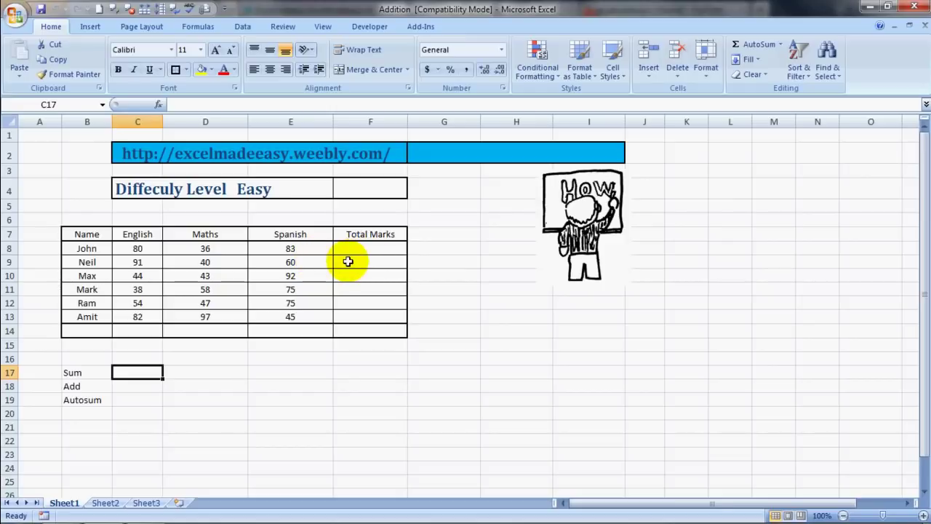
Enter the formula =SUM(C8,D8,E8) in cell F8 to total the first student's marks from individual cells
{"action": "key", "text": "Up"}
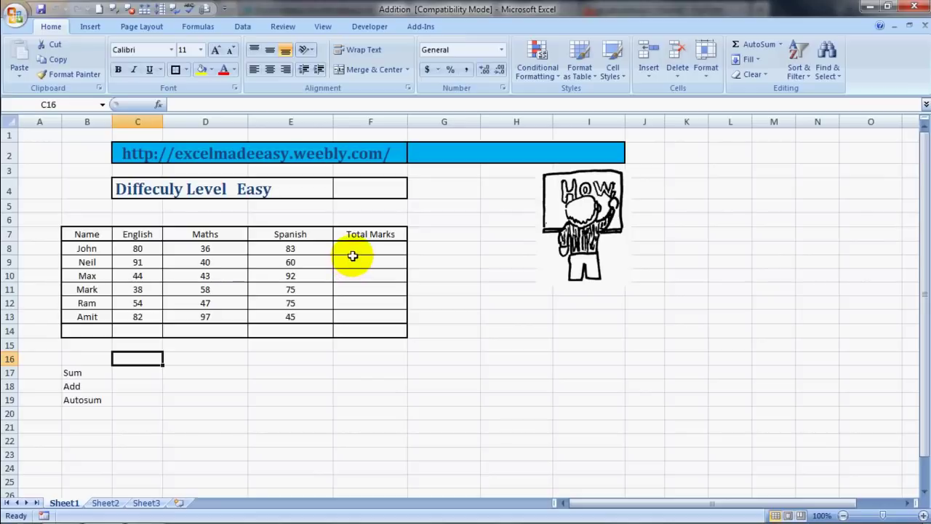
{"action": "left_click", "coordinate": [359, 248]}
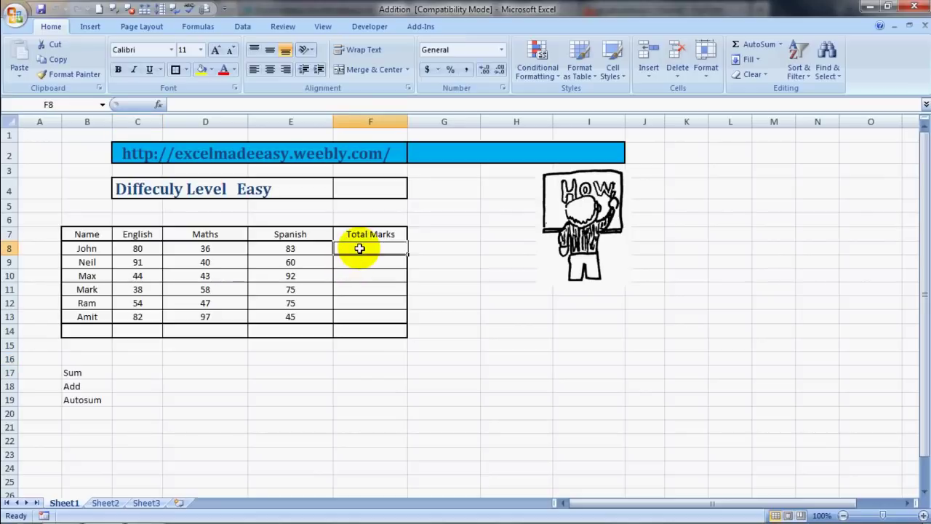
{"action": "type", "text": "="}
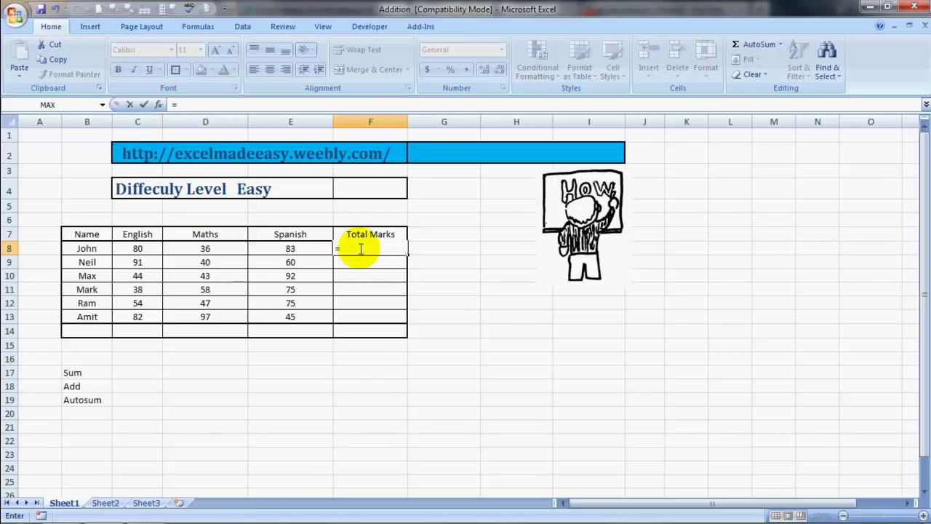
{"action": "type", "text": "sum"}
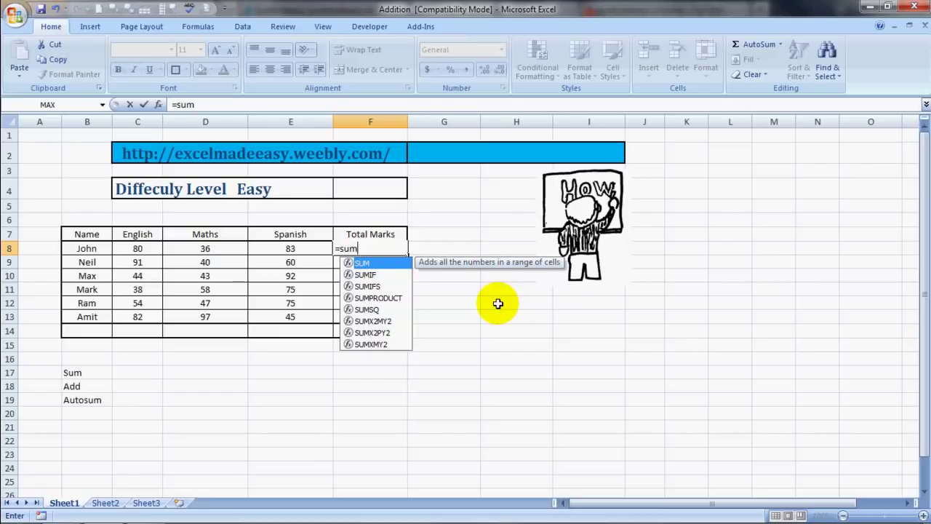
{"action": "type", "text": "("}
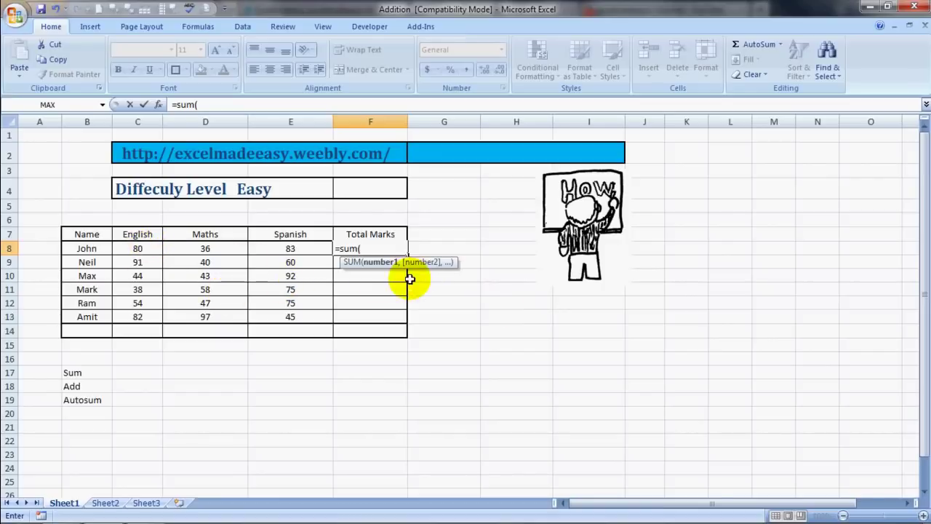
{"action": "left_click", "coordinate": [139, 248]}
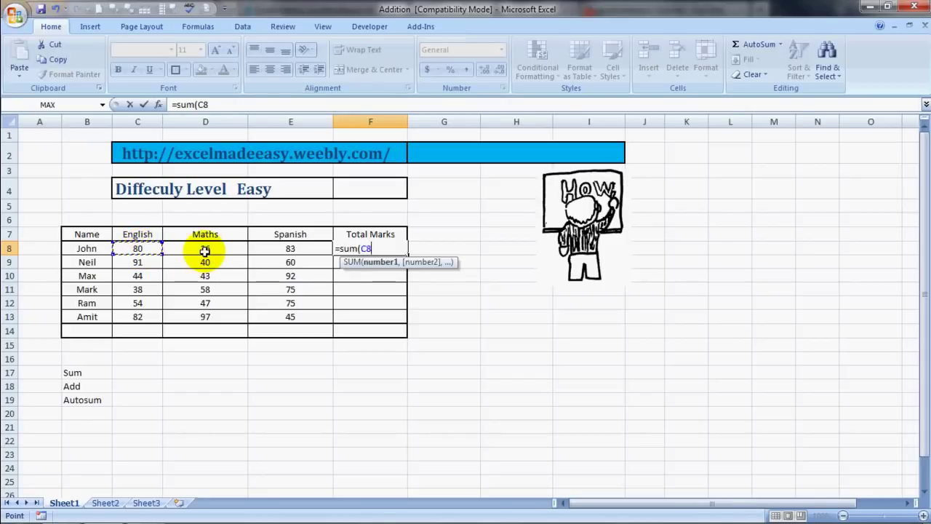
{"action": "type", "text": ","}
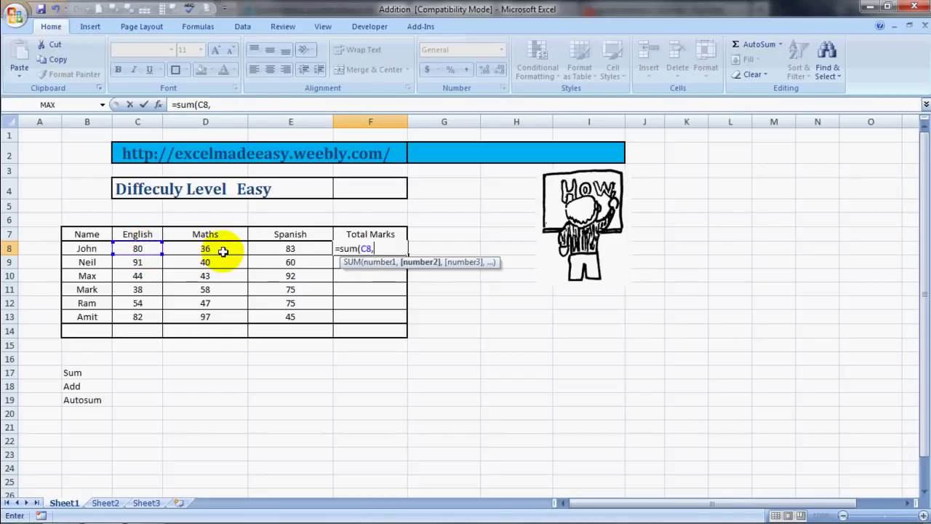
{"action": "left_click", "coordinate": [218, 248]}
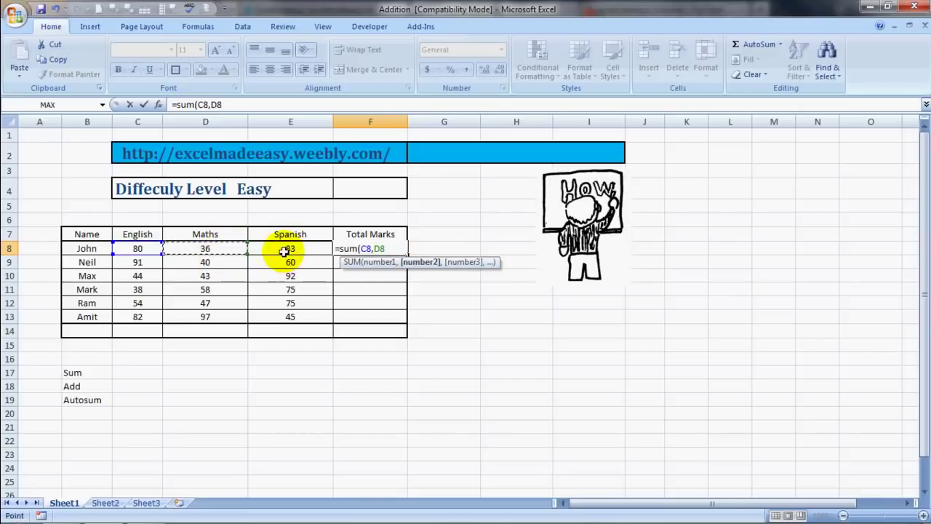
{"action": "type", "text": ","}
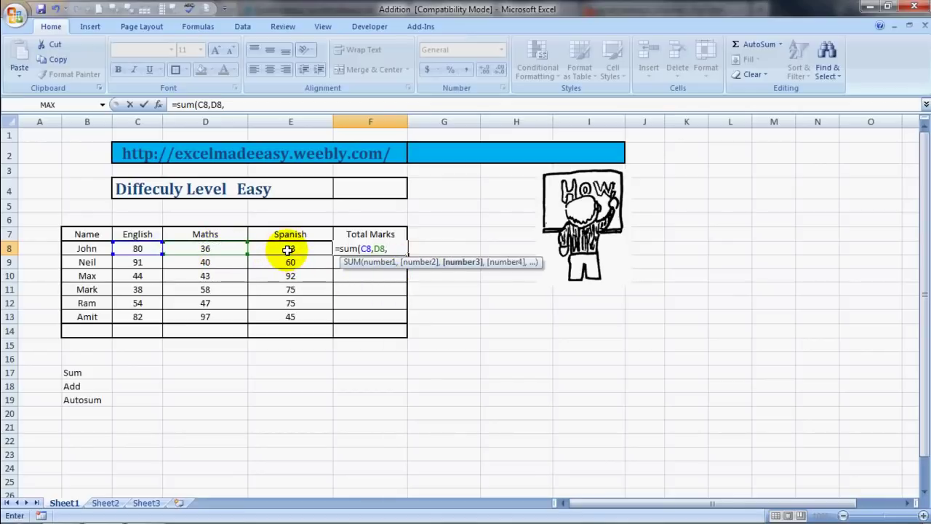
{"action": "left_click", "coordinate": [288, 248]}
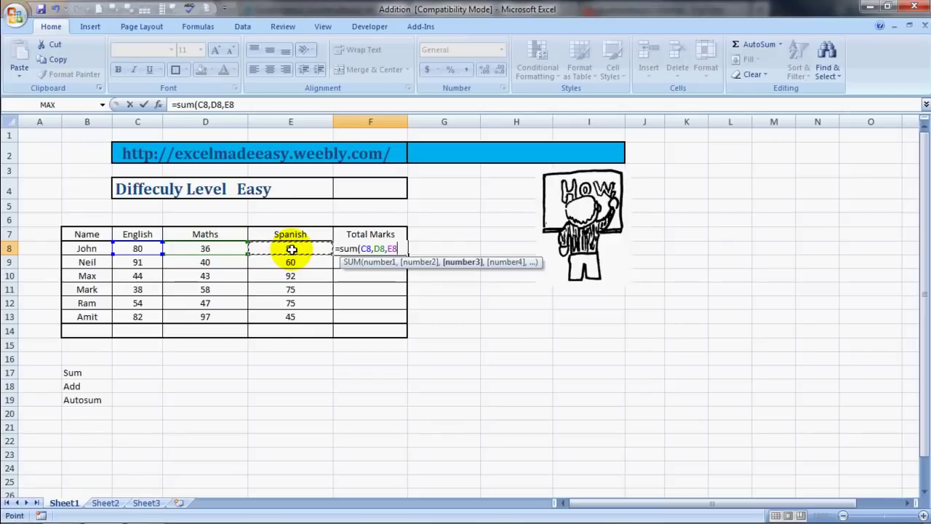
{"action": "type", "text": ")"}
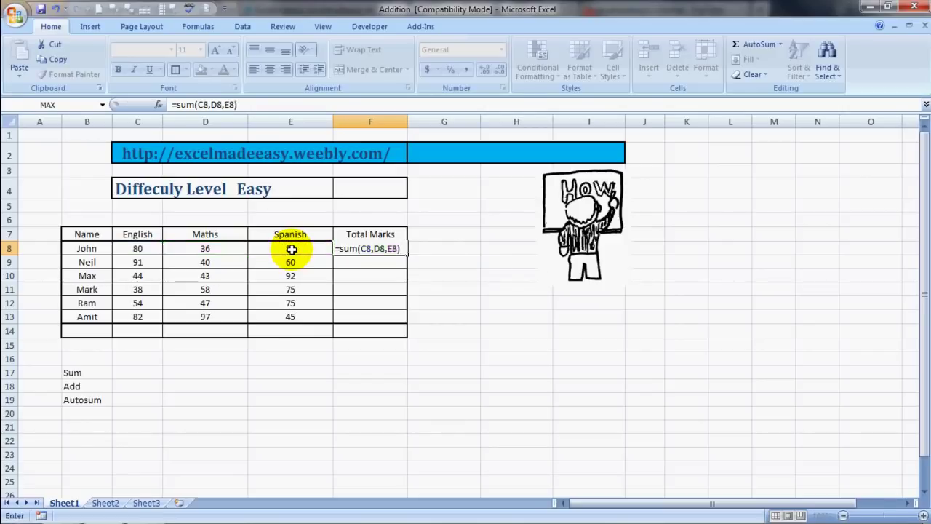
{"action": "key", "text": "Return"}
{"action": "key", "text": "Up"}
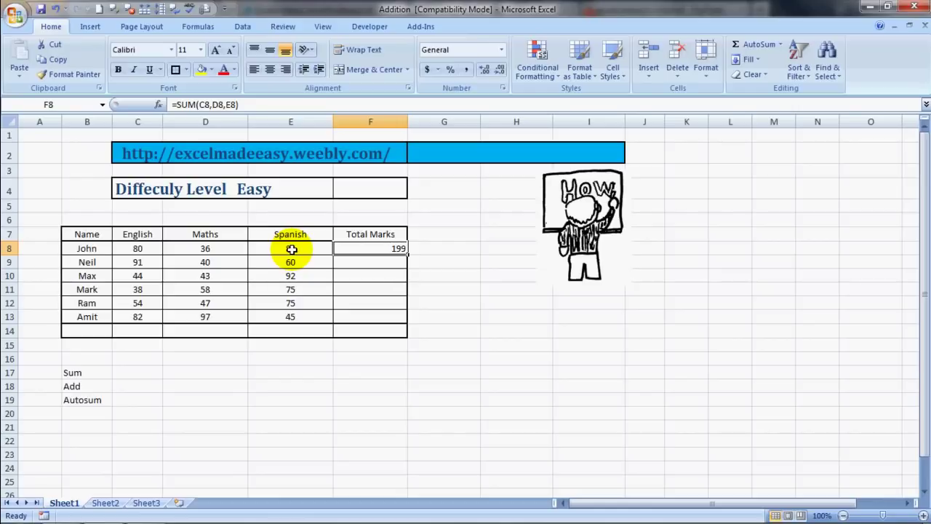
Enter the formula =SUM(C9:E9) in cell F9 to total the second student's marks as a range
{"action": "key", "text": "Down"}
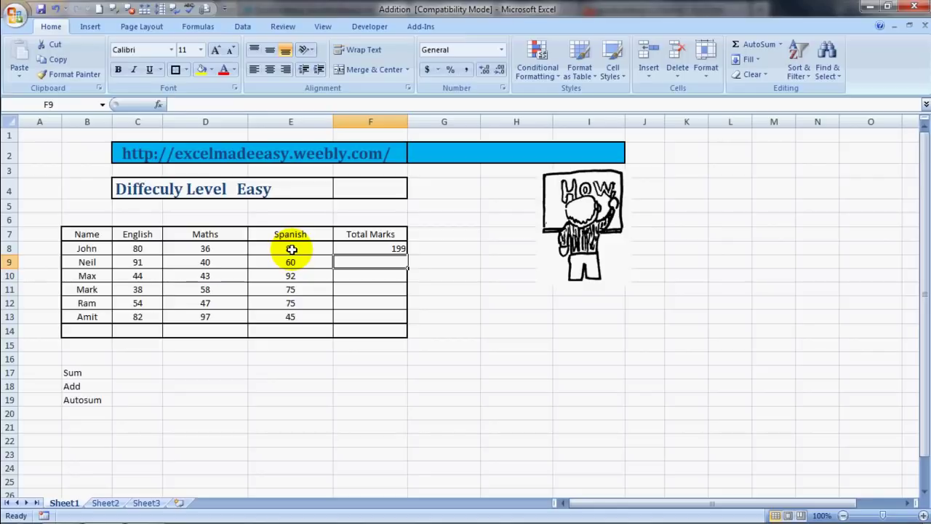
{"action": "type", "text": "=sum"}
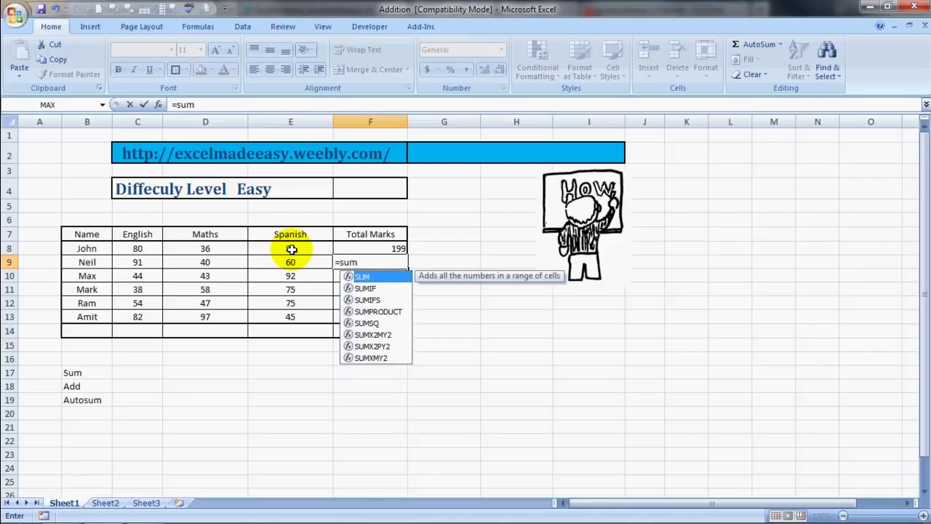
{"action": "type", "text": "("}
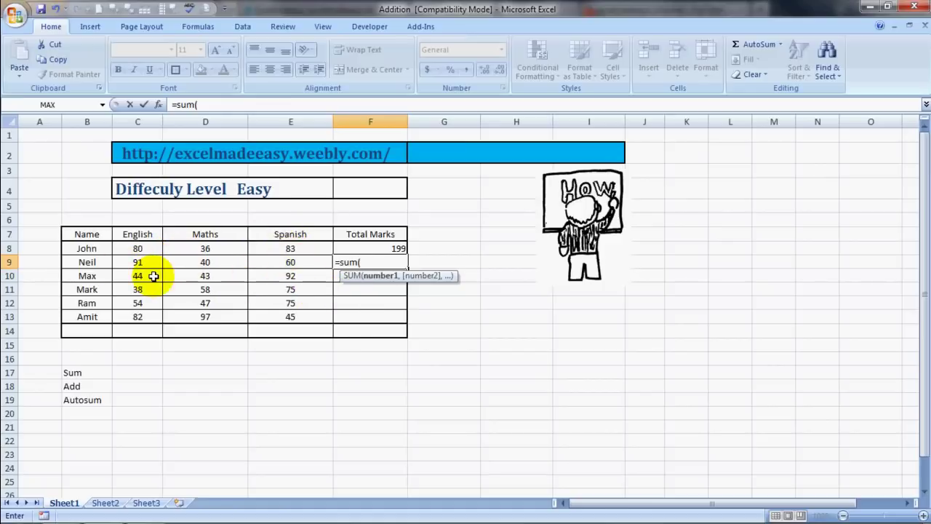
{"action": "left_click", "coordinate": [134, 263]}
{"action": "key", "text": "shift+Right"}
{"action": "key", "text": "shift+Right"}
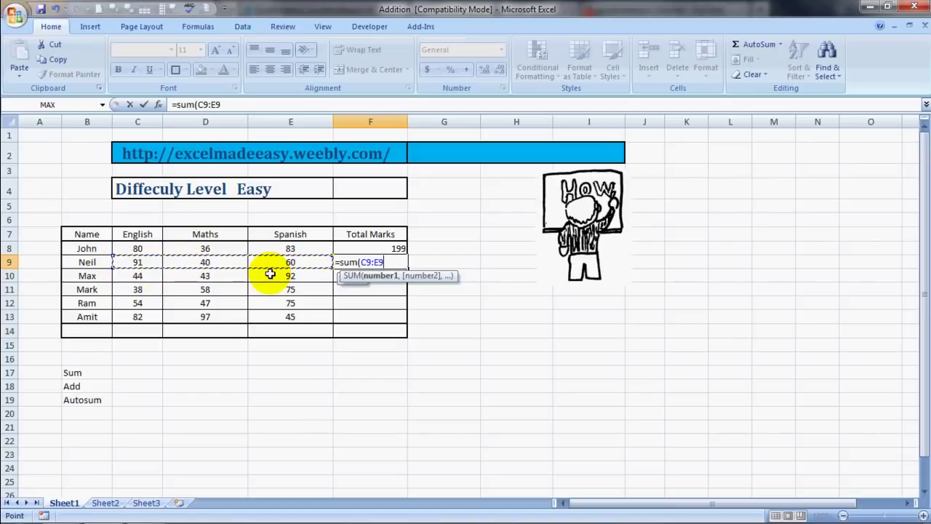
{"action": "type", "text": ")"}
{"action": "key", "text": "Return"}
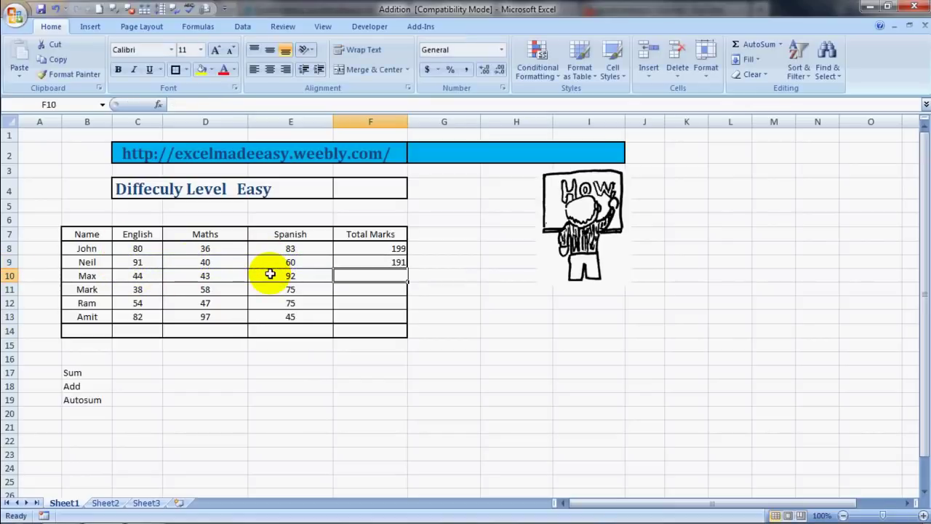
{"action": "key", "text": "Up"}
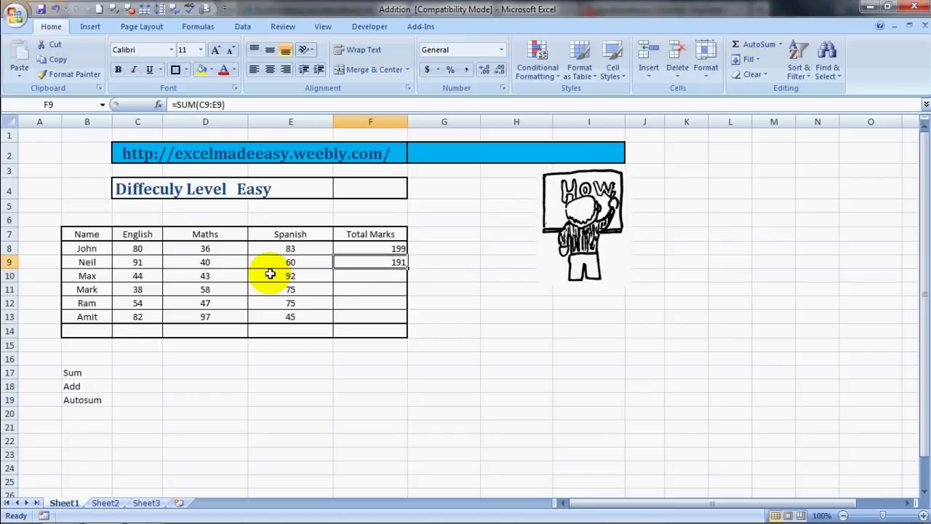
Enter the addition formula =C10+D10+E10 in cell F10 under Total Marks
{"action": "key", "text": "Down"}
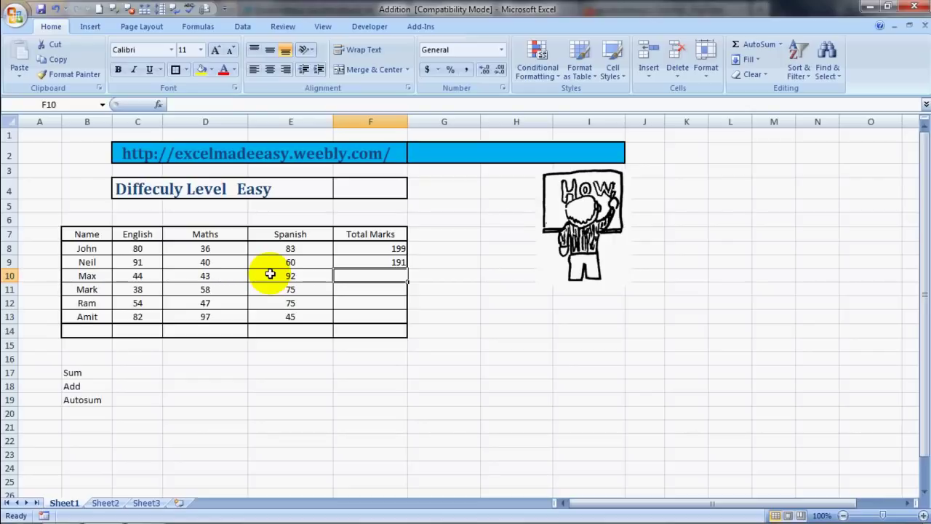
{"action": "type", "text": "="}
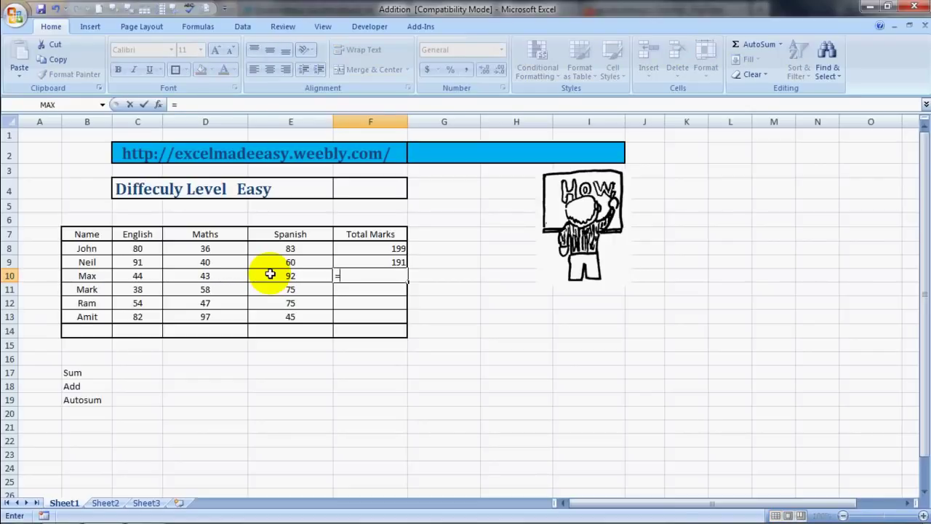
{"action": "left_click", "coordinate": [134, 276]}
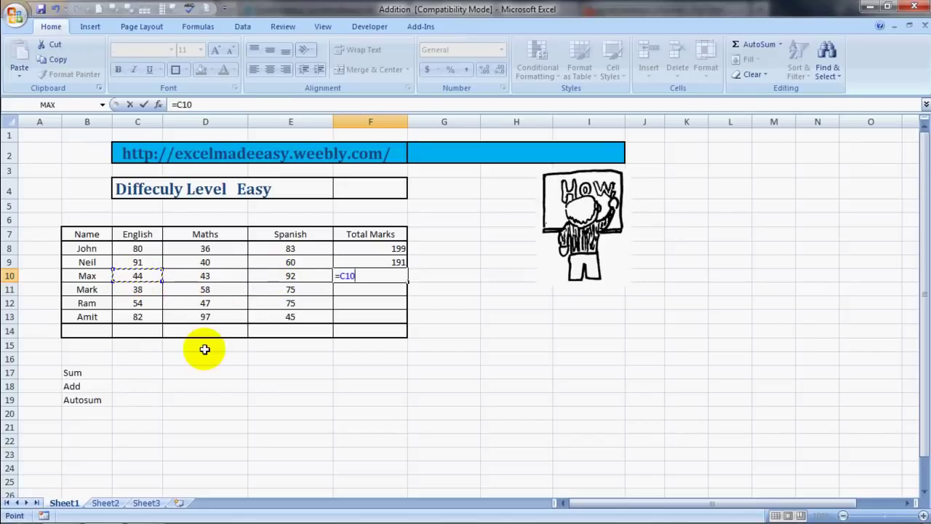
{"action": "type", "text": "+"}
{"action": "left_click", "coordinate": [206, 275]}
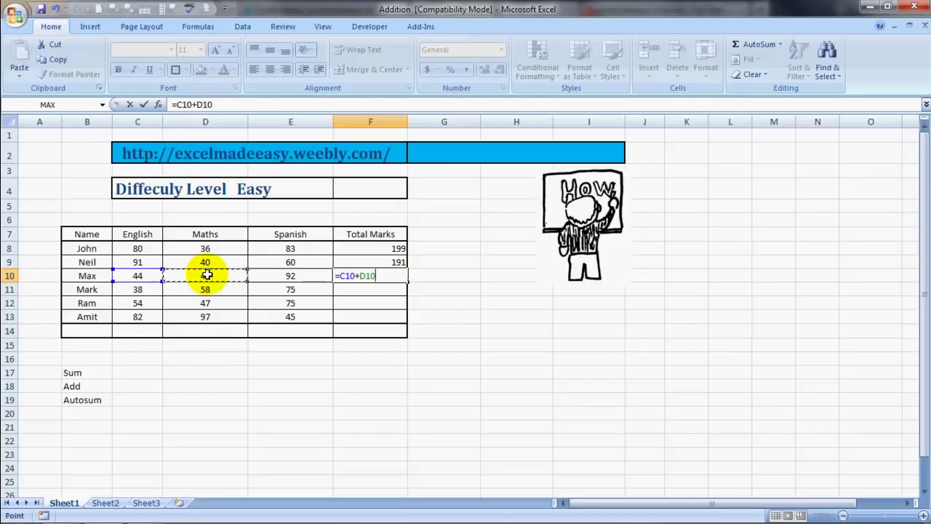
{"action": "type", "text": "+"}
{"action": "left_click", "coordinate": [282, 275]}
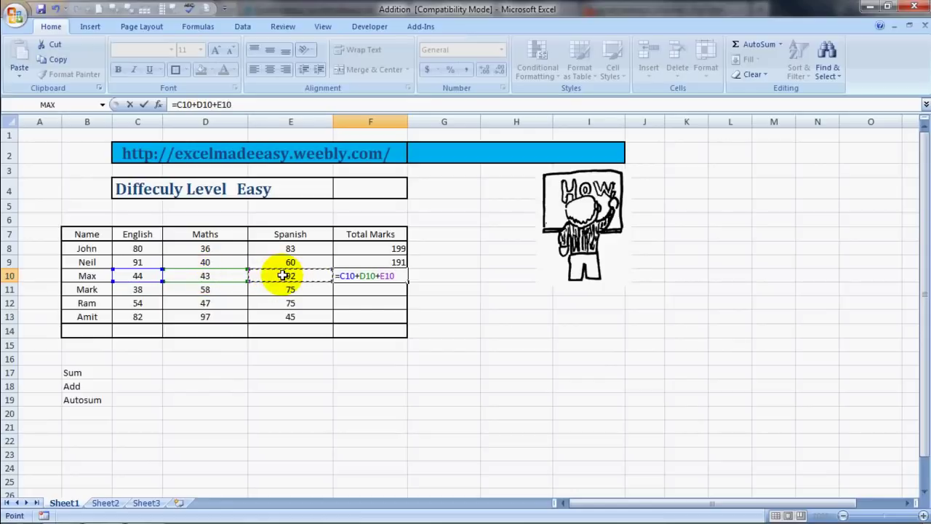
{"action": "key", "text": "Return"}
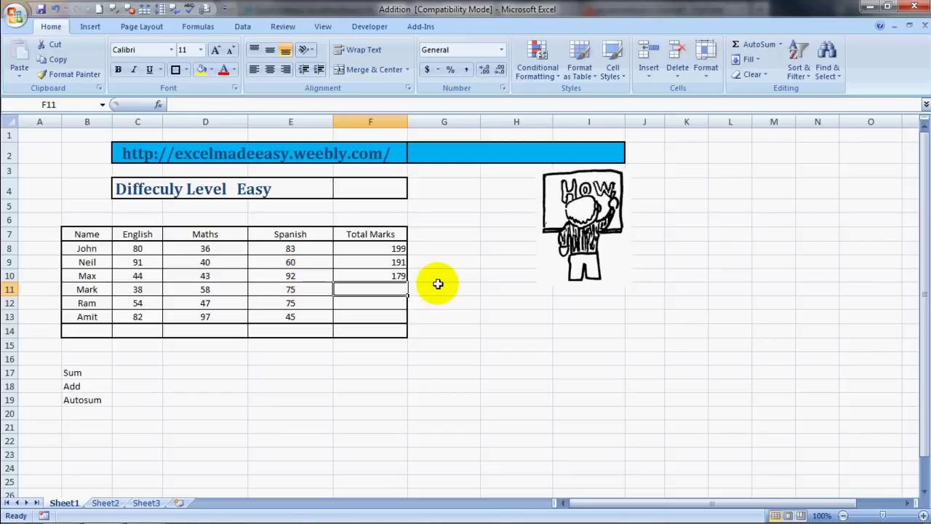
Total row 11 in cell F11 with AutoSum, changing its range to C11:E11
{"action": "left_click", "coordinate": [749, 53]}
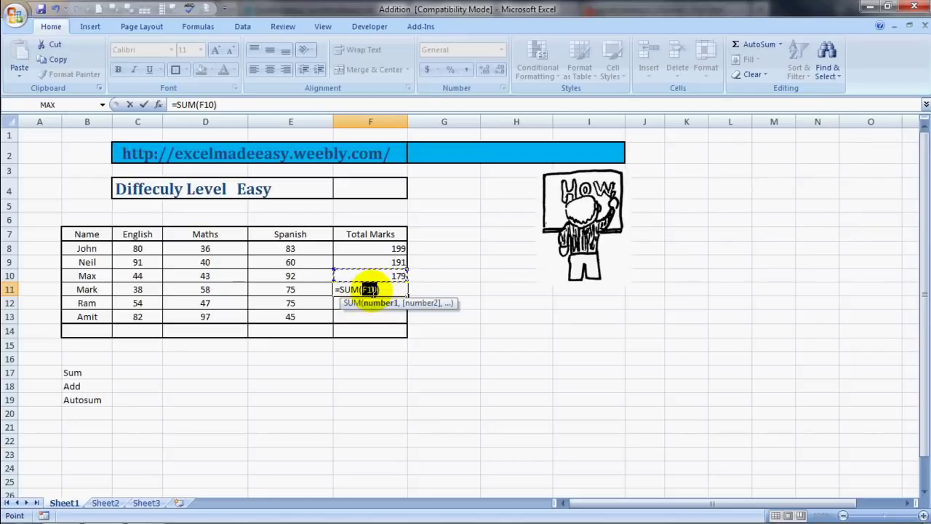
{"action": "left_click", "coordinate": [316, 291]}
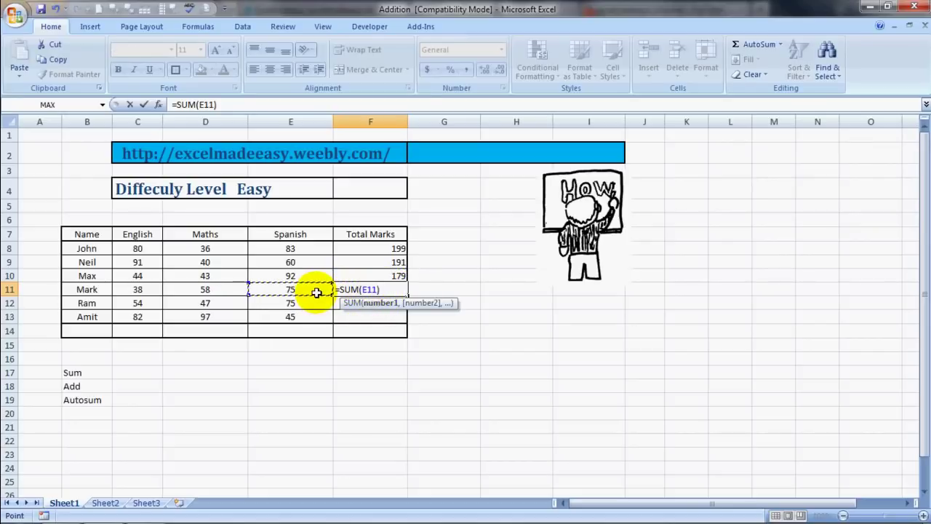
{"action": "key", "text": "shift+Left"}
{"action": "key", "text": "shift+Left"}
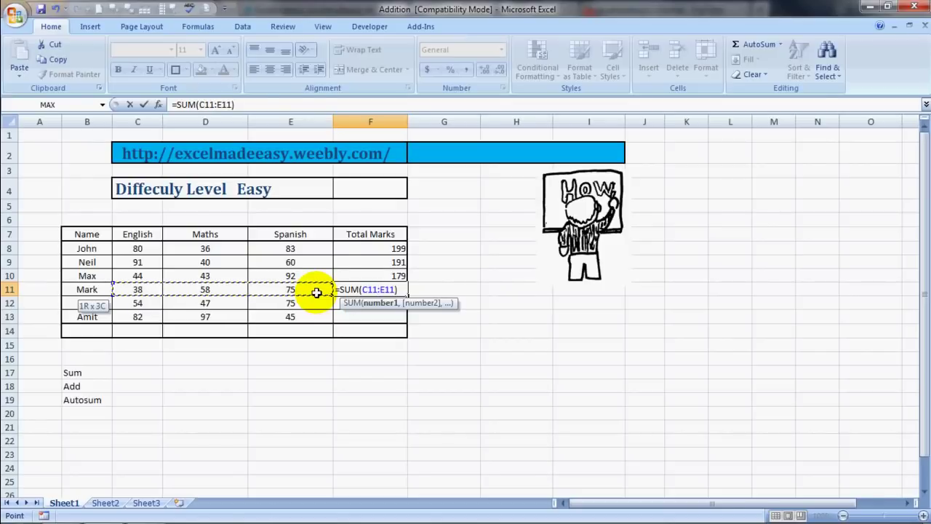
{"action": "key", "text": "Return"}
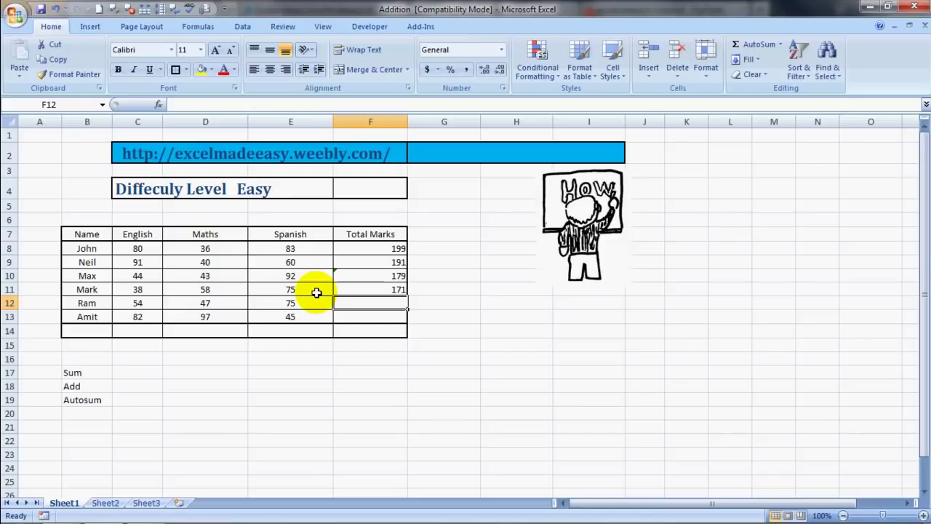
Select C12:E12 to read the sum of its marks, and enter 176 as a plain value in cell F12
{"action": "key", "text": "Left"}
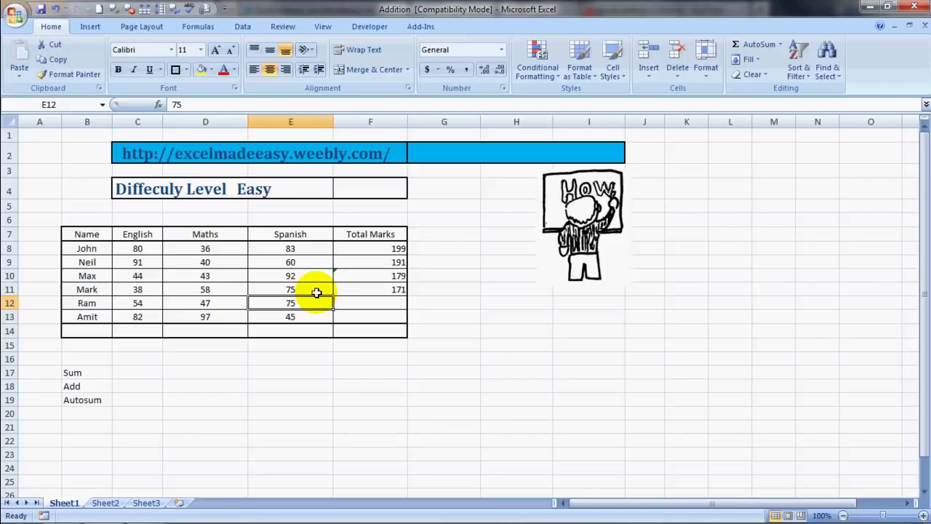
{"action": "key", "text": "shift+Left"}
{"action": "key", "text": "shift+Left"}
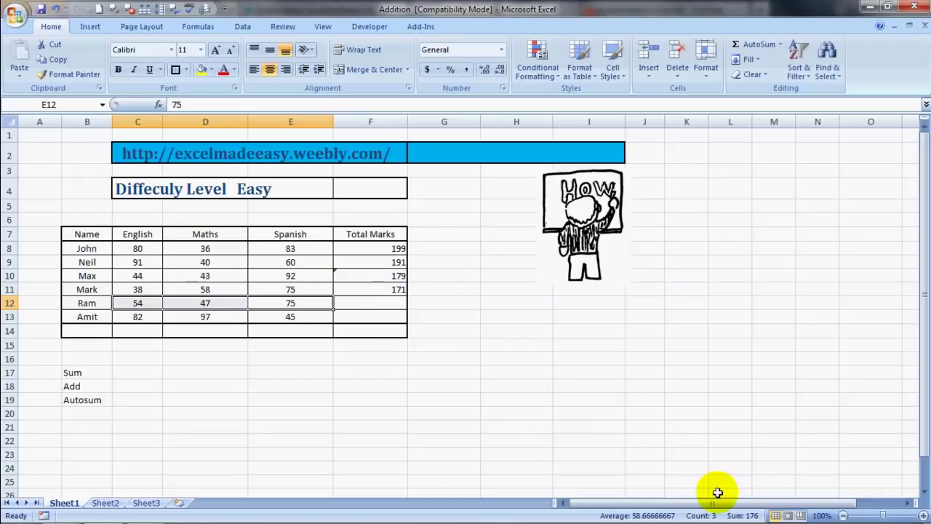
{"action": "left_click", "coordinate": [381, 306]}
{"action": "type", "text": "176"}
{"action": "key", "text": "Tab"}
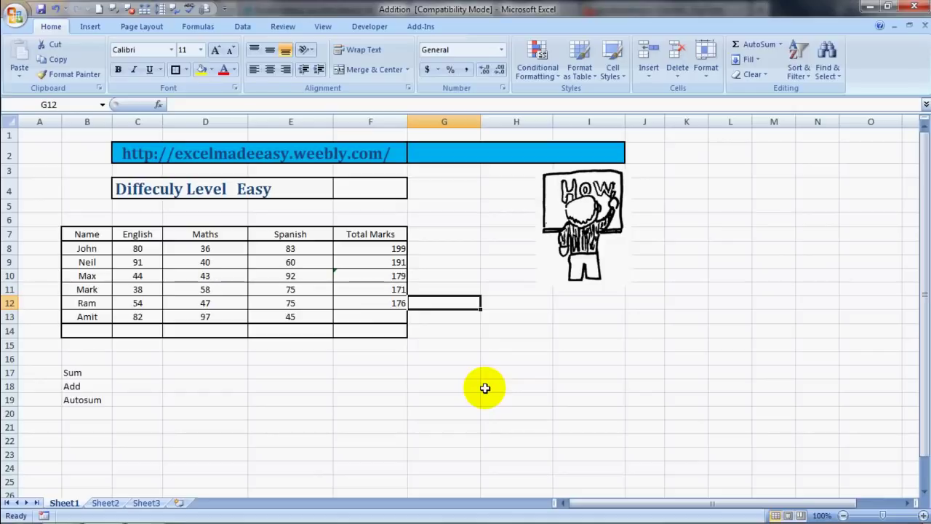
Start a SUM formula in cell F13 with Insert Function, searching for "sum" and choosing SUM
{"action": "key", "text": "Down"}
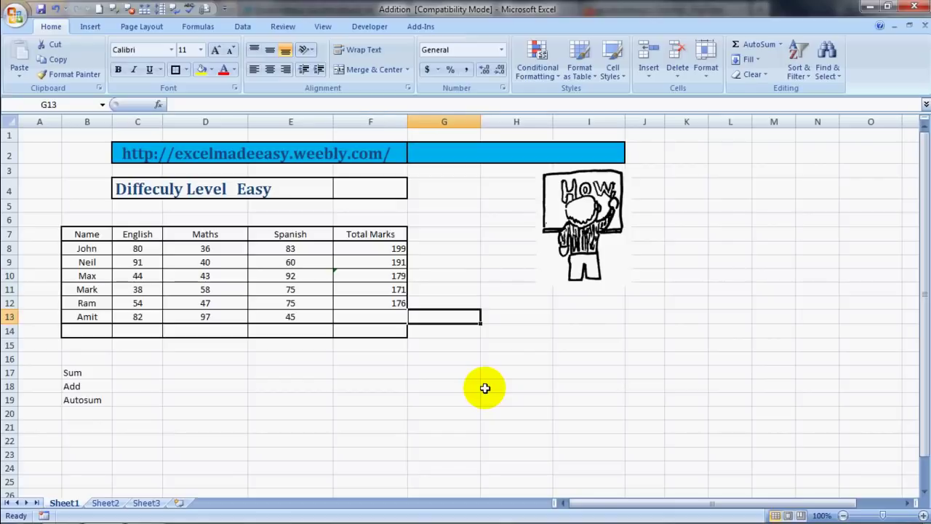
{"action": "key", "text": "Left"}
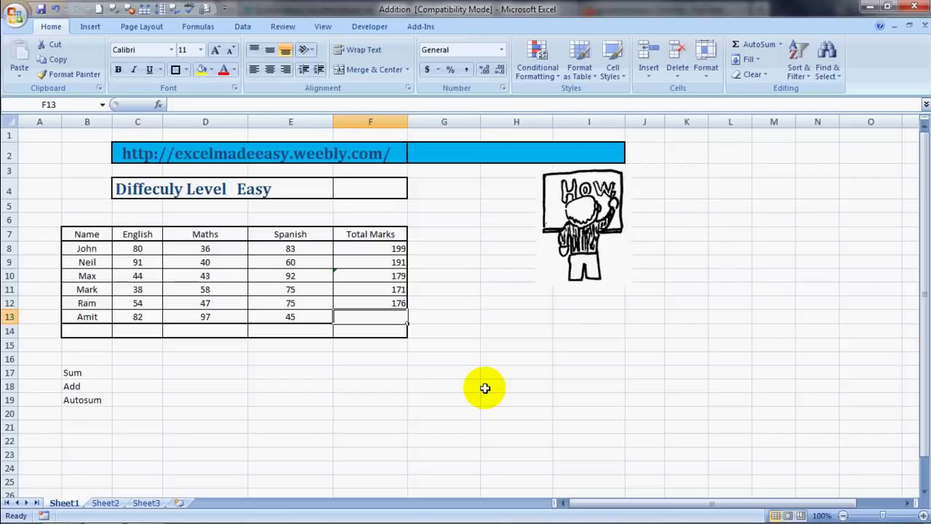
{"action": "left_click", "coordinate": [199, 29]}
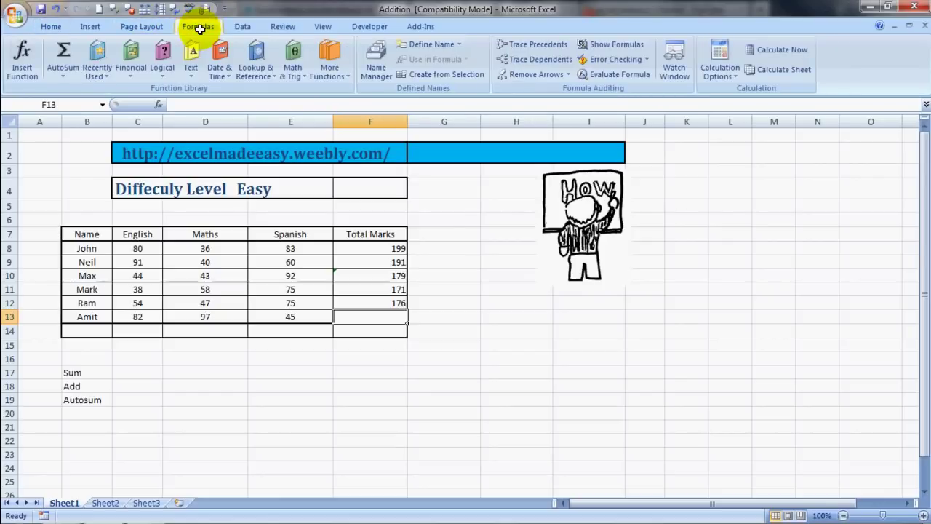
{"action": "left_click", "coordinate": [35, 66]}
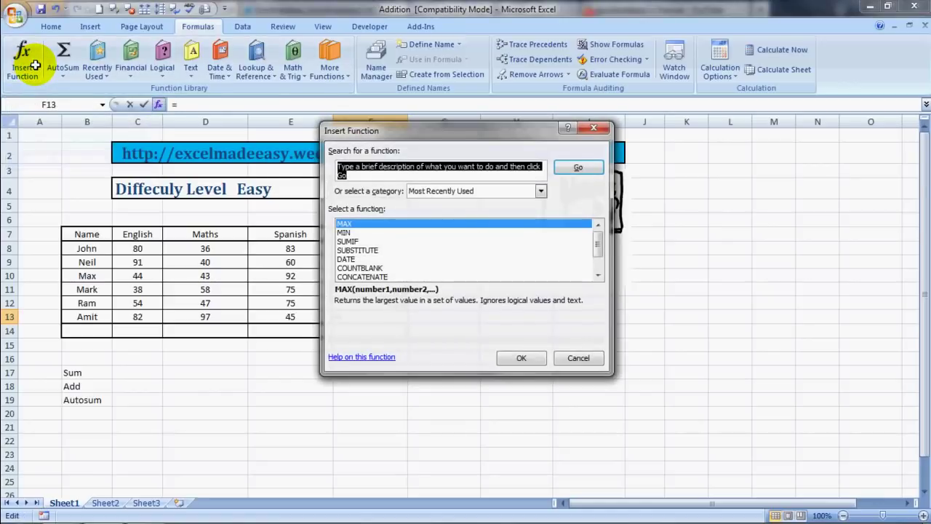
{"action": "type", "text": "sum"}
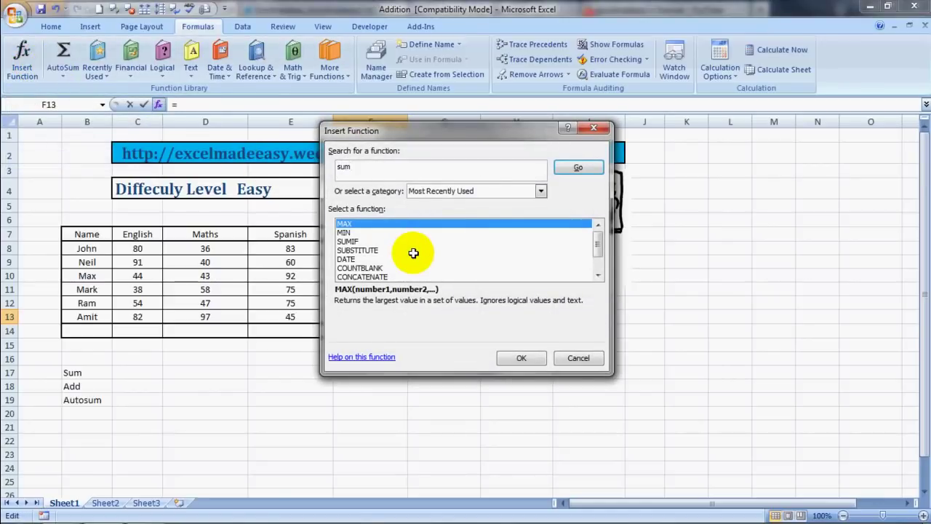
{"action": "left_click", "coordinate": [575, 167]}
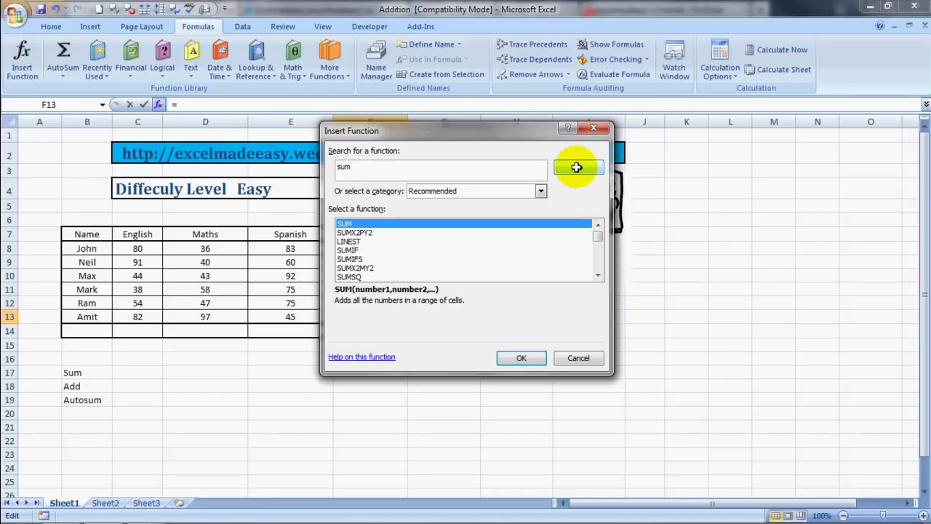
{"action": "left_click", "coordinate": [523, 357]}
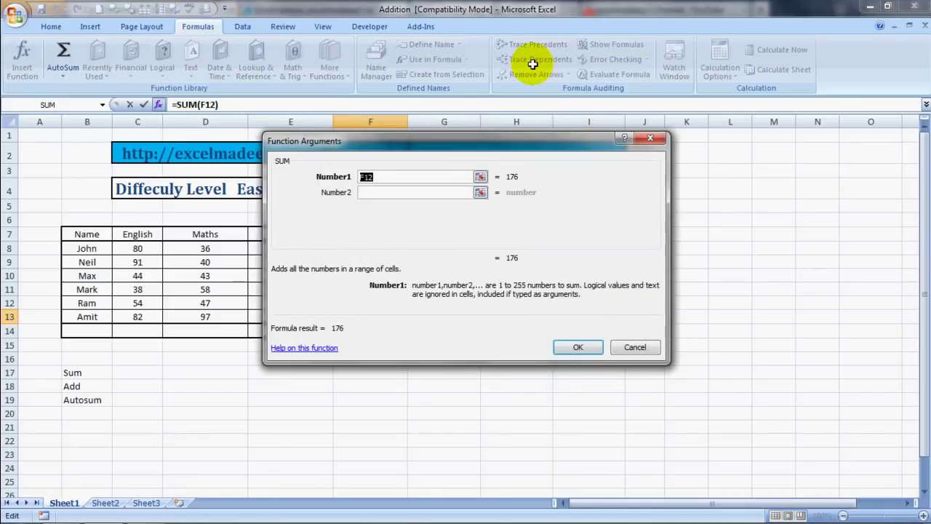
Set the SUM arguments for F13 to C13, D13 and E13 and confirm the formula
{"action": "left_click_drag", "start_coordinate": [486, 143], "coordinate": [683, 175]}
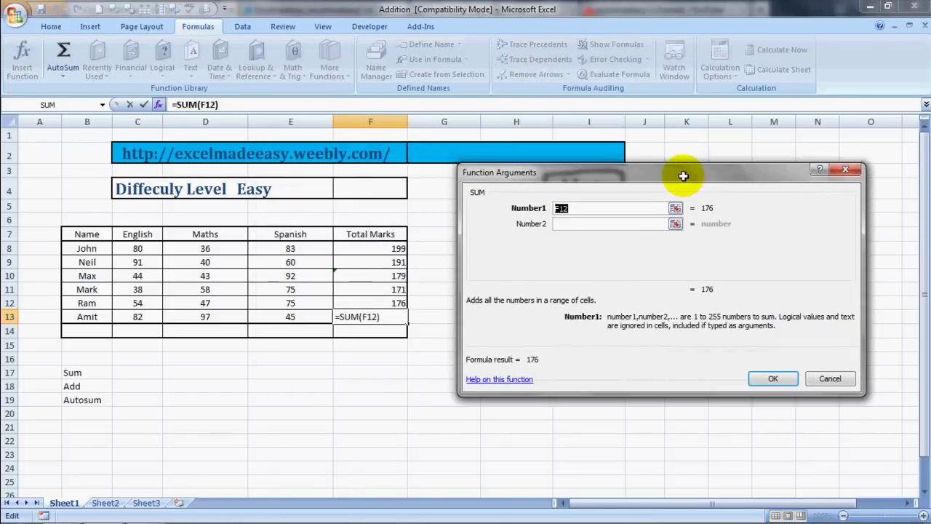
{"action": "left_click", "coordinate": [136, 315]}
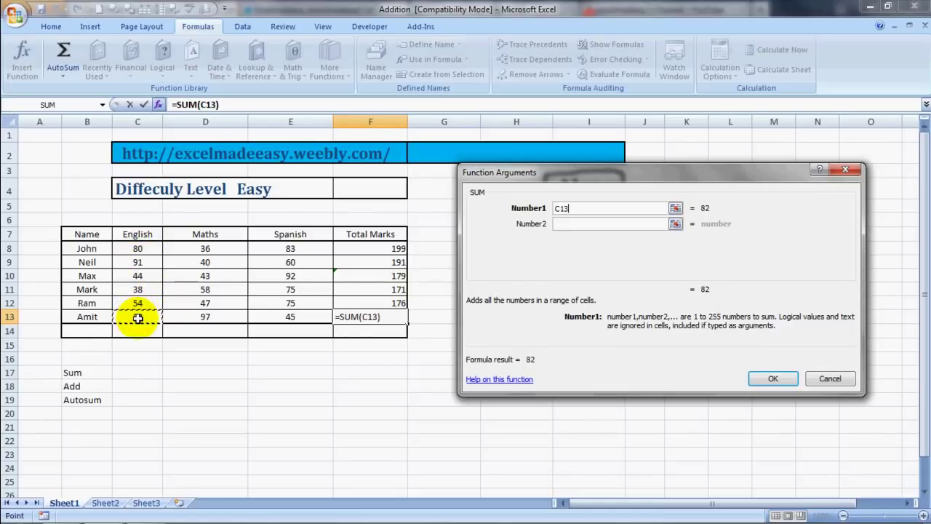
{"action": "left_click", "coordinate": [571, 224]}
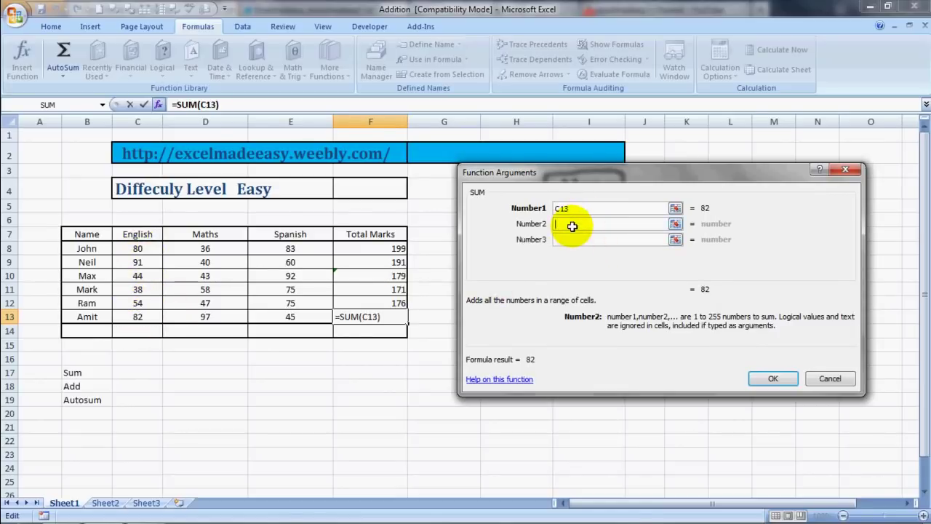
{"action": "left_click", "coordinate": [206, 315]}
{"action": "left_click", "coordinate": [560, 239]}
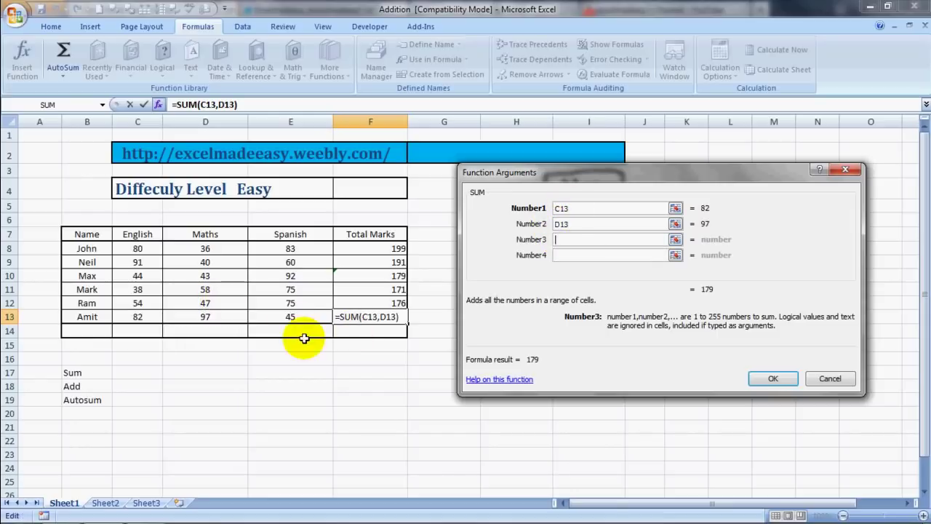
{"action": "left_click", "coordinate": [291, 315]}
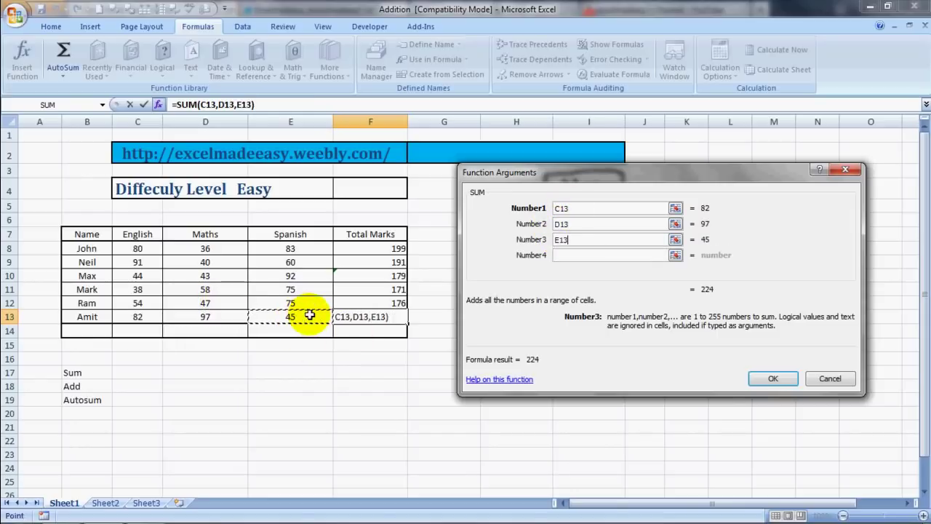
{"action": "left_click", "coordinate": [768, 376]}
{"action": "left_click", "coordinate": [563, 399]}
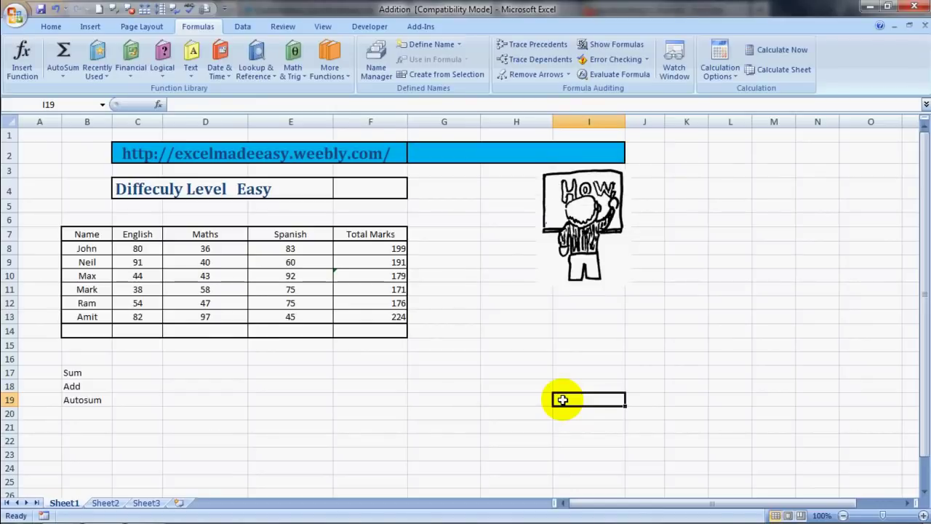
{"action": "key", "text": "Left"}
{"action": "key", "text": "Left"}
{"action": "key", "text": "Left"}
{"action": "key", "text": "Left"}
{"action": "key", "text": "Left"}
{"action": "key", "text": "Up"}
{"action": "key", "text": "Up"}
{"action": "key", "text": "Up"}
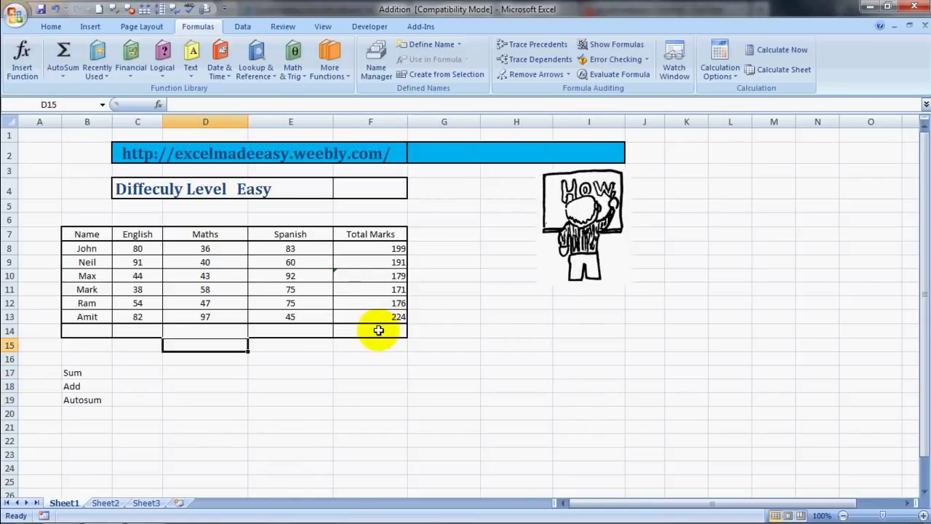
Total the Total Marks and Spanish columns with AutoSum in cells F14 and E14
{"action": "left_click", "coordinate": [379, 330]}
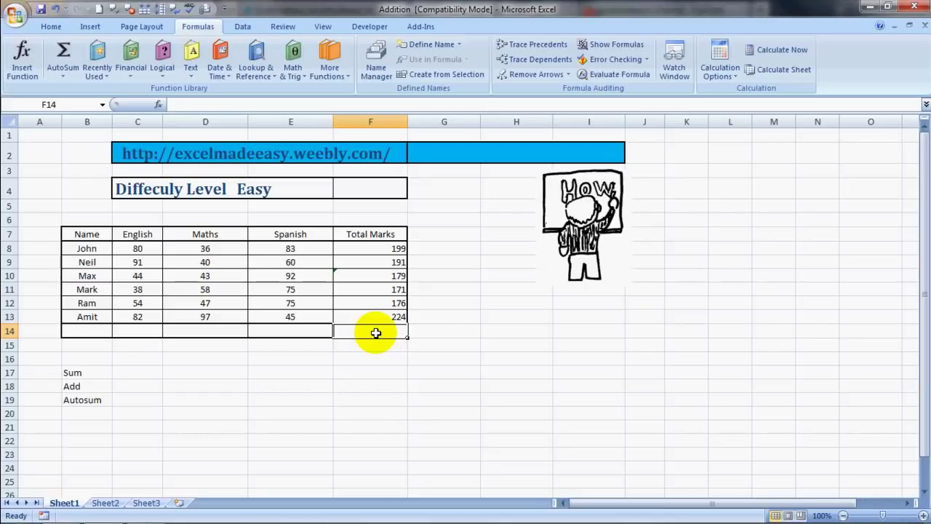
{"action": "key", "text": "alt+equal"}
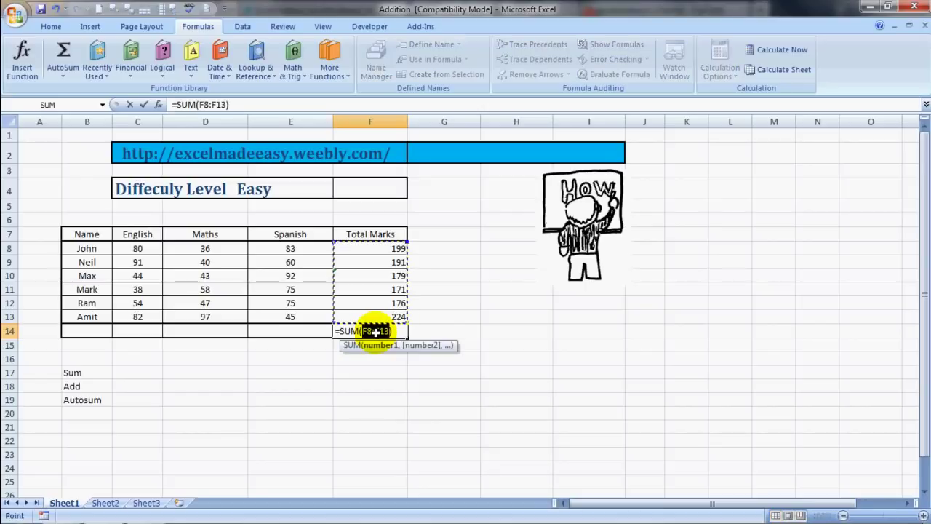
{"action": "key", "text": "Return"}
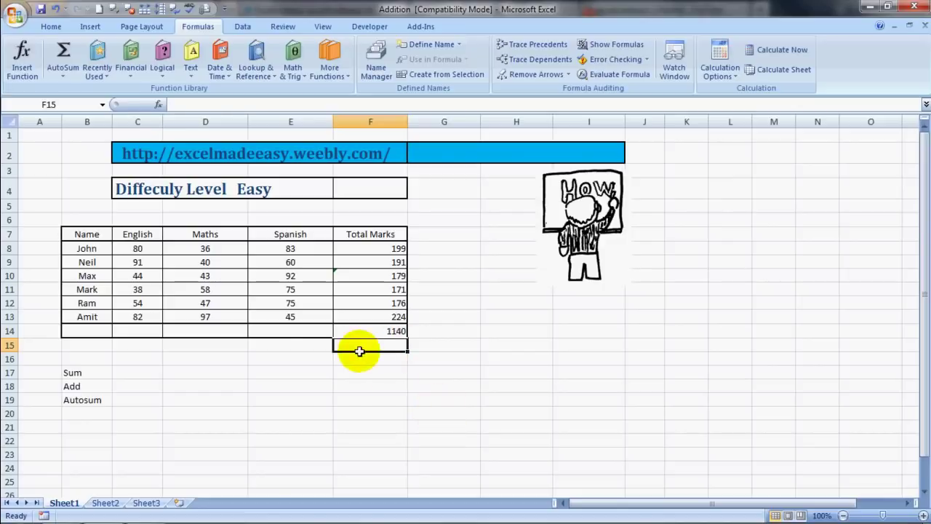
{"action": "left_click", "coordinate": [296, 331]}
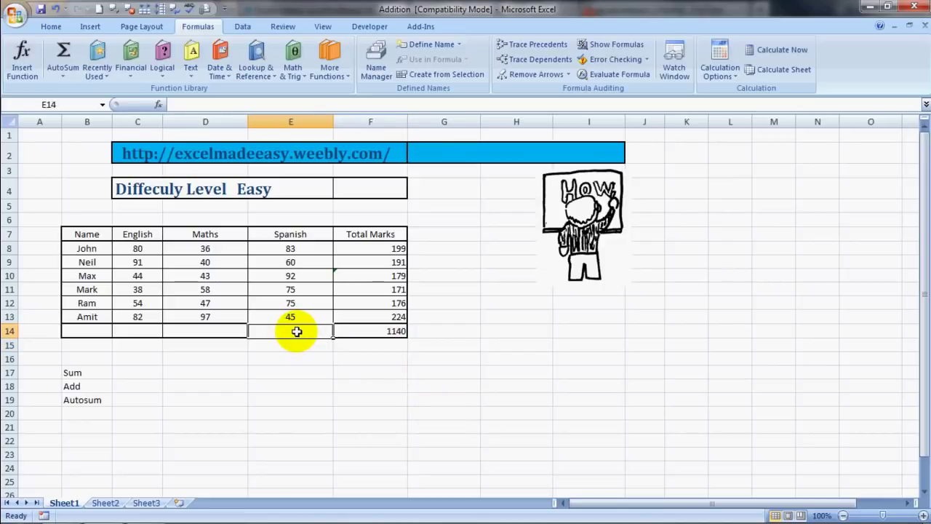
{"action": "key", "text": "alt+equal"}
{"action": "key", "text": "Return"}
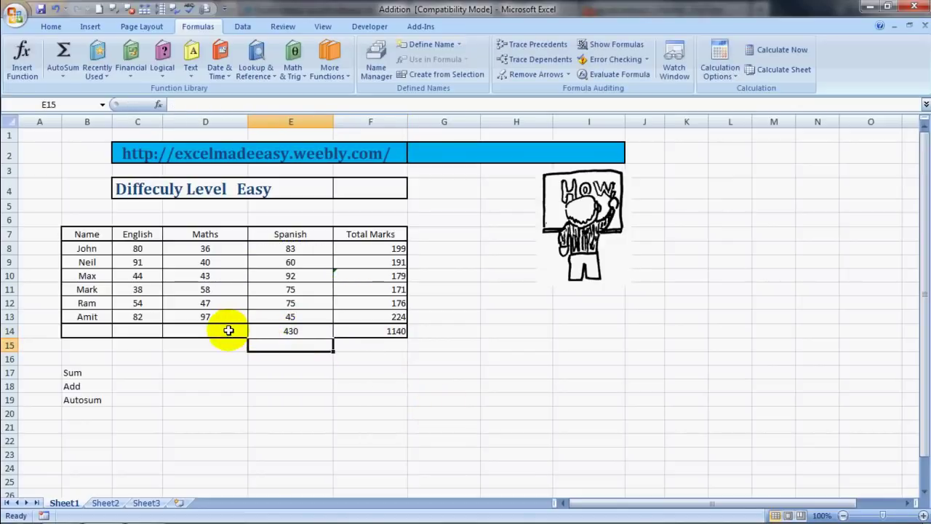
Total the Maths and English columns with AutoSum in cells D14 and C14
{"action": "left_click", "coordinate": [229, 330]}
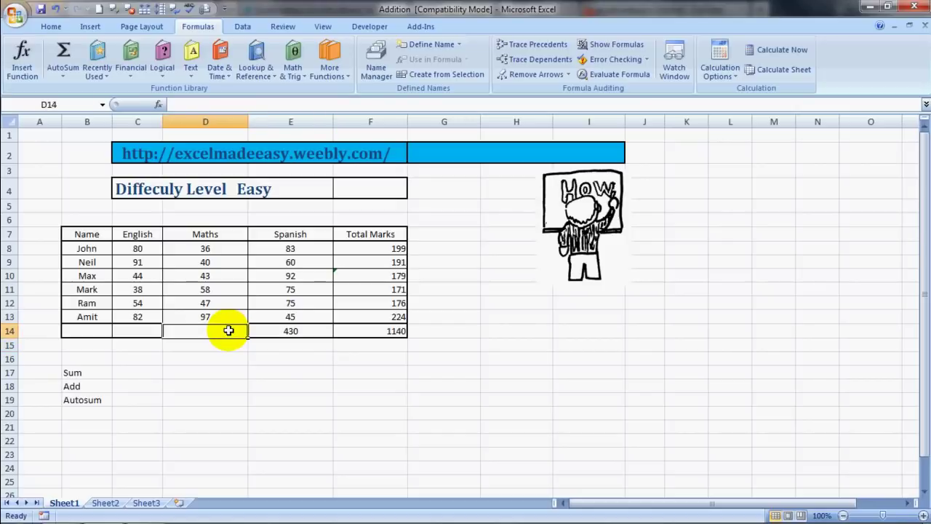
{"action": "key", "text": "alt+equal"}
{"action": "key", "text": "Return"}
{"action": "key", "text": "Left"}
{"action": "key", "text": "Up"}
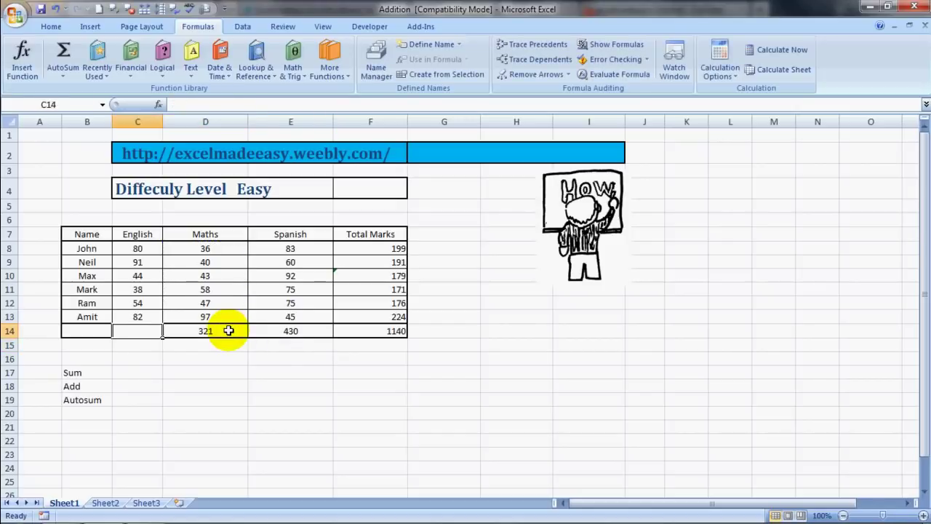
{"action": "key", "text": "alt+equal"}
{"action": "key", "text": "Return"}
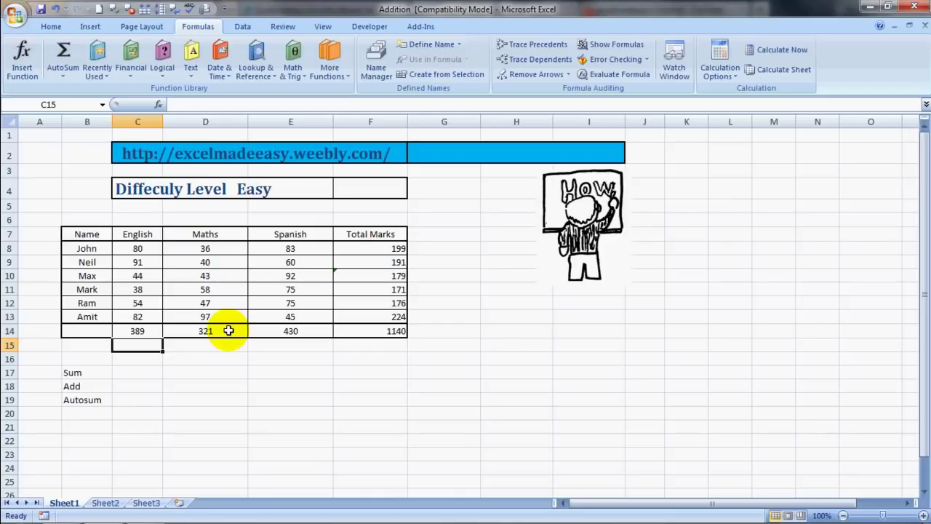
Switch to Firefox and look over the Excel Made Easy website and its Twitter, Facebook and YouTube pages
{"action": "key", "text": "alt+Tab"}
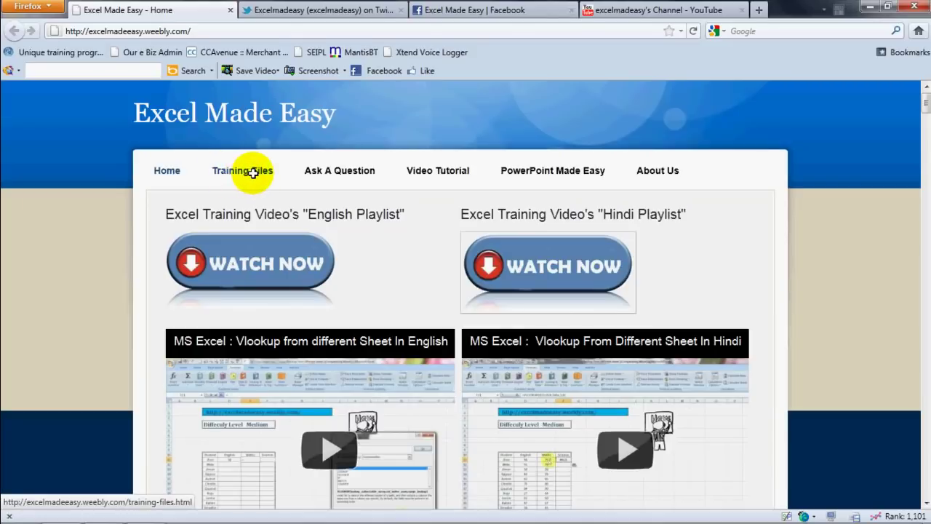
{"action": "left_click_drag", "start_coordinate": [926, 98], "coordinate": [925, 120]}
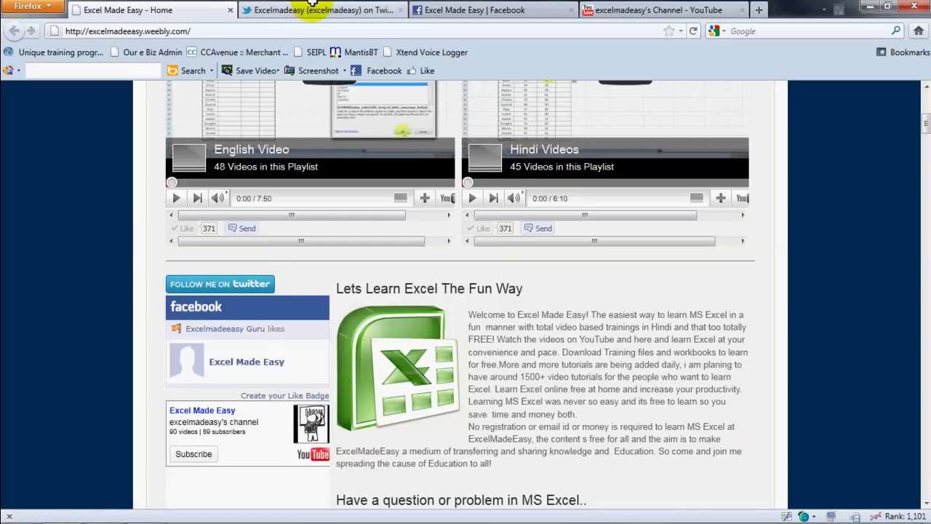
{"action": "left_click", "coordinate": [312, 7]}
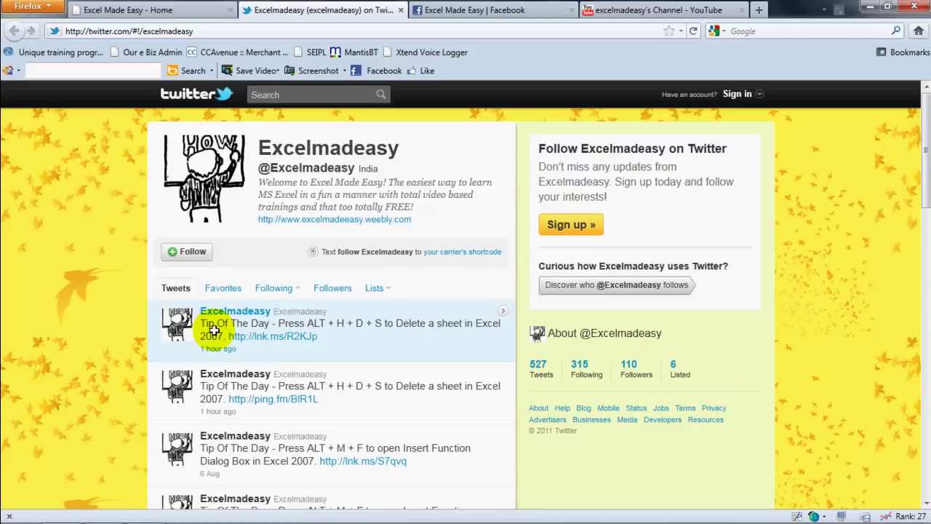
{"action": "left_click", "coordinate": [205, 15]}
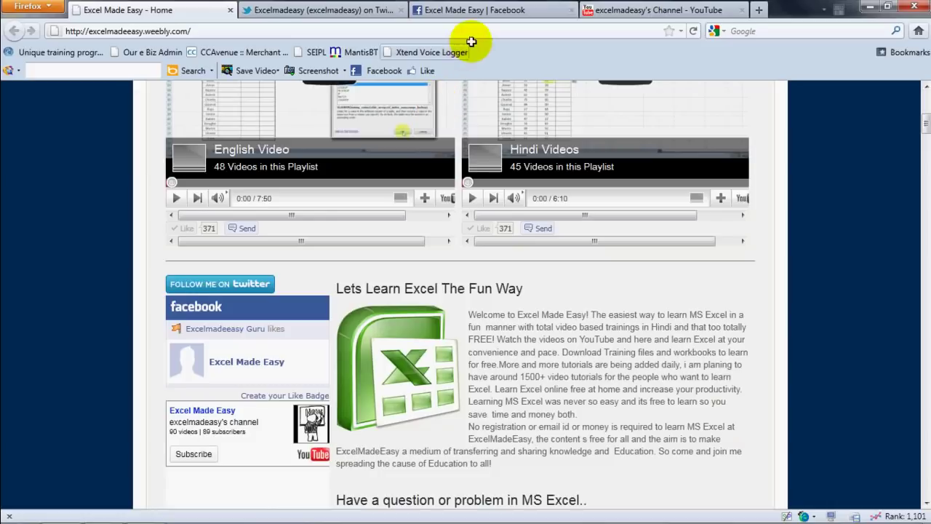
{"action": "left_click", "coordinate": [491, 10]}
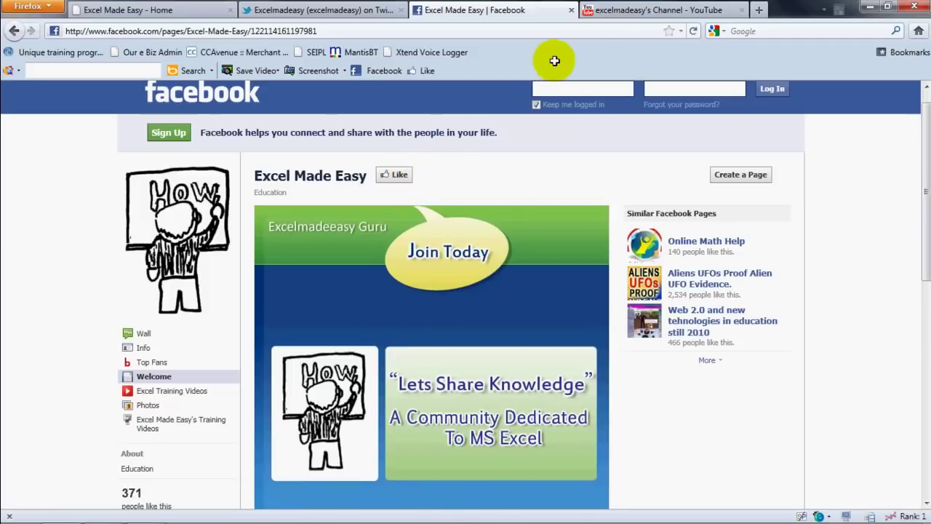
{"action": "left_click", "coordinate": [645, 9]}
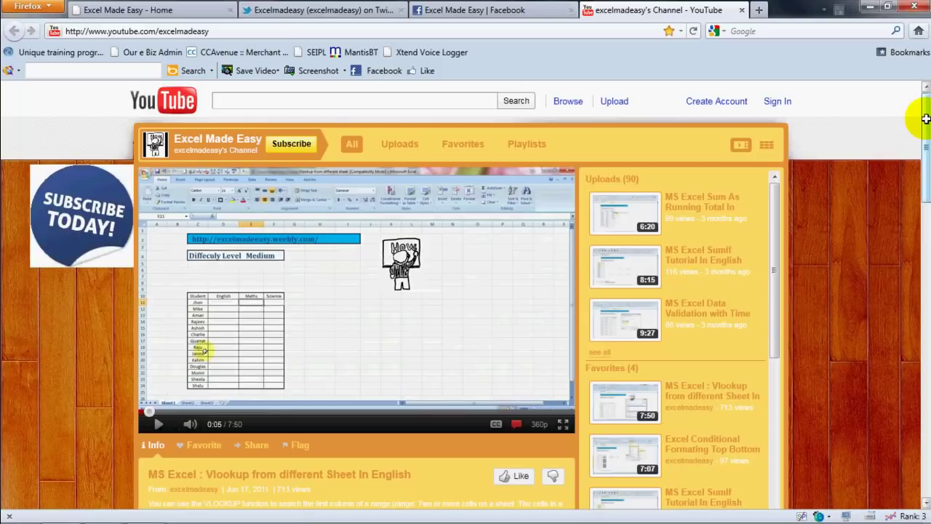
Switch to the Average Tutorial workbook in Excel and look over the table headers and the Zone column entries
{"action": "key", "text": "alt+Tab"}
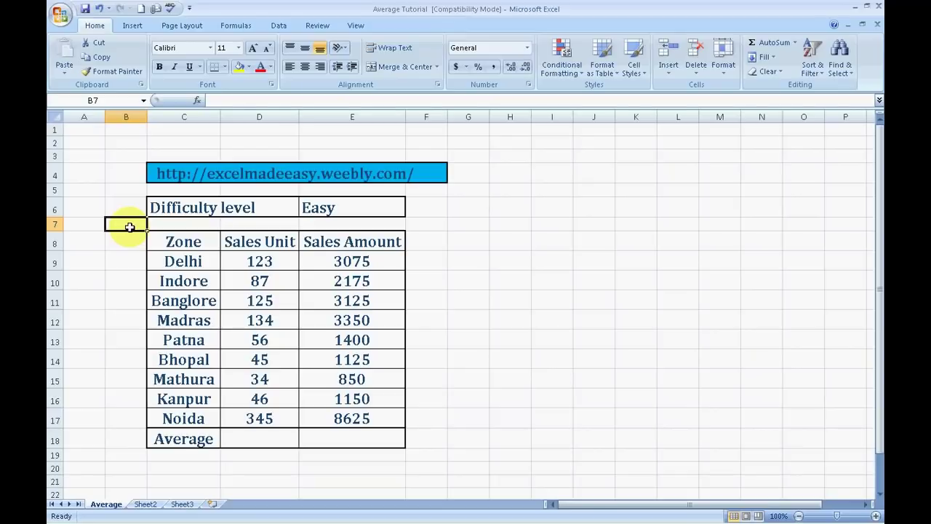
{"action": "key", "text": "Right"}
{"action": "key", "text": "Right"}
{"action": "key", "text": "Right"}
{"action": "key", "text": "Down"}
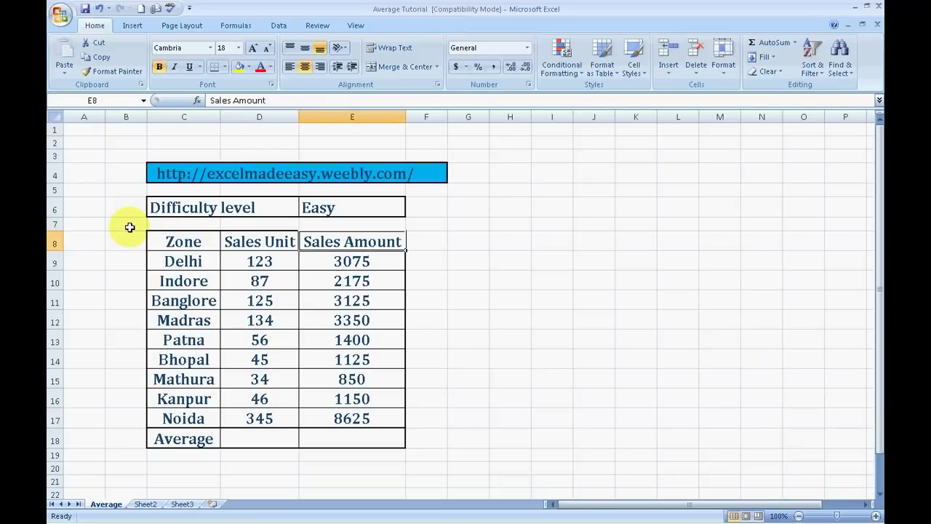
{"action": "key", "text": "Left"}
{"action": "key", "text": "Down"}
{"action": "key", "text": "Left"}
{"action": "key", "text": "Up"}
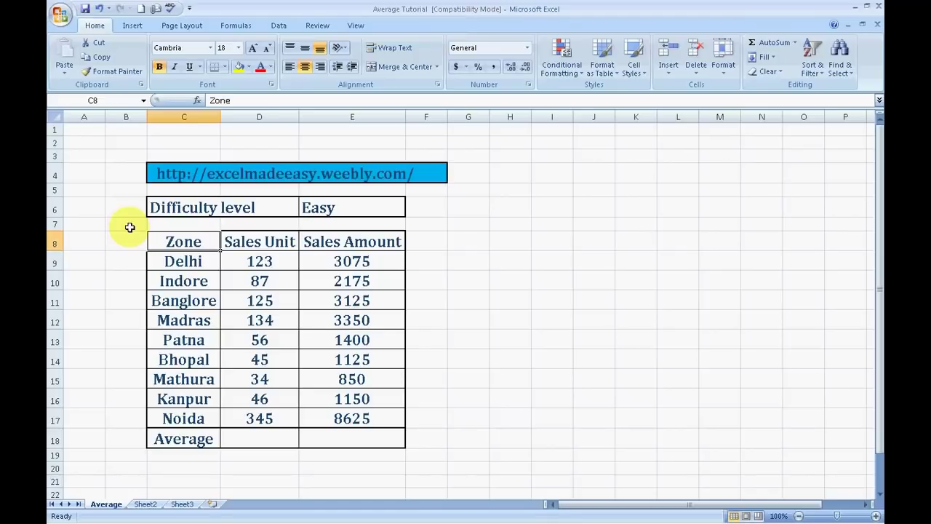
{"action": "key", "text": "Down"}
{"action": "key", "text": "Down"}
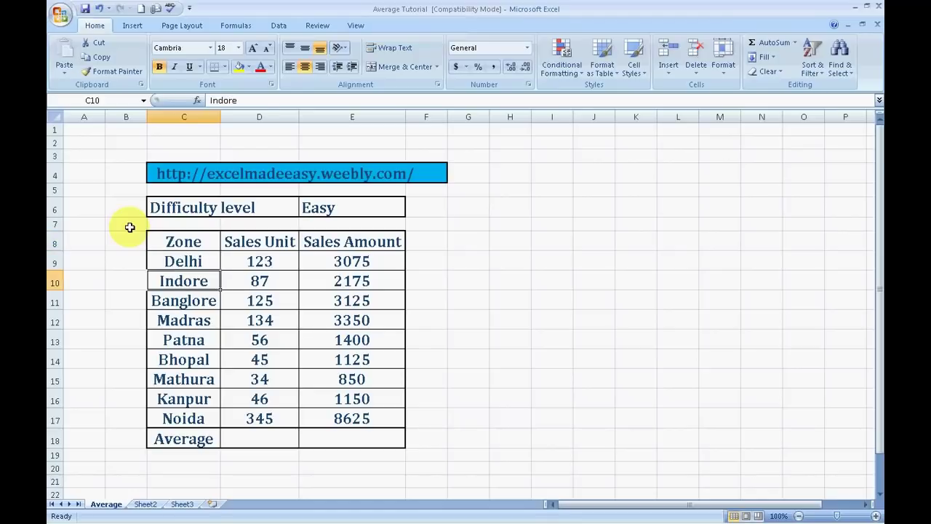
{"action": "key", "text": "Up"}
{"action": "key", "text": "Down"}
{"action": "key", "text": "Down"}
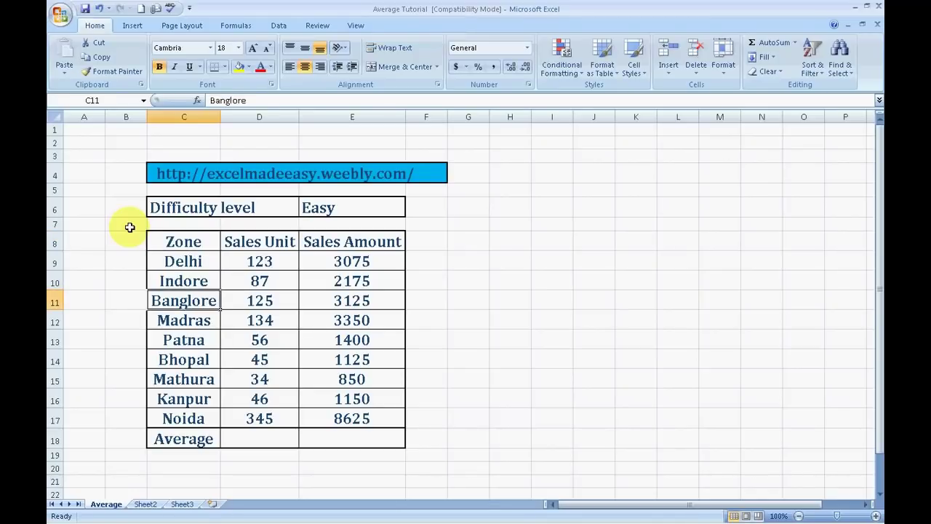
{"action": "key", "text": "Down"}
{"action": "key", "text": "Down"}
{"action": "key", "text": "Down"}
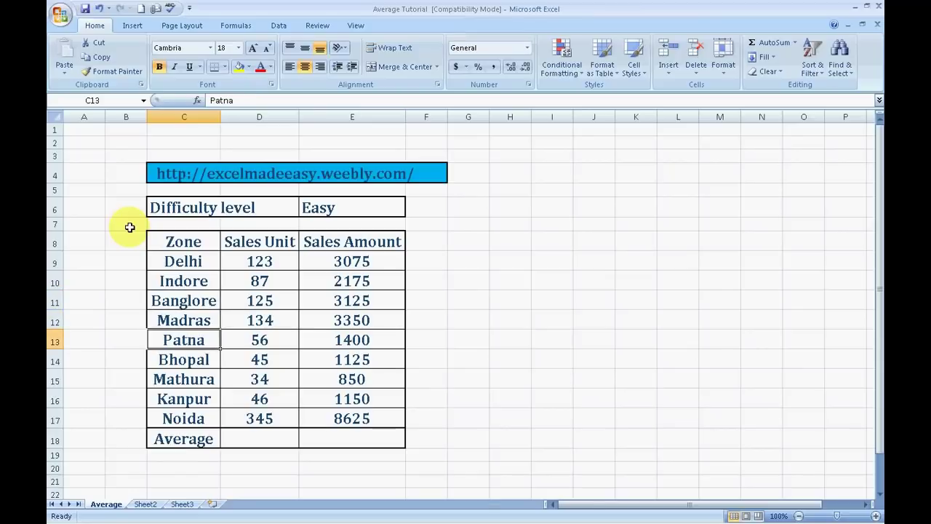
{"action": "key", "text": "Down"}
{"action": "key", "text": "Down"}
{"action": "key", "text": "Down"}
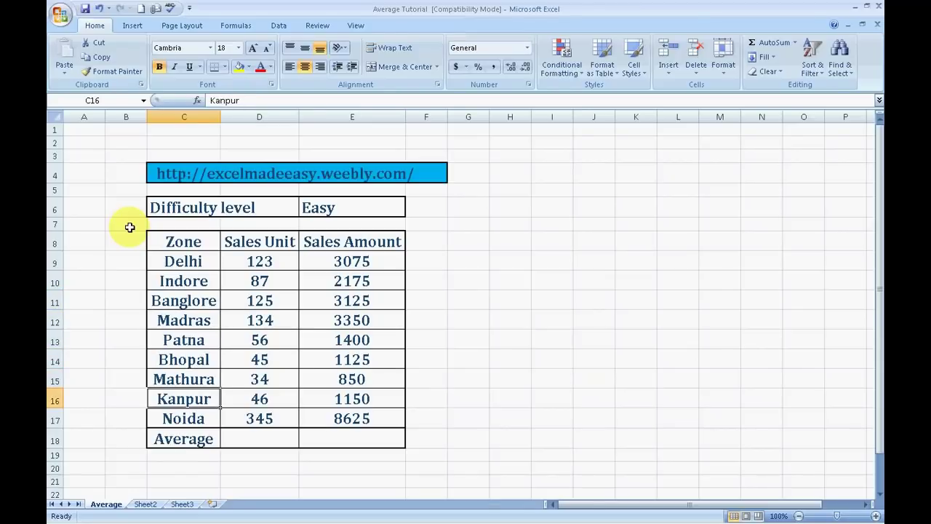
Look over the Sales Unit column from its header down through the zone values
{"action": "key", "text": "Up"}
{"action": "key", "text": "Up"}
{"action": "key", "text": "Up"}
{"action": "key", "text": "Up"}
{"action": "key", "text": "Up"}
{"action": "key", "text": "Up"}
{"action": "key", "text": "Up"}
{"action": "key", "text": "Up"}
{"action": "key", "text": "Up"}
{"action": "key", "text": "Right"}
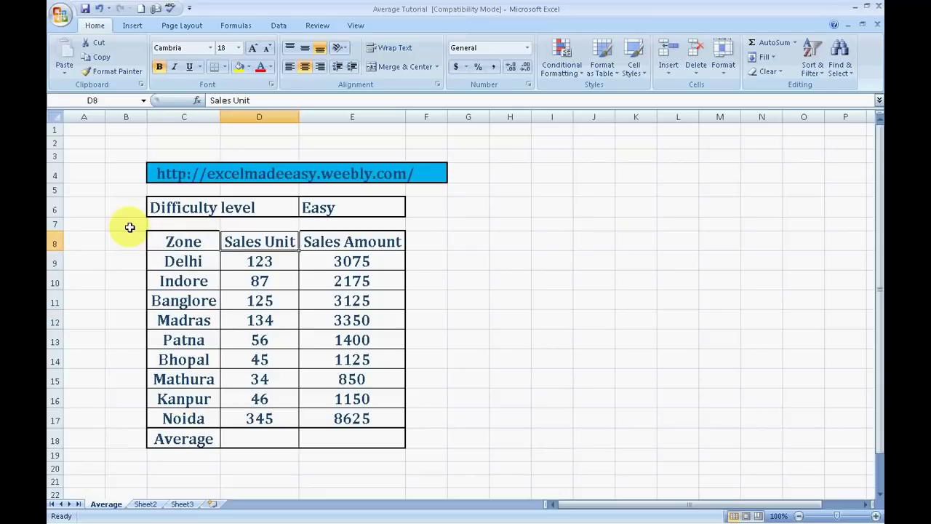
{"action": "key", "text": "Down"}
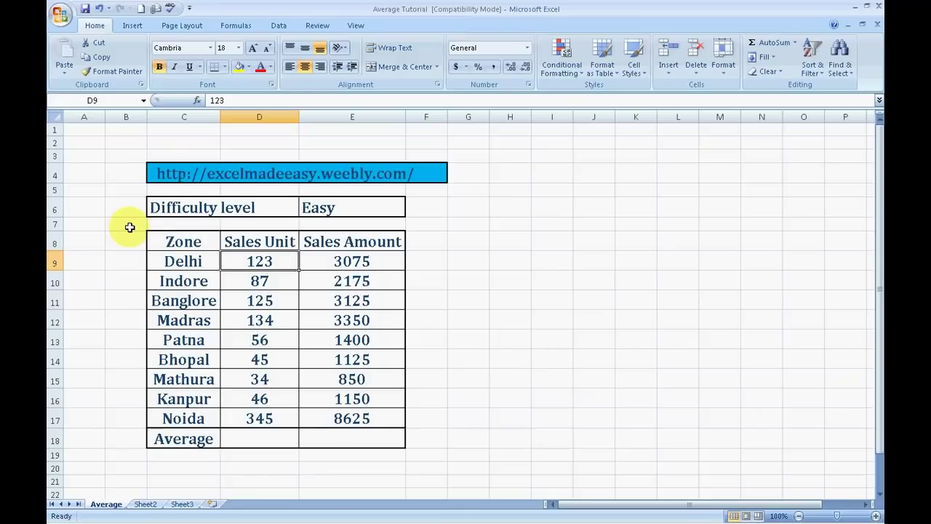
{"action": "key", "text": "Down"}
{"action": "key", "text": "Down"}
{"action": "key", "text": "Down"}
{"action": "key", "text": "Down"}
{"action": "key", "text": "Up"}
{"action": "key", "text": "Up"}
{"action": "key", "text": "Up"}
{"action": "key", "text": "Up"}
{"action": "key", "text": "Up"}
Look over the Sales Amount column down to the Noida row and compare the last rows across the columns
{"action": "key", "text": "Right"}
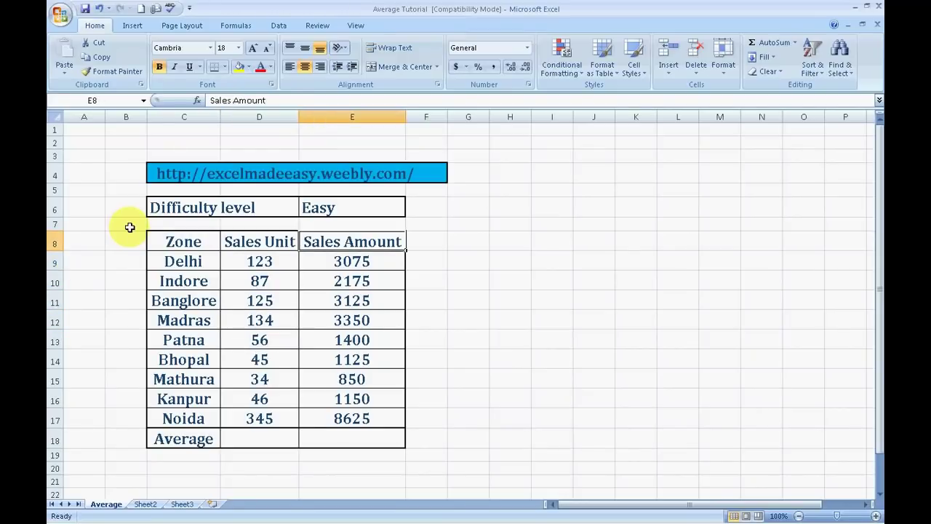
{"action": "key", "text": "Down"}
{"action": "key", "text": "Down"}
{"action": "key", "text": "Down"}
{"action": "key", "text": "Down"}
{"action": "key", "text": "Down"}
{"action": "key", "text": "Down"}
{"action": "key", "text": "Down"}
{"action": "key", "text": "Down"}
{"action": "key", "text": "Down"}
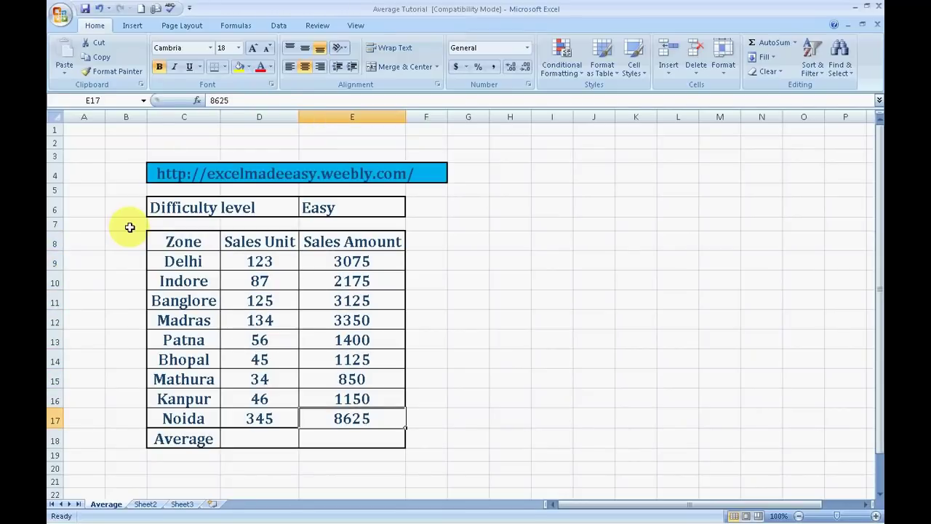
{"action": "key", "text": "Left"}
{"action": "key", "text": "Right"}
{"action": "key", "text": "Up"}
{"action": "key", "text": "Up"}
{"action": "key", "text": "Left"}
{"action": "key", "text": "Left"}
{"action": "key", "text": "Down"}
{"action": "key", "text": "Down"}
{"action": "key", "text": "Right"}
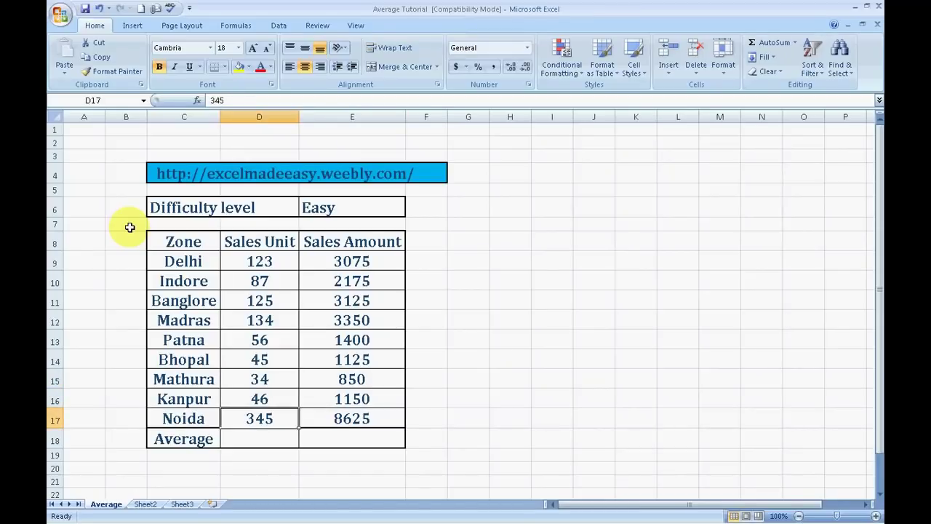
Average the Sales Unit values in cell D18 with the formula =AVERAGE(D9:D17)
{"action": "key", "text": "Down"}
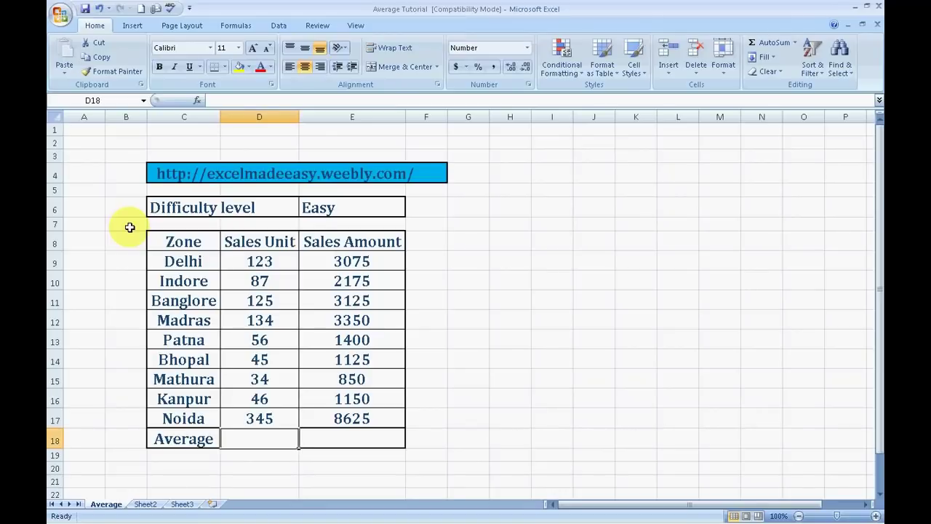
{"action": "key", "text": "Right"}
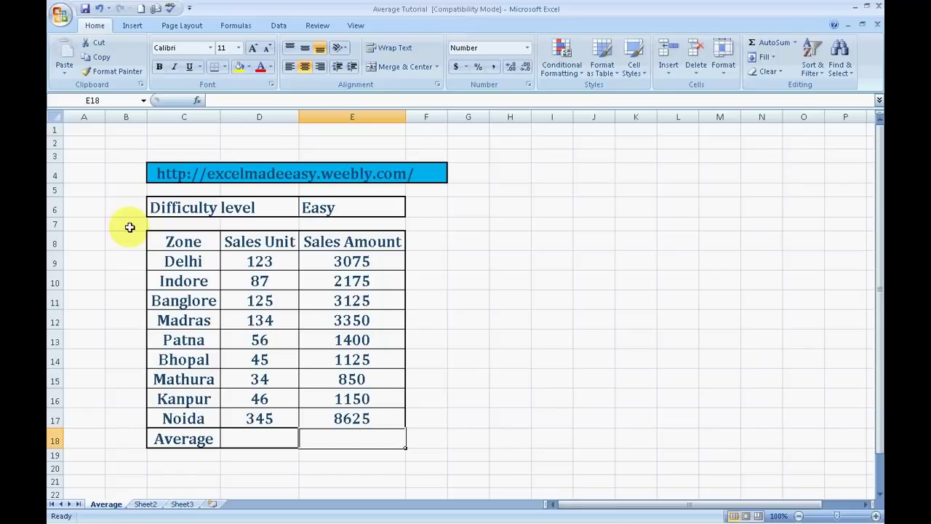
{"action": "key", "text": "Left"}
{"action": "key", "text": "Right"}
{"action": "key", "text": "Left"}
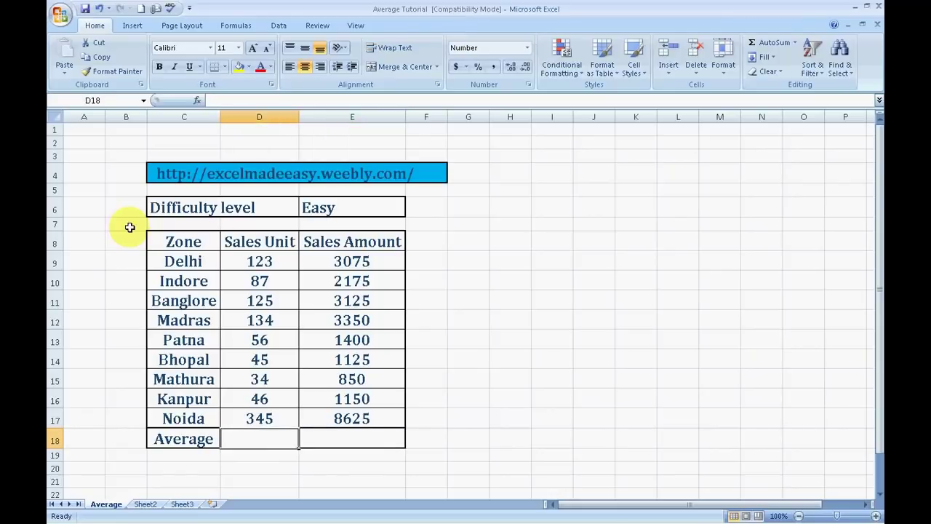
{"action": "type", "text": "="}
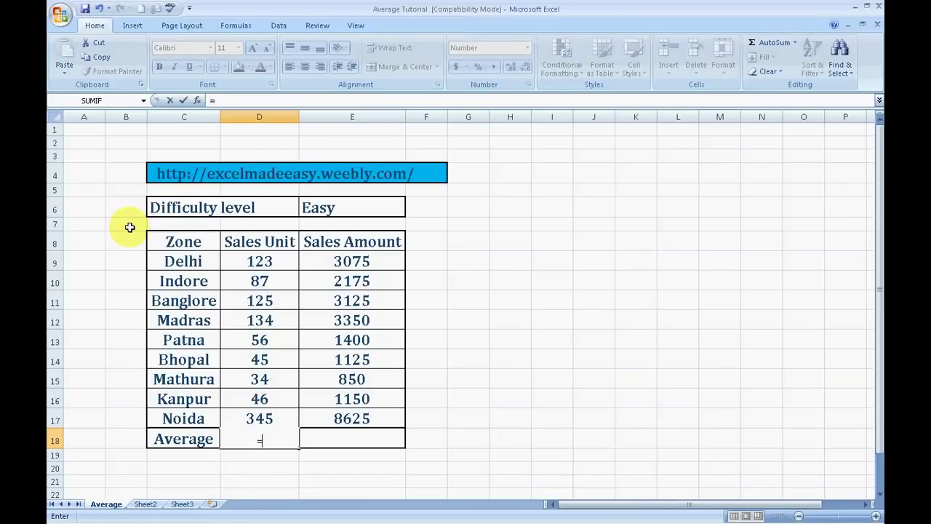
{"action": "type", "text": "average"}
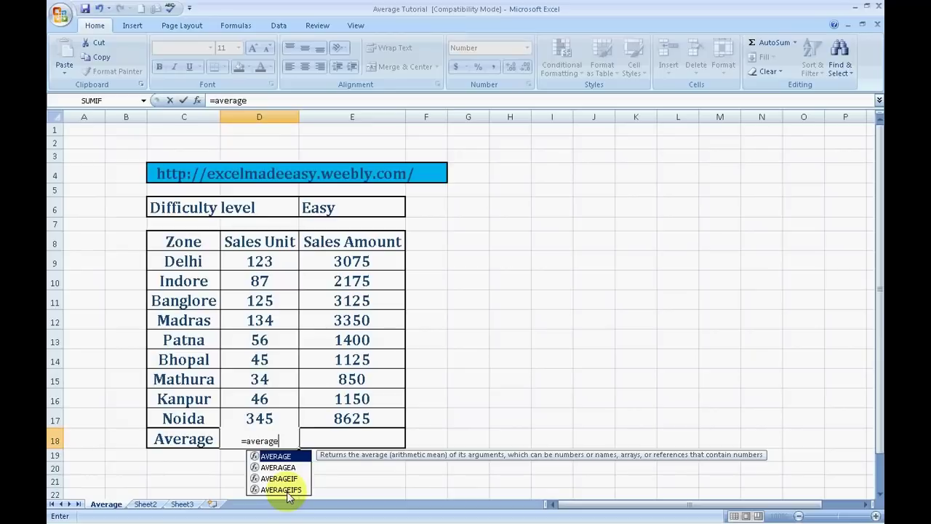
{"action": "key", "text": "Tab"}
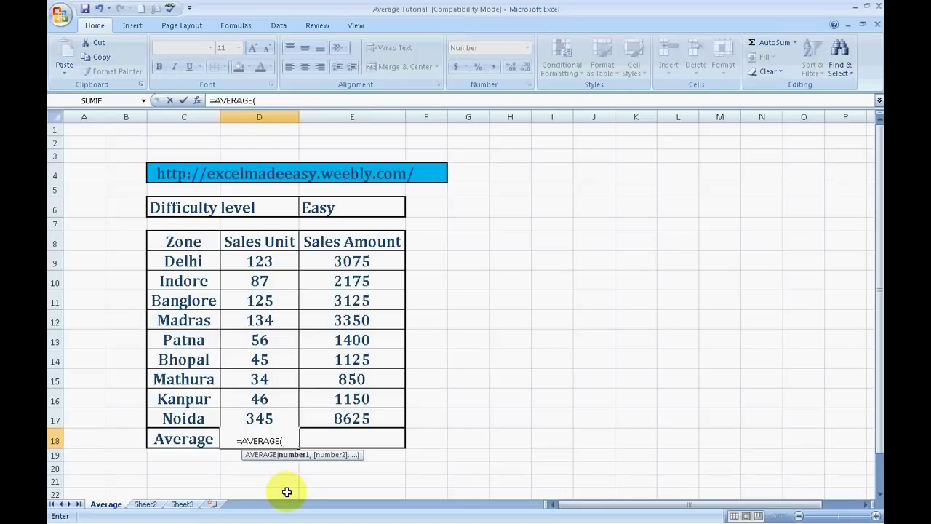
{"action": "key", "text": "Up"}
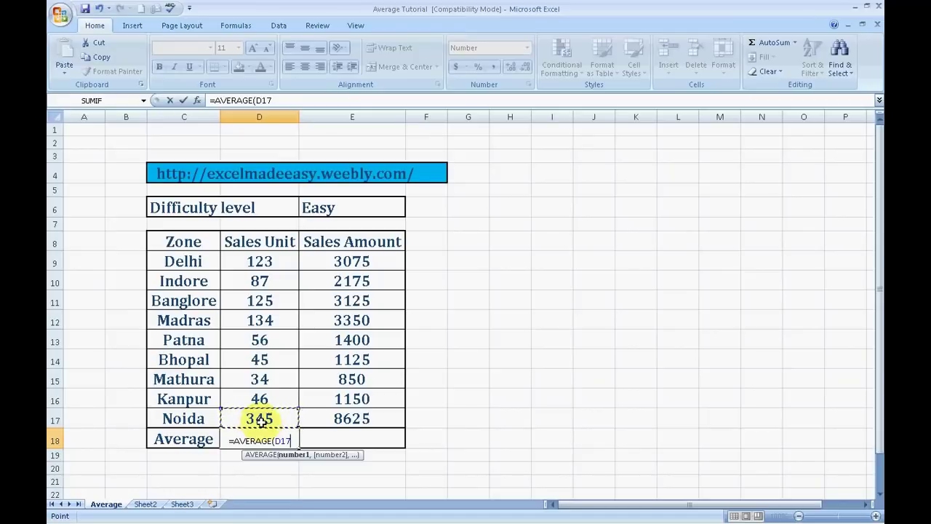
{"action": "key", "text": "shift+Up"}
{"action": "key", "text": "shift+Up"}
{"action": "key", "text": "shift+Up"}
{"action": "key", "text": "shift+Up"}
{"action": "key", "text": "shift+Up"}
{"action": "key", "text": "shift+Up"}
{"action": "key", "text": "shift+Up"}
{"action": "key", "text": "shift+Up"}
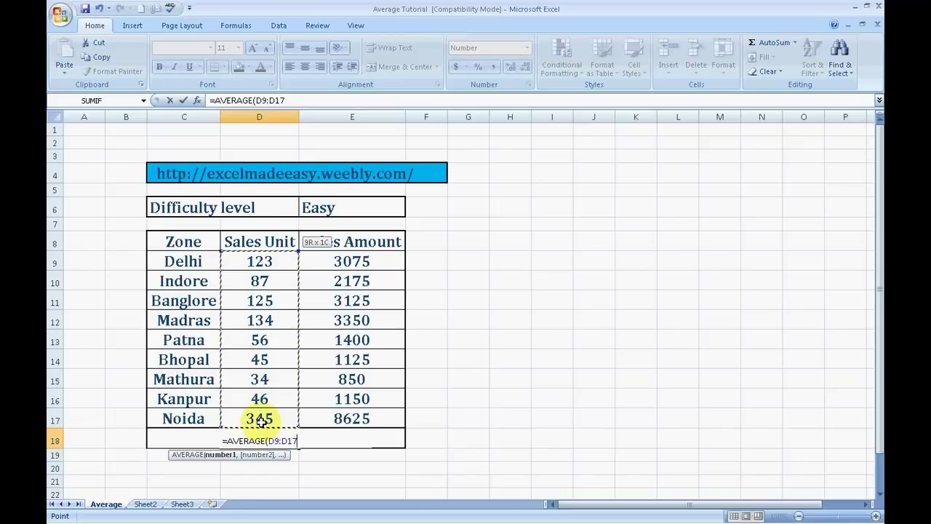
{"action": "type", "text": ")"}
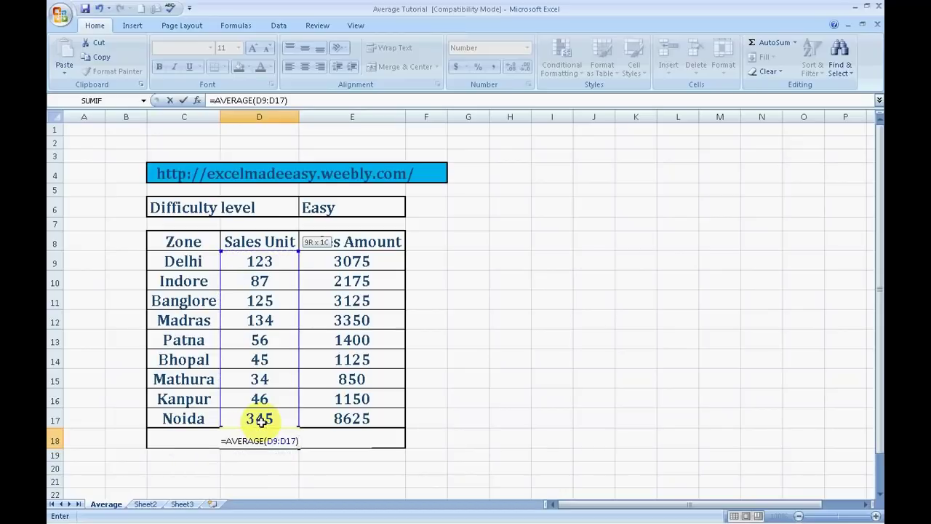
{"action": "key", "text": "Return"}
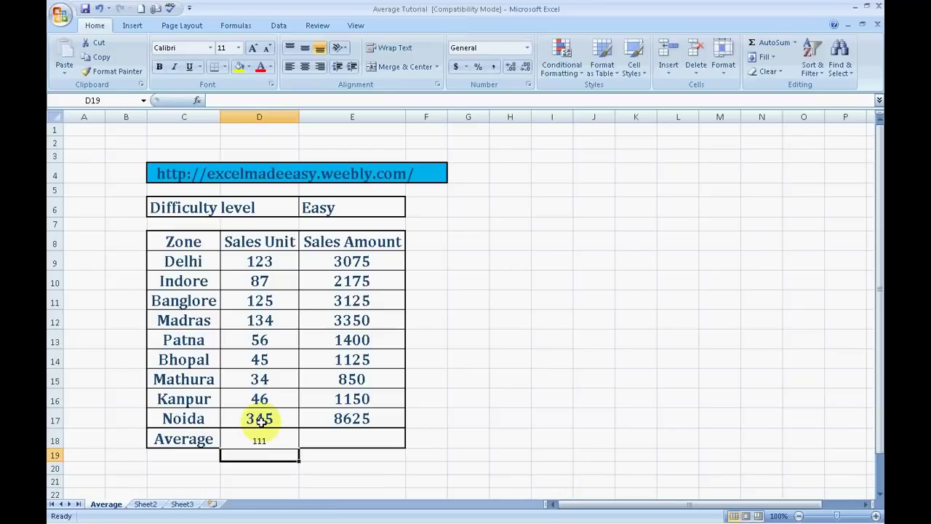
Enlarge the font of the Sales Unit average in cell D18
{"action": "left_click", "coordinate": [267, 437]}
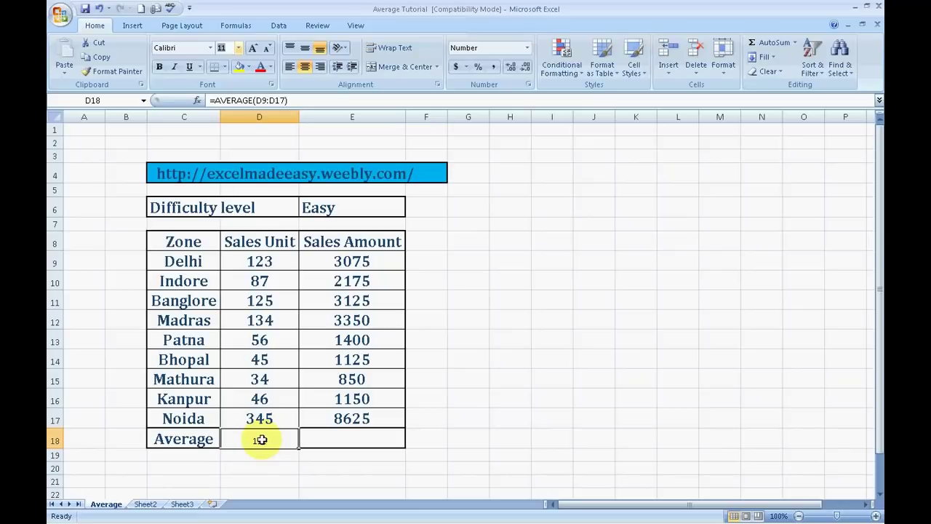
{"action": "left_click", "coordinate": [210, 486]}
{"action": "left_click", "coordinate": [268, 483]}
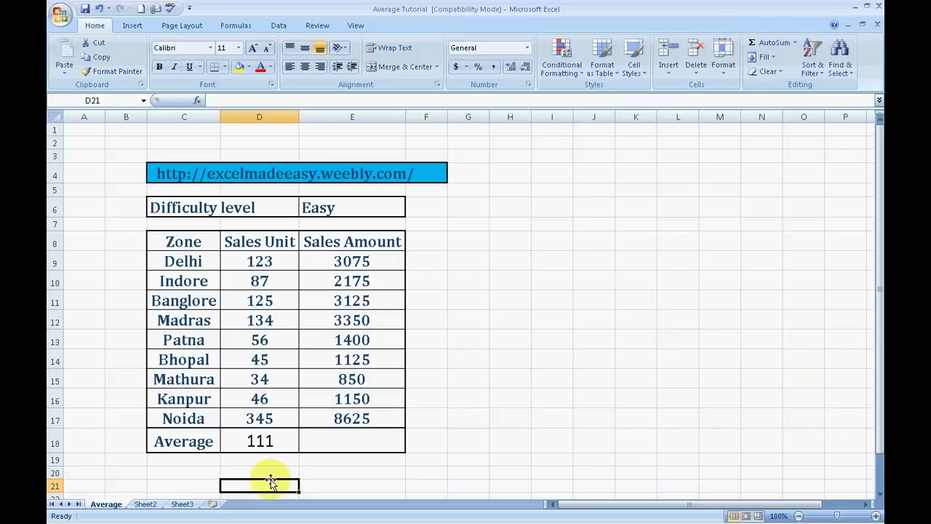
Highlight the Sales Unit values in D9:D16 for review and return to the Sales Amount average cell E18
{"action": "key", "text": "Up"}
{"action": "key", "text": "Up"}
{"action": "key", "text": "Right"}
{"action": "key", "text": "Up"}
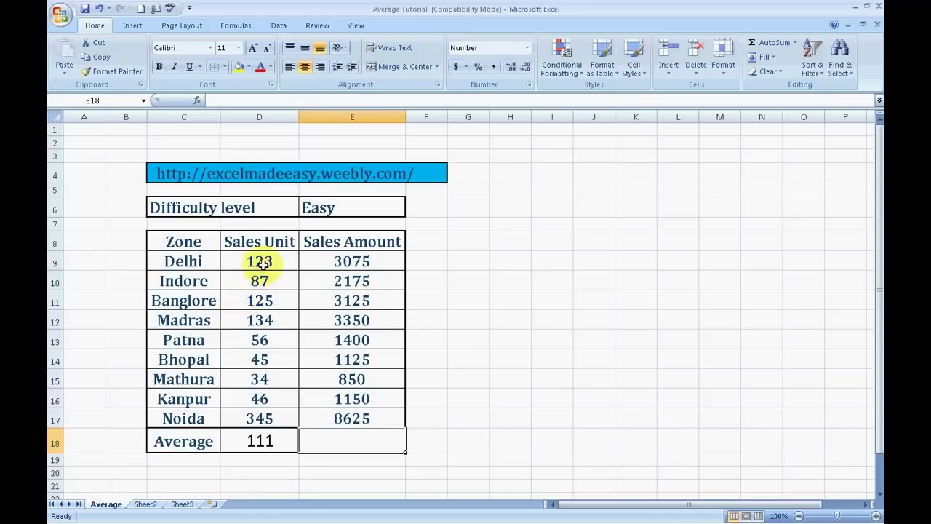
{"action": "left_click_drag", "start_coordinate": [258, 260], "coordinate": [259, 419]}
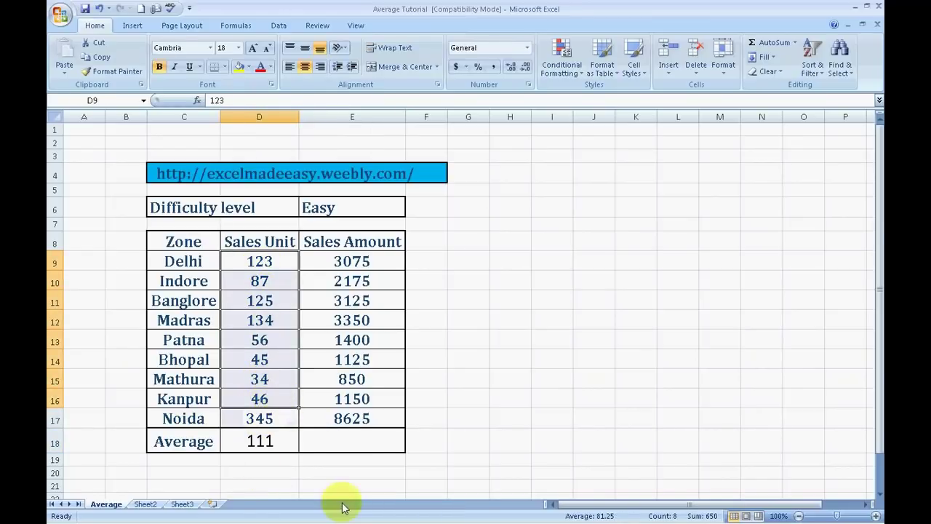
{"action": "left_click", "coordinate": [365, 440]}
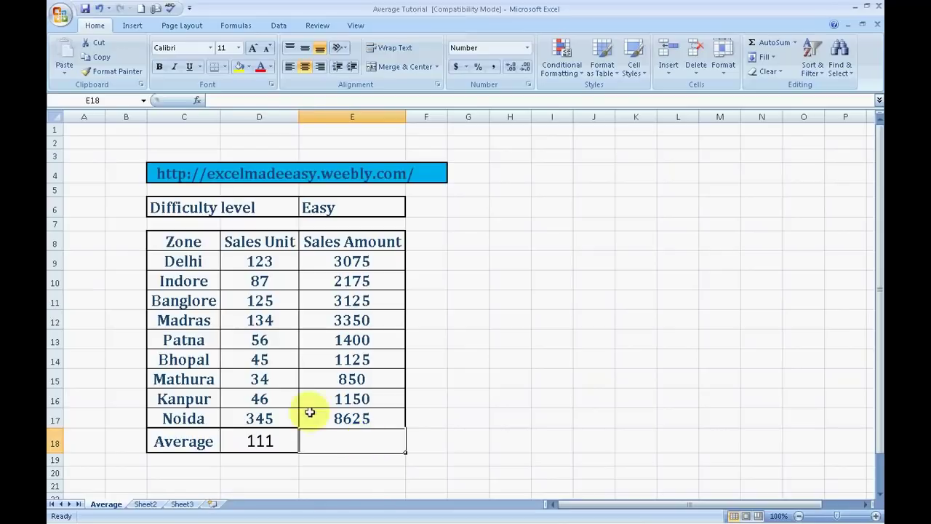
Insert the AVERAGE function into cell E18 by searching the function list for "average"
{"action": "left_click", "coordinate": [290, 29]}
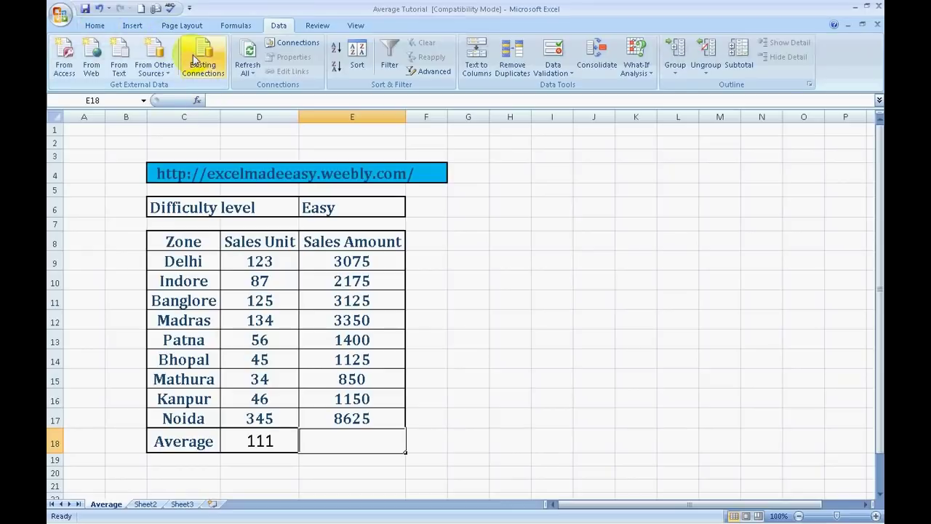
{"action": "left_click", "coordinate": [234, 27]}
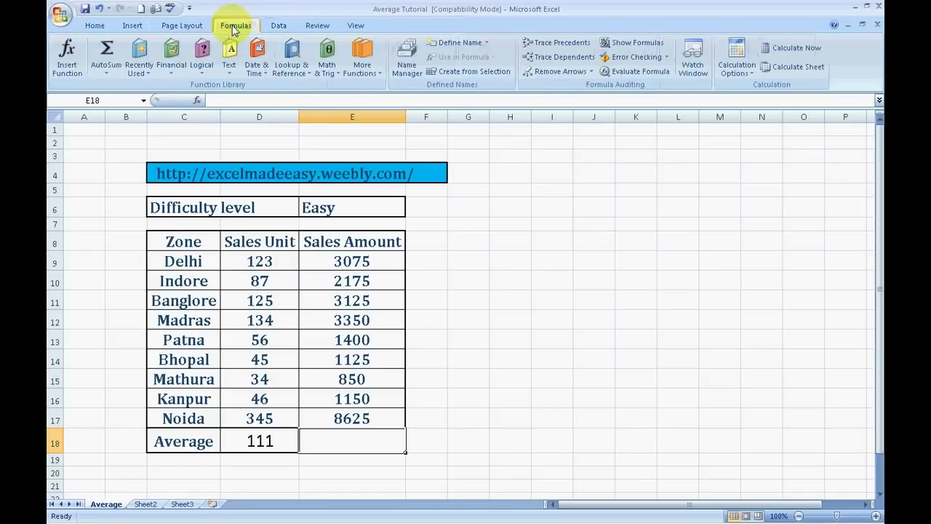
{"action": "left_click", "coordinate": [65, 59]}
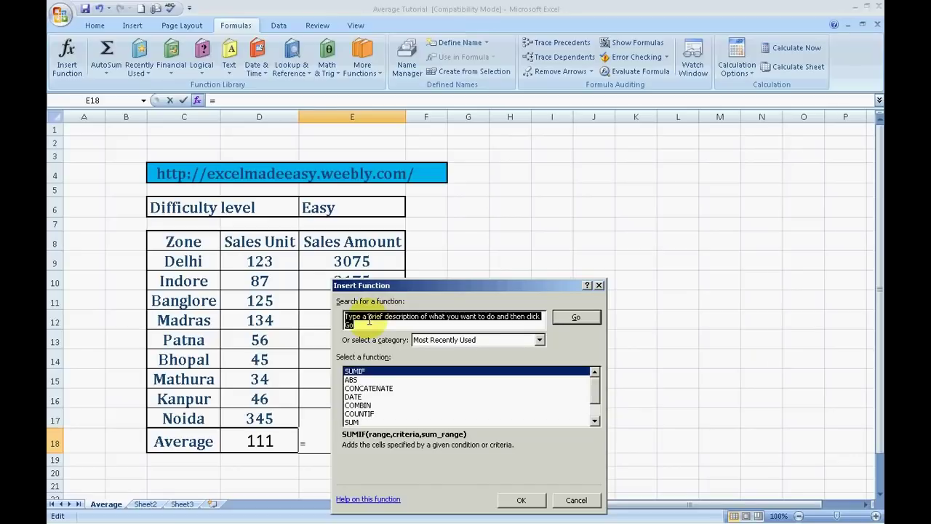
{"action": "type", "text": "average"}
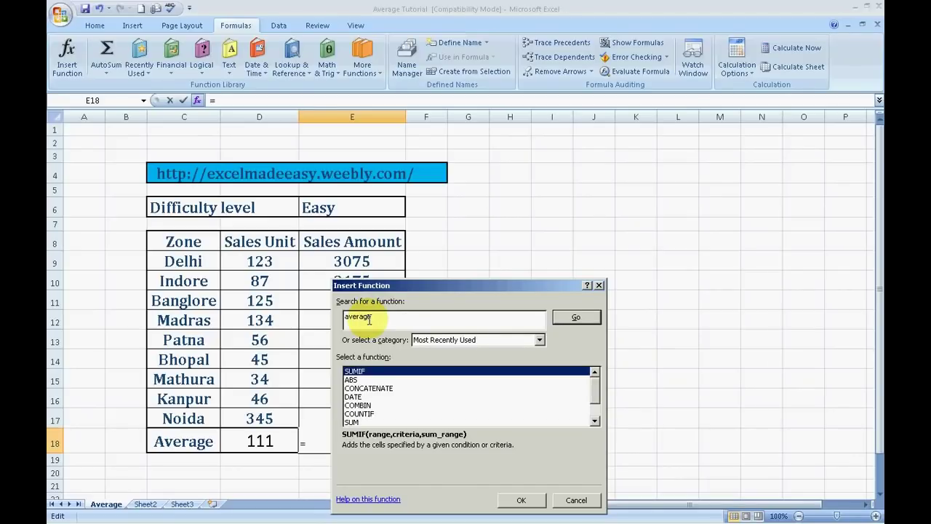
{"action": "left_click", "coordinate": [576, 317]}
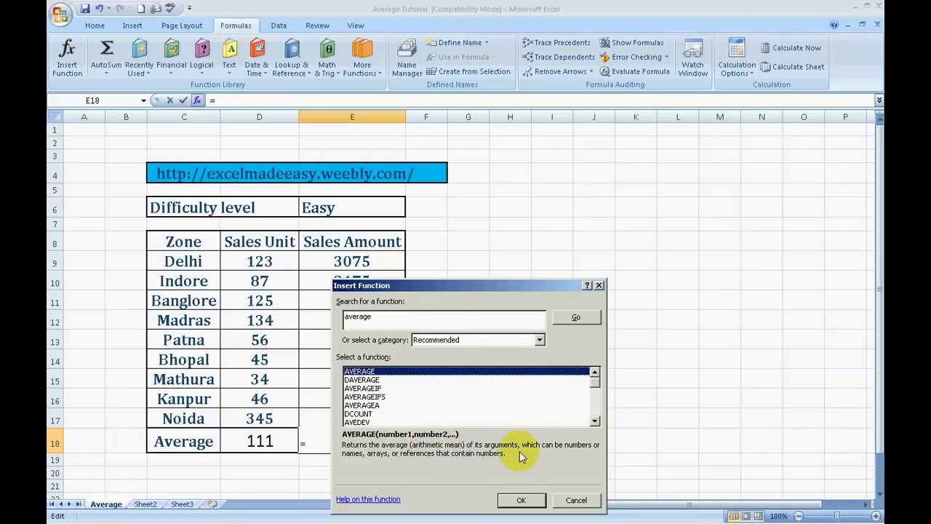
{"action": "left_click", "coordinate": [521, 499]}
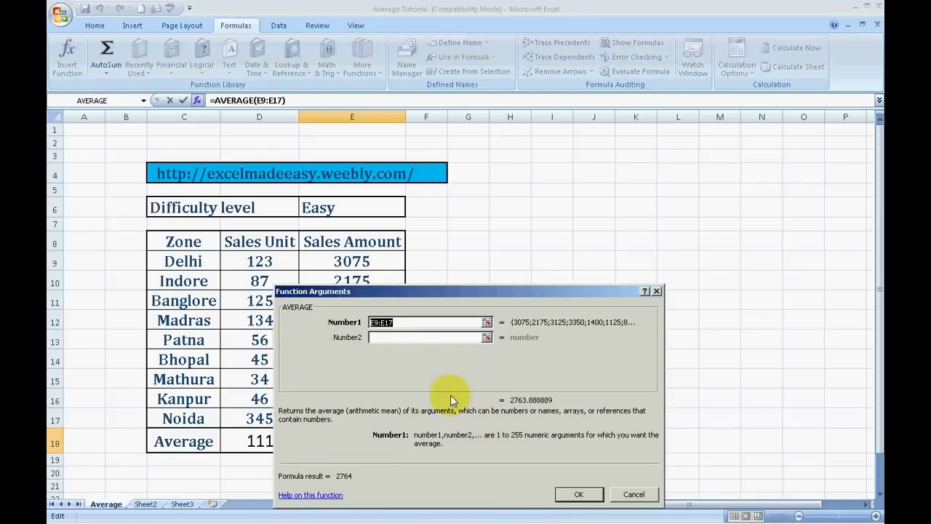
Set the AVERAGE function's first argument to the Sales Amount range E9:E17 and accept the formula in E18
{"action": "left_click_drag", "start_coordinate": [485, 293], "coordinate": [613, 263]}
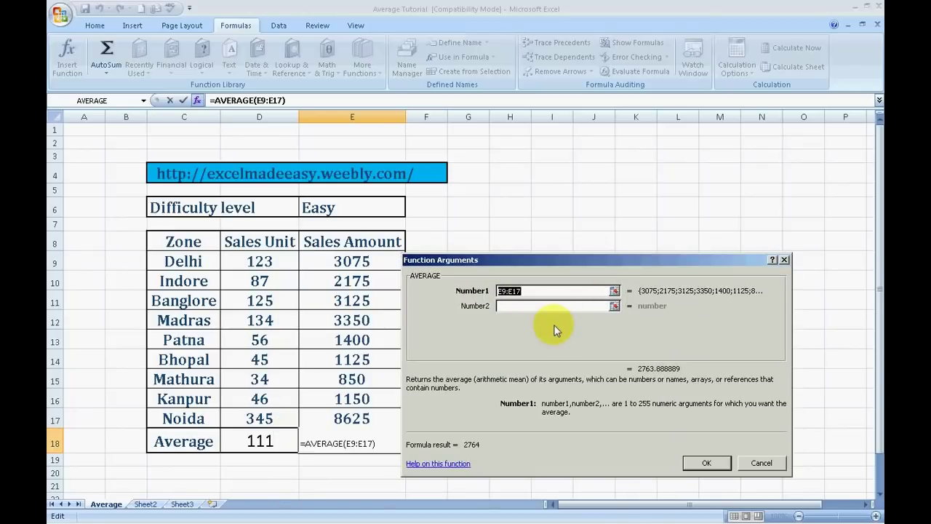
{"action": "left_click", "coordinate": [280, 264]}
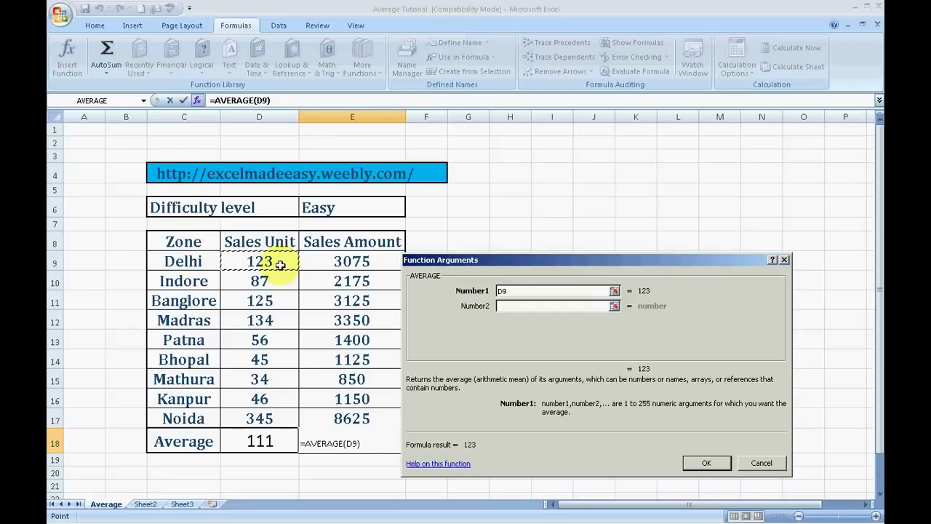
{"action": "key", "text": "shift+Down"}
{"action": "key", "text": "shift+Down"}
{"action": "key", "text": "Right"}
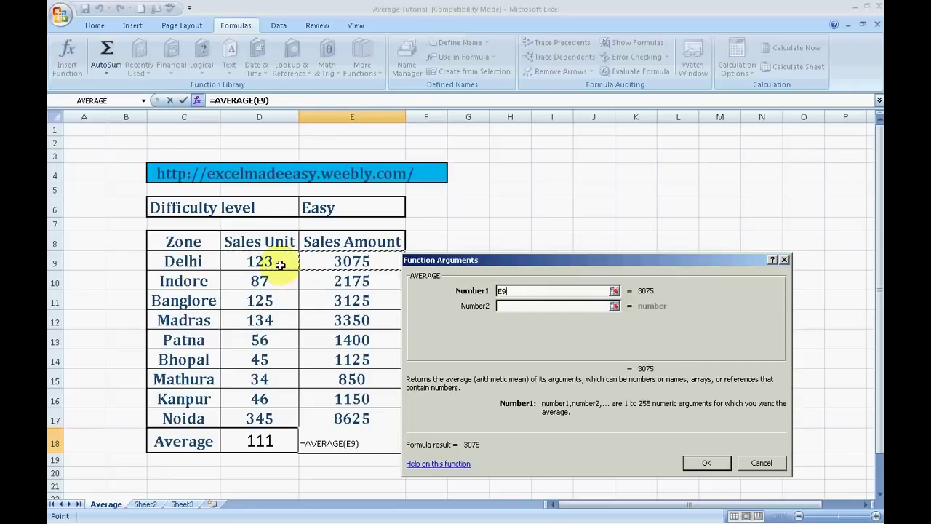
{"action": "key", "text": "shift+Down"}
{"action": "key", "text": "shift+Down"}
{"action": "key", "text": "shift+Down"}
{"action": "key", "text": "shift+Down"}
{"action": "key", "text": "shift+Down"}
{"action": "key", "text": "shift+Down"}
{"action": "key", "text": "shift+Down"}
{"action": "key", "text": "shift+Down"}
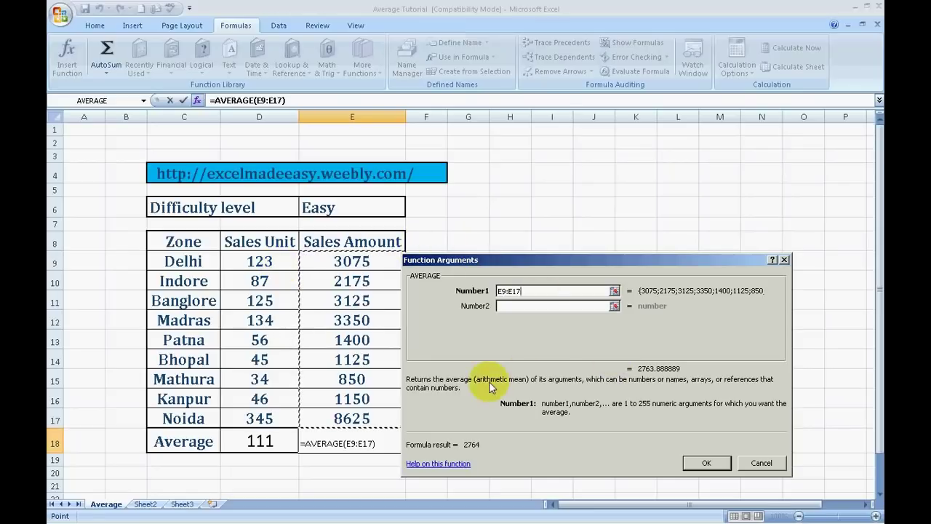
{"action": "left_click", "coordinate": [703, 461]}
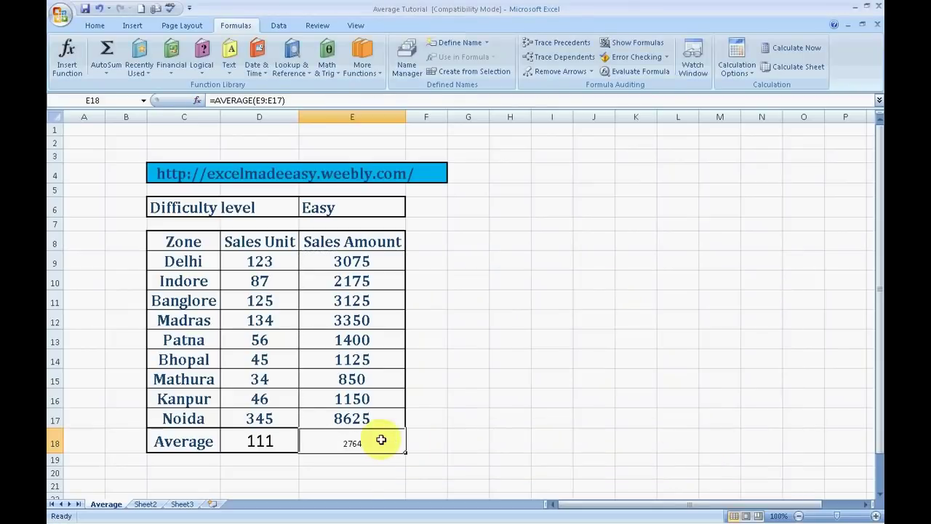
Set the font size of the Sales Amount average in cell E18 to 21
{"action": "left_click", "coordinate": [353, 471]}
{"action": "left_click", "coordinate": [370, 440]}
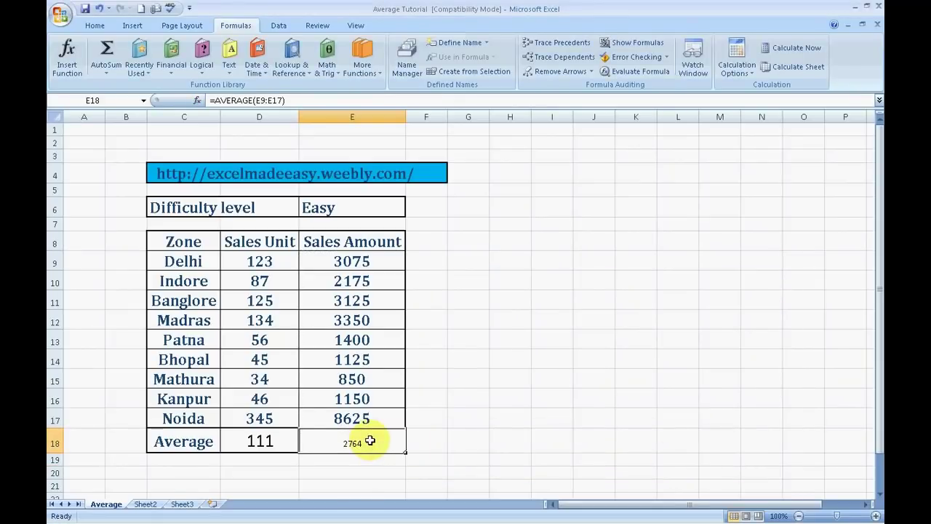
{"action": "key", "text": "alt"}
{"action": "key", "text": "h"}
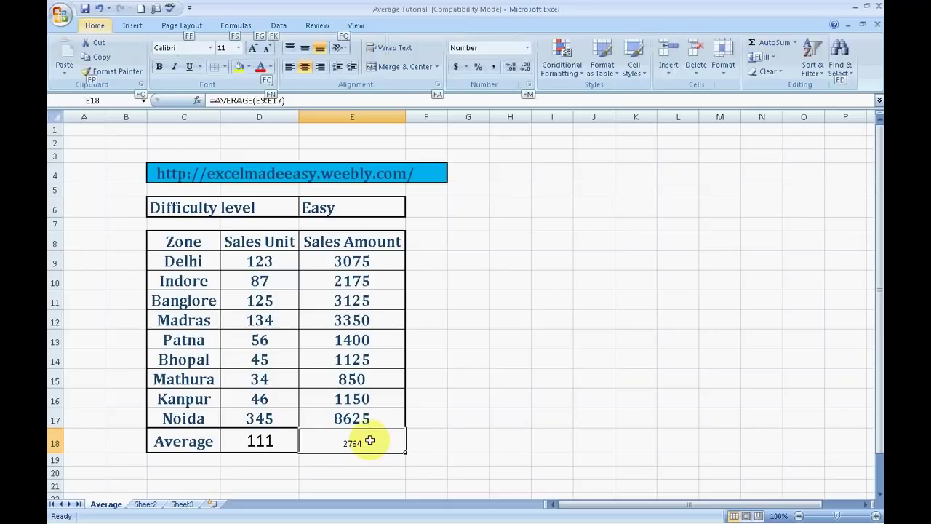
{"action": "type", "text": "fs21"}
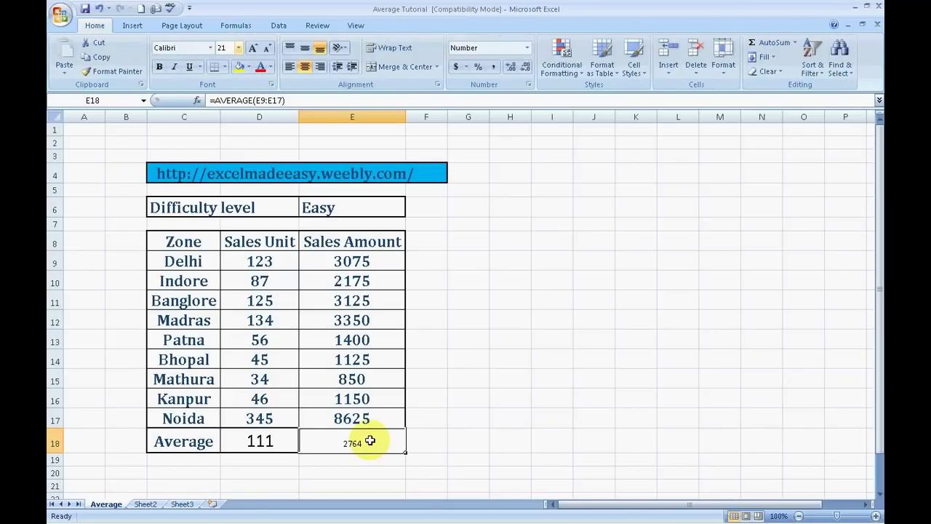
{"action": "key", "text": "Return"}
{"action": "left_click", "coordinate": [523, 412]}
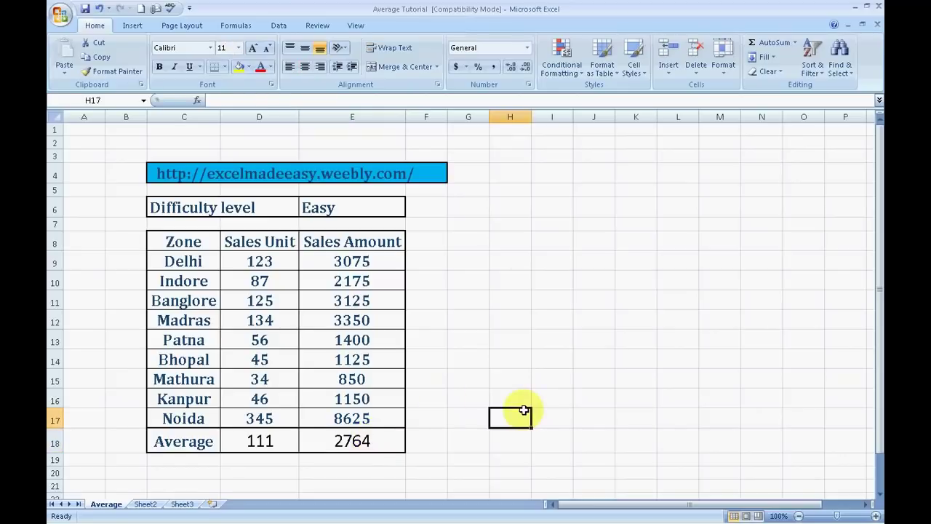
{"action": "key", "text": "Left"}
{"action": "key", "text": "Left"}
{"action": "key", "text": "Down"}
{"action": "key", "text": "Left"}
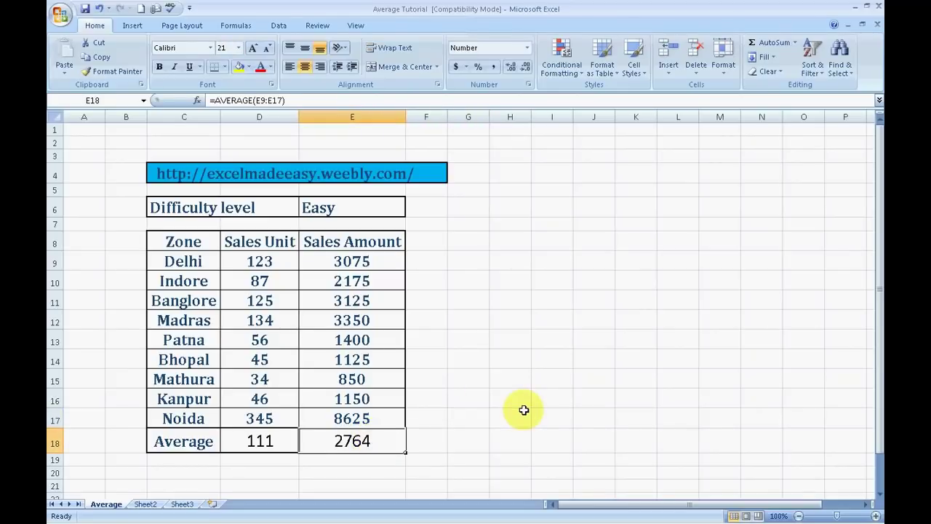
{"action": "key", "text": "Up"}
{"action": "key", "text": "Up"}
{"action": "key", "text": "Down"}
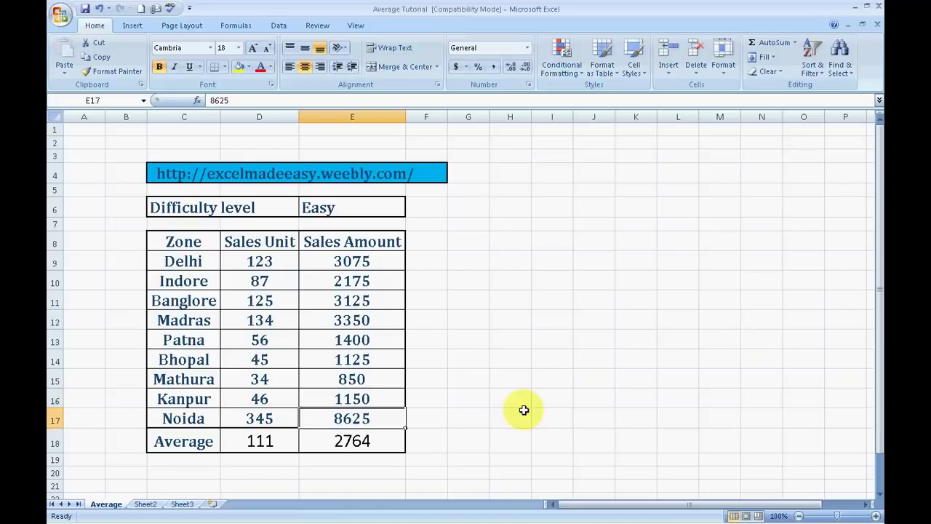
{"action": "key", "text": "Down"}
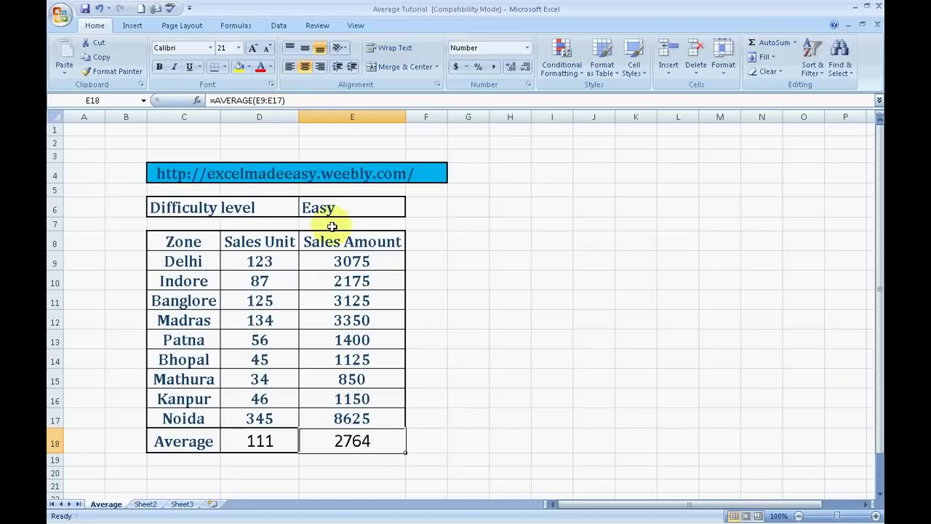
Review the AVERAGE formulas in D18 and E18 without changing them, and leave the table
{"action": "left_click", "coordinate": [264, 439]}
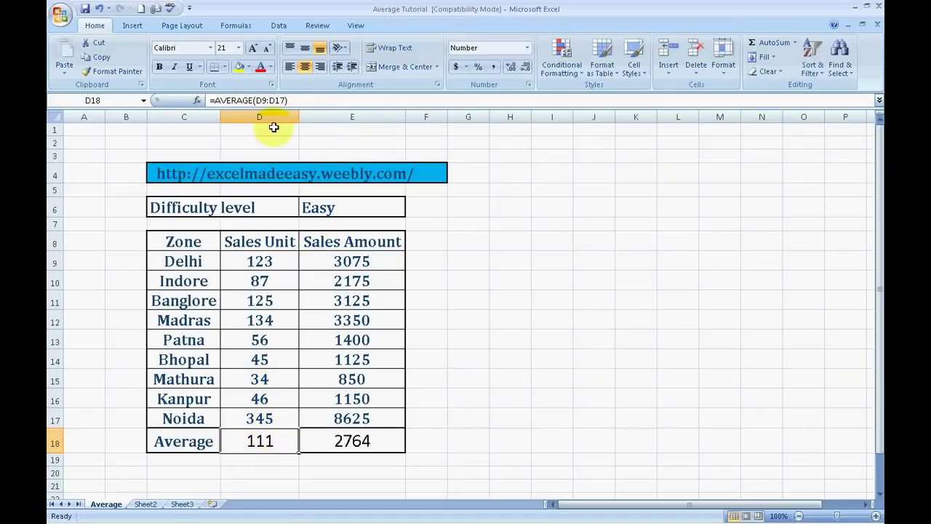
{"action": "left_click", "coordinate": [282, 99]}
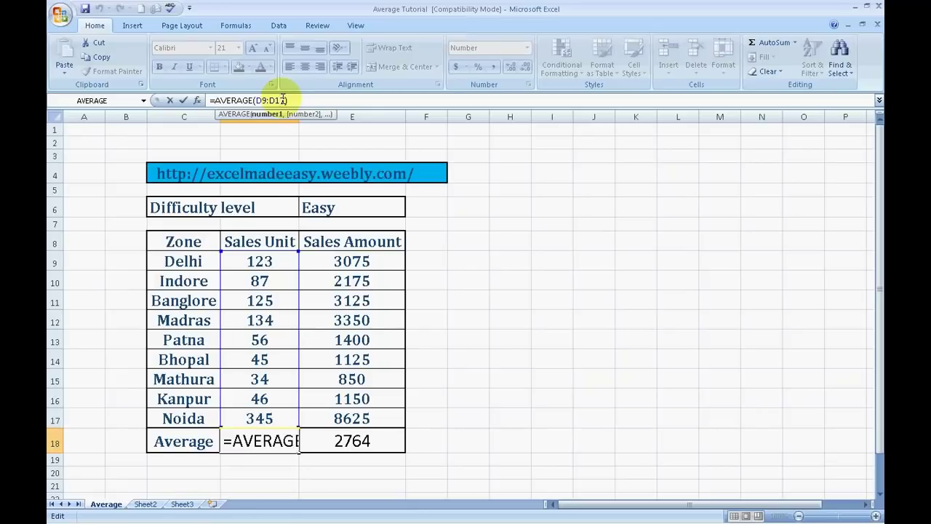
{"action": "double_click", "coordinate": [260, 444]}
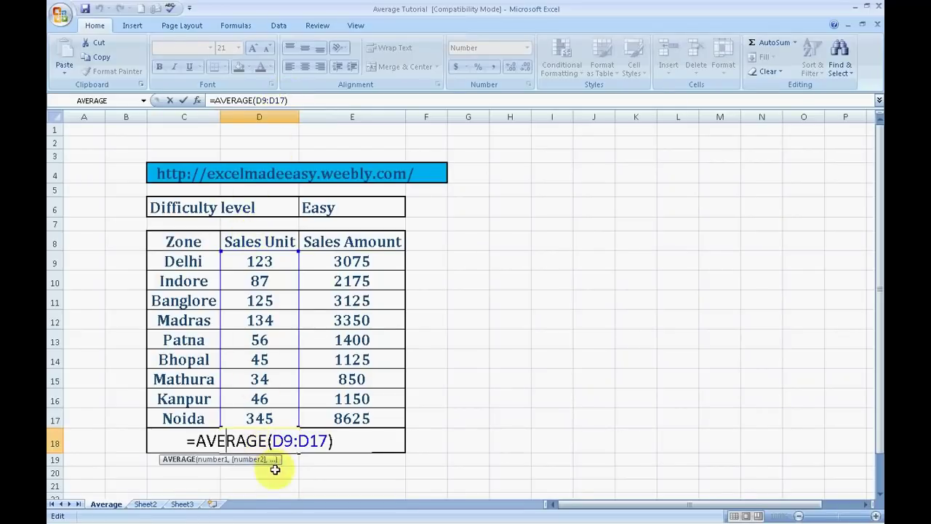
{"action": "left_click", "coordinate": [275, 470]}
{"action": "left_click", "coordinate": [264, 435]}
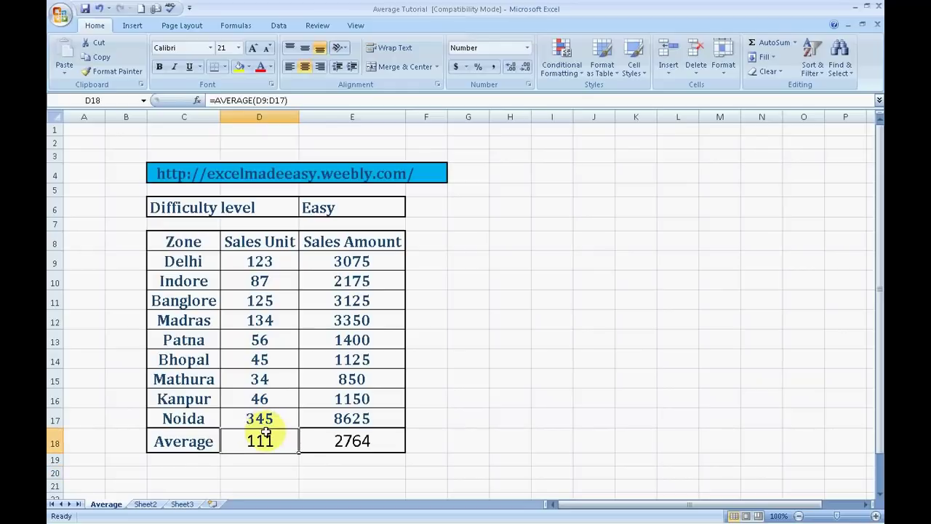
{"action": "left_click", "coordinate": [354, 435]}
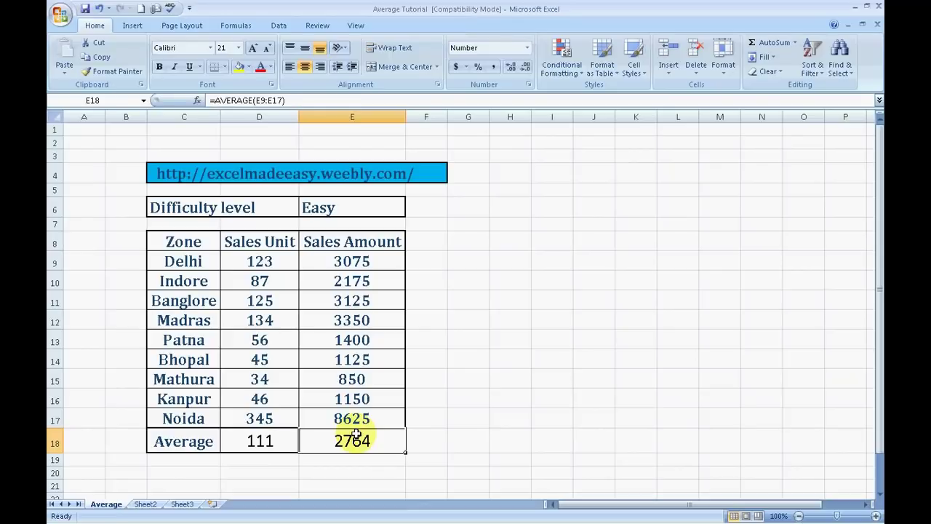
{"action": "left_click", "coordinate": [415, 445]}
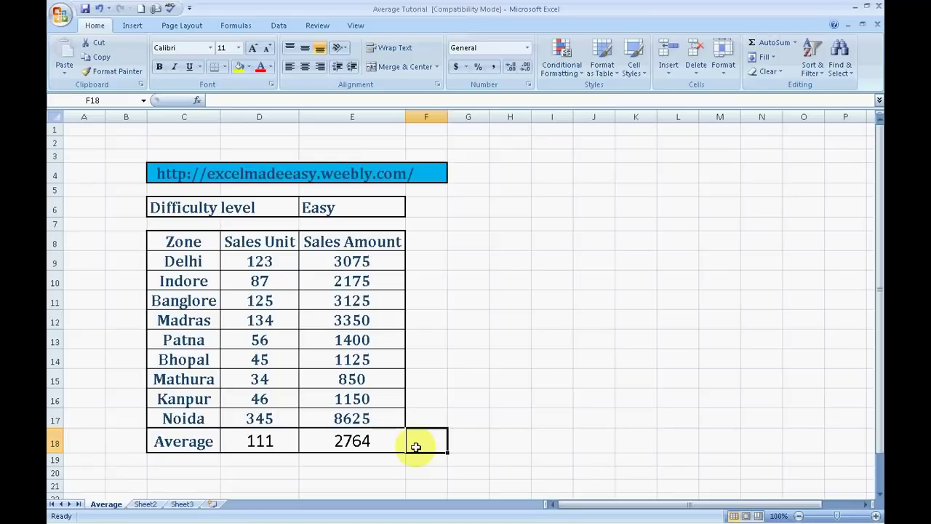
{"action": "key", "text": "Right"}
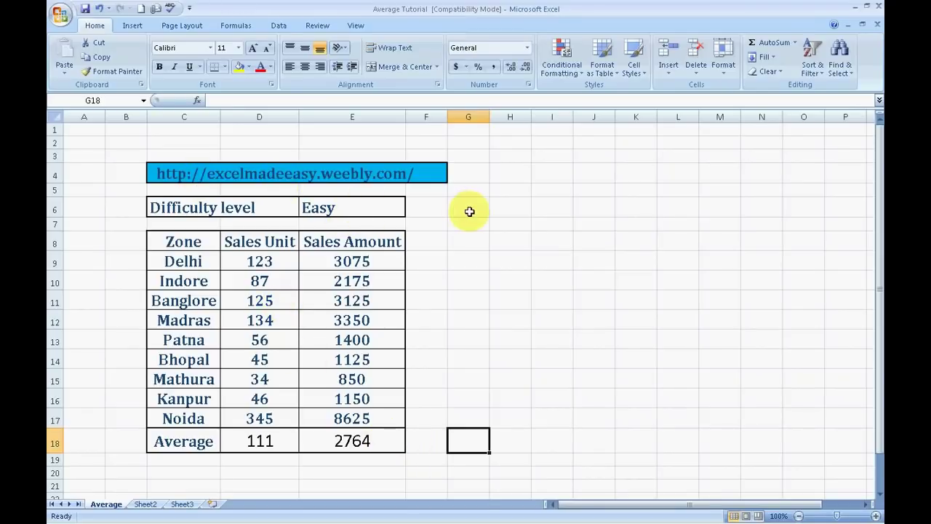
Switch to Firefox and look through the Excel Made Easy home page, from the tutorial videos to the list of links
{"action": "key", "text": "alt+Tab"}
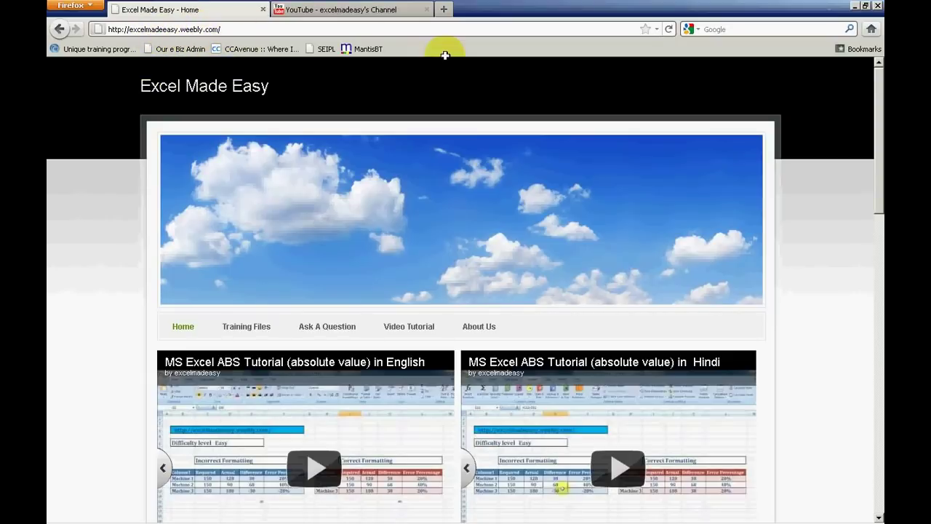
{"action": "scroll", "coordinate": [114, 311], "scroll_direction": "down", "scroll_amount": 4}
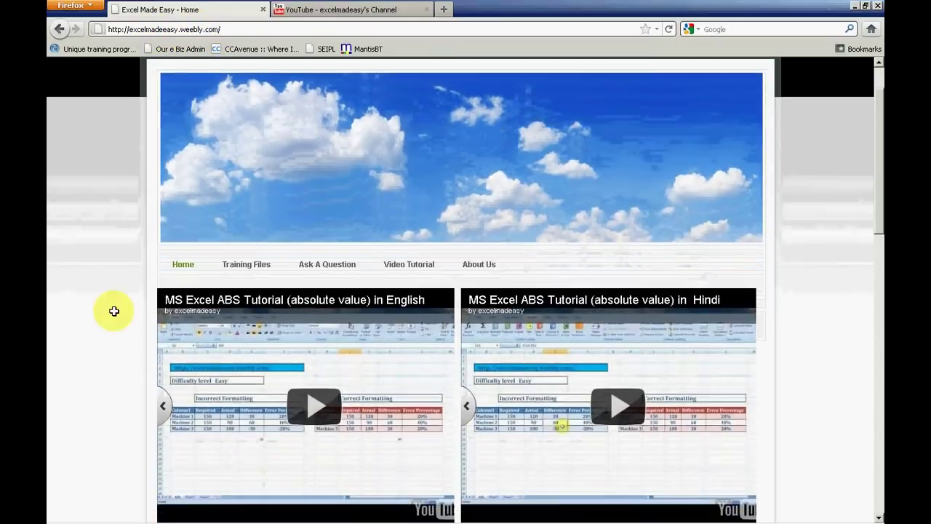
{"action": "scroll", "coordinate": [114, 311], "scroll_direction": "down", "scroll_amount": 1}
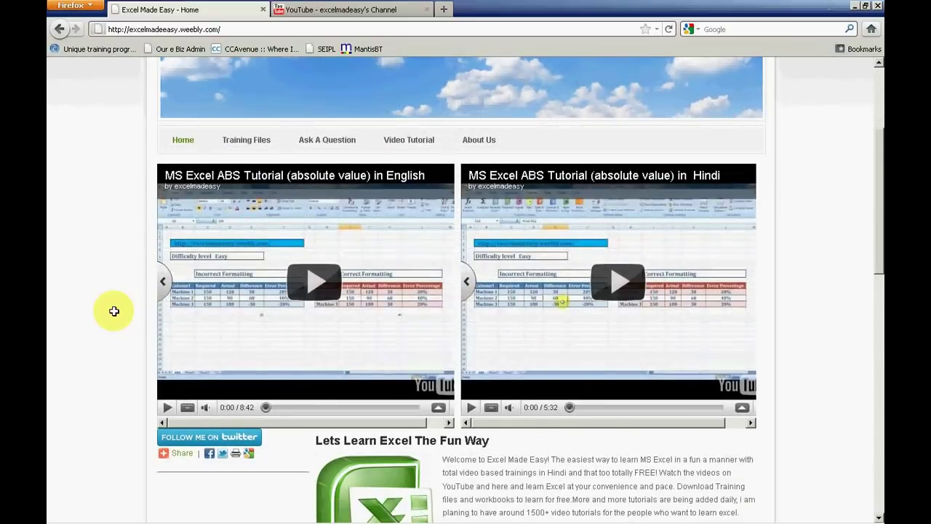
{"action": "scroll", "coordinate": [114, 311], "scroll_direction": "down", "scroll_amount": 1}
{"action": "scroll", "coordinate": [114, 311], "scroll_direction": "down", "scroll_amount": 2}
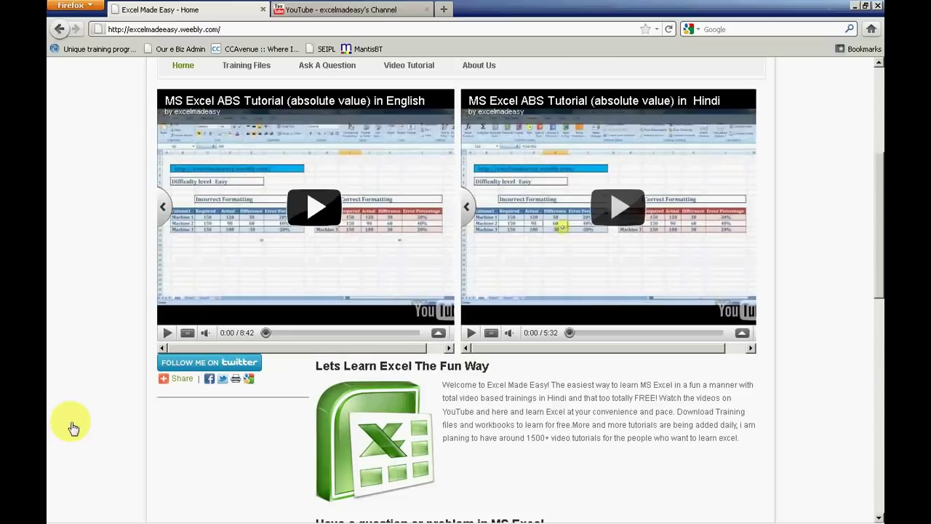
{"action": "scroll", "coordinate": [73, 428], "scroll_direction": "down", "scroll_amount": 3}
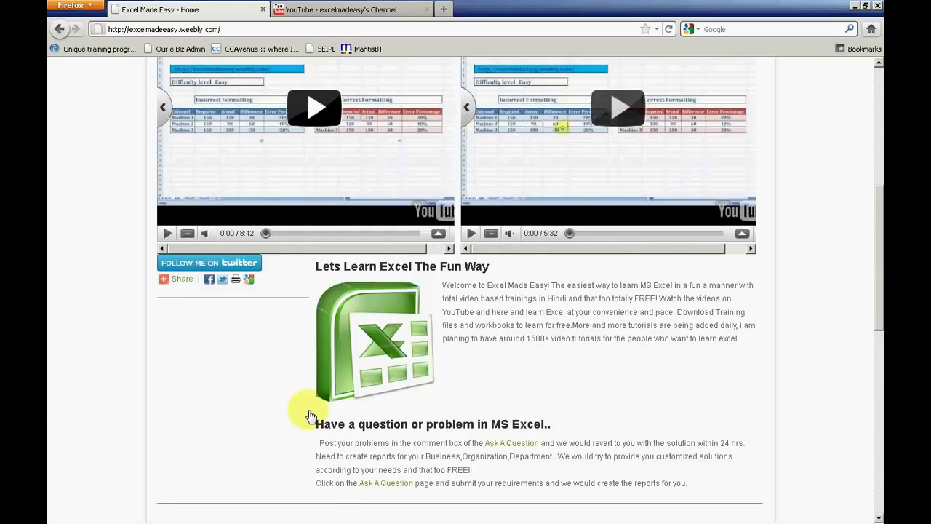
{"action": "scroll", "coordinate": [310, 416], "scroll_direction": "up", "scroll_amount": 2}
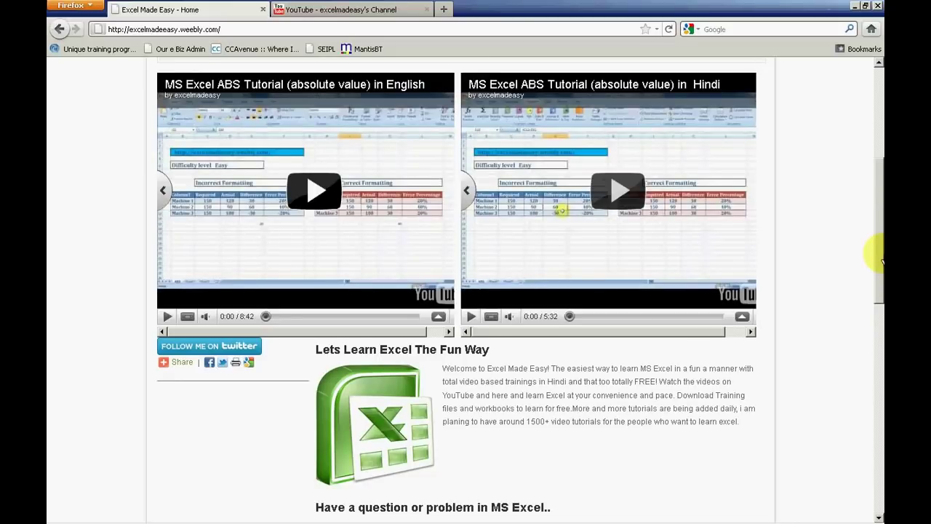
{"action": "scroll", "coordinate": [221, 466], "scroll_direction": "down", "scroll_amount": 5}
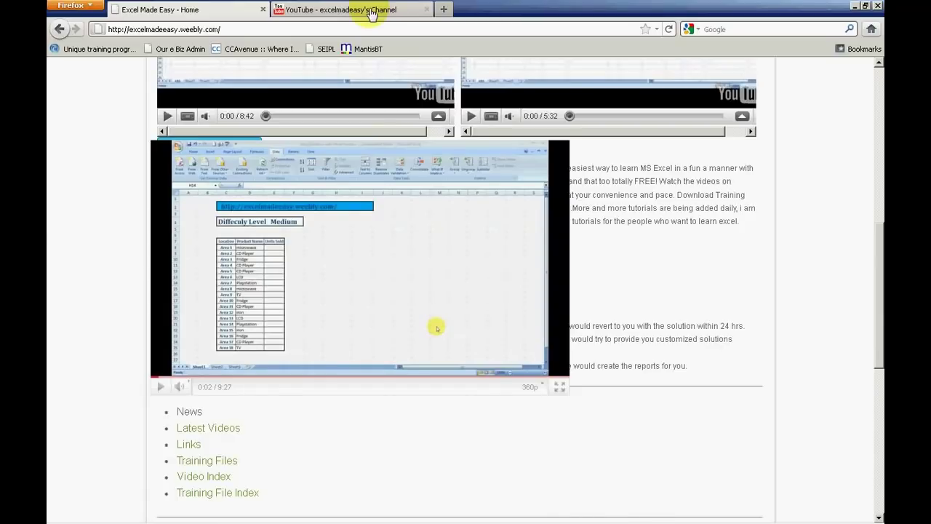
Show the Excel Made Easy YouTube channel and try to subscribe to it
{"action": "left_click", "coordinate": [370, 14]}
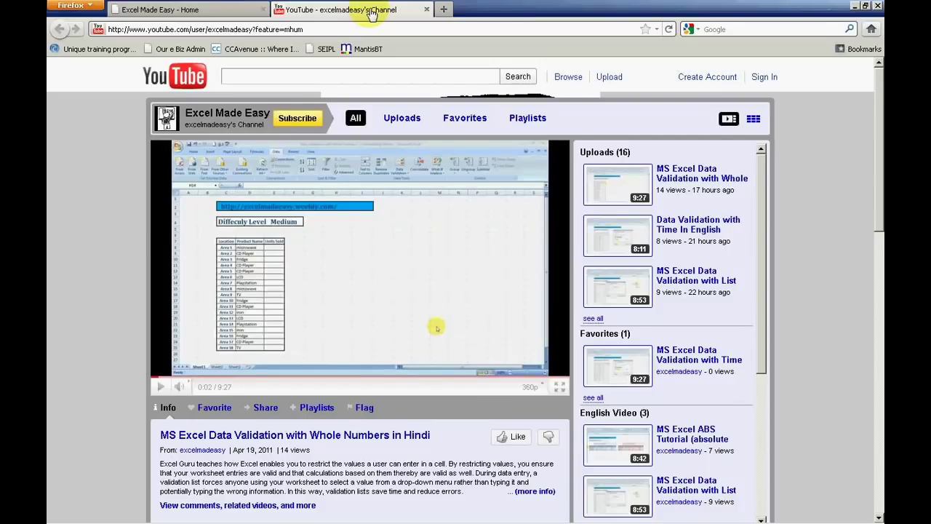
{"action": "left_click", "coordinate": [298, 119]}
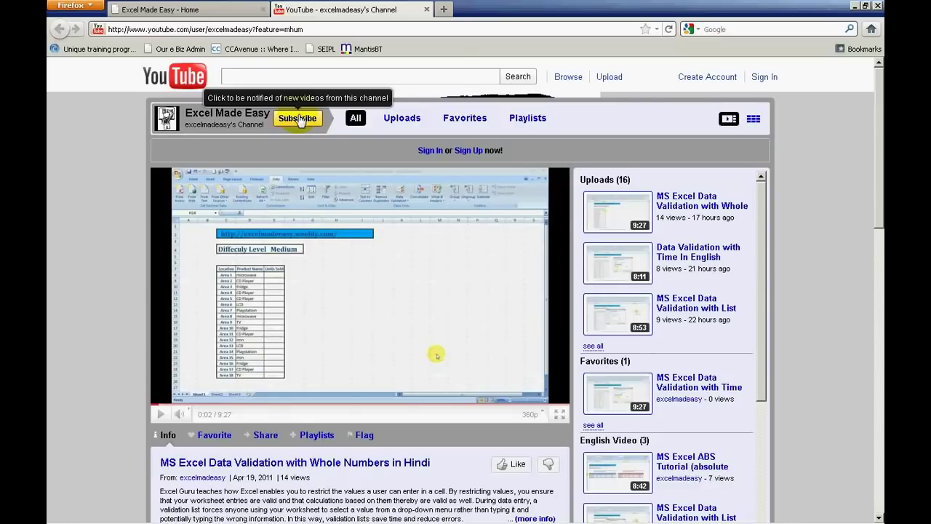
View the Facebook box on the Excel Made Easy home page and the Channel Comments section of the YouTube channel
{"action": "left_click", "coordinate": [236, 13]}
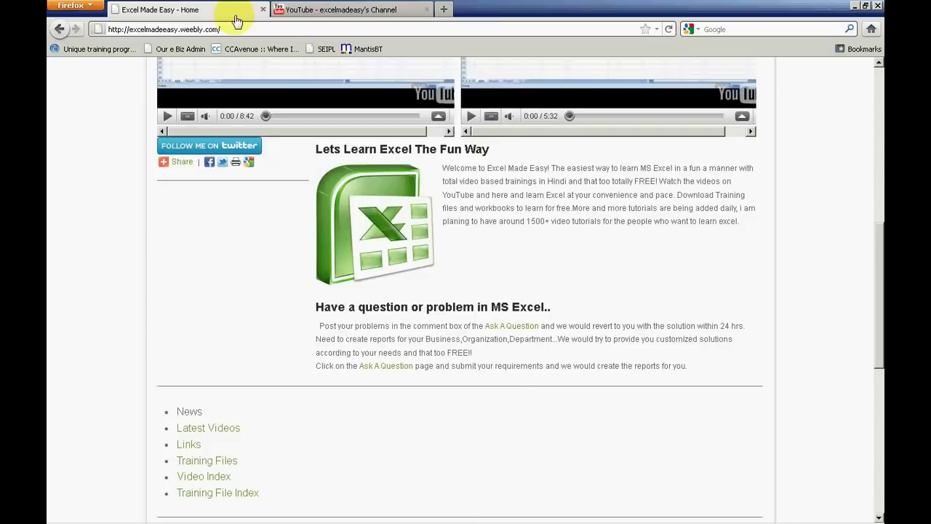
{"action": "left_click_drag", "start_coordinate": [880, 271], "coordinate": [880, 331]}
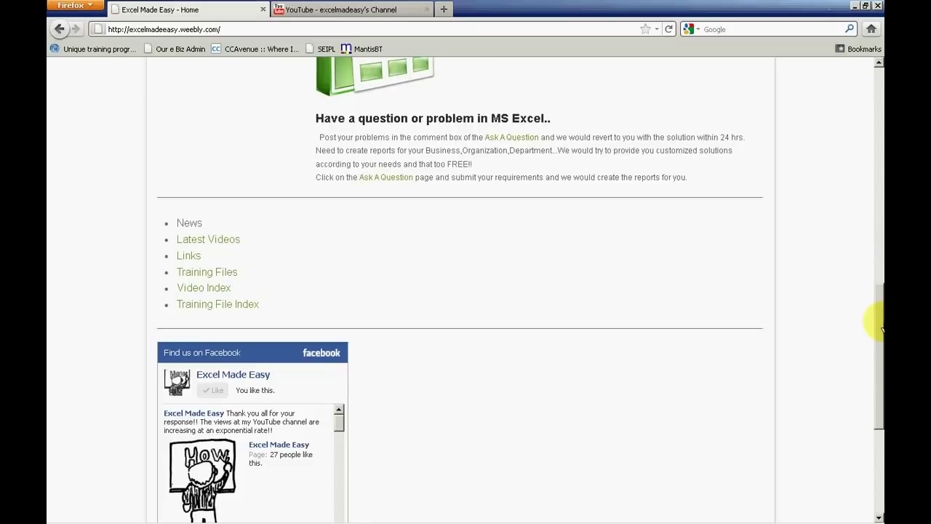
{"action": "left_click_drag", "start_coordinate": [881, 329], "coordinate": [880, 328]}
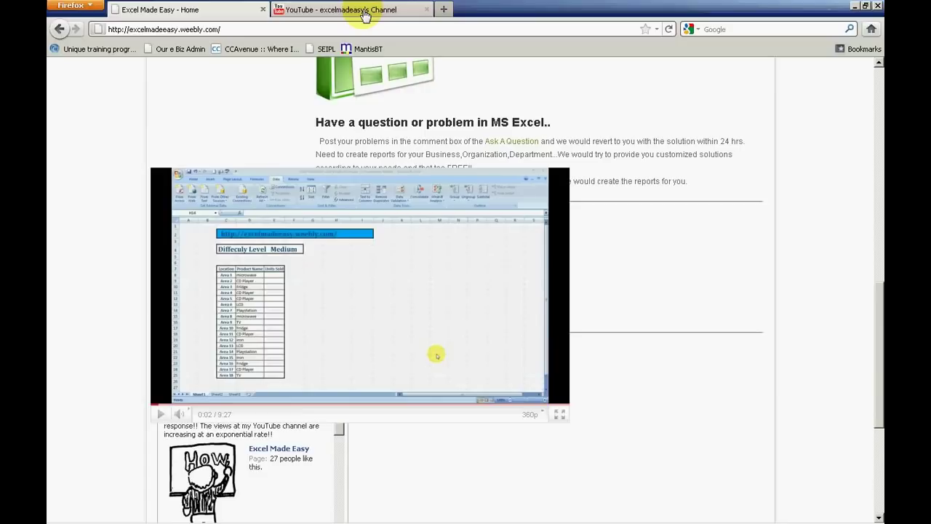
{"action": "left_click", "coordinate": [365, 11]}
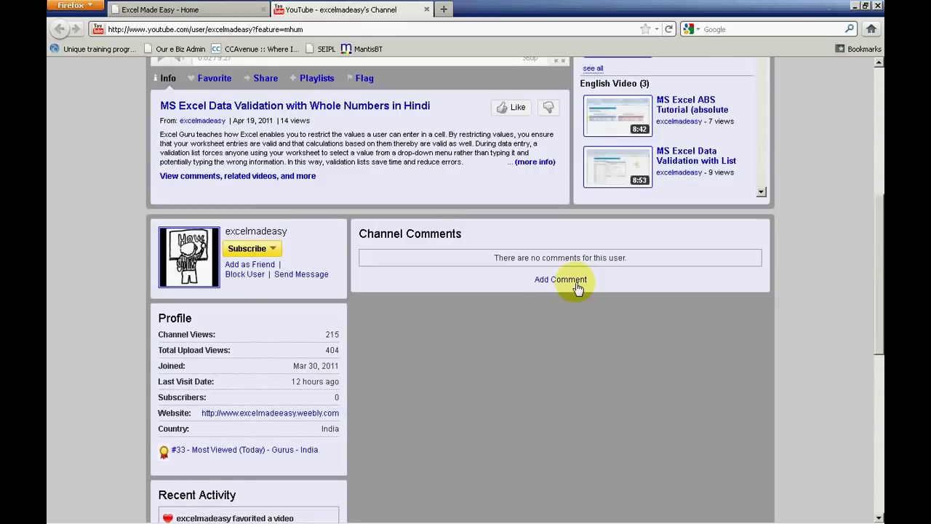
Switch to Excel with the Count Tutorial workbook and select the Pen's Units Sold cell E11
{"action": "mouse_move", "coordinate": [183, 518]}
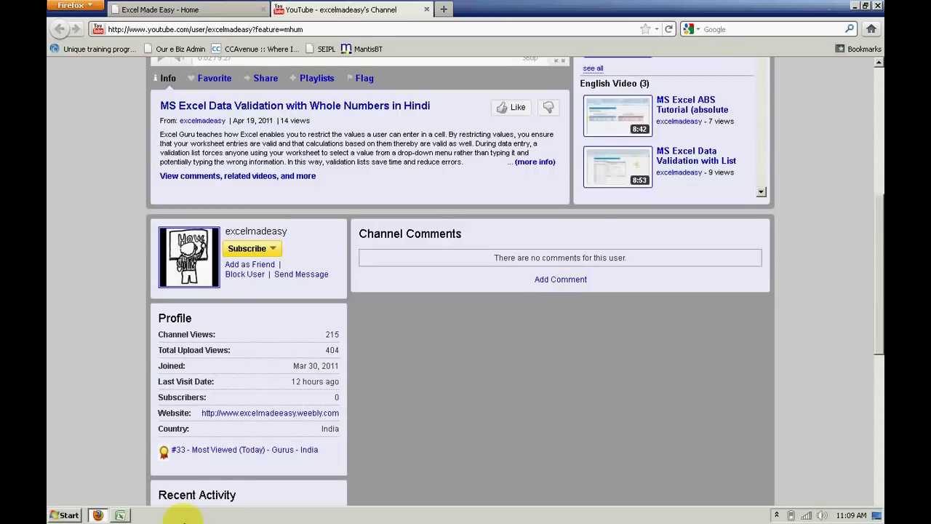
{"action": "left_click", "coordinate": [120, 514]}
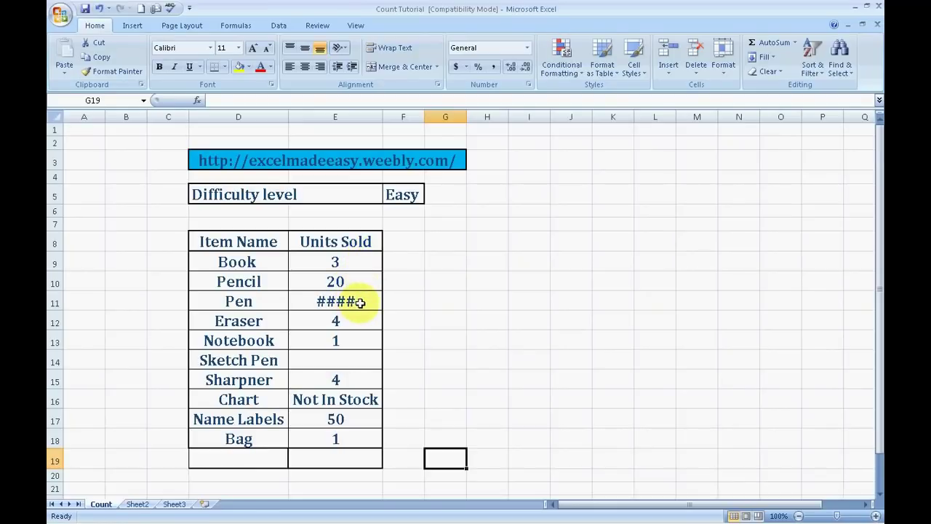
{"action": "left_click", "coordinate": [359, 303]}
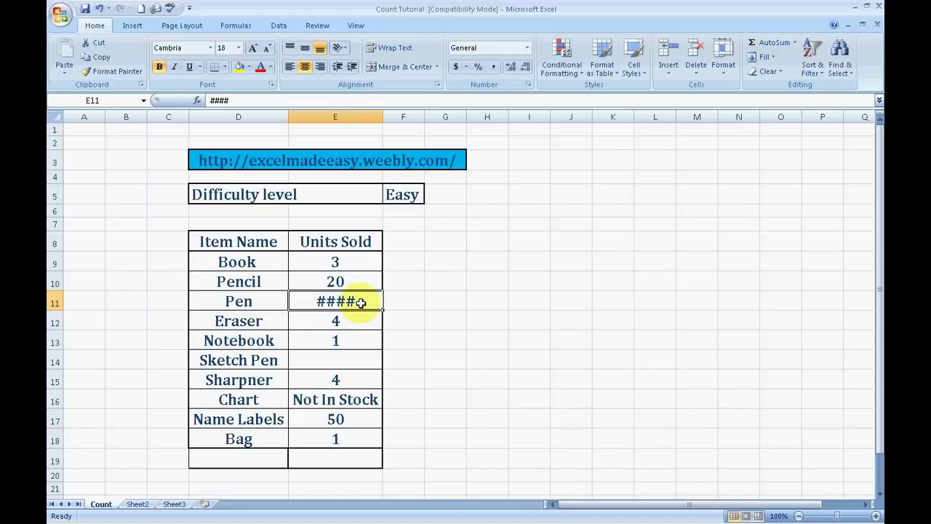
Count the numeric Units Sold entries in cell E19 with the formula =COUNT(E9:E18)
{"action": "left_click", "coordinate": [362, 320]}
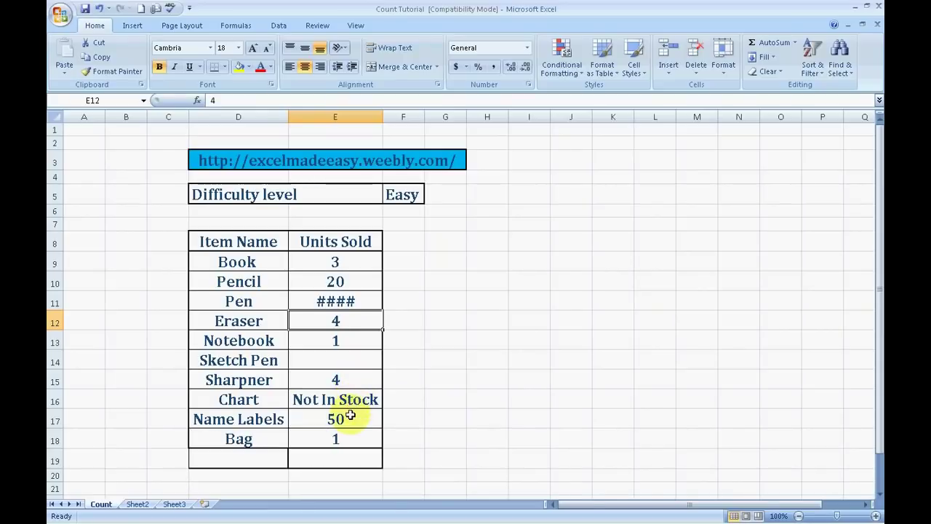
{"action": "left_click", "coordinate": [336, 465]}
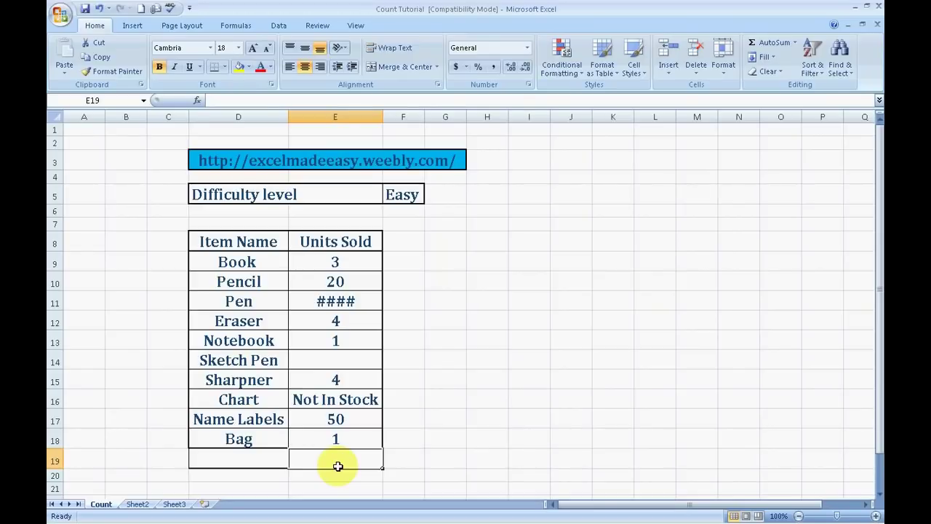
{"action": "type", "text": "="}
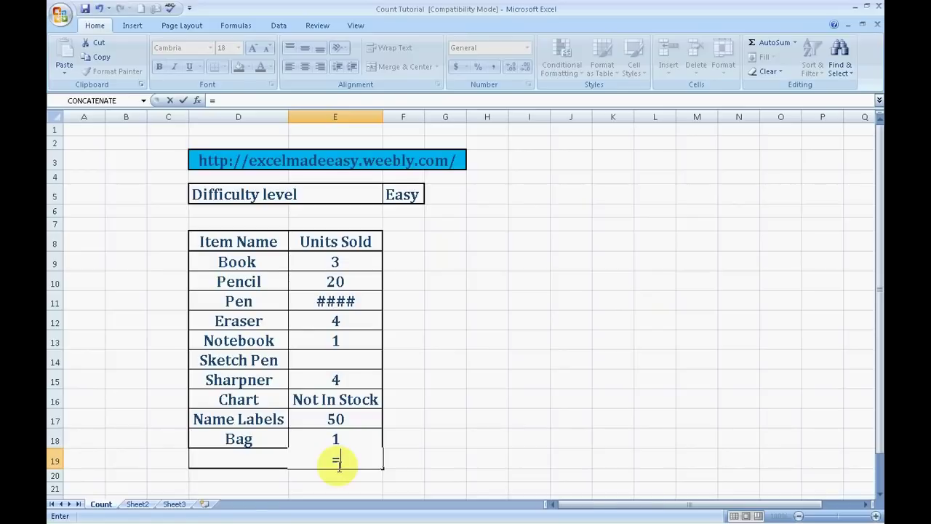
{"action": "type", "text": "count"}
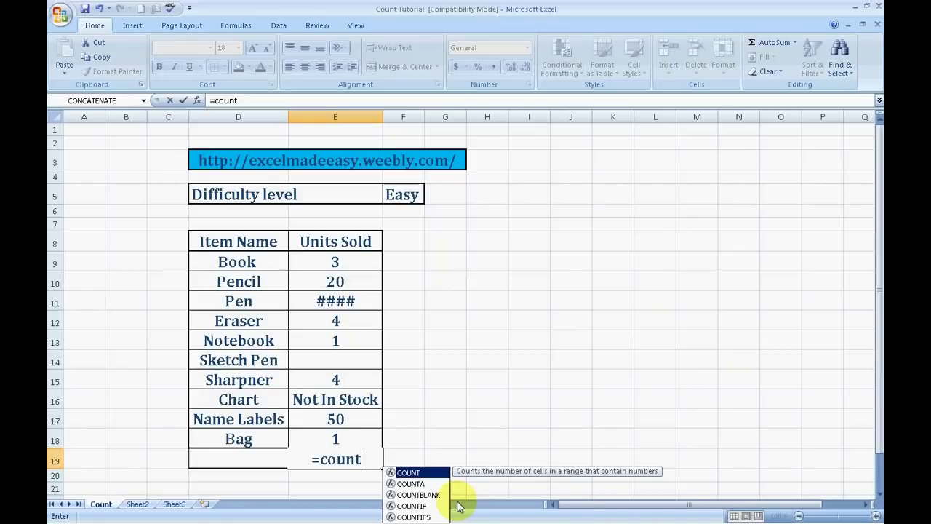
{"action": "key", "text": "Tab"}
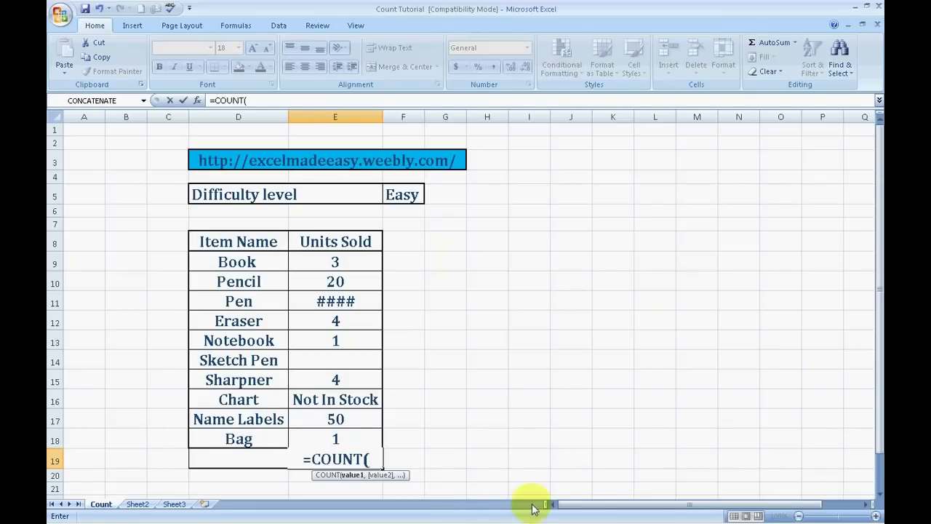
{"action": "left_click", "coordinate": [360, 435]}
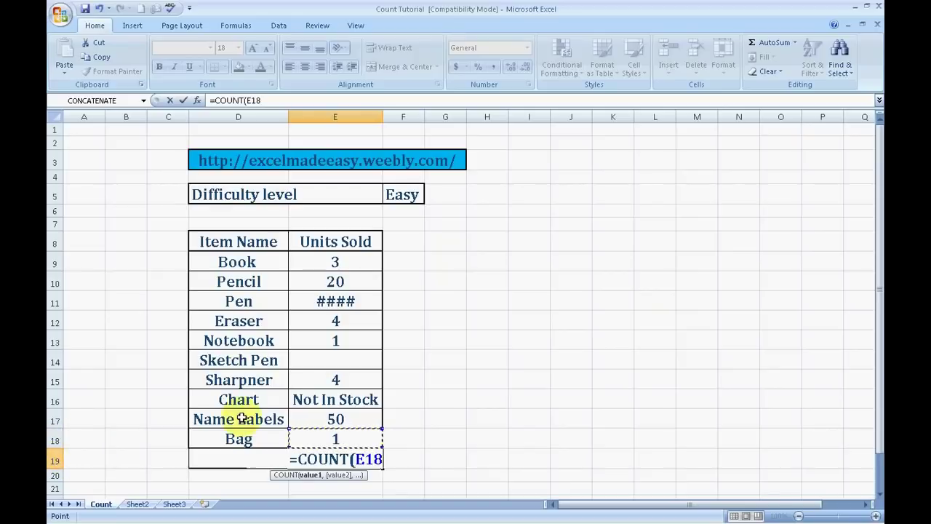
{"action": "key", "text": "shift+Up"}
{"action": "key", "text": "shift+Up"}
{"action": "key", "text": "shift+Up"}
{"action": "key", "text": "shift+Up"}
{"action": "key", "text": "shift+Up"}
{"action": "key", "text": "shift+Up"}
{"action": "key", "text": "shift+Up"}
{"action": "key", "text": "shift+Up"}
{"action": "key", "text": "shift+Up"}
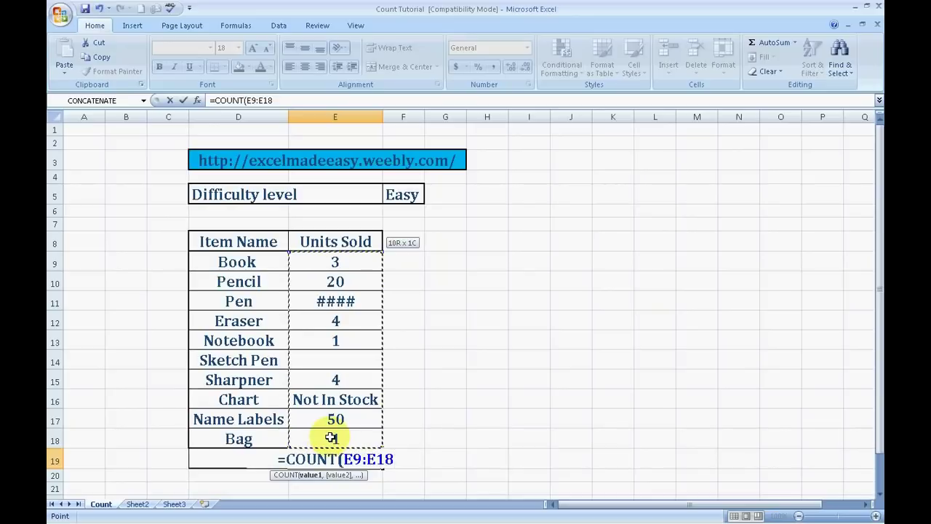
{"action": "type", "text": ")"}
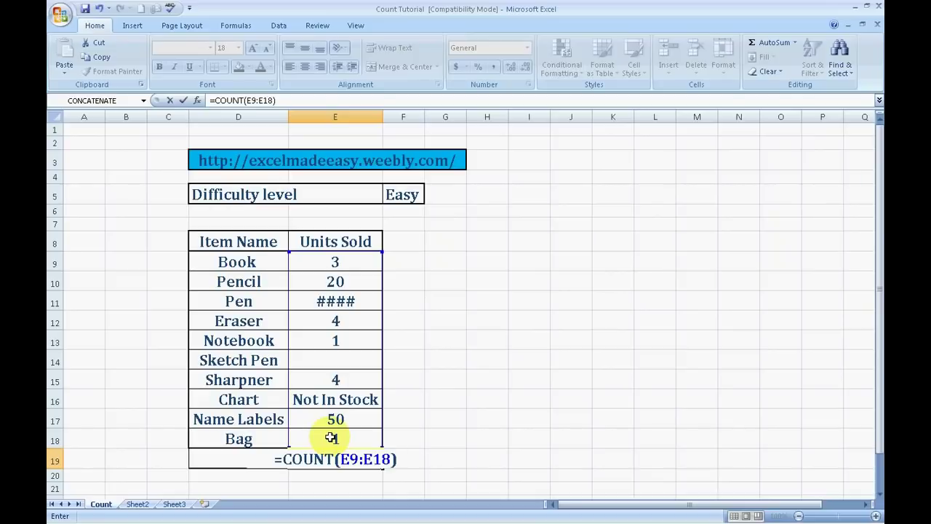
{"action": "key", "text": "Return"}
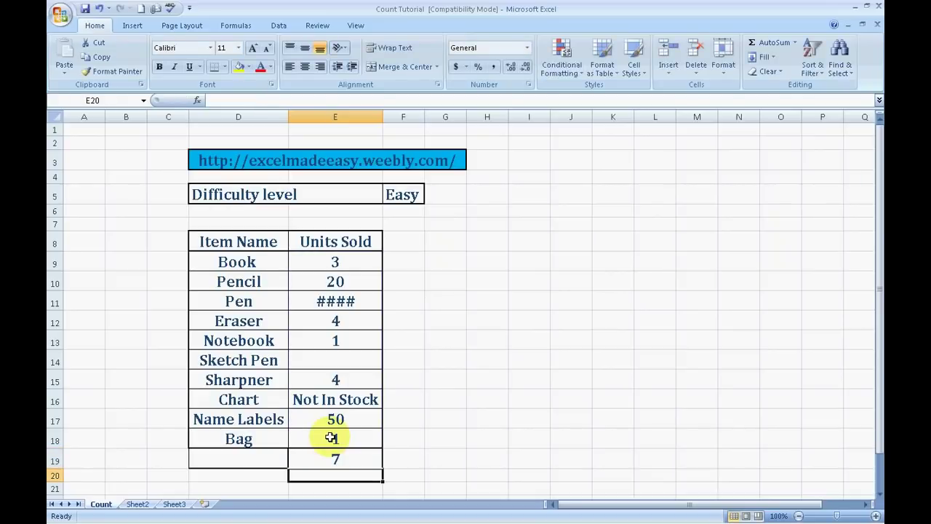
Clear the COUNT formula from cell E19
{"action": "left_click", "coordinate": [365, 446]}
{"action": "key", "text": "Down"}
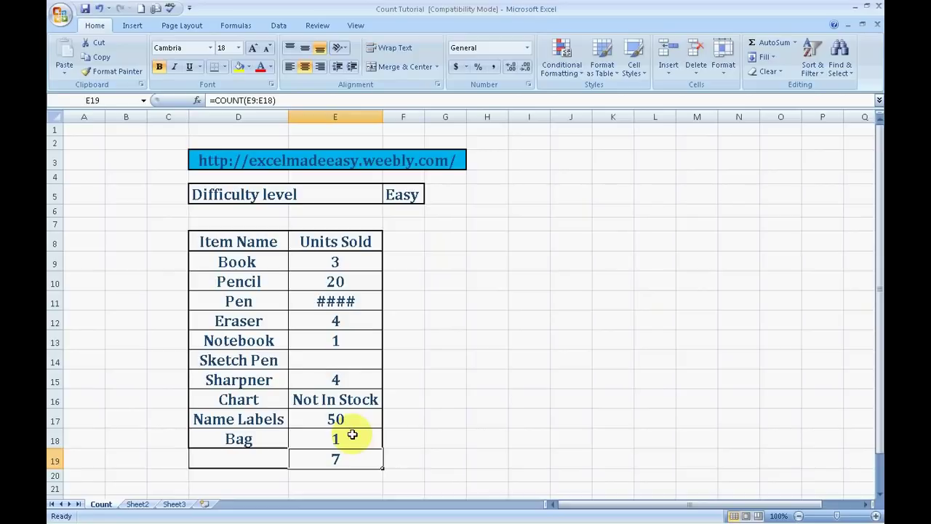
{"action": "key", "text": "Delete"}
{"action": "key", "text": "Right"}
{"action": "key", "text": "Left"}
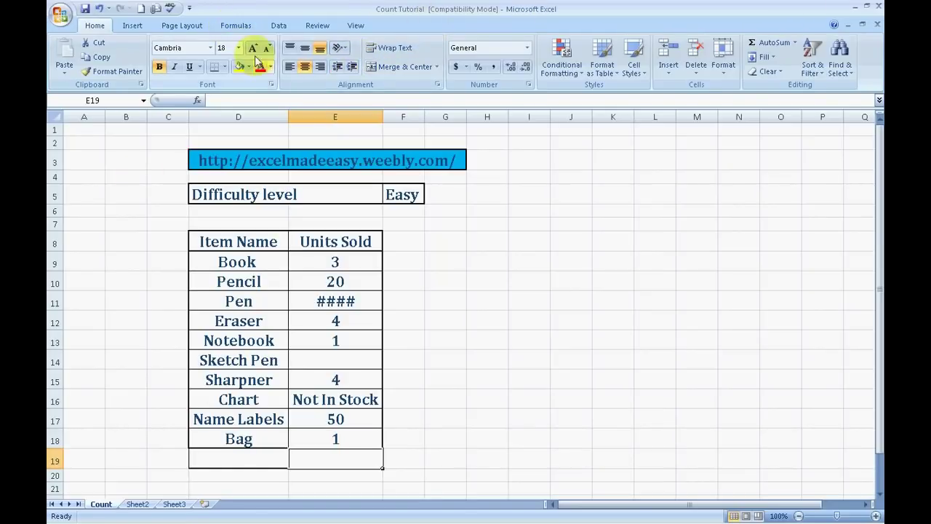
Insert a function in cell E19, searching for "count" and choosing COUNT
{"action": "left_click", "coordinate": [236, 27]}
{"action": "left_click", "coordinate": [65, 59]}
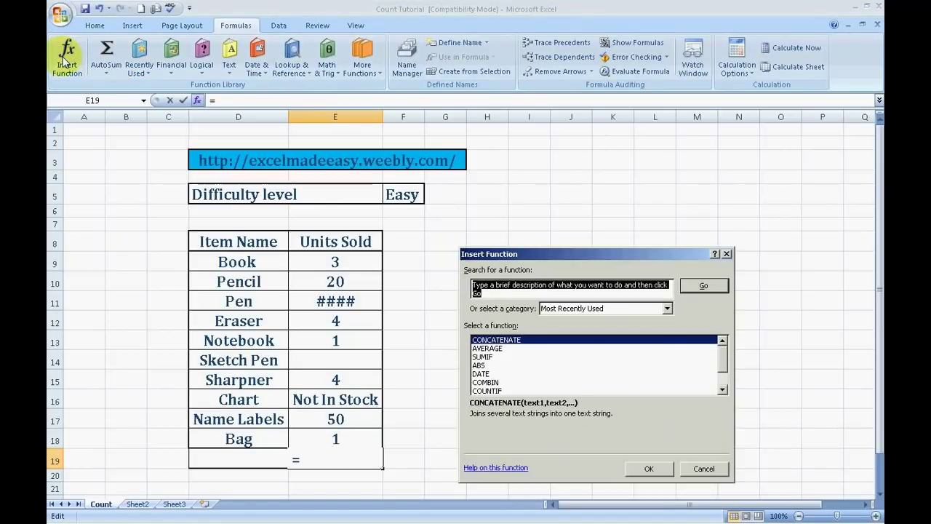
{"action": "type", "text": "count"}
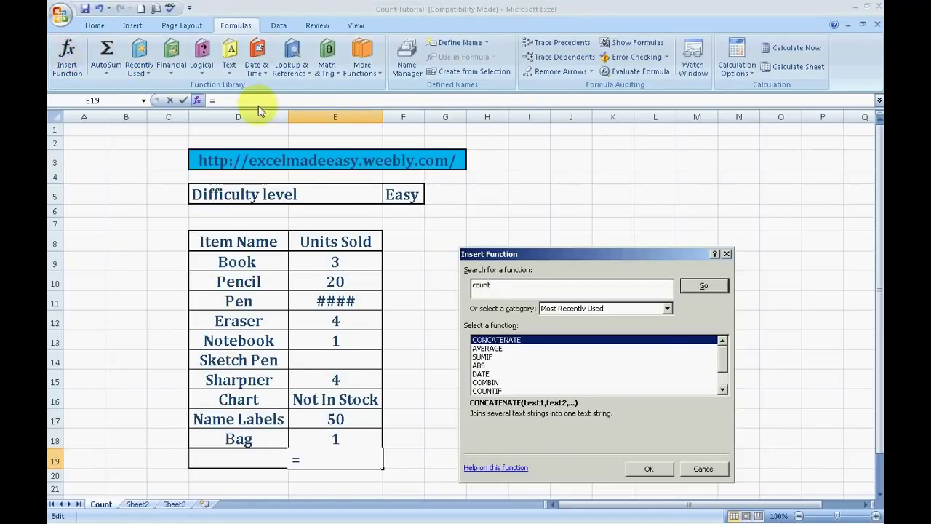
{"action": "left_click", "coordinate": [703, 287]}
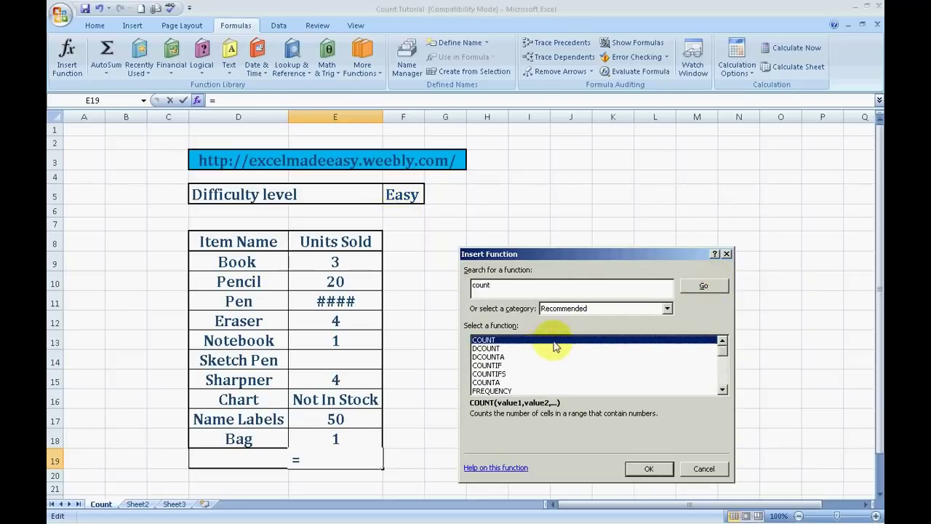
{"action": "left_click", "coordinate": [648, 468]}
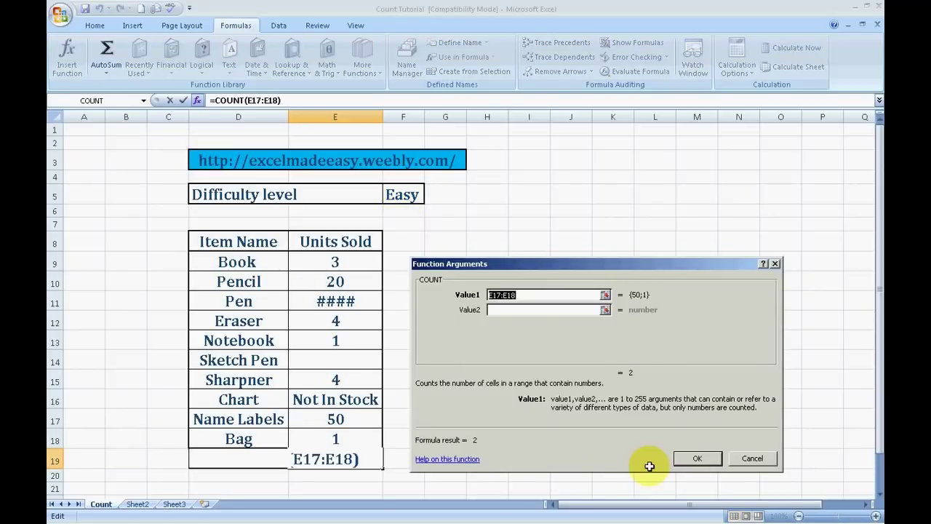
Replace the COUNT function's Value1 argument with the Units Sold range E9:E18 and confirm the formula
{"action": "left_click", "coordinate": [546, 296]}
{"action": "key", "text": "BackSpace"}
{"action": "key", "text": "BackSpace"}
{"action": "key", "text": "BackSpace"}
{"action": "key", "text": "BackSpace"}
{"action": "key", "text": "BackSpace"}
{"action": "key", "text": "BackSpace"}
{"action": "key", "text": "BackSpace"}
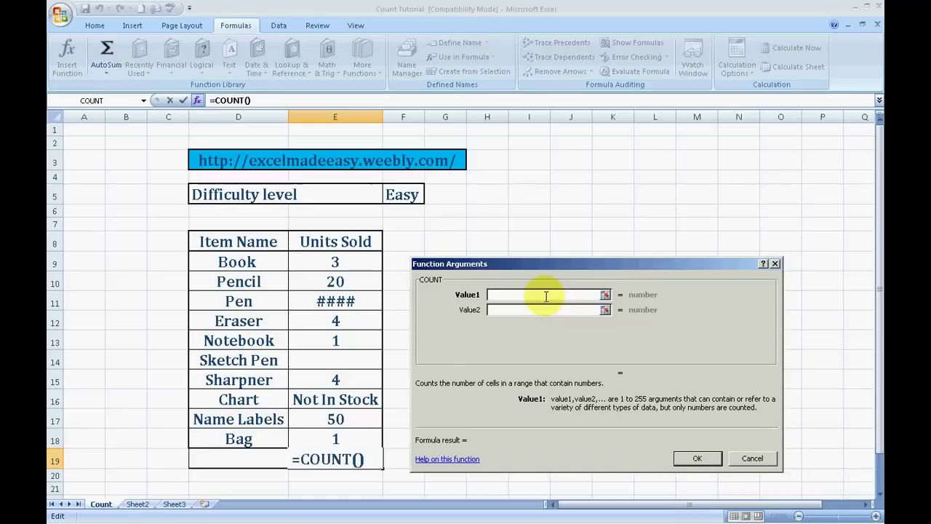
{"action": "left_click", "coordinate": [362, 263]}
{"action": "key", "text": "shift+Down"}
{"action": "key", "text": "shift+Down"}
{"action": "key", "text": "shift+Down"}
{"action": "key", "text": "shift+Down"}
{"action": "key", "text": "shift+Down"}
{"action": "key", "text": "shift+Down"}
{"action": "key", "text": "shift+Down"}
{"action": "key", "text": "shift+Down"}
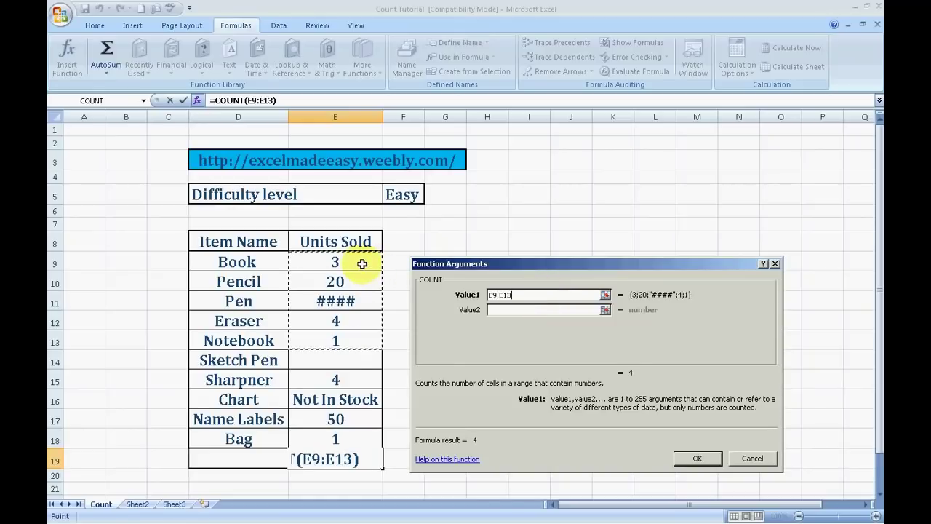
{"action": "key", "text": "shift+Down"}
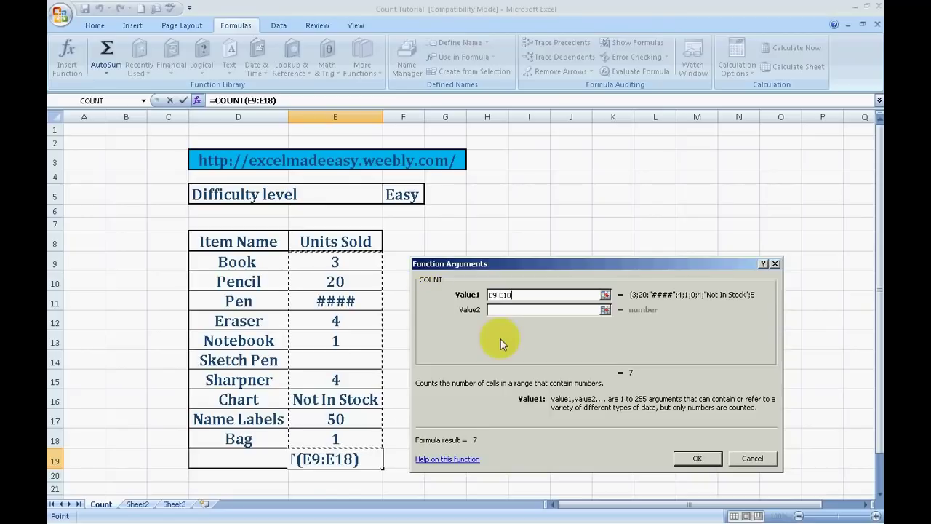
{"action": "left_click", "coordinate": [696, 458]}
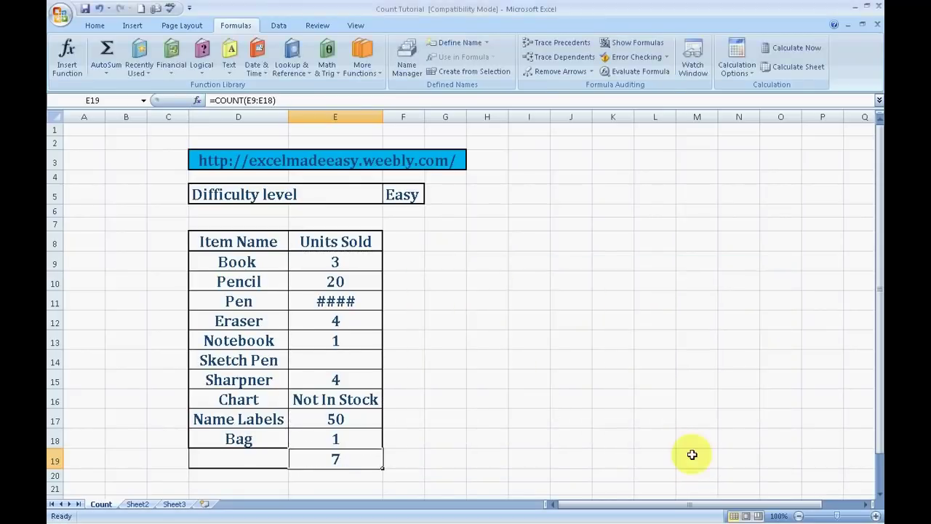
{"action": "left_click", "coordinate": [520, 472]}
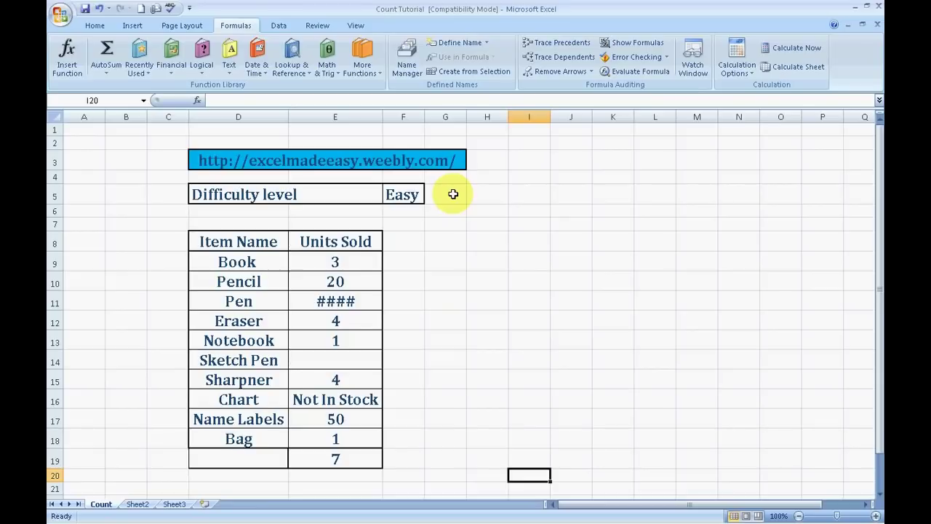
Switch to Firefox, look through the Excel Made Easy home page down to the Facebook box, and return to Excel
{"action": "key", "text": "alt+Tab"}
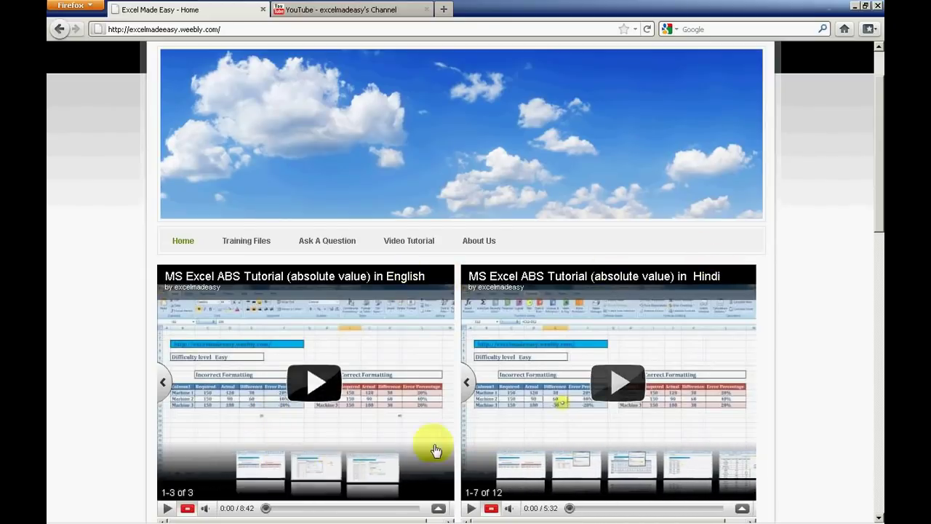
{"action": "left_click_drag", "start_coordinate": [880, 125], "coordinate": [877, 343]}
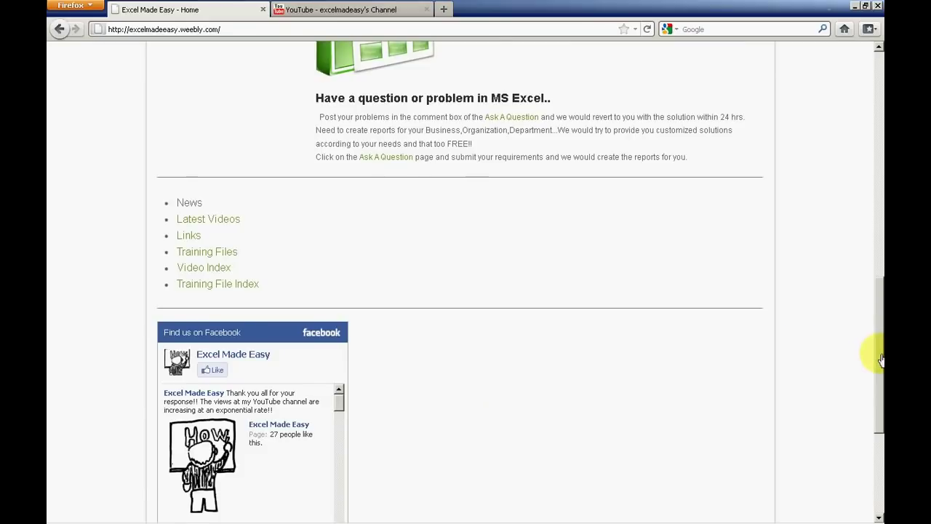
{"action": "left_click_drag", "start_coordinate": [879, 357], "coordinate": [854, 165]}
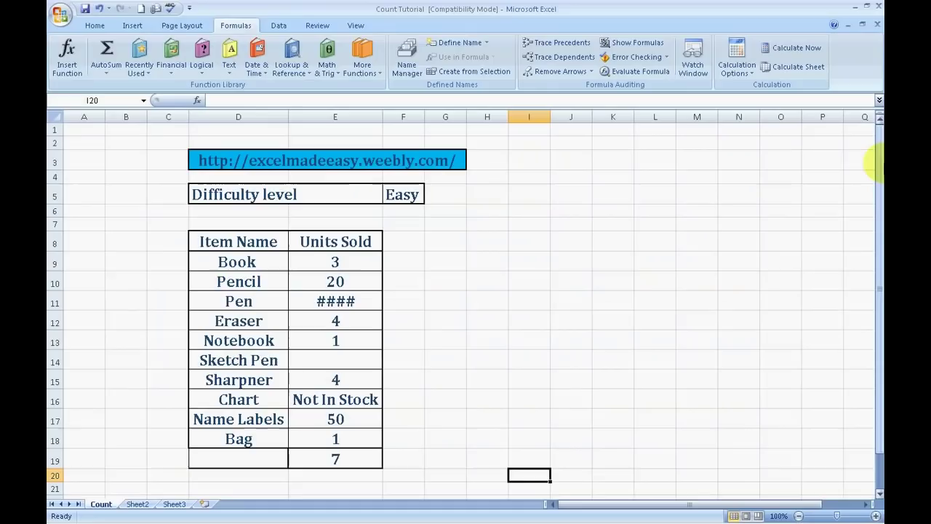
{"action": "left_click", "coordinate": [523, 348]}
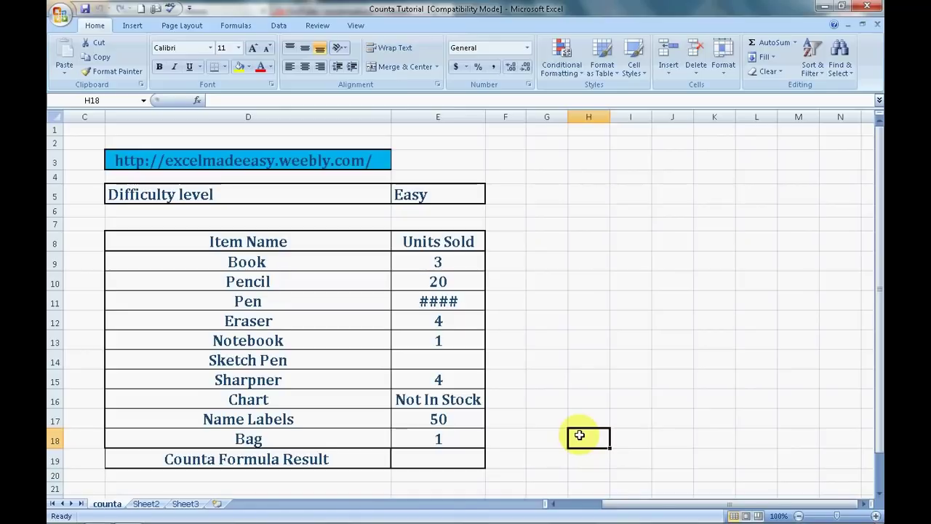
Examine the Units Sold and Item Name headers and the item names from Book to Sketch Pen in the Counta Tutorial workbook
{"action": "key", "text": "Left"}
{"action": "key", "text": "Left"}
{"action": "key", "text": "Left"}
{"action": "key", "text": "Up"}
{"action": "key", "text": "Up"}
{"action": "key", "text": "Up"}
{"action": "key", "text": "Up"}
{"action": "key", "text": "Up"}
{"action": "key", "text": "Up"}
{"action": "key", "text": "Up"}
{"action": "key", "text": "Up"}
{"action": "key", "text": "Up"}
{"action": "key", "text": "Up"}
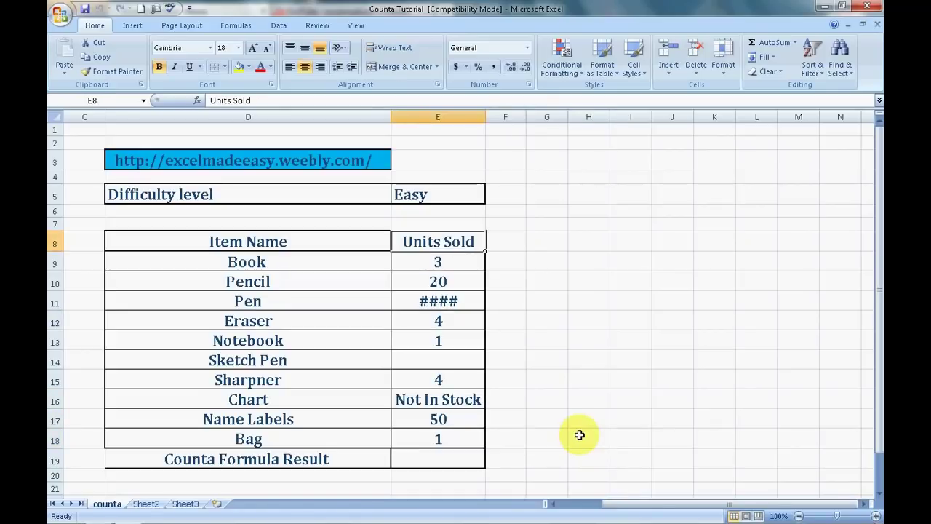
{"action": "key", "text": "Left"}
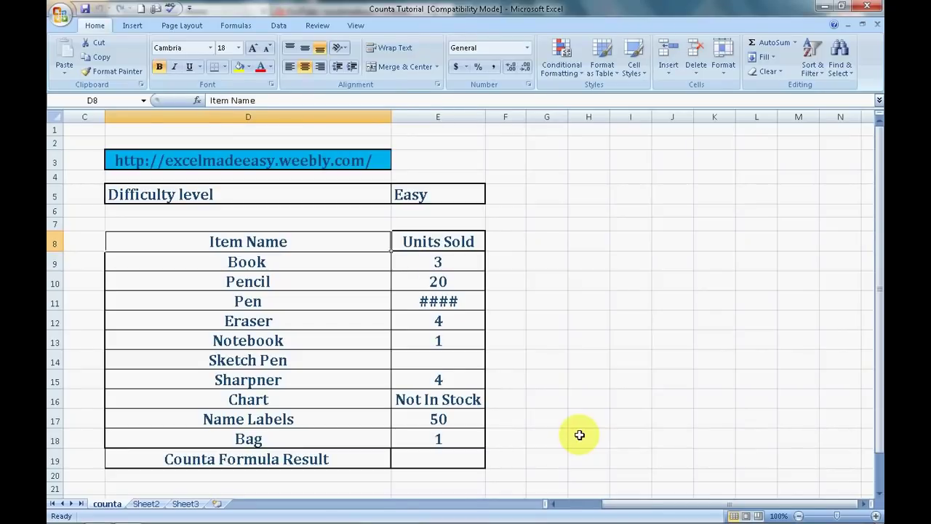
{"action": "key", "text": "Down"}
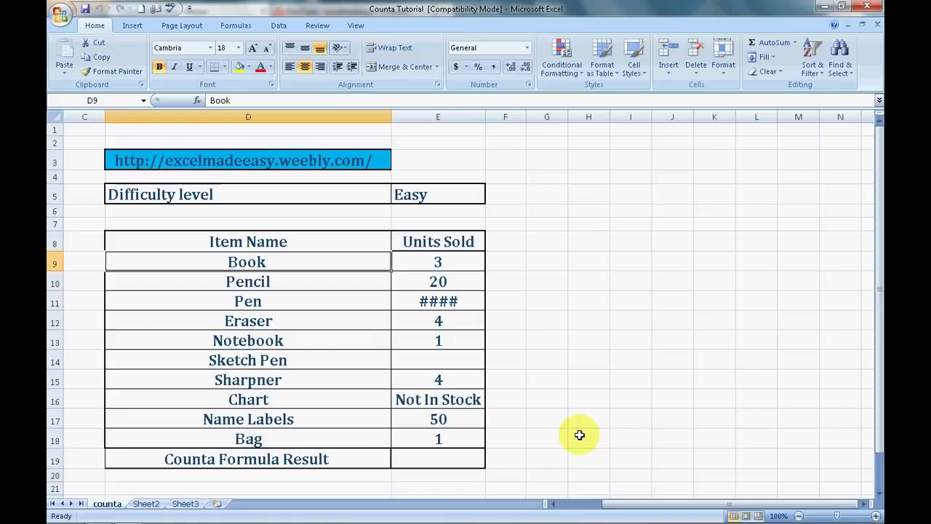
{"action": "key", "text": "Up"}
{"action": "key", "text": "Up"}
{"action": "key", "text": "Down"}
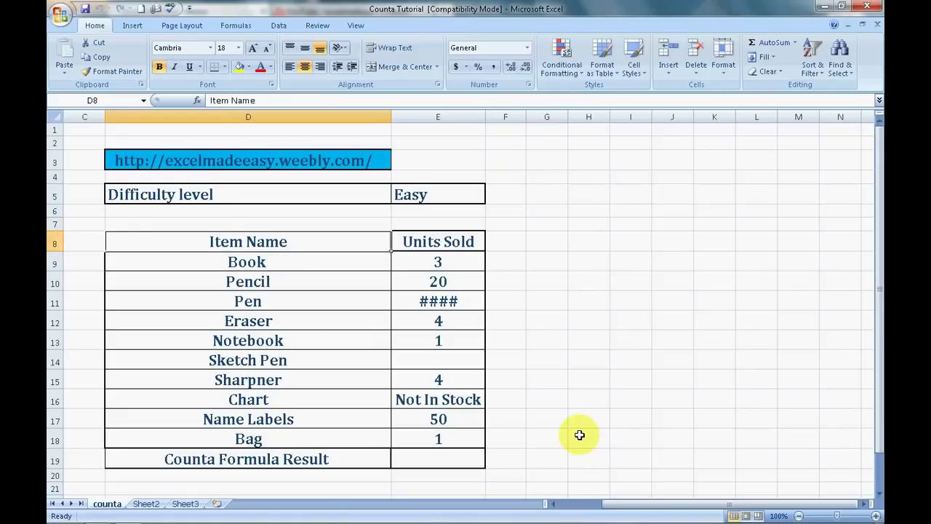
{"action": "key", "text": "Down"}
{"action": "key", "text": "Down"}
{"action": "key", "text": "Down"}
{"action": "key", "text": "Down"}
{"action": "key", "text": "Down"}
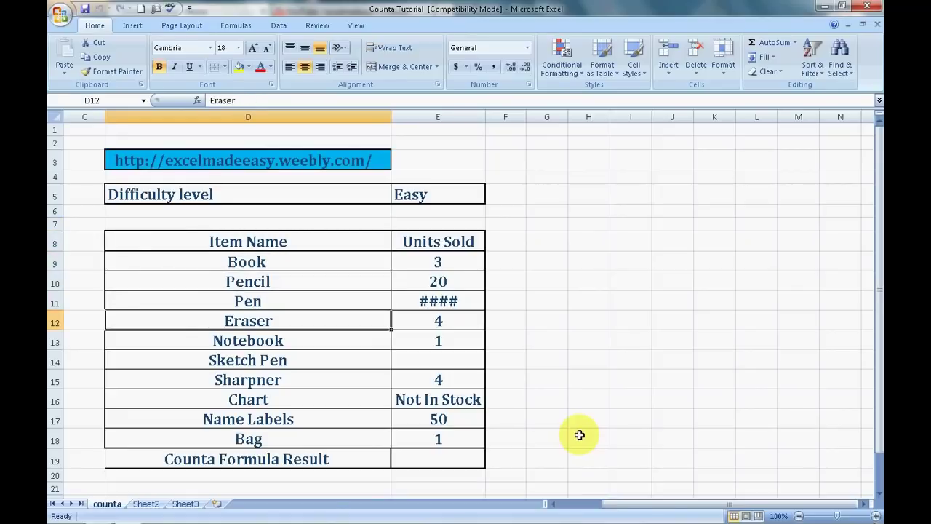
{"action": "key", "text": "Down"}
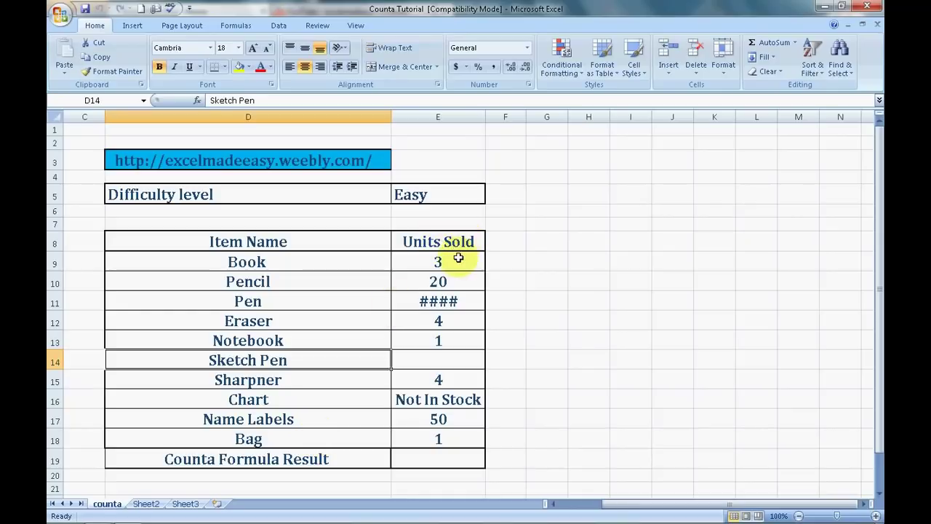
Examine the Units Sold entries for Pen, Sketch Pen, Sharpner, Chart, Name Labels and Bag
{"action": "left_click", "coordinate": [454, 301]}
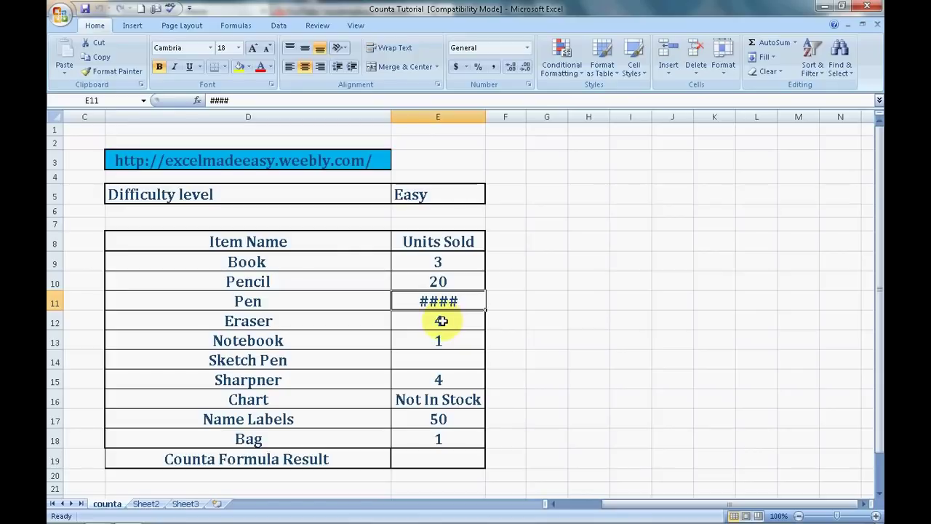
{"action": "left_click", "coordinate": [452, 360]}
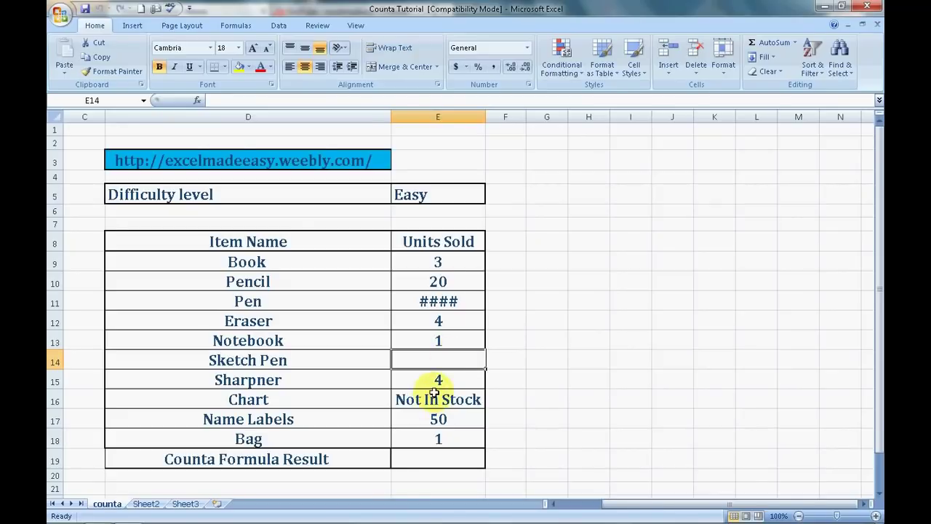
{"action": "left_click", "coordinate": [444, 378]}
{"action": "left_click", "coordinate": [432, 399]}
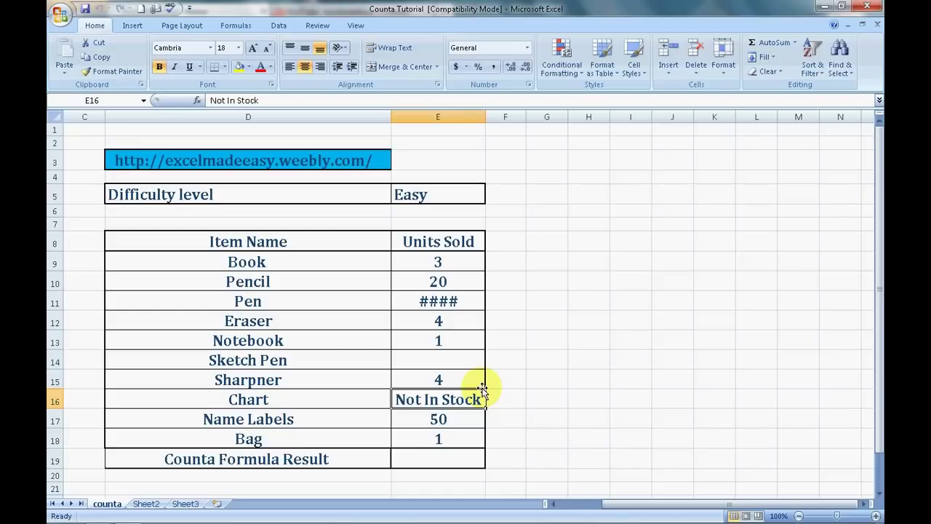
{"action": "left_click", "coordinate": [451, 418]}
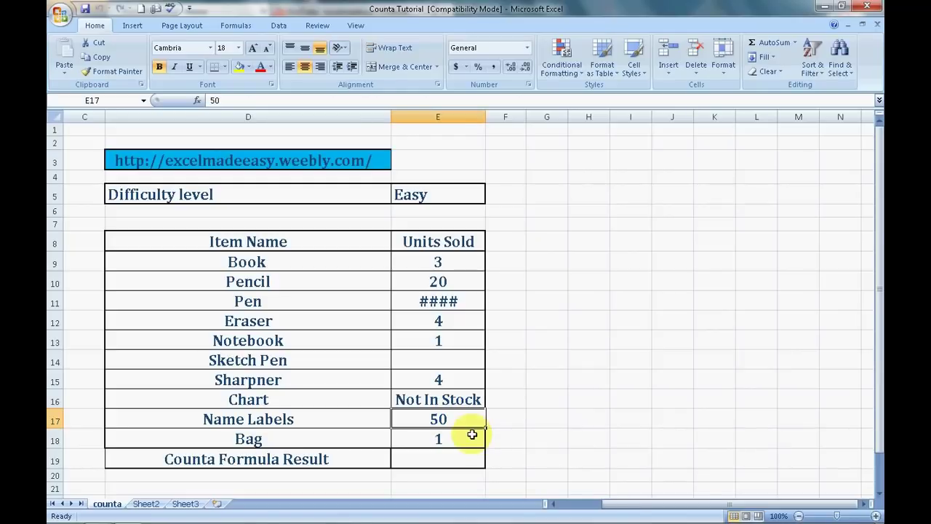
{"action": "left_click", "coordinate": [472, 434]}
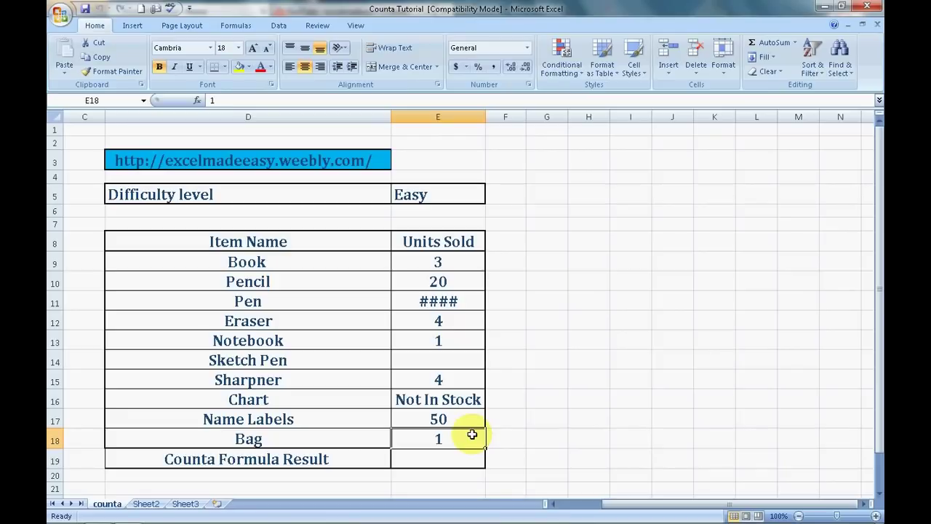
{"action": "key", "text": "Down"}
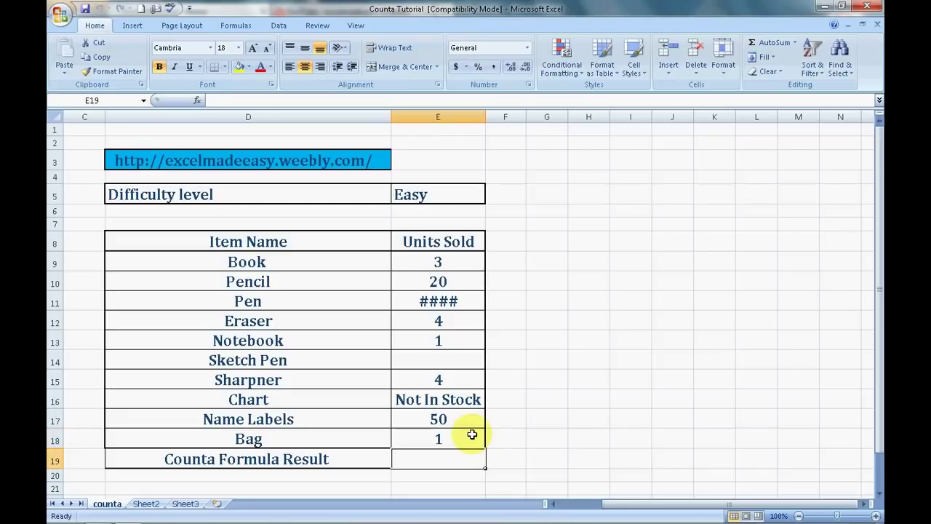
{"action": "type", "text": "="}
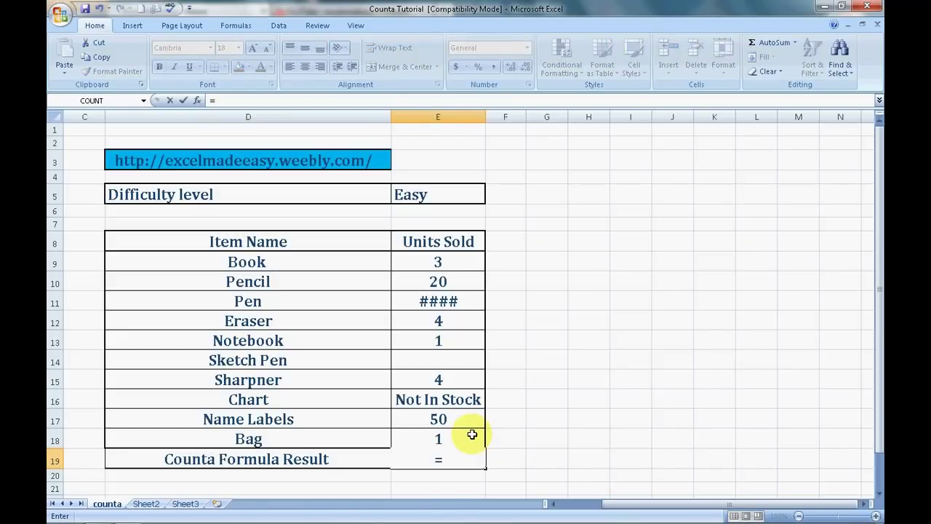
{"action": "key", "text": "Escape"}
{"action": "type", "text": "+(c"}
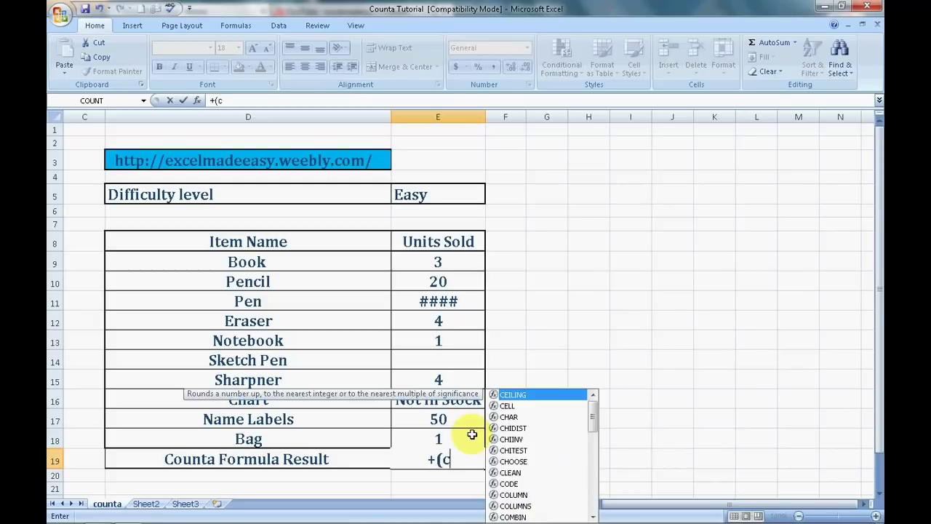
{"action": "type", "text": "ounta"}
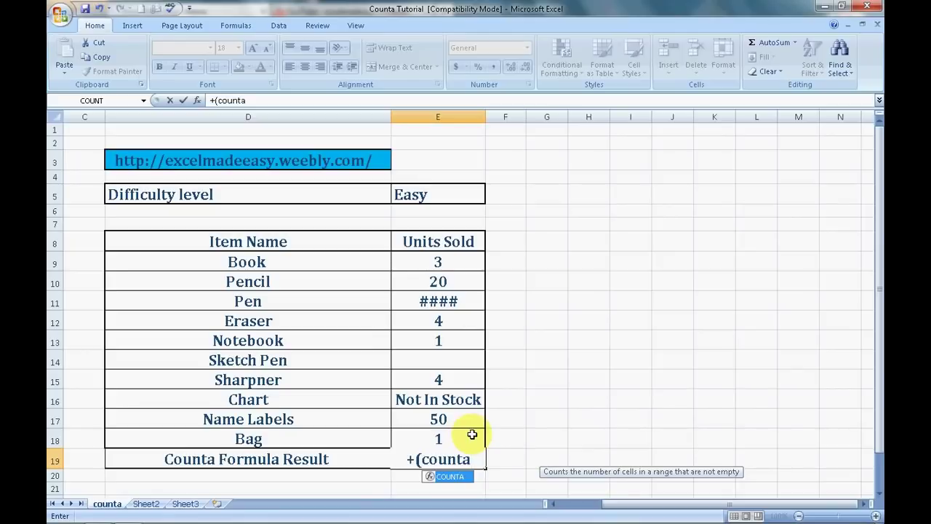
{"action": "key", "text": "BackSpace"}
{"action": "key", "text": "BackSpace"}
{"action": "key", "text": "BackSpace"}
{"action": "key", "text": "BackSpace"}
{"action": "key", "text": "BackSpace"}
{"action": "key", "text": "BackSpace"}
{"action": "key", "text": "BackSpace"}
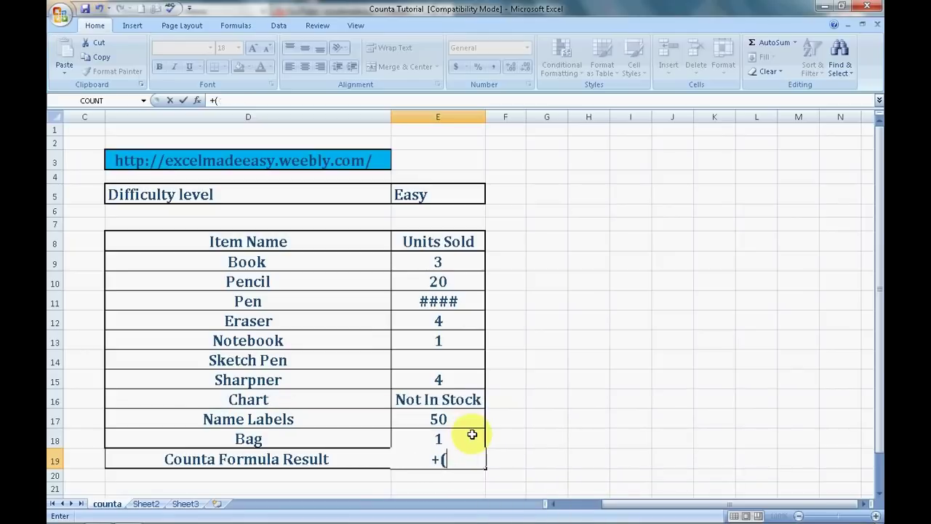
Start a COUNTA formula in the Counta Formula Result cell E19 with the Units Sold range E9:E18 as its argument
{"action": "type", "text": "coun"}
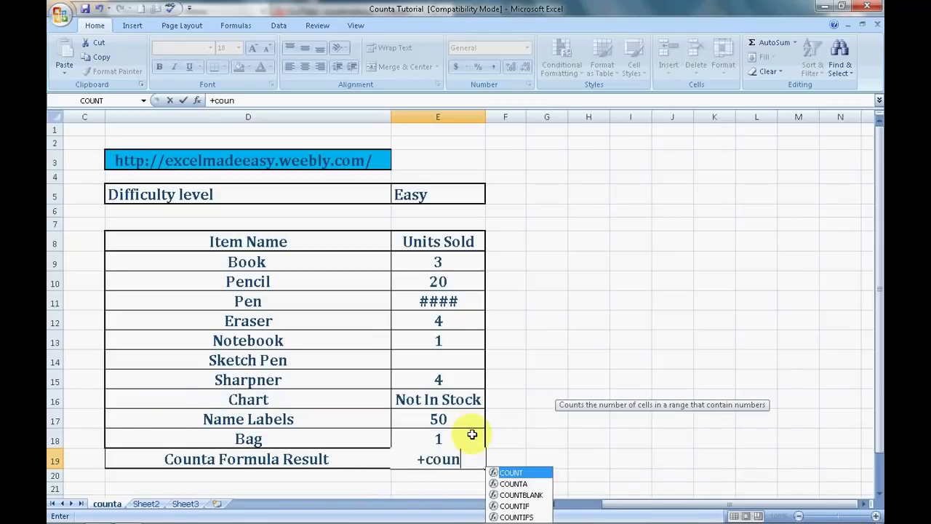
{"action": "type", "text": "ta("}
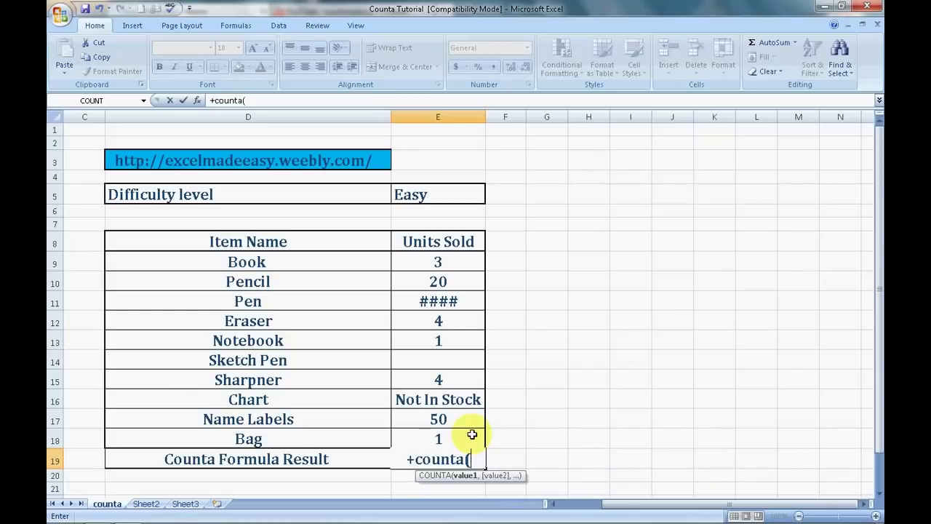
{"action": "left_click", "coordinate": [472, 434]}
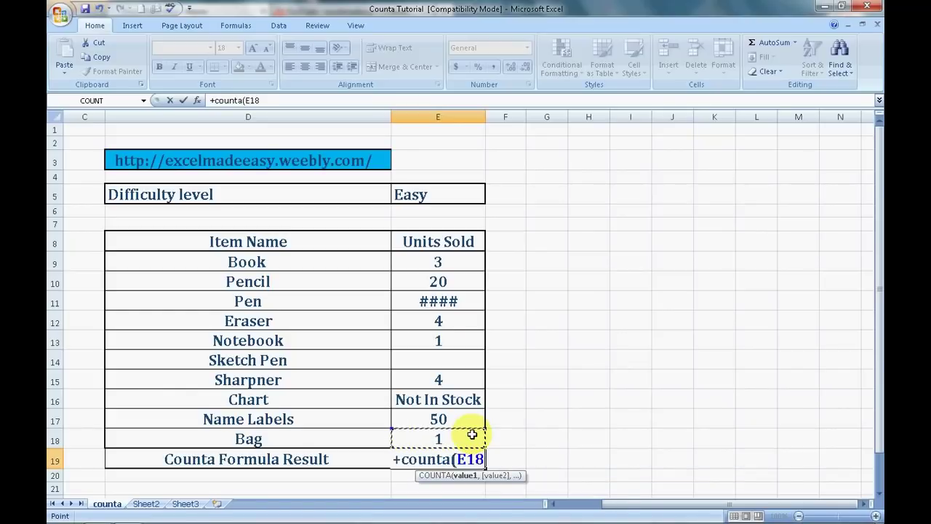
{"action": "key", "text": "shift+Up"}
{"action": "key", "text": "shift+Up"}
{"action": "key", "text": "shift+Up"}
{"action": "key", "text": "shift+Up"}
{"action": "key", "text": "shift+Up"}
{"action": "key", "text": "shift+Up"}
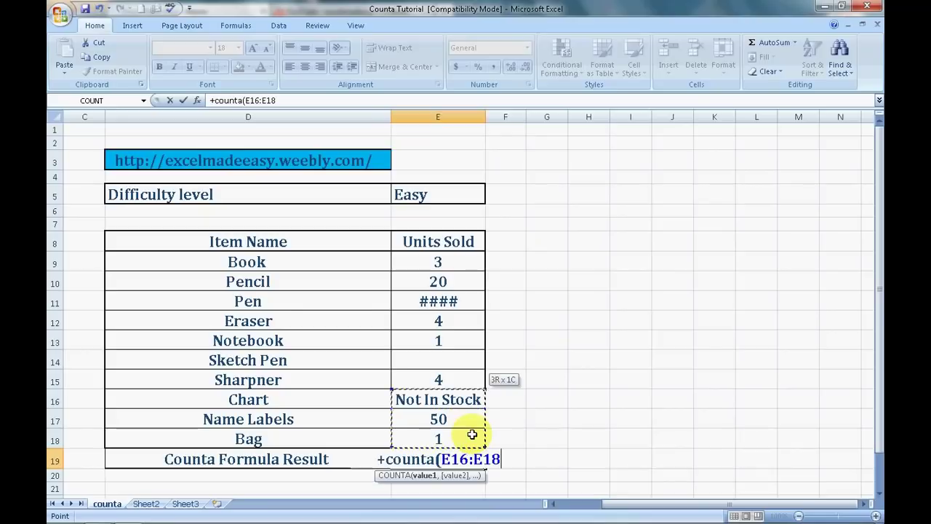
{"action": "key", "text": "shift+Up"}
{"action": "key", "text": "shift+Up"}
{"action": "key", "text": "shift+Up"}
{"action": "key", "text": "shift+Up"}
{"action": "key", "text": "shift+Down"}
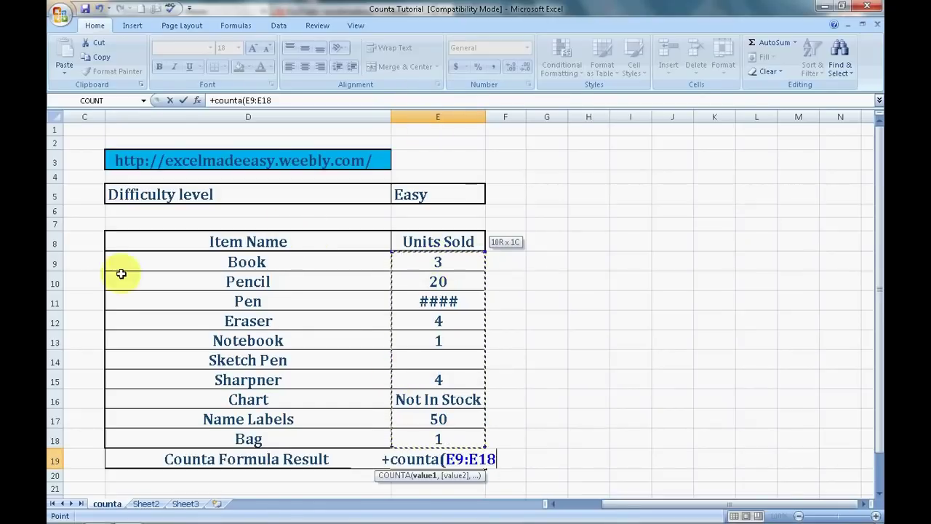
Reselect the Units Sold range E9:E18 from Book down to Bag as the COUNTA argument and confirm the formula
{"action": "left_click", "coordinate": [461, 259]}
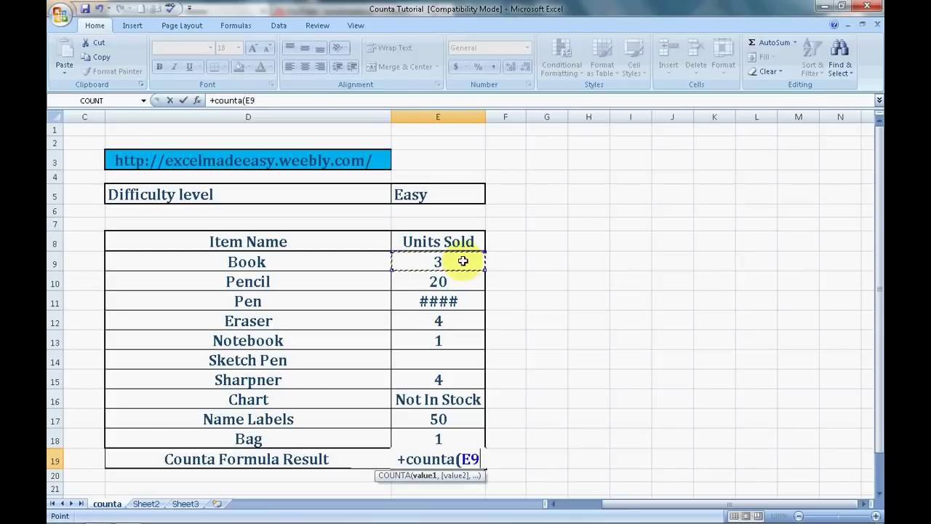
{"action": "key", "text": "shift+Down"}
{"action": "key", "text": "shift+Down"}
{"action": "key", "text": "shift+Down"}
{"action": "key", "text": "shift+Down"}
{"action": "key", "text": "shift+Down"}
{"action": "key", "text": "shift+Down"}
{"action": "key", "text": "shift+Down"}
{"action": "key", "text": "shift+Down"}
{"action": "key", "text": "shift+Down"}
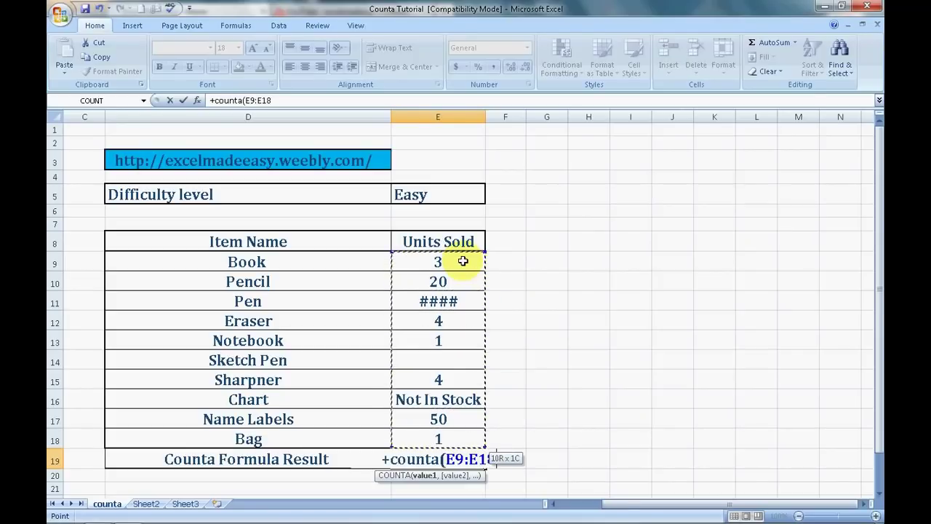
{"action": "key", "text": "Return"}
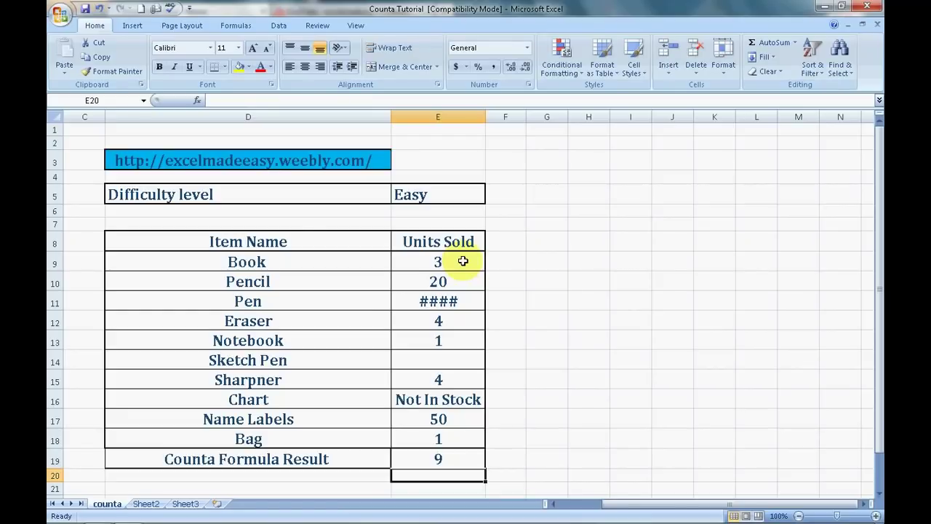
Clear the COUNTA formula from the Counta Formula Result cell E19
{"action": "key", "text": "Up"}
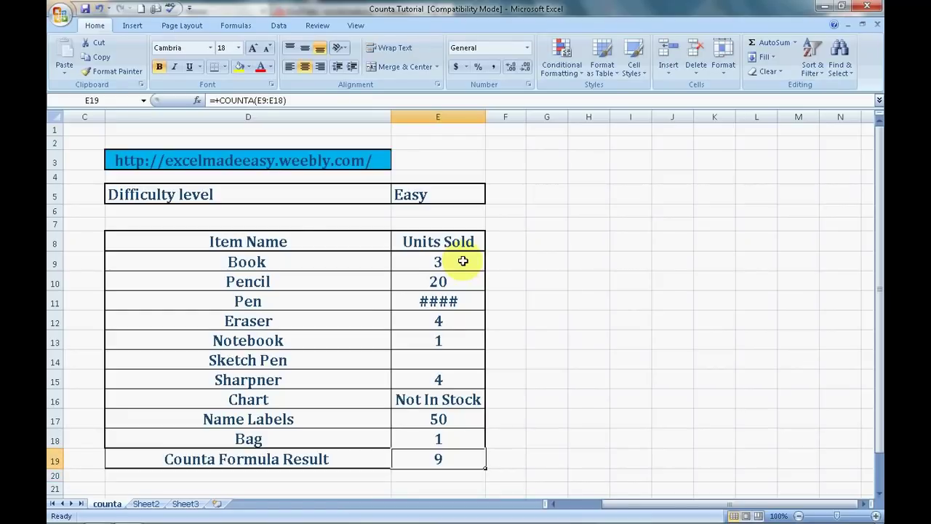
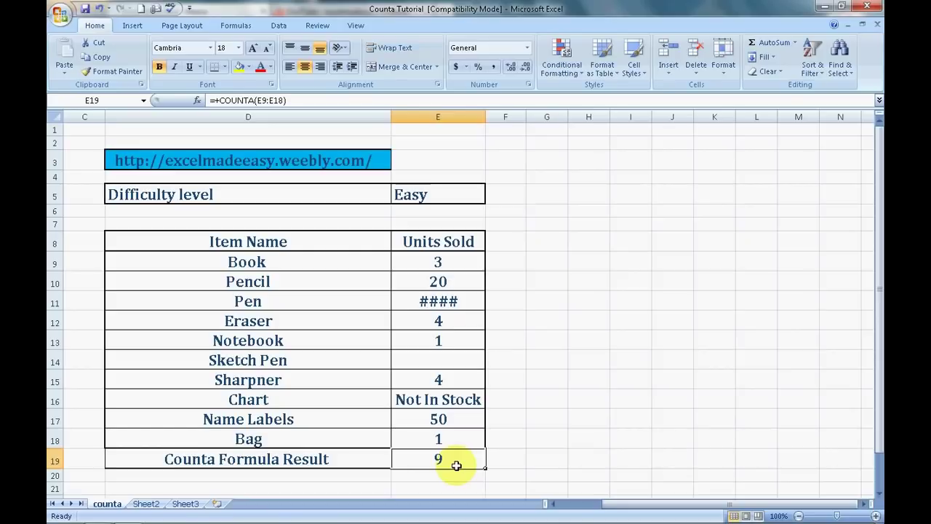
{"action": "key", "text": "Delete"}
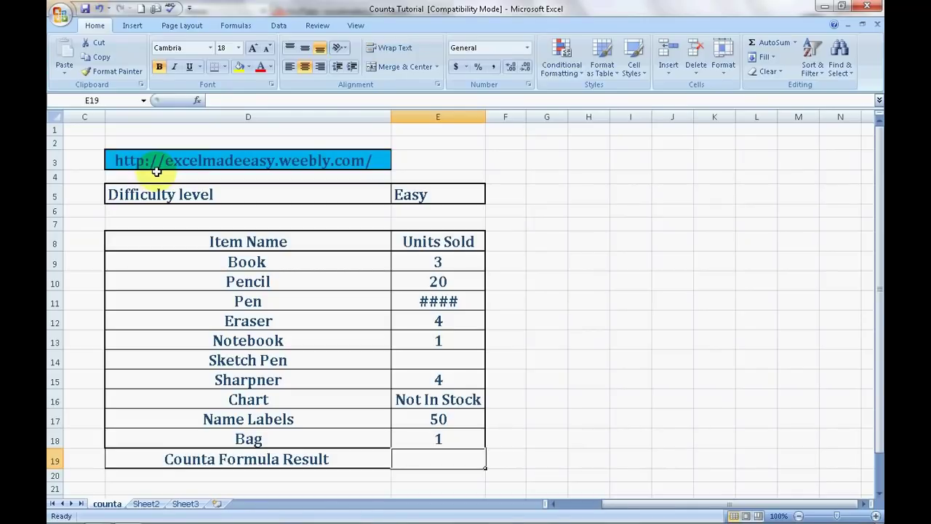
Switch to Firefox, look through the Excel Made Easy home page down to the welcome text, and return to Excel
{"action": "mouse_move", "coordinate": [98, 514]}
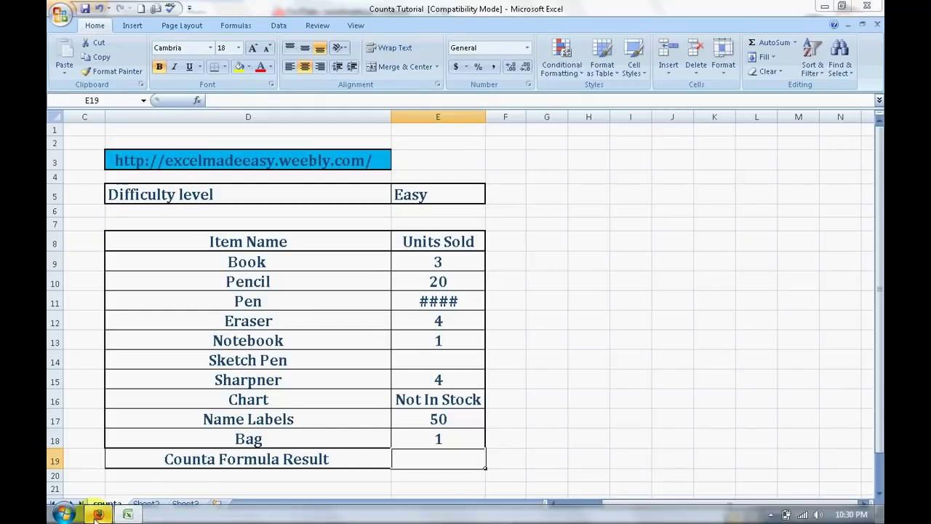
{"action": "left_click", "coordinate": [98, 514]}
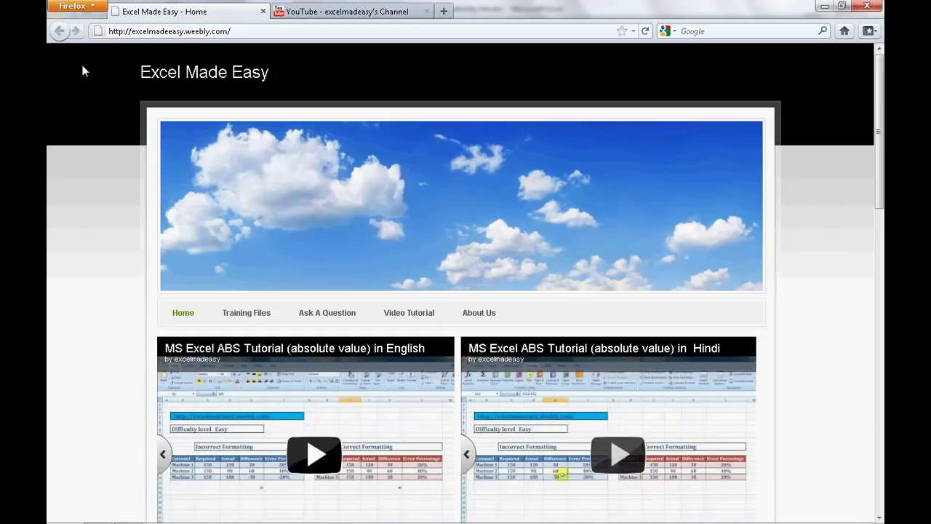
{"action": "left_click", "coordinate": [256, 317]}
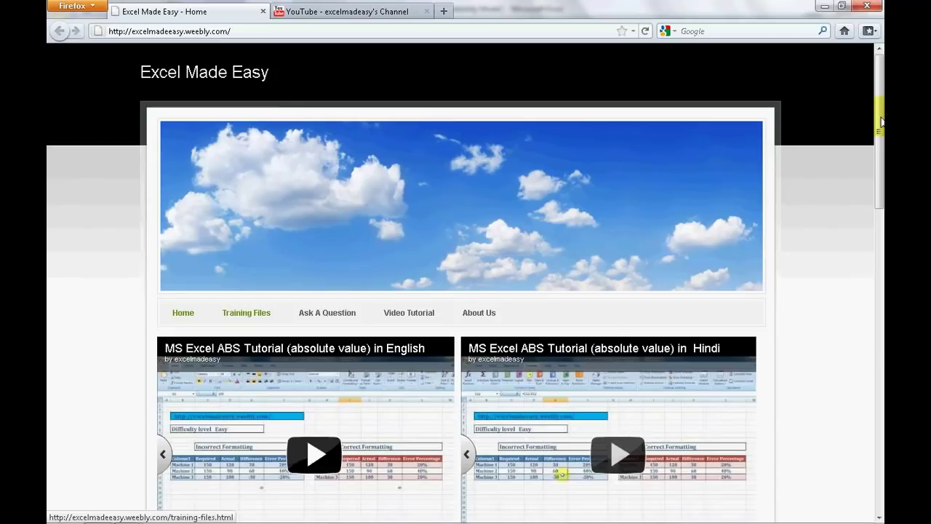
{"action": "scroll", "coordinate": [291, 192], "scroll_direction": "down", "scroll_amount": 5}
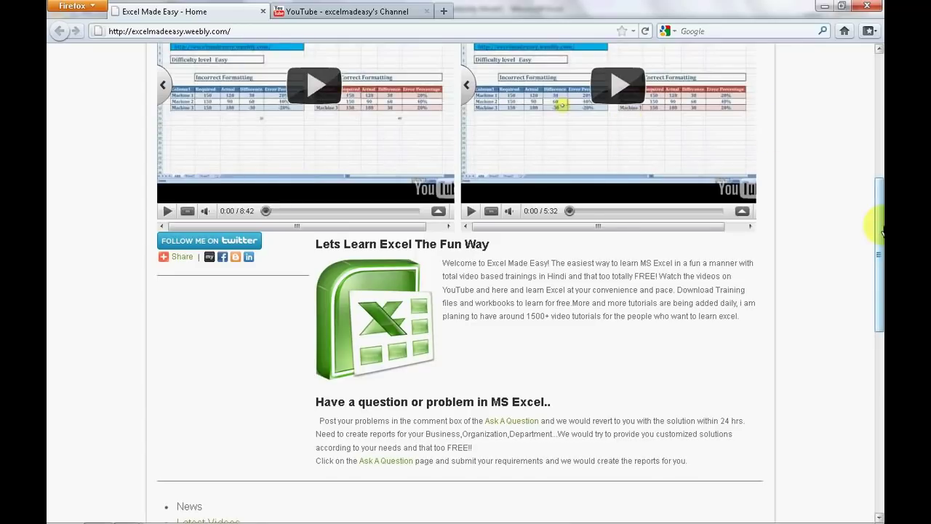
{"action": "left_click_drag", "start_coordinate": [881, 232], "coordinate": [880, 167]}
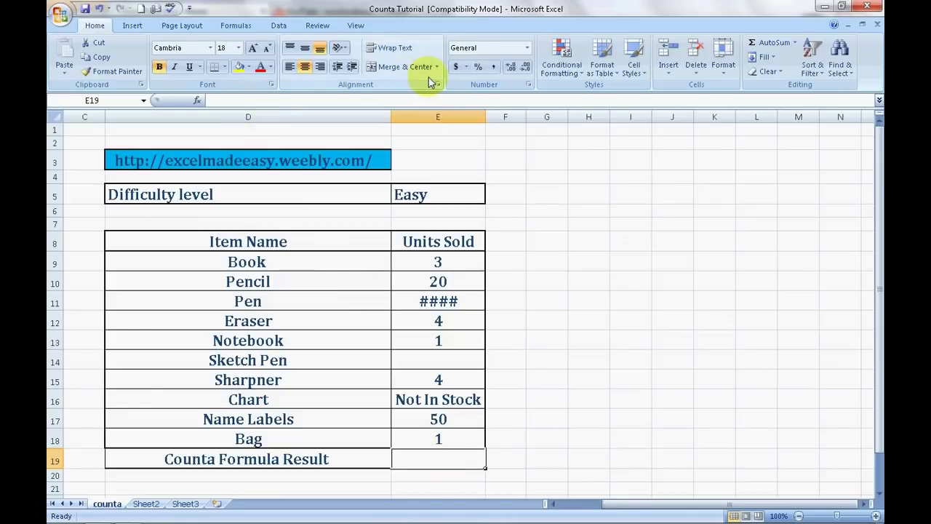
Search the Insert Function dialog for counta and insert the COUNTA function into cell E19
{"action": "left_click", "coordinate": [243, 27]}
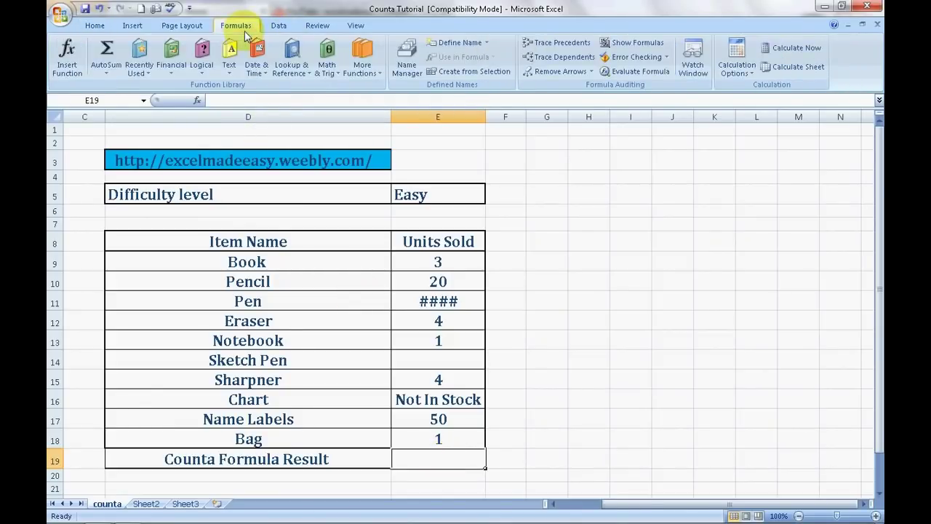
{"action": "left_click", "coordinate": [65, 62]}
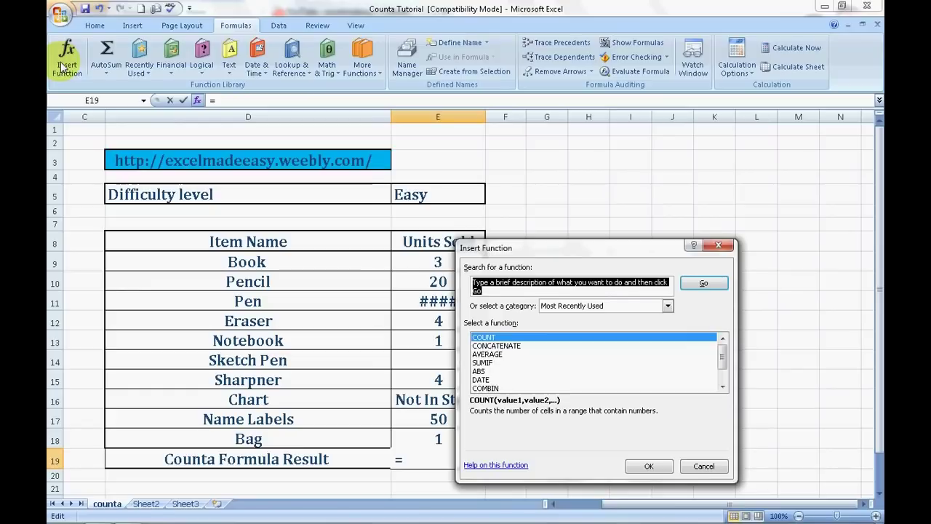
{"action": "type", "text": "counta"}
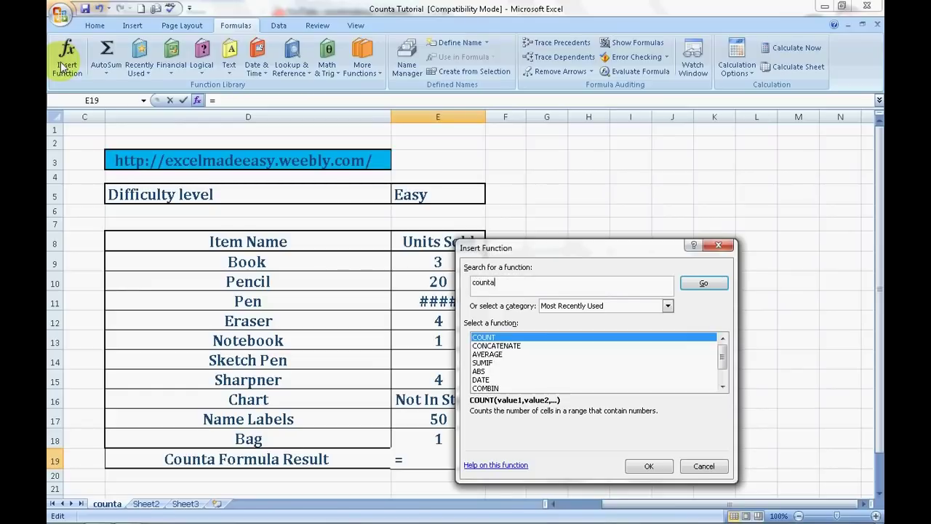
{"action": "left_click", "coordinate": [697, 287]}
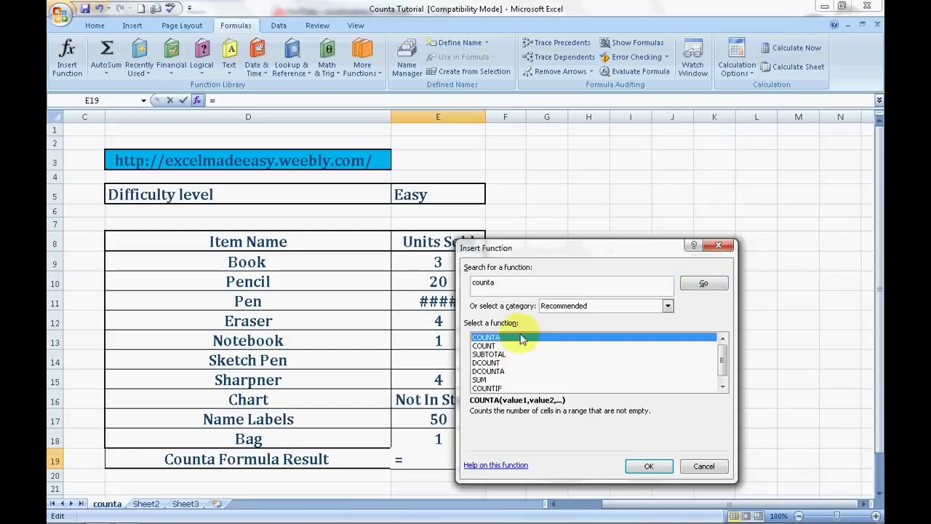
{"action": "left_click", "coordinate": [657, 467]}
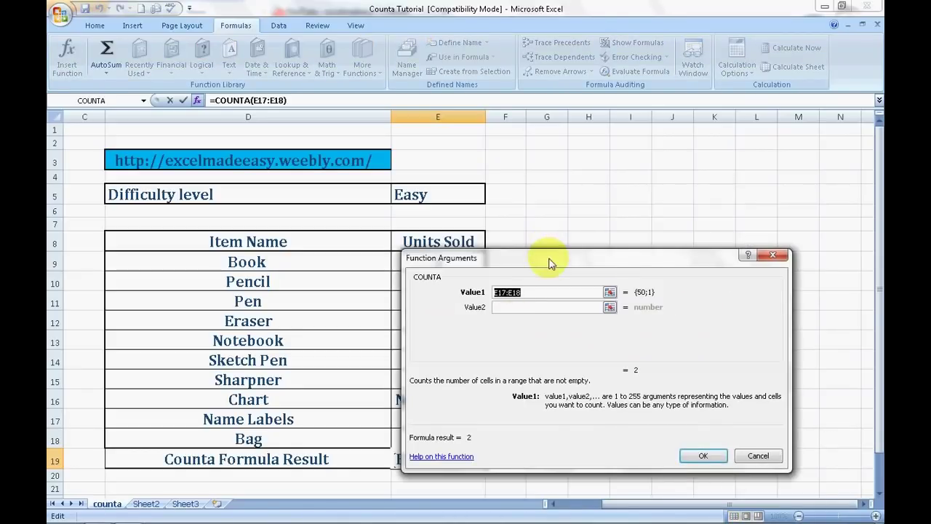
Set COUNTA's Value1 argument to the Units Sold range E9:E18, confirm the formula and reselect cell E19
{"action": "left_click_drag", "start_coordinate": [549, 263], "coordinate": [661, 227]}
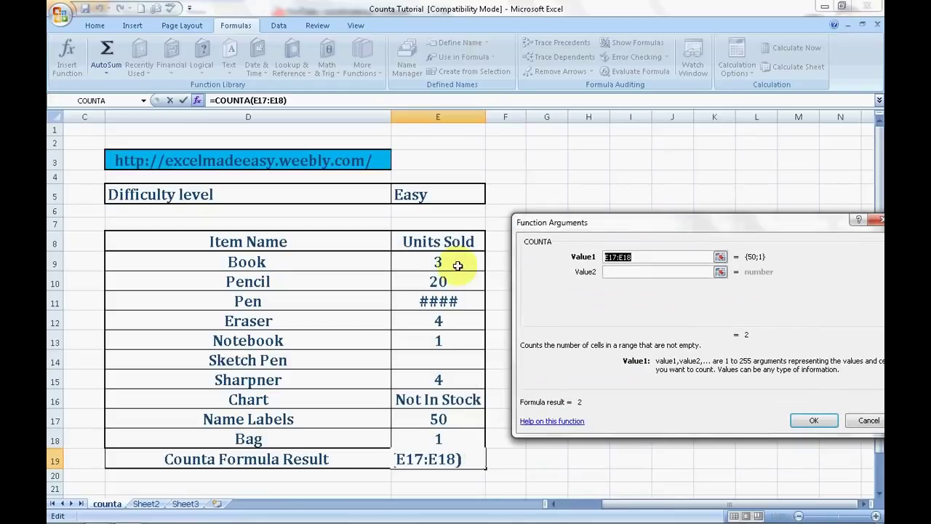
{"action": "left_click_drag", "start_coordinate": [439, 263], "coordinate": [438, 438]}
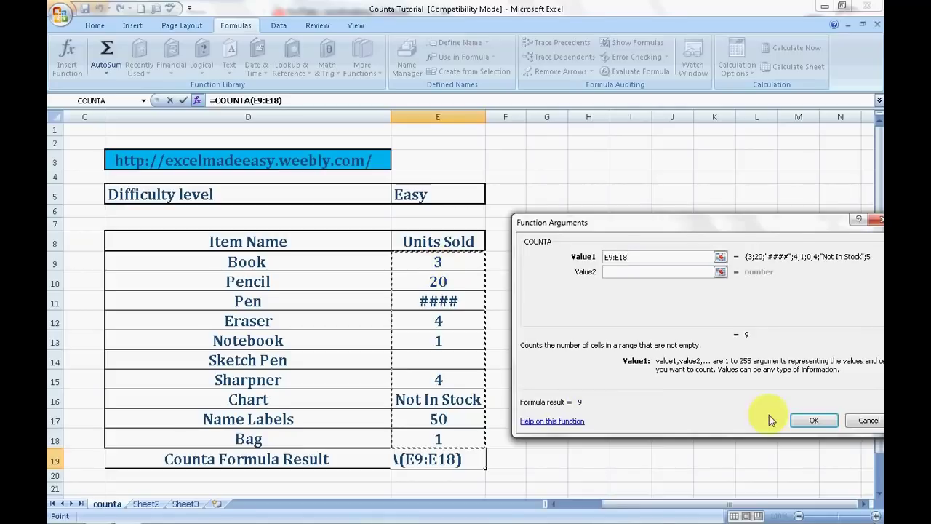
{"action": "left_click", "coordinate": [813, 421]}
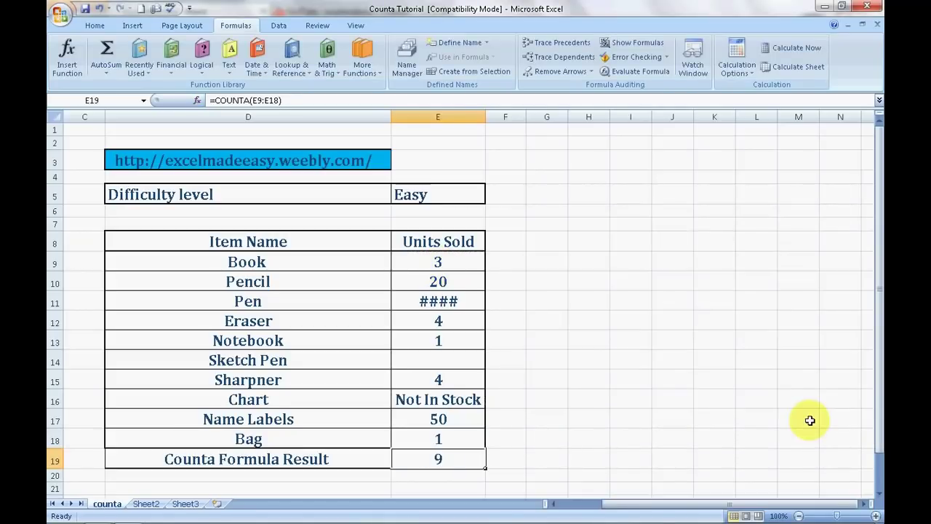
{"action": "left_click", "coordinate": [589, 438]}
{"action": "left_click", "coordinate": [434, 459]}
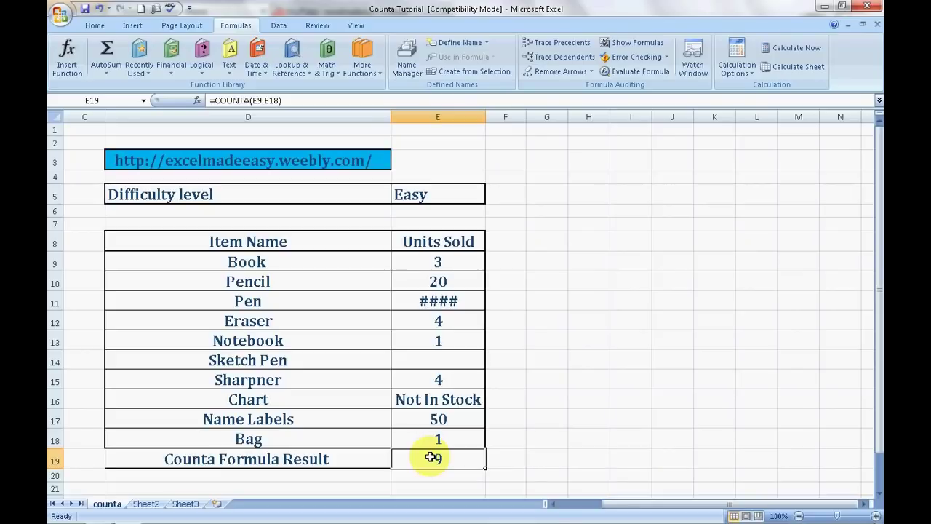
Switch to Firefox and look through the Excel Made Easy home page from the ABS tutorial videos to the Facebook box
{"action": "key", "text": "alt+Tab"}
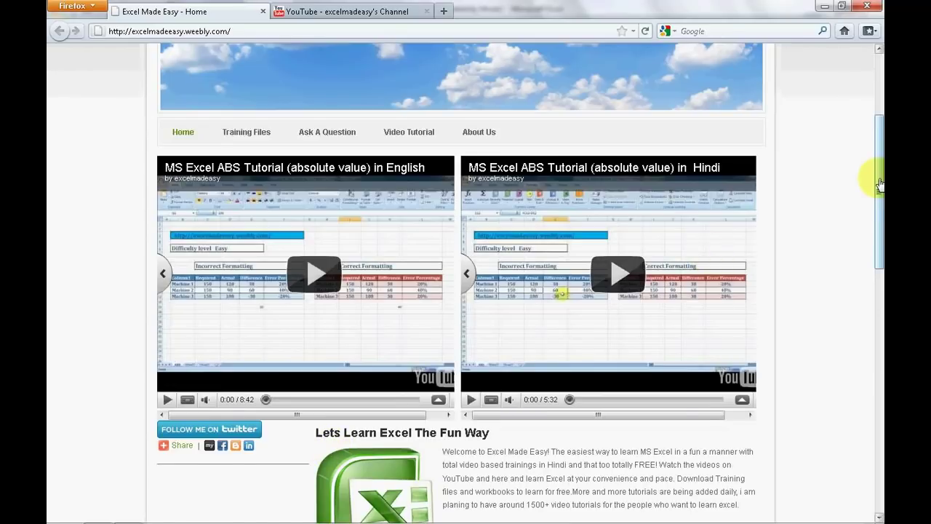
{"action": "scroll", "coordinate": [880, 204], "scroll_direction": "down", "scroll_amount": 1}
{"action": "scroll", "coordinate": [880, 203], "scroll_direction": "down", "scroll_amount": 2}
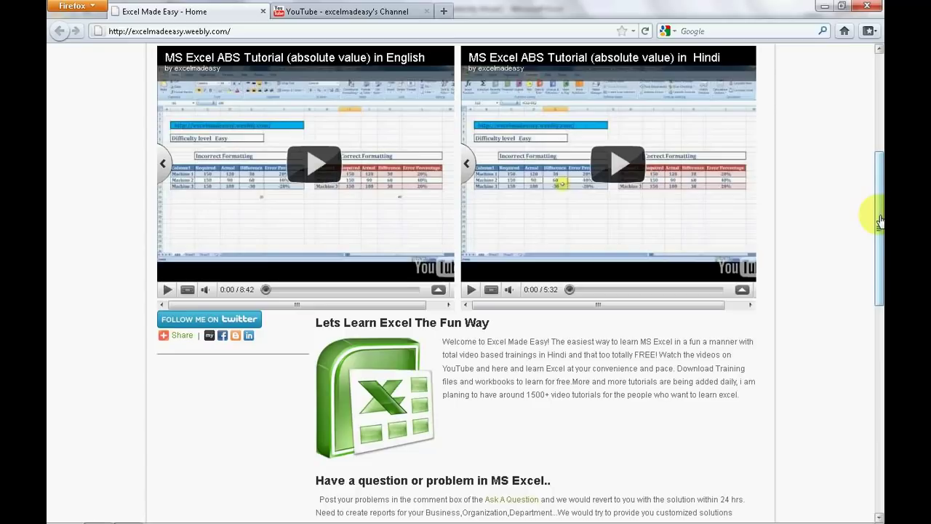
{"action": "left_click_drag", "start_coordinate": [879, 220], "coordinate": [880, 306]}
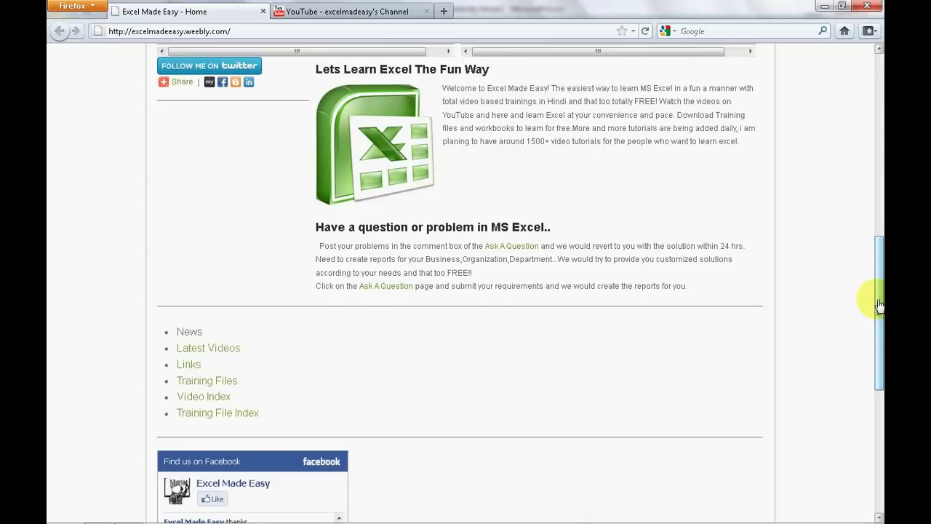
{"action": "left_click_drag", "start_coordinate": [880, 305], "coordinate": [879, 342]}
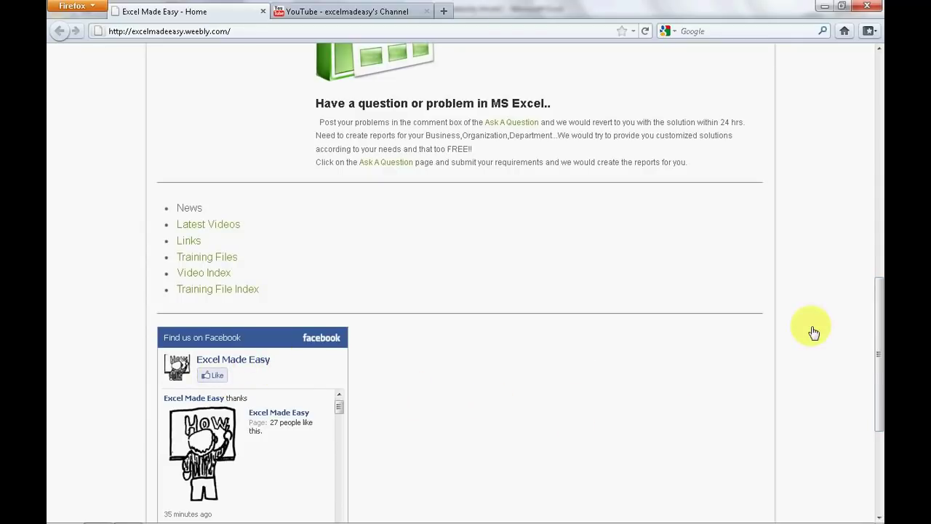
{"action": "scroll", "coordinate": [879, 347], "scroll_direction": "down", "scroll_amount": 2}
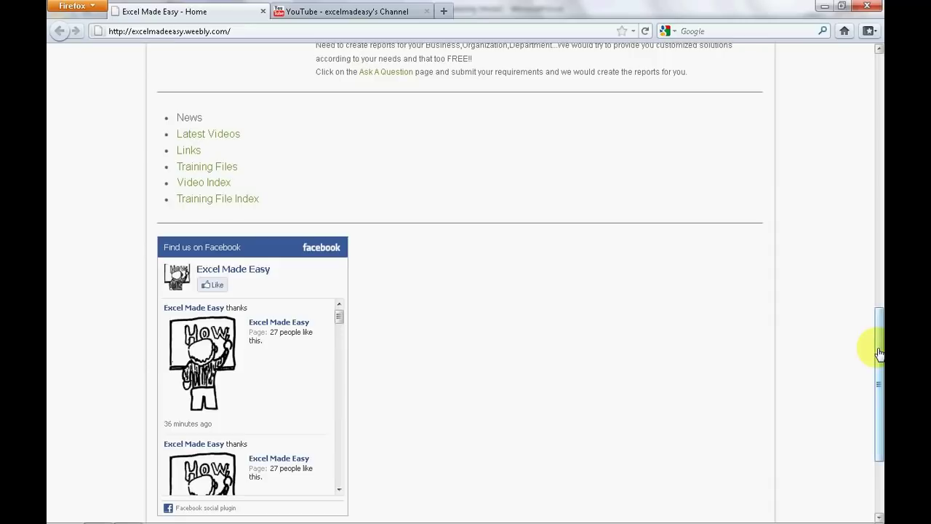
Switch to the Concatenate workbook in Excel and enter the text CONCATENATE in cell F6
{"action": "key", "text": "alt+Tab"}
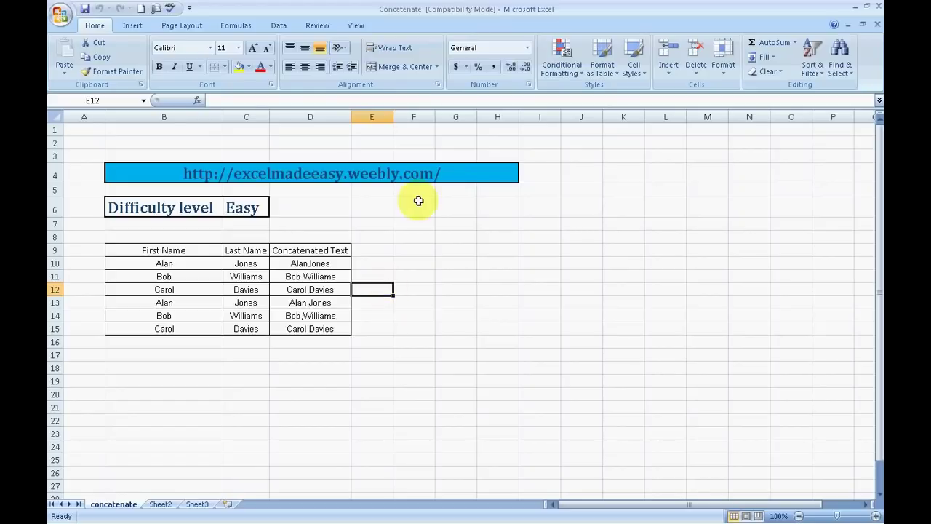
{"action": "left_click", "coordinate": [427, 249]}
{"action": "left_click", "coordinate": [416, 211]}
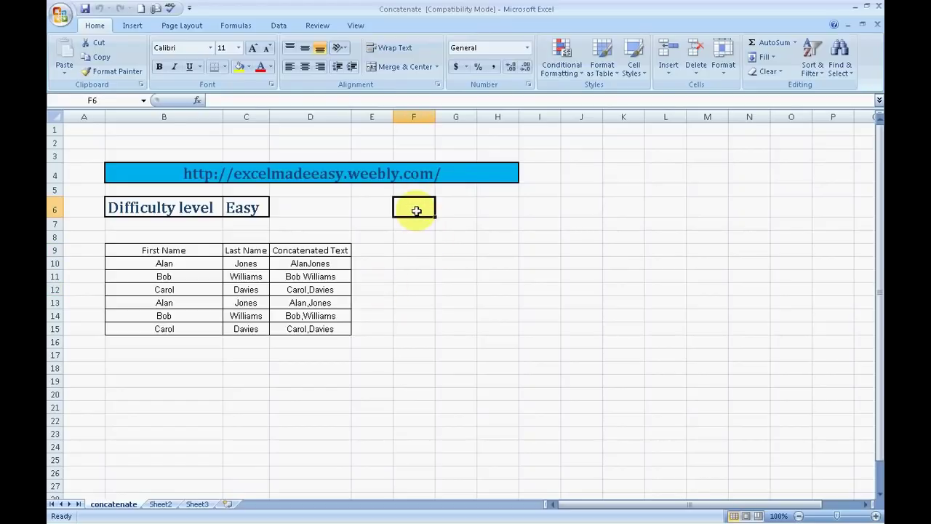
{"action": "type", "text": "CONC"}
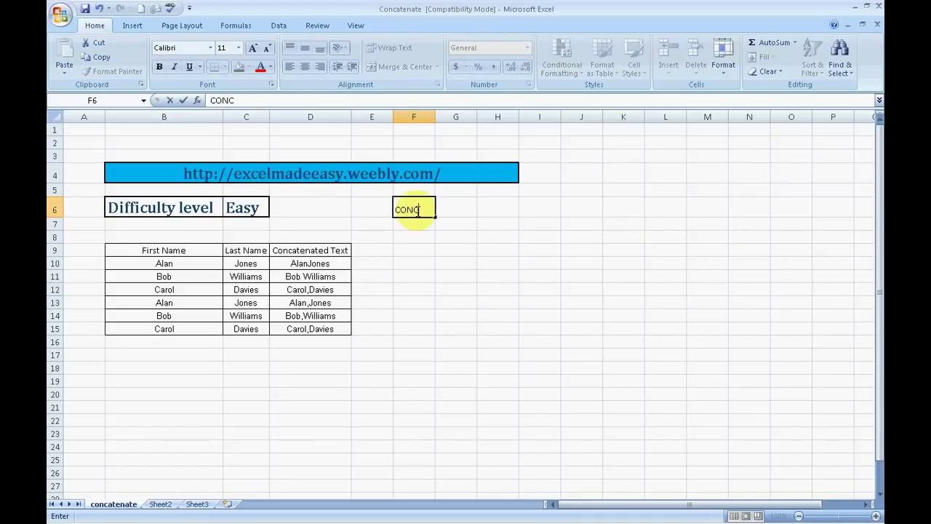
{"action": "type", "text": "ATENATE"}
{"action": "left_click", "coordinate": [441, 259]}
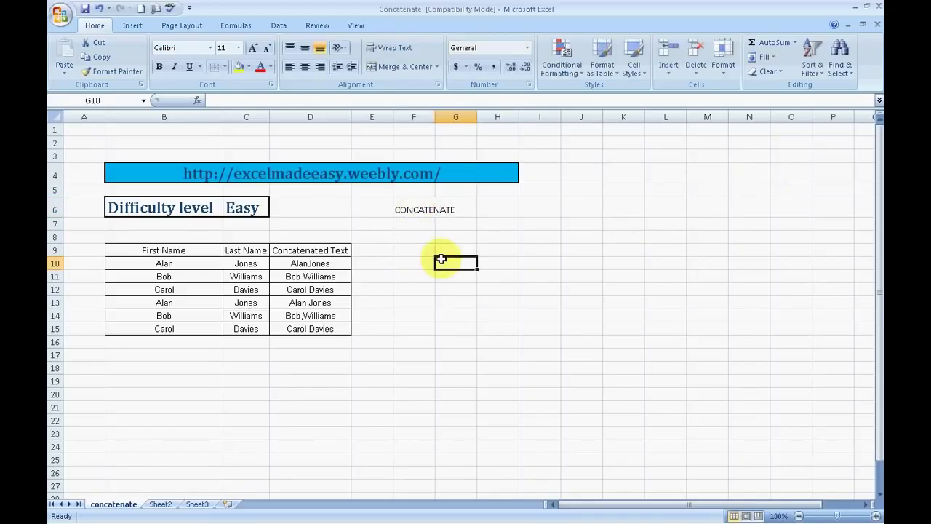
Examine the CONCATENATE label in F6 and the First Name and Last Name entries of the table's first row
{"action": "key", "text": "Up"}
{"action": "key", "text": "Up"}
{"action": "key", "text": "Up"}
{"action": "key", "text": "Down"}
{"action": "key", "text": "Up"}
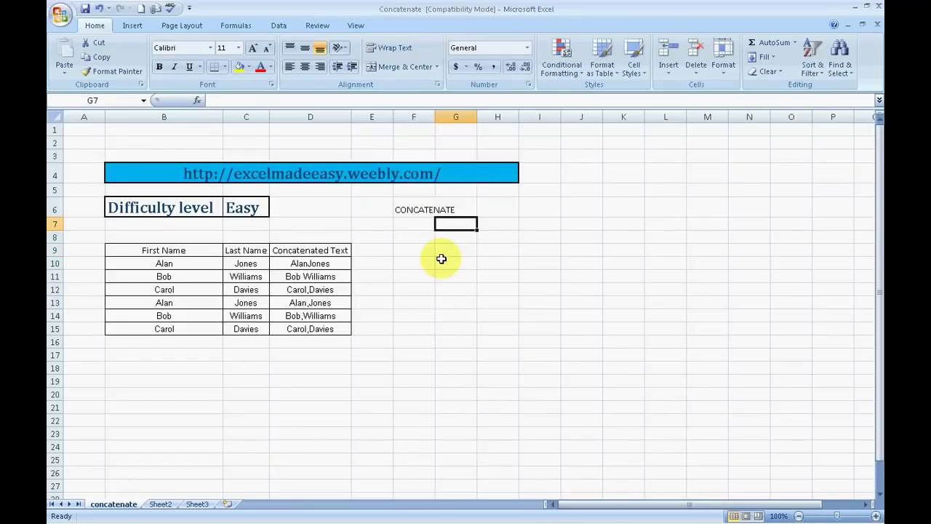
{"action": "left_click", "coordinate": [424, 210]}
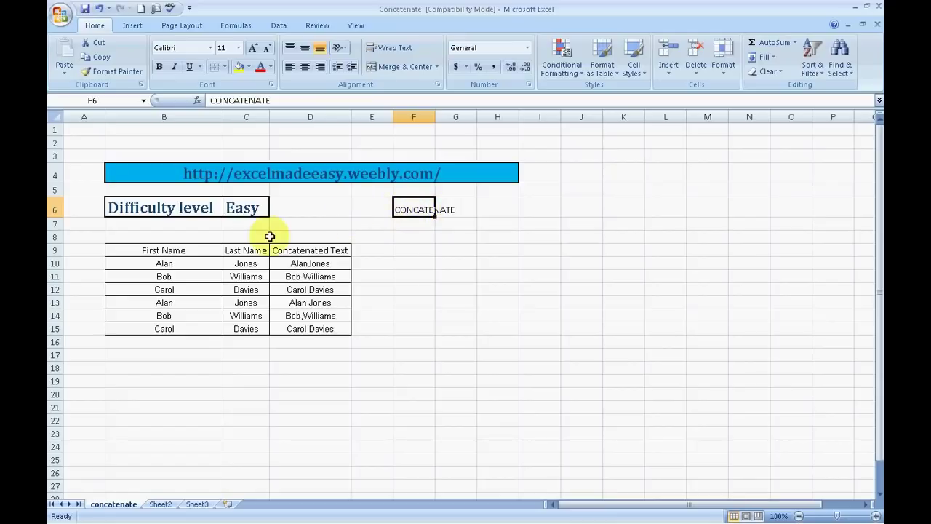
{"action": "left_click", "coordinate": [189, 262]}
{"action": "left_click", "coordinate": [234, 264]}
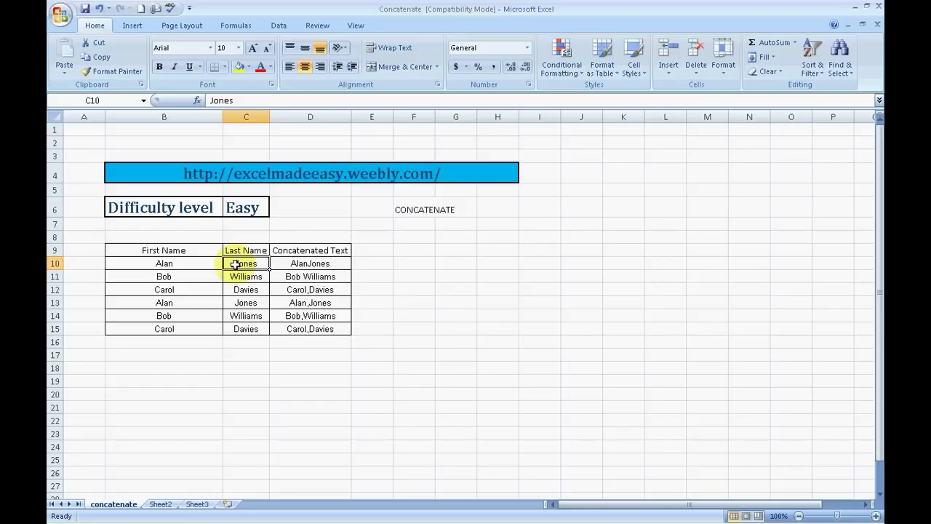
{"action": "left_click", "coordinate": [171, 250]}
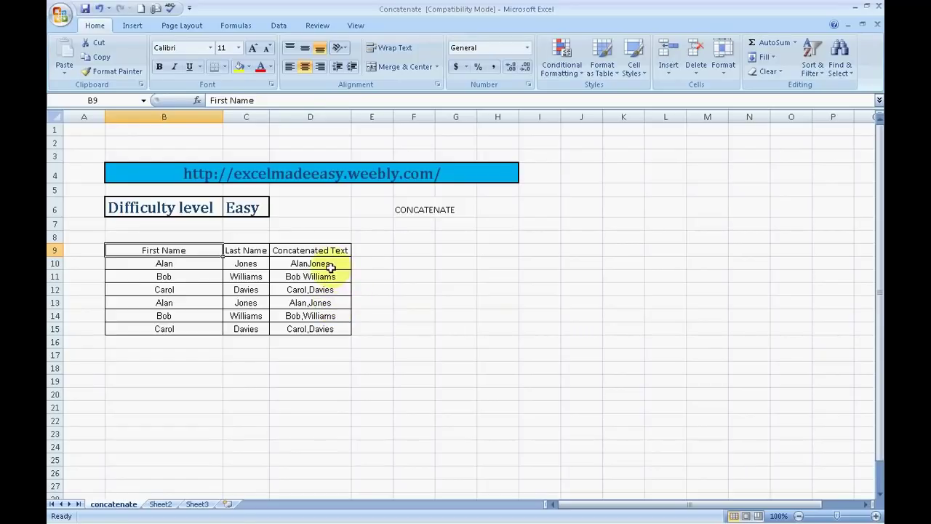
Clear the existing formulas from the Concatenated Text cells D10:D15
{"action": "left_click_drag", "start_coordinate": [331, 265], "coordinate": [331, 269]}
{"action": "key", "text": "shift+Down"}
{"action": "key", "text": "shift+Down"}
{"action": "key", "text": "shift+Down"}
{"action": "key", "text": "shift+Down"}
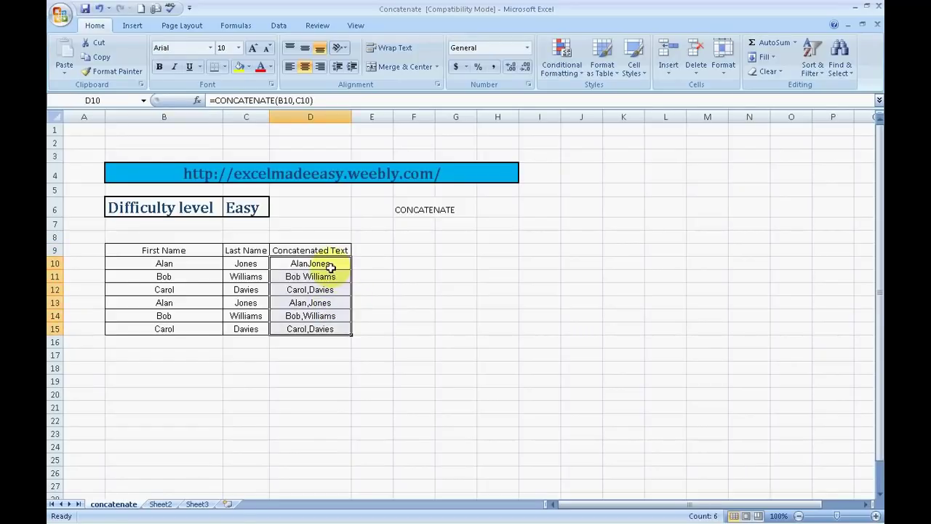
{"action": "key", "text": "Delete"}
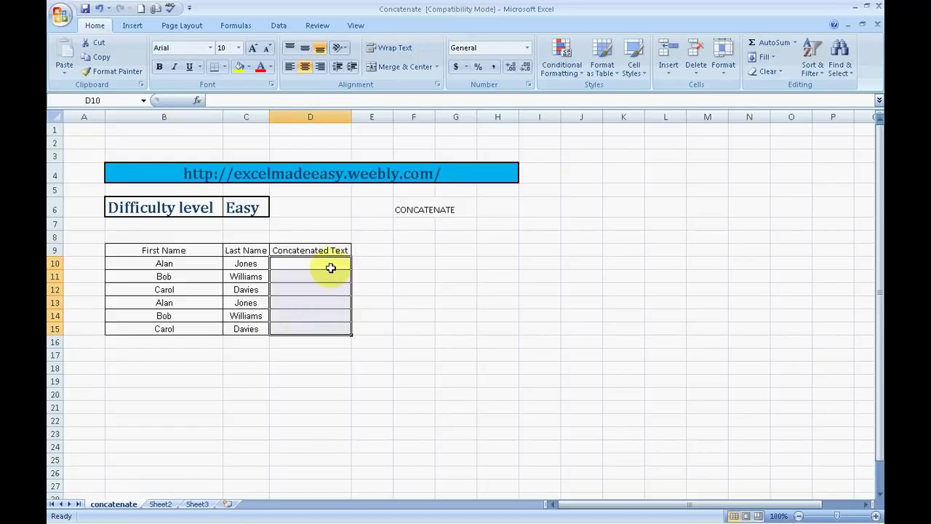
Start a CONCATENATE formula in cell D10, the first Concatenated Text cell
{"action": "left_click", "coordinate": [412, 274]}
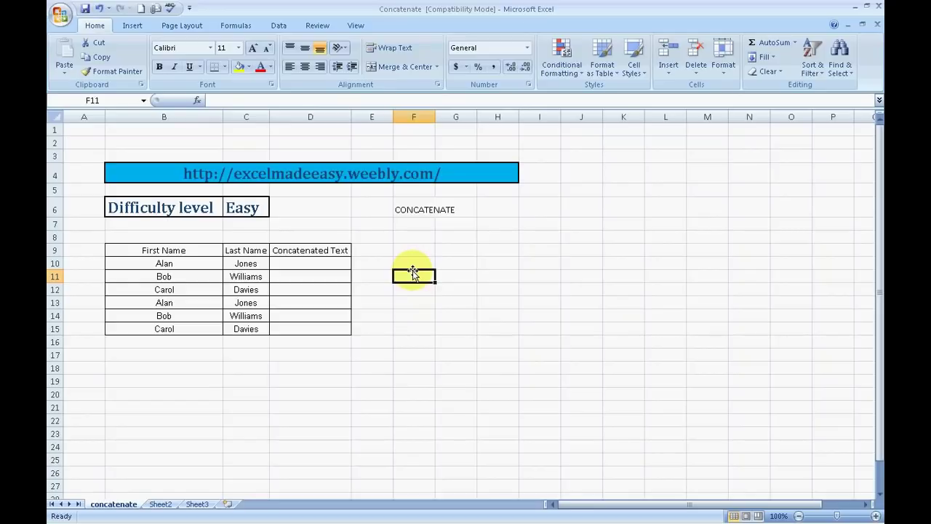
{"action": "key", "text": "Left"}
{"action": "key", "text": "Left"}
{"action": "key", "text": "Up"}
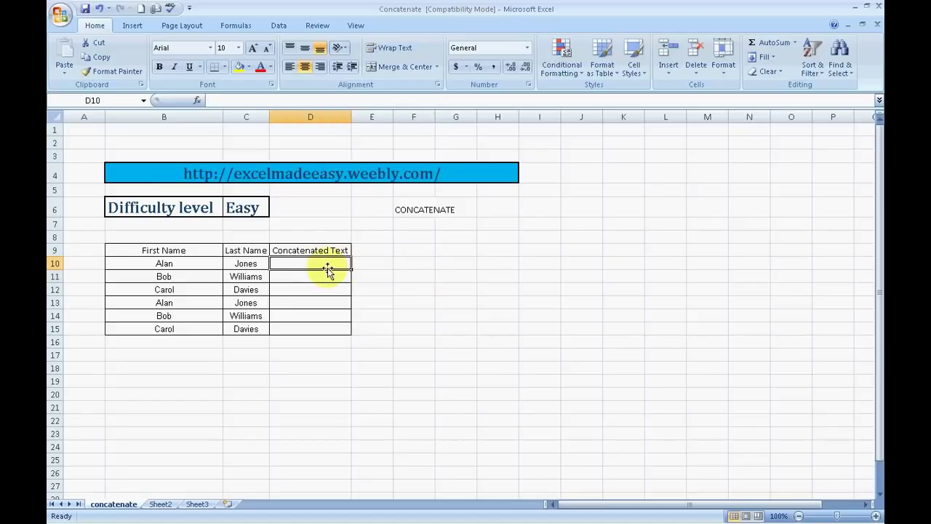
{"action": "type", "text": "="}
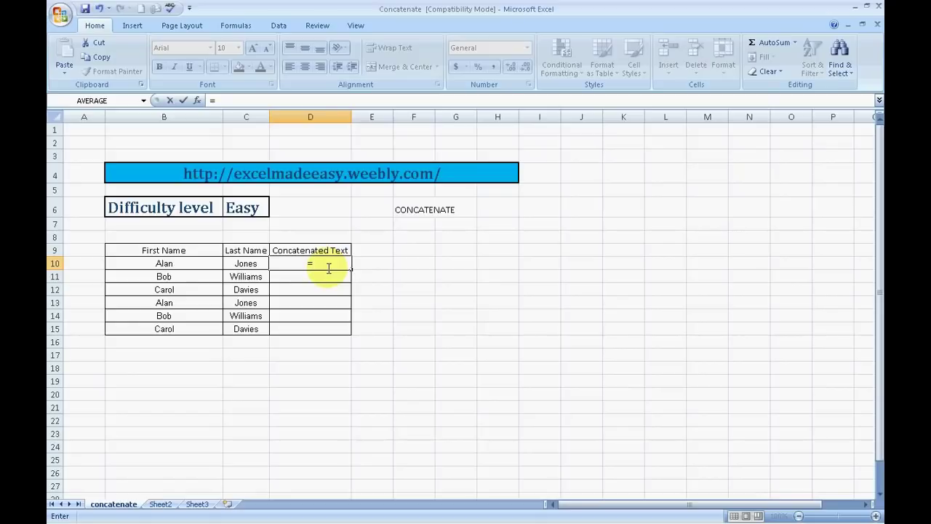
{"action": "type", "text": "cona"}
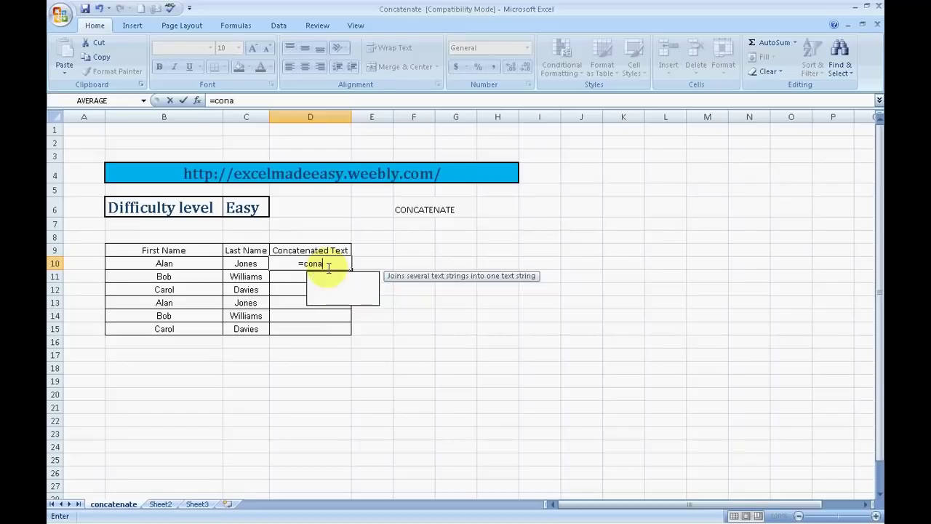
{"action": "type", "text": "tenat"}
{"action": "key", "text": "BackSpace"}
{"action": "key", "text": "BackSpace"}
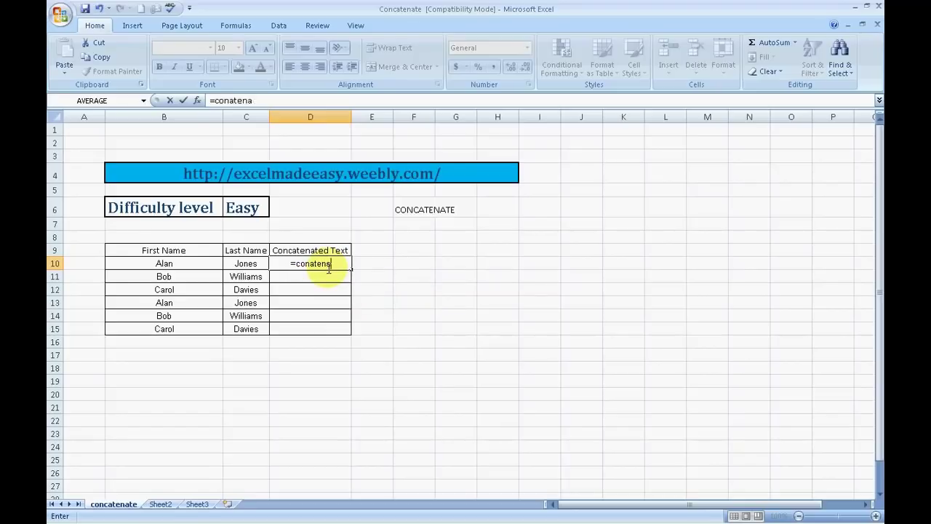
{"action": "key", "text": "BackSpace"}
{"action": "key", "text": "BackSpace"}
{"action": "key", "text": "BackSpace"}
{"action": "key", "text": "BackSpace"}
{"action": "key", "text": "Tab"}
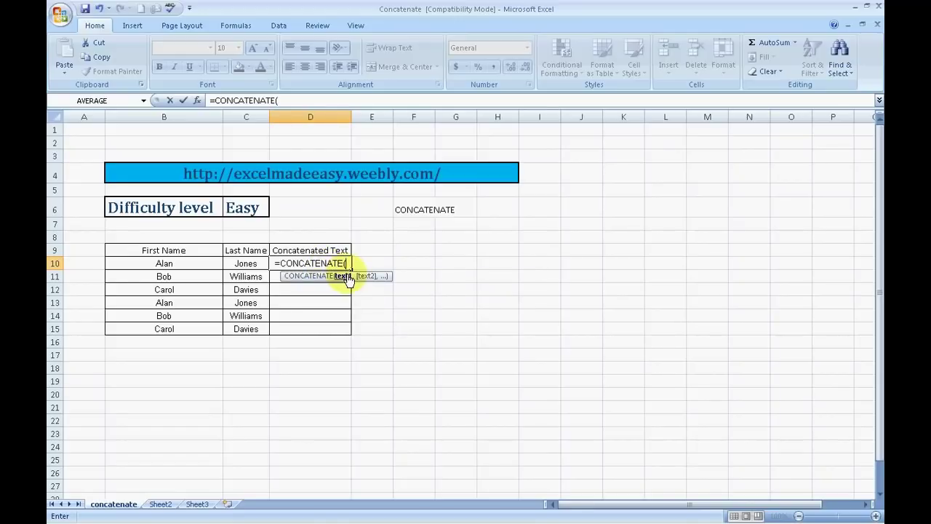
Give the CONCATENATE formula B10 and C10 as its two text arguments and confirm it
{"action": "left_click", "coordinate": [189, 263]}
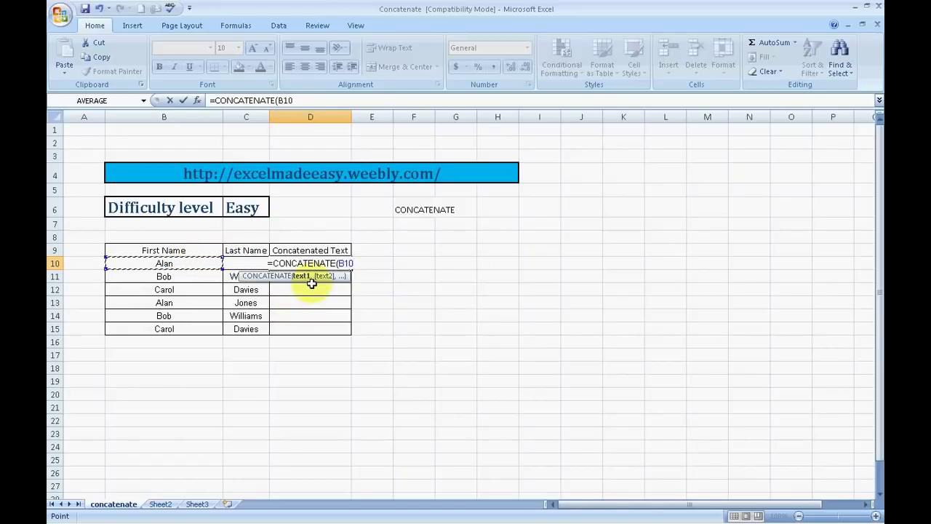
{"action": "type", "text": ","}
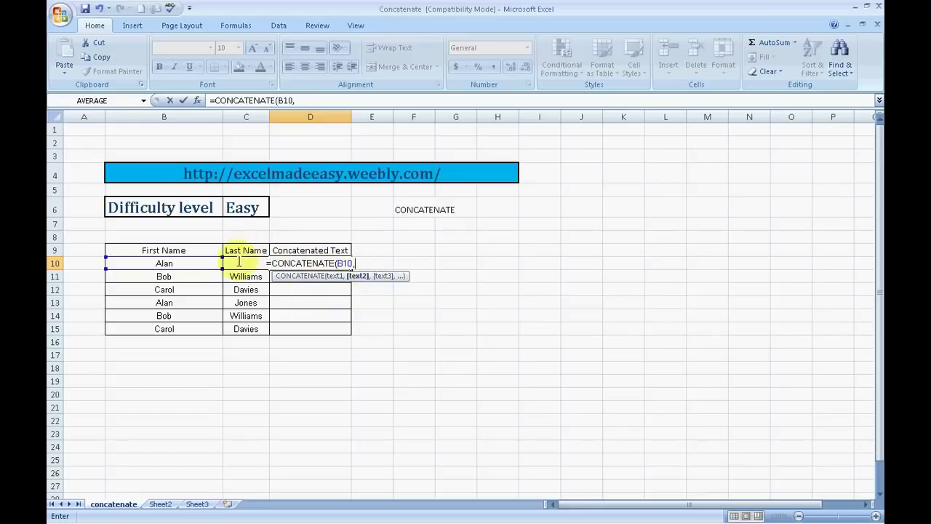
{"action": "key", "text": "F2"}
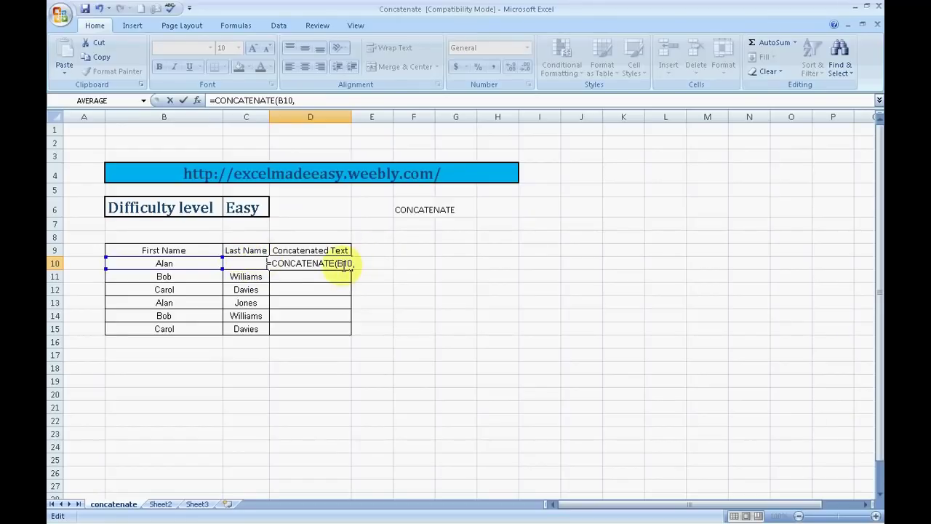
{"action": "type", "text": "c"}
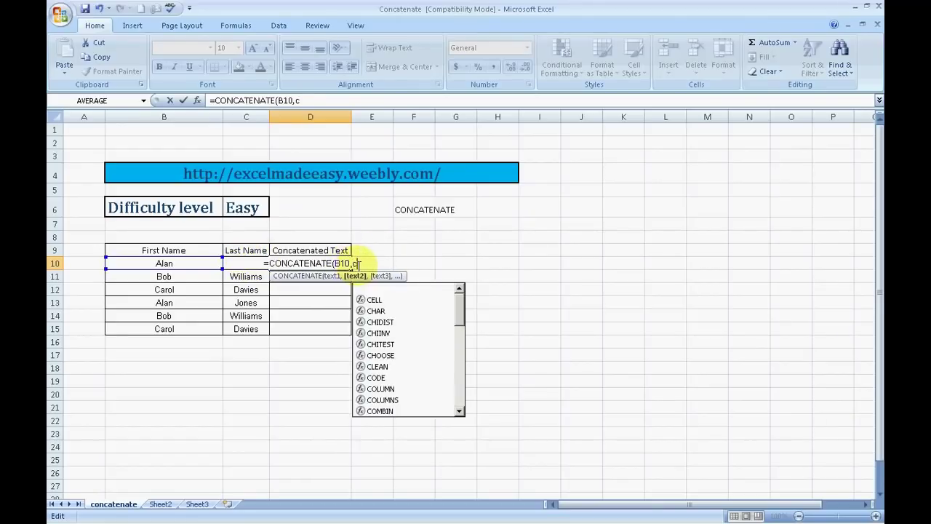
{"action": "type", "text": "10"}
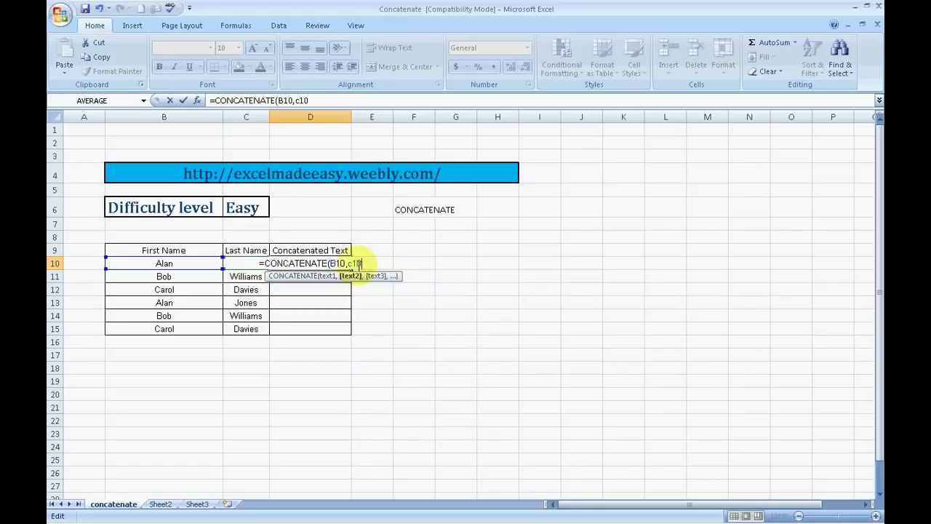
{"action": "type", "text": ")"}
{"action": "key", "text": "Return"}
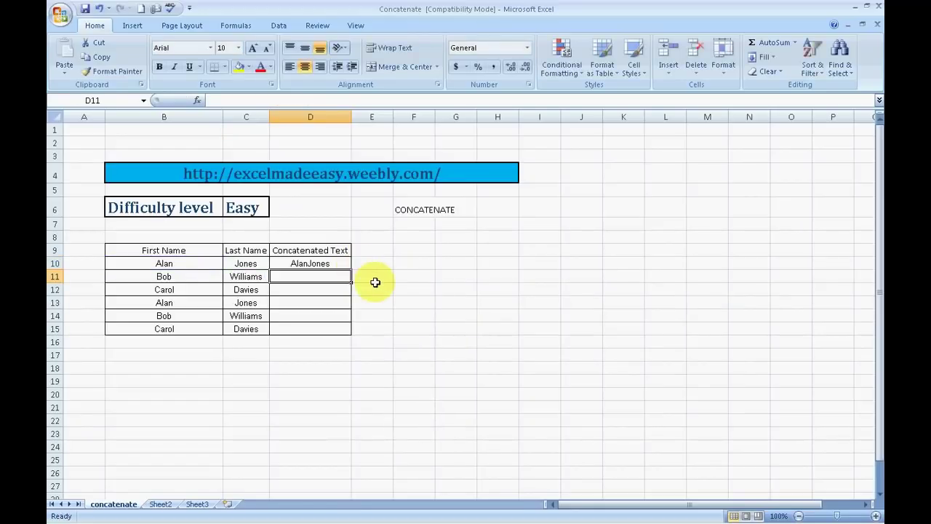
Review the CONCATENATE formula in cell D10 and its cell references, leaving the formula as it is
{"action": "left_click", "coordinate": [338, 263]}
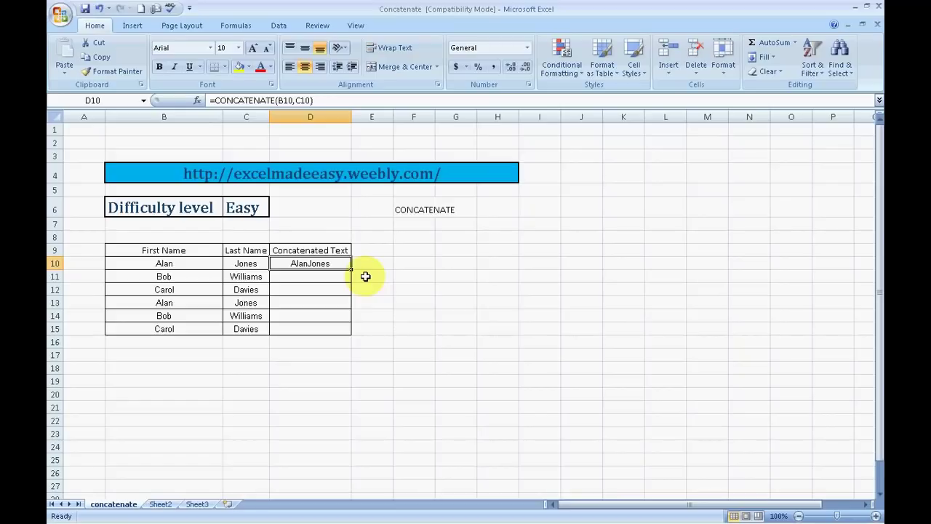
{"action": "key", "text": "Down"}
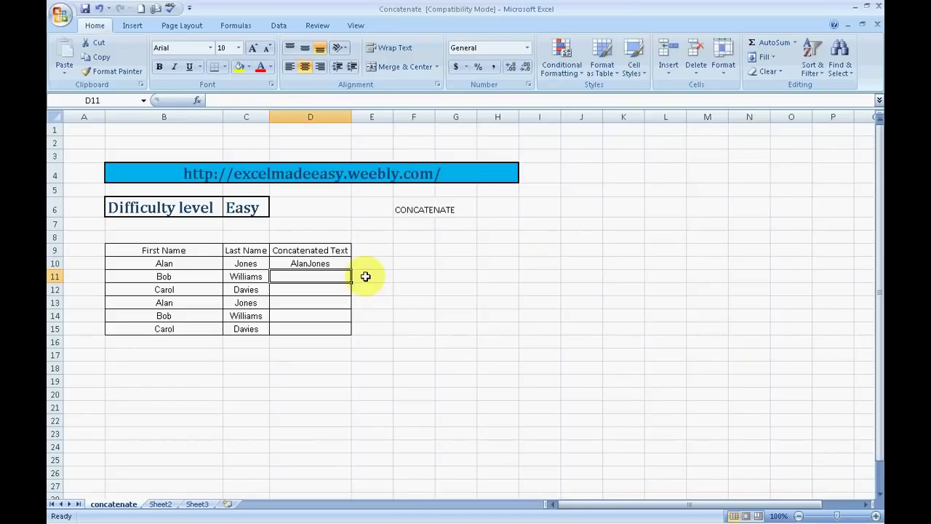
{"action": "left_click", "coordinate": [323, 263]}
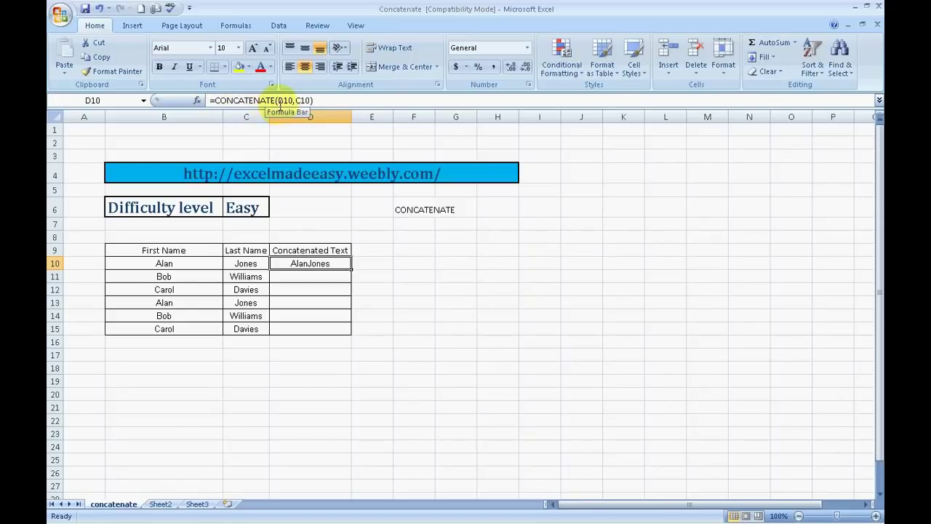
{"action": "left_click", "coordinate": [188, 264]}
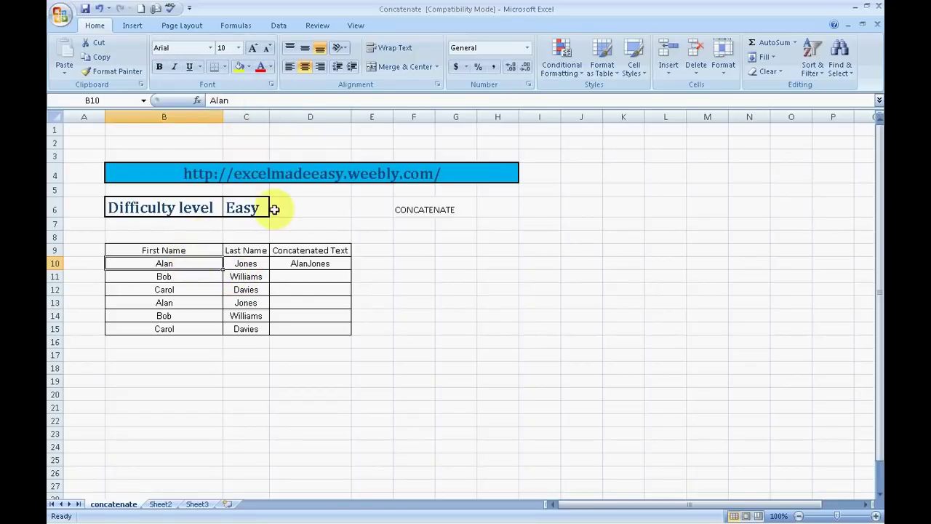
{"action": "left_click", "coordinate": [306, 264]}
{"action": "type", "text": "2"}
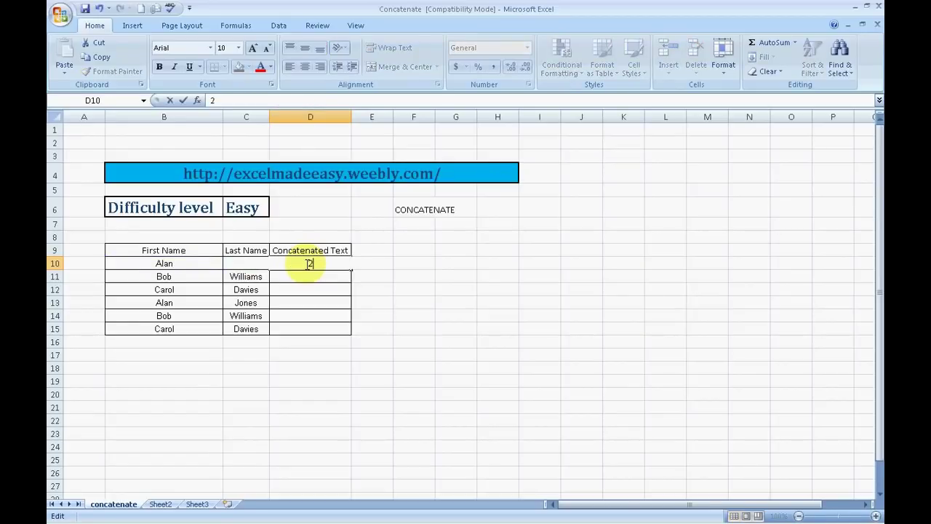
{"action": "key", "text": "Escape"}
{"action": "key", "text": "F2"}
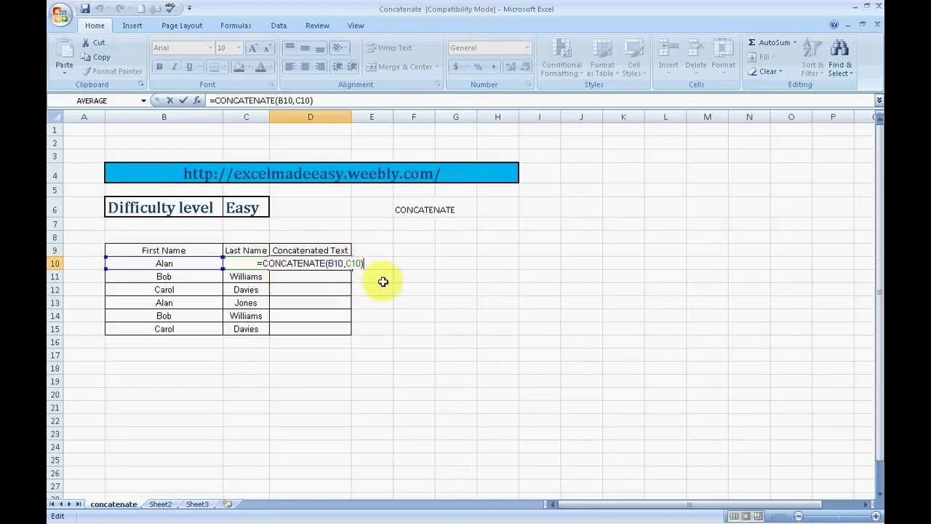
{"action": "left_click", "coordinate": [410, 277]}
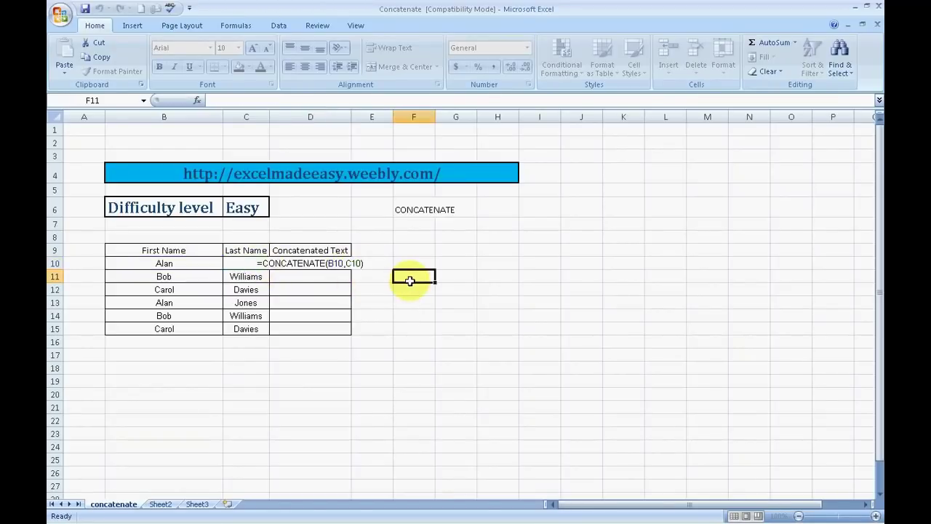
{"action": "left_click", "coordinate": [327, 263]}
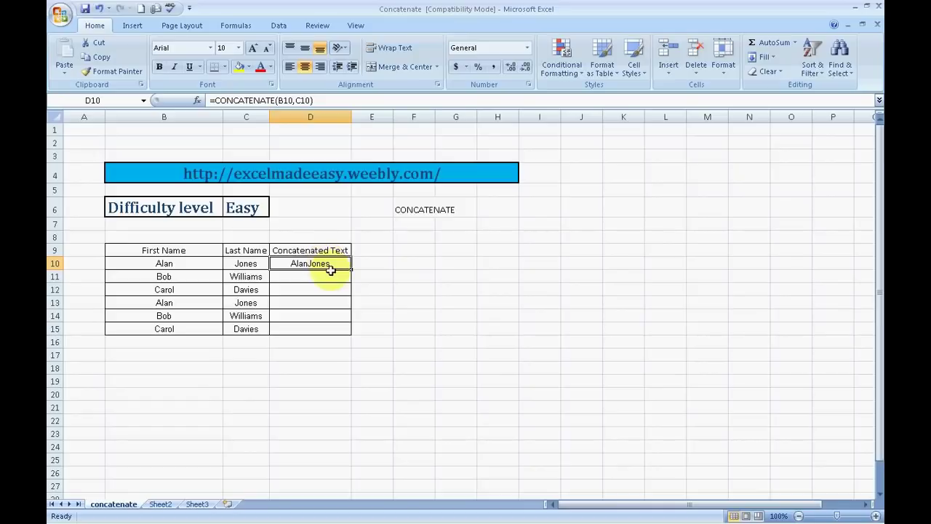
Search the function library for "concatenate" and insert the CONCATENATE function into cell D11
{"action": "left_click", "coordinate": [324, 272]}
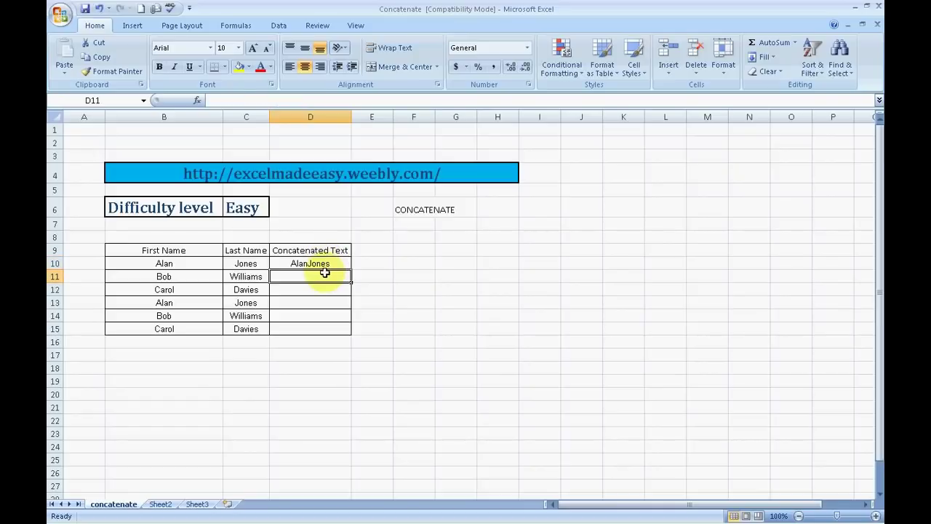
{"action": "left_click", "coordinate": [236, 27]}
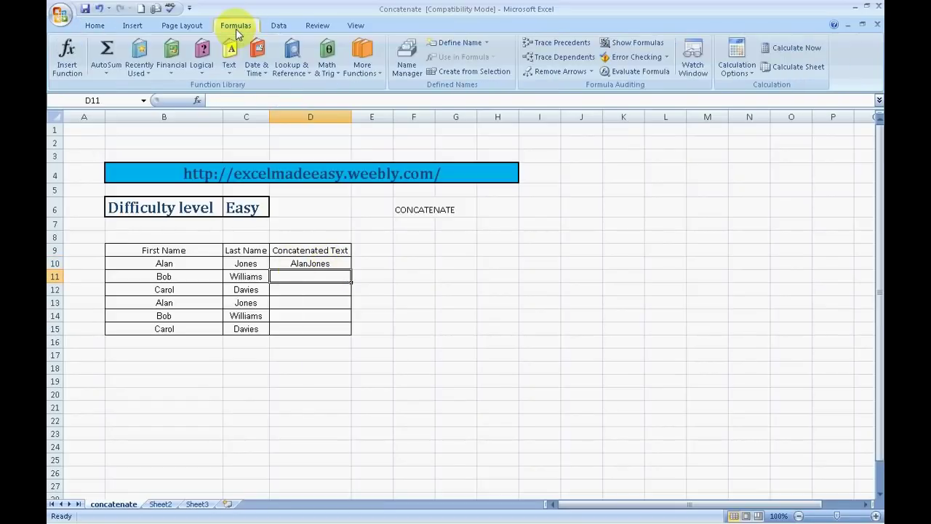
{"action": "left_click", "coordinate": [67, 69]}
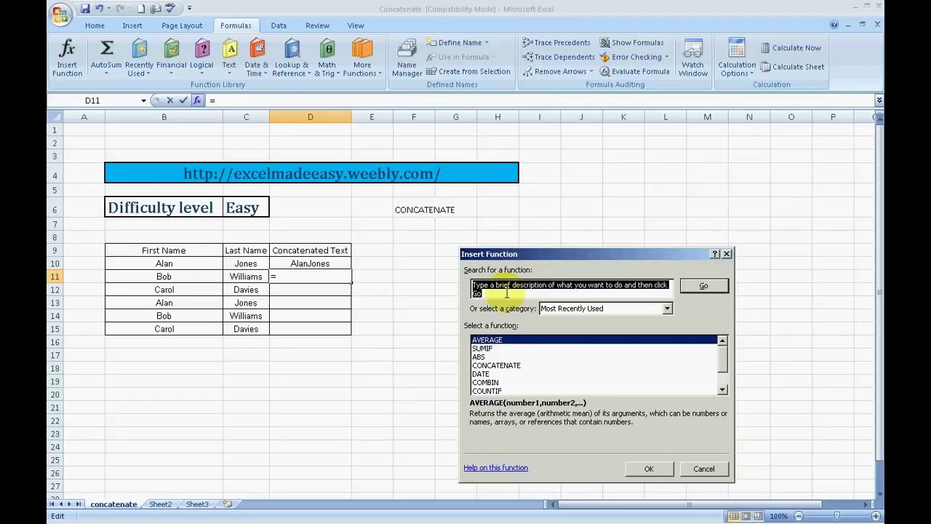
{"action": "type", "text": "concate"}
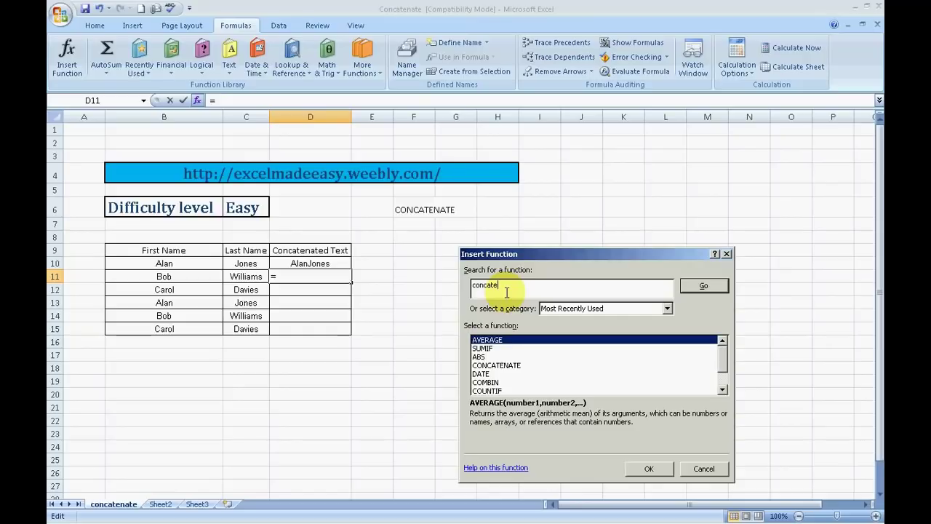
{"action": "type", "text": "nate"}
{"action": "left_click", "coordinate": [713, 289]}
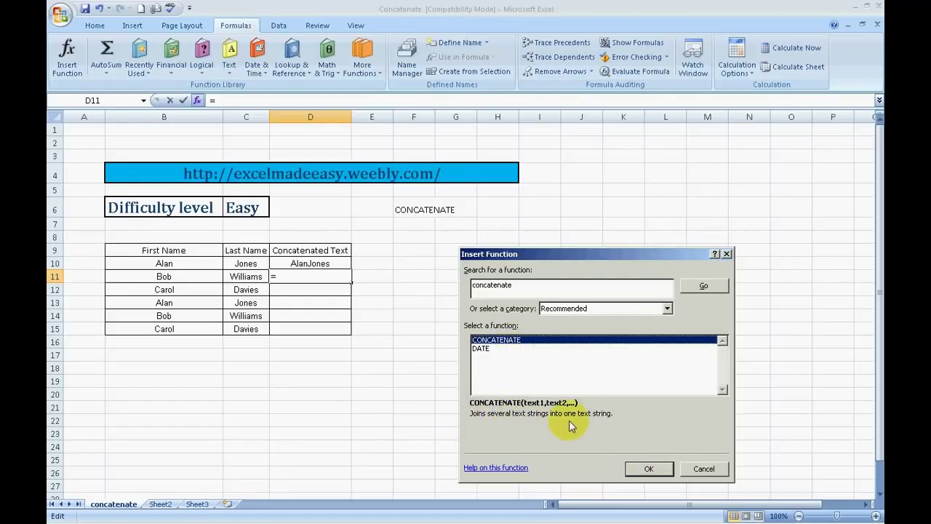
{"action": "left_click", "coordinate": [651, 468]}
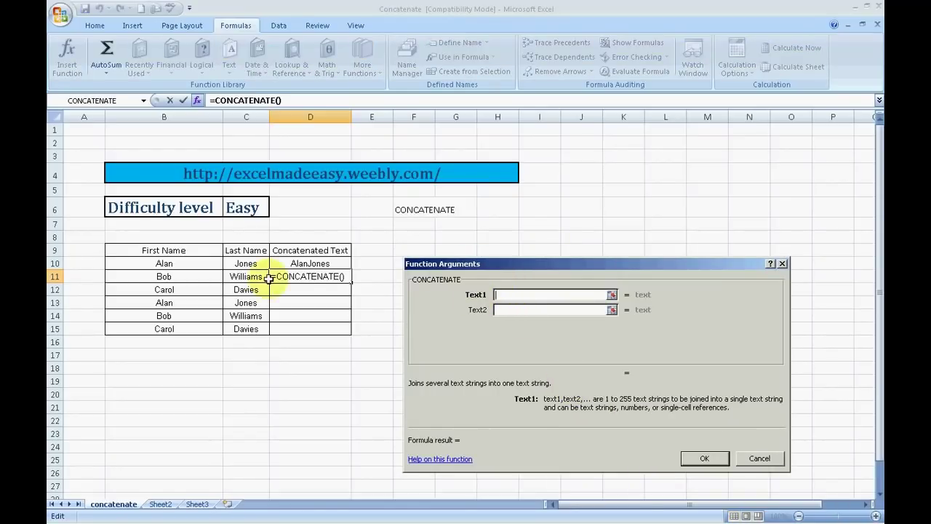
Set Text1 to B10 and Text2 to C10 for the function in D11 and confirm the formula
{"action": "left_click", "coordinate": [165, 263]}
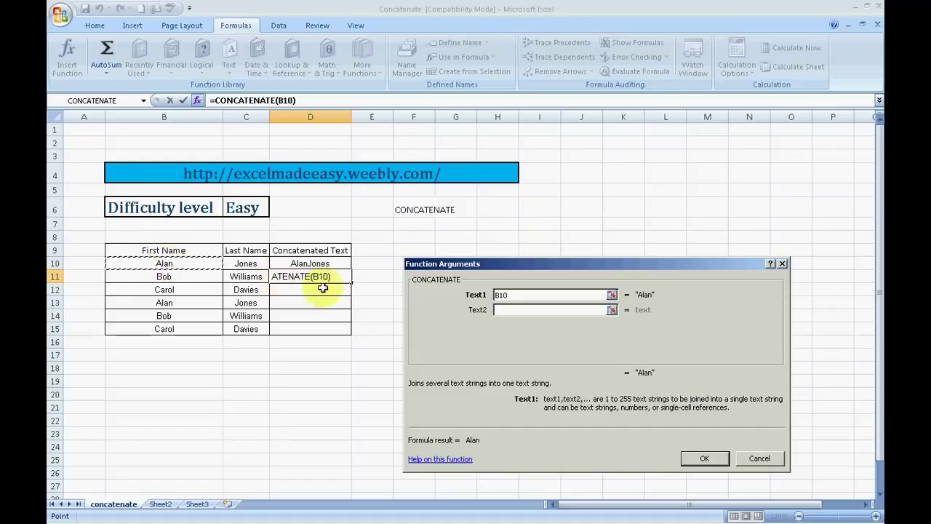
{"action": "left_click", "coordinate": [514, 309]}
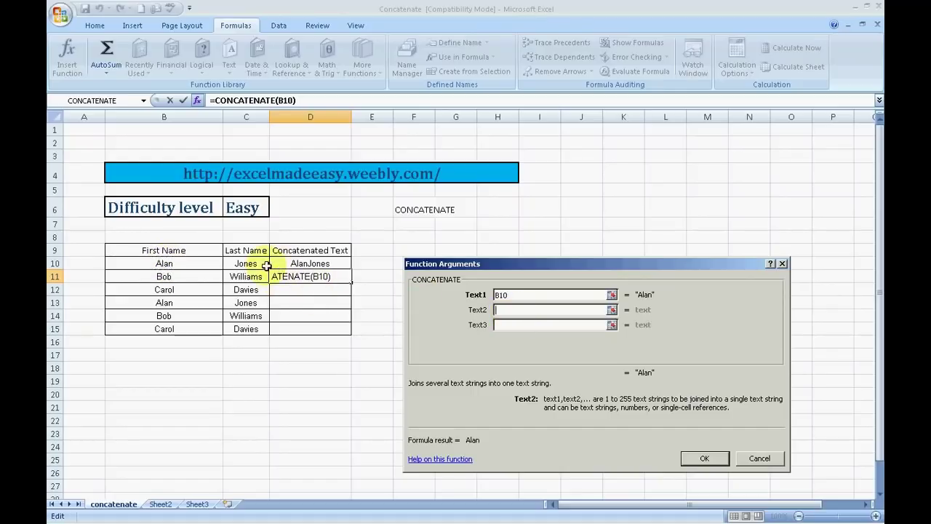
{"action": "left_click", "coordinate": [247, 265]}
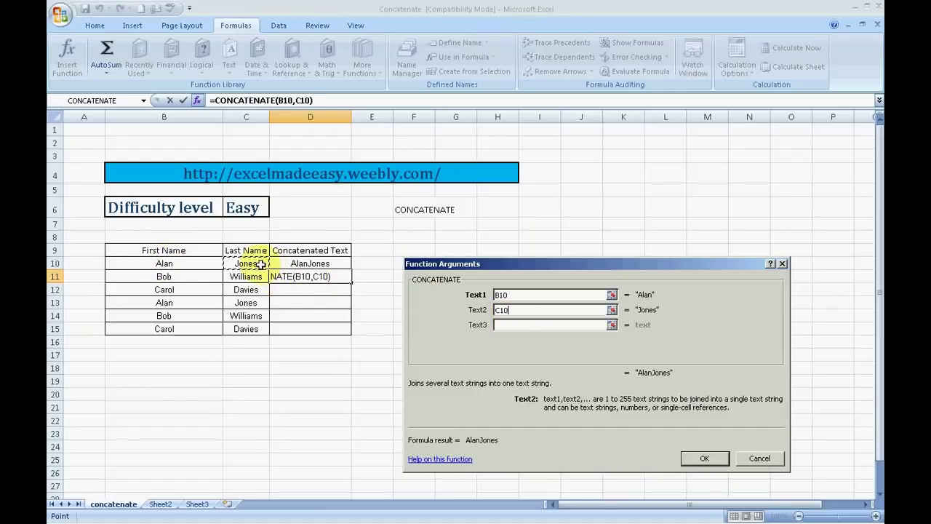
{"action": "left_click", "coordinate": [705, 459]}
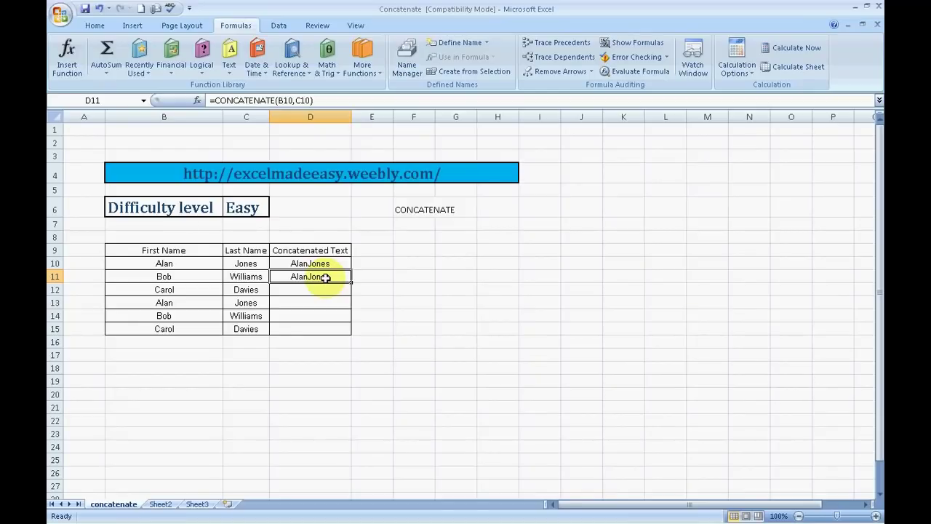
{"action": "key", "text": "Return"}
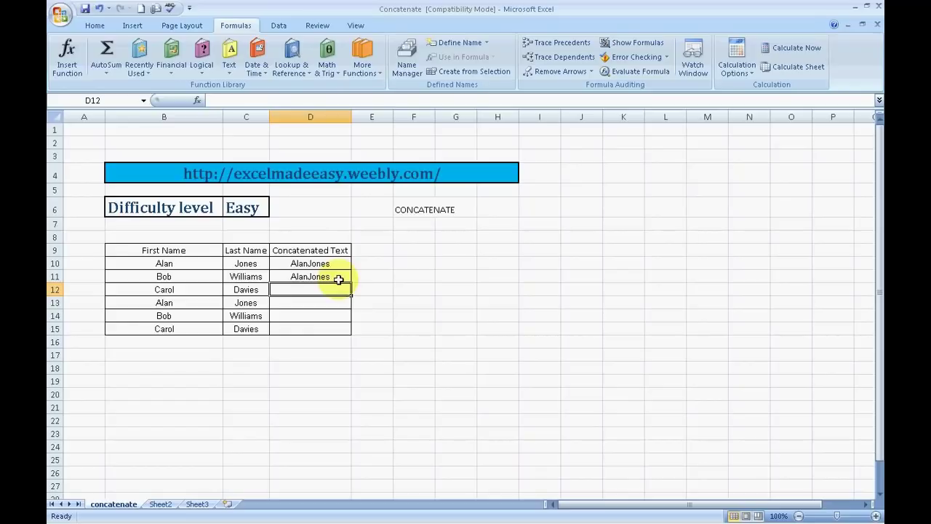
Start a CONCATENATE formula in cell D12 with B12 and a quoted space " " as its first two arguments
{"action": "type", "text": "="}
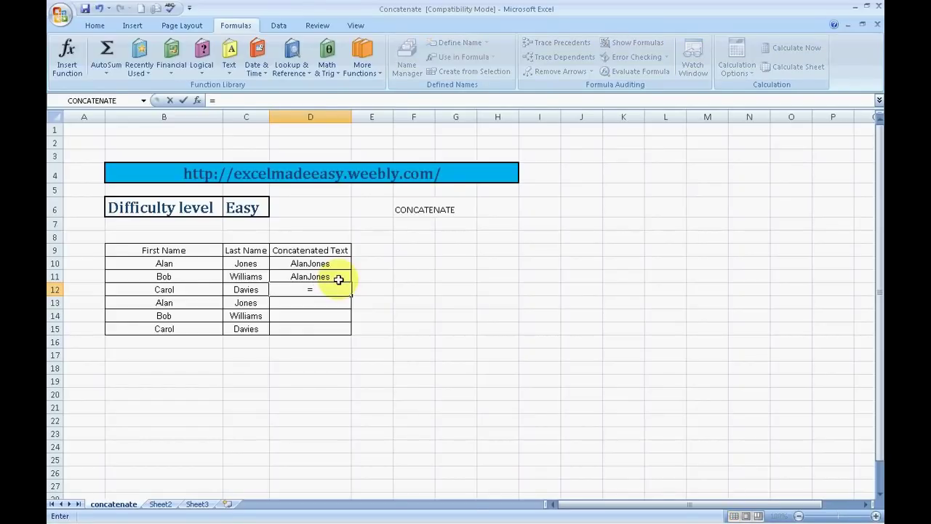
{"action": "type", "text": "concat"}
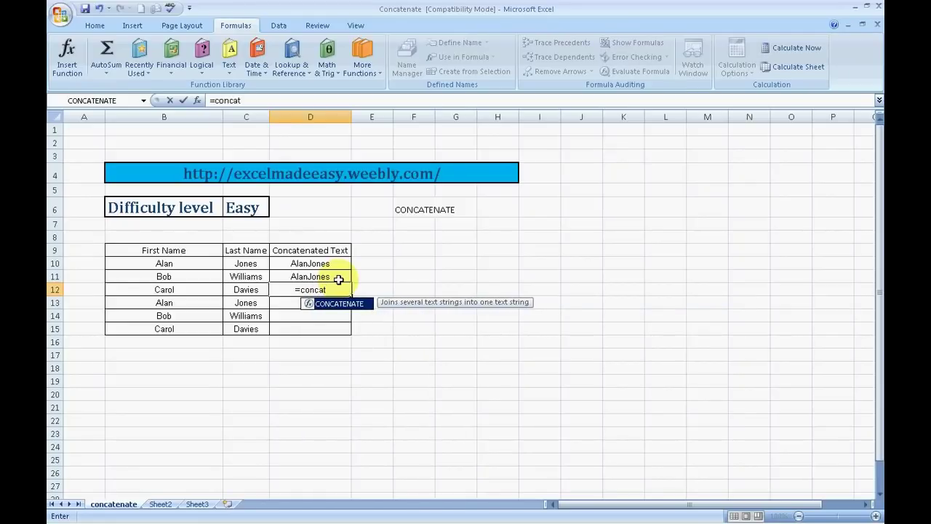
{"action": "type", "text": "enate"}
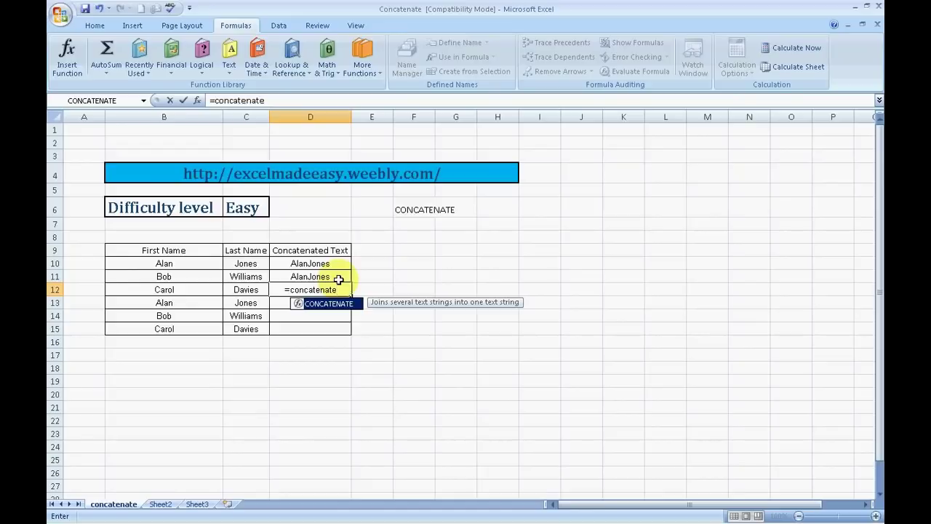
{"action": "type", "text": "("}
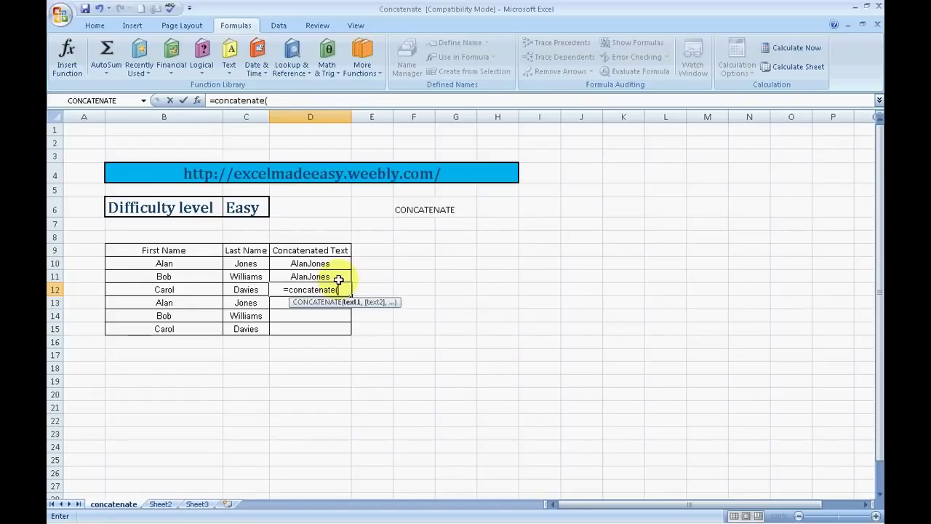
{"action": "left_click", "coordinate": [174, 288]}
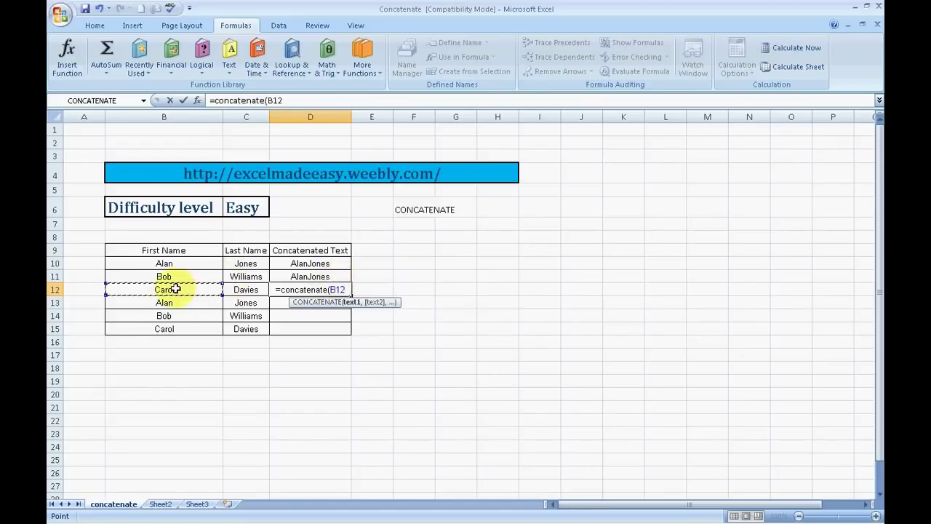
{"action": "type", "text": ","}
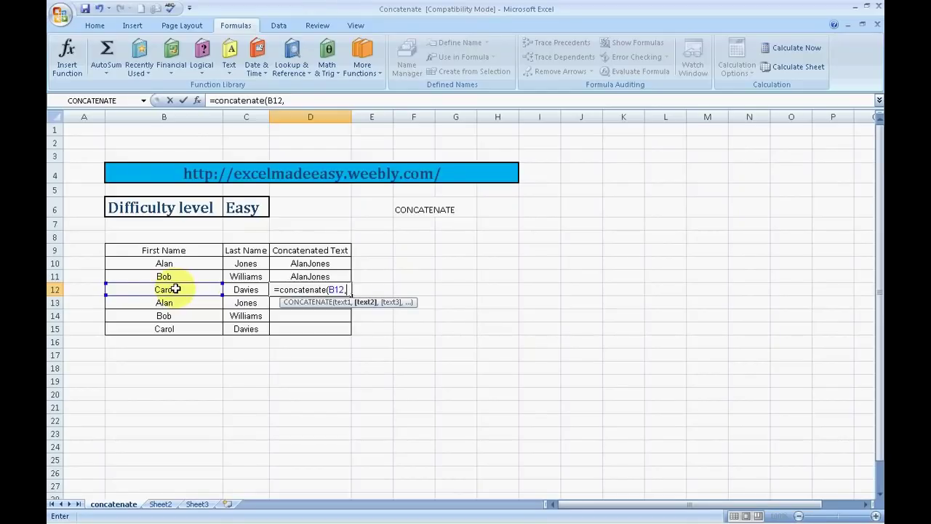
{"action": "type", "text": "\""}
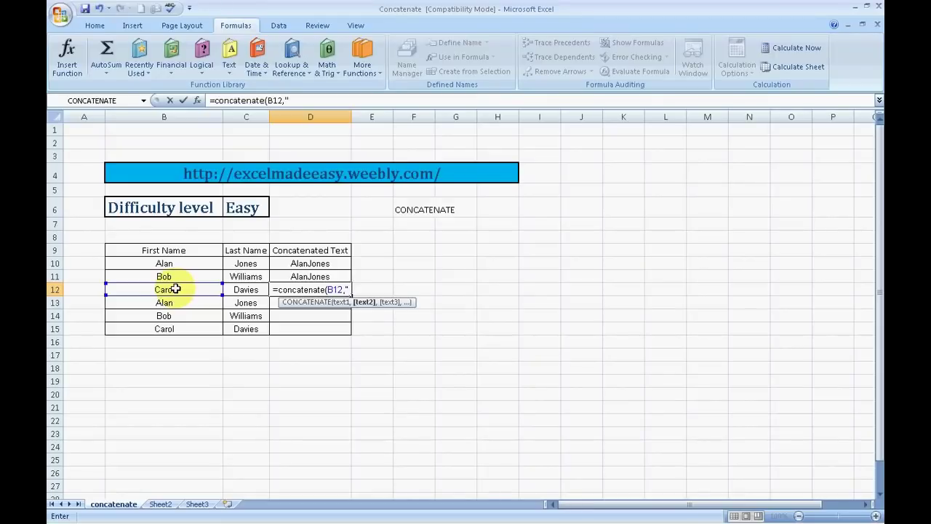
{"action": "type", "text": " \""}
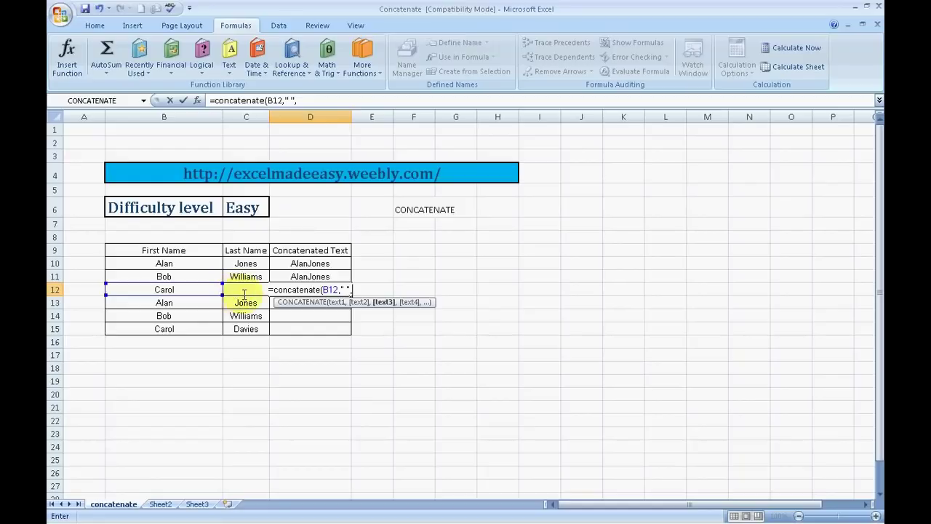
{"action": "type", "text": ","}
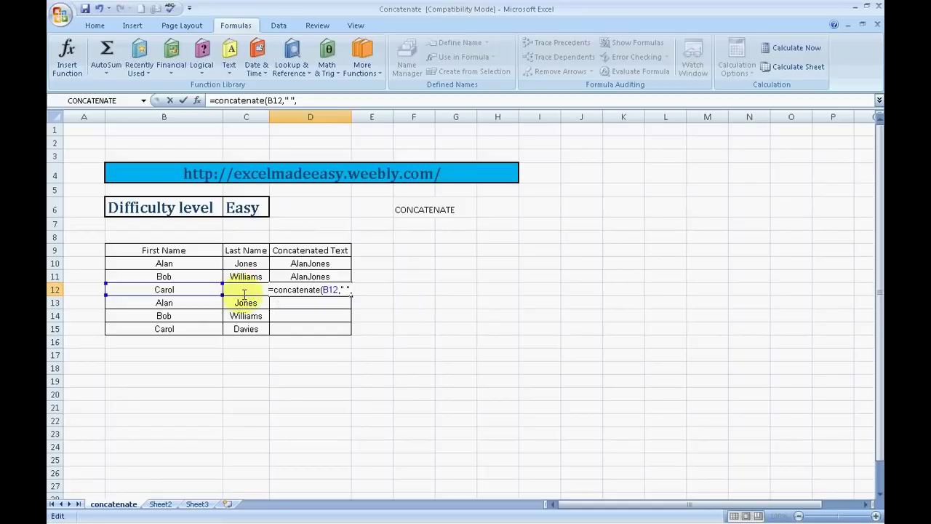
{"action": "type", "text": "c12"}
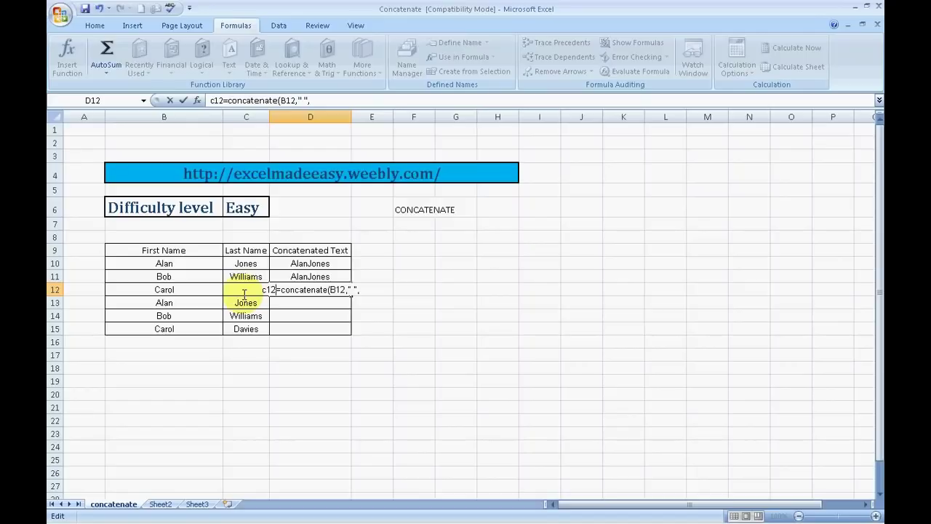
{"action": "key", "text": "BackSpace"}
{"action": "key", "text": "BackSpace"}
{"action": "key", "text": "BackSpace"}
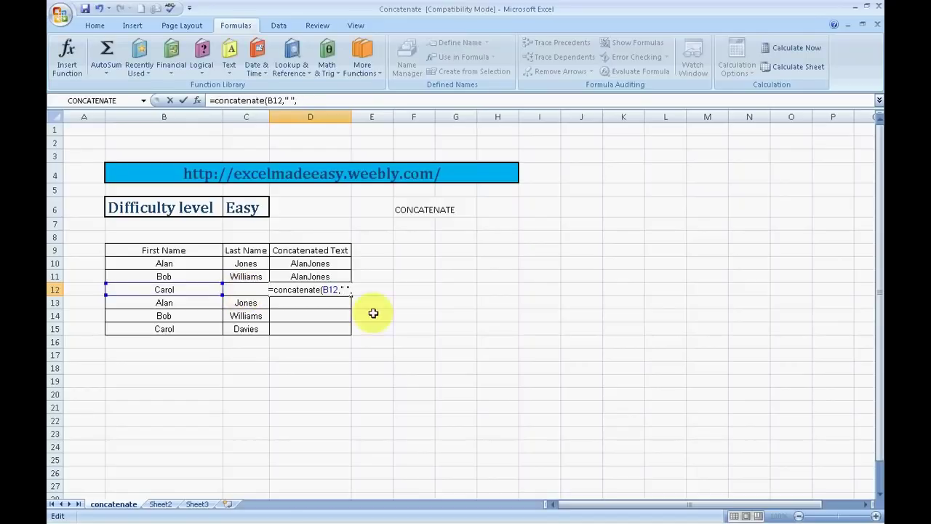
Add C12 as the third argument of the D12 CONCATENATE formula, confirm it and reselect the cell for review
{"action": "left_click", "coordinate": [365, 291]}
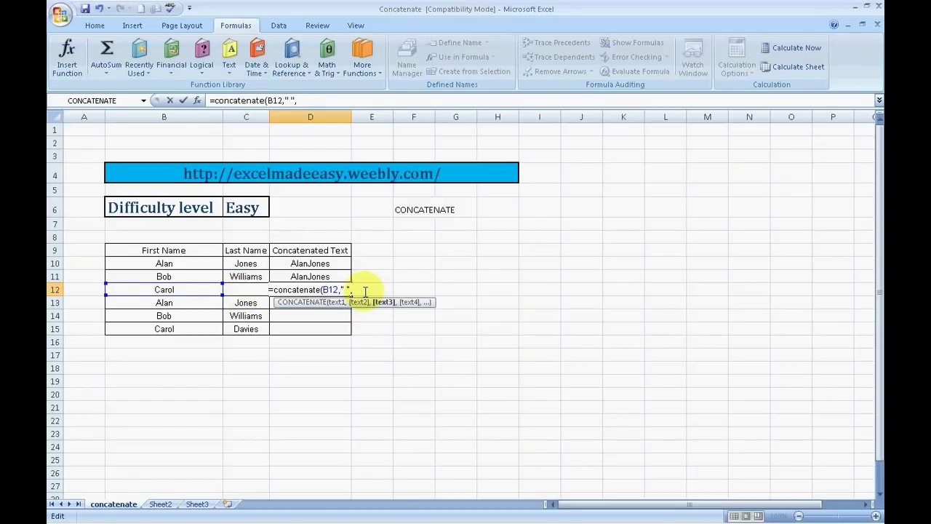
{"action": "type", "text": "c12"}
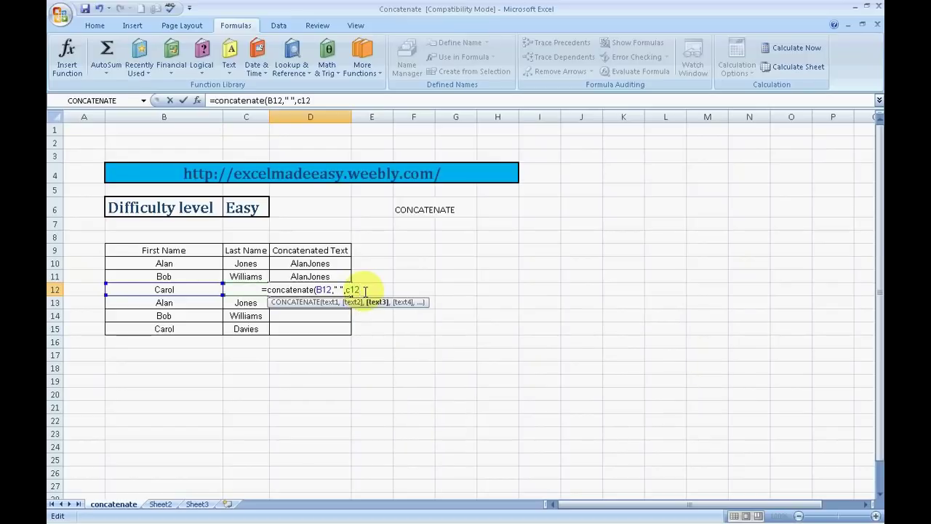
{"action": "type", "text": ")"}
{"action": "key", "text": "Return"}
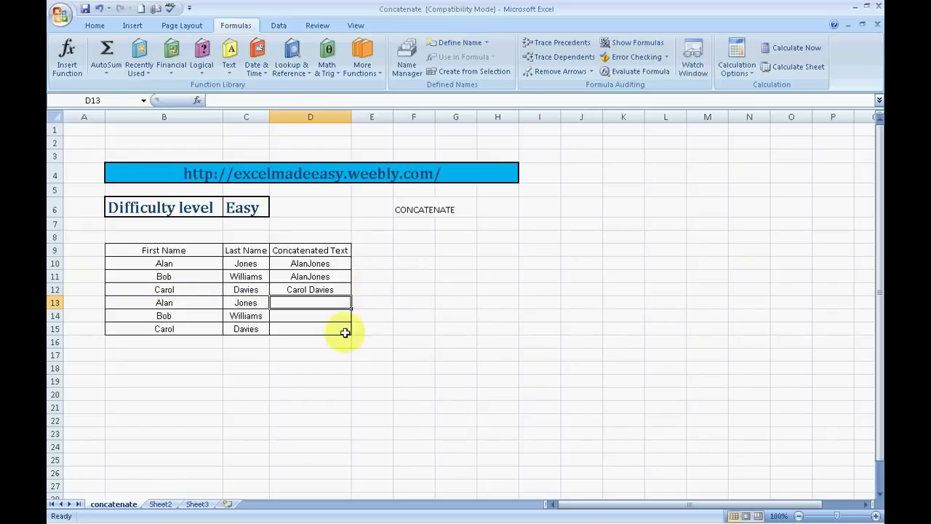
{"action": "left_click", "coordinate": [310, 289]}
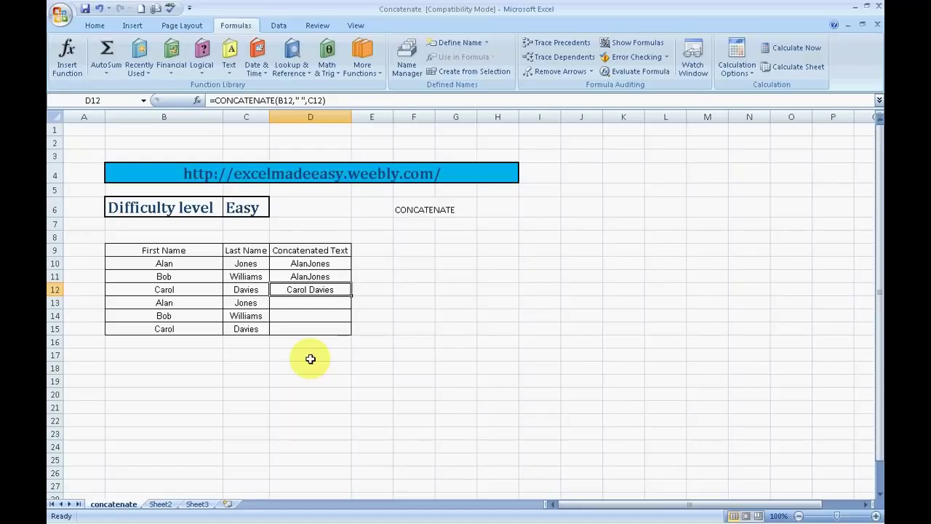
Start a CONCATENATE formula in cell D13 with B13 and a quoted comma "," as its first two arguments
{"action": "key", "text": "Down"}
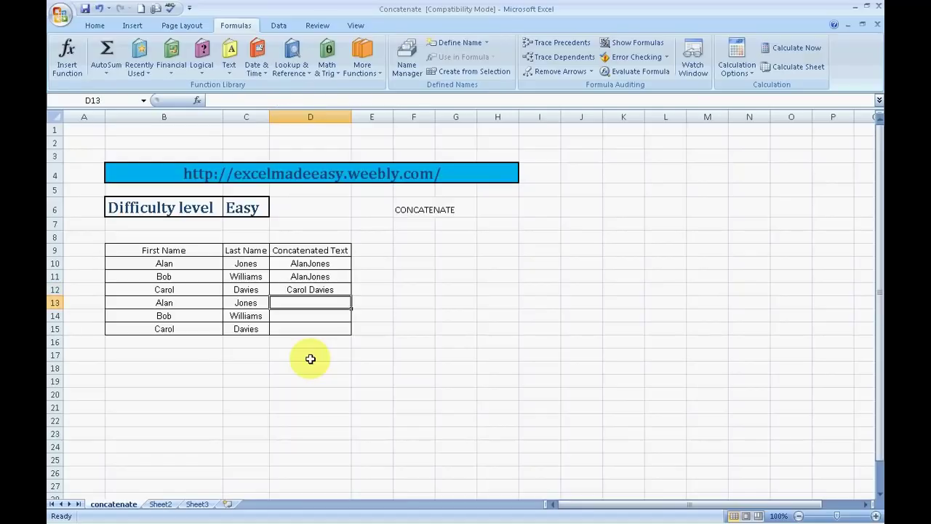
{"action": "type", "text": "=con"}
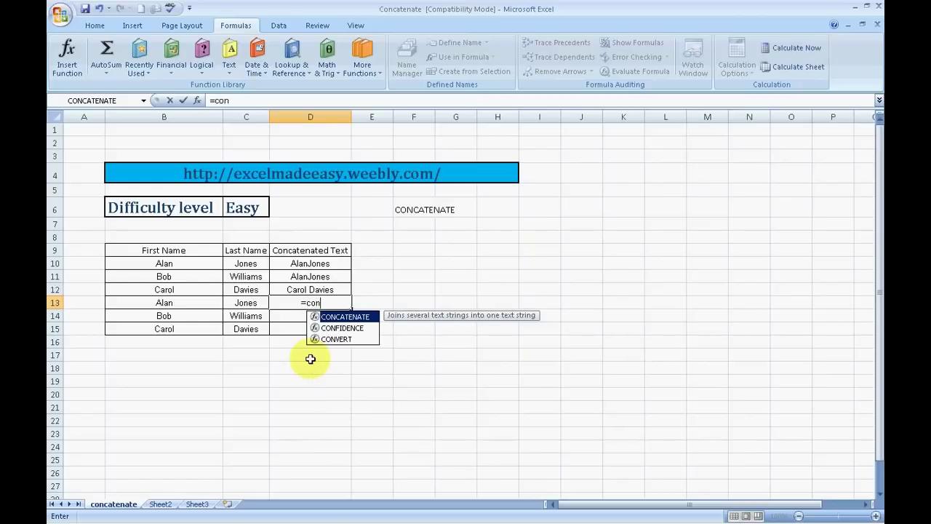
{"action": "key", "text": "Tab"}
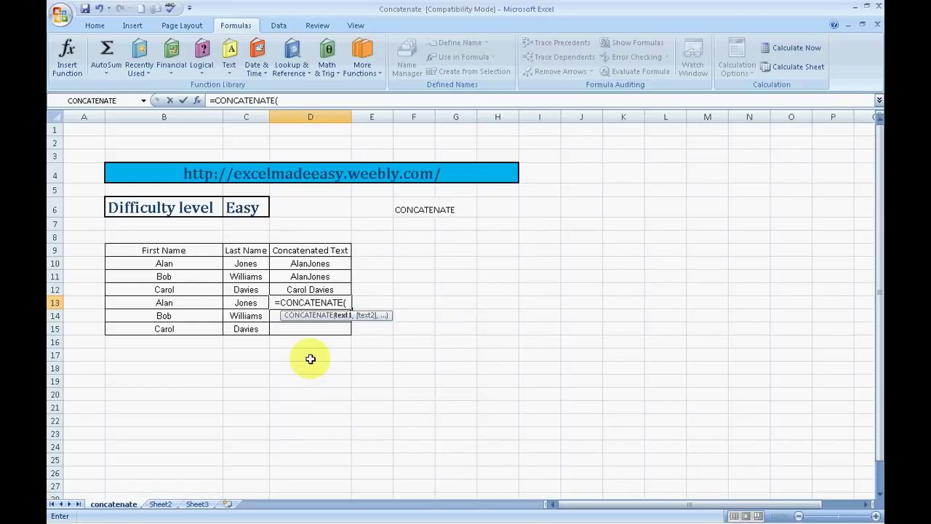
{"action": "left_click", "coordinate": [187, 301]}
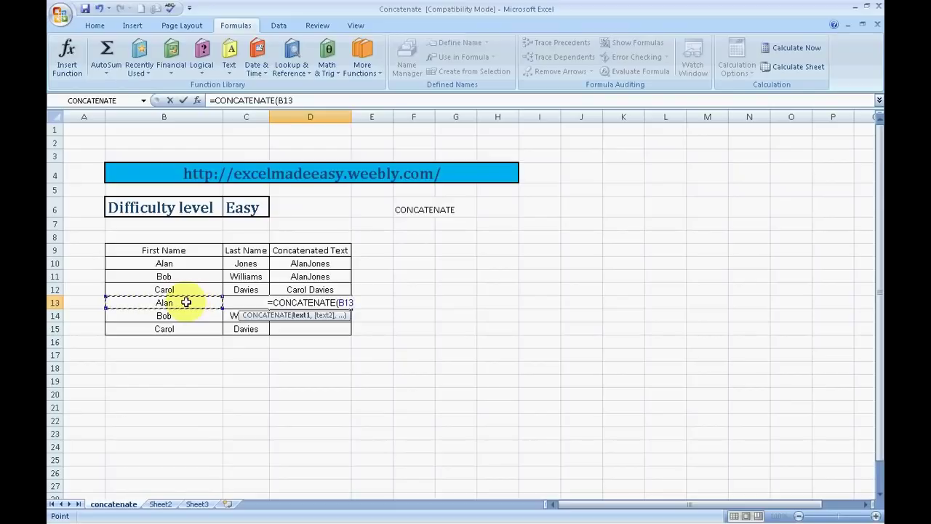
{"action": "type", "text": ","}
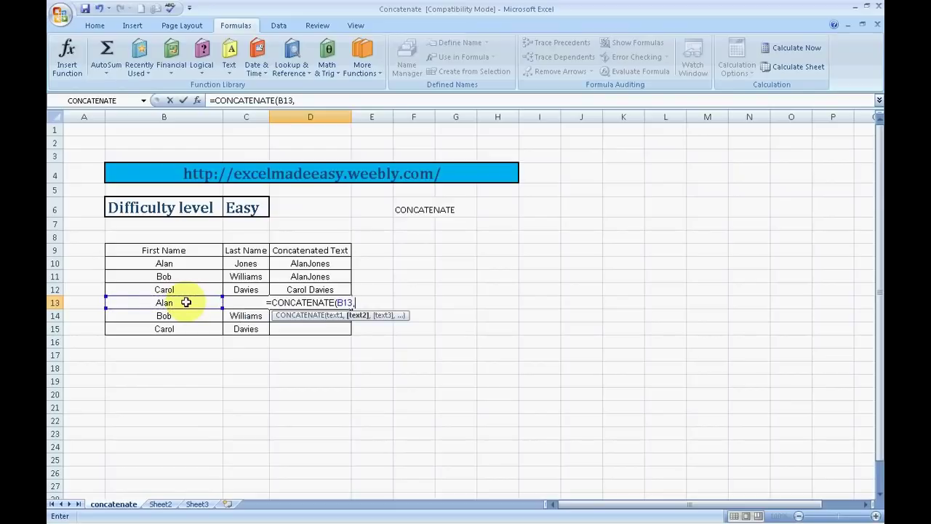
{"action": "type", "text": "\""}
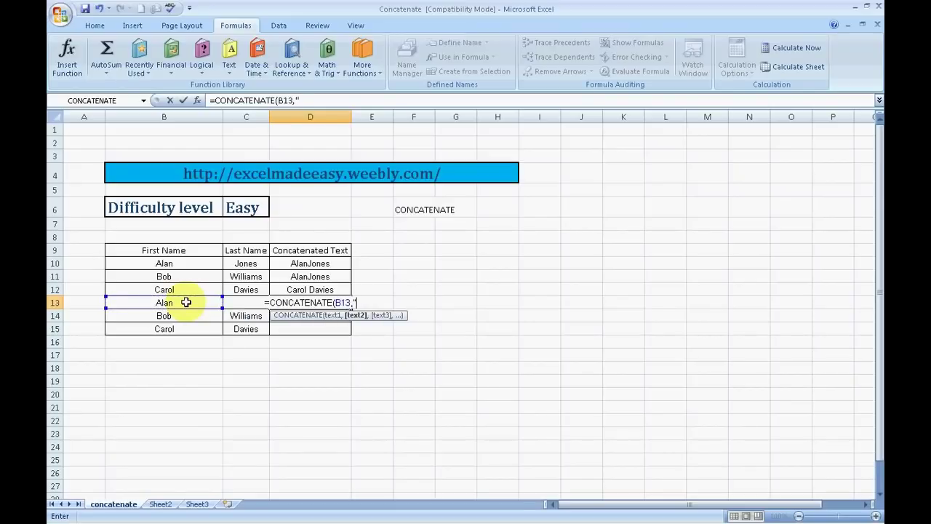
{"action": "type", "text": ","}
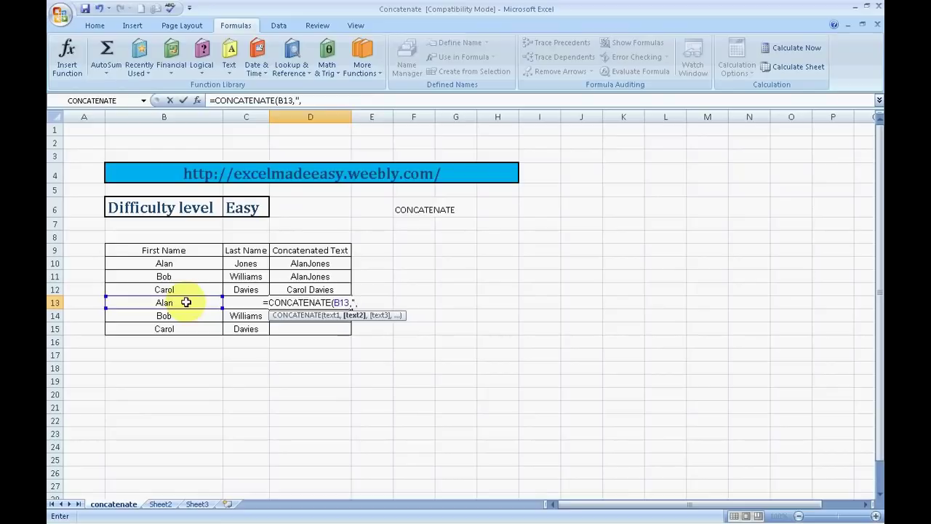
{"action": "type", "text": "\""}
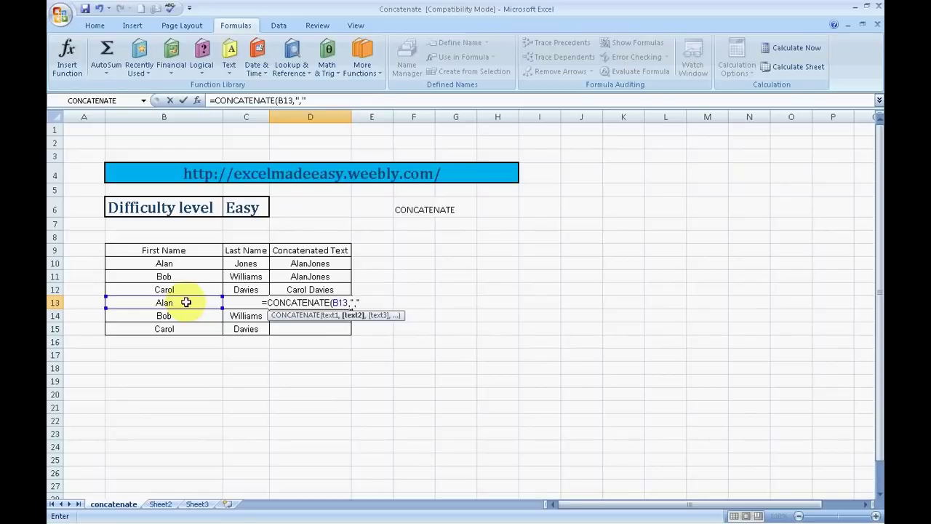
Add C13 as the third argument of the D13 CONCATENATE formula, confirm it and reselect the cell for review
{"action": "type", "text": ","}
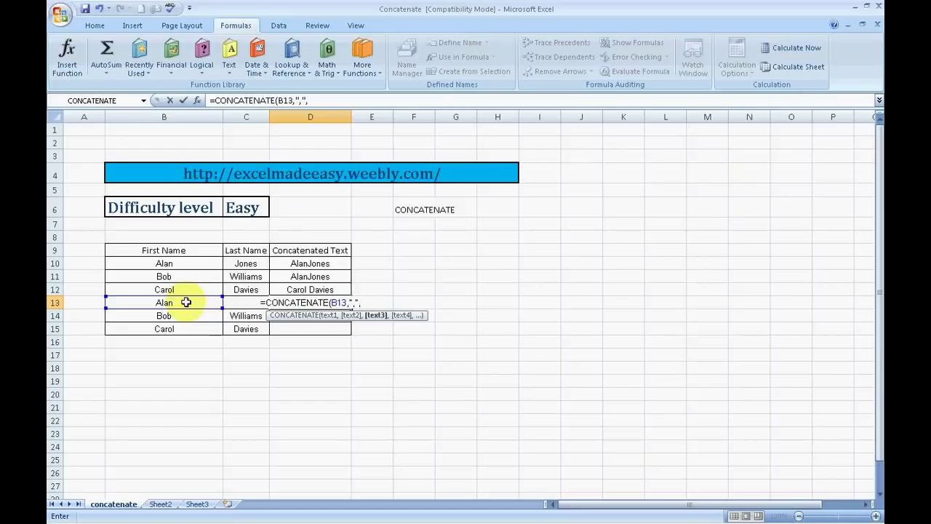
{"action": "type", "text": "c1"}
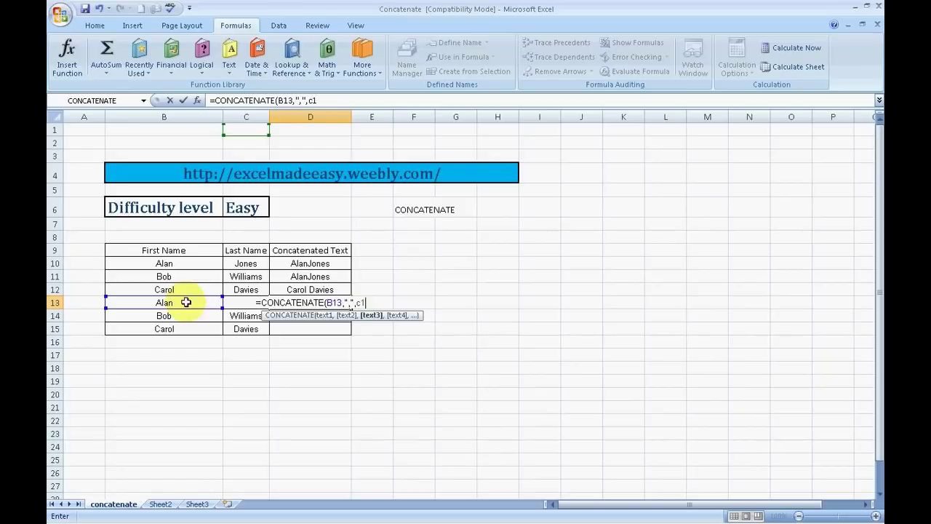
{"action": "type", "text": "3"}
{"action": "key", "text": "Return"}
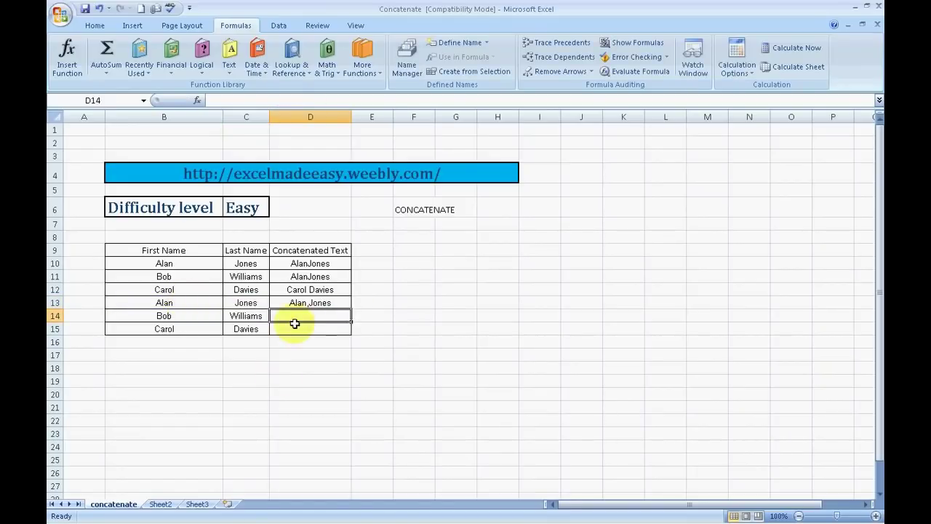
{"action": "left_click", "coordinate": [309, 306]}
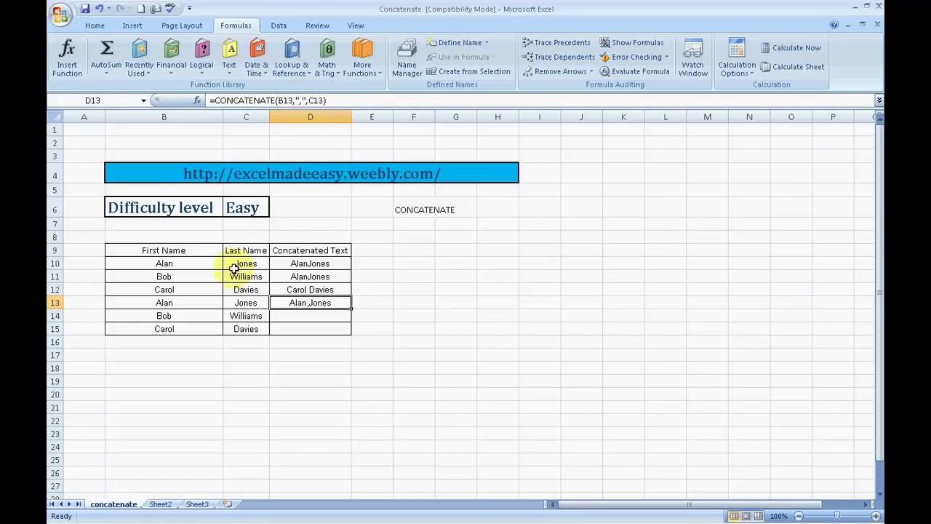
Start a CONCATENATE formula in cell D14 with C14 and a quoted comma "," as its first two arguments
{"action": "left_click", "coordinate": [400, 311]}
{"action": "key", "text": "Left"}
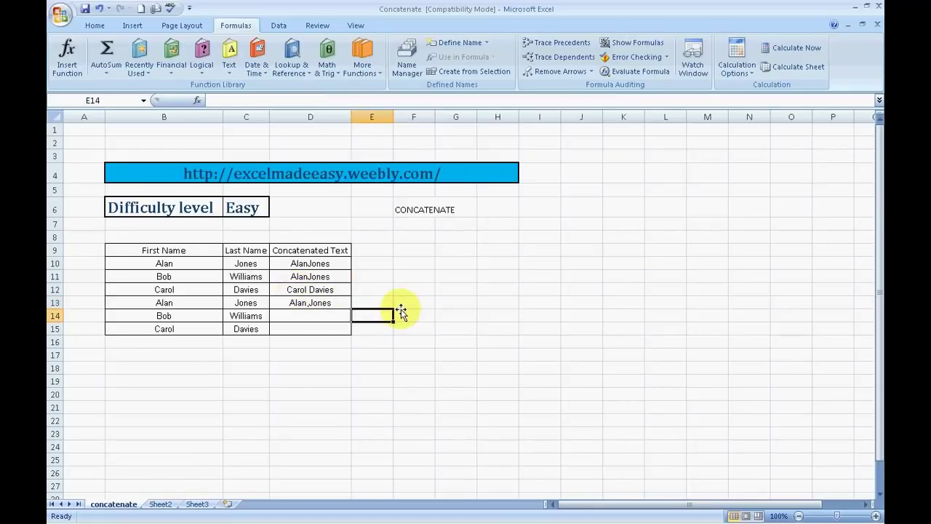
{"action": "key", "text": "Left"}
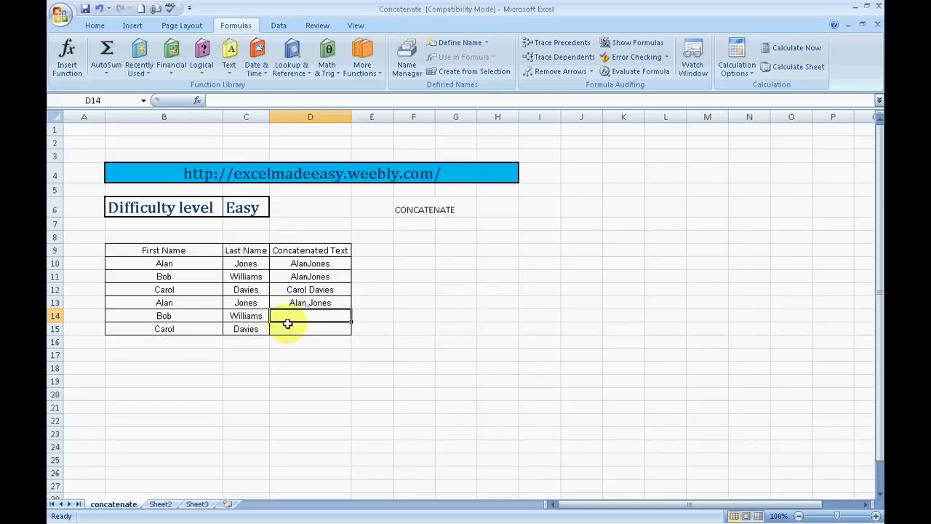
{"action": "type", "text": "=conca"}
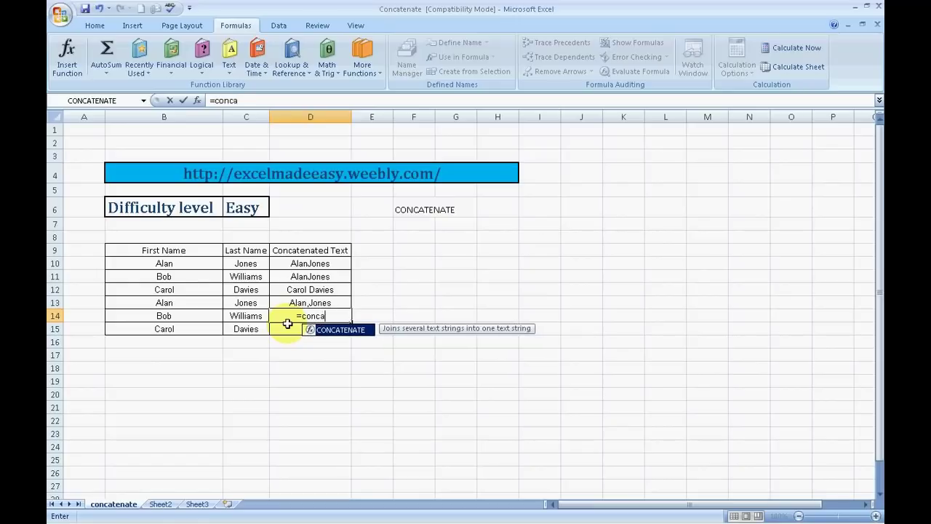
{"action": "key", "text": "Tab"}
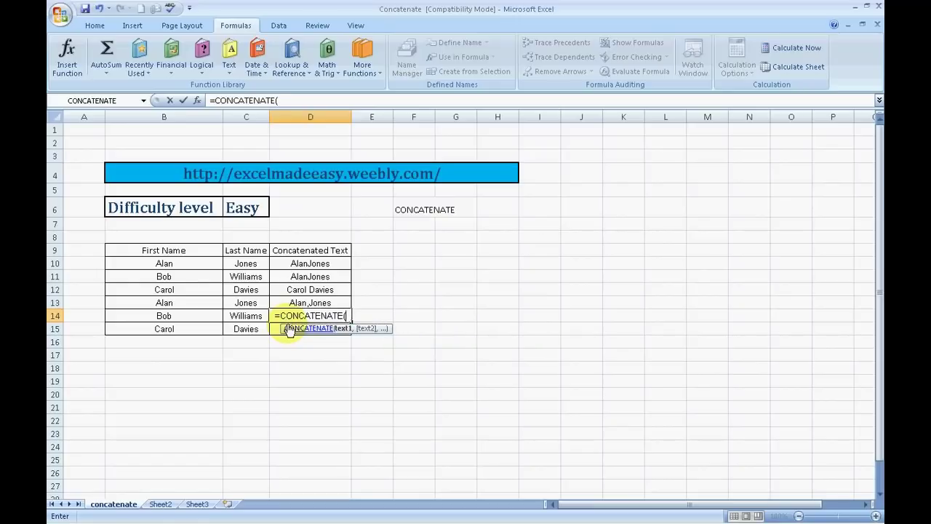
{"action": "left_click", "coordinate": [262, 315]}
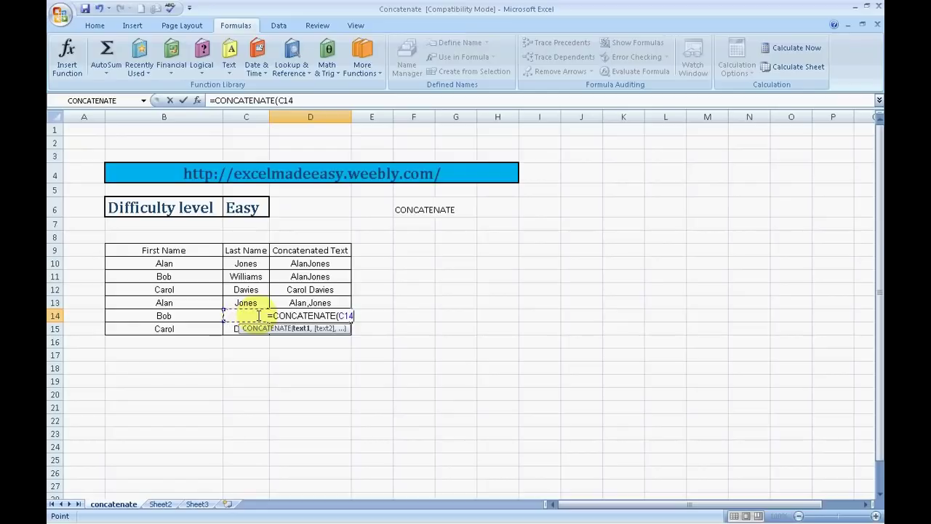
{"action": "type", "text": ","}
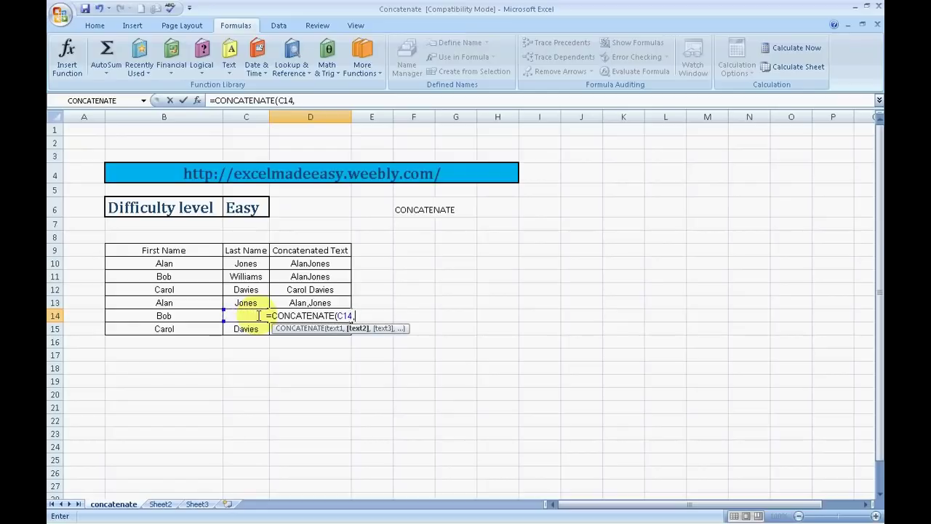
{"action": "type", "text": "\""}
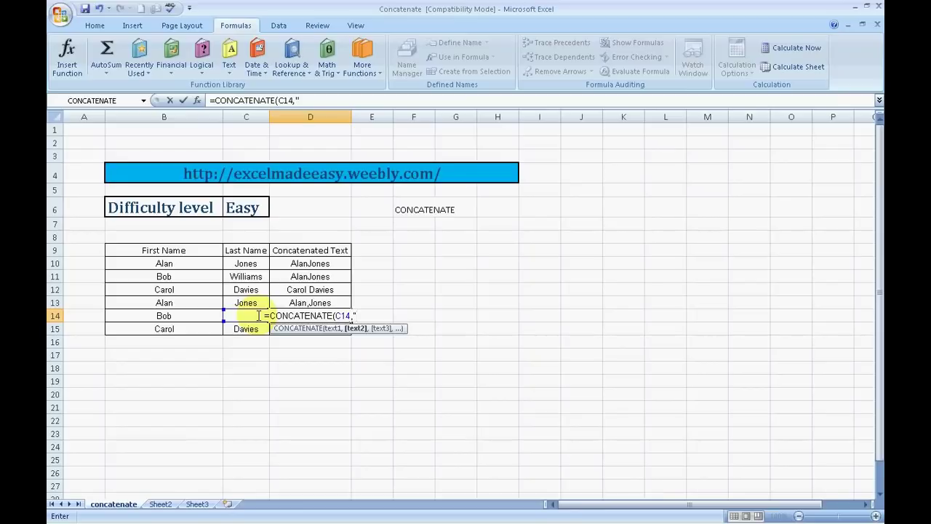
{"action": "type", "text": ","}
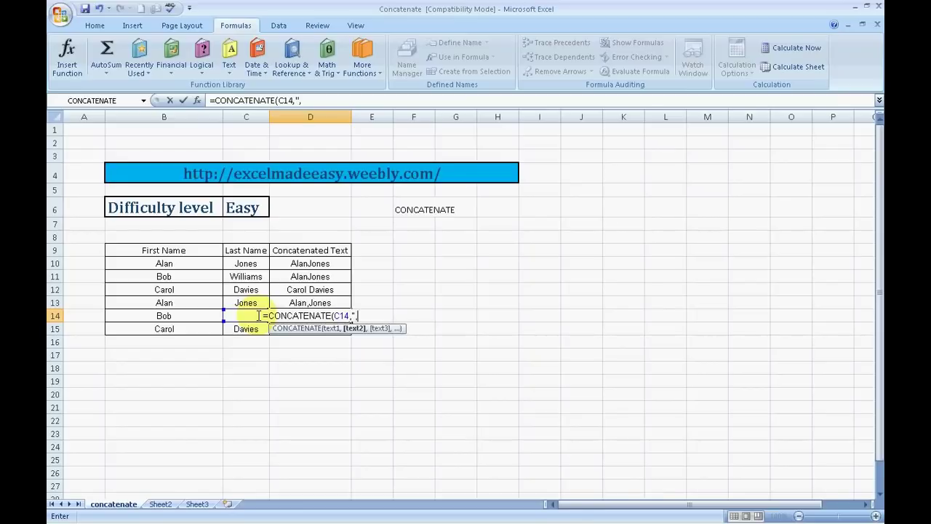
{"action": "type", "text": "\""}
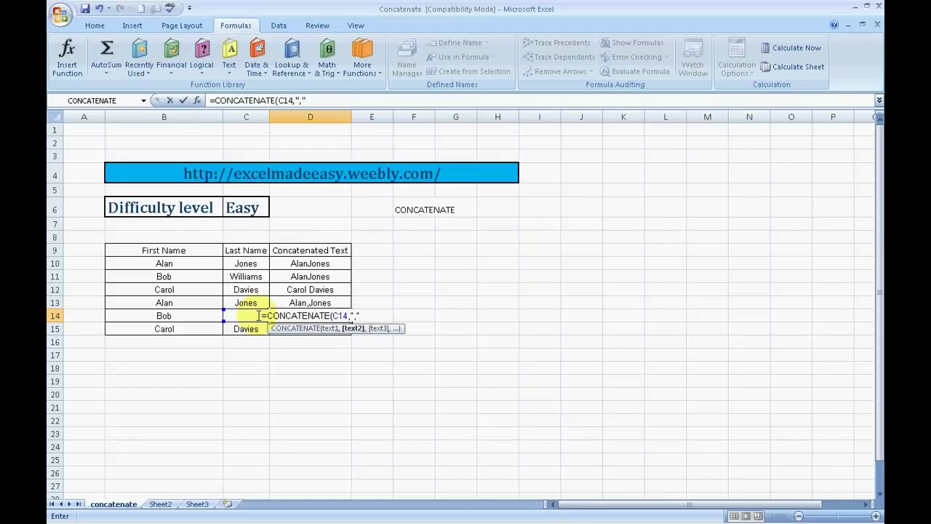
Add B14 as the third argument of the D14 CONCATENATE formula, close the parenthesis and confirm it
{"action": "type", "text": ","}
{"action": "left_click", "coordinate": [198, 313]}
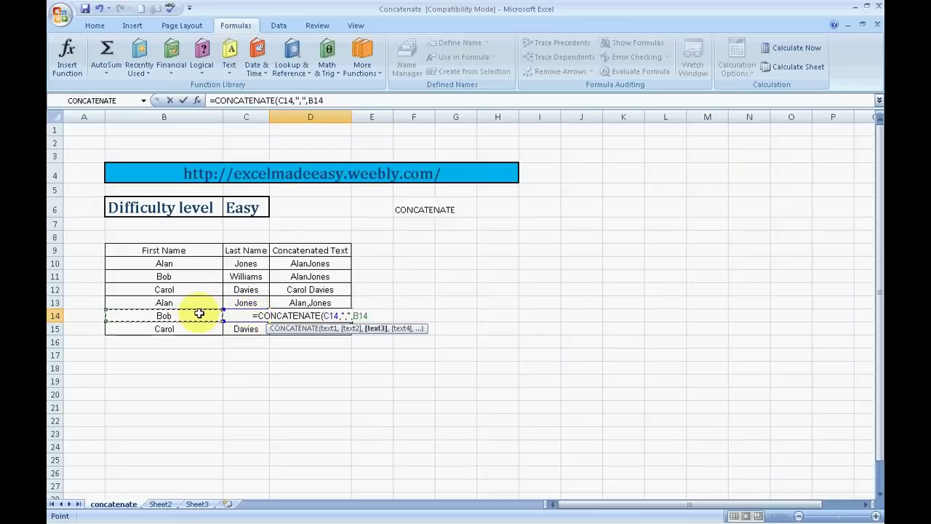
{"action": "type", "text": ")"}
{"action": "key", "text": "Return"}
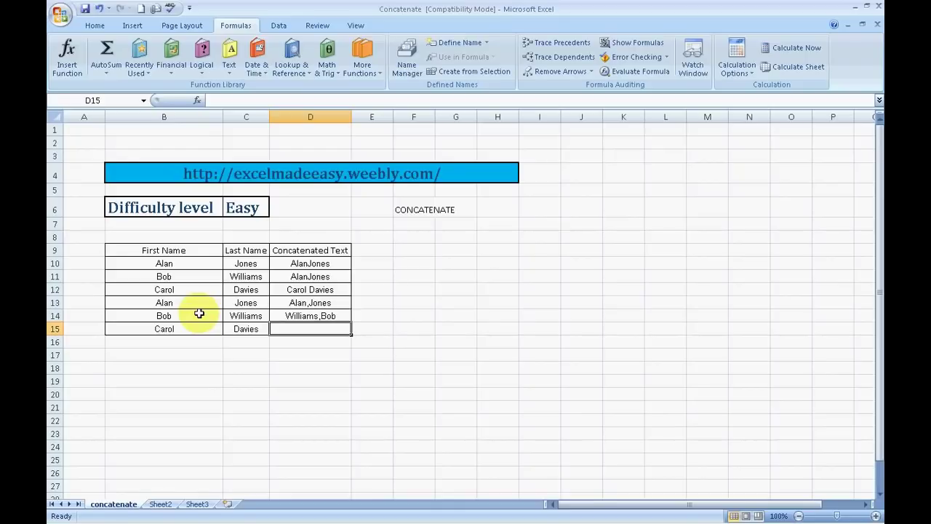
Copy the last-name-first CONCATENATE formula from D14 into D15 and clear the copy marquee
{"action": "key", "text": "Up"}
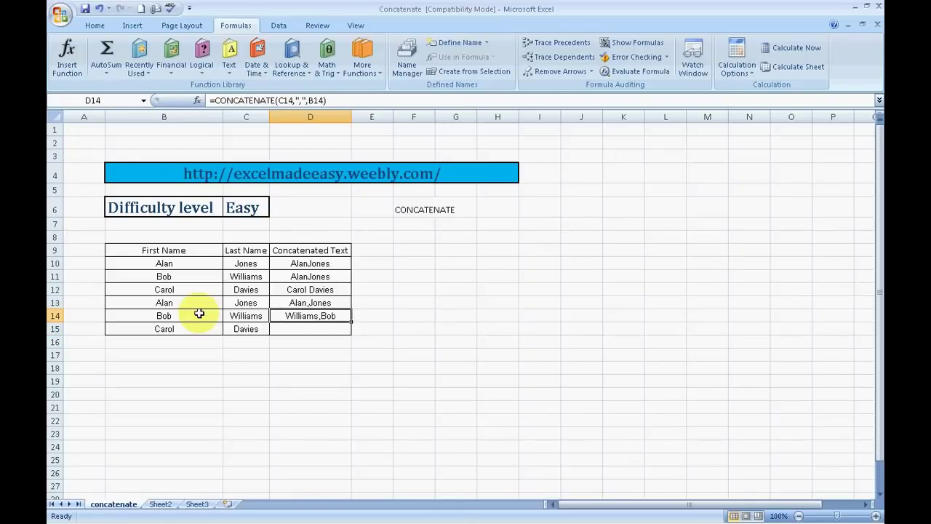
{"action": "key", "text": "ctrl+c"}
{"action": "key", "text": "Down"}
{"action": "key", "text": "ctrl+v"}
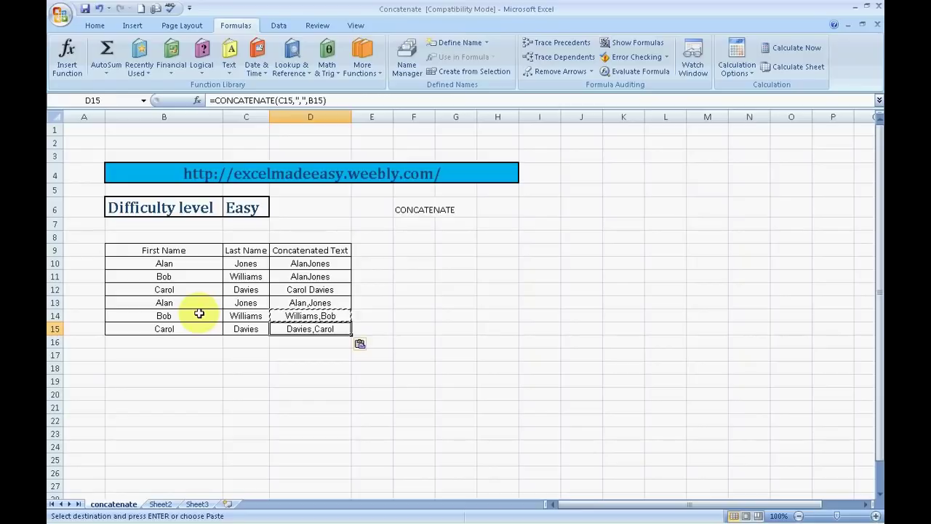
{"action": "key", "text": "Escape"}
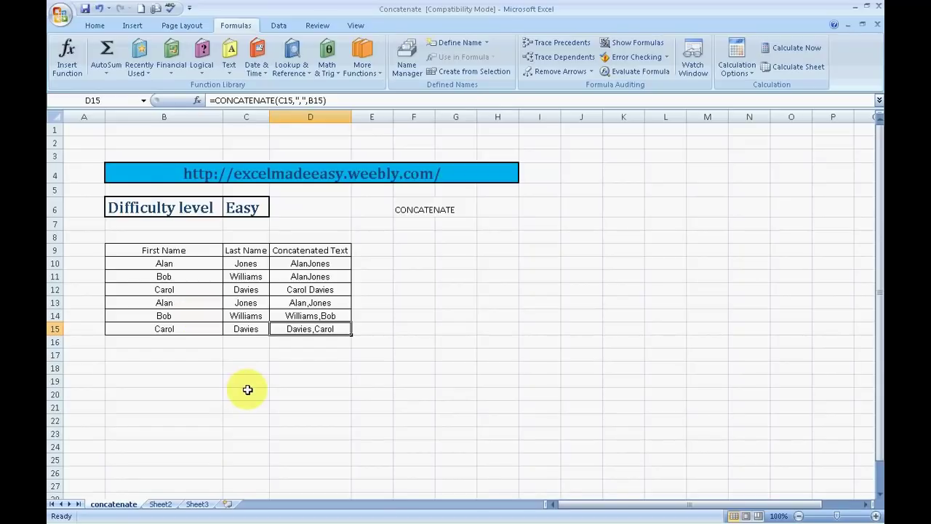
Switch to the Excel Made Easy website in Firefox and show the playlist thumbnails of the English and Hindi video players
{"action": "left_click", "coordinate": [97, 515]}
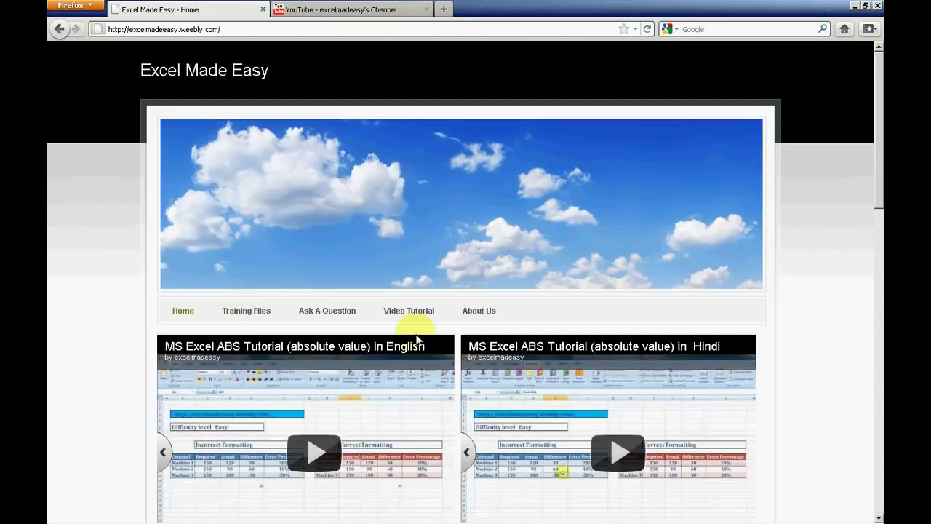
{"action": "left_click_drag", "start_coordinate": [875, 167], "coordinate": [879, 212]}
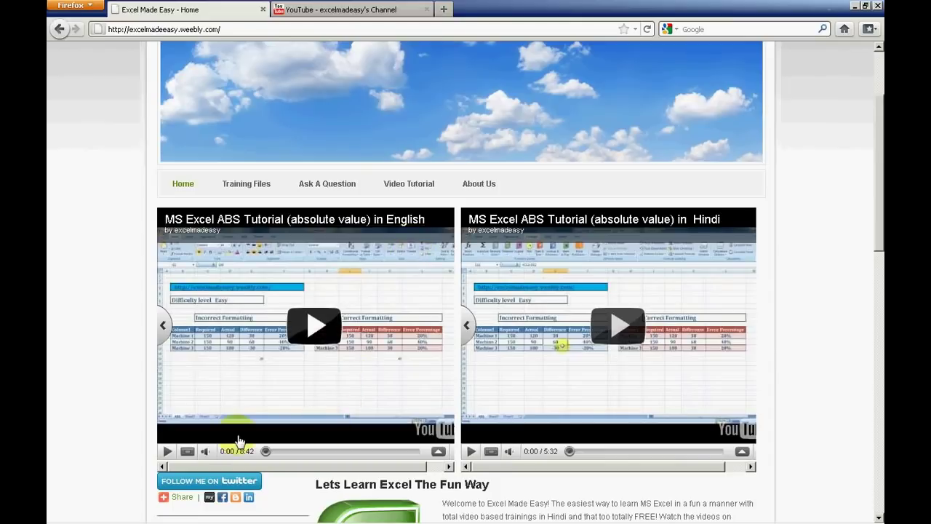
{"action": "left_click", "coordinate": [189, 453]}
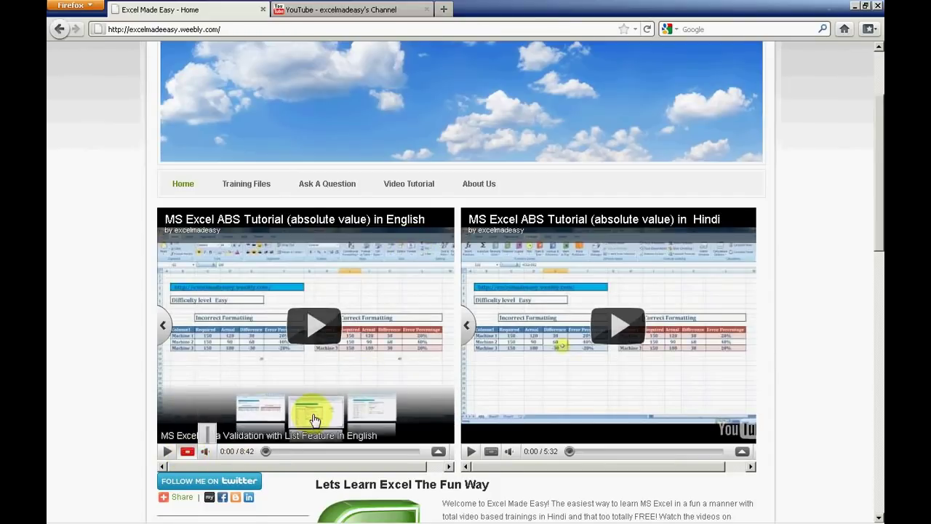
{"action": "left_click", "coordinate": [492, 449]}
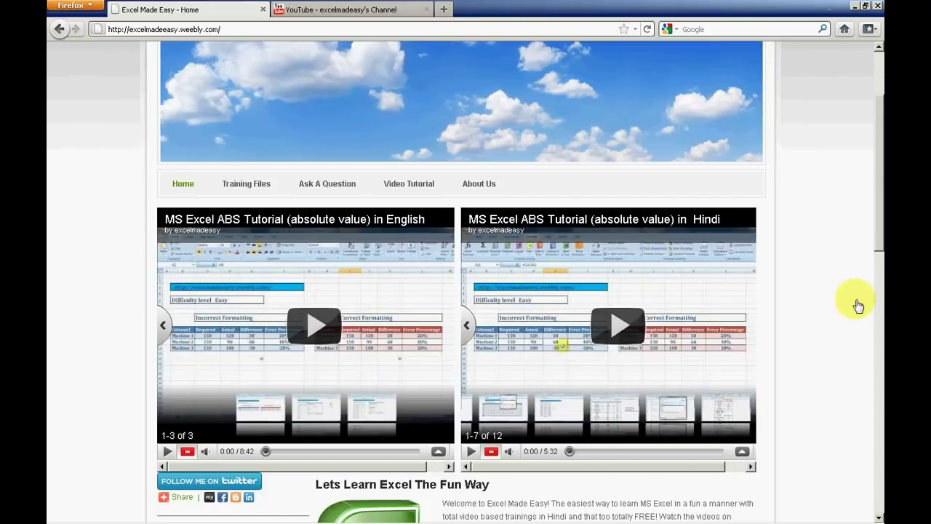
Look through the rest of the Excel Made Easy home page, including its links list and Facebook box
{"action": "scroll", "coordinate": [871, 253], "scroll_direction": "down", "scroll_amount": 3}
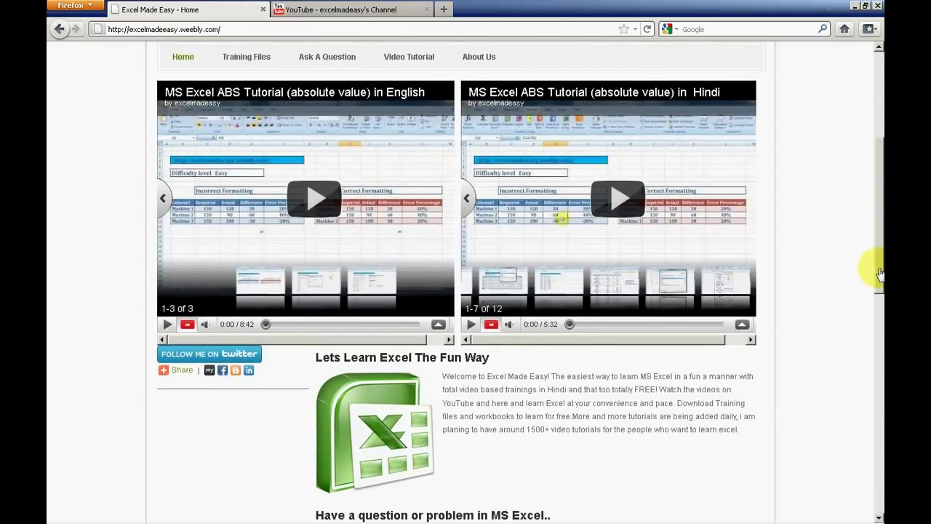
{"action": "left_click_drag", "start_coordinate": [879, 272], "coordinate": [877, 435]}
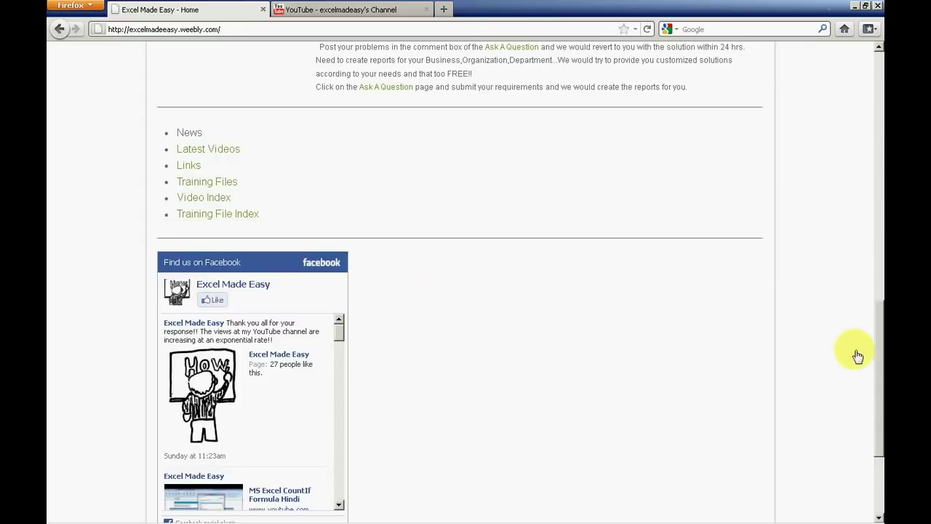
{"action": "left_click_drag", "start_coordinate": [876, 363], "coordinate": [877, 141]}
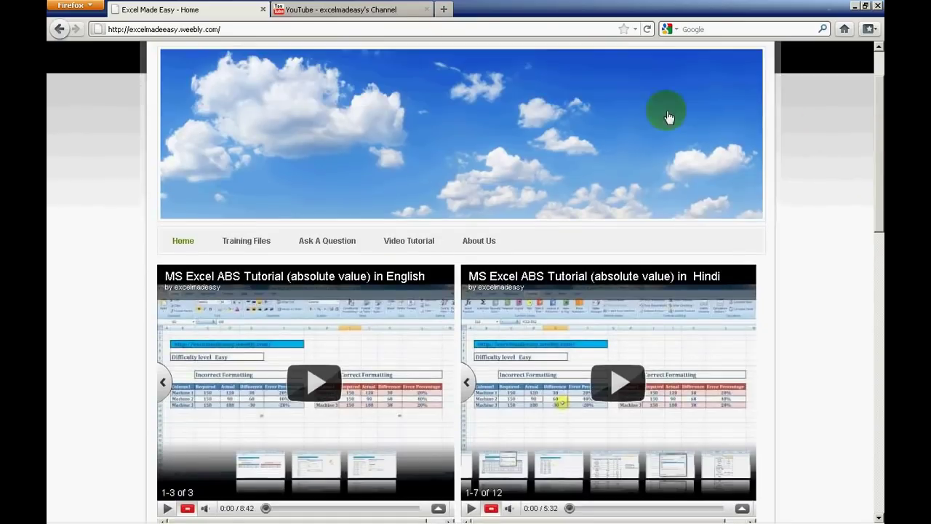
Open the excelmadeeasy YouTube channel page and look through its video list, description, profile and comments sections
{"action": "left_click", "coordinate": [334, 9]}
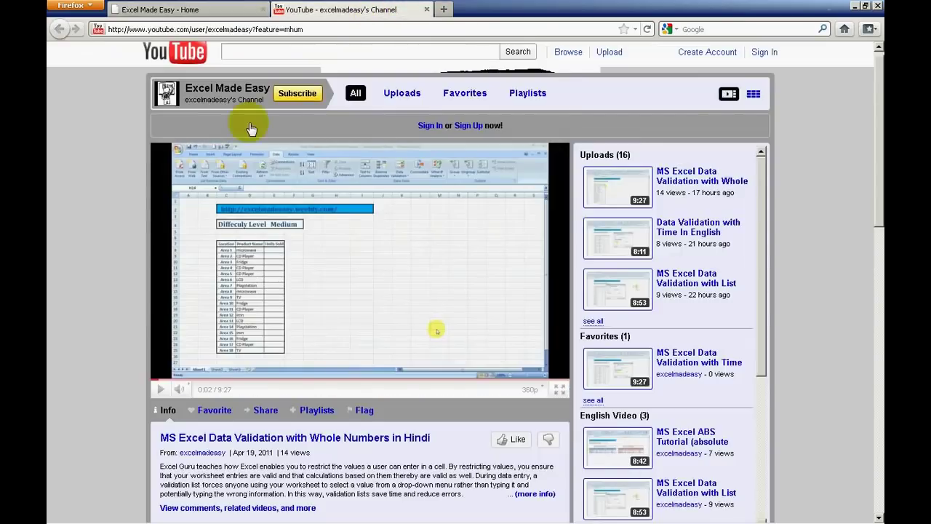
{"action": "left_click", "coordinate": [296, 96]}
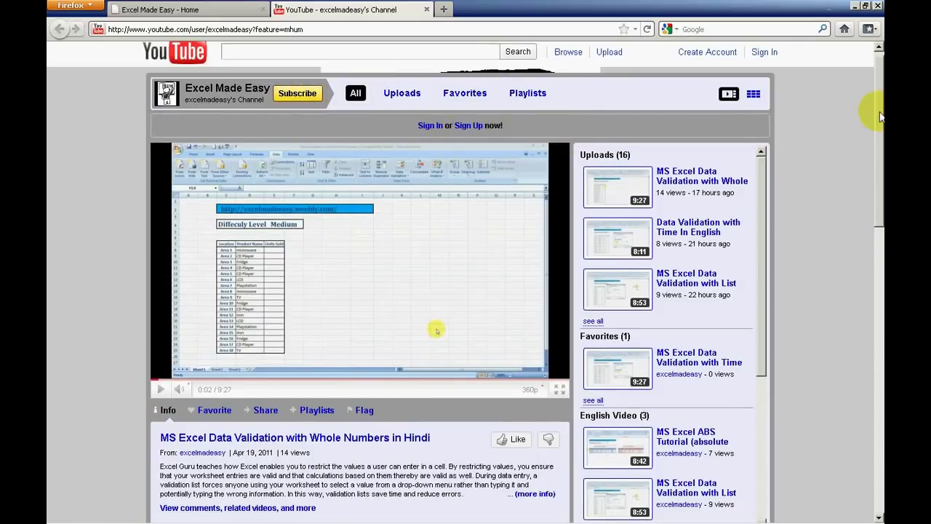
{"action": "scroll", "coordinate": [876, 146], "scroll_direction": "down", "scroll_amount": 3}
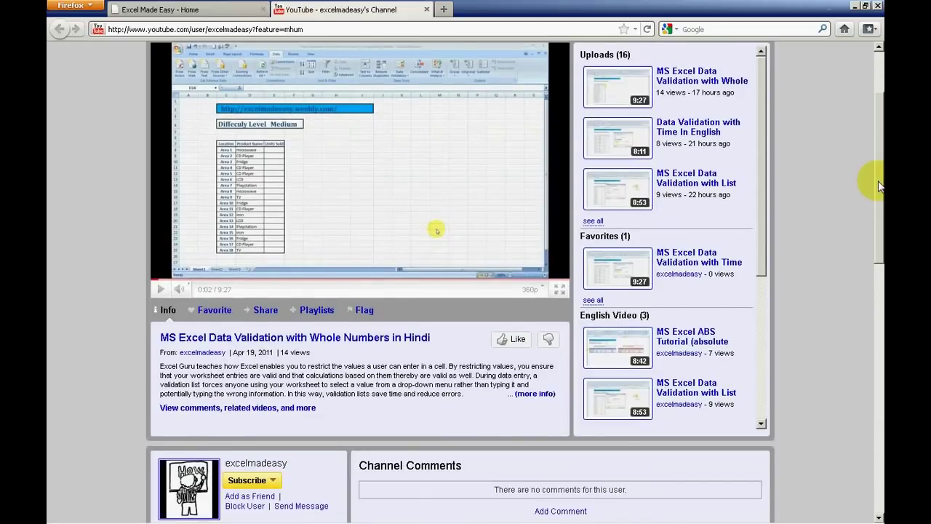
{"action": "scroll", "coordinate": [873, 219], "scroll_direction": "down", "scroll_amount": 3}
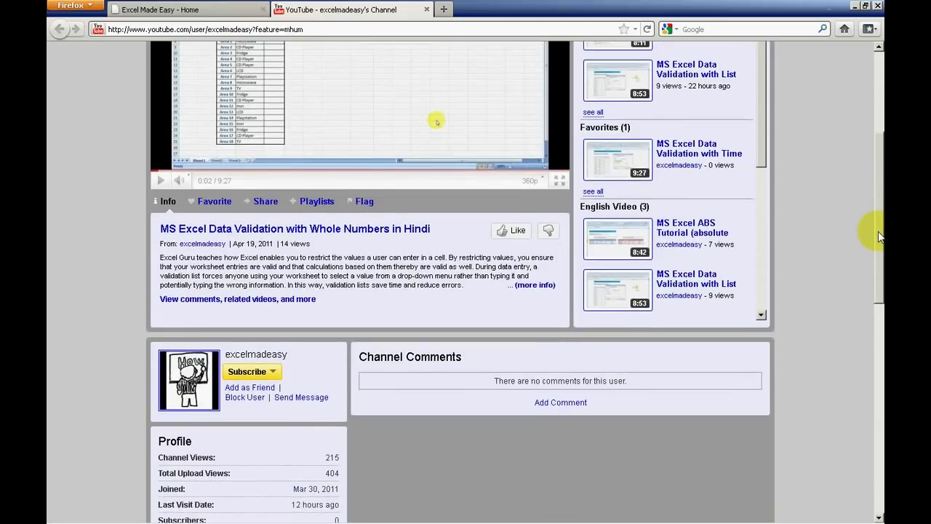
{"action": "scroll", "coordinate": [878, 237], "scroll_direction": "up", "scroll_amount": 6}
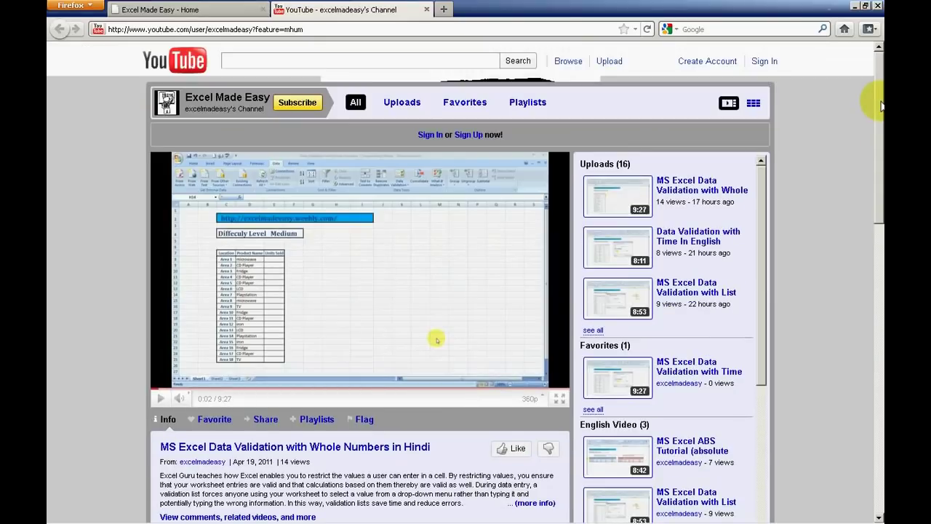
{"action": "mouse_move", "coordinate": [342, 520]}
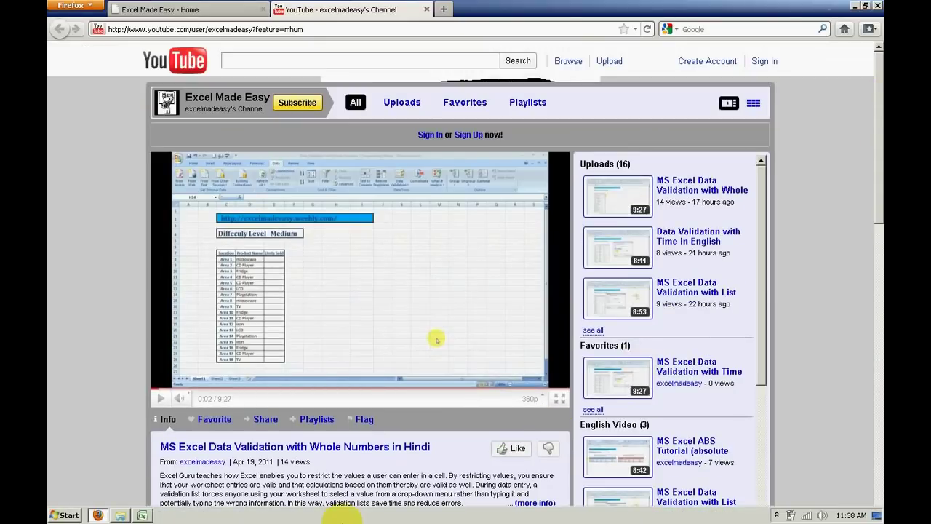
Switch to the Excel workbook If and review the Item Name to Value columns of the unfilled table below the price list
{"action": "left_click", "coordinate": [143, 515]}
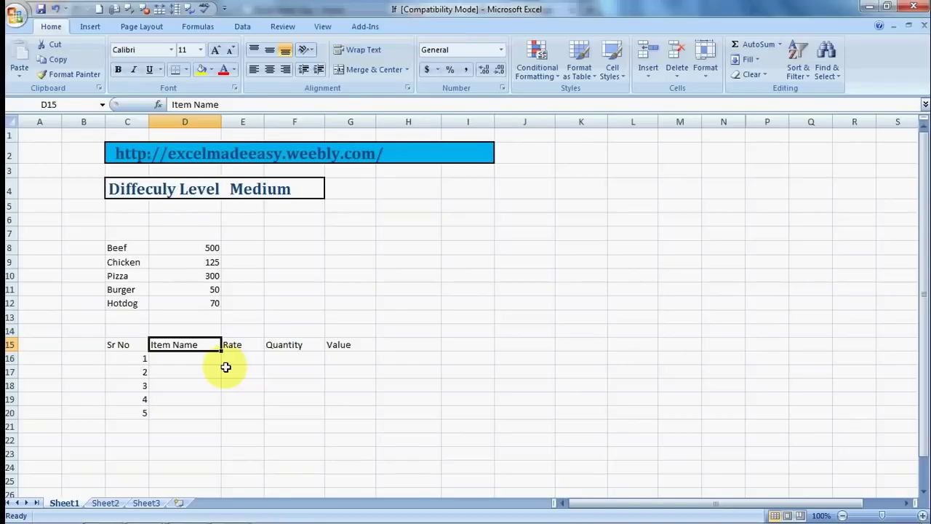
{"action": "key", "text": "Return"}
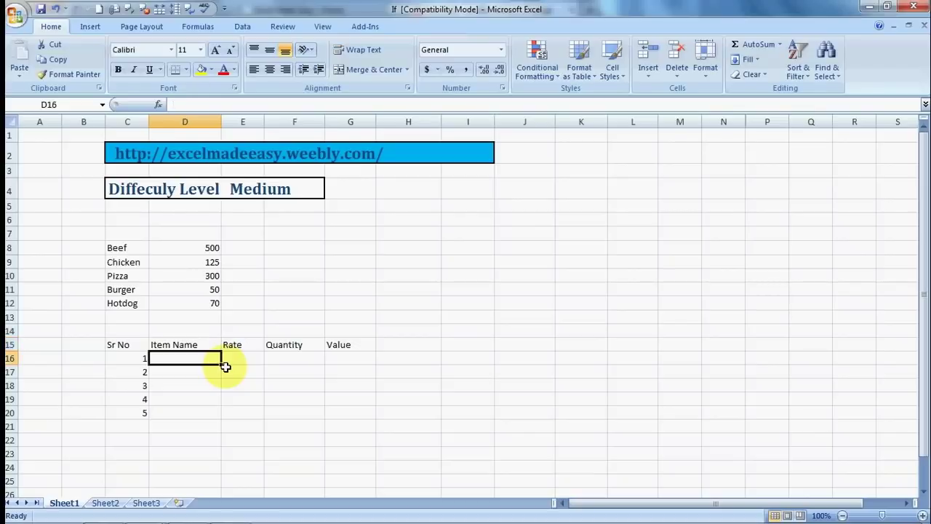
{"action": "key", "text": "Down"}
{"action": "key", "text": "Down"}
{"action": "key", "text": "Down"}
{"action": "key", "text": "Down"}
{"action": "key", "text": "Up"}
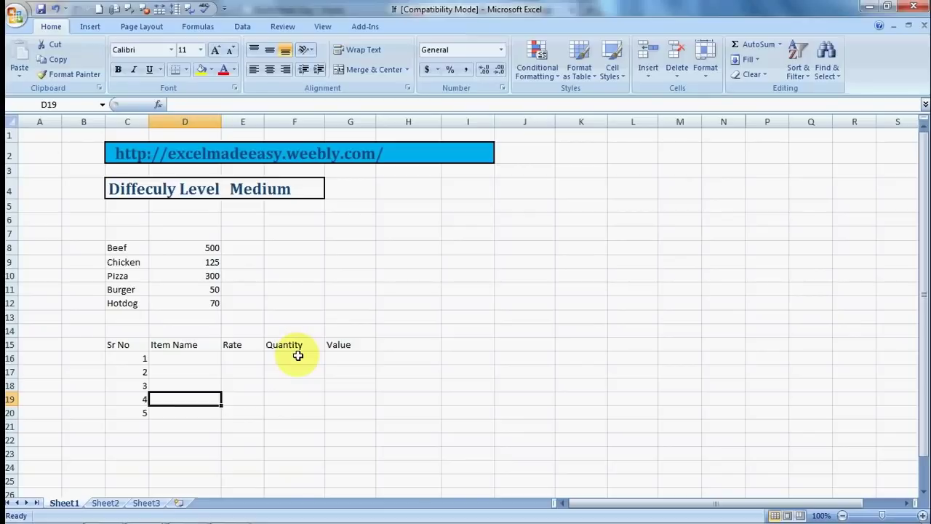
{"action": "left_click", "coordinate": [338, 358]}
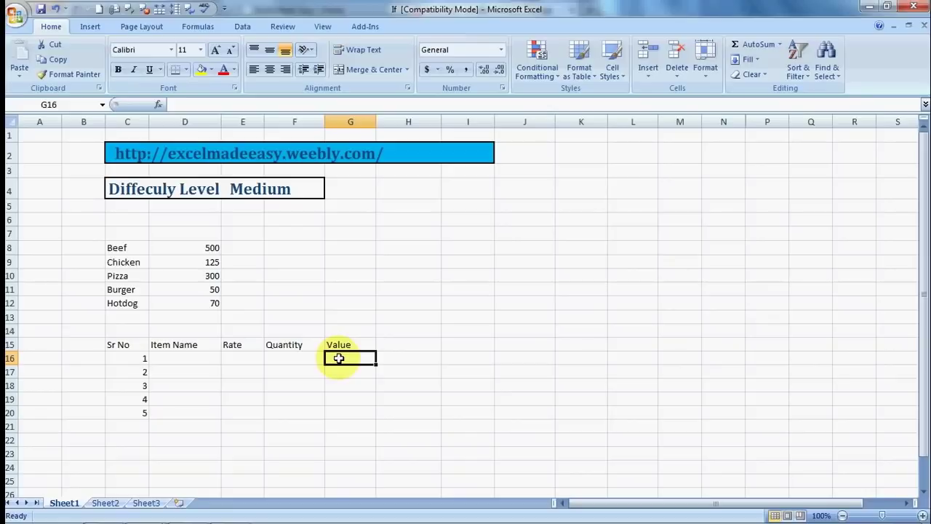
Apply borders to all cells of the Sr No to Value table in C15:G20, with a thick outline
{"action": "key", "text": "Left"}
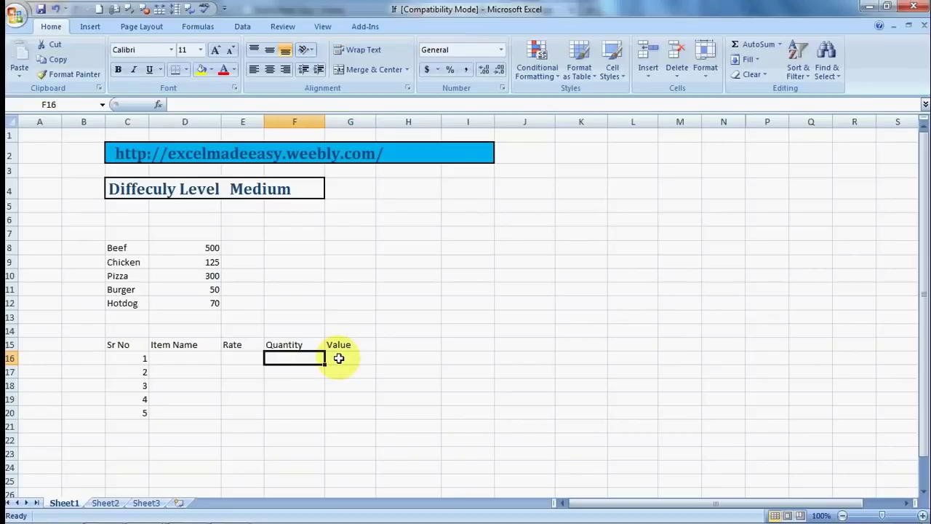
{"action": "key", "text": "Left"}
{"action": "key", "text": "Left"}
{"action": "key", "text": "Left"}
{"action": "key", "text": "Up"}
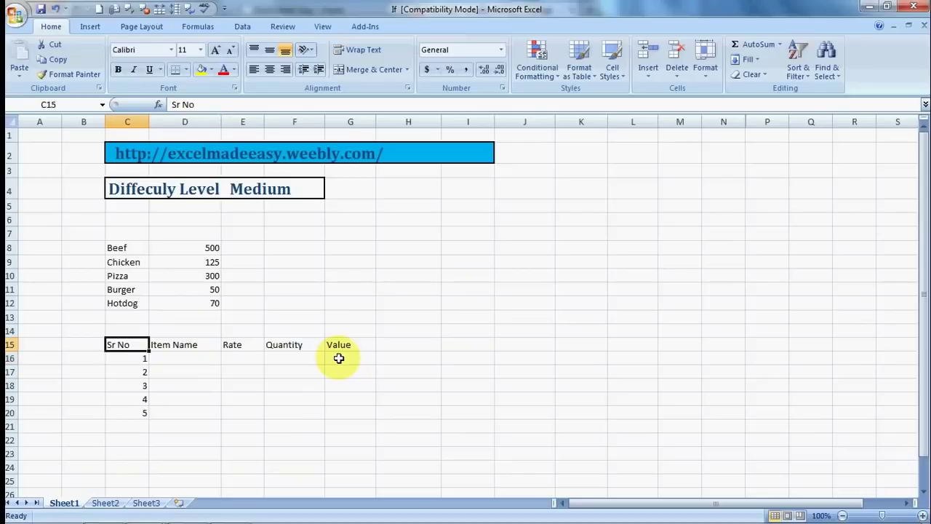
{"action": "key", "text": "shift+Right"}
{"action": "key", "text": "shift+Right"}
{"action": "key", "text": "shift+Right"}
{"action": "key", "text": "shift+Right"}
{"action": "key", "text": "shift+Down"}
{"action": "key", "text": "shift+Down"}
{"action": "key", "text": "shift+Down"}
{"action": "key", "text": "shift+Down"}
{"action": "key", "text": "shift+Down"}
{"action": "key", "text": "shift+Down"}
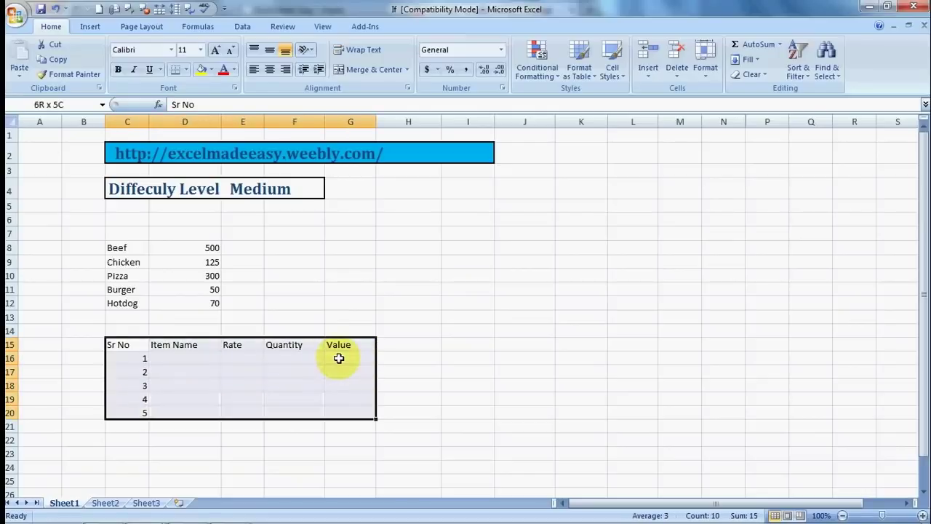
{"action": "key", "text": "shift+Up"}
{"action": "key", "text": "alt+h"}
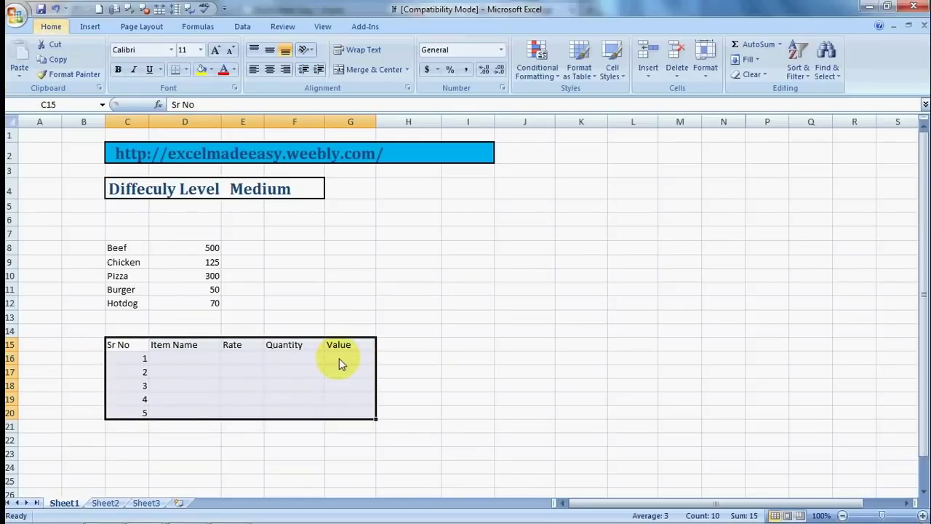
{"action": "key", "text": "b"}
{"action": "key", "text": "a"}
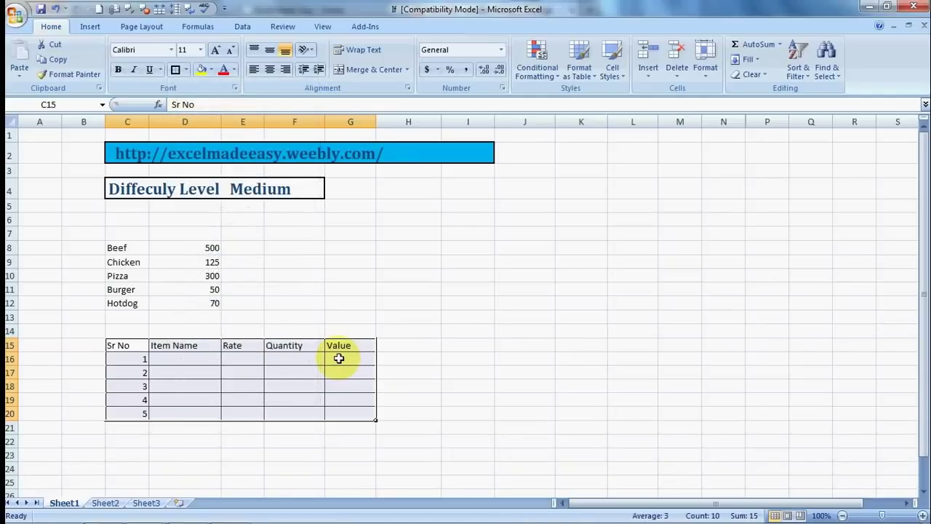
Centre the contents of the bordered table C15:G20 horizontally and deselect it
{"action": "key", "text": "alt+h"}
{"action": "key", "text": "a"}
{"action": "key", "text": "c"}
{"action": "key", "text": "Right"}
{"action": "key", "text": "Right"}
{"action": "key", "text": "Right"}
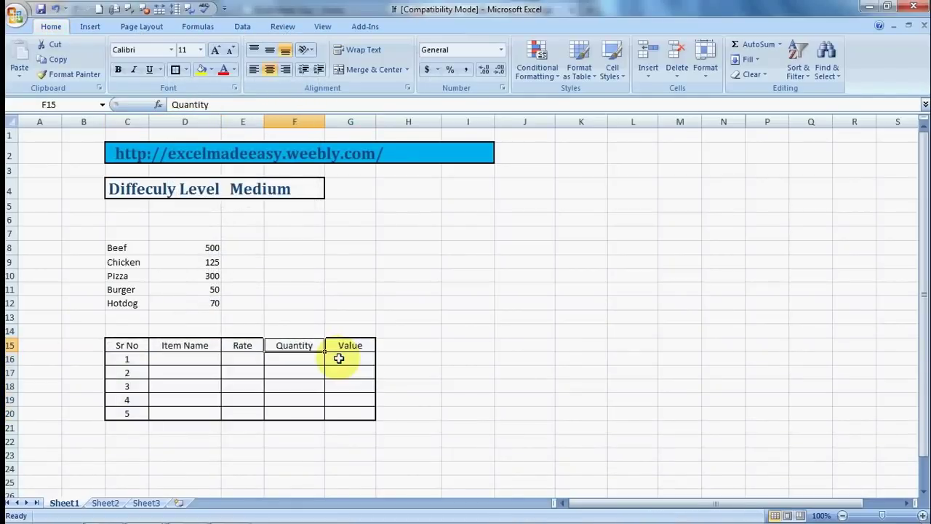
{"action": "key", "text": "Down"}
{"action": "key", "text": "Down"}
{"action": "key", "text": "Down"}
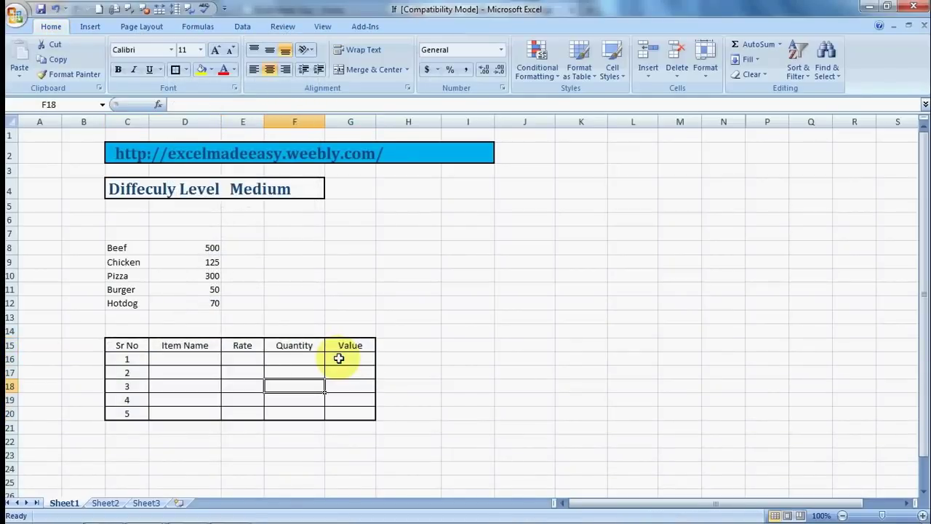
{"action": "left_click", "coordinate": [218, 426]}
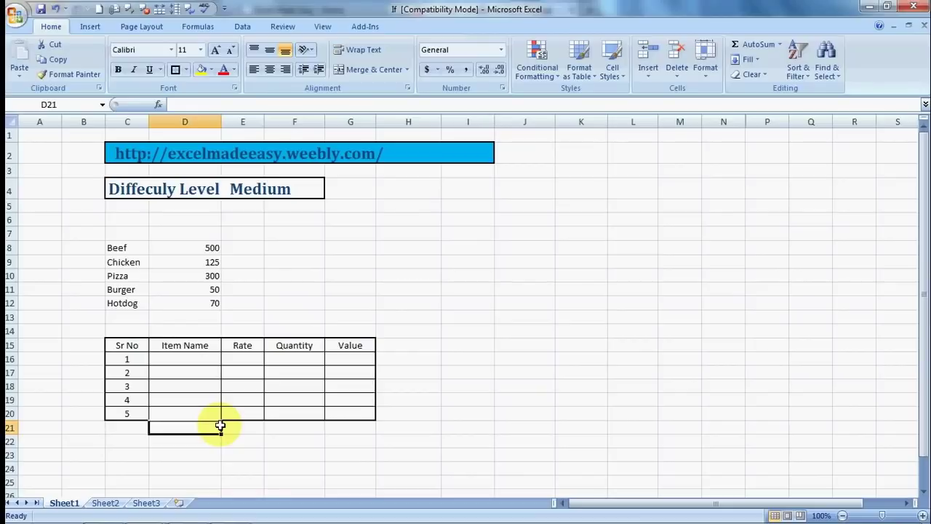
Enter beef as the first item name in D16 and move to the Rate cell E16
{"action": "left_click", "coordinate": [183, 358]}
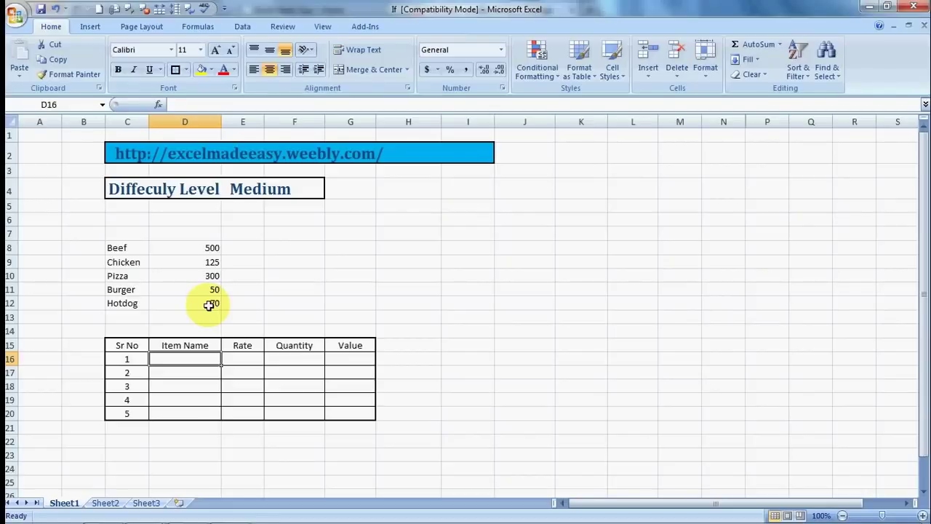
{"action": "type", "text": "beef"}
{"action": "key", "text": "Tab"}
{"action": "key", "text": "Left"}
{"action": "key", "text": "Right"}
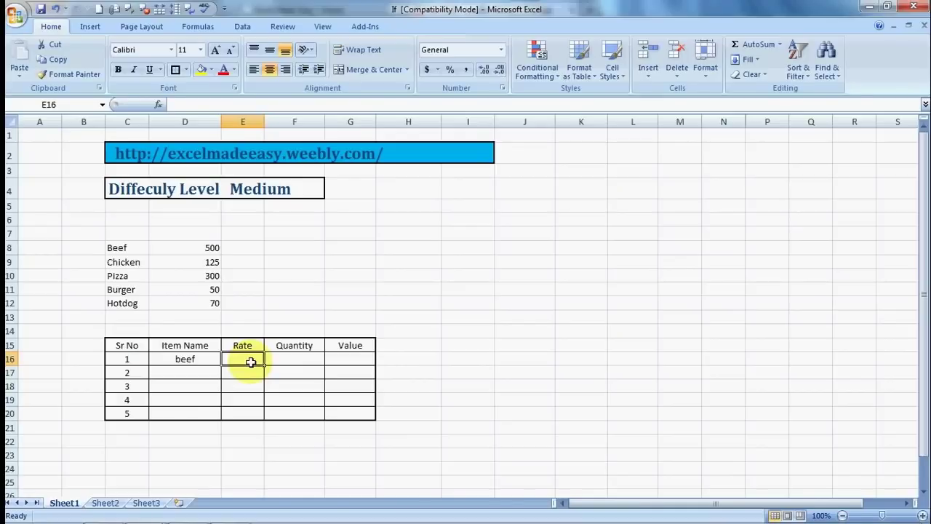
Enter the formula =IF(D16=C8,+D8) in E16 to look up the rate for the first item
{"action": "type", "text": "=if"}
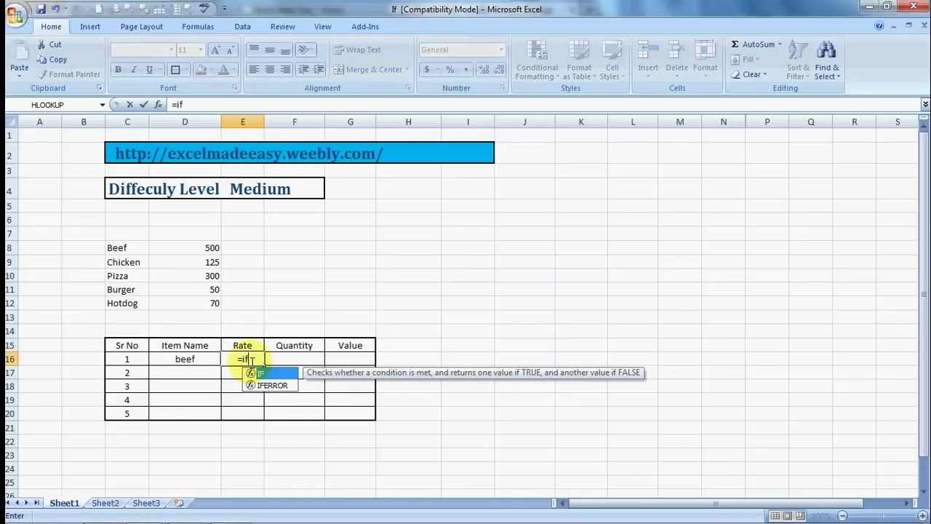
{"action": "type", "text": "("}
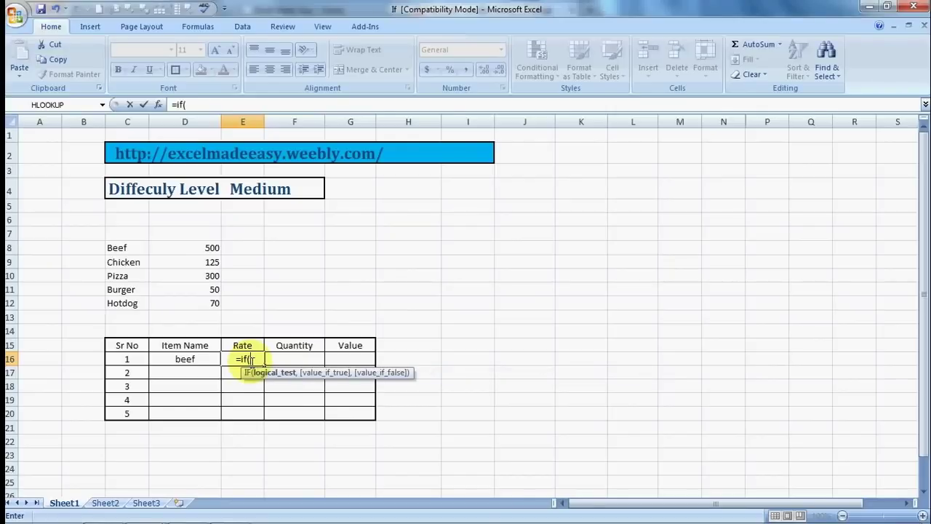
{"action": "key", "text": "Left"}
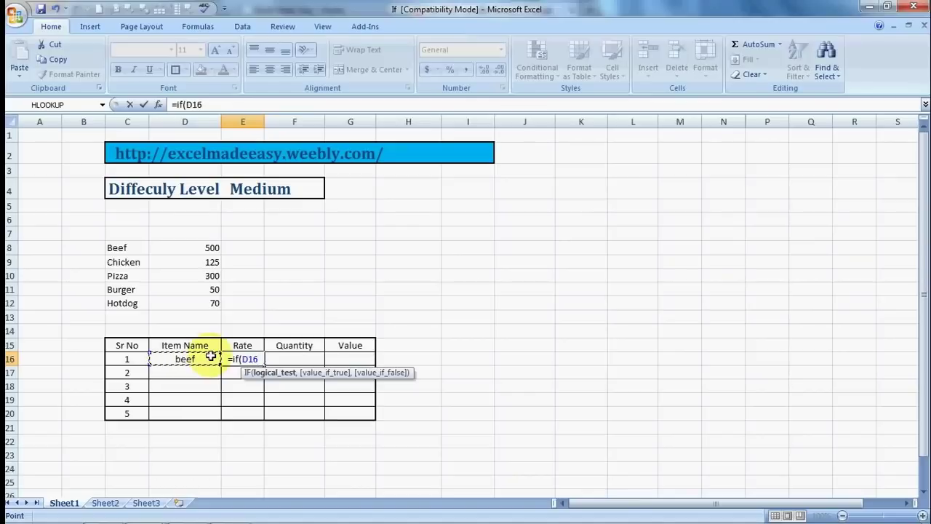
{"action": "type", "text": "="}
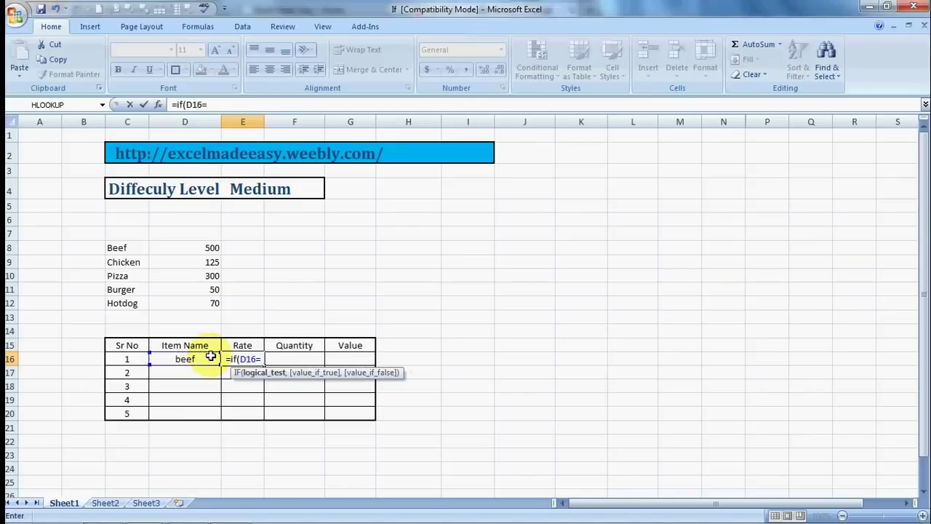
{"action": "left_click", "coordinate": [116, 248]}
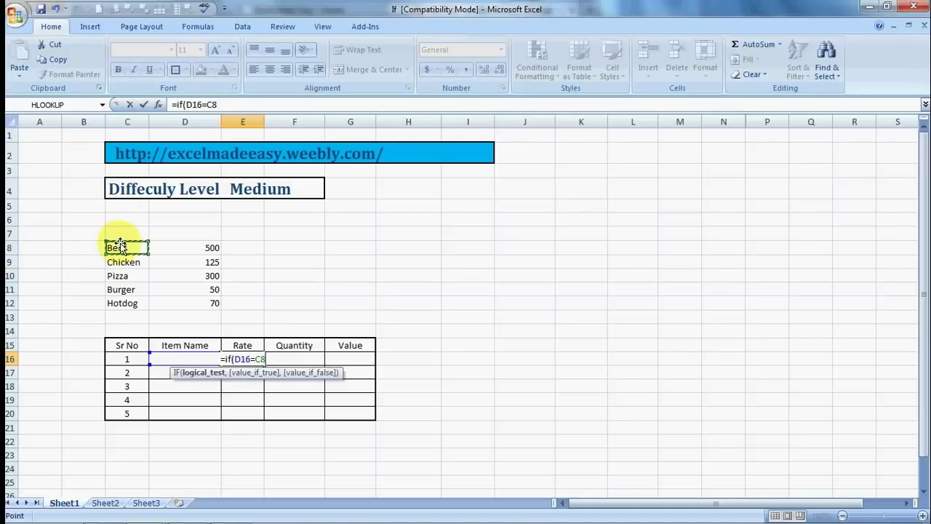
{"action": "type", "text": ",+"}
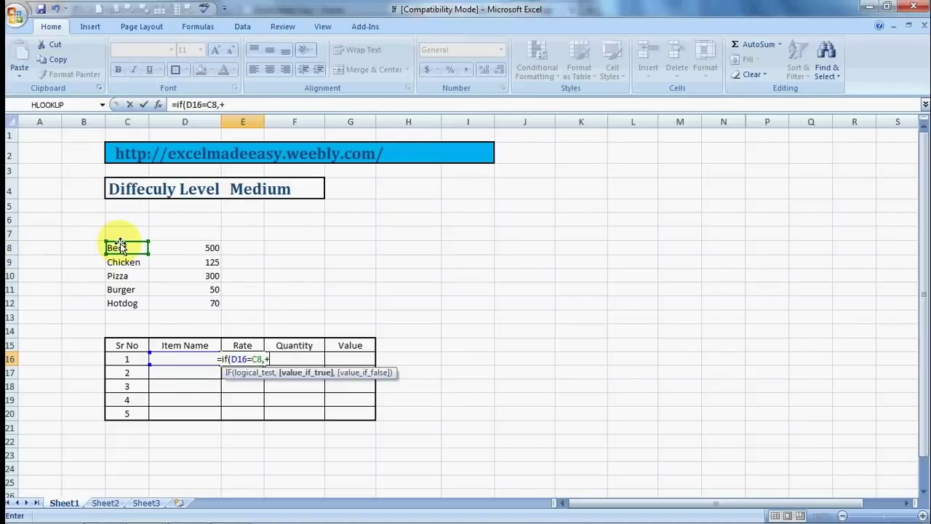
{"action": "left_click", "coordinate": [207, 248]}
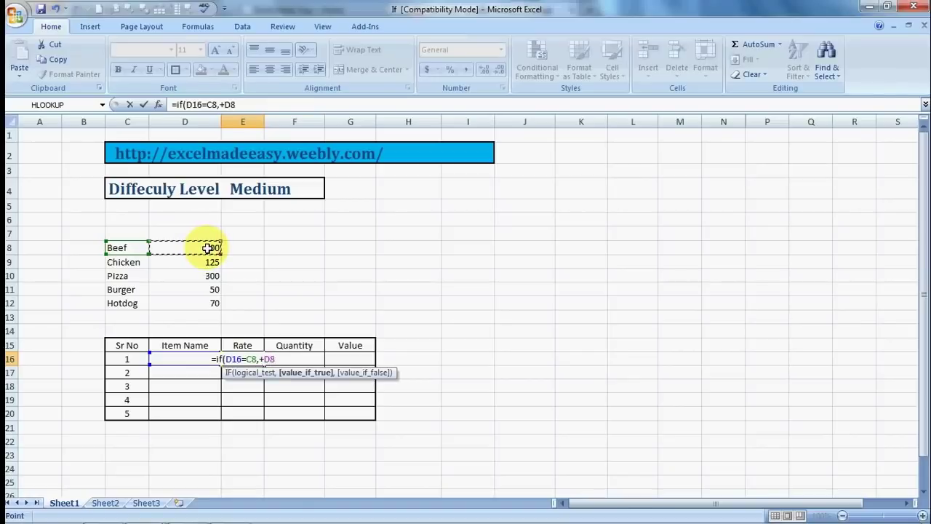
{"action": "type", "text": ")"}
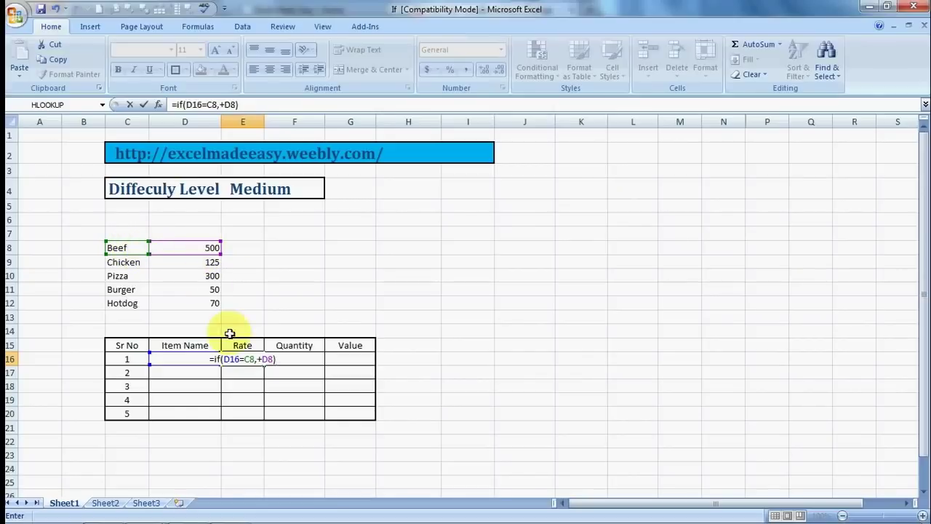
{"action": "left_click", "coordinate": [258, 361]}
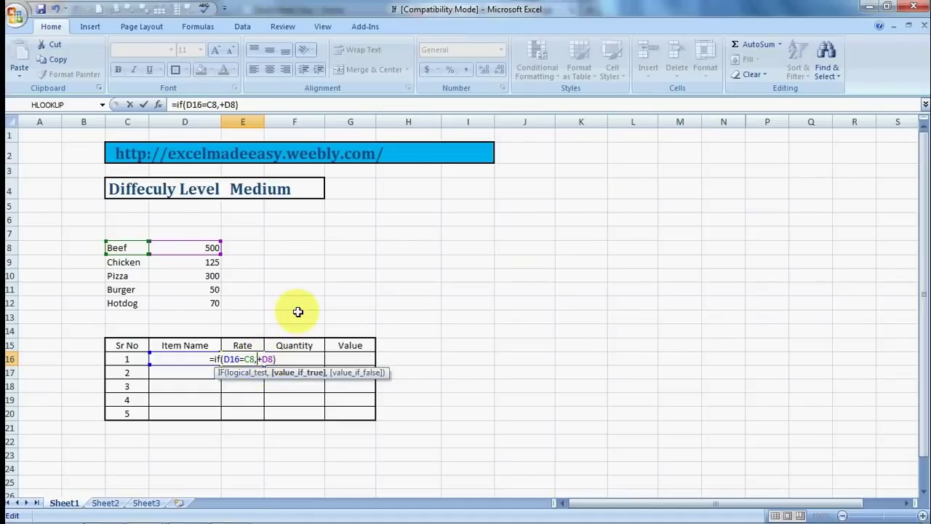
{"action": "key", "text": "ctrl+Return"}
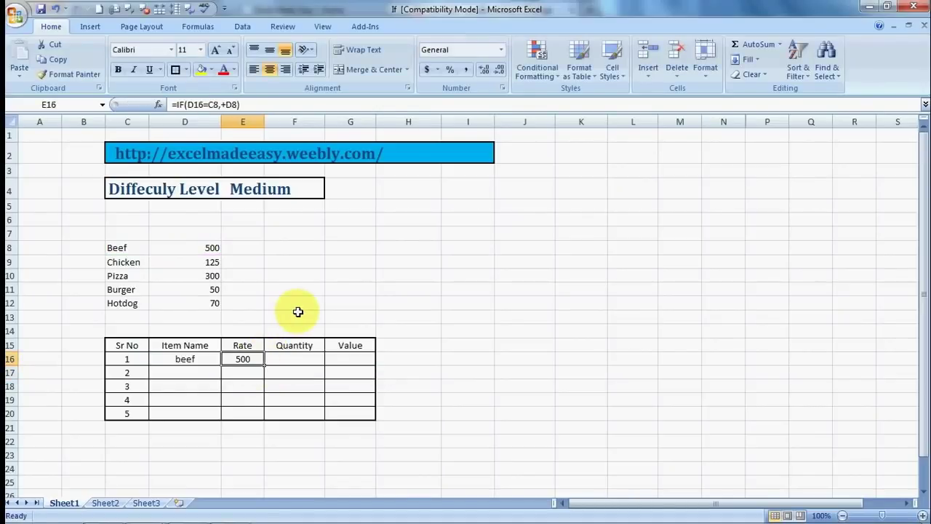
Change the item name in D16 to chicken and check the IF formula's result in E16
{"action": "key", "text": "Left"}
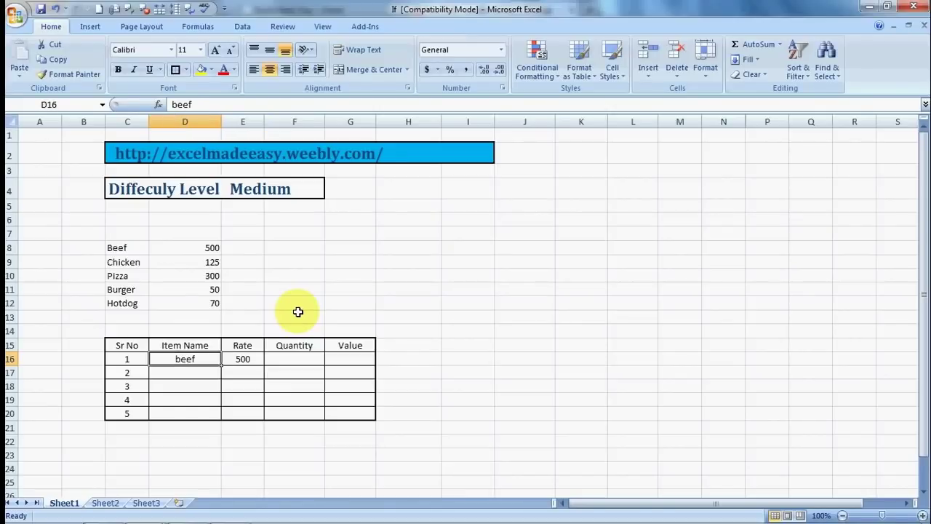
{"action": "type", "text": "chick"}
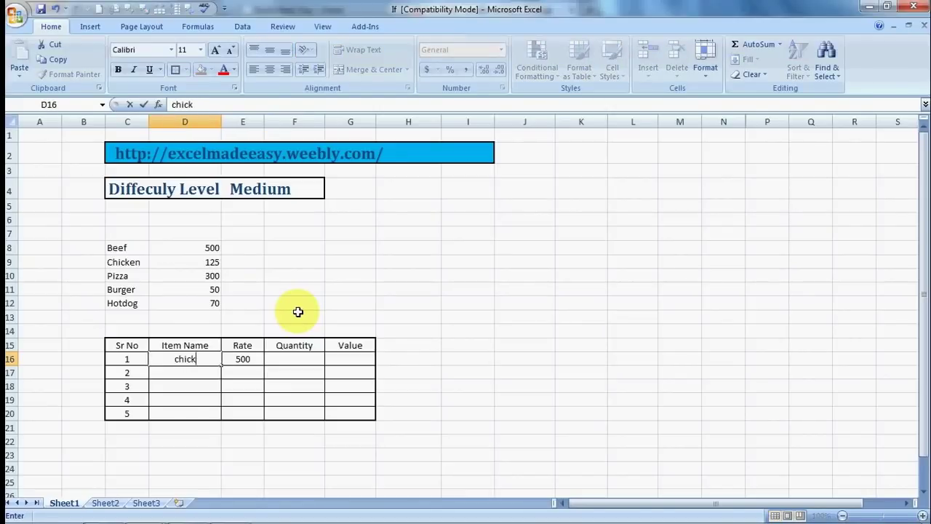
{"action": "type", "text": "en"}
{"action": "key", "text": "Return"}
{"action": "key", "text": "Up"}
{"action": "key", "text": "Right"}
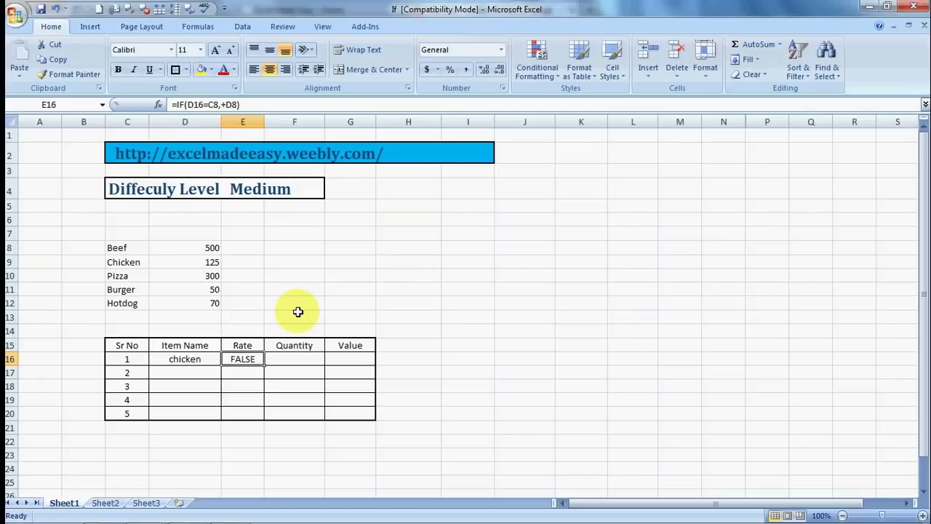
Replace the item name in D16 with beed
{"action": "key", "text": "Left"}
{"action": "type", "text": "be"}
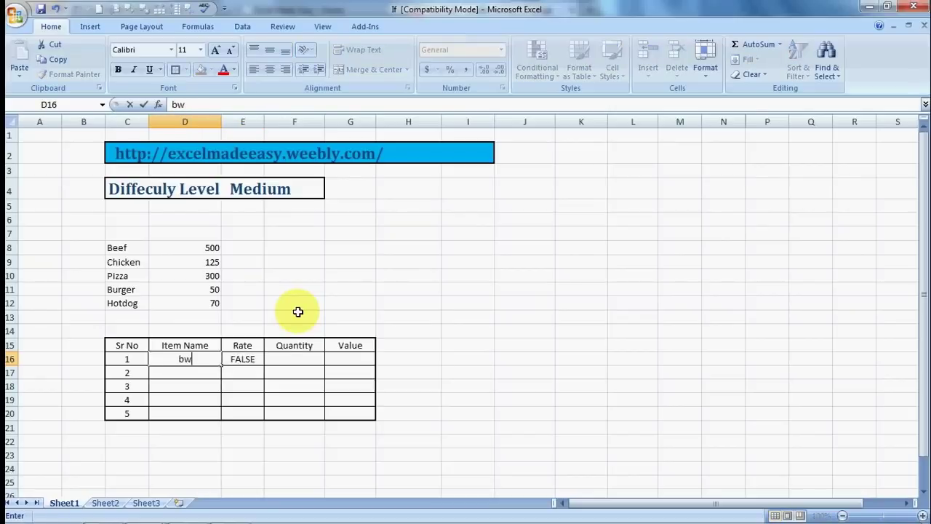
{"action": "type", "text": "ed"}
{"action": "key", "text": "Return"}
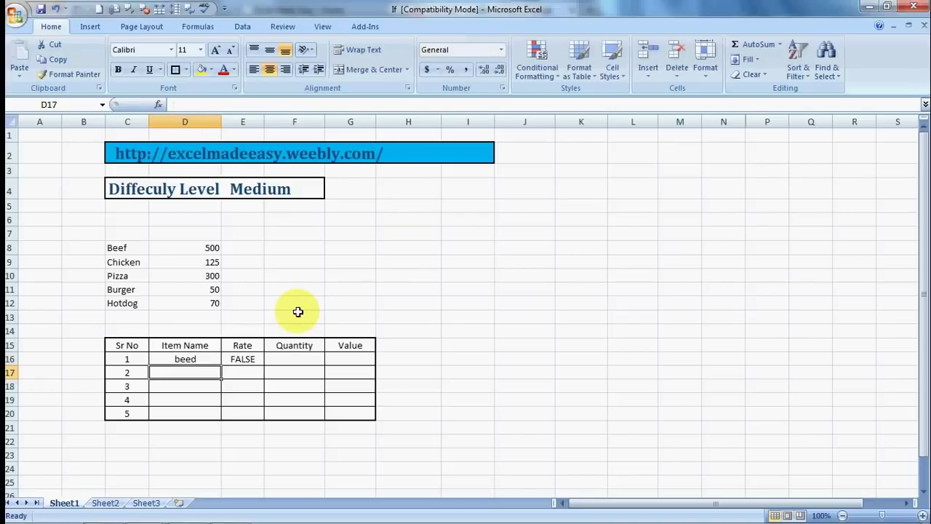
Correct the first item name in D16 to beef
{"action": "key", "text": "Up"}
{"action": "type", "text": "beef"}
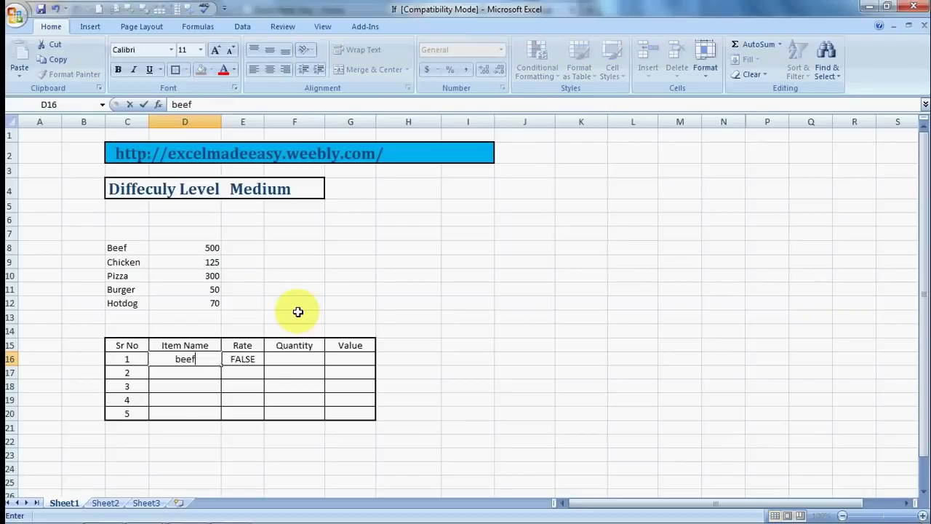
{"action": "key", "text": "Right"}
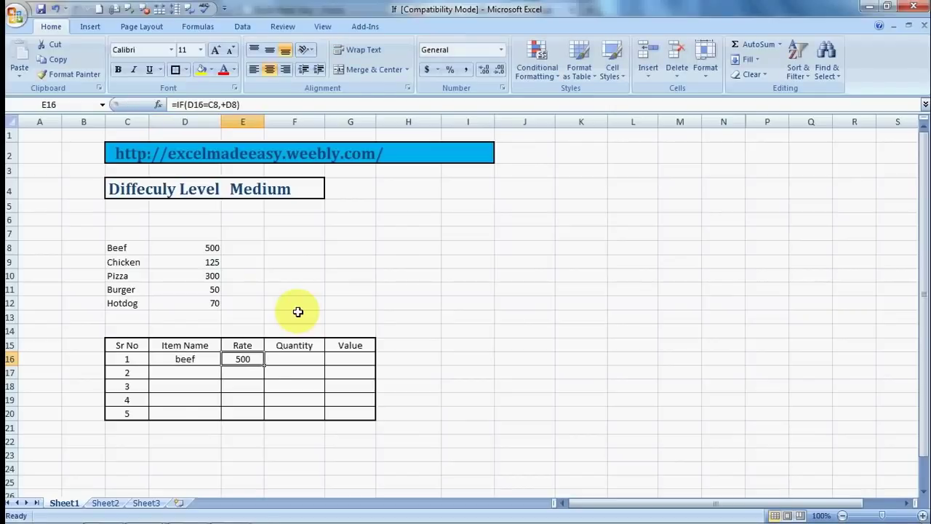
Copy the IF formula from E16 into the remaining Rate cells E17:E20
{"action": "key", "text": "Down"}
{"action": "key", "text": "Up"}
{"action": "key", "text": "ctrl+c"}
{"action": "key", "text": "Down"}
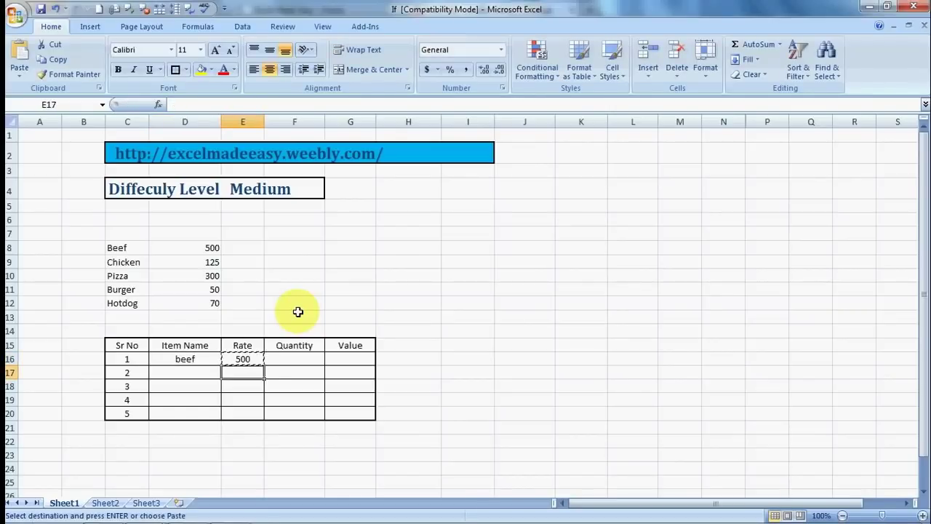
{"action": "key", "text": "shift+Down"}
{"action": "key", "text": "shift+Down"}
{"action": "key", "text": "shift+Down"}
{"action": "key", "text": "ctrl+v"}
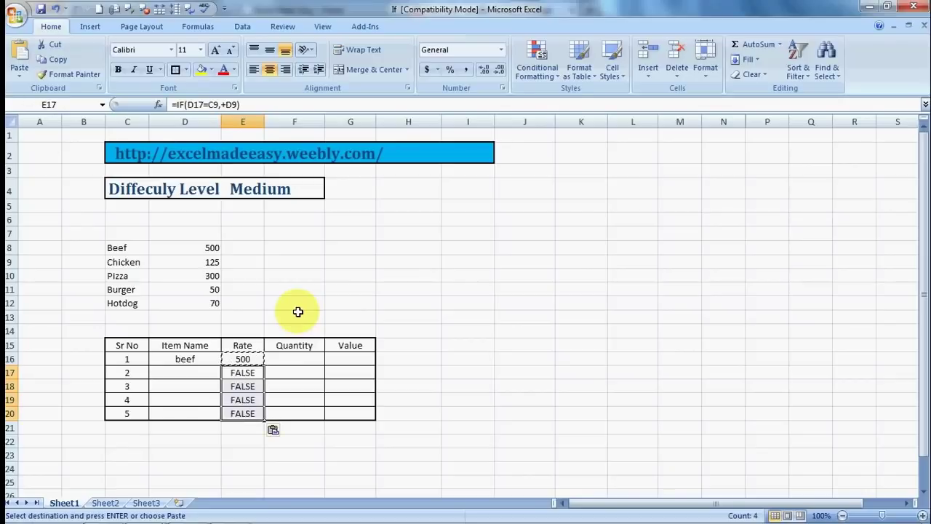
Enter beef as the second item name in D17 and compare the Rate formulas in E16 and E17
{"action": "key", "text": "Left"}
{"action": "type", "text": "b"}
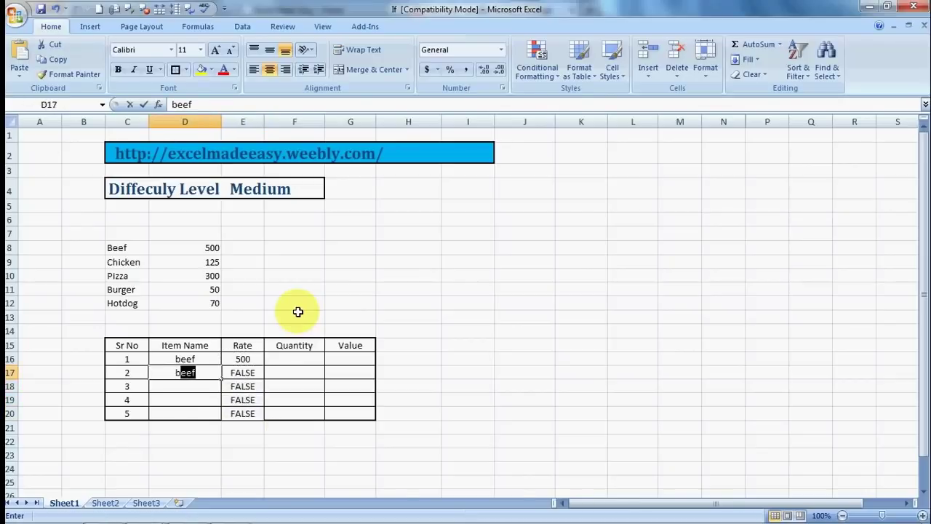
{"action": "type", "text": "eef"}
{"action": "key", "text": "Right"}
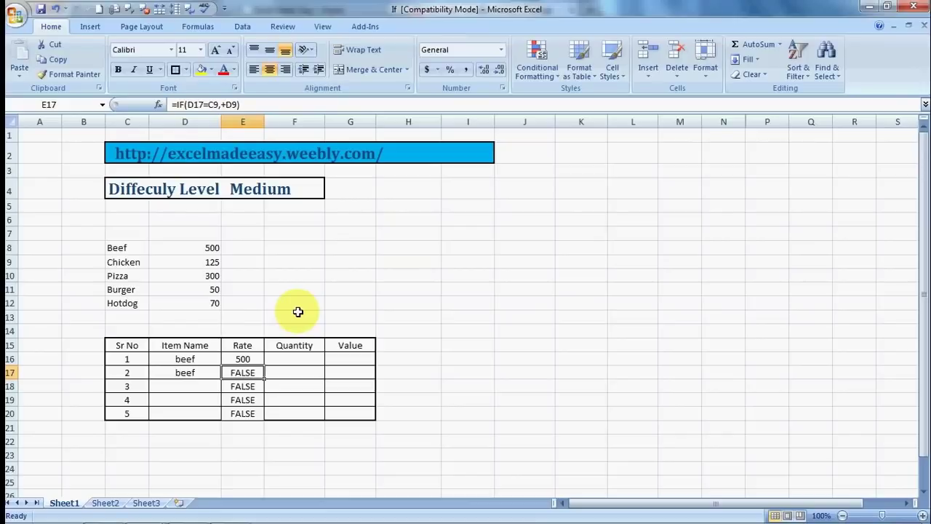
{"action": "key", "text": "Up"}
{"action": "key", "text": "Down"}
{"action": "key", "text": "Up"}
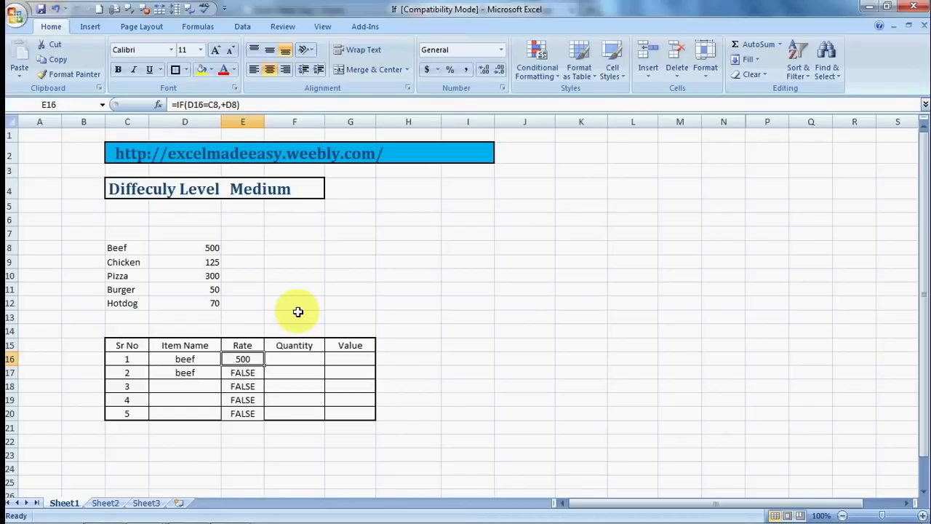
Enter a quantity of 3 for the first item in F16
{"action": "key", "text": "Right"}
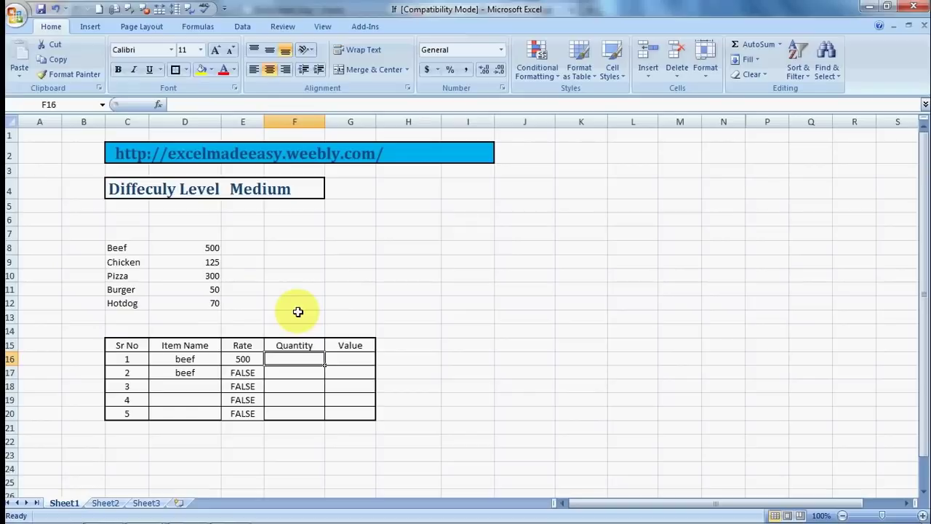
{"action": "type", "text": "3"}
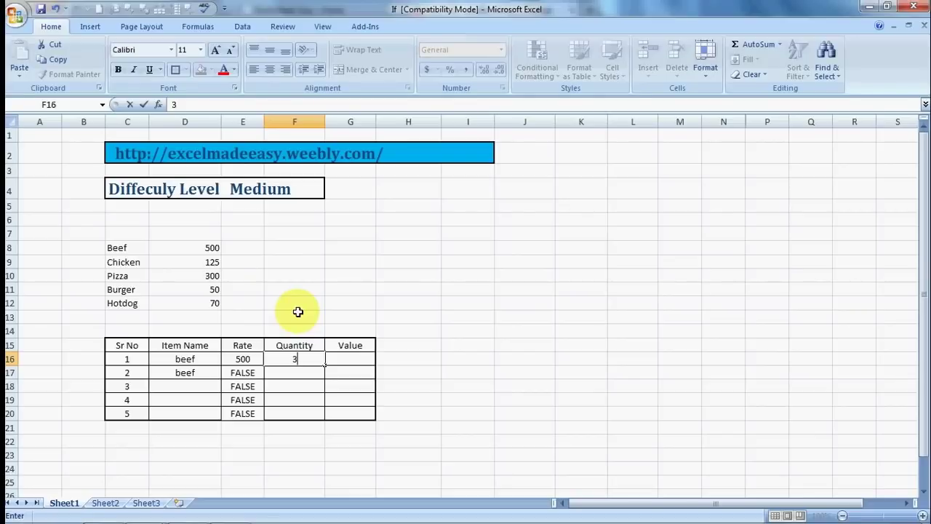
{"action": "key", "text": "Left"}
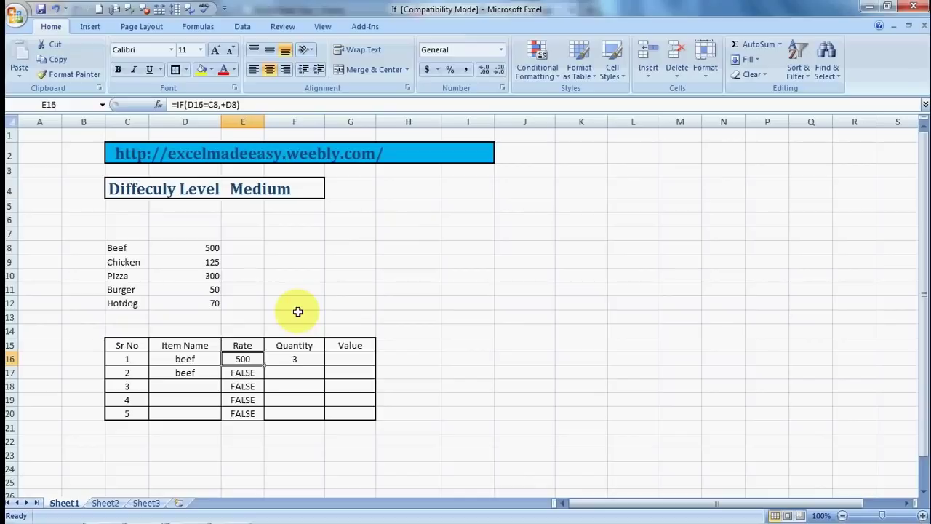
{"action": "key", "text": "Right"}
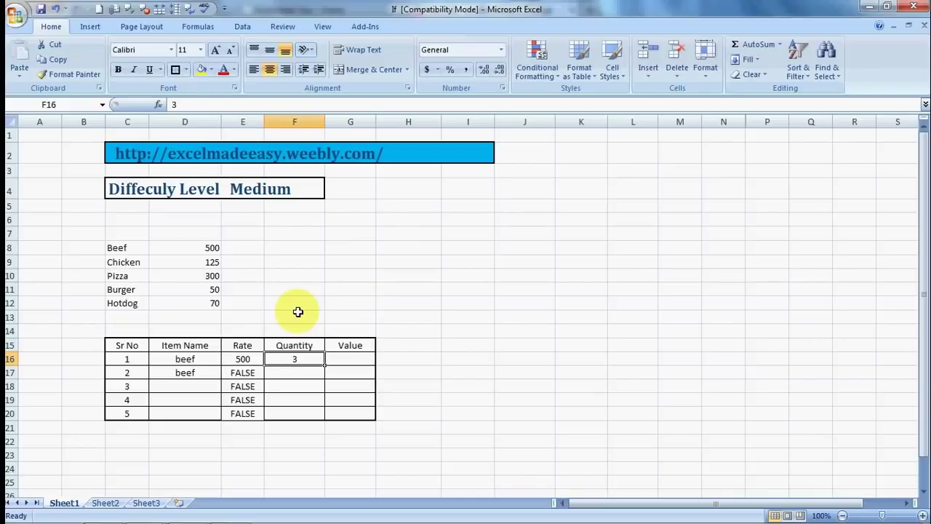
Enter the formula =E16*F16 in G16 to calculate the first item's value
{"action": "key", "text": "Right"}
{"action": "type", "text": "="}
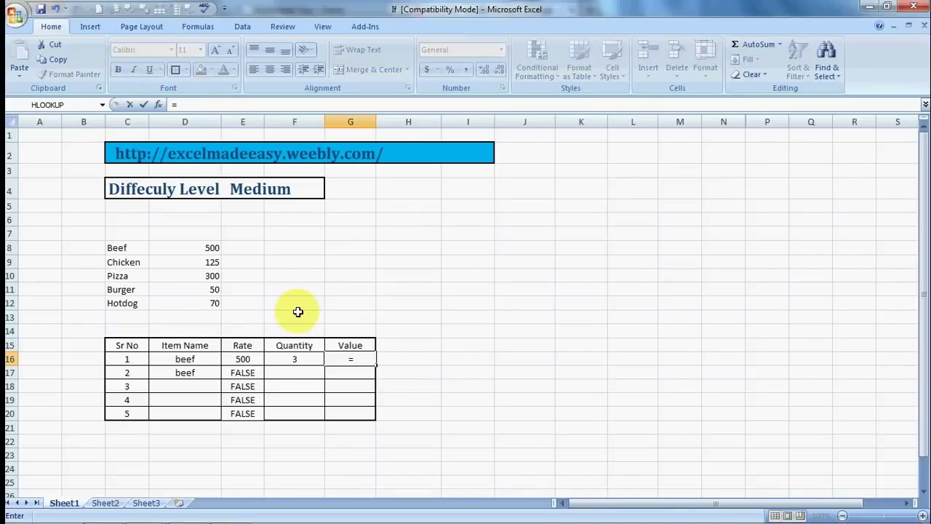
{"action": "key", "text": "Left"}
{"action": "key", "text": "Left"}
{"action": "type", "text": "*"}
{"action": "key", "text": "Left"}
{"action": "key", "text": "Return"}
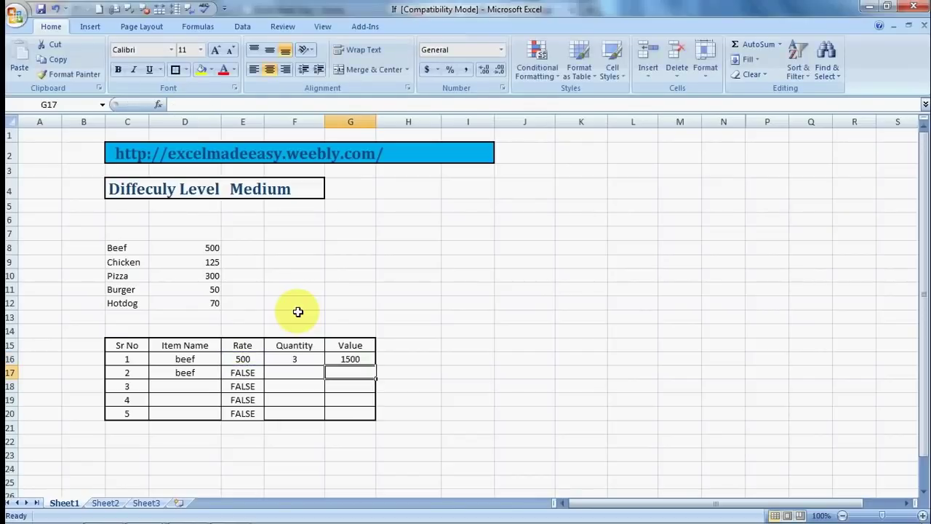
{"action": "key", "text": "Up"}
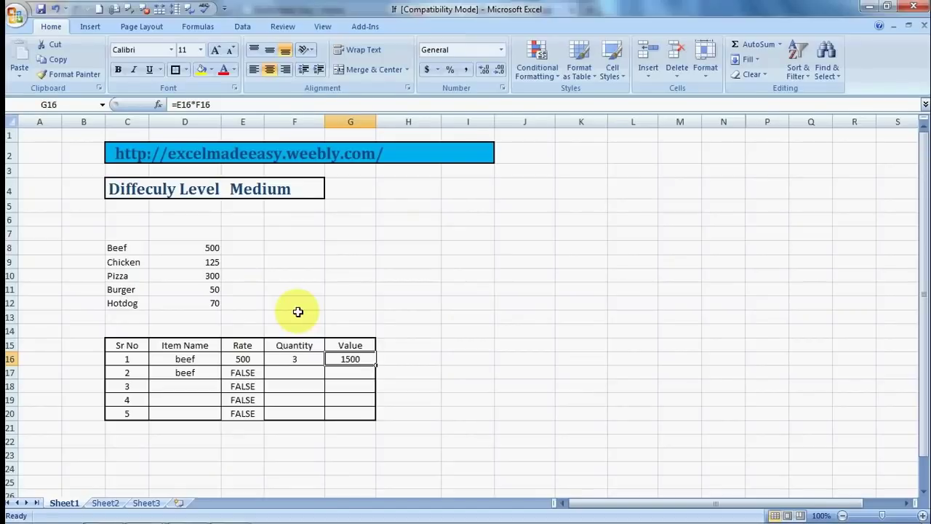
Compare the cell references of the IF formulas in E16 and E17 against the price list
{"action": "key", "text": "Left"}
{"action": "key", "text": "Left"}
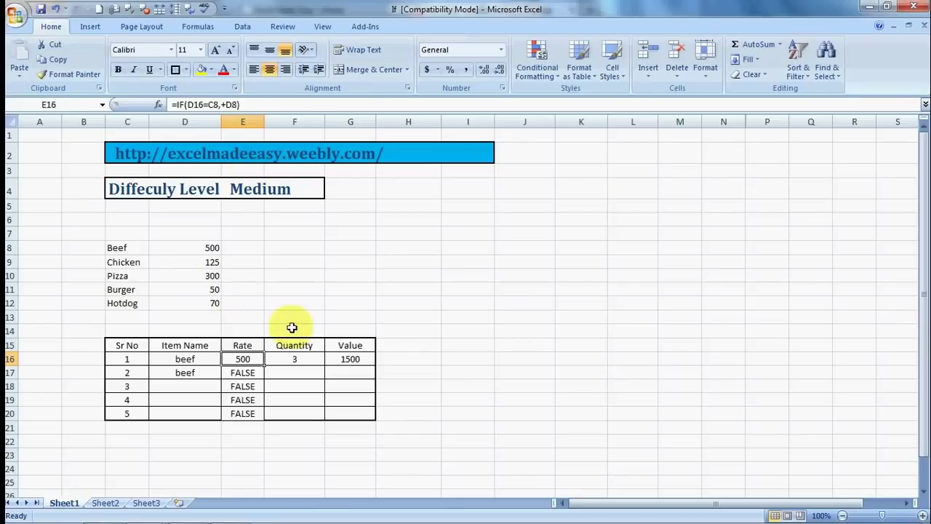
{"action": "left_click", "coordinate": [248, 371]}
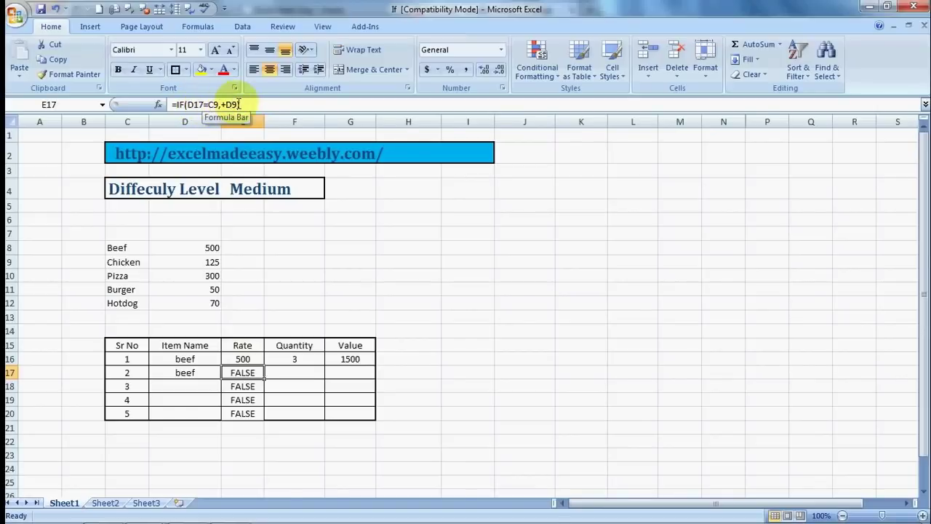
{"action": "left_click", "coordinate": [247, 358]}
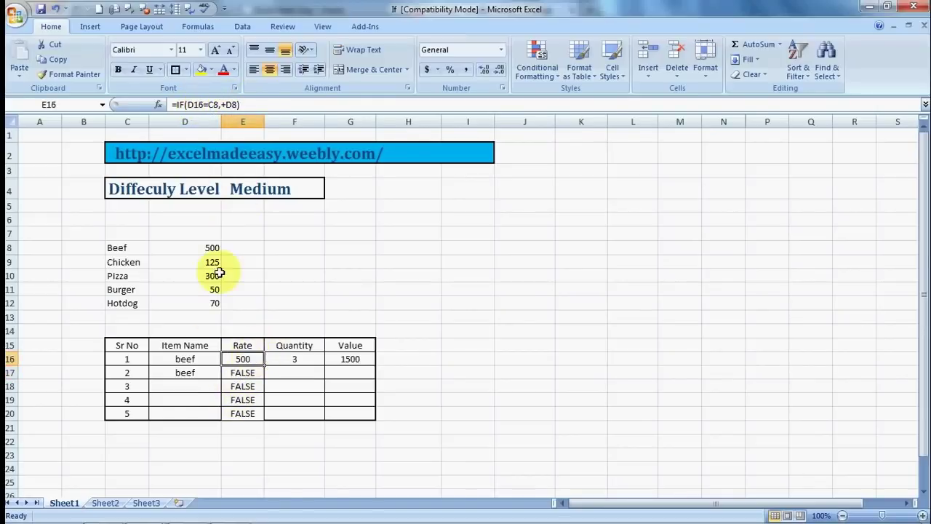
{"action": "left_click", "coordinate": [242, 371]}
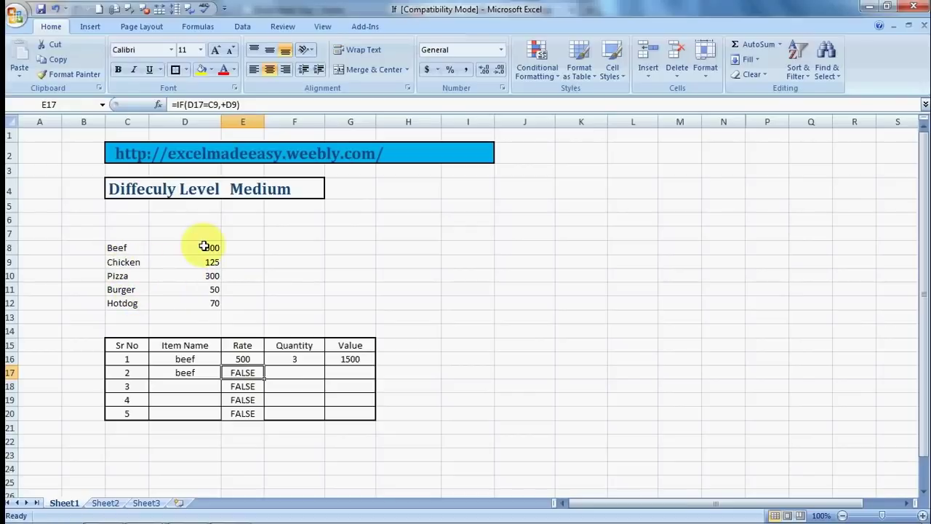
Make the price list references in E16 absolute so the formula reads =IF(D16=$C$8,+$D$8)
{"action": "key", "text": "Up"}
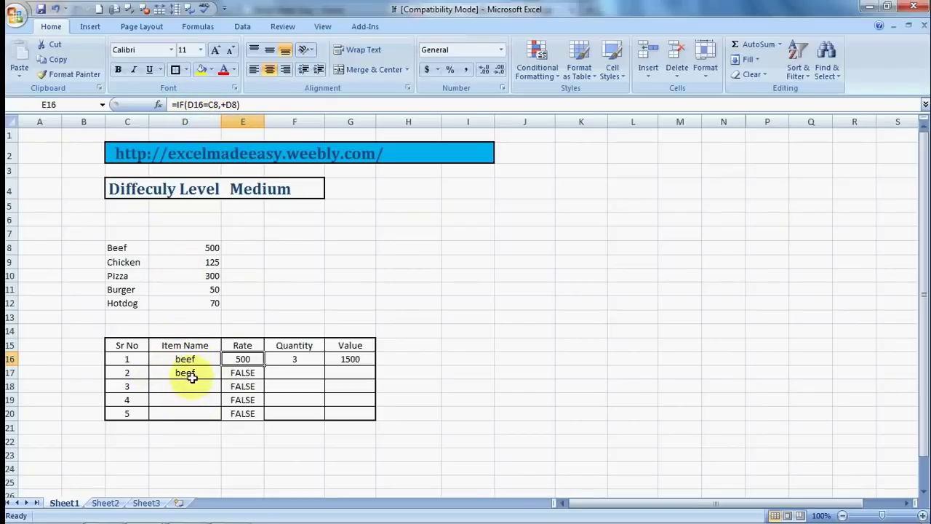
{"action": "left_click", "coordinate": [210, 104]}
{"action": "double_click", "coordinate": [212, 104]}
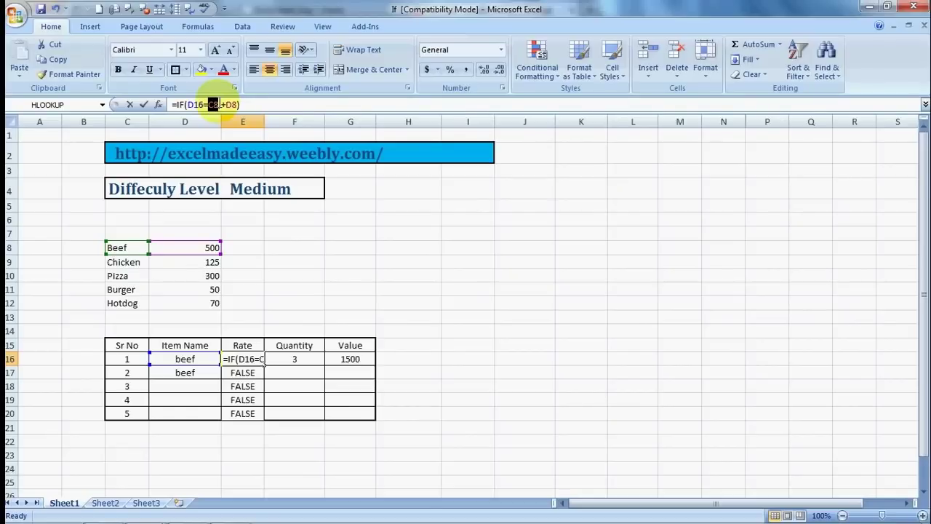
{"action": "key", "text": "F4"}
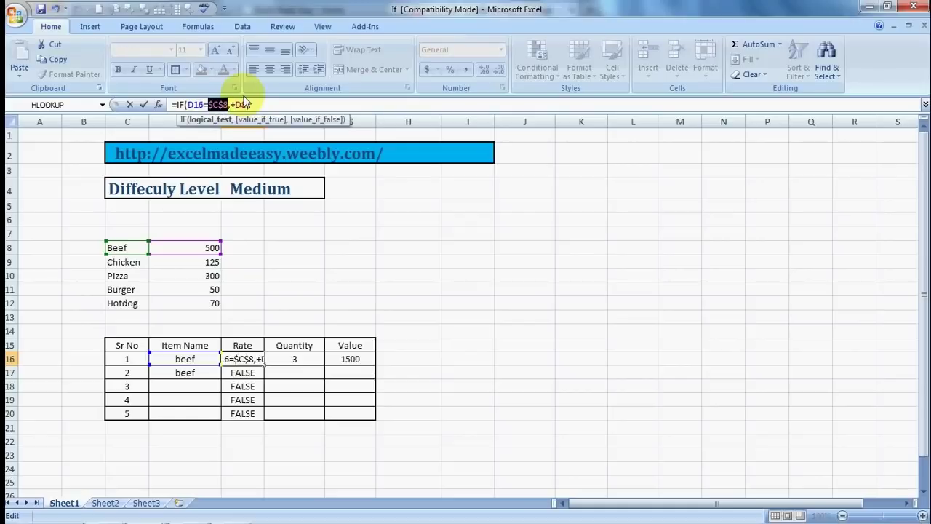
{"action": "double_click", "coordinate": [243, 104]}
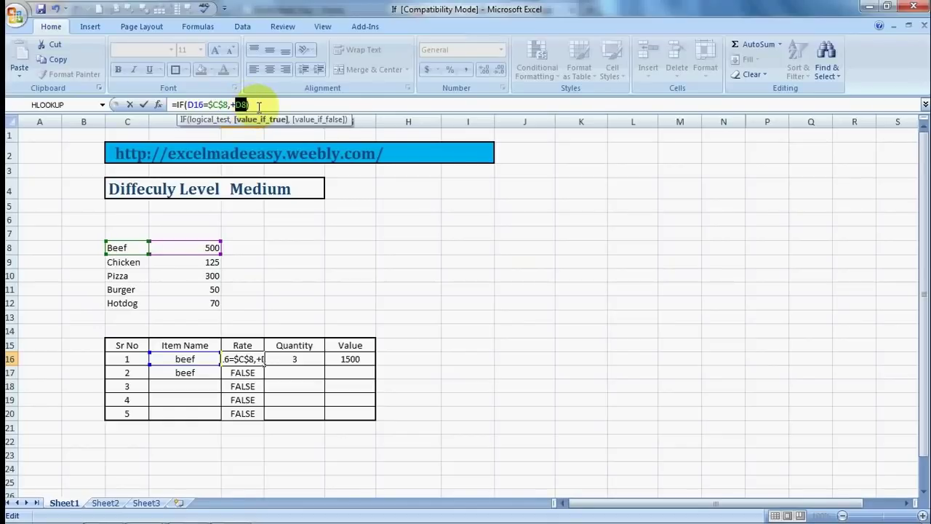
{"action": "key", "text": "F4"}
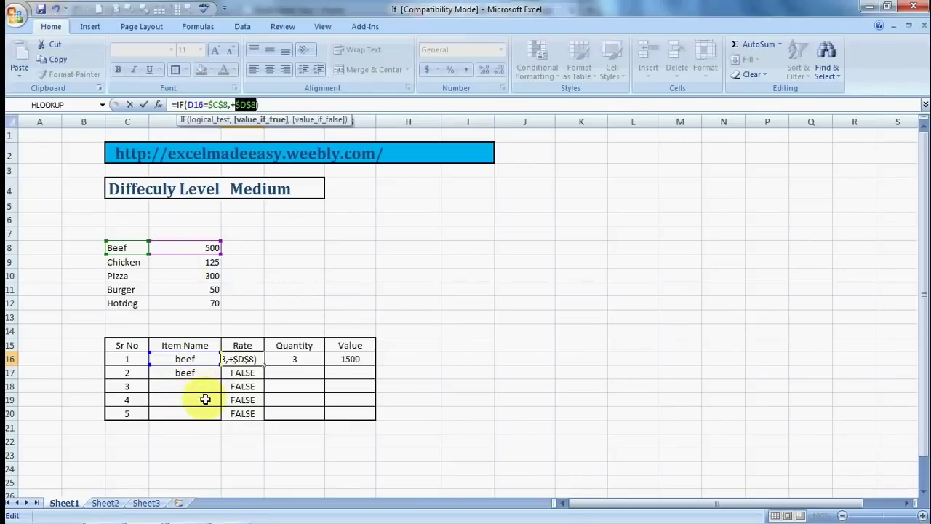
{"action": "key", "text": "Return"}
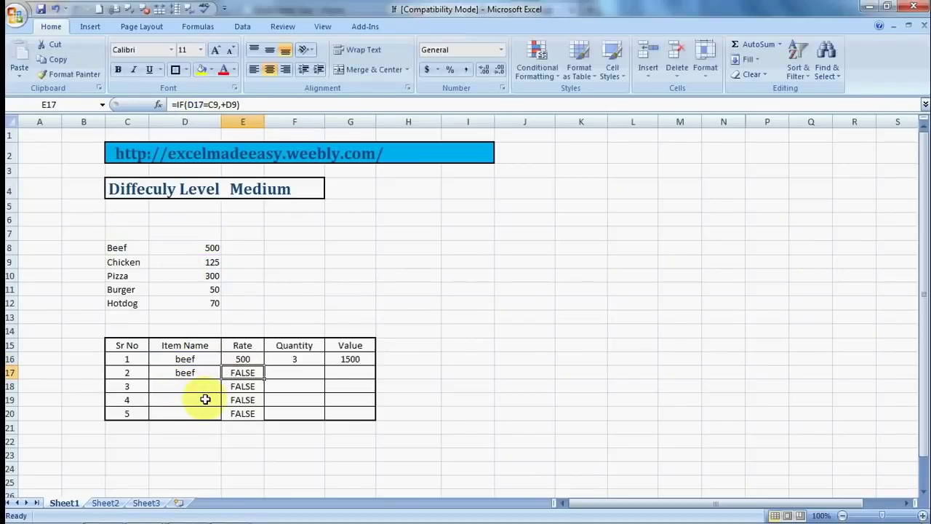
Copy the absolute-reference IF formula from E16 over the Rate cells E17:E20
{"action": "left_click", "coordinate": [247, 359]}
{"action": "key", "text": "ctrl+c"}
{"action": "key", "text": "Down"}
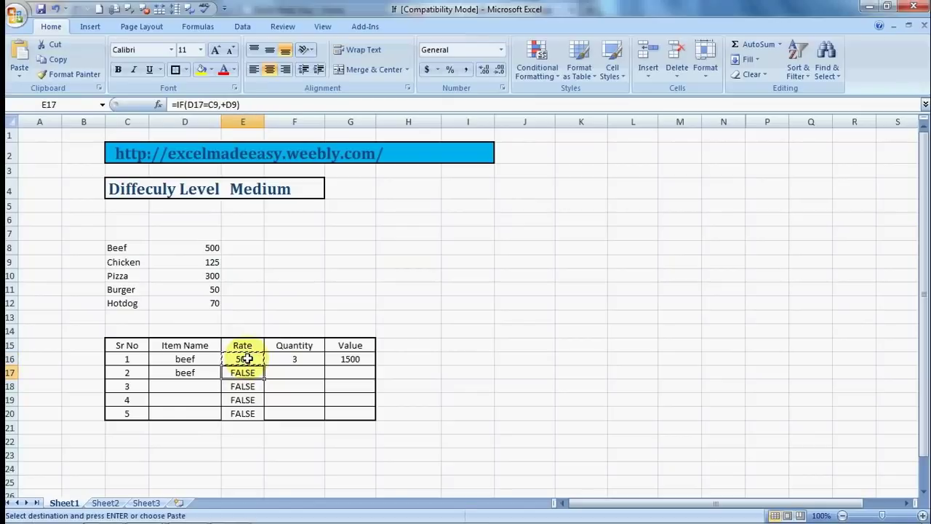
{"action": "key", "text": "shift+Down"}
{"action": "key", "text": "shift+Down"}
{"action": "key", "text": "shift+Down"}
{"action": "key", "text": "ctrl+v"}
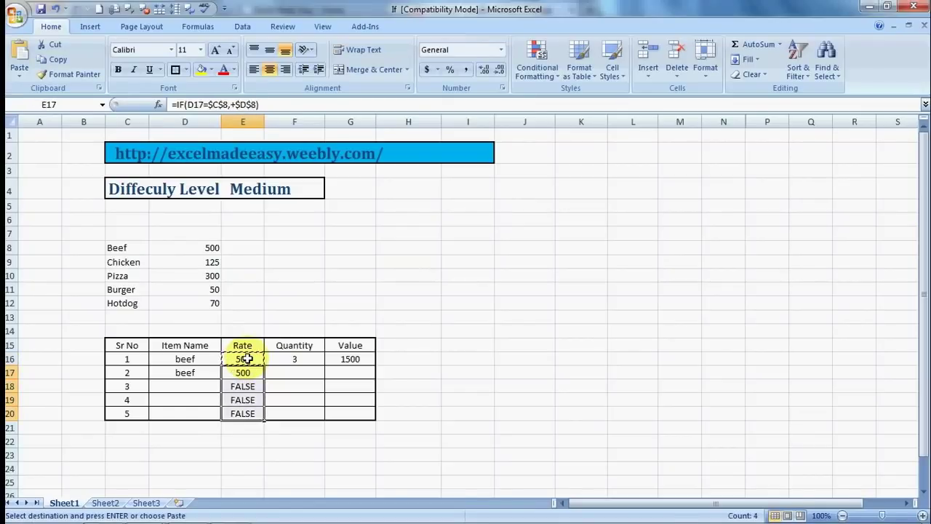
{"action": "key", "text": "Escape"}
{"action": "key", "text": "Right"}
{"action": "key", "text": "Left"}
Extend the E16 rate formula with a nested IF for Chicken as its false value: if(D16=C9,+D9
{"action": "left_click", "coordinate": [247, 359]}
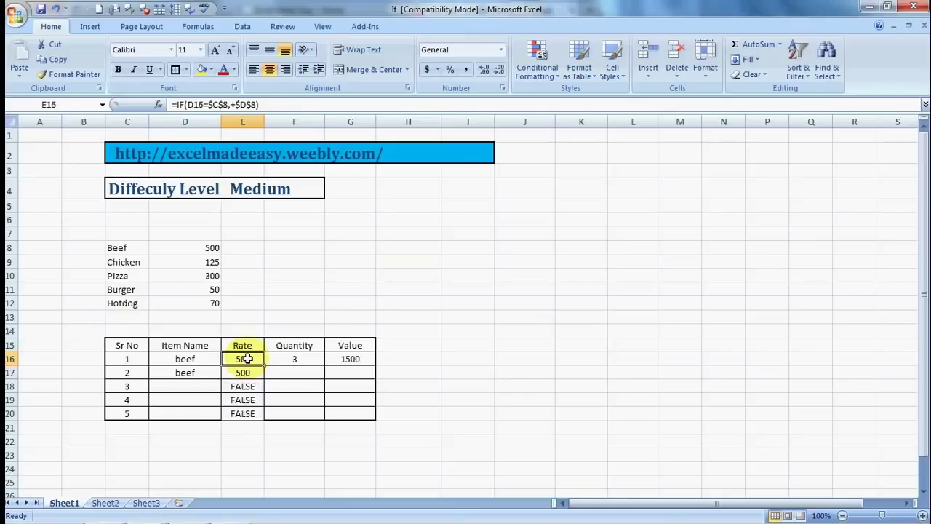
{"action": "left_click", "coordinate": [279, 106]}
{"action": "key", "text": "BackSpace"}
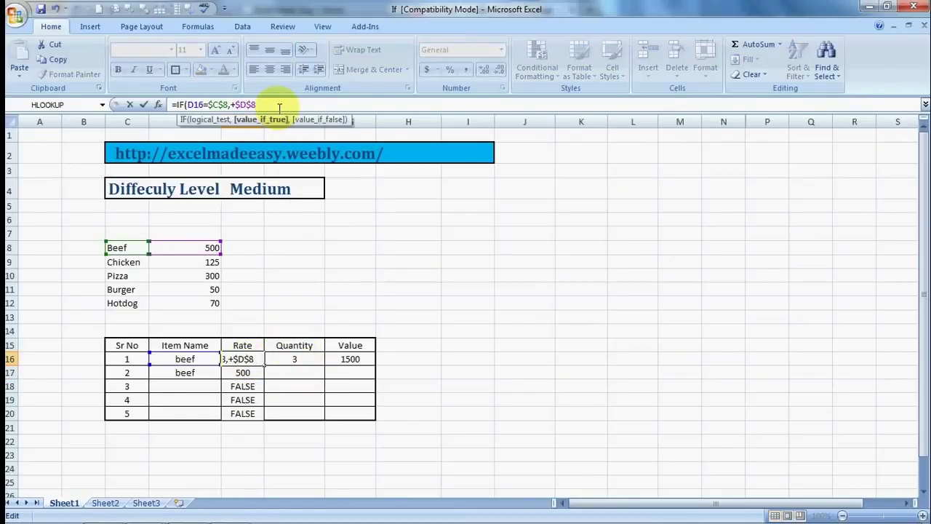
{"action": "type", "text": ","}
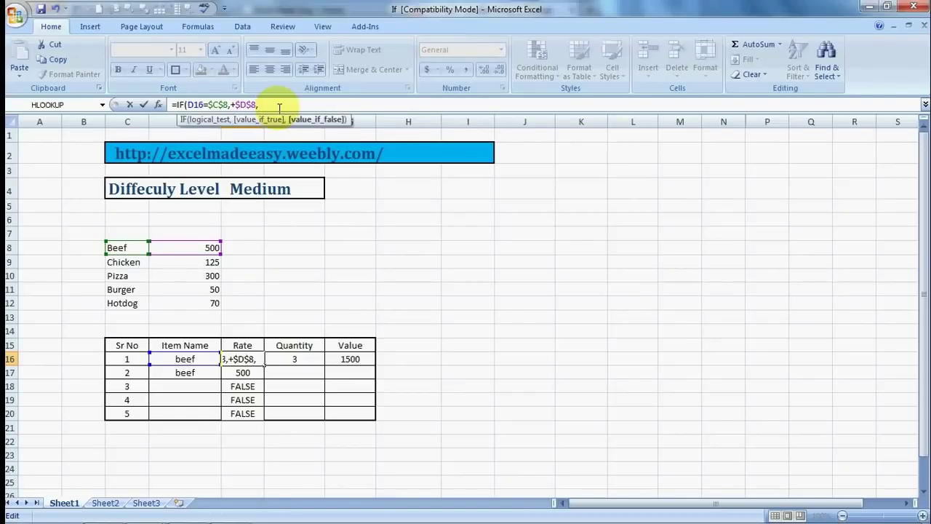
{"action": "type", "text": "if"}
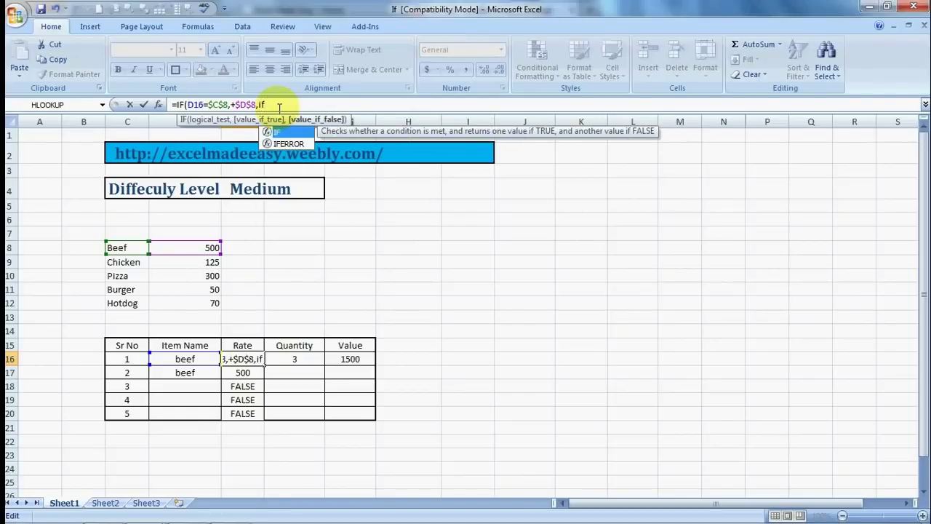
{"action": "type", "text": "("}
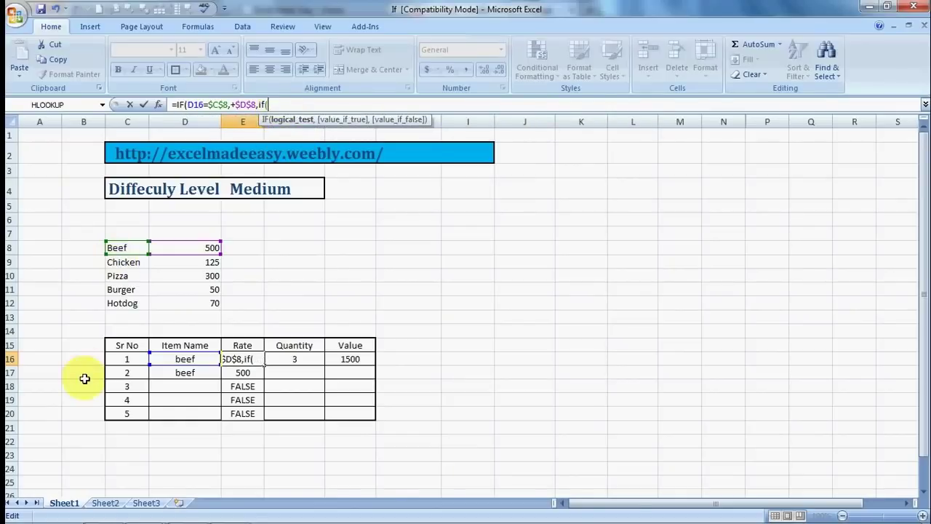
{"action": "left_click", "coordinate": [180, 358]}
{"action": "type", "text": "="}
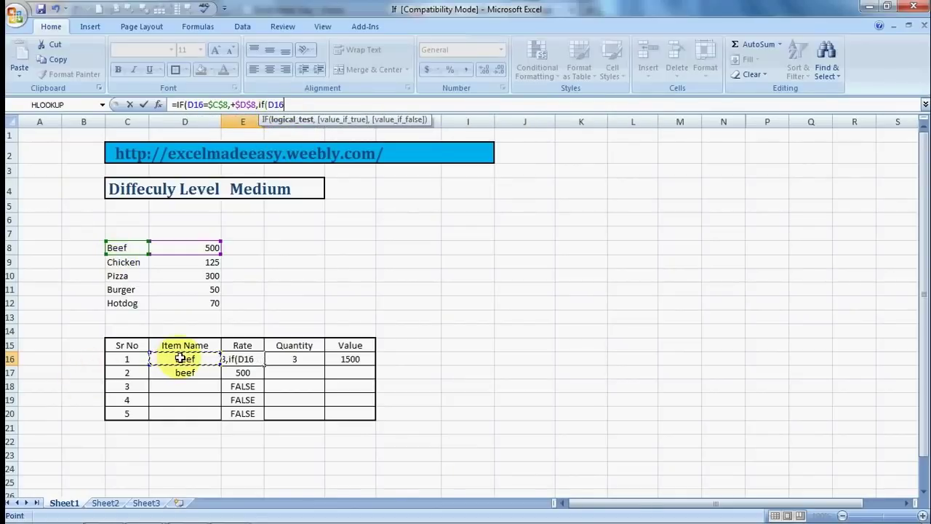
{"action": "left_click", "coordinate": [126, 262]}
{"action": "type", "text": ","}
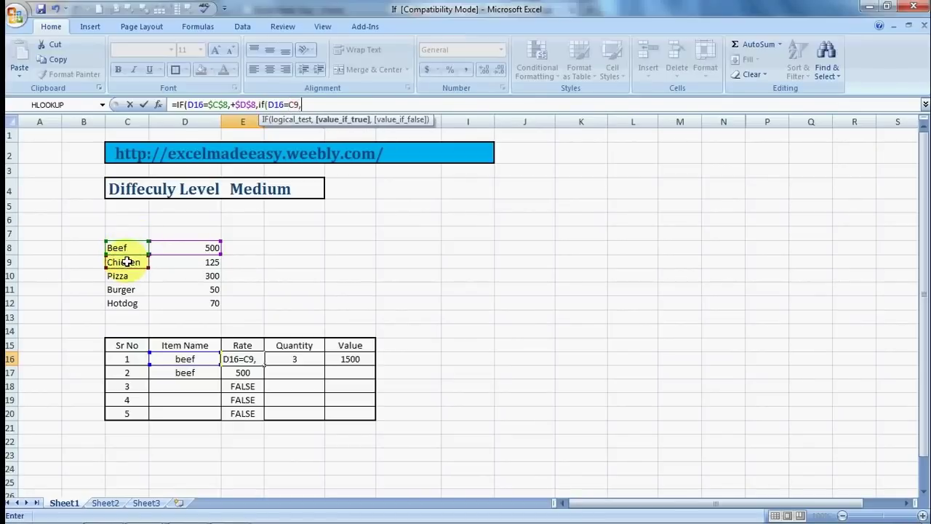
{"action": "type", "text": "+"}
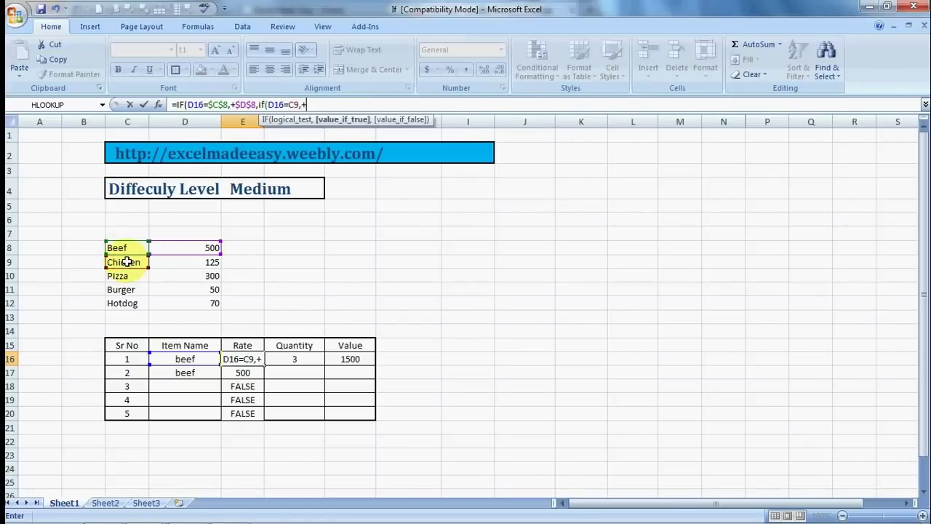
{"action": "left_click", "coordinate": [211, 260]}
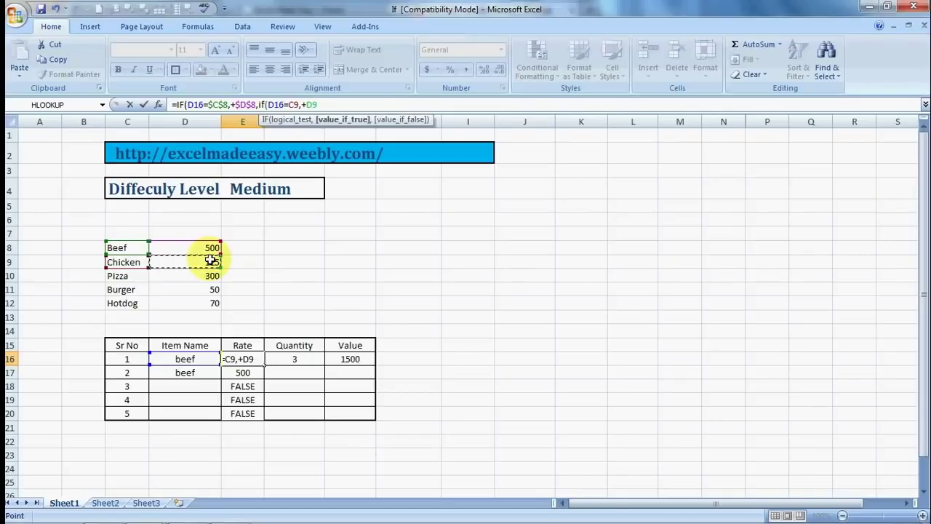
Add a nested IF for Pizza to the E16 formula, if(D16=C10,+D10, and open a further nested if( after it
{"action": "type", "text": ",if"}
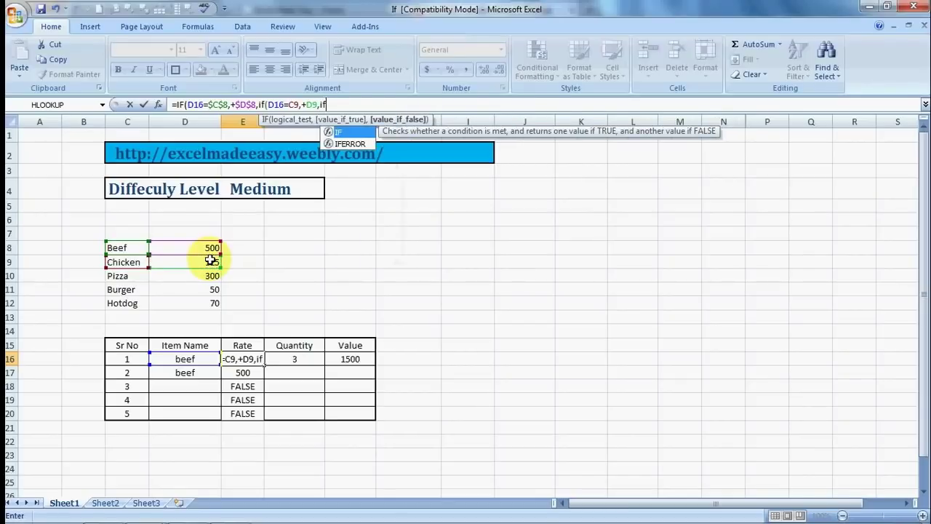
{"action": "type", "text": "("}
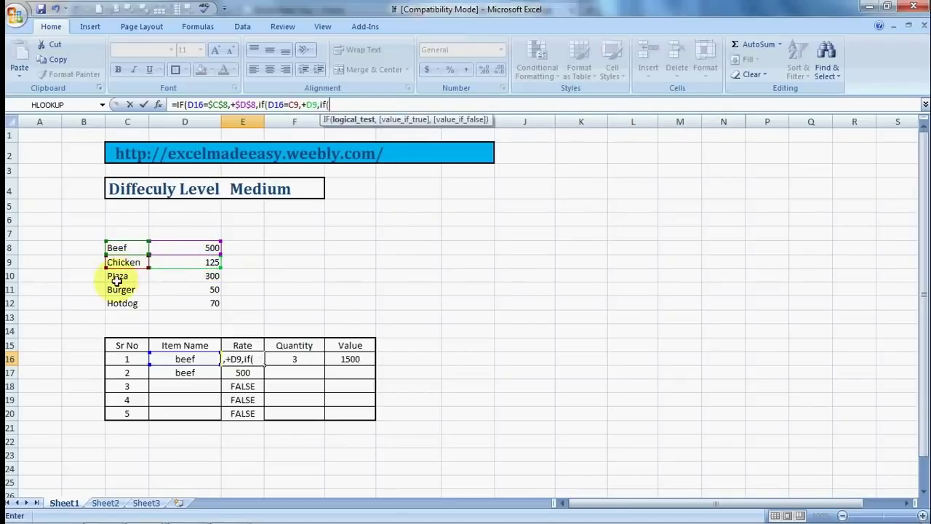
{"action": "left_click", "coordinate": [180, 358]}
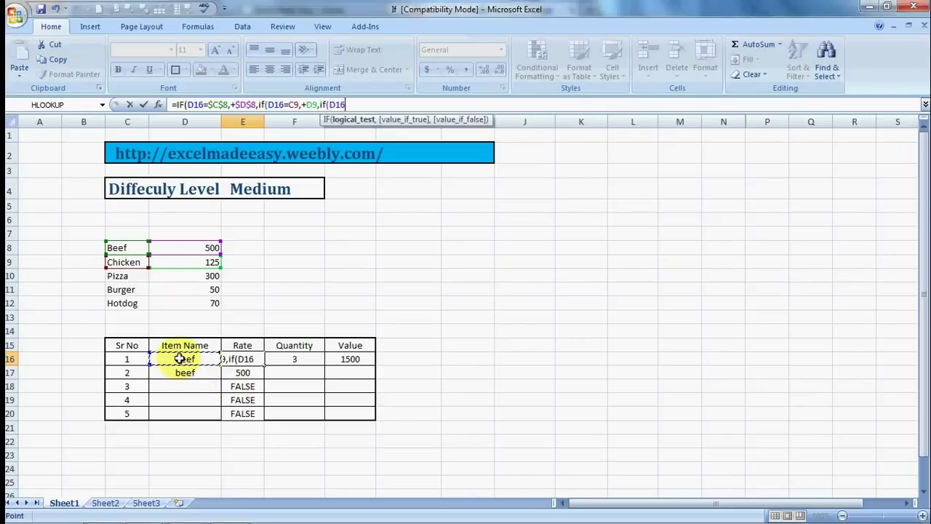
{"action": "left_click", "coordinate": [115, 274]}
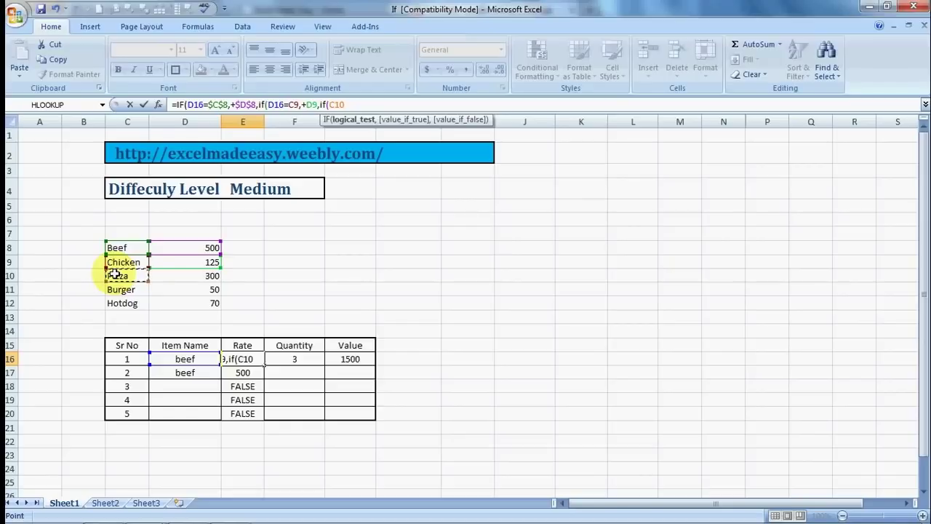
{"action": "left_click", "coordinate": [191, 357]}
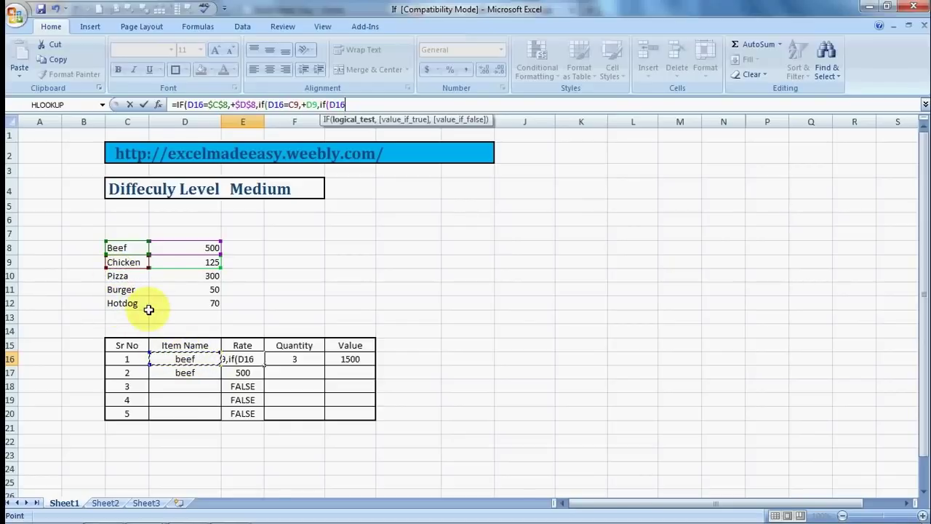
{"action": "type", "text": "="}
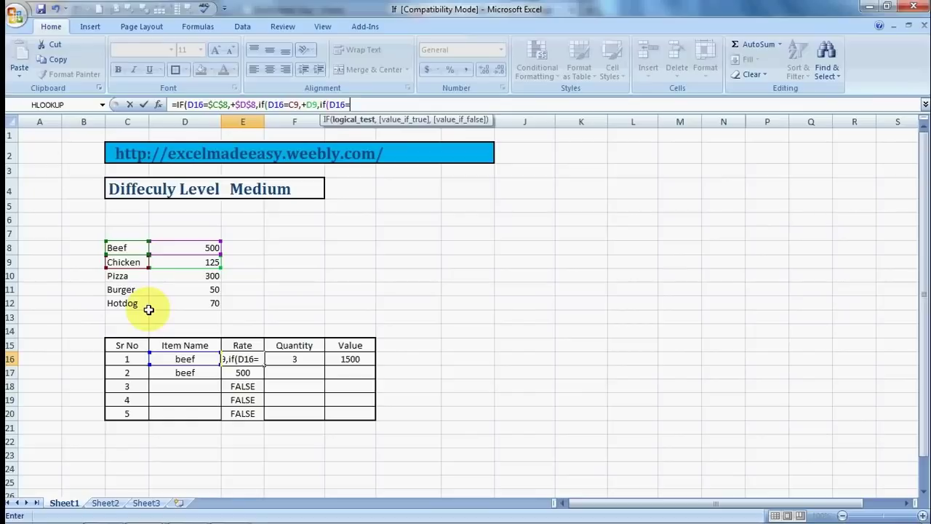
{"action": "left_click", "coordinate": [128, 277]}
{"action": "type", "text": ","}
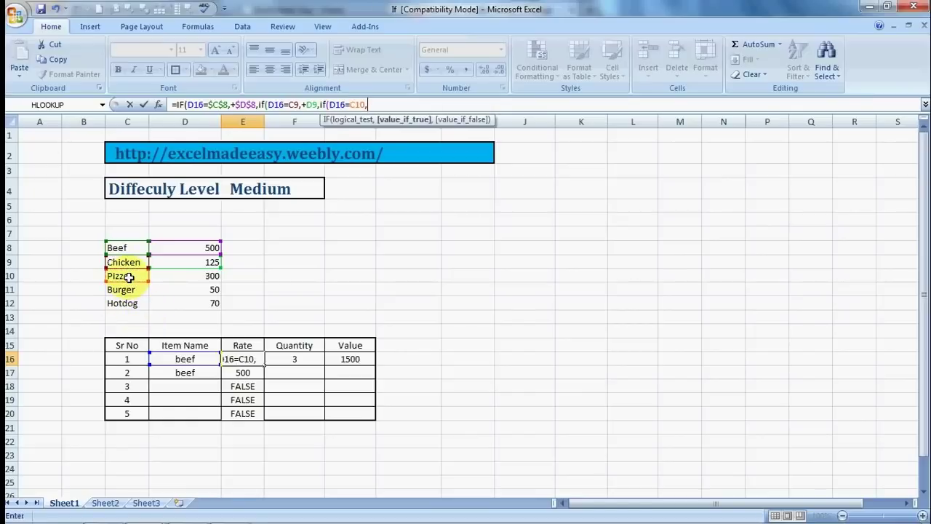
{"action": "type", "text": "+"}
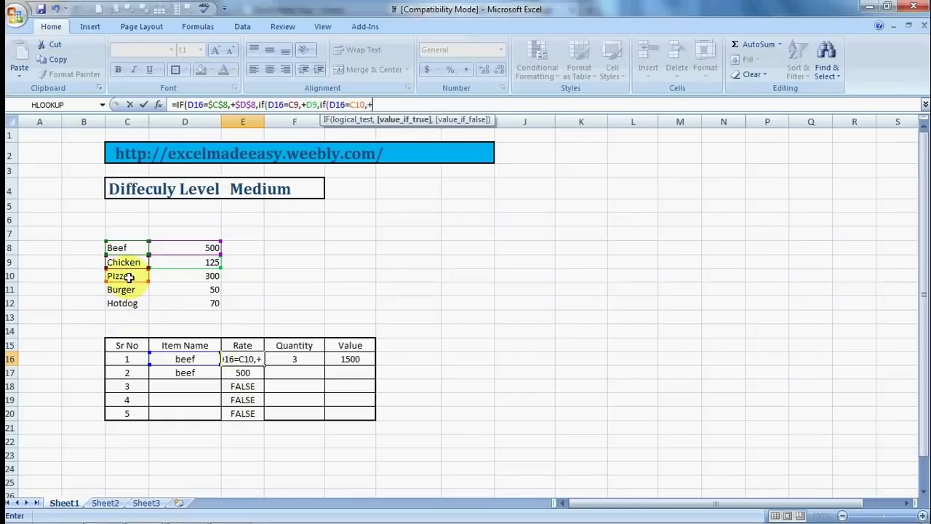
{"action": "left_click", "coordinate": [210, 276]}
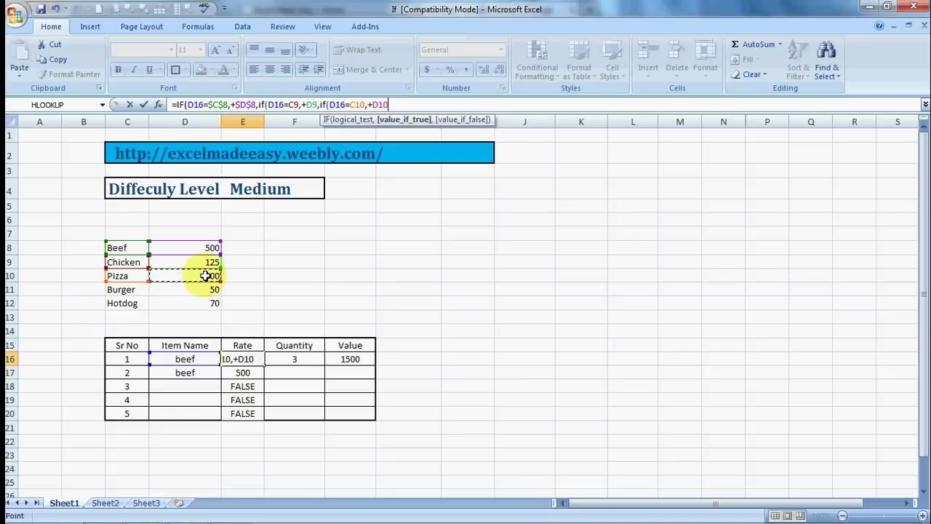
{"action": "type", "text": ",if("}
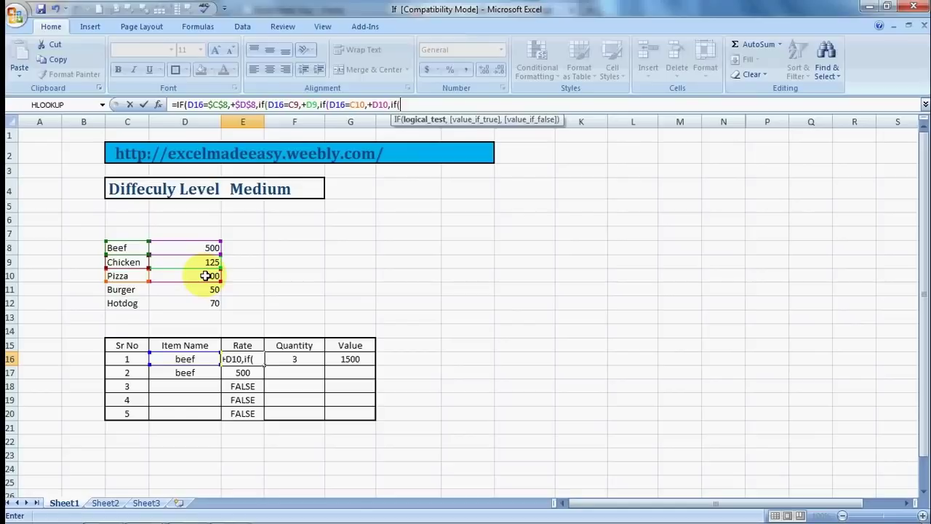
{"action": "left_click", "coordinate": [195, 358]}
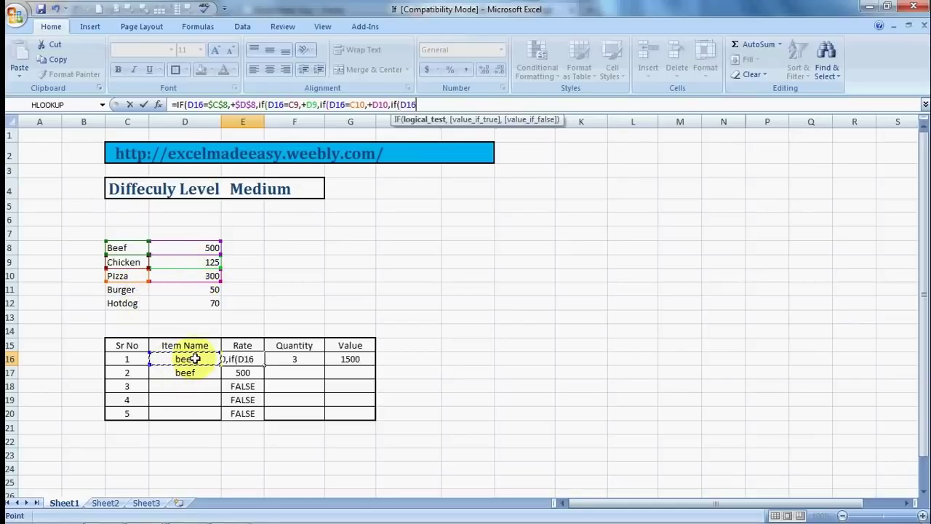
{"action": "left_click", "coordinate": [125, 289]}
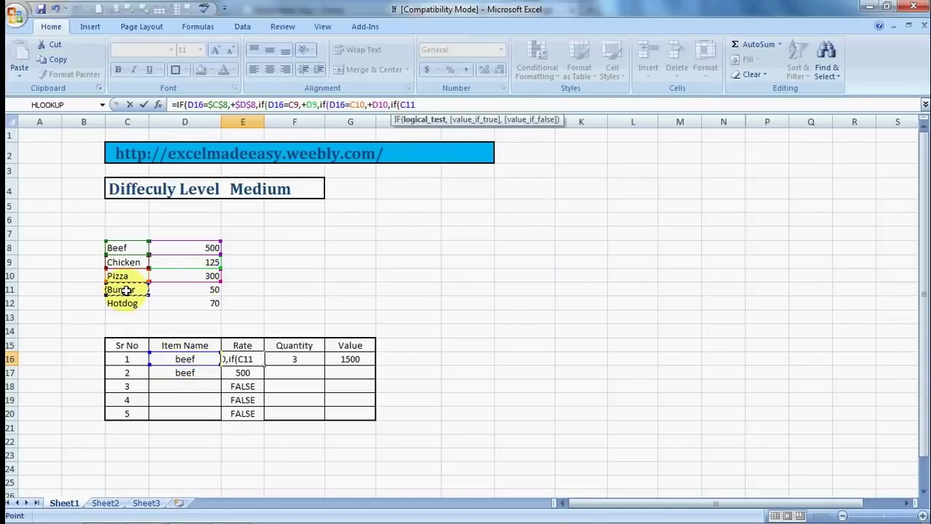
{"action": "type", "text": "="}
{"action": "key", "text": "BackSpace"}
{"action": "key", "text": "BackSpace"}
{"action": "key", "text": "BackSpace"}
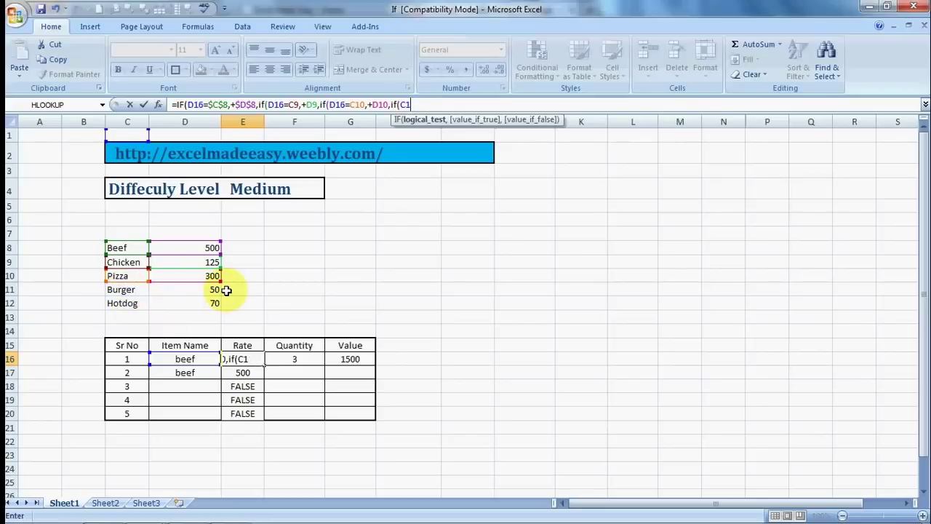
{"action": "key", "text": "BackSpace"}
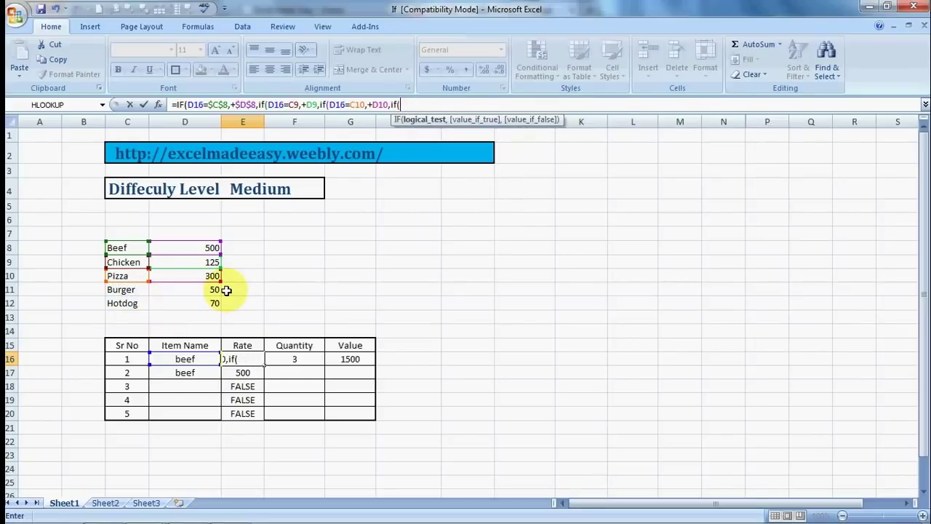
Continue the E16 rate formula with the condition D16=C11 returning +D11, leaving it ready for the value-if-false argument
{"action": "left_click", "coordinate": [180, 359]}
{"action": "type", "text": "="}
{"action": "left_click", "coordinate": [131, 292]}
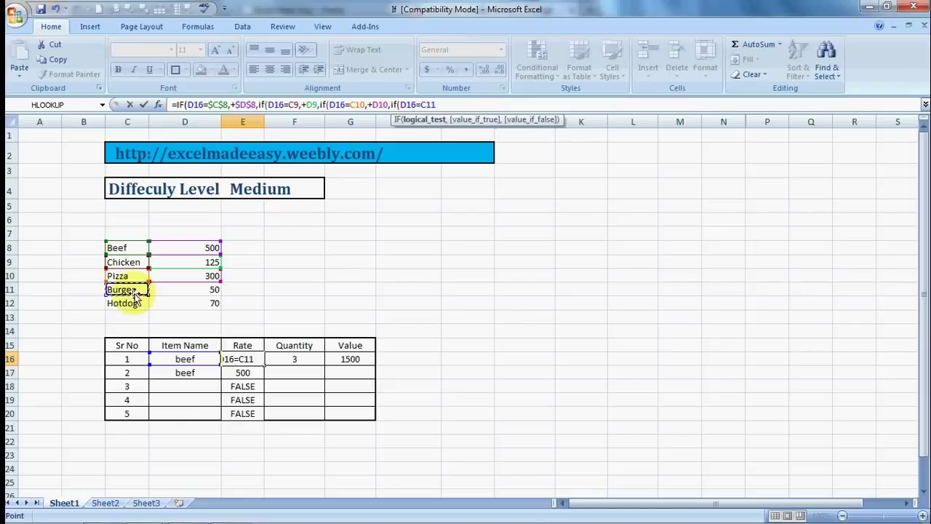
{"action": "type", "text": ","}
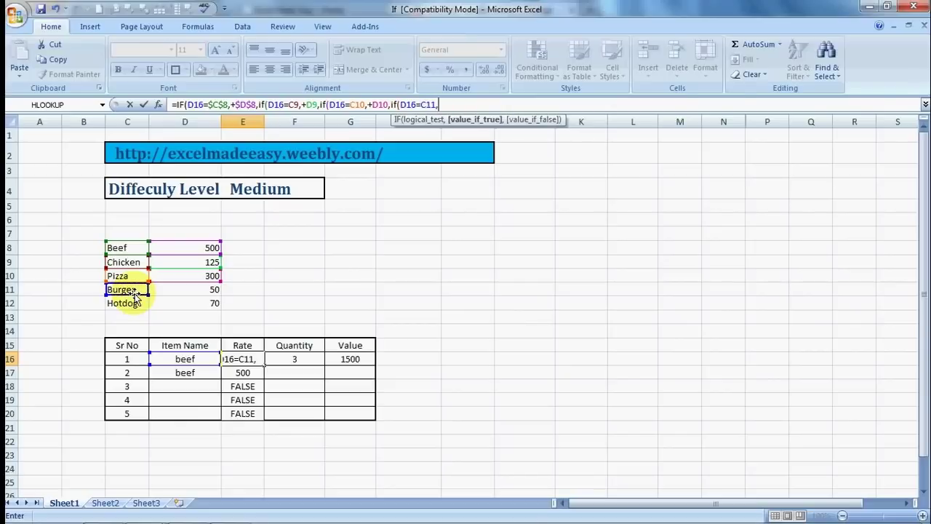
{"action": "type", "text": "+"}
{"action": "left_click", "coordinate": [213, 289]}
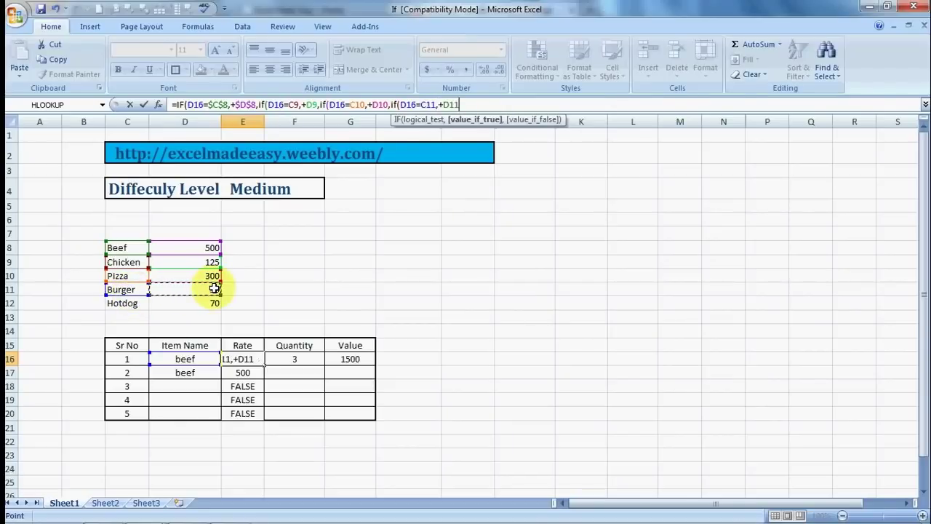
{"action": "type", "text": ","}
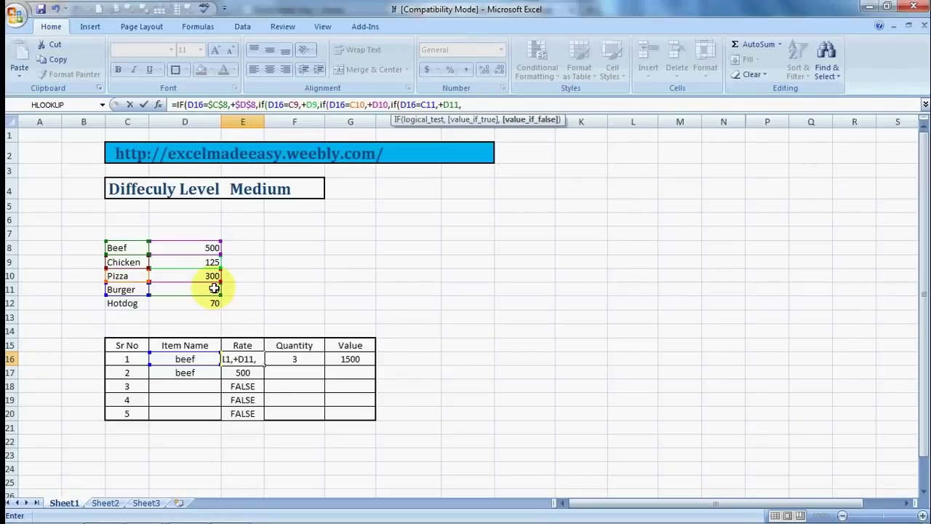
{"action": "left_click", "coordinate": [214, 289]}
{"action": "key", "text": "BackSpace"}
{"action": "key", "text": "BackSpace"}
{"action": "key", "text": "BackSpace"}
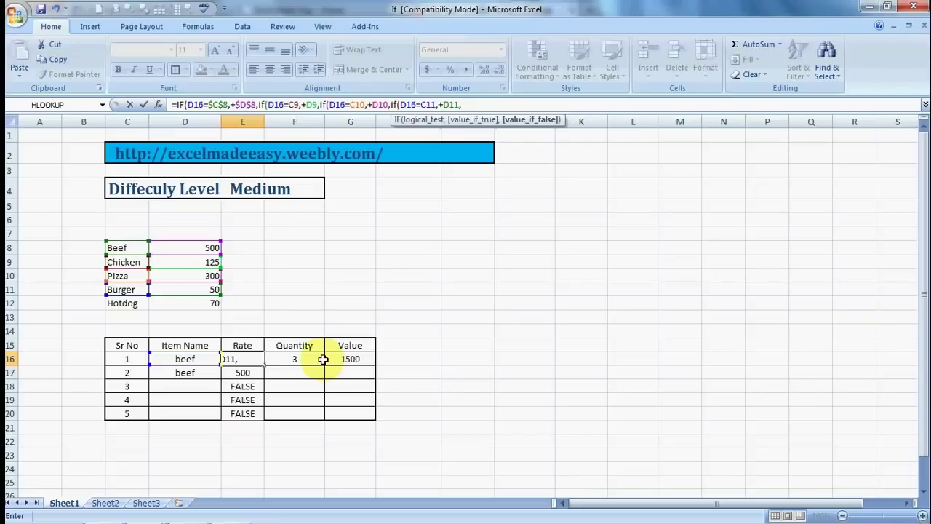
Open another nested IF as the value-if-false argument of the Burger condition
{"action": "type", "text": "if"}
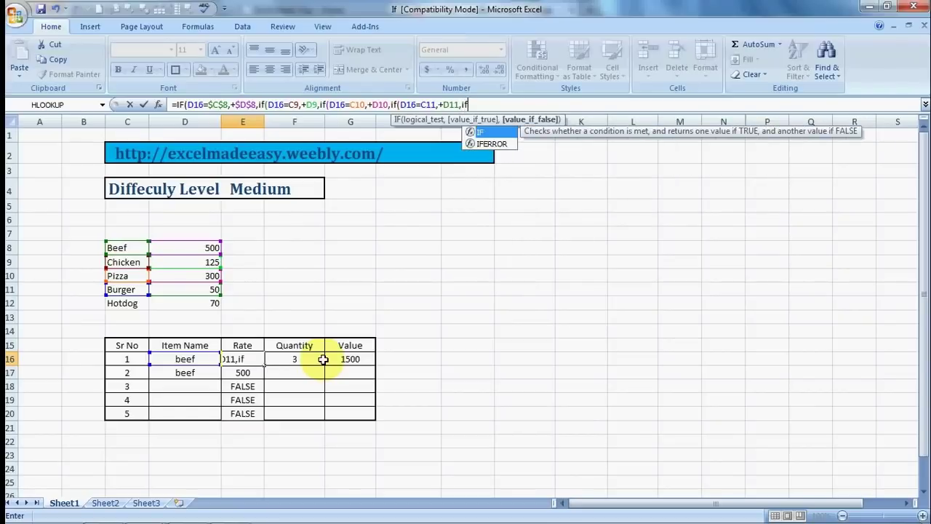
{"action": "type", "text": "("}
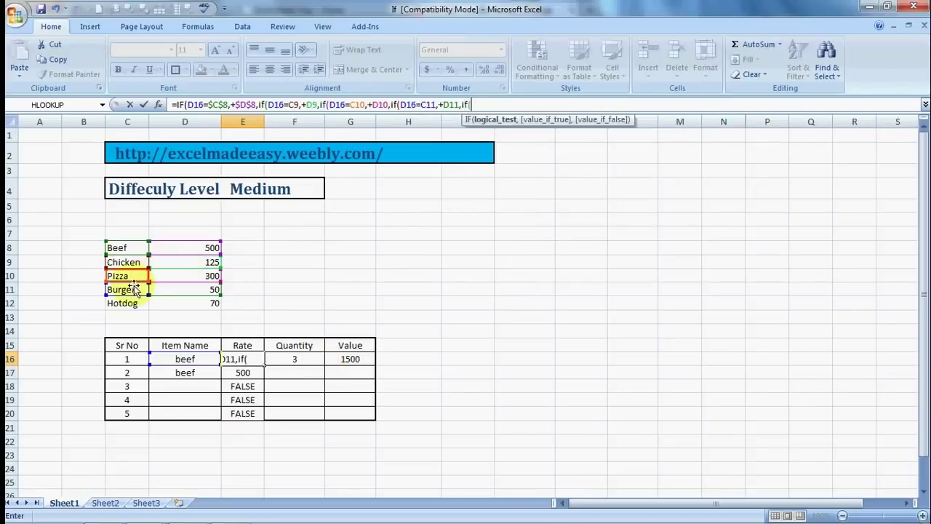
{"action": "left_click", "coordinate": [185, 358]}
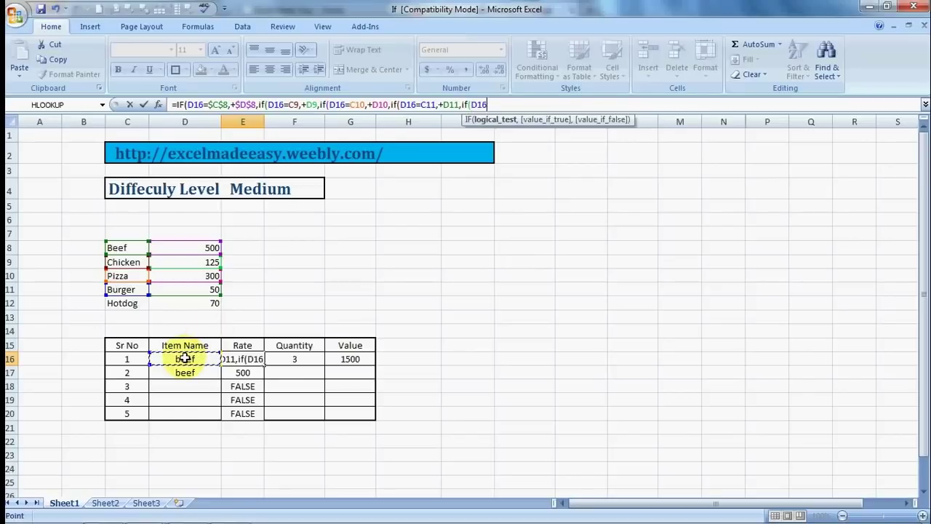
{"action": "left_click", "coordinate": [118, 302]}
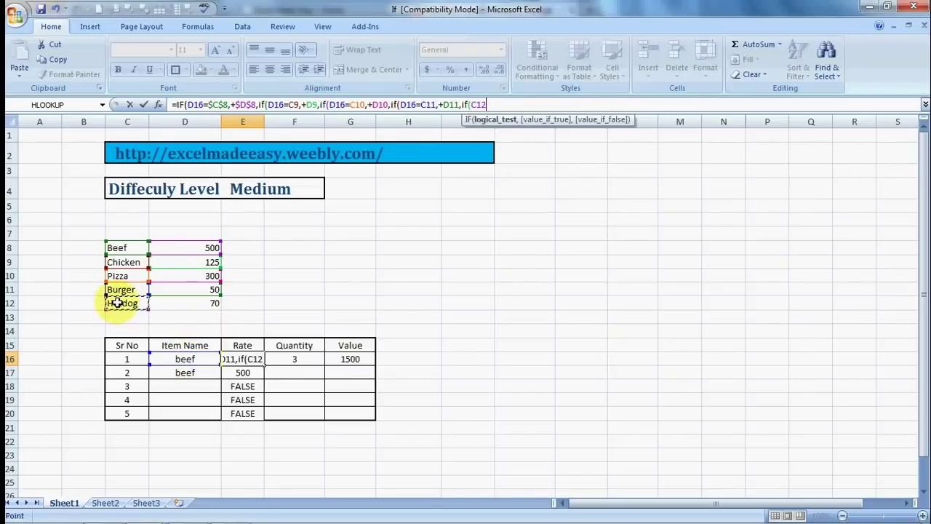
{"action": "key", "text": "BackSpace"}
{"action": "key", "text": "BackSpace"}
{"action": "key", "text": "BackSpace"}
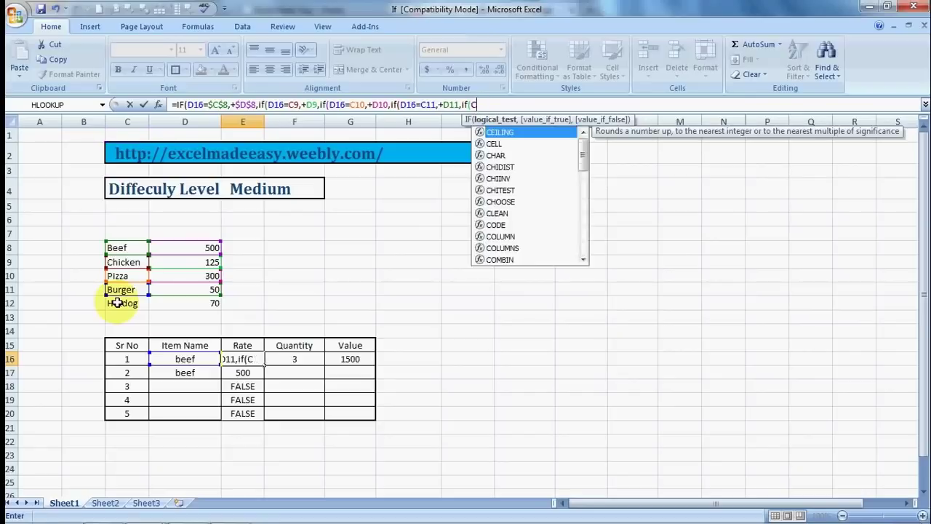
Fill the last nested IF with D16=C12 returning +D12, close all parentheses and enter the formula in E16
{"action": "left_click", "coordinate": [185, 357]}
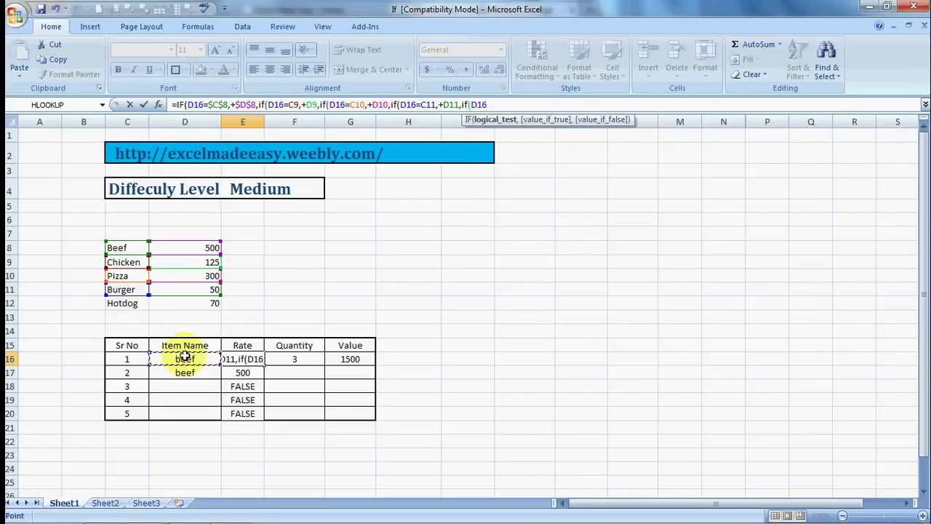
{"action": "type", "text": "="}
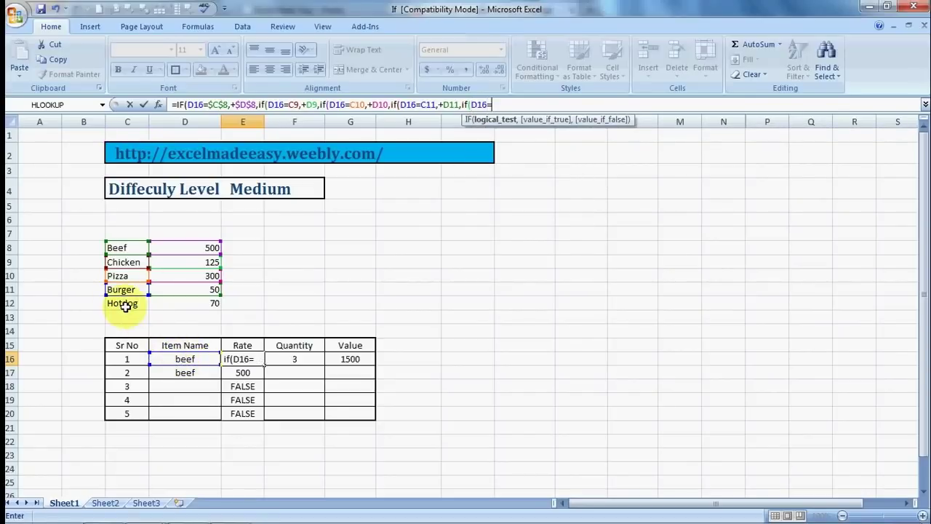
{"action": "left_click", "coordinate": [125, 304]}
{"action": "type", "text": ","}
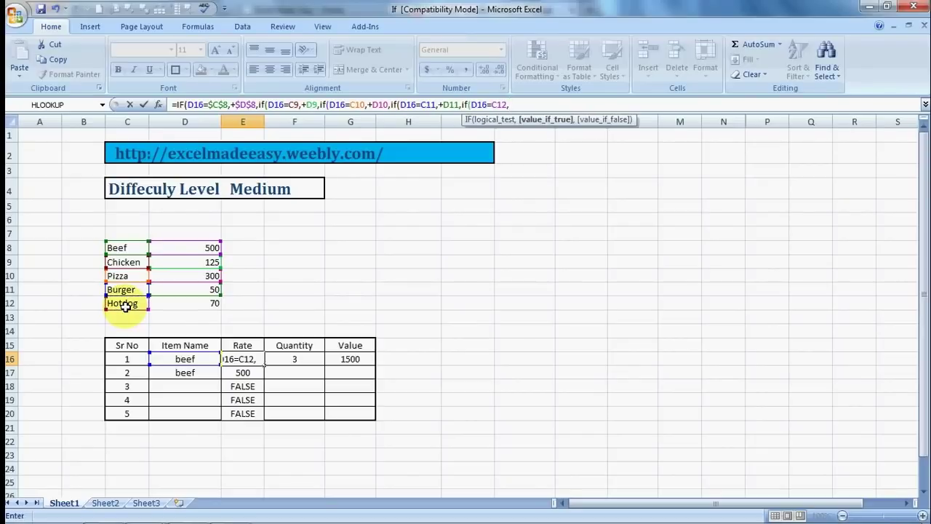
{"action": "type", "text": "+"}
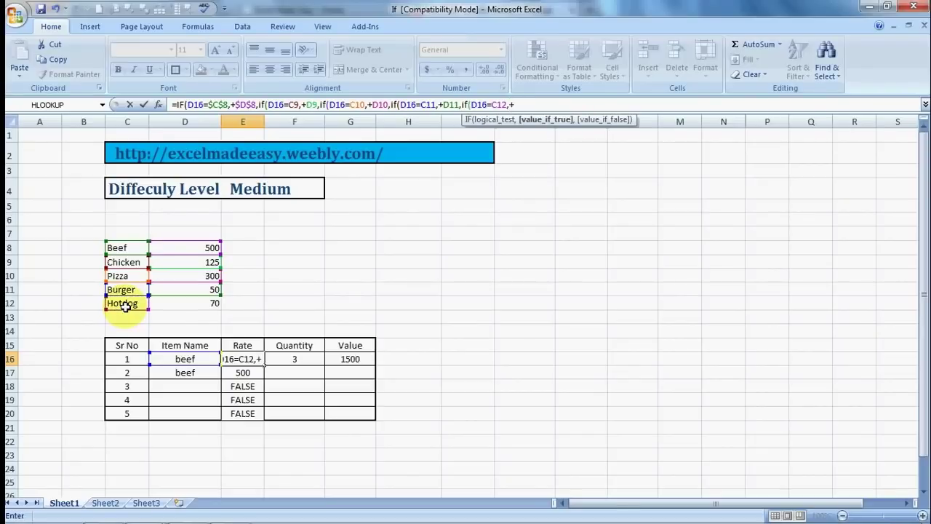
{"action": "left_click", "coordinate": [213, 304]}
{"action": "type", "text": "))"}
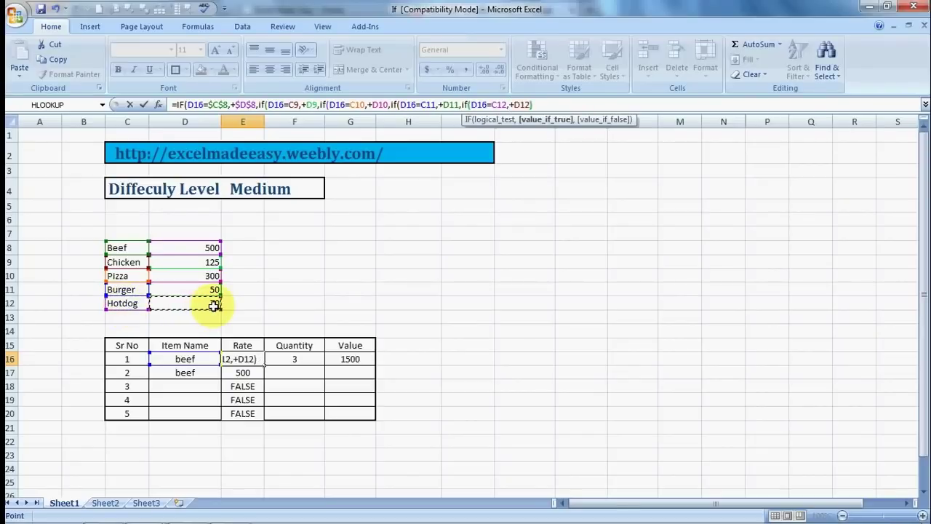
{"action": "type", "text": ")))"}
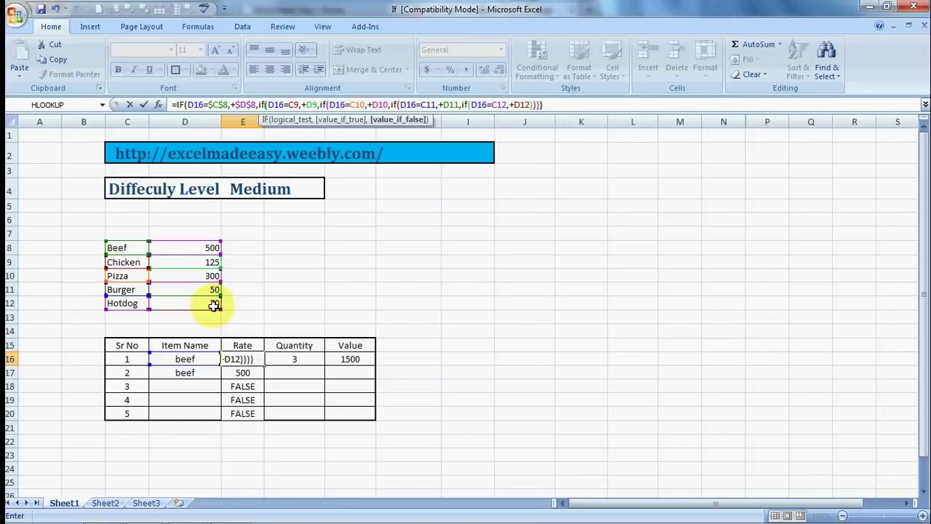
{"action": "key", "text": "Return"}
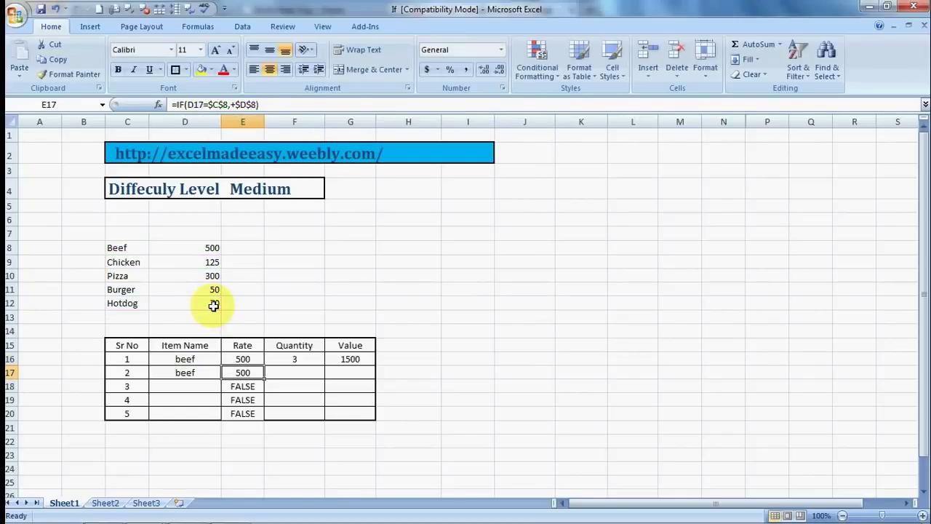
{"action": "key", "text": "Up"}
{"action": "key", "text": "ctrl+c"}
{"action": "key", "text": "shift+Down"}
{"action": "key", "text": "shift+Down"}
{"action": "key", "text": "shift+Down"}
{"action": "key", "text": "shift+Down"}
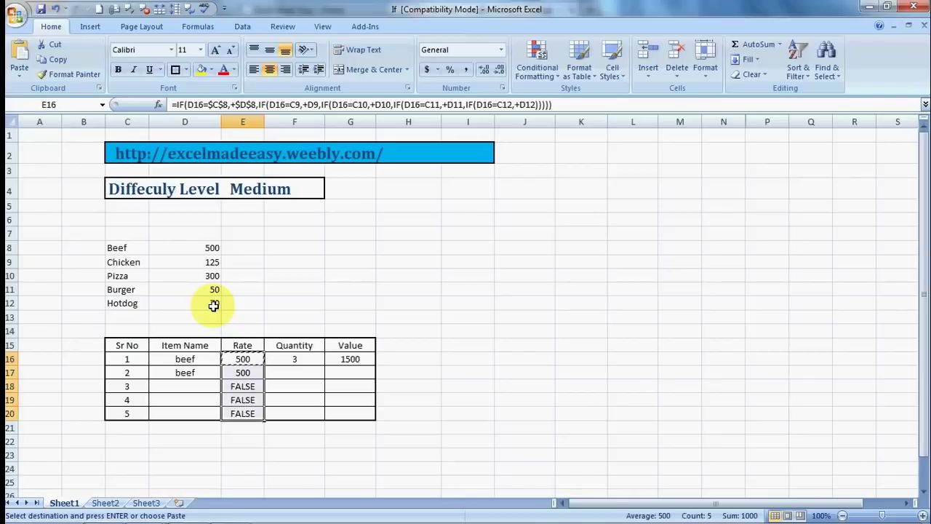
{"action": "key", "text": "Escape"}
{"action": "key", "text": "Up"}
{"action": "key", "text": "Down"}
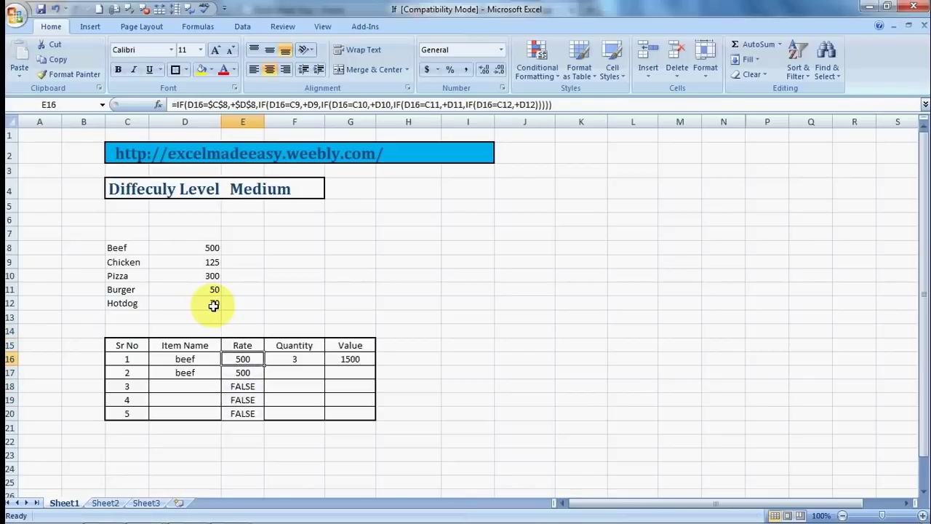
Make the Chicken references in the E16 formula absolute, as $C$9 and $D$9
{"action": "left_click", "coordinate": [292, 107]}
{"action": "left_click_drag", "start_coordinate": [290, 107], "coordinate": [298, 107]}
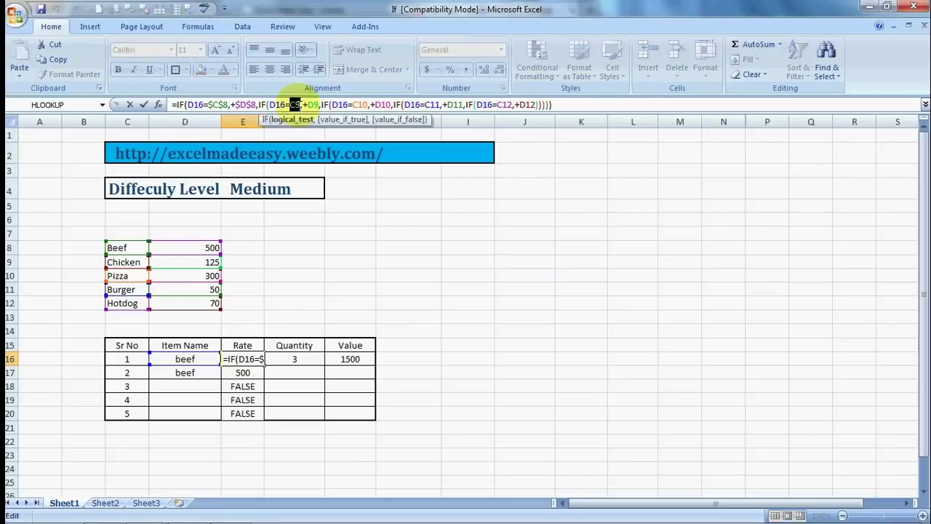
{"action": "key", "text": "F4"}
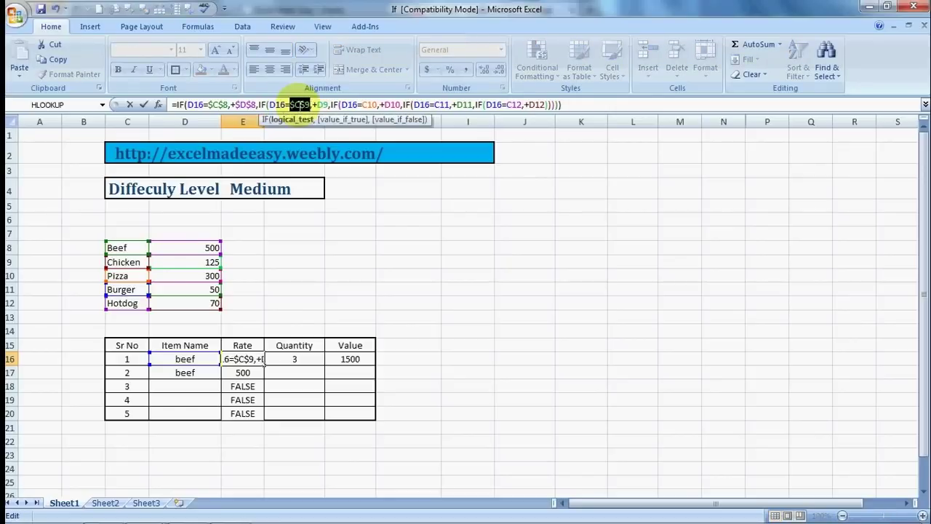
{"action": "left_click_drag", "start_coordinate": [317, 107], "coordinate": [328, 107]}
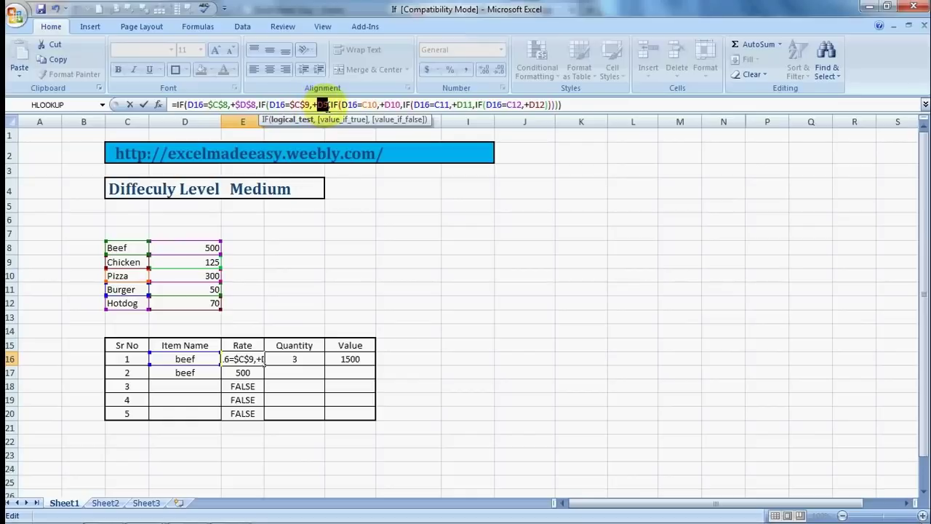
{"action": "left_click_drag", "start_coordinate": [326, 104], "coordinate": [328, 104]}
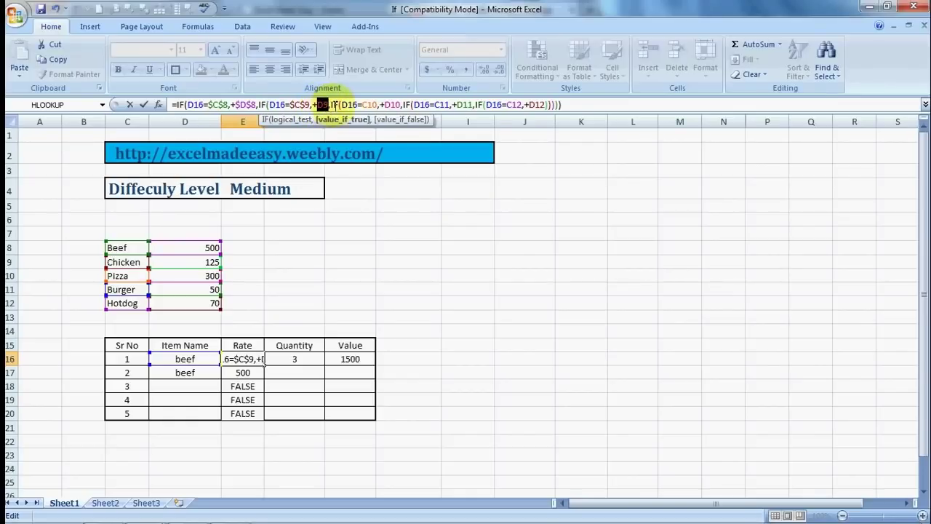
{"action": "key", "text": "F4"}
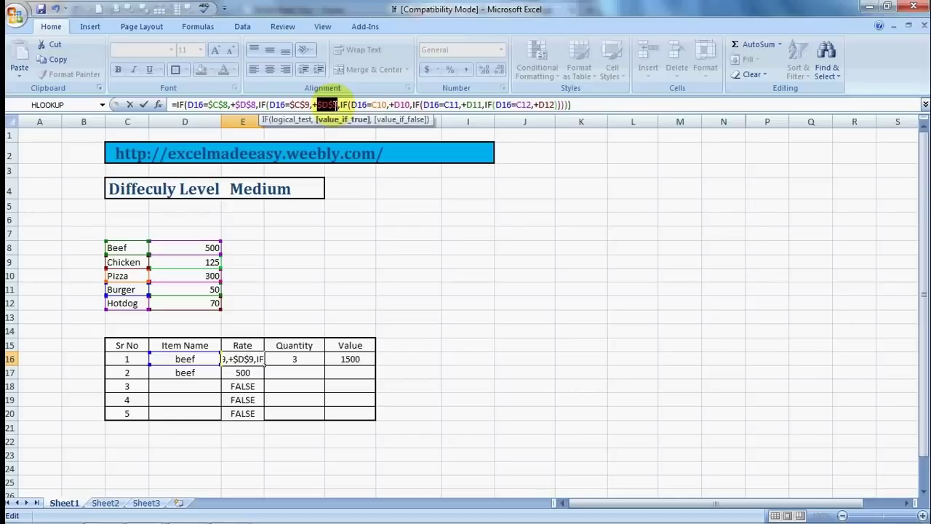
Make the Pizza references in the E16 formula absolute, as $C$10 and $D$10
{"action": "left_click", "coordinate": [373, 104]}
{"action": "left_click_drag", "start_coordinate": [374, 104], "coordinate": [384, 104]}
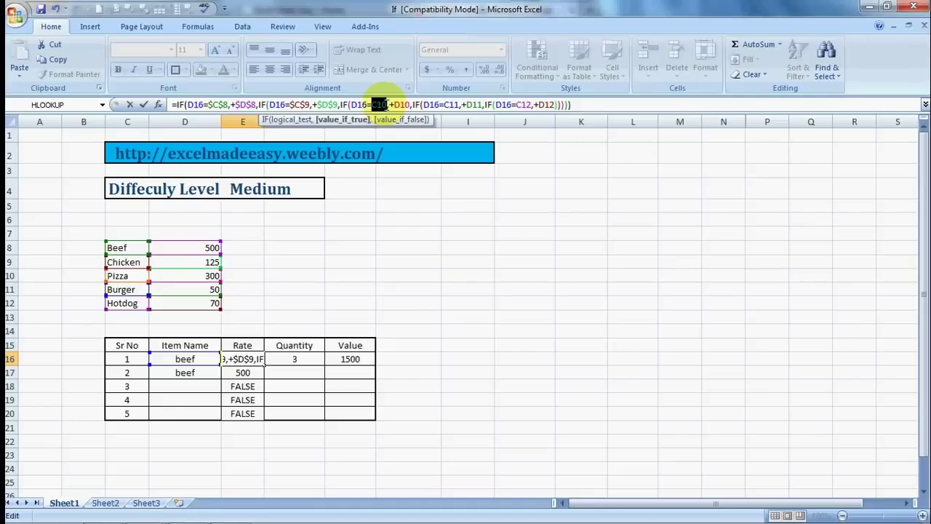
{"action": "left_click_drag", "start_coordinate": [386, 105], "coordinate": [388, 105]}
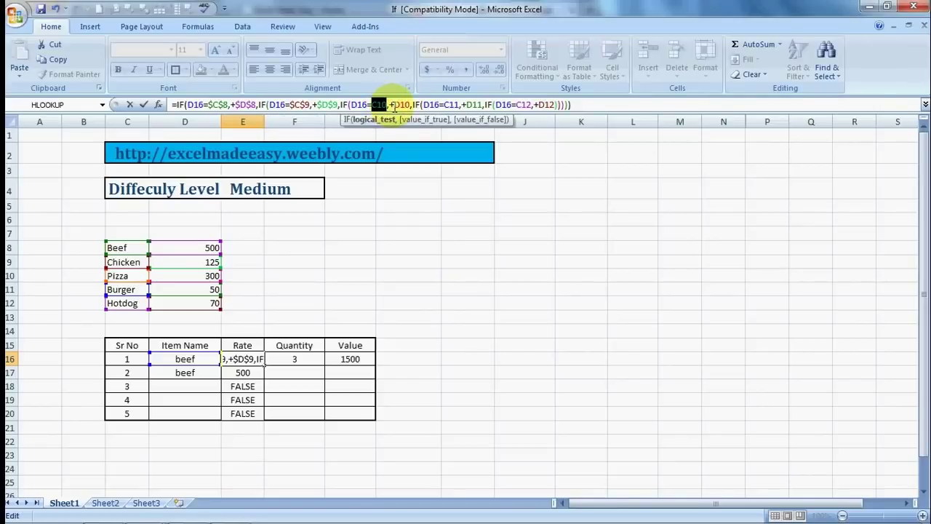
{"action": "key", "text": "F4"}
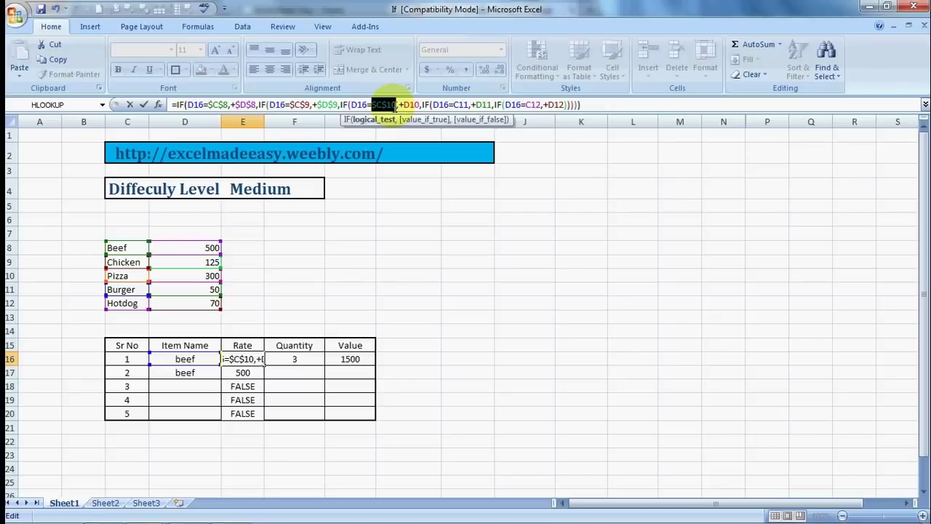
{"action": "left_click", "coordinate": [401, 105]}
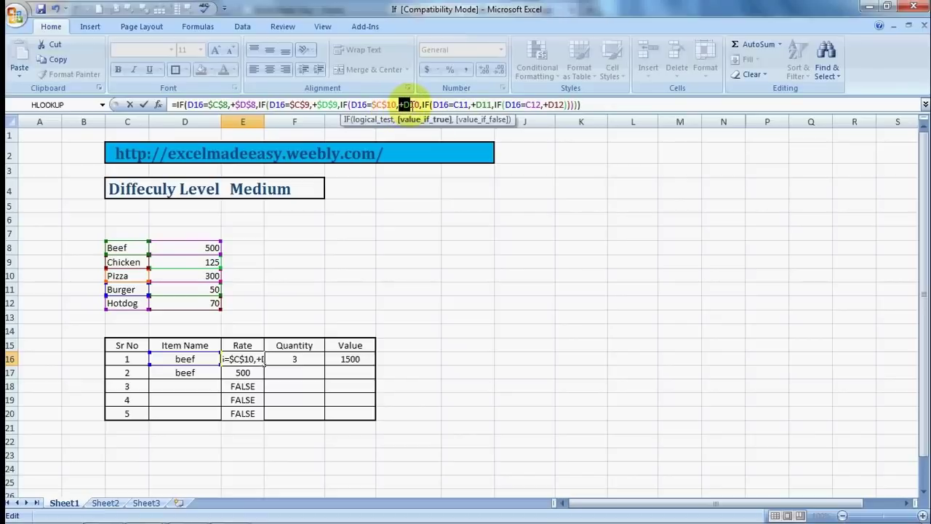
{"action": "left_click_drag", "start_coordinate": [405, 105], "coordinate": [420, 104]}
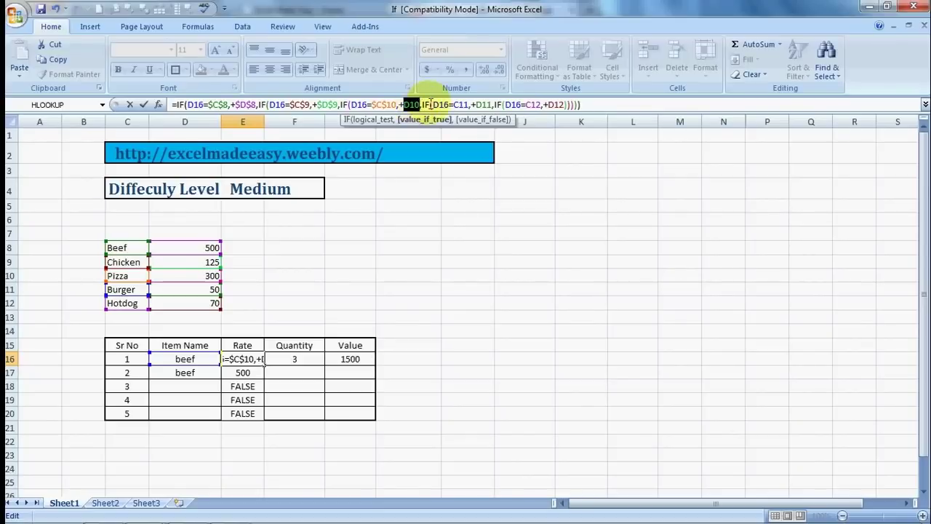
{"action": "key", "text": "F4"}
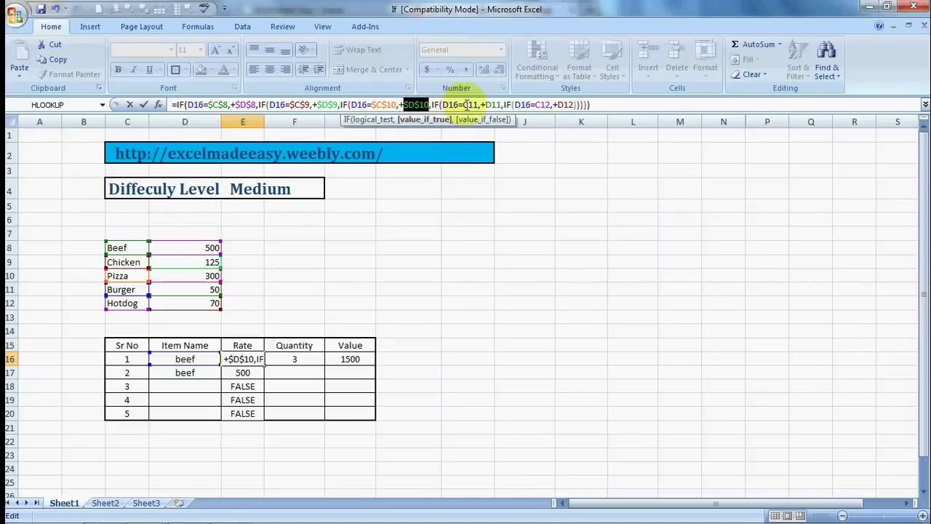
Make the Burger references in the E16 formula absolute, as $C$11 and $D$11
{"action": "left_click_drag", "start_coordinate": [463, 104], "coordinate": [478, 105]}
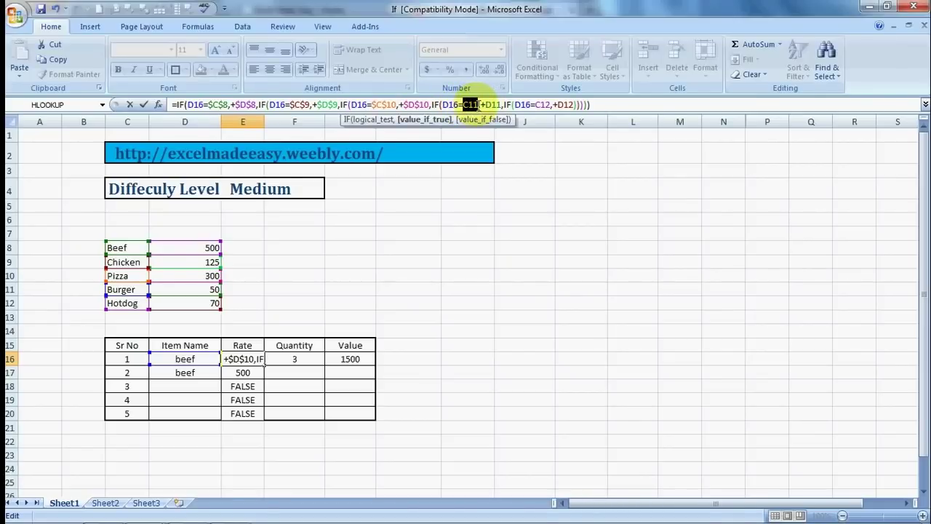
{"action": "left_click_drag", "start_coordinate": [478, 104], "coordinate": [479, 107]}
{"action": "key", "text": "F4"}
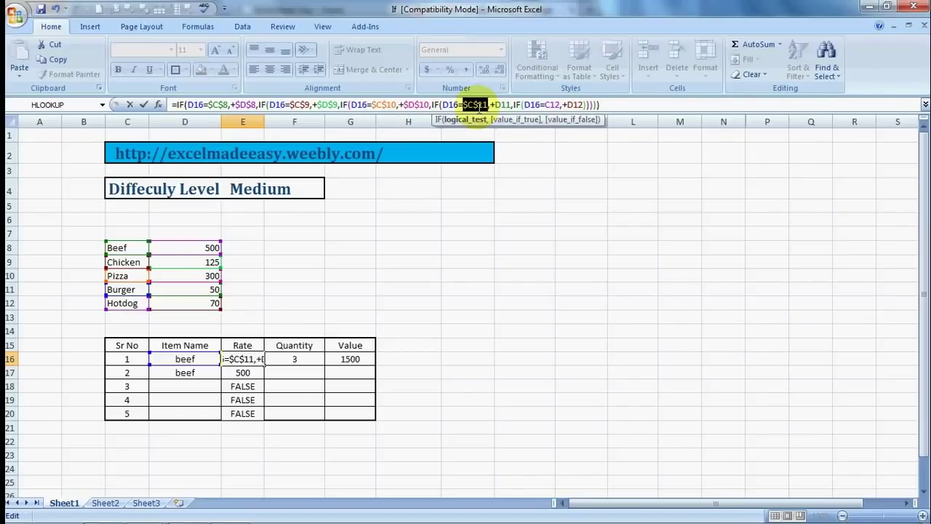
{"action": "left_click_drag", "start_coordinate": [495, 104], "coordinate": [514, 106]}
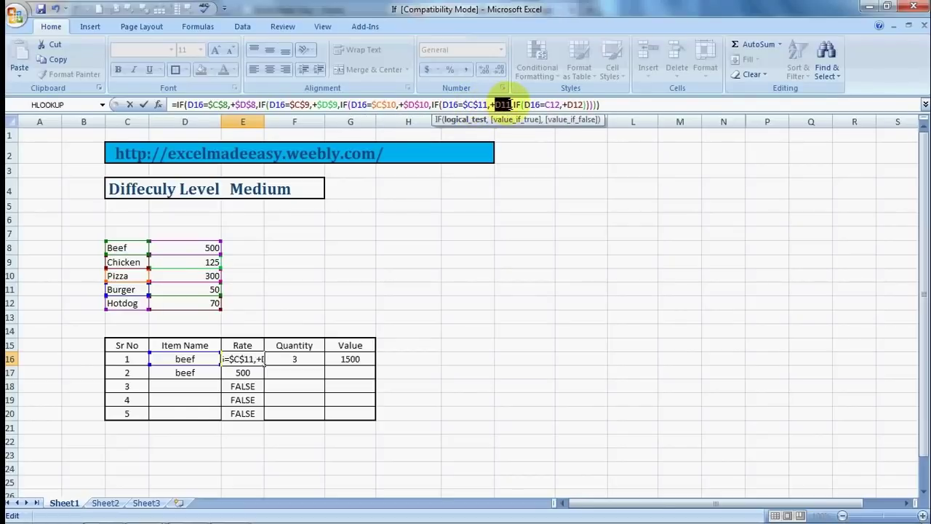
{"action": "key", "text": "F4"}
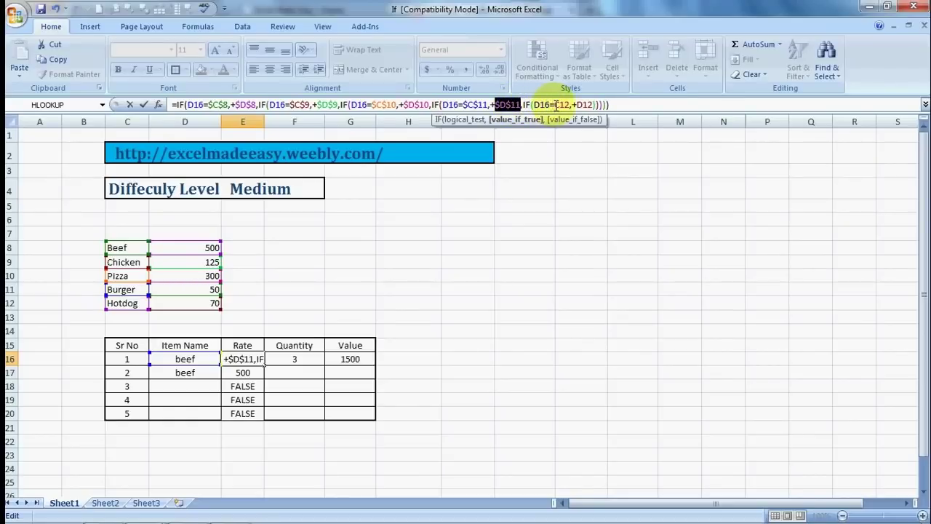
Make the Hotdog references in the E16 formula absolute, as $C$12 and $D$12, and enter the formula
{"action": "left_click_drag", "start_coordinate": [555, 105], "coordinate": [571, 105]}
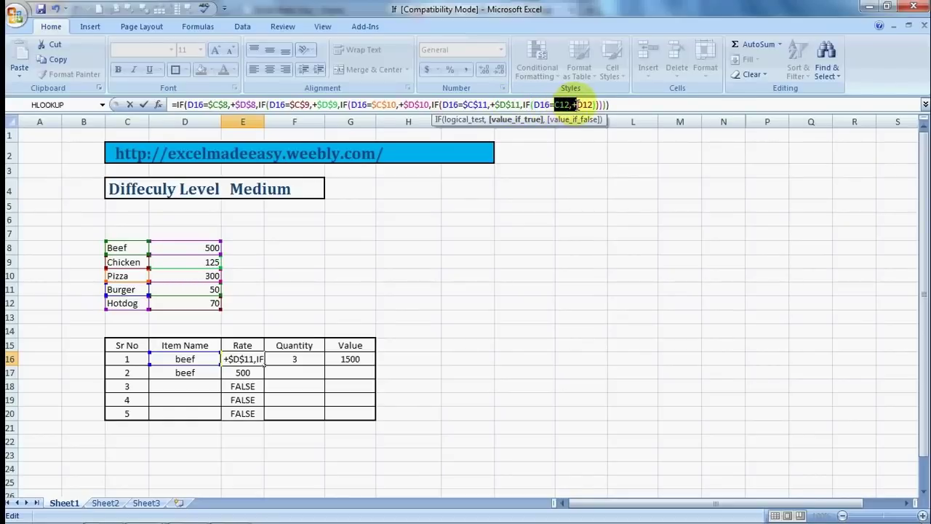
{"action": "key", "text": "F4"}
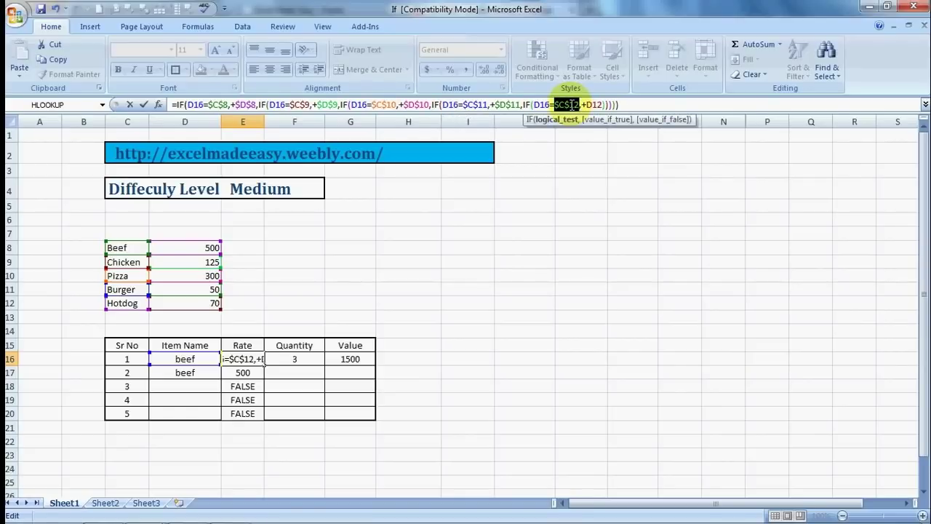
{"action": "left_click_drag", "start_coordinate": [587, 105], "coordinate": [602, 105]}
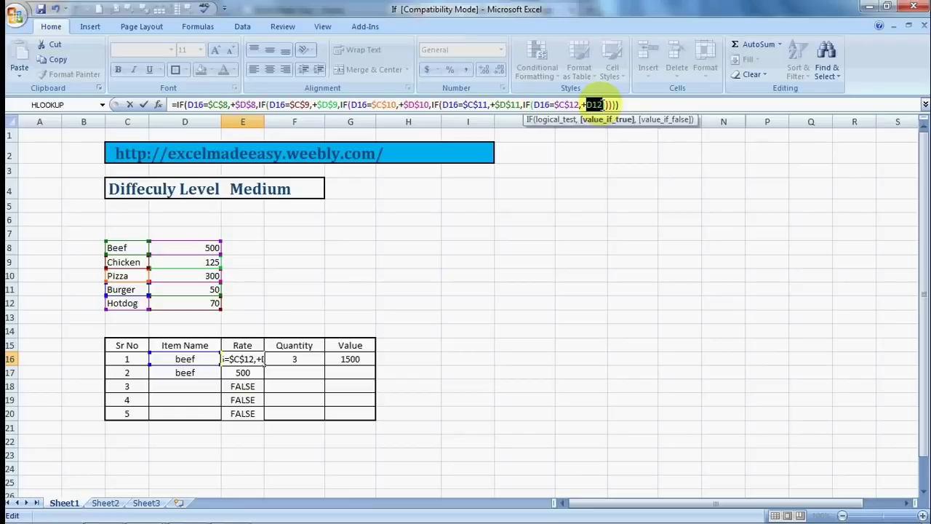
{"action": "key", "text": "F4"}
{"action": "key", "text": "Return"}
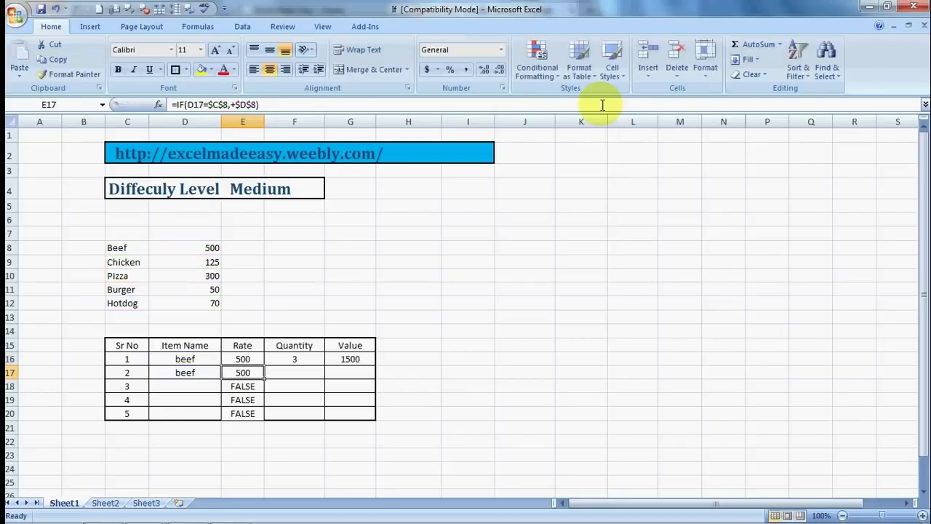
Copy the nested IF formula from E16 to the remaining Rate cells, E17 through E20
{"action": "key", "text": "Up"}
{"action": "key", "text": "ctrl+c"}
{"action": "key", "text": "Down"}
{"action": "key", "text": "shift+Down"}
{"action": "key", "text": "shift+Down"}
{"action": "key", "text": "shift+Down"}
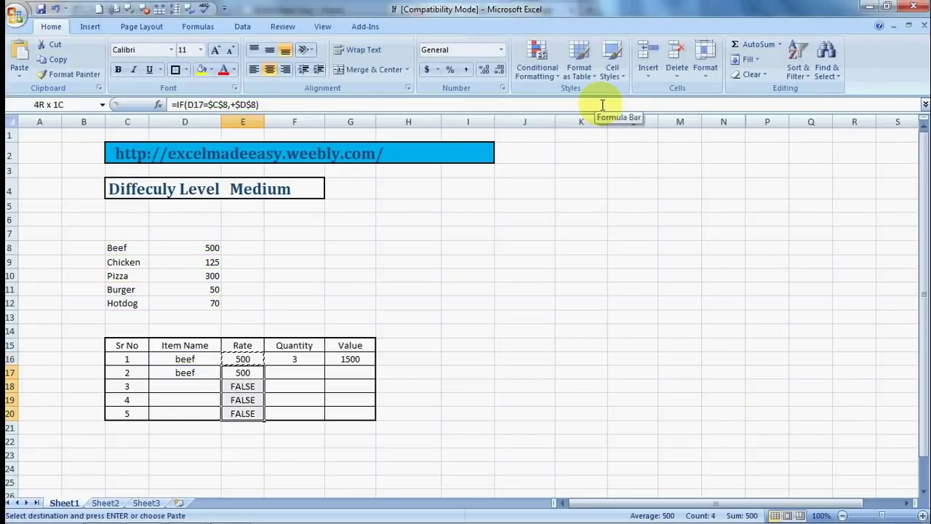
{"action": "key", "text": "ctrl+v"}
{"action": "key", "text": "Escape"}
Enter chicken, hotdog, burger and pizza as the item names in D17 through D20 of the order table
{"action": "key", "text": "Left"}
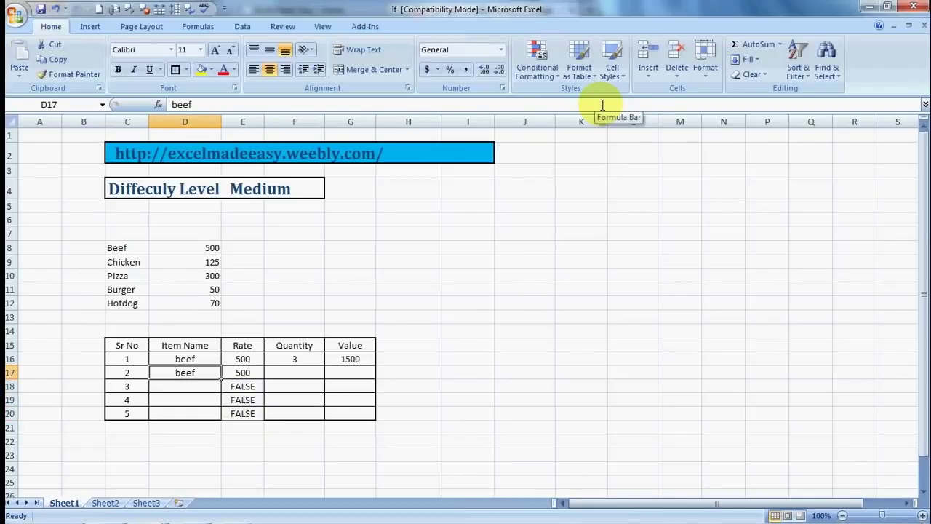
{"action": "type", "text": "chicke"}
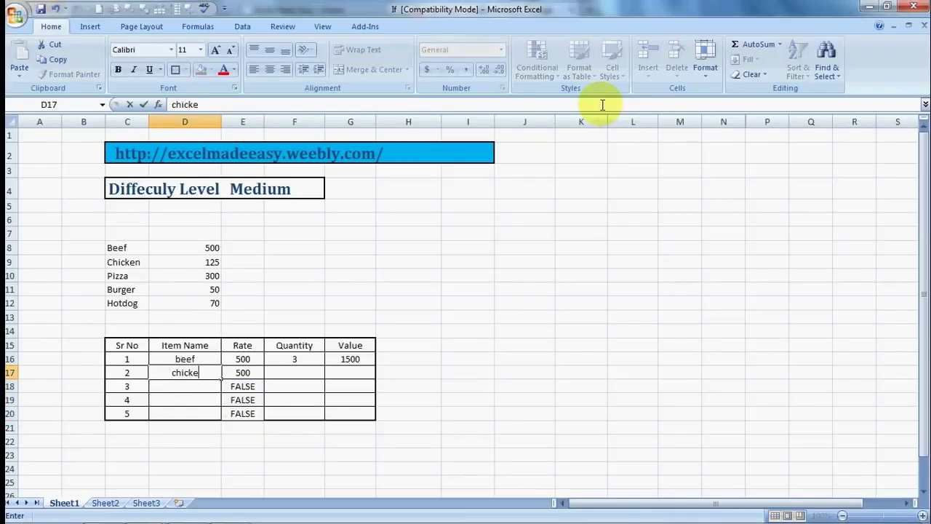
{"action": "type", "text": "n"}
{"action": "key", "text": "Return"}
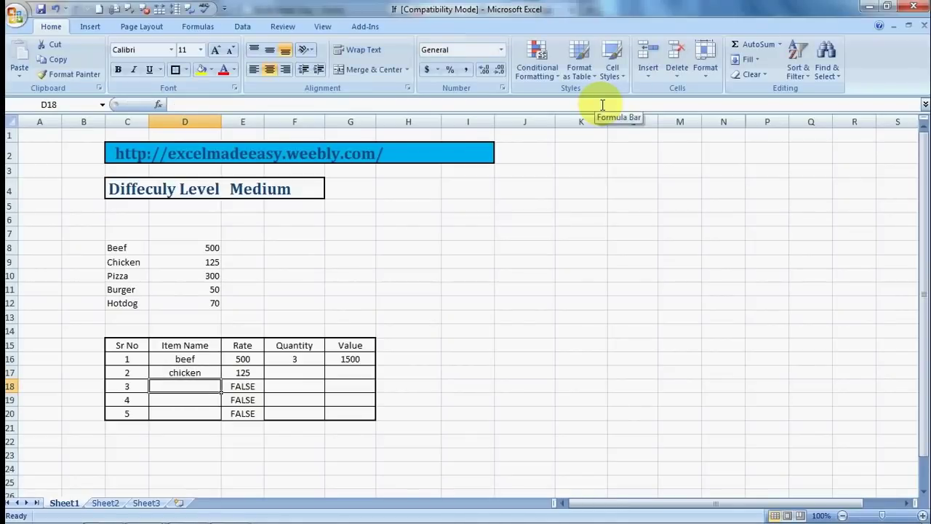
{"action": "type", "text": "otdog"}
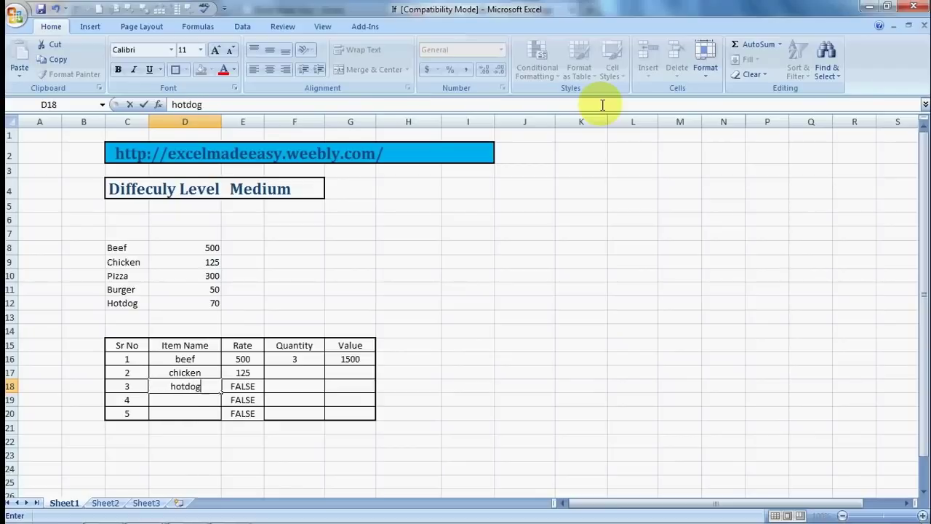
{"action": "key", "text": "Return"}
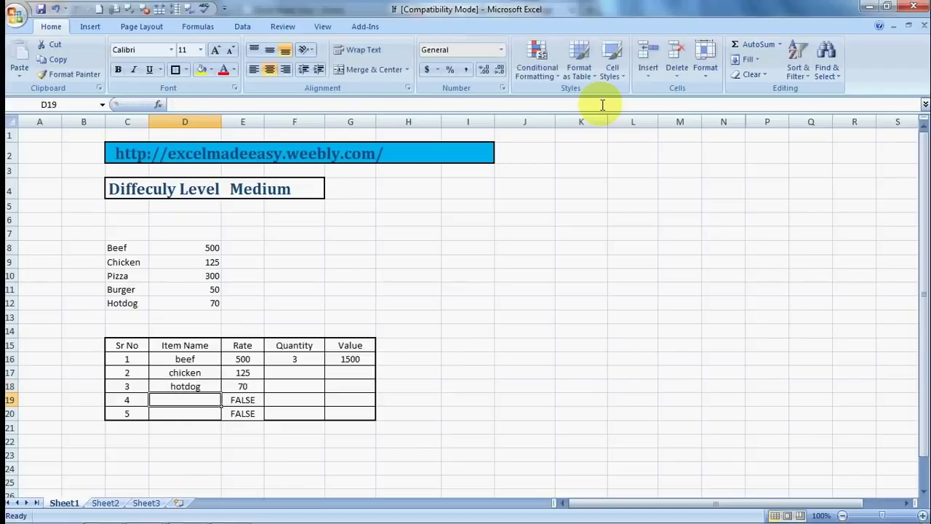
{"action": "type", "text": "burger"}
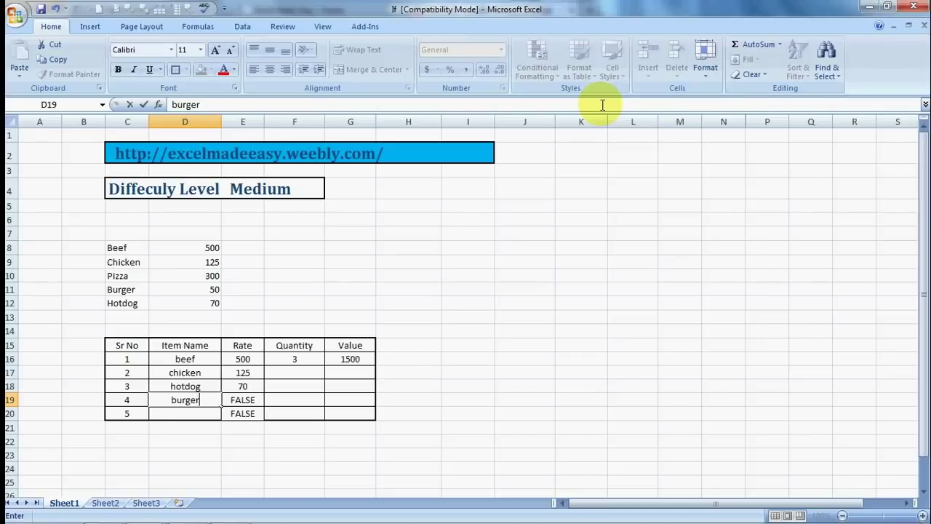
{"action": "key", "text": "Return"}
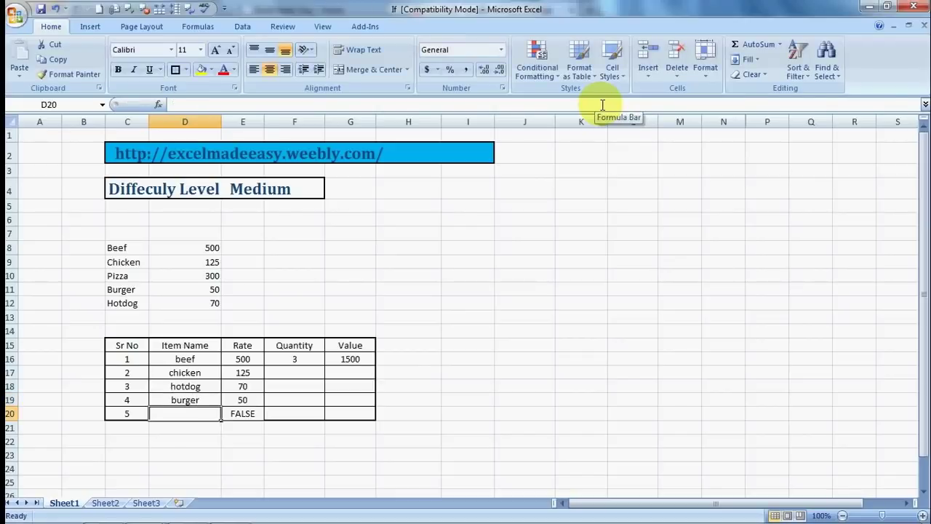
{"action": "type", "text": "pizza"}
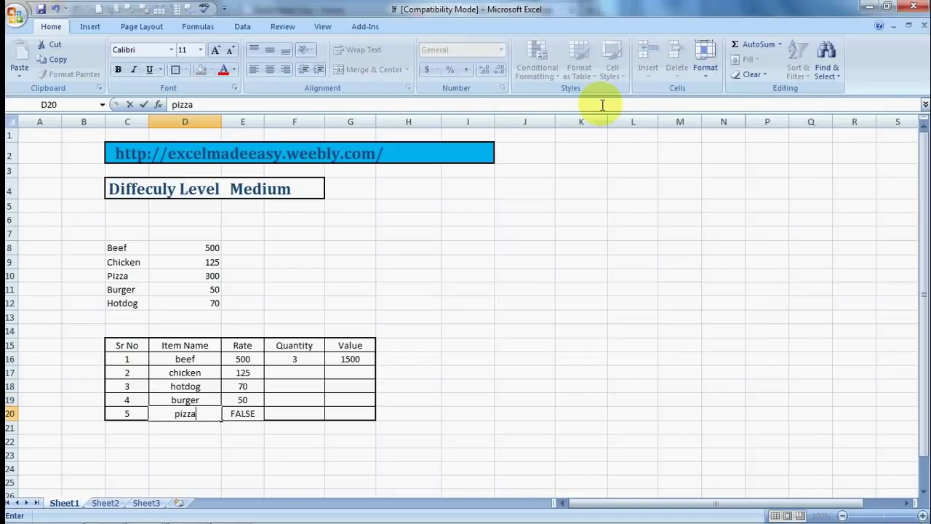
{"action": "key", "text": "Return"}
Set the Pizza price in D10 of the price list to 1200
{"action": "key", "text": "Up"}
{"action": "key", "text": "Up"}
{"action": "key", "text": "Up"}
{"action": "key", "text": "Up"}
{"action": "key", "text": "Up"}
{"action": "key", "text": "Up"}
{"action": "key", "text": "Up"}
{"action": "key", "text": "Up"}
{"action": "key", "text": "Up"}
{"action": "key", "text": "Up"}
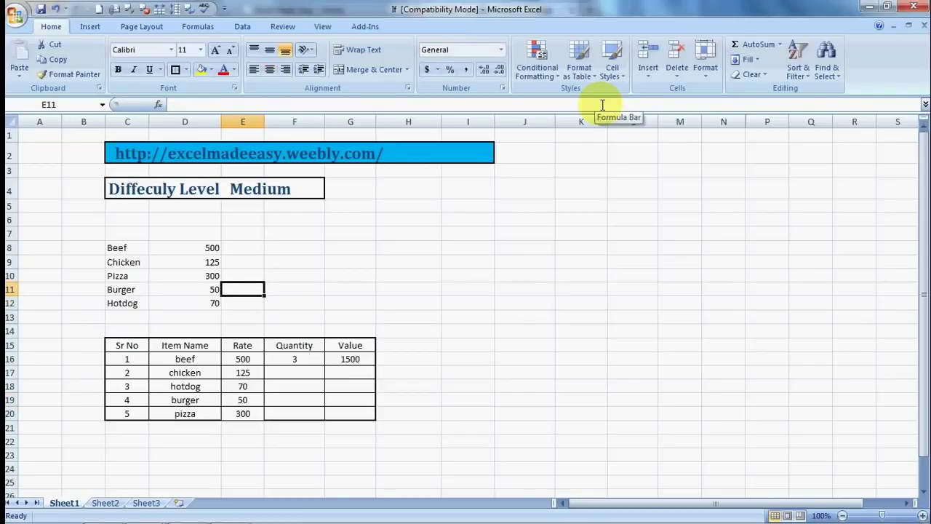
{"action": "key", "text": "Left"}
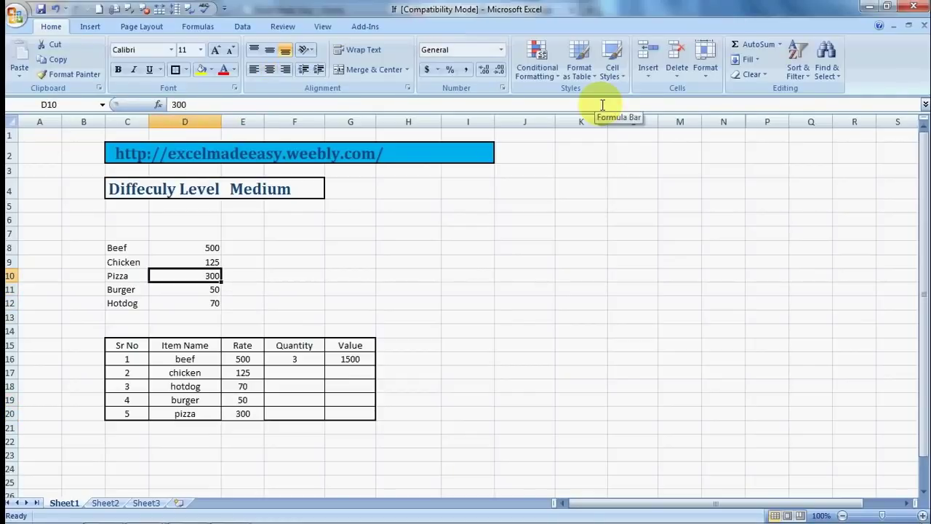
{"action": "type", "text": "1200"}
{"action": "key", "text": "Tab"}
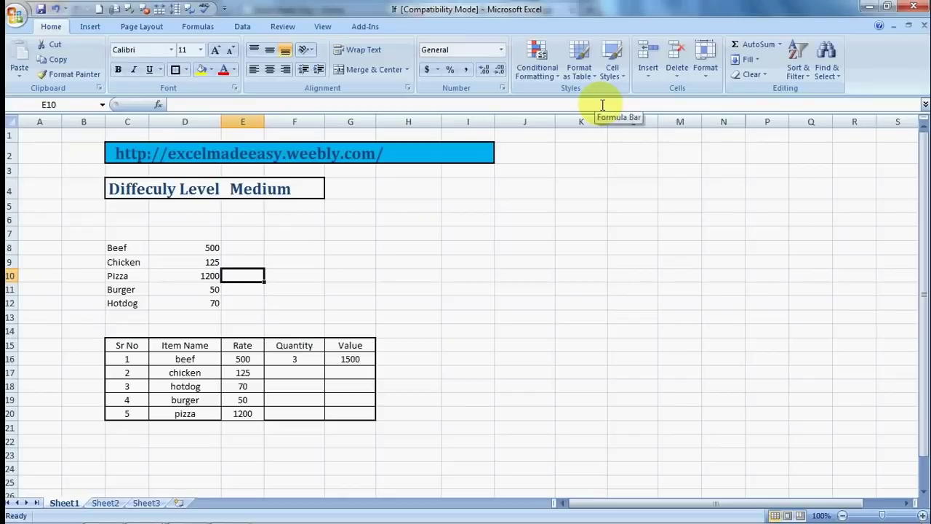
Enter the quantities 3, 4, 5 and 6 in F17 through F20 for chicken, hotdog, burger and pizza
{"action": "key", "text": "Down"}
{"action": "key", "text": "Down"}
{"action": "key", "text": "Down"}
{"action": "key", "text": "Down"}
{"action": "key", "text": "Down"}
{"action": "key", "text": "Down"}
{"action": "key", "text": "Down"}
{"action": "key", "text": "Right"}
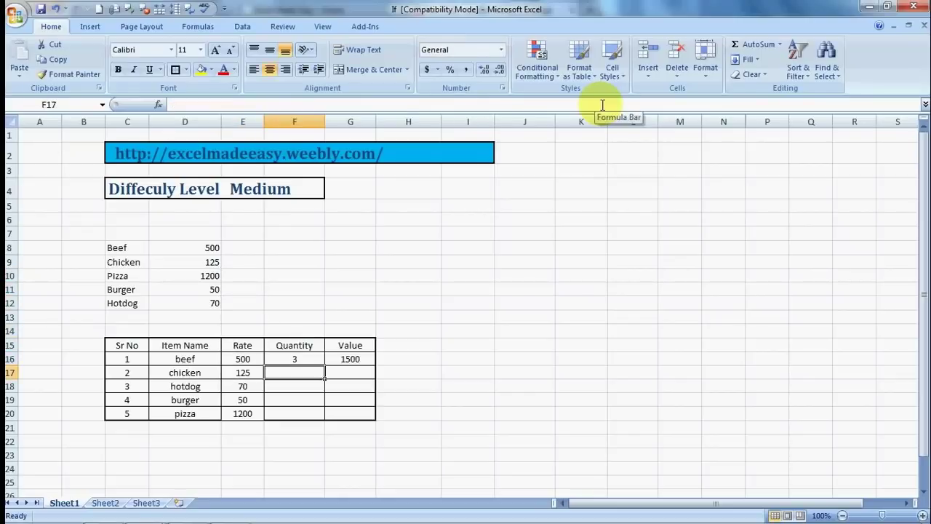
{"action": "type", "text": "3"}
{"action": "key", "text": "Return"}
{"action": "type", "text": "4"}
{"action": "key", "text": "Return"}
{"action": "type", "text": "5"}
{"action": "key", "text": "Return"}
{"action": "type", "text": "6"}
{"action": "key", "text": "Return"}
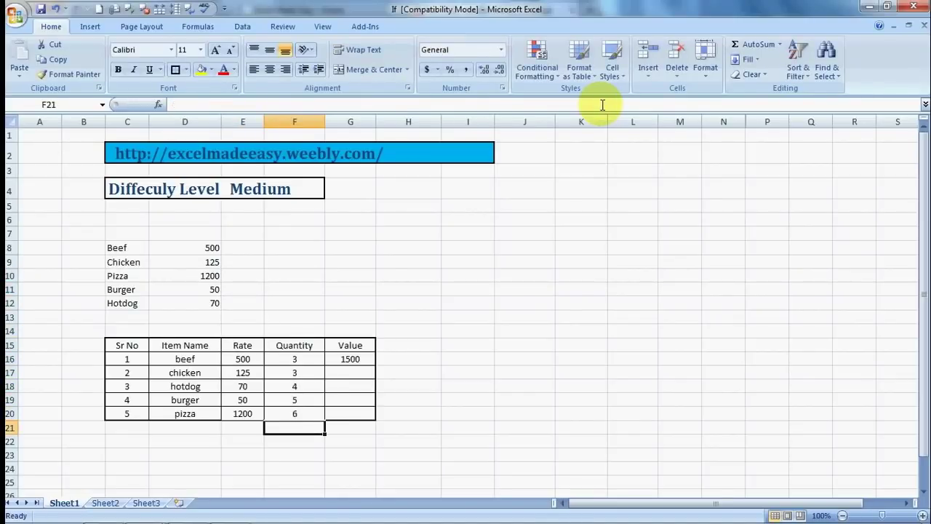
Copy the Value formula =E16*F16 from G16 to G17 through G20
{"action": "key", "text": "Up"}
{"action": "key", "text": "Up"}
{"action": "key", "text": "Up"}
{"action": "key", "text": "Up"}
{"action": "key", "text": "Right"}
{"action": "key", "text": "Up"}
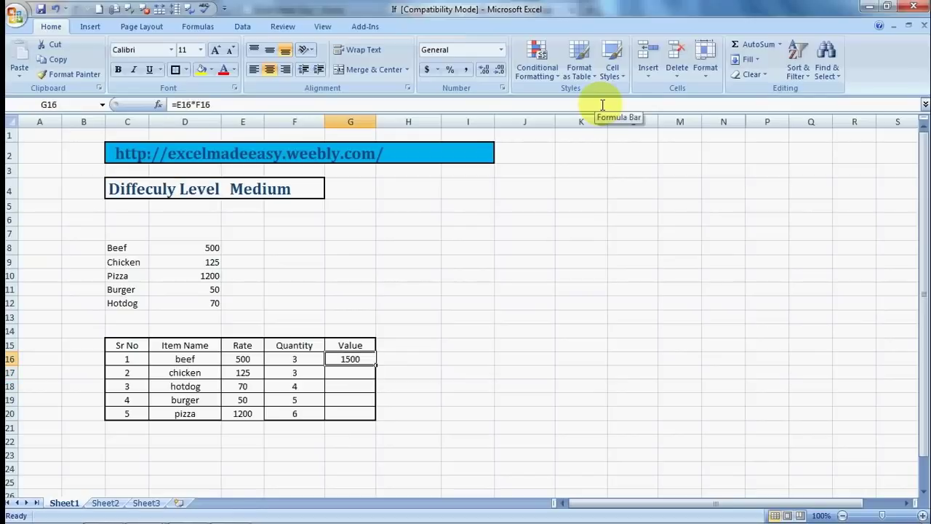
{"action": "key", "text": "ctrl+c"}
{"action": "key", "text": "Down"}
{"action": "key", "text": "shift+Down"}
{"action": "key", "text": "shift+Down"}
{"action": "key", "text": "shift+Down"}
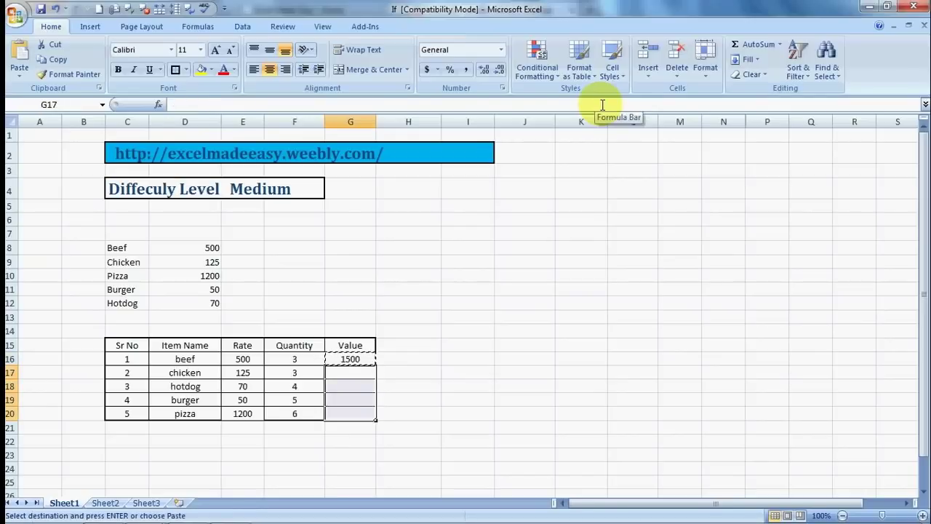
{"action": "key", "text": "ctrl+v"}
{"action": "key", "text": "Escape"}
{"action": "key", "text": "Left"}
{"action": "key", "text": "Down"}
{"action": "key", "text": "Down"}
{"action": "key", "text": "Down"}
{"action": "key", "text": "Down"}
{"action": "key", "text": "Down"}
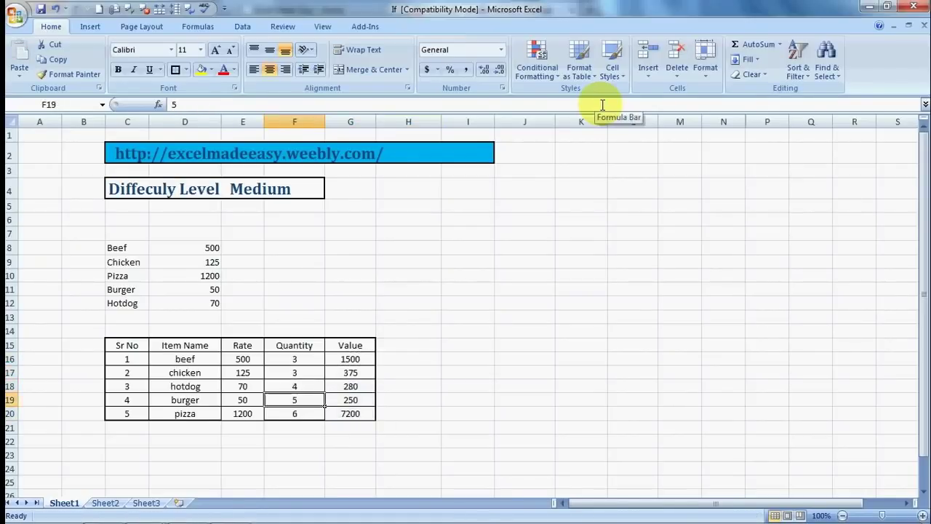
{"action": "key", "text": "Down"}
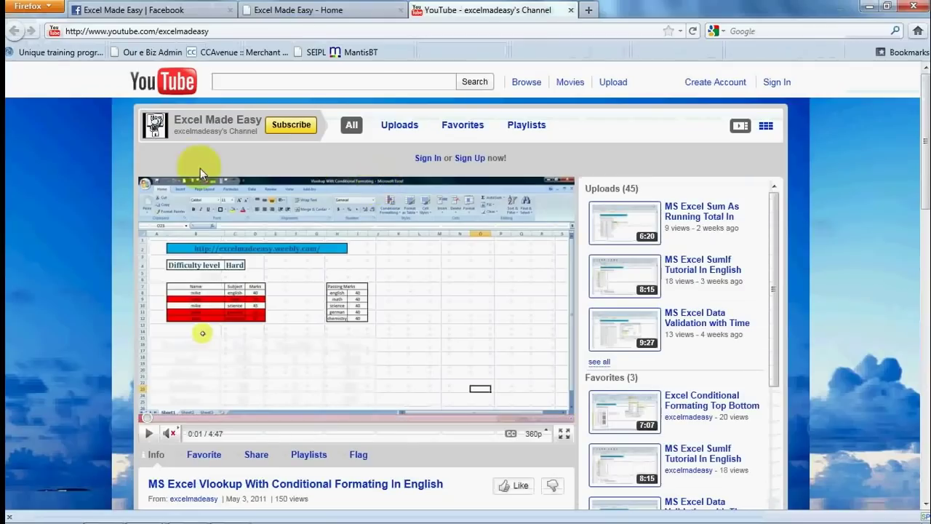
Look through the Excel Made Easy home page, YouTube channel and Facebook page in Firefox, and return to the If workbook in Excel
{"action": "left_click", "coordinate": [337, 10]}
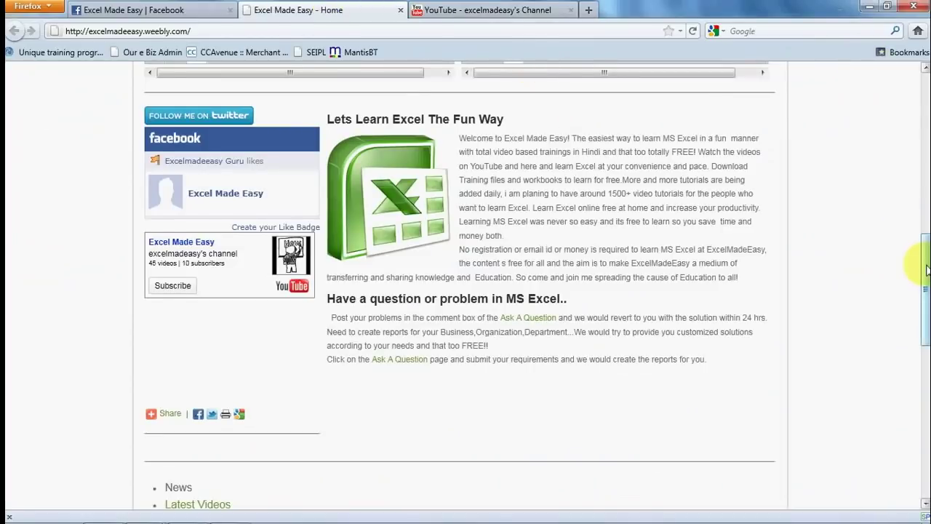
{"action": "left_click_drag", "start_coordinate": [923, 264], "coordinate": [926, 151]}
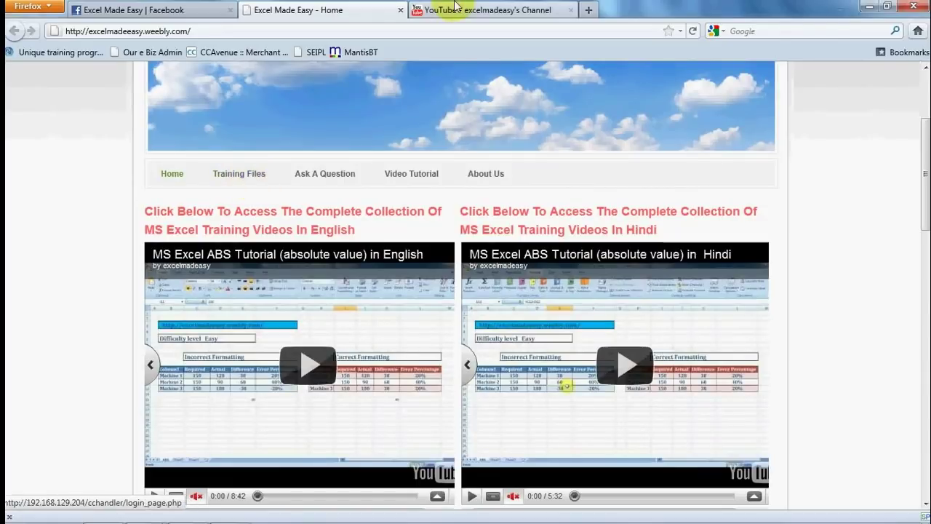
{"action": "left_click", "coordinate": [480, 10]}
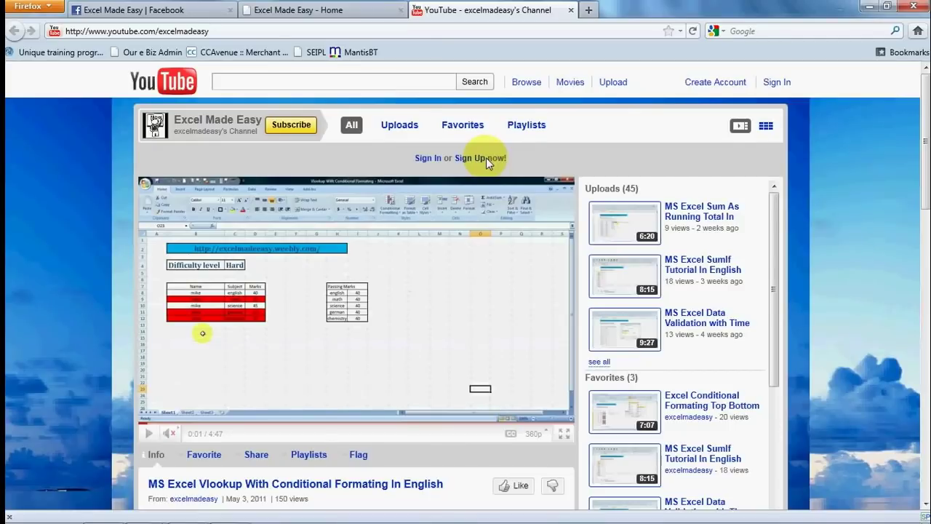
{"action": "left_click", "coordinate": [345, 15]}
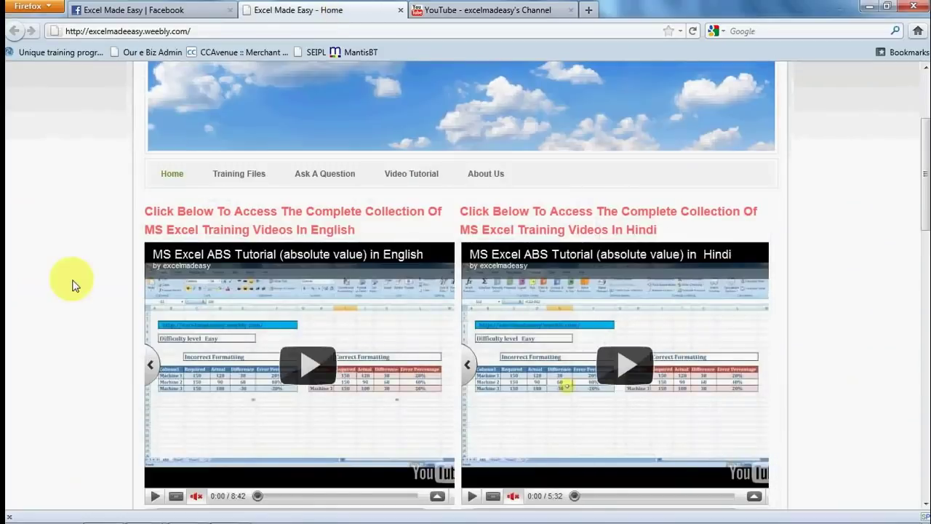
{"action": "scroll", "coordinate": [72, 285], "scroll_direction": "down", "scroll_amount": 5}
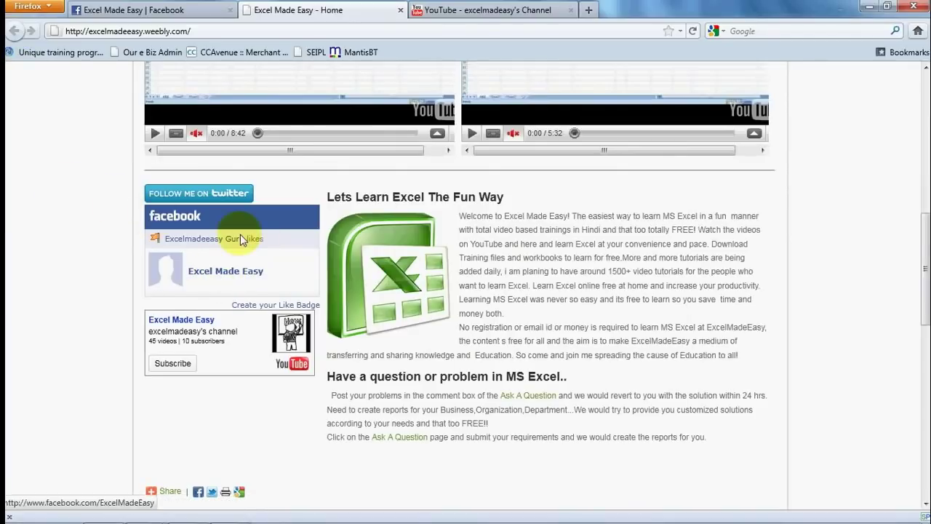
{"action": "left_click", "coordinate": [102, 9]}
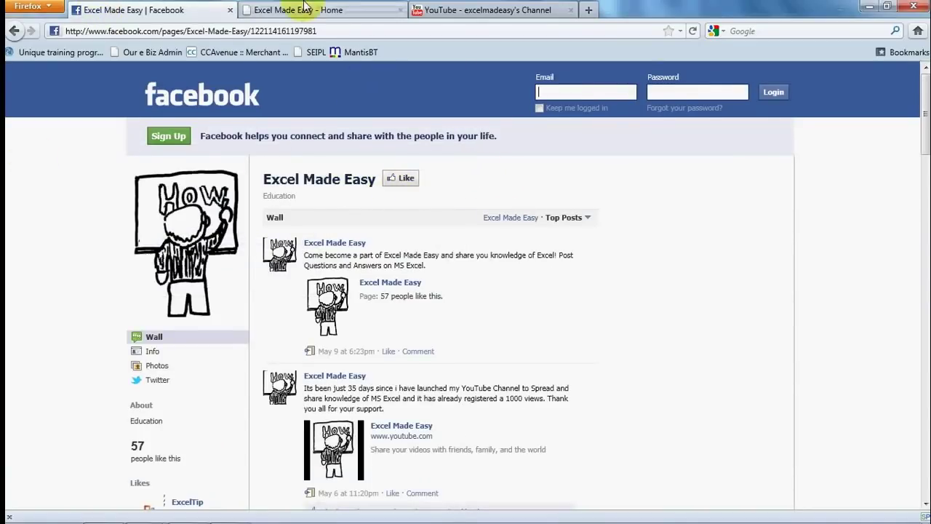
{"action": "left_click", "coordinate": [364, 12]}
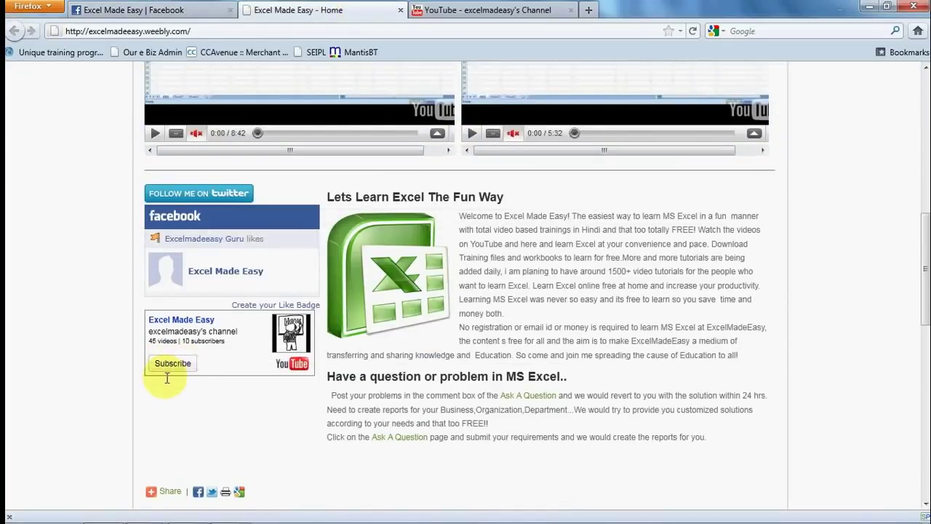
{"action": "key", "text": "alt+Tab"}
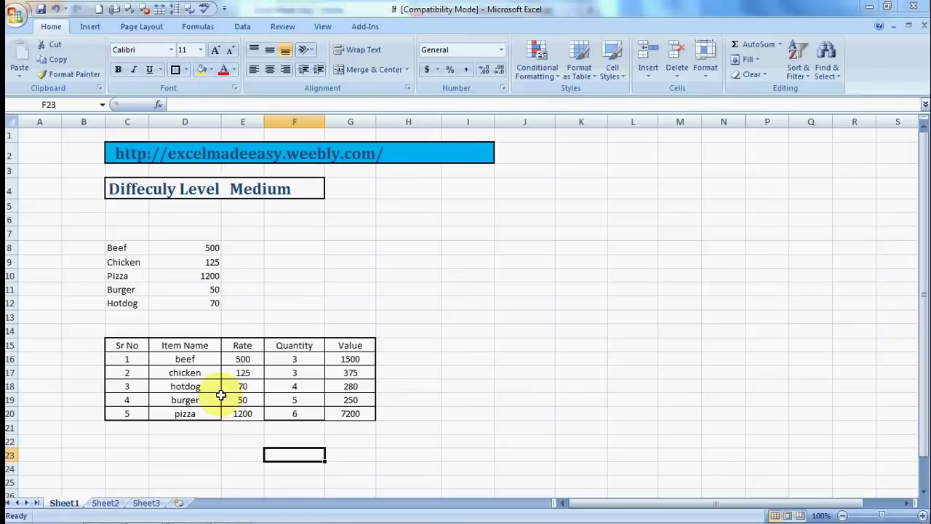
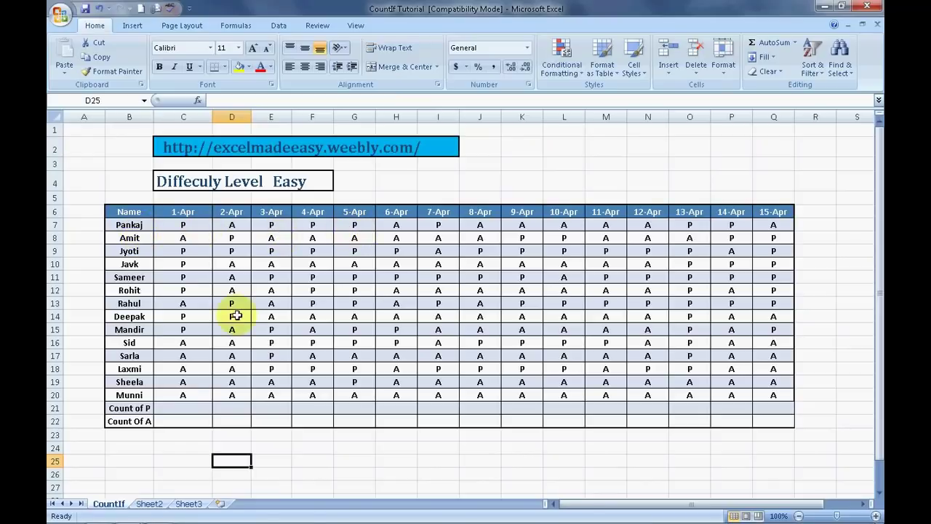
Enter =COUNTIF(C7:C20,"p") in the Count of P cell C21 for 1-Apr
{"action": "left_click", "coordinate": [183, 407]}
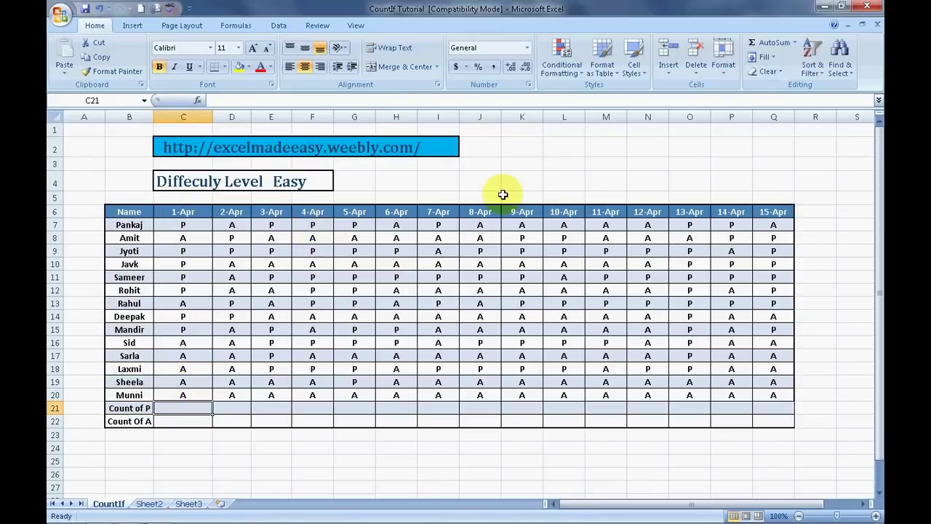
{"action": "left_click", "coordinate": [816, 224]}
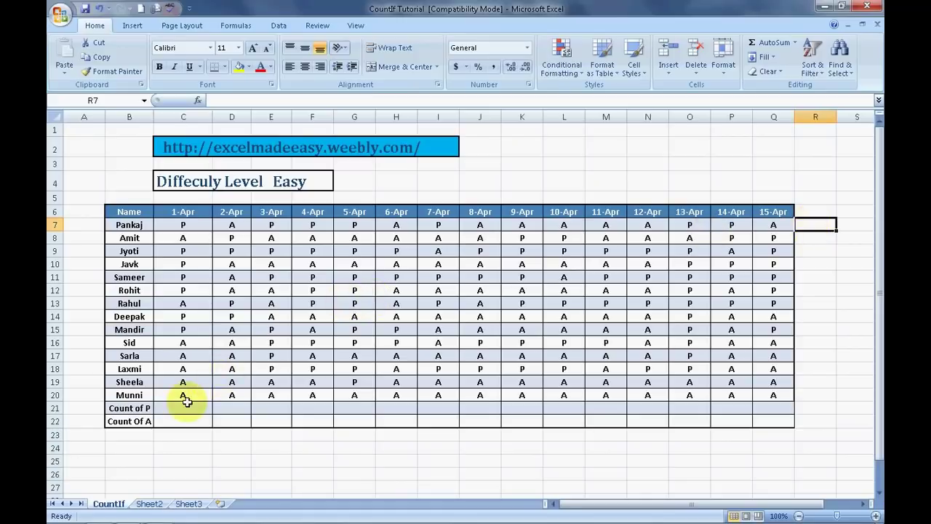
{"action": "left_click", "coordinate": [184, 406]}
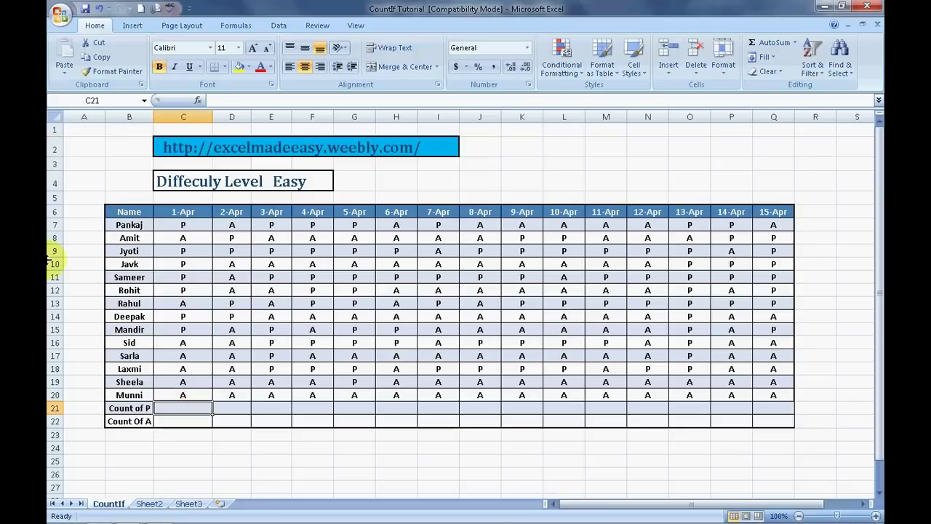
{"action": "left_click", "coordinate": [240, 26]}
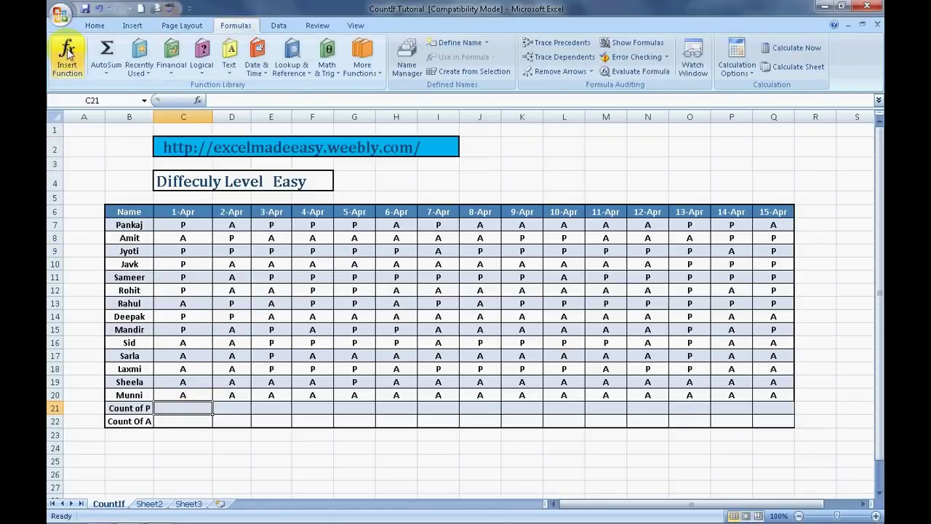
{"action": "left_click", "coordinate": [95, 26]}
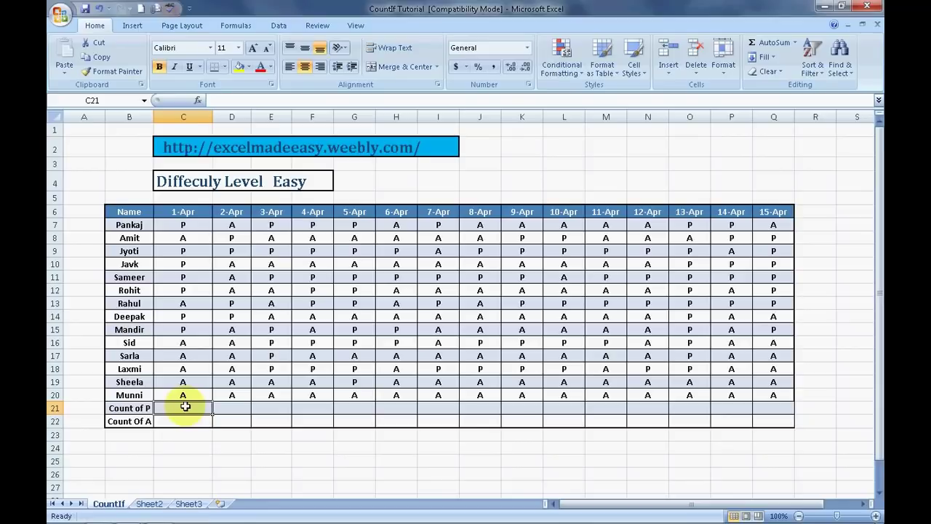
{"action": "type", "text": "=c"}
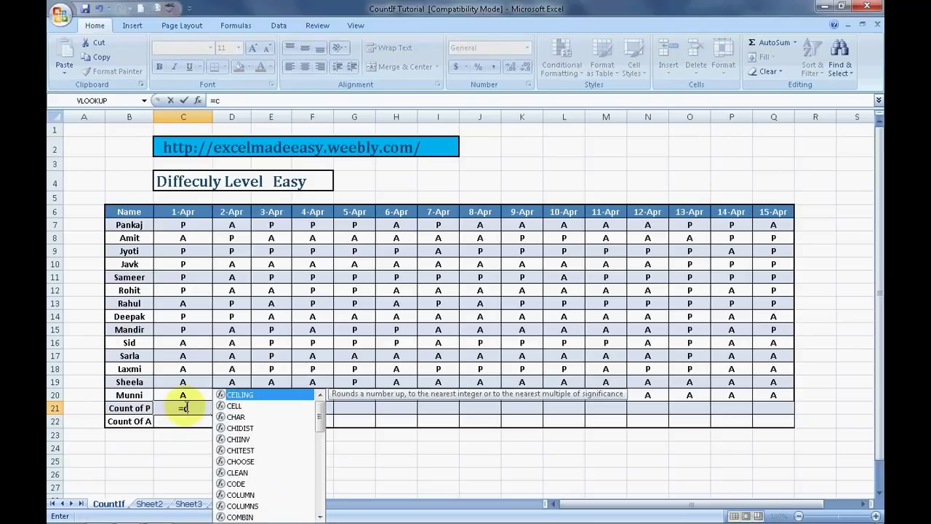
{"action": "type", "text": "ountif"}
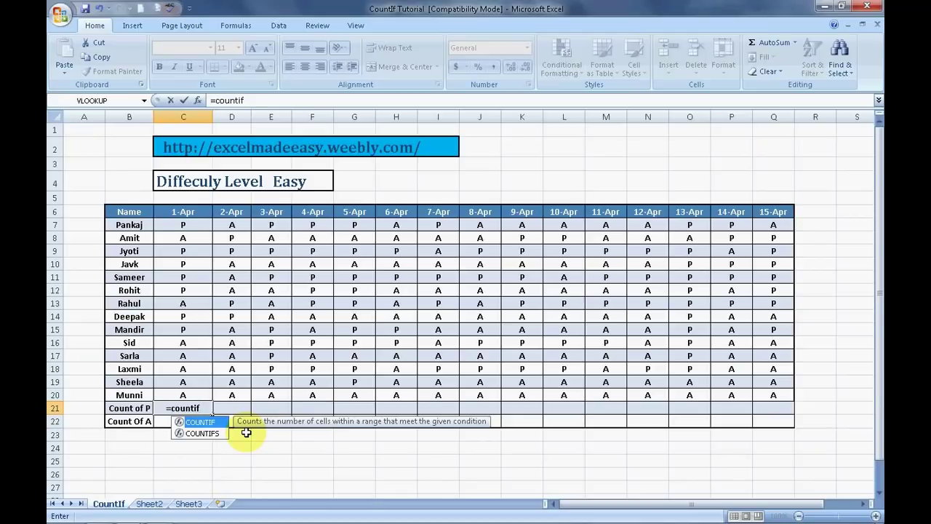
{"action": "type", "text": "("}
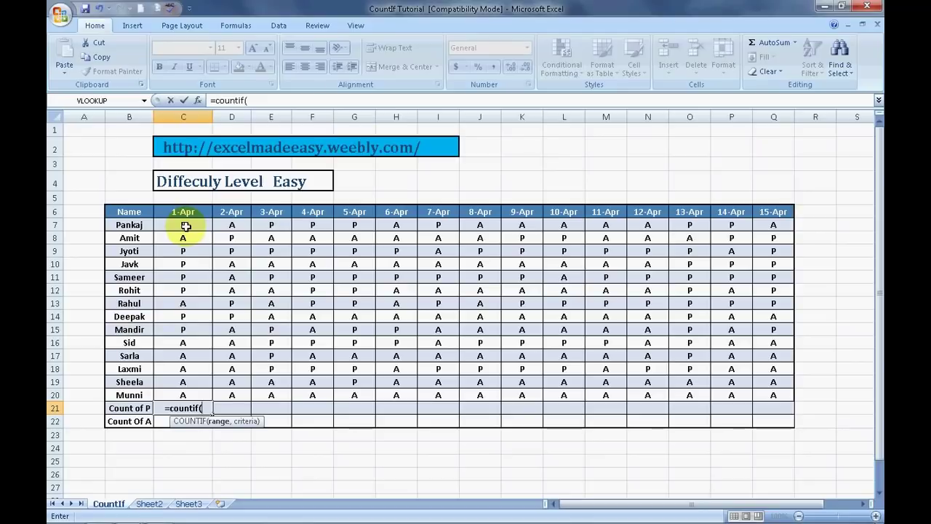
{"action": "left_click_drag", "start_coordinate": [185, 226], "coordinate": [185, 395]}
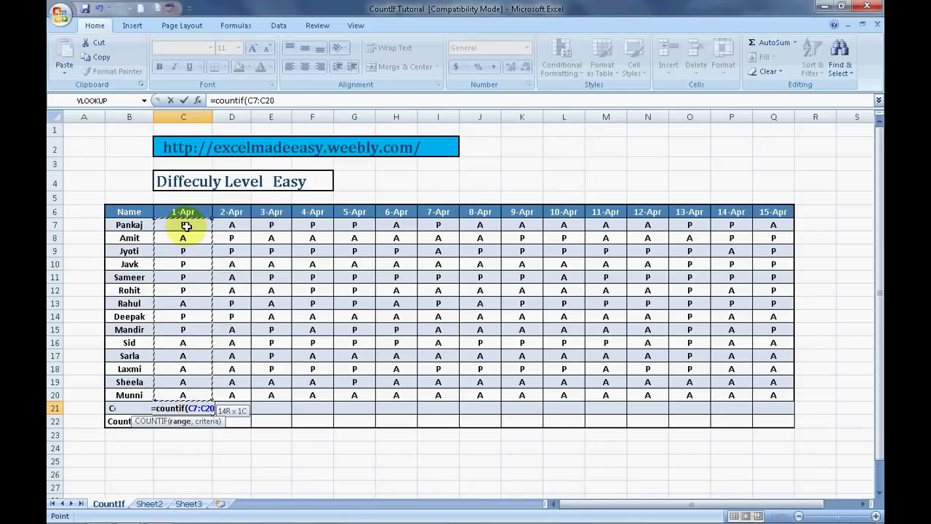
{"action": "left_click", "coordinate": [185, 227]}
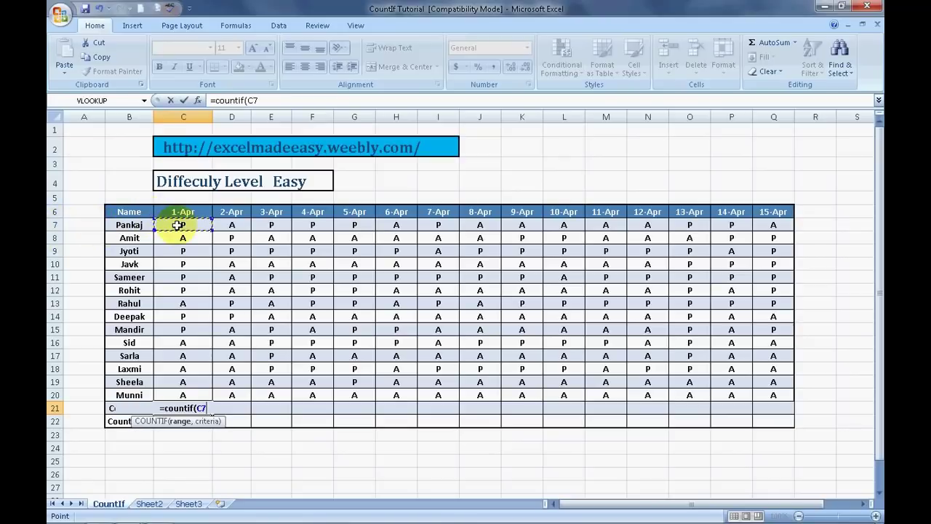
{"action": "left_click_drag", "start_coordinate": [177, 226], "coordinate": [196, 395]}
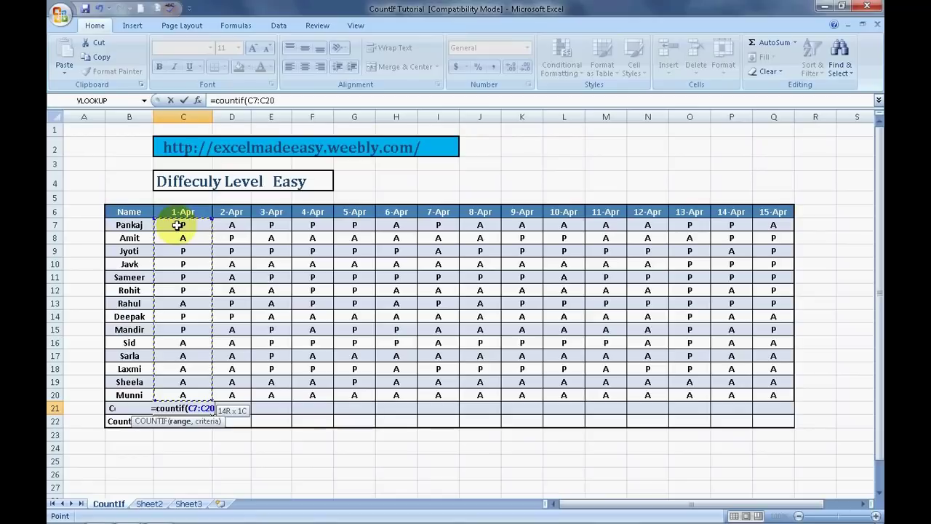
{"action": "type", "text": ","}
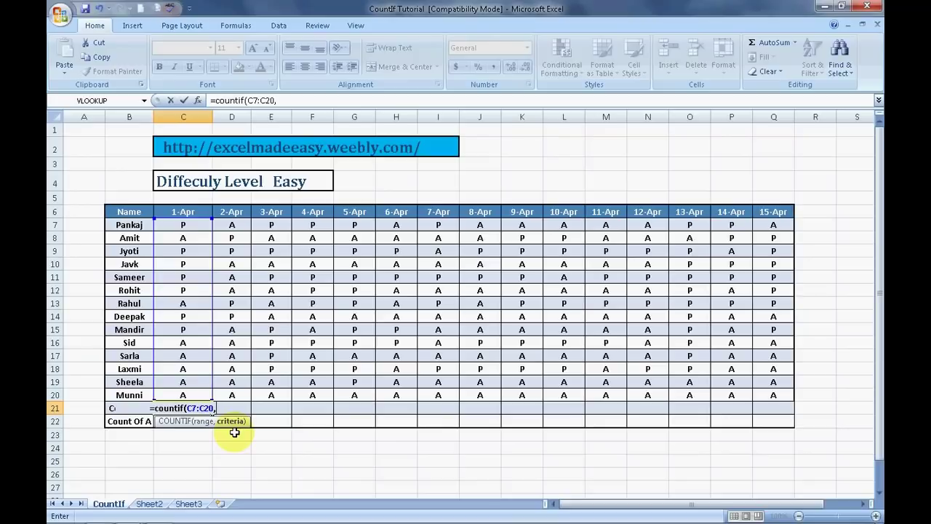
{"action": "type", "text": "\""}
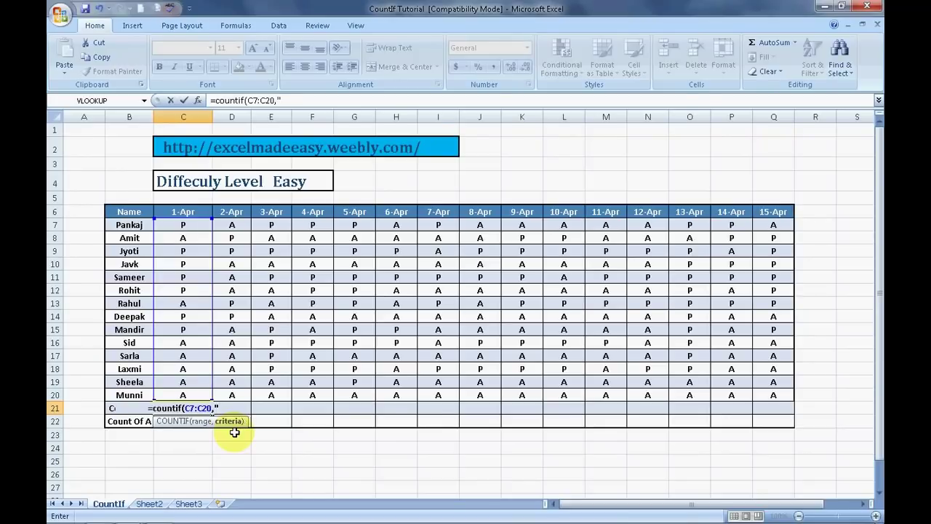
{"action": "type", "text": "p\""}
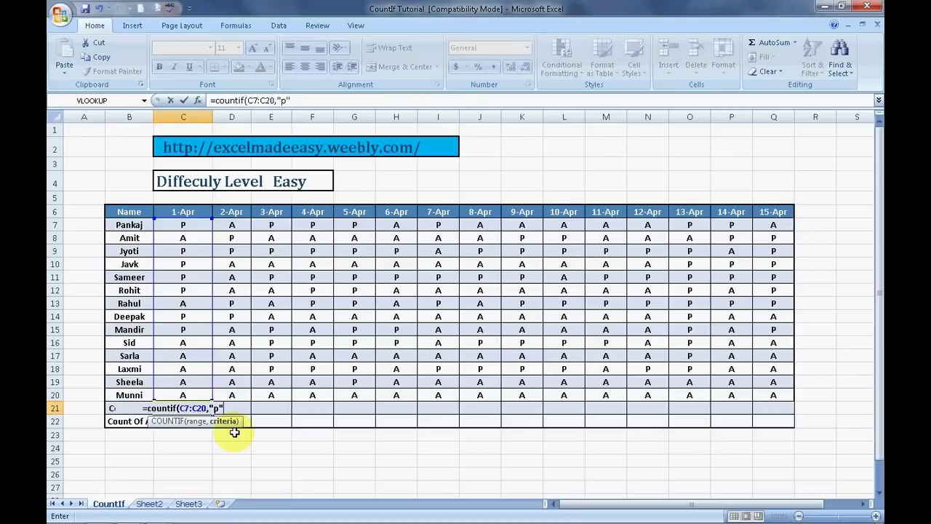
{"action": "type", "text": ")"}
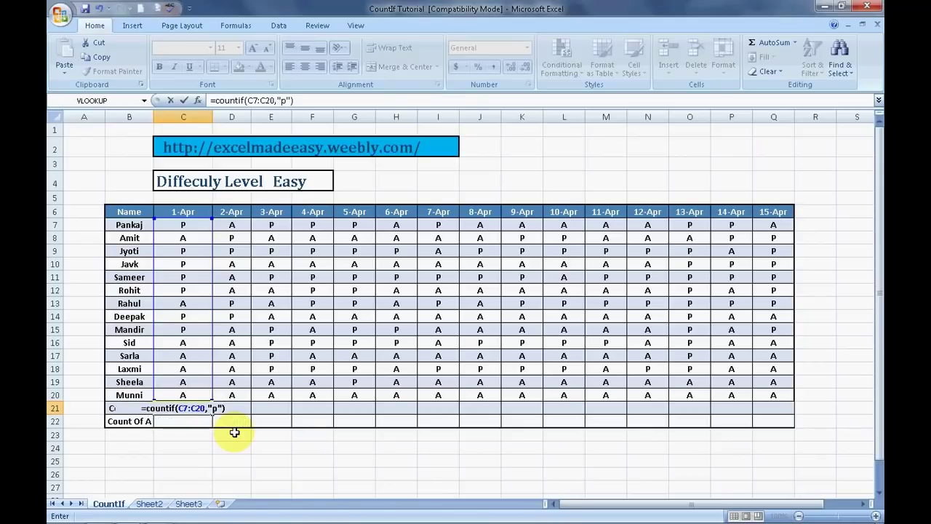
{"action": "key", "text": "Return"}
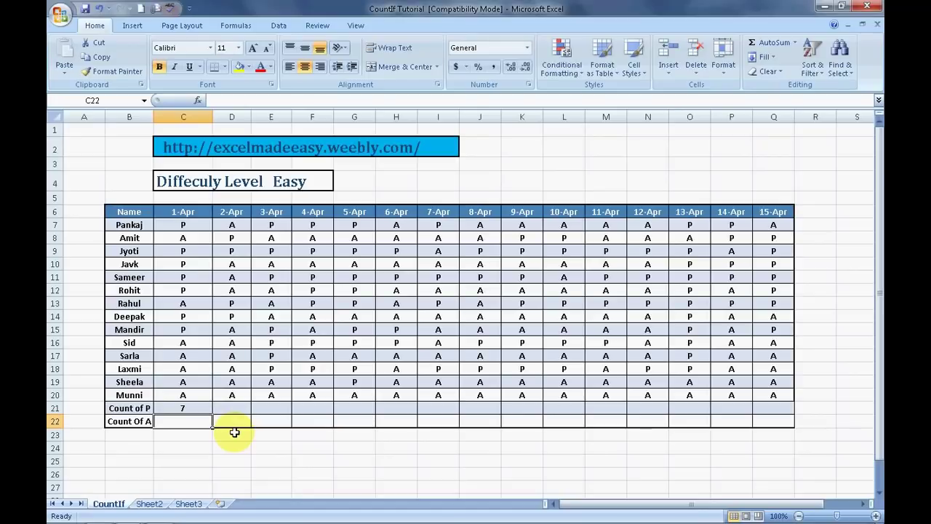
Enter =COUNTIF(C7:C20,"a") in the Count Of A cell C22 for 1-Apr
{"action": "type", "text": "="}
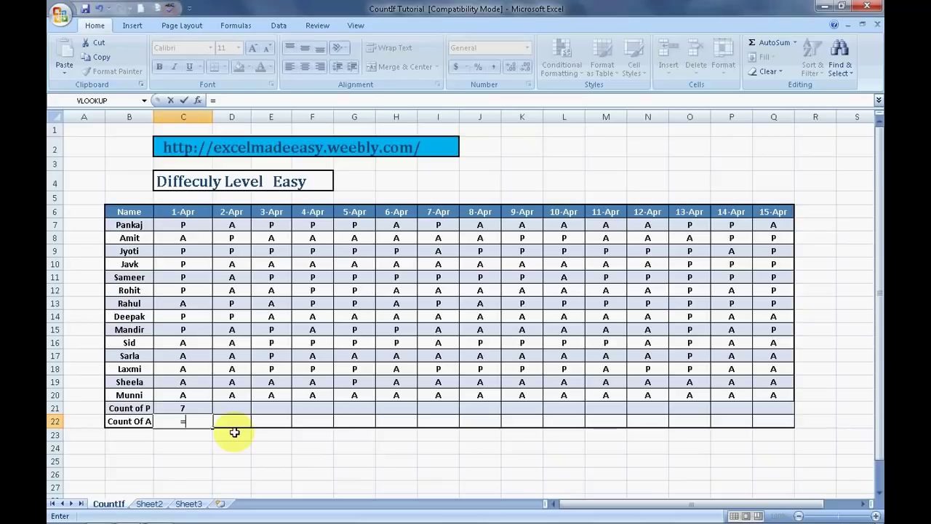
{"action": "type", "text": "co"}
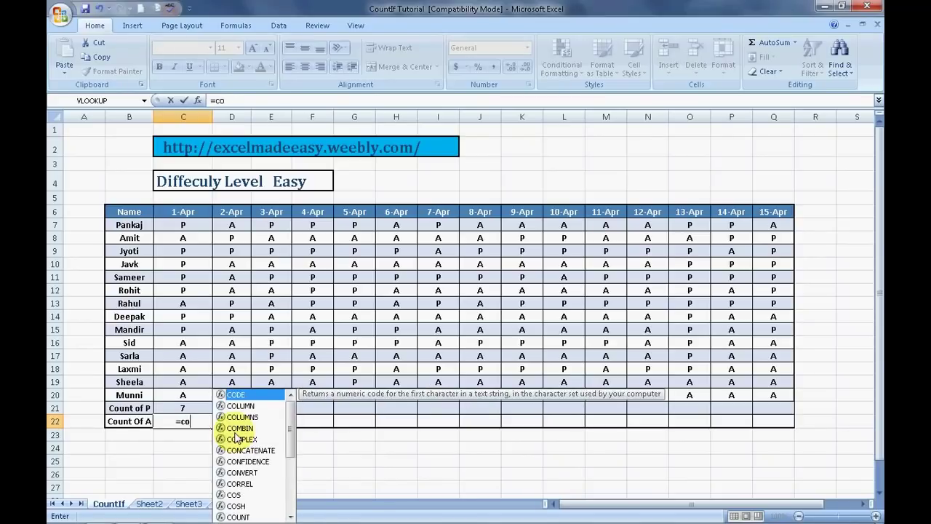
{"action": "type", "text": "unti"}
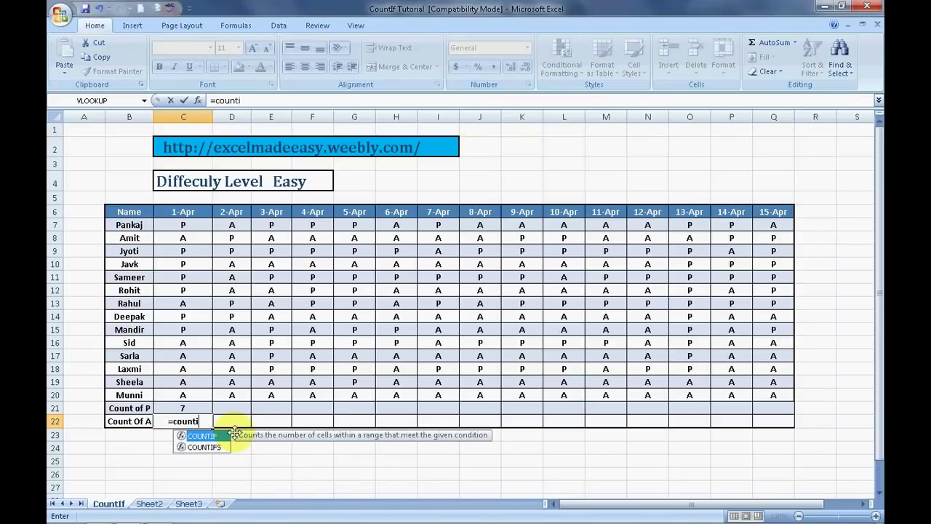
{"action": "type", "text": "f("}
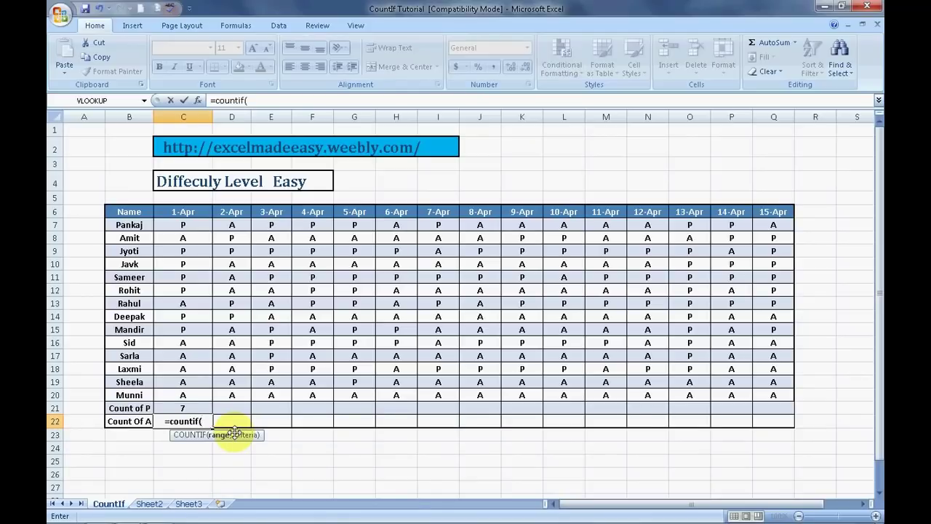
{"action": "key", "text": "Up"}
{"action": "key", "text": "Up"}
{"action": "key", "text": "shift+Up"}
{"action": "key", "text": "shift+Up"}
{"action": "key", "text": "shift+Up"}
{"action": "key", "text": "shift+Up"}
{"action": "key", "text": "shift+Up"}
{"action": "key", "text": "shift+Up"}
{"action": "key", "text": "shift+Up"}
{"action": "key", "text": "shift+Up"}
{"action": "key", "text": "shift+Up"}
{"action": "key", "text": "shift+Up"}
{"action": "key", "text": "shift+Up"}
{"action": "key", "text": "shift+Up"}
{"action": "key", "text": "shift+Up"}
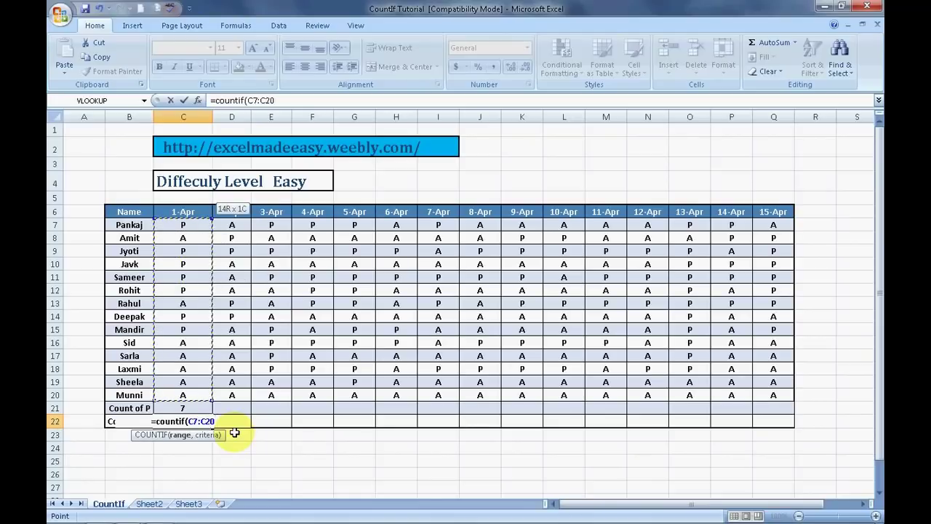
{"action": "type", "text": ",\""}
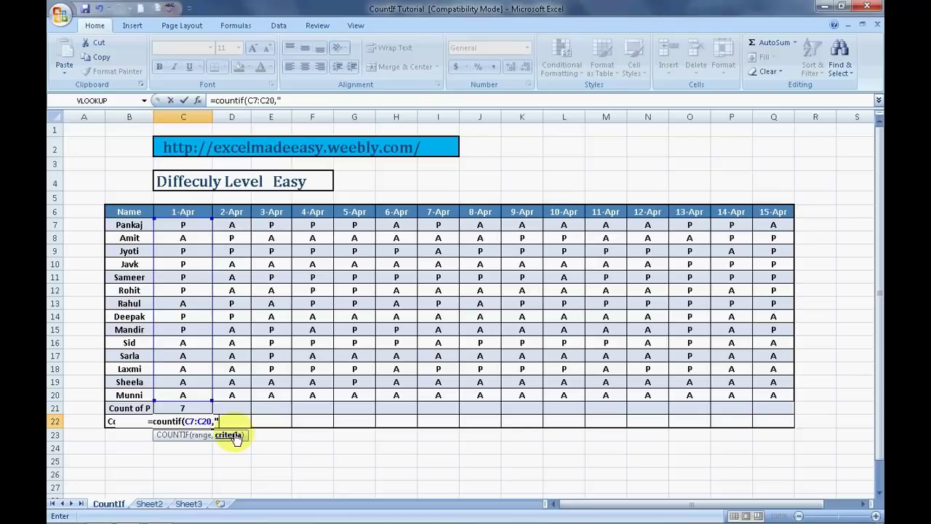
{"action": "type", "text": "a\""}
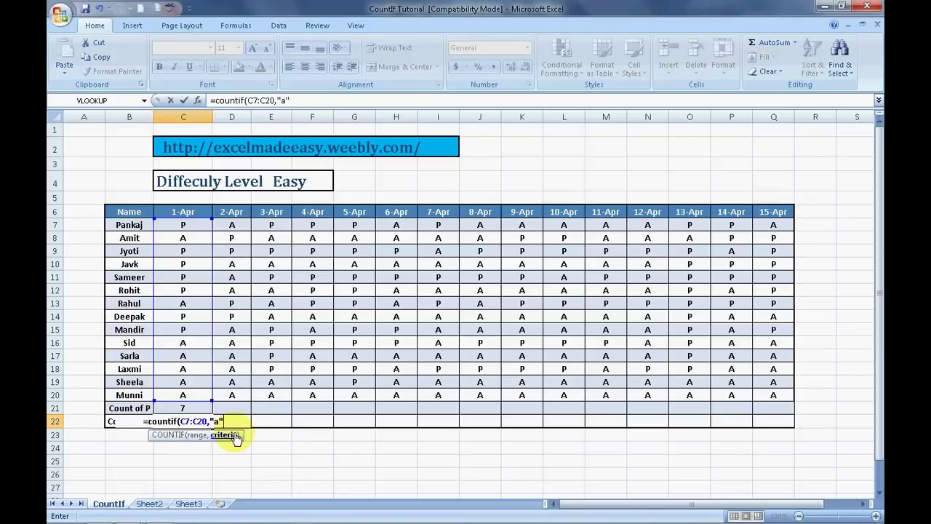
{"action": "type", "text": ")"}
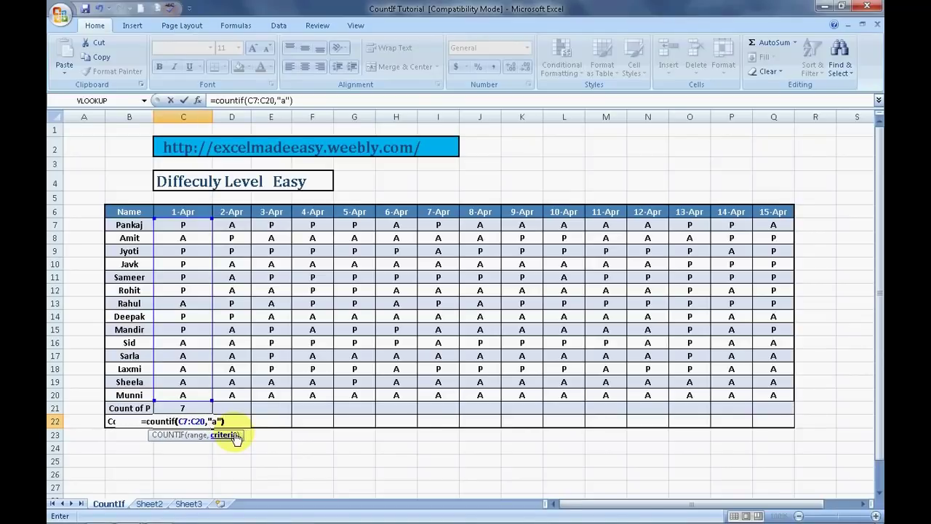
{"action": "key", "text": "Return"}
Copy the Count of P formula from C21 to D21 through Q21, covering 2-Apr to 15-Apr
{"action": "key", "text": "Up"}
{"action": "key", "text": "Up"}
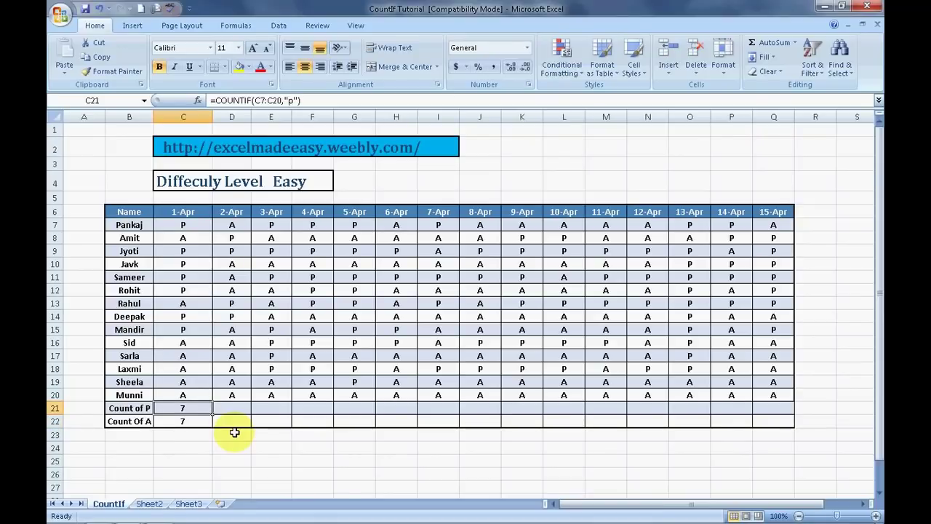
{"action": "key", "text": "Down"}
{"action": "key", "text": "Up"}
{"action": "key", "text": "Down"}
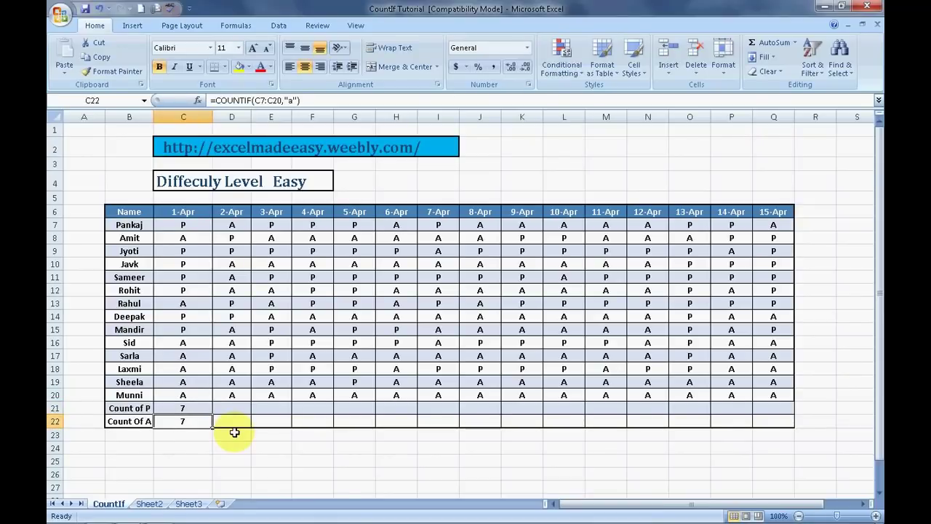
{"action": "key", "text": "Up"}
{"action": "key", "text": "Right"}
{"action": "key", "text": "Left"}
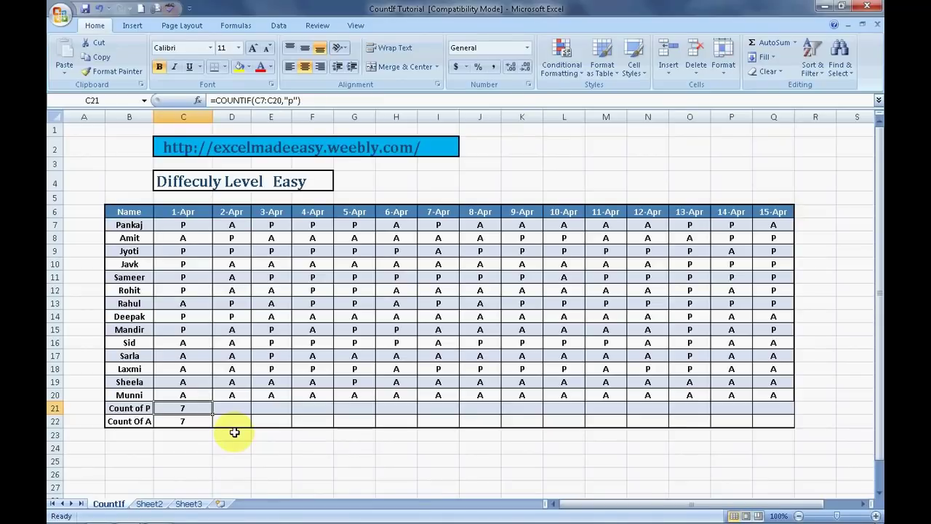
{"action": "key", "text": "ctrl+c"}
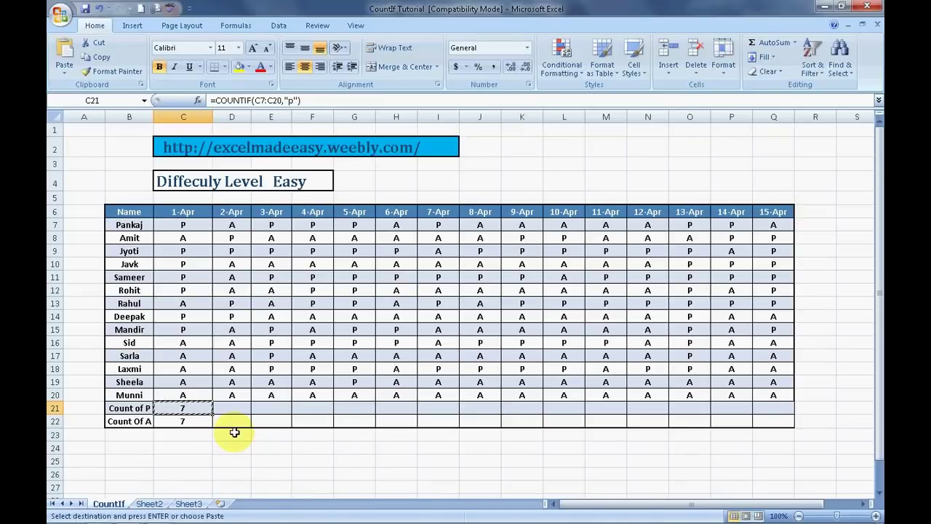
{"action": "key", "text": "Right"}
{"action": "key", "text": "Left"}
{"action": "key", "text": "Right"}
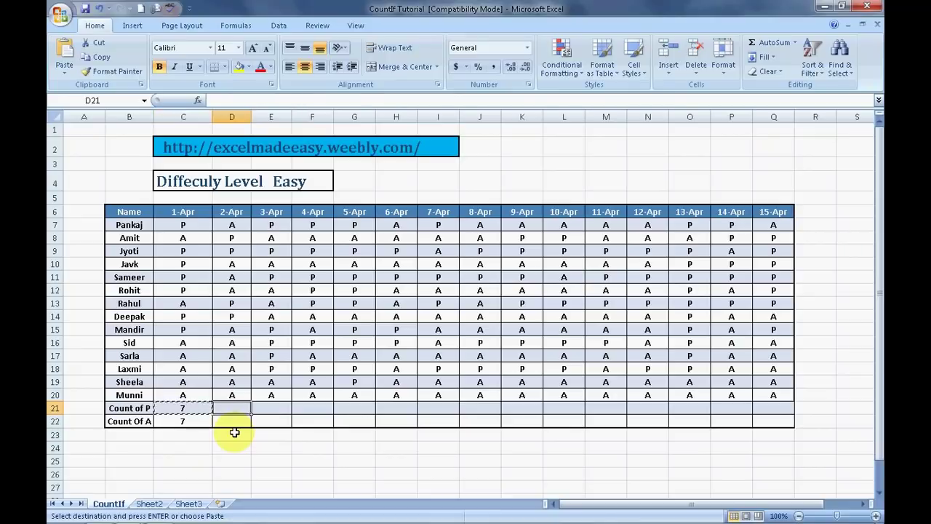
{"action": "key", "text": "shift+Right"}
{"action": "key", "text": "shift+Right"}
{"action": "key", "text": "shift+Right"}
{"action": "key", "text": "shift+Right"}
{"action": "key", "text": "shift+Right"}
{"action": "key", "text": "shift+Right"}
{"action": "key", "text": "shift+Right"}
{"action": "key", "text": "shift+Right"}
{"action": "key", "text": "shift+Right"}
{"action": "key", "text": "shift+Right"}
{"action": "key", "text": "shift+Right"}
{"action": "key", "text": "shift+Right"}
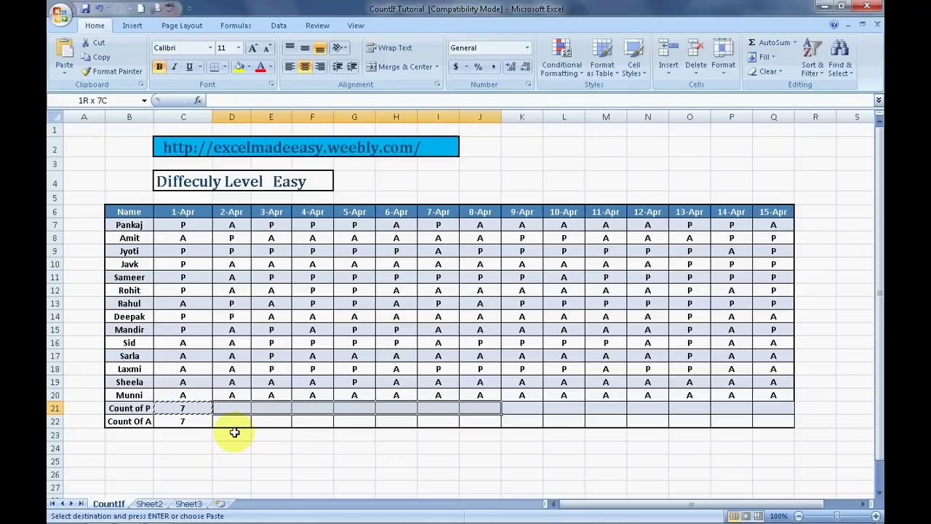
{"action": "key", "text": "shift+Right"}
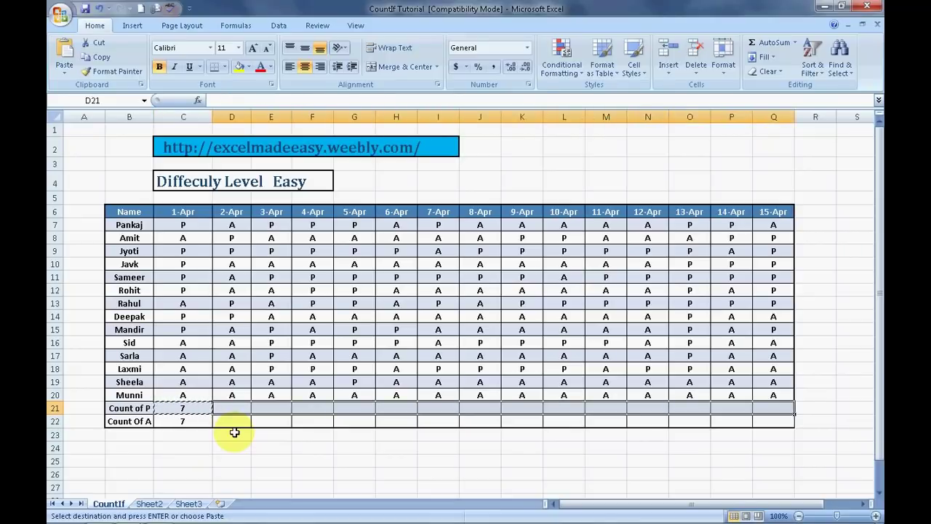
{"action": "key", "text": "ctrl+v"}
{"action": "key", "text": "Escape"}
Check the copied COUNTIF formulas in the Count of P row from D21 to Q21
{"action": "key", "text": "Right"}
{"action": "key", "text": "Right"}
{"action": "key", "text": "Right"}
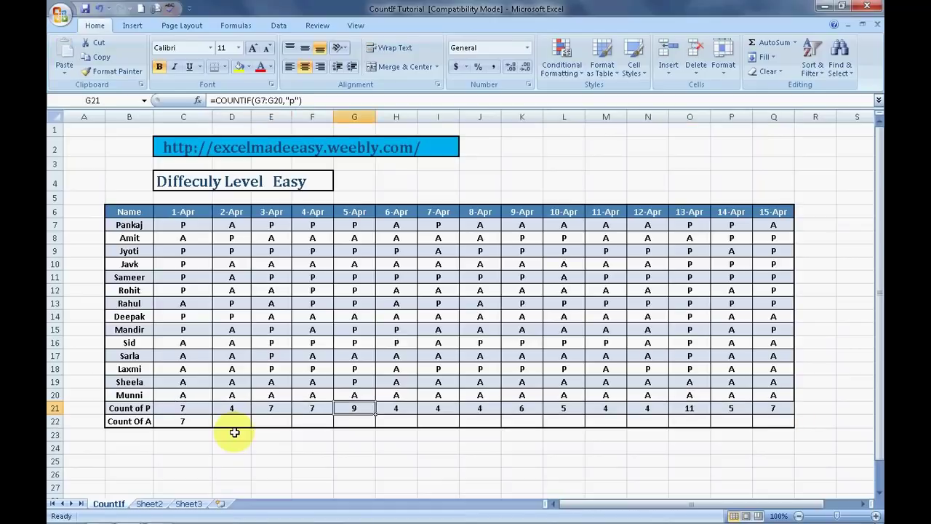
{"action": "key", "text": "Right"}
{"action": "key", "text": "Right"}
{"action": "key", "text": "Right"}
{"action": "key", "text": "Right"}
{"action": "key", "text": "Right"}
{"action": "key", "text": "Right"}
{"action": "key", "text": "Right"}
{"action": "key", "text": "Right"}
{"action": "key", "text": "Right"}
{"action": "key", "text": "Right"}
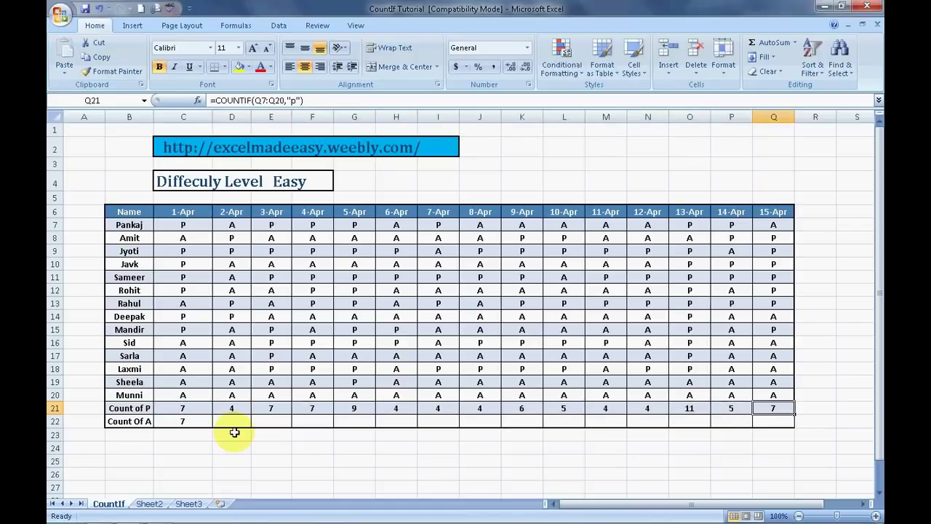
{"action": "key", "text": "Left"}
{"action": "key", "text": "Left"}
{"action": "key", "text": "Left"}
{"action": "key", "text": "Left"}
{"action": "key", "text": "Left"}
{"action": "key", "text": "Left"}
{"action": "key", "text": "Left"}
{"action": "key", "text": "Left"}
{"action": "key", "text": "Left"}
{"action": "key", "text": "Left"}
{"action": "key", "text": "Left"}
{"action": "key", "text": "Left"}
{"action": "key", "text": "Left"}
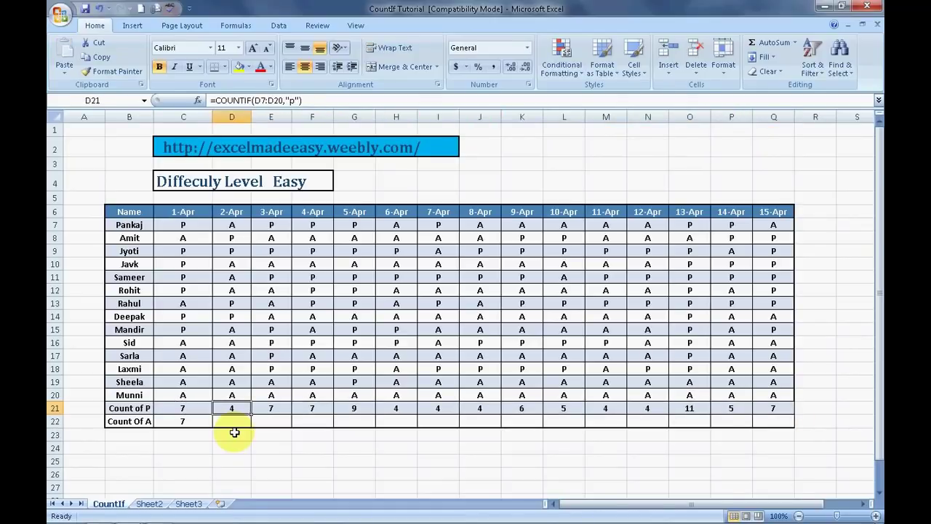
{"action": "key", "text": "Down"}
{"action": "key", "text": "Left"}
{"action": "right_click", "coordinate": [234, 432]}
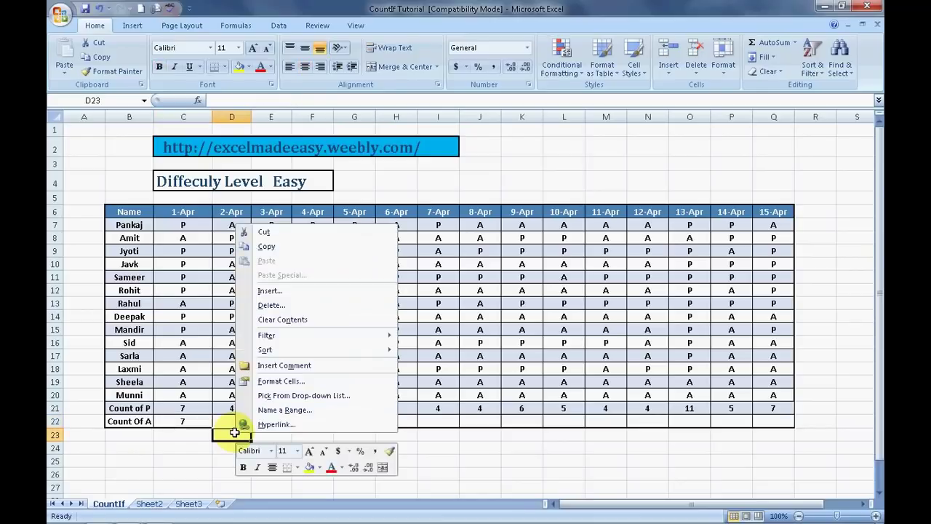
{"action": "left_click", "coordinate": [266, 246]}
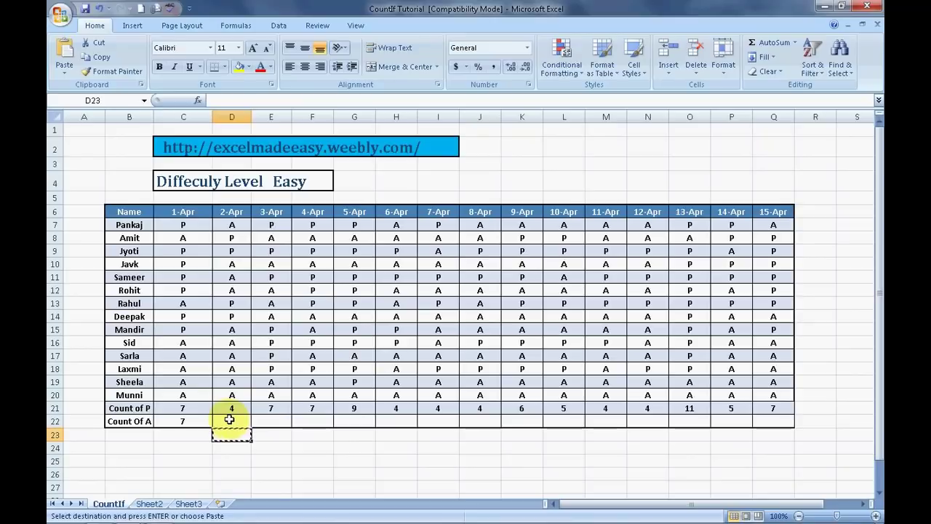
{"action": "key", "text": "Escape"}
Copy the Count Of A formula in cell C22 for 1-Apr
{"action": "left_click", "coordinate": [201, 419]}
{"action": "right_click", "coordinate": [206, 421]}
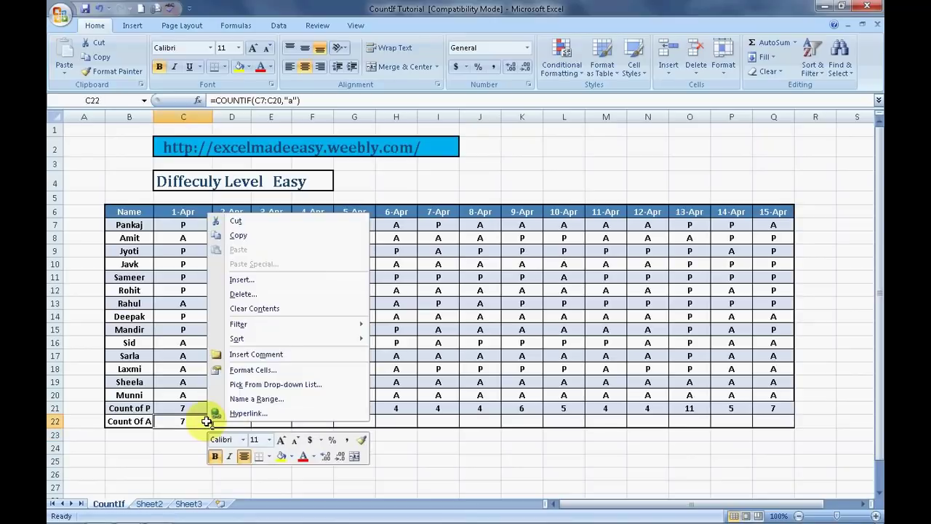
{"action": "left_click", "coordinate": [238, 235]}
{"action": "key", "text": "Right"}
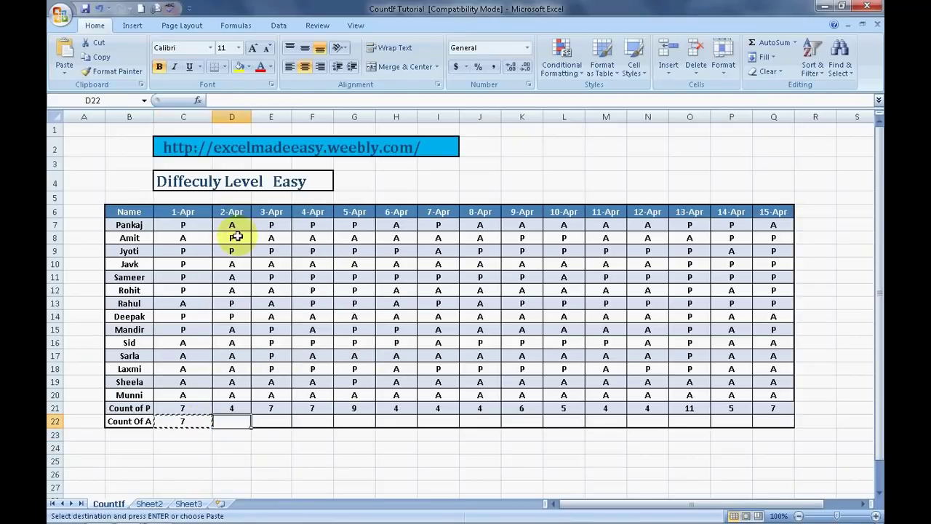
{"action": "key", "text": "shift+Right"}
{"action": "key", "text": "shift+Right"}
{"action": "key", "text": "shift+Right"}
{"action": "key", "text": "shift+Right"}
{"action": "key", "text": "shift+Right"}
{"action": "key", "text": "shift+Right"}
{"action": "key", "text": "shift+Right"}
{"action": "key", "text": "shift+Right"}
{"action": "key", "text": "shift+Right"}
{"action": "key", "text": "shift+Right"}
{"action": "key", "text": "shift+Right"}
{"action": "key", "text": "shift+Right"}
{"action": "key", "text": "shift+Right"}
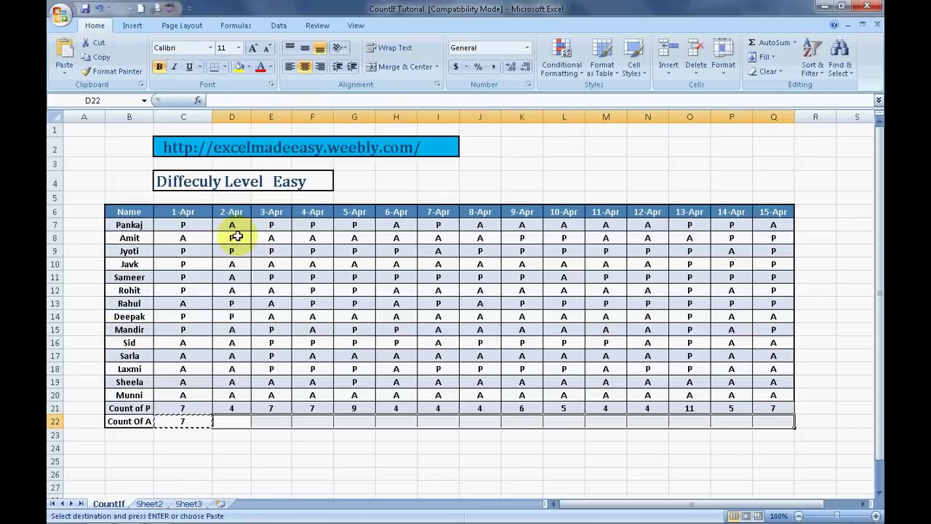
{"action": "right_click", "coordinate": [237, 236]}
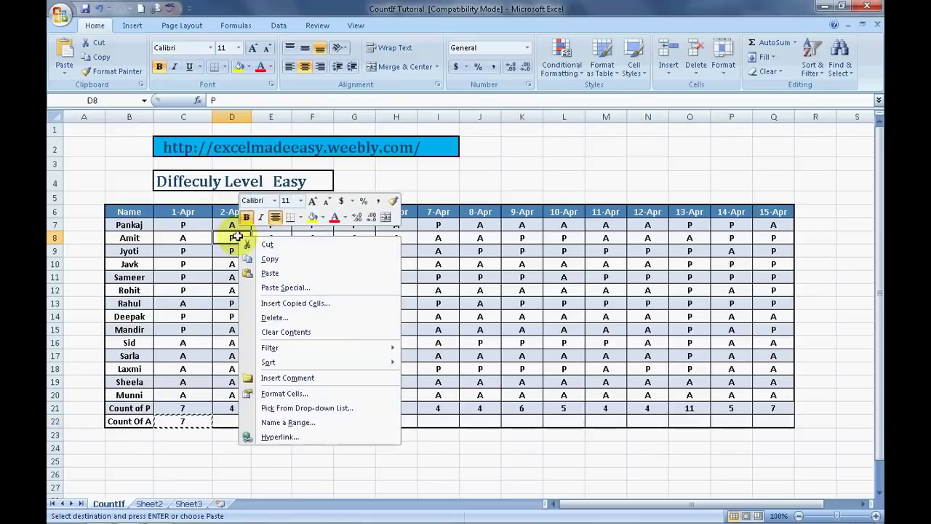
{"action": "left_click", "coordinate": [269, 273]}
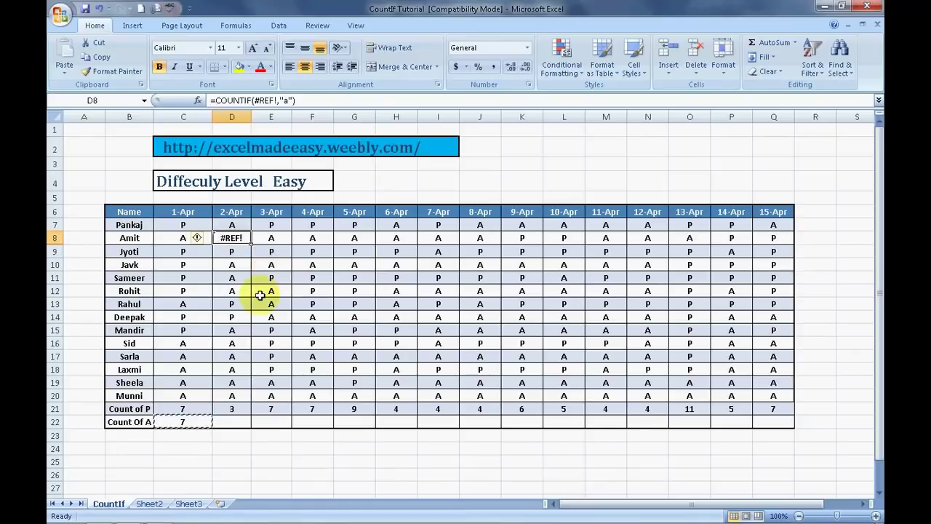
{"action": "key", "text": "ctrl+z"}
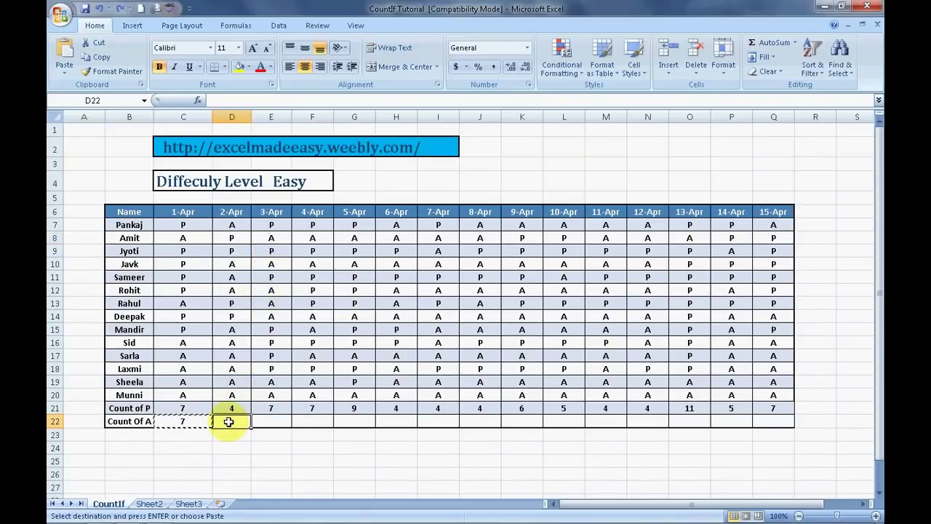
Paste the copied Count Of A formula into D22 through Q22, covering 2-Apr to 15-Apr
{"action": "key", "text": "shift+Right"}
{"action": "key", "text": "shift+Right"}
{"action": "key", "text": "shift+Right"}
{"action": "key", "text": "shift+Right"}
{"action": "key", "text": "shift+Right"}
{"action": "key", "text": "shift+Right"}
{"action": "key", "text": "shift+Right"}
{"action": "key", "text": "shift+Right"}
{"action": "key", "text": "shift+Right"}
{"action": "key", "text": "shift+Right"}
{"action": "key", "text": "shift+Right"}
{"action": "key", "text": "shift+Right"}
{"action": "key", "text": "shift+Right"}
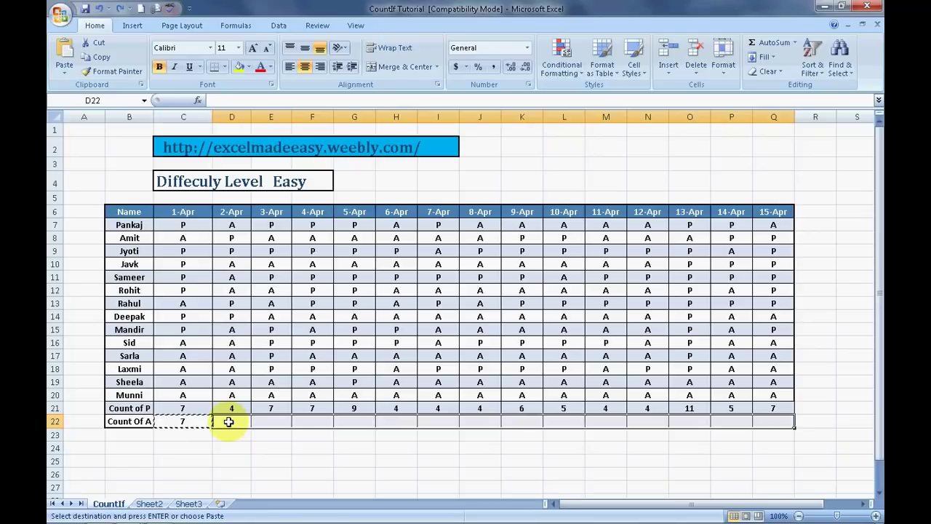
{"action": "right_click", "coordinate": [228, 422]}
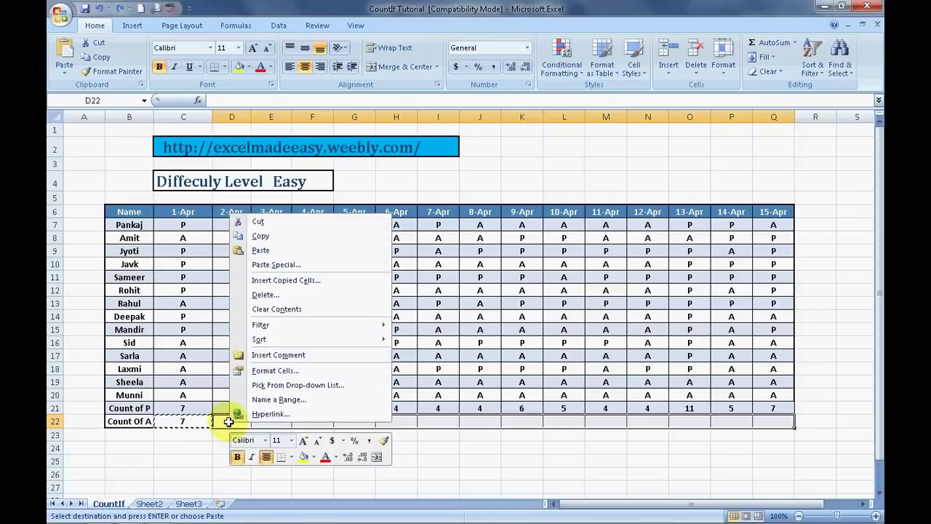
{"action": "left_click", "coordinate": [260, 257]}
{"action": "left_click", "coordinate": [307, 450]}
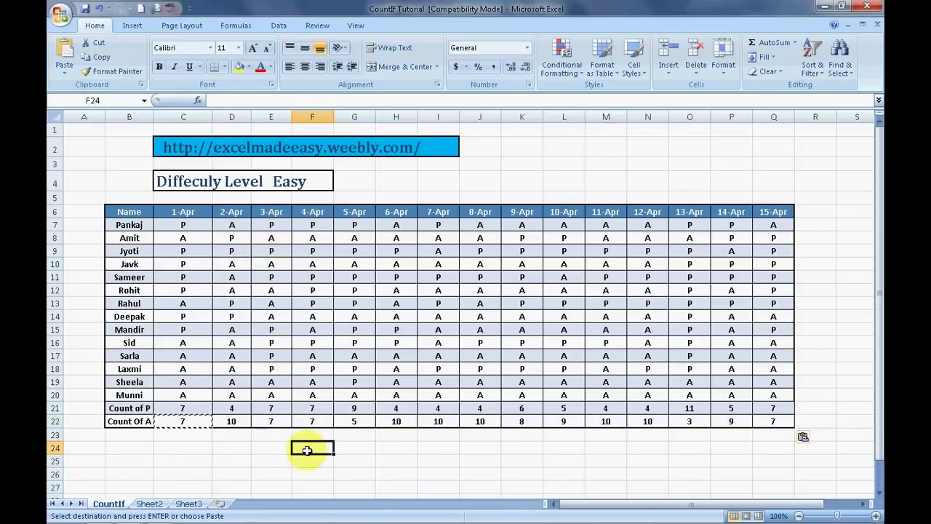
{"action": "key", "text": "Escape"}
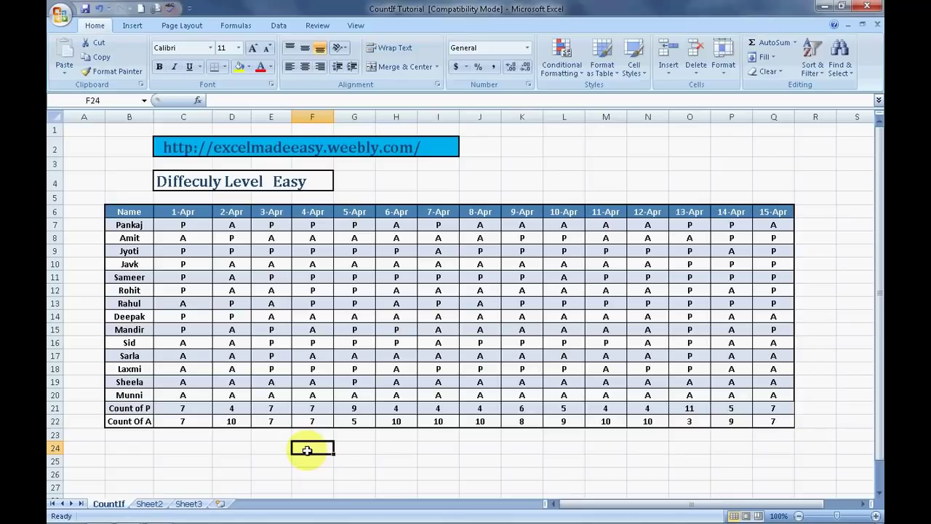
Check the Count Of A results along row 22 up to 15-Apr
{"action": "key", "text": "Right"}
{"action": "key", "text": "Up"}
{"action": "key", "text": "Up"}
{"action": "key", "text": "Right"}
{"action": "key", "text": "Right"}
{"action": "key", "text": "Right"}
{"action": "key", "text": "Right"}
{"action": "key", "text": "Right"}
{"action": "key", "text": "Right"}
{"action": "key", "text": "Right"}
{"action": "key", "text": "Right"}
{"action": "key", "text": "Right"}
{"action": "key", "text": "Right"}
{"action": "key", "text": "Right"}
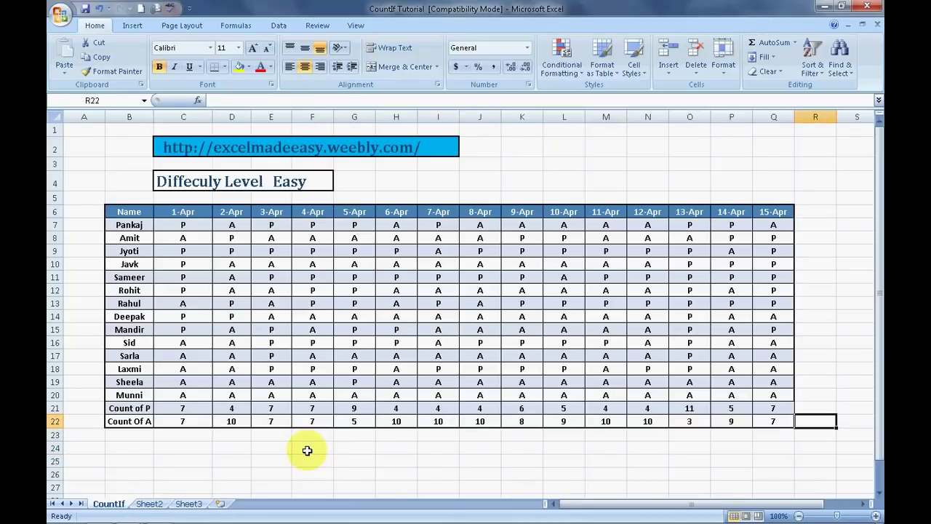
Examine the first person's attendance entries in row 7 from 1-Apr to 15-Apr
{"action": "key", "text": "Up"}
{"action": "key", "text": "Up"}
{"action": "key", "text": "Up"}
{"action": "key", "text": "Up"}
{"action": "key", "text": "Up"}
{"action": "key", "text": "Up"}
{"action": "key", "text": "Up"}
{"action": "key", "text": "Up"}
{"action": "key", "text": "Up"}
{"action": "key", "text": "Up"}
{"action": "key", "text": "Up"}
{"action": "key", "text": "Up"}
{"action": "key", "text": "Up"}
{"action": "key", "text": "Up"}
{"action": "key", "text": "Up"}
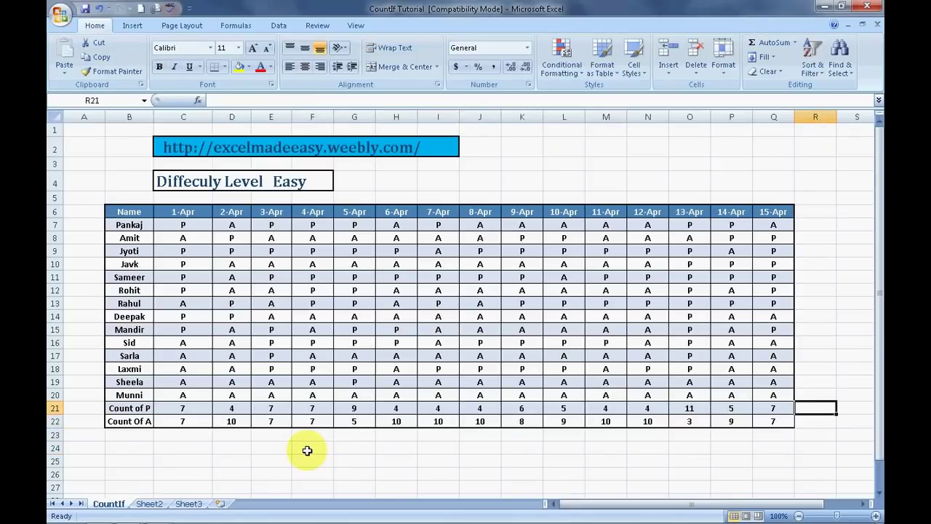
{"action": "key", "text": "Right"}
{"action": "key", "text": "Left"}
{"action": "key", "text": "Left"}
{"action": "key", "text": "Left"}
{"action": "key", "text": "Left"}
{"action": "key", "text": "Left"}
{"action": "key", "text": "Left"}
{"action": "key", "text": "Left"}
{"action": "key", "text": "Left"}
{"action": "key", "text": "Left"}
{"action": "key", "text": "Left"}
{"action": "key", "text": "Left"}
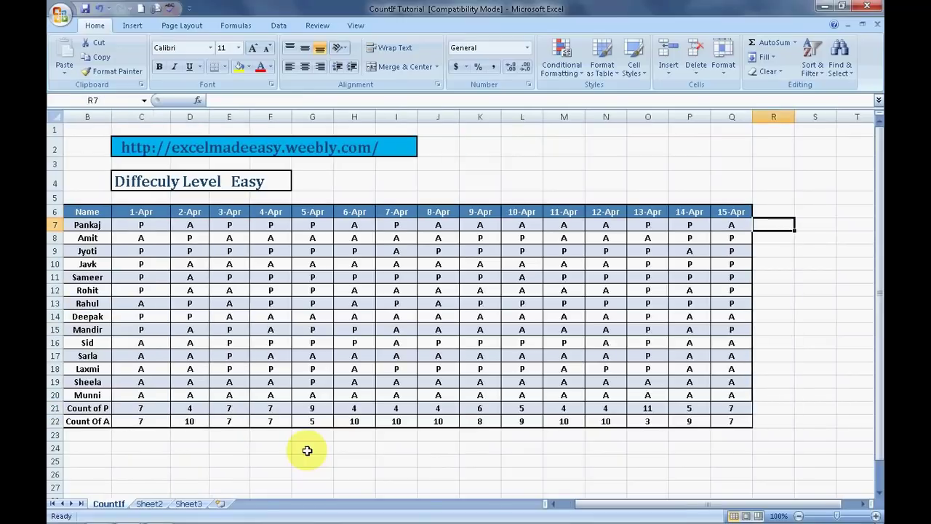
{"action": "key", "text": "Left"}
{"action": "key", "text": "Left"}
{"action": "key", "text": "Left"}
{"action": "key", "text": "Left"}
{"action": "key", "text": "Left"}
{"action": "key", "text": "Left"}
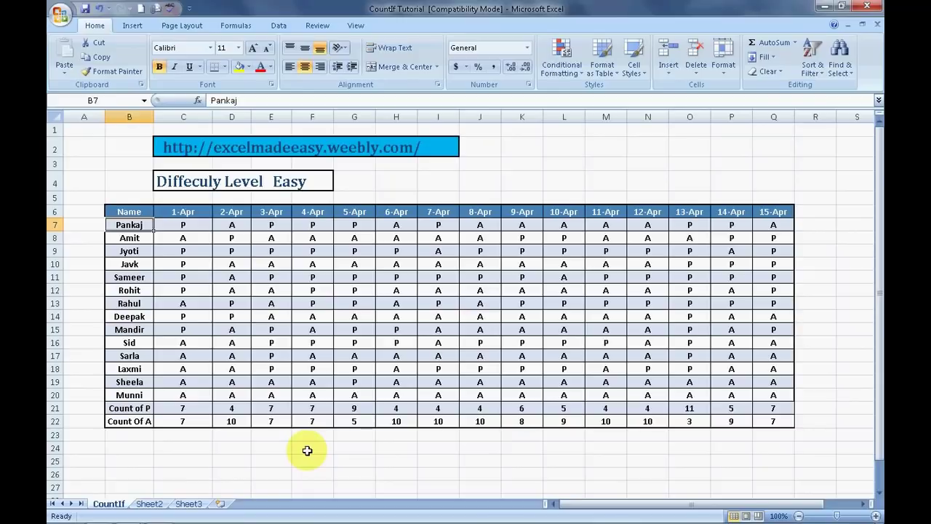
{"action": "key", "text": "Right"}
{"action": "key", "text": "Right"}
{"action": "key", "text": "Right"}
{"action": "key", "text": "Right"}
{"action": "key", "text": "Right"}
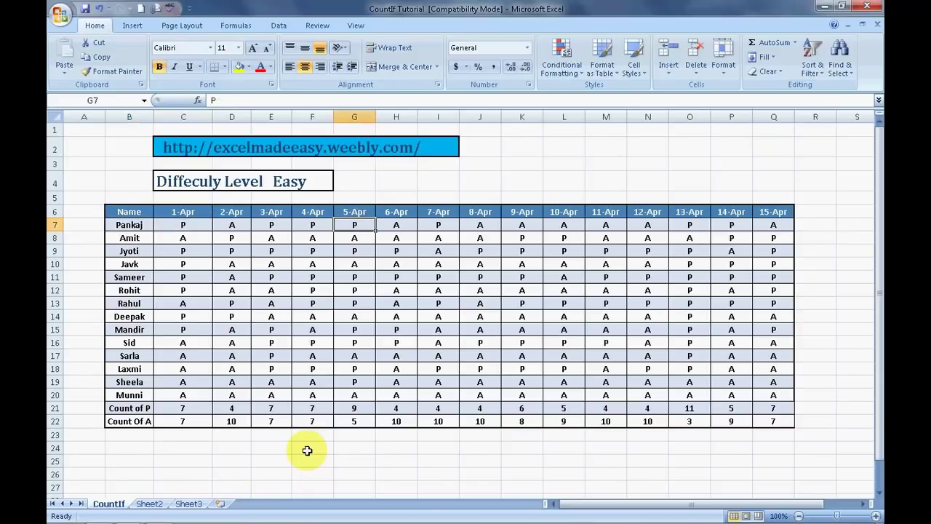
{"action": "key", "text": "Right"}
{"action": "key", "text": "Right"}
{"action": "key", "text": "Right"}
{"action": "key", "text": "Right"}
{"action": "key", "text": "Right"}
{"action": "key", "text": "Right"}
{"action": "key", "text": "Right"}
{"action": "key", "text": "Right"}
{"action": "key", "text": "Right"}
{"action": "key", "text": "Right"}
{"action": "key", "text": "Right"}
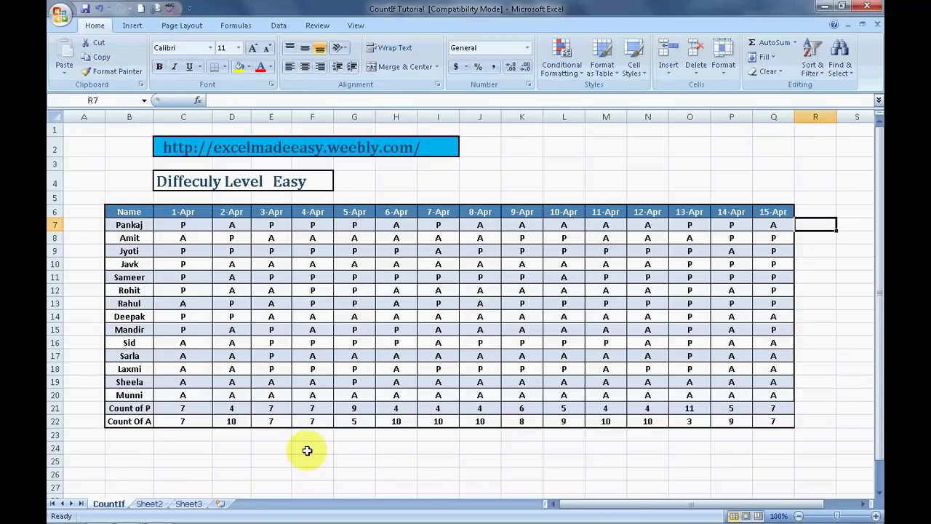
Add the column headers p in R6 and a in S6, directly after 15-Apr
{"action": "key", "text": "Right"}
{"action": "key", "text": "Left"}
{"action": "key", "text": "Up"}
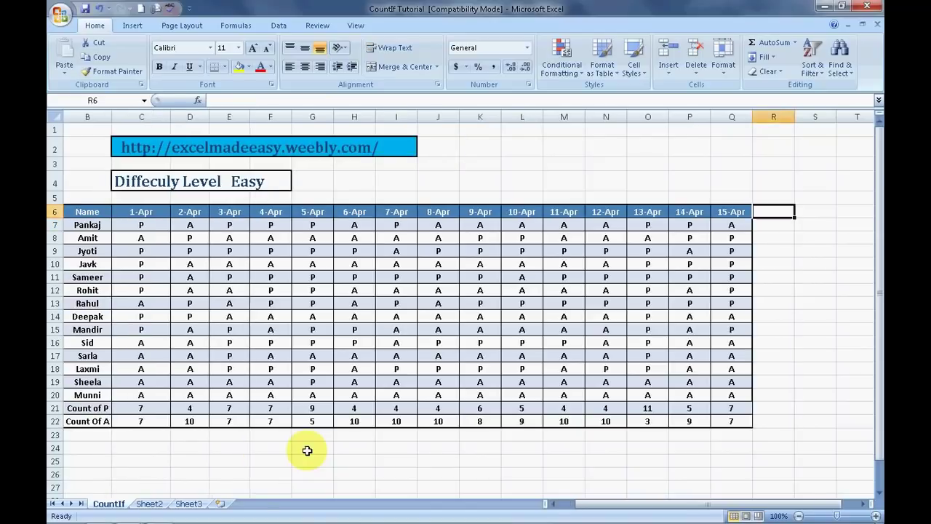
{"action": "type", "text": "p"}
{"action": "key", "text": "Tab"}
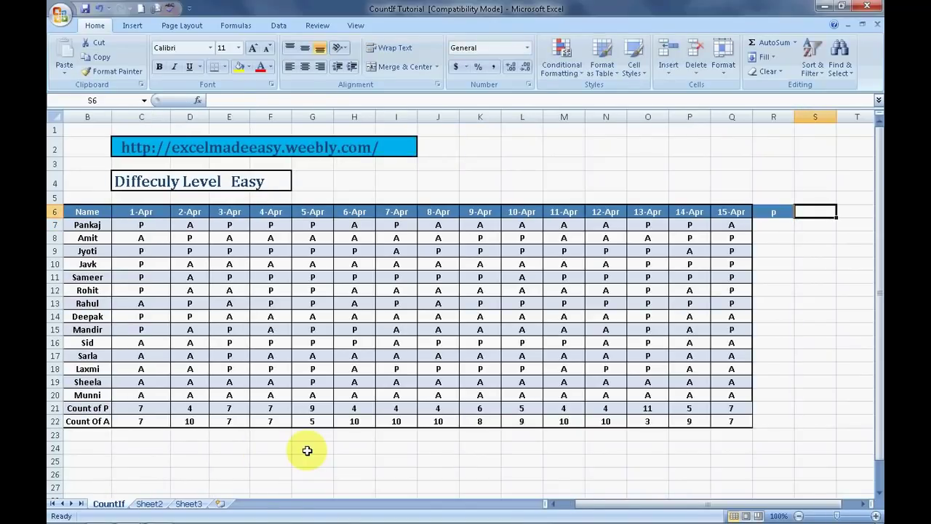
{"action": "type", "text": "a"}
{"action": "key", "text": "Tab"}
{"action": "key", "text": "Return"}
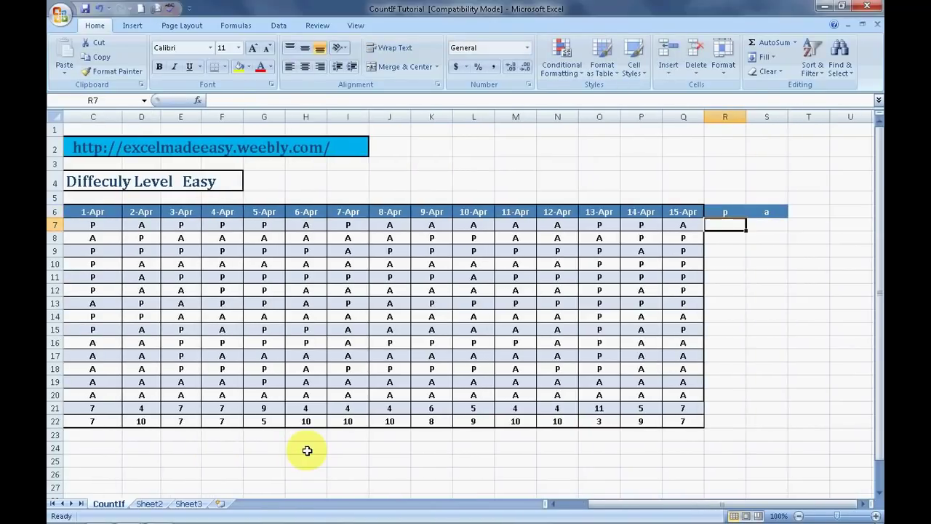
{"action": "type", "text": "="}
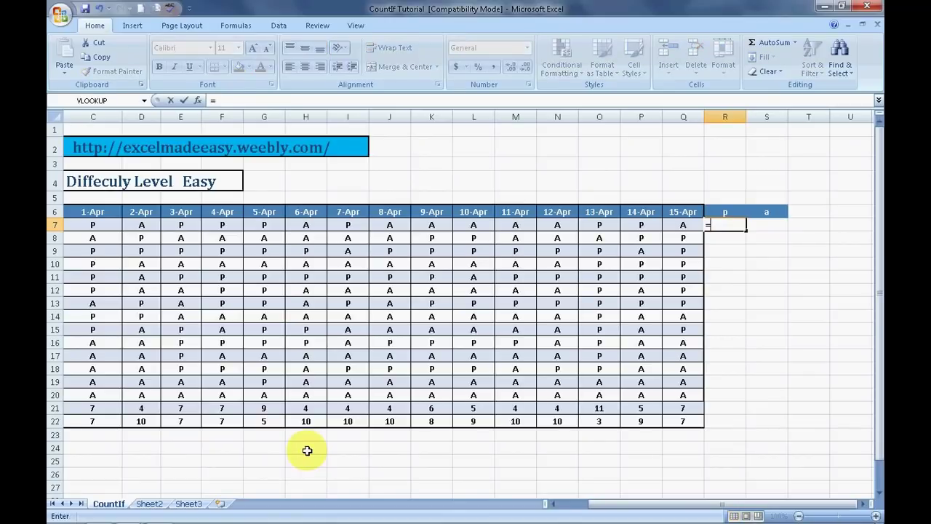
{"action": "key", "text": "Escape"}
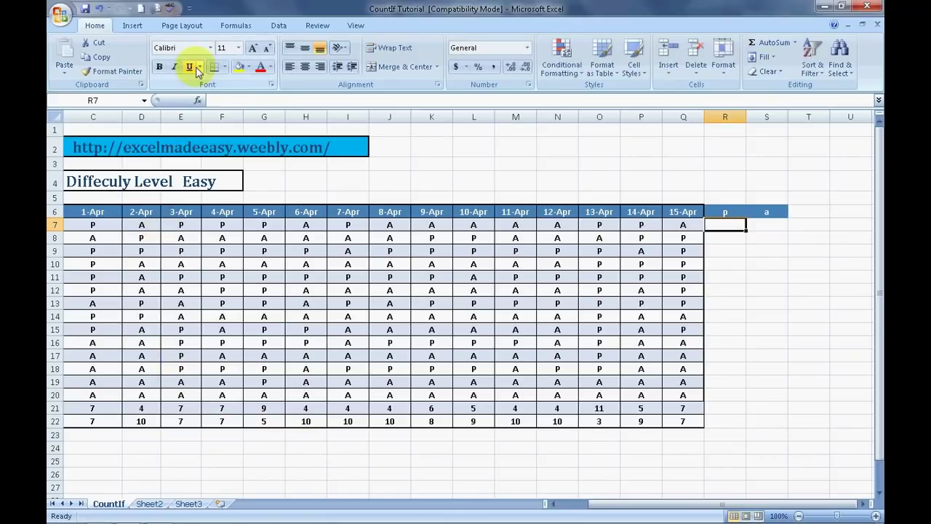
{"action": "left_click", "coordinate": [390, 133]}
{"action": "key", "text": "Left"}
{"action": "key", "text": "Left"}
{"action": "key", "text": "Left"}
{"action": "key", "text": "Left"}
{"action": "key", "text": "Left"}
{"action": "key", "text": "Left"}
{"action": "key", "text": "Left"}
{"action": "key", "text": "Left"}
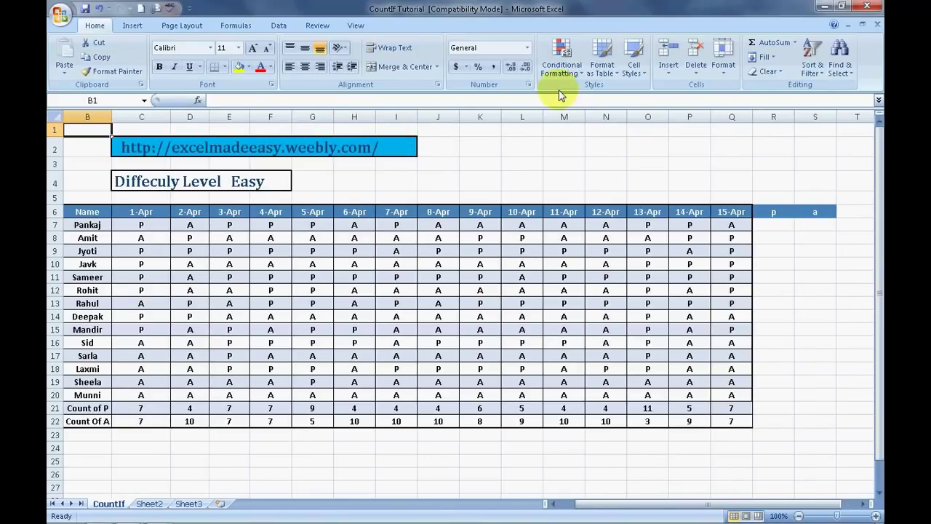
Search the function library for countif and insert the COUNTIF function in cell R7
{"action": "left_click", "coordinate": [773, 227]}
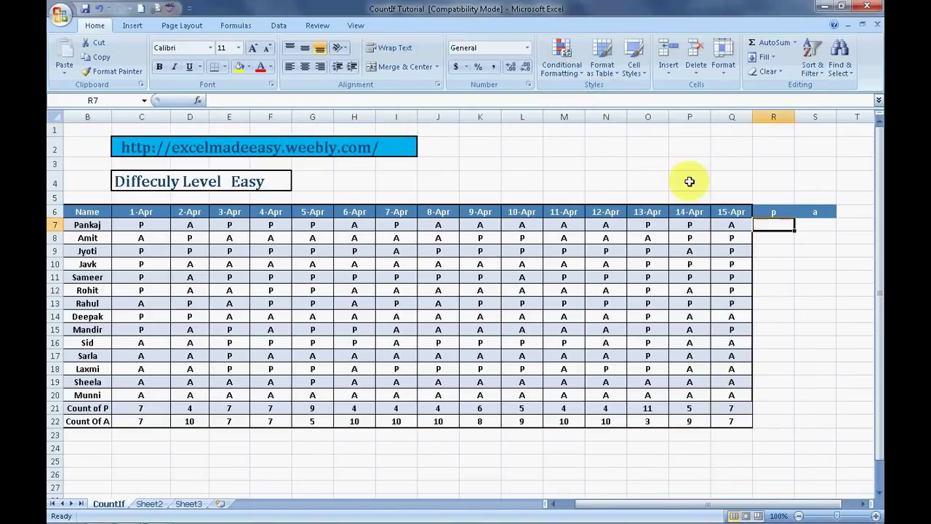
{"action": "left_click", "coordinate": [237, 25]}
{"action": "left_click", "coordinate": [73, 51]}
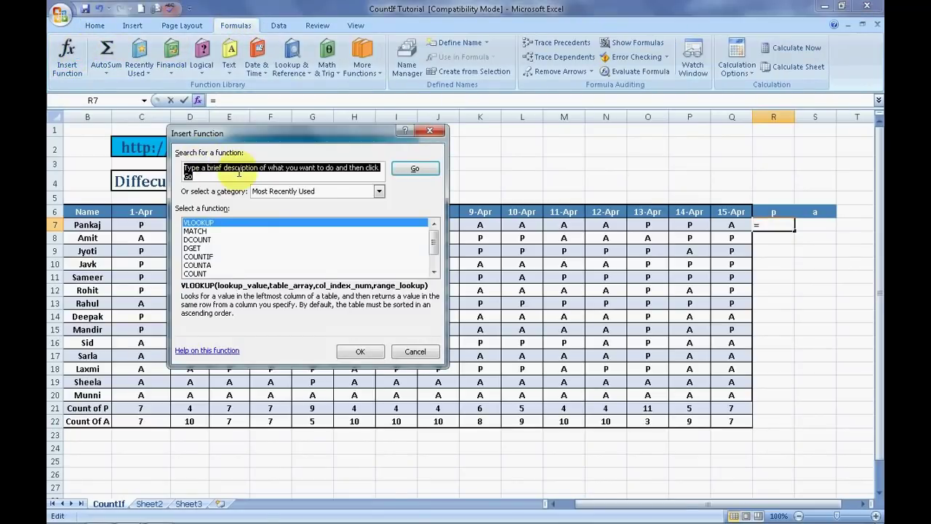
{"action": "type", "text": "count"}
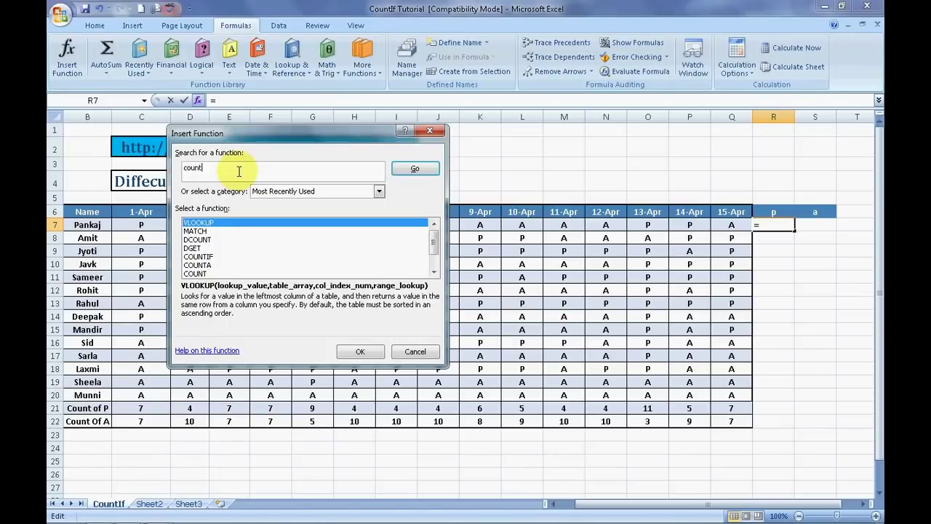
{"action": "type", "text": "if"}
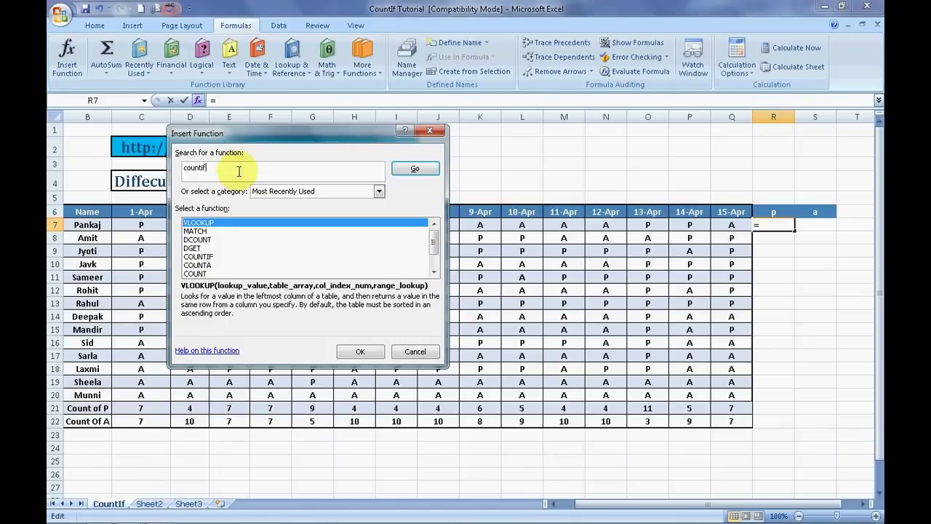
{"action": "left_click", "coordinate": [419, 169]}
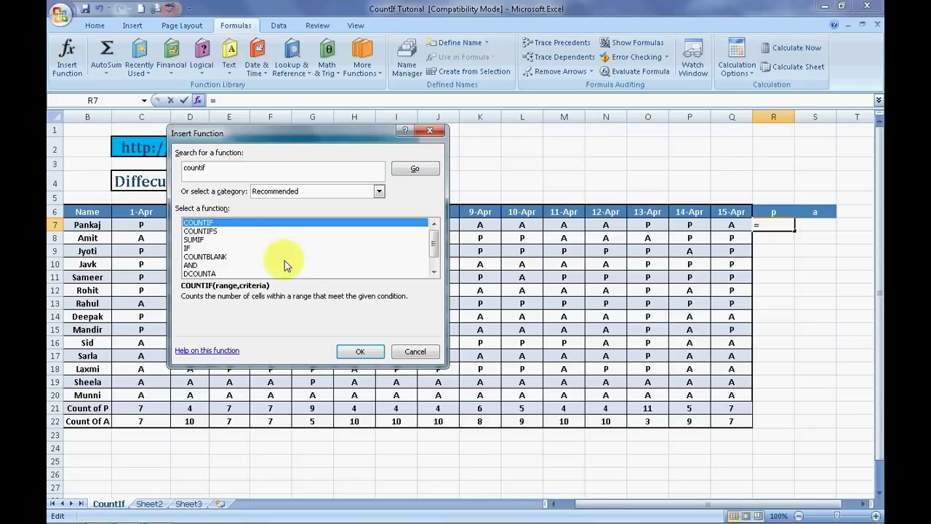
{"action": "left_click", "coordinate": [359, 353]}
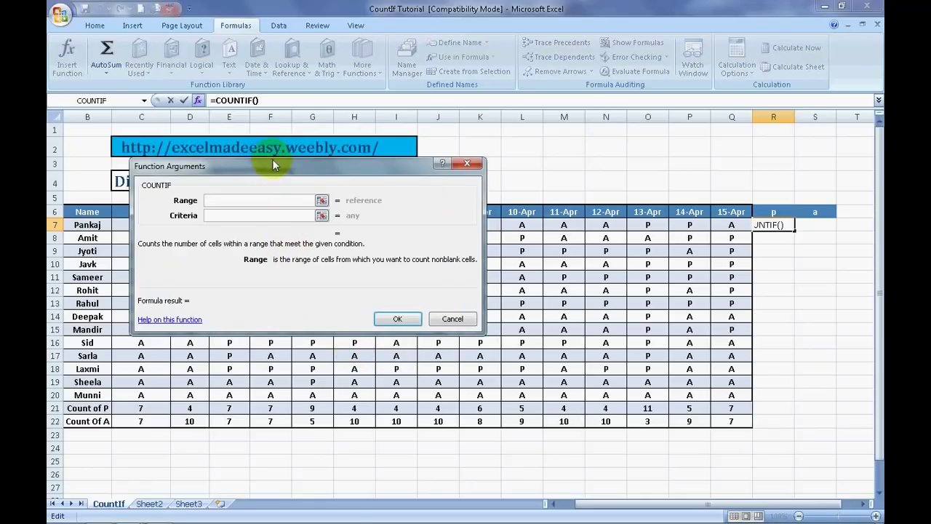
Set the COUNTIF range to C7:Q7 and the criteria to p, completing the formula in R7
{"action": "left_click_drag", "start_coordinate": [271, 160], "coordinate": [263, 19]}
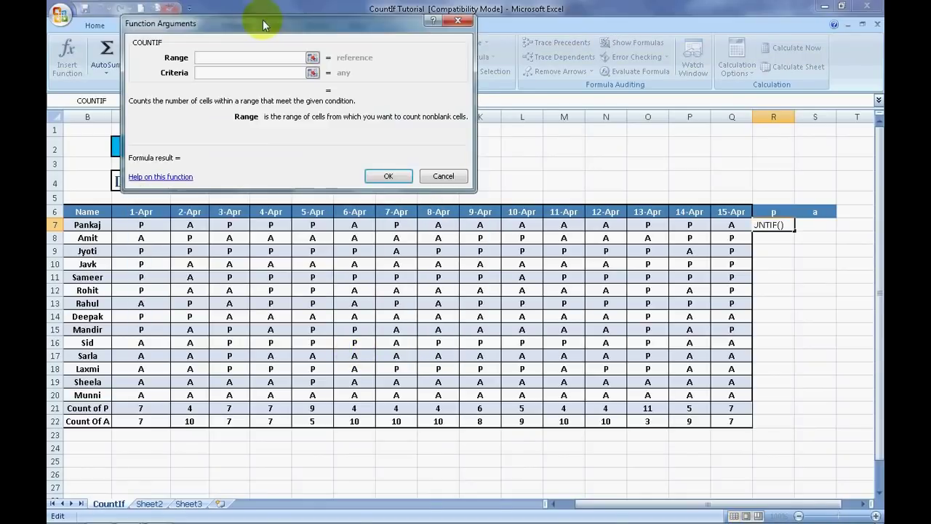
{"action": "left_click", "coordinate": [145, 224]}
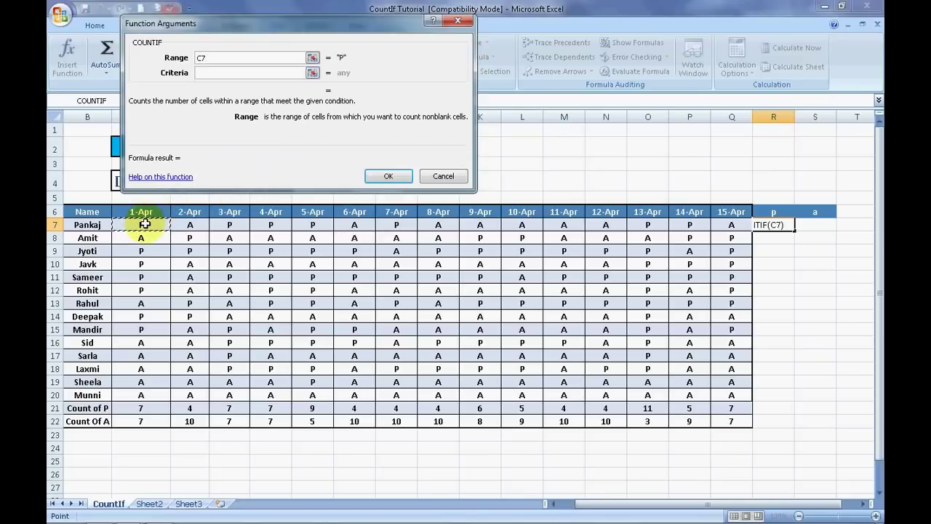
{"action": "key", "text": "shift+Right"}
{"action": "key", "text": "shift+Right"}
{"action": "key", "text": "shift+Right"}
{"action": "key", "text": "shift+Right"}
{"action": "key", "text": "shift+Right"}
{"action": "key", "text": "shift+Right"}
{"action": "key", "text": "shift+Right"}
{"action": "key", "text": "shift+Right"}
{"action": "key", "text": "shift+Right"}
{"action": "key", "text": "shift+Right"}
{"action": "key", "text": "shift+Right"}
{"action": "key", "text": "shift+Right"}
{"action": "key", "text": "shift+Right"}
{"action": "key", "text": "shift+Right"}
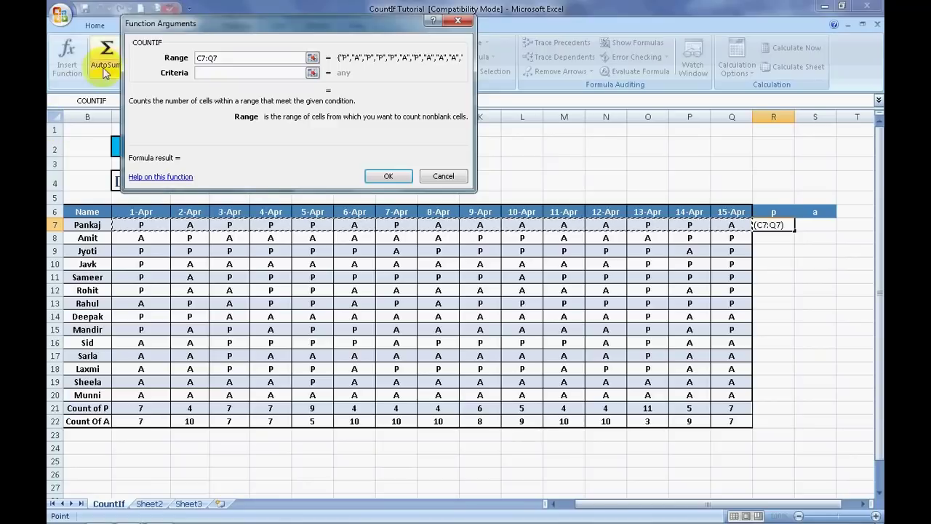
{"action": "left_click", "coordinate": [225, 74]}
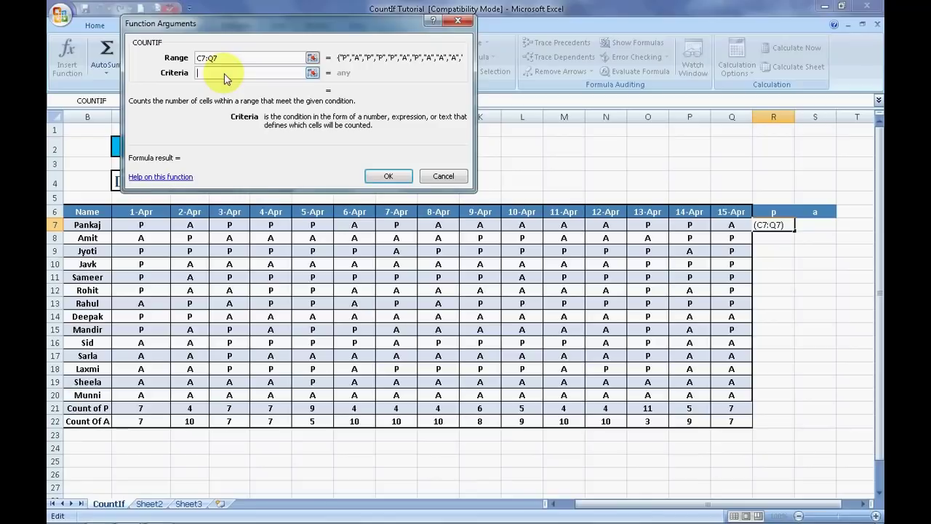
{"action": "type", "text": "p"}
{"action": "left_click", "coordinate": [384, 174]}
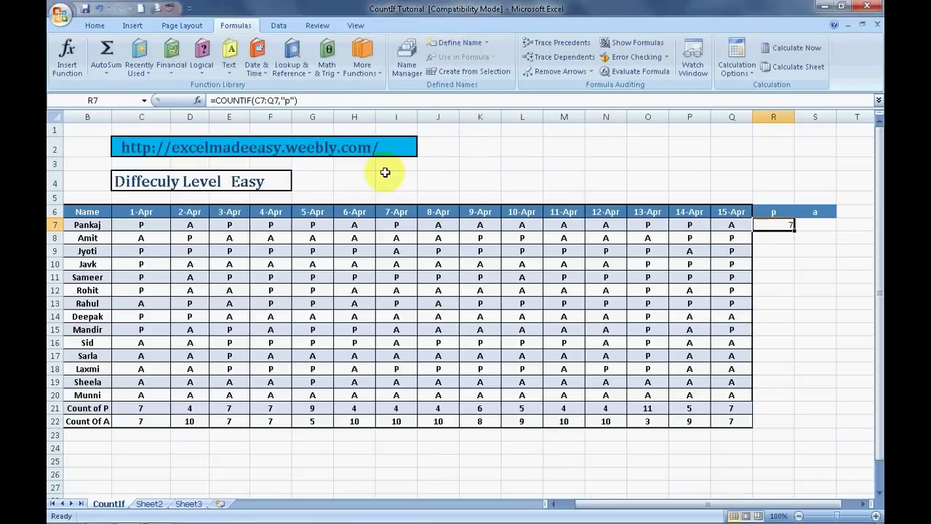
Insert the COUNTIF function in cell S7, under the a header
{"action": "left_click", "coordinate": [645, 181]}
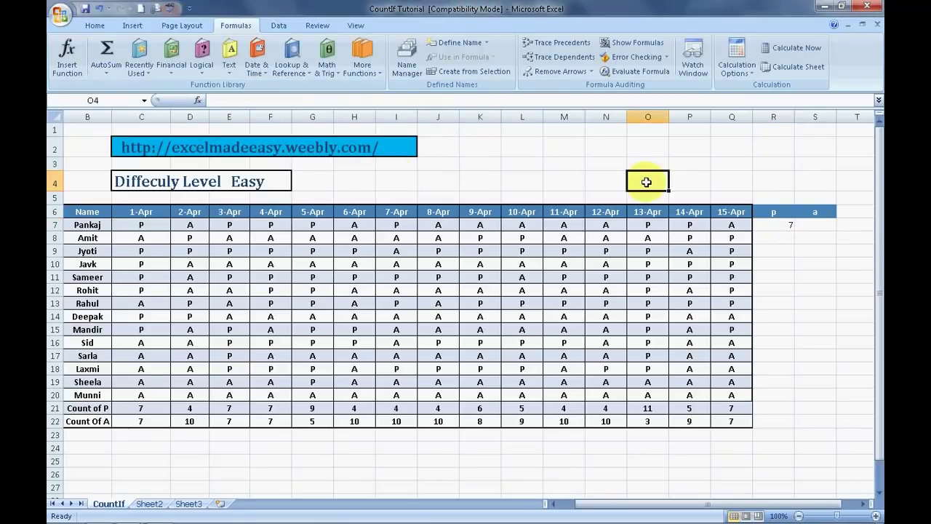
{"action": "left_click", "coordinate": [776, 223]}
{"action": "key", "text": "Right"}
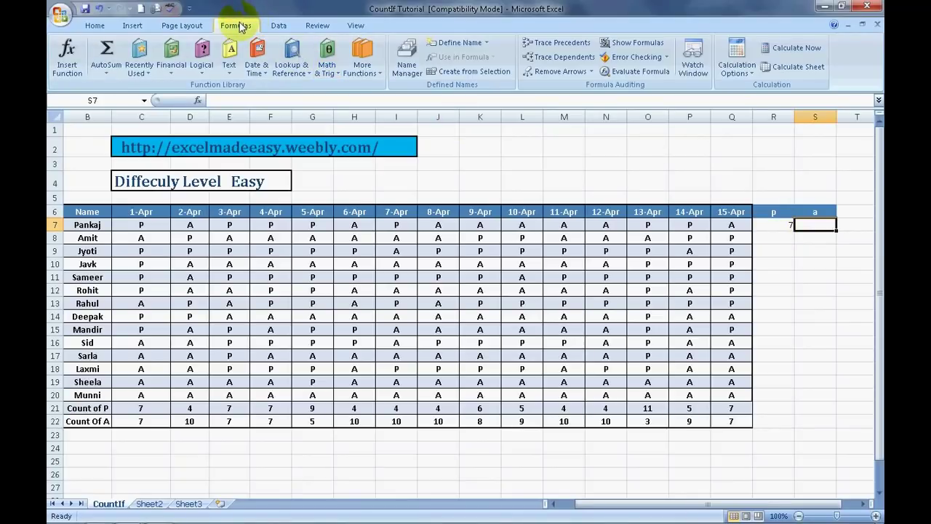
{"action": "left_click", "coordinate": [65, 60]}
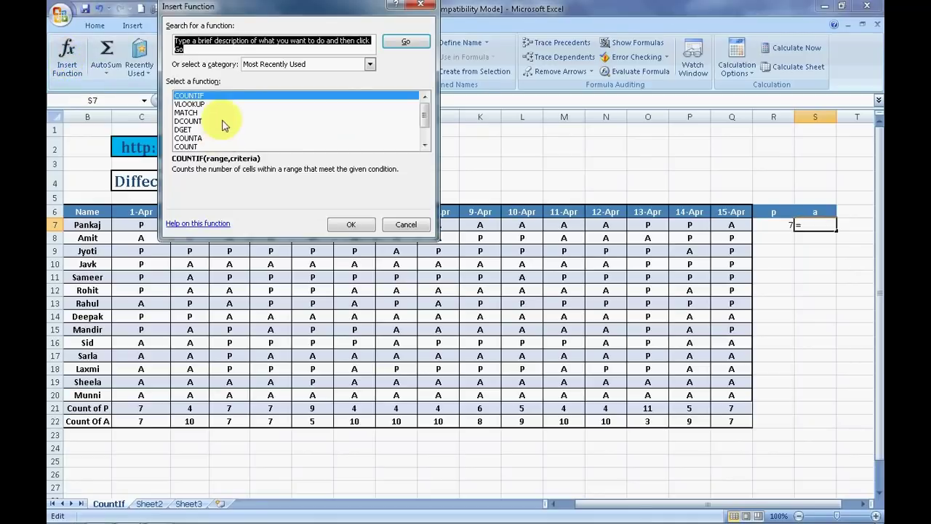
{"action": "left_click", "coordinate": [214, 96]}
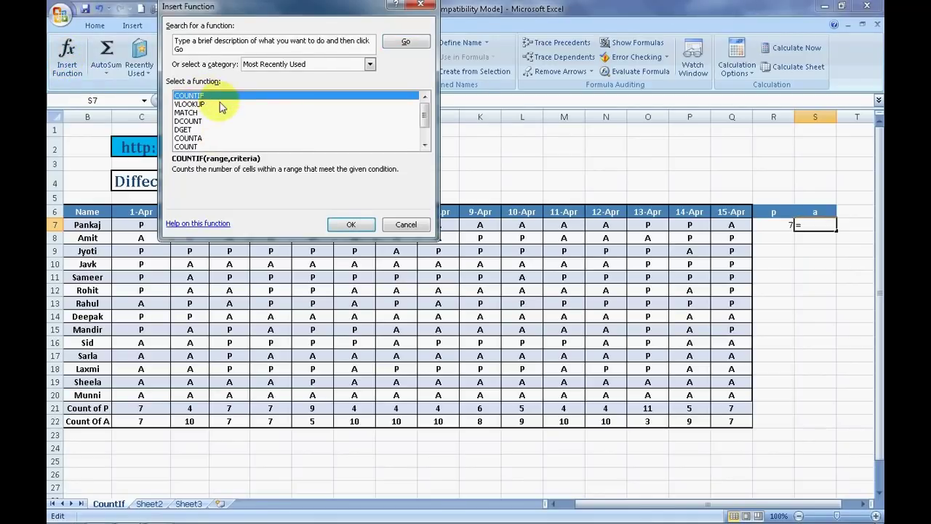
{"action": "left_click", "coordinate": [349, 224]}
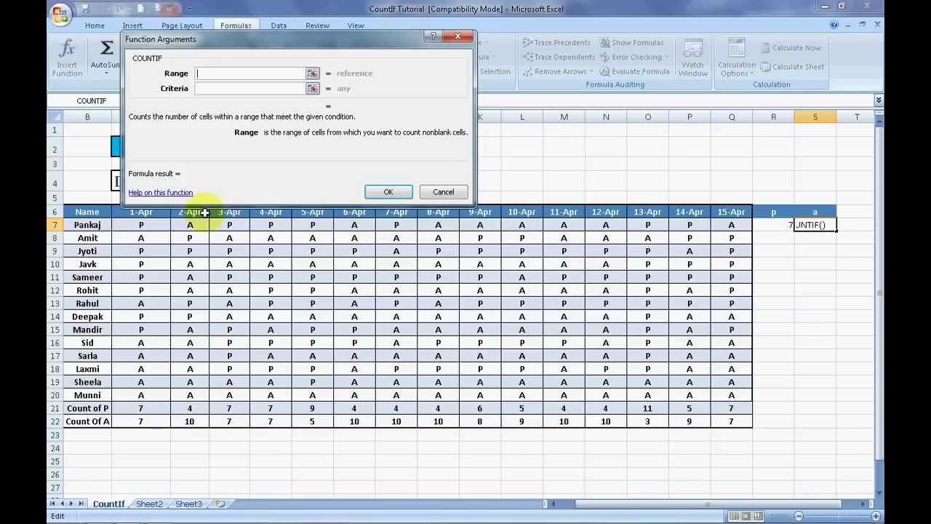
Set the COUNTIF range to C7:Q7 and the criteria to a, completing the formula in S7
{"action": "left_click", "coordinate": [151, 225]}
{"action": "key", "text": "shift+Right"}
{"action": "key", "text": "shift+Right"}
{"action": "key", "text": "shift+Down"}
{"action": "key", "text": "shift+Up"}
{"action": "key", "text": "shift+Right"}
{"action": "key", "text": "shift+Right"}
{"action": "key", "text": "shift+Right"}
{"action": "key", "text": "shift+Right"}
{"action": "key", "text": "shift+Right"}
{"action": "key", "text": "shift+Right"}
{"action": "key", "text": "shift+Right"}
{"action": "key", "text": "shift+Right"}
{"action": "key", "text": "shift+Right"}
{"action": "key", "text": "shift+Right"}
{"action": "key", "text": "shift+Right"}
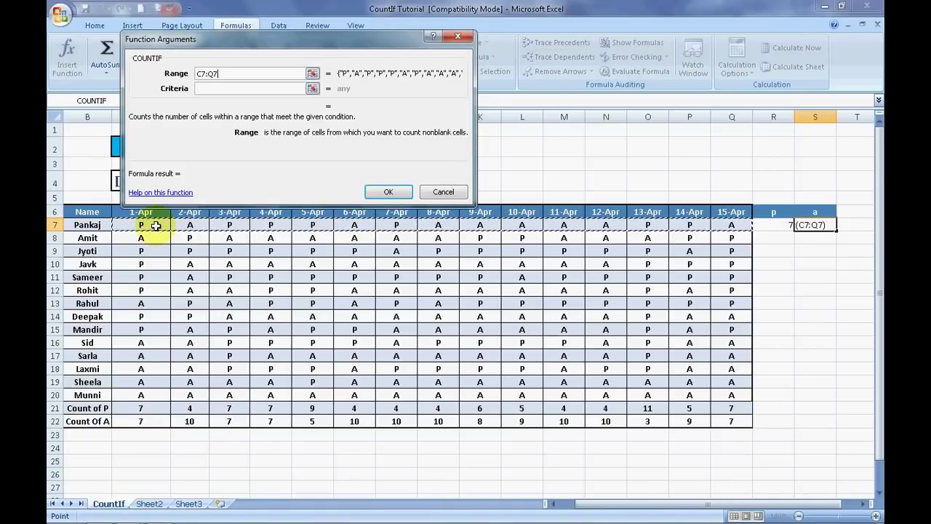
{"action": "key", "text": "shift+Right"}
{"action": "left_click", "coordinate": [233, 87]}
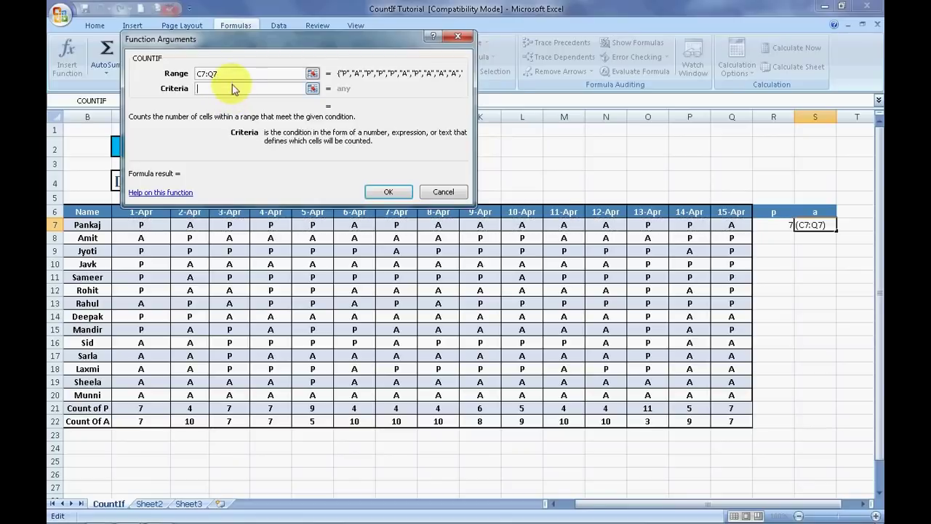
{"action": "type", "text": "a"}
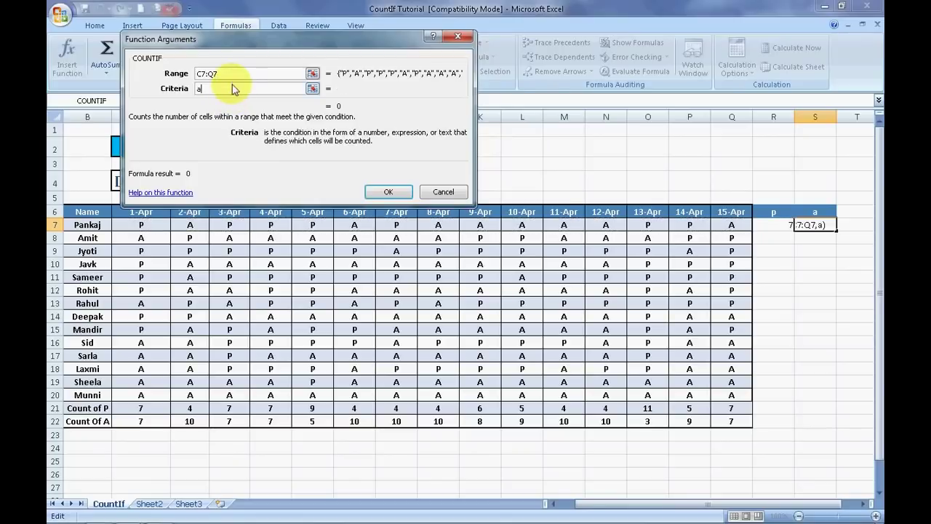
{"action": "left_click", "coordinate": [385, 191]}
Copy the COUNTIF formulas in R7:S7 and paste them into R8:S22
{"action": "left_click", "coordinate": [538, 166]}
{"action": "key", "text": "Right"}
{"action": "key", "text": "Right"}
{"action": "key", "text": "Right"}
{"action": "key", "text": "Right"}
{"action": "key", "text": "Right"}
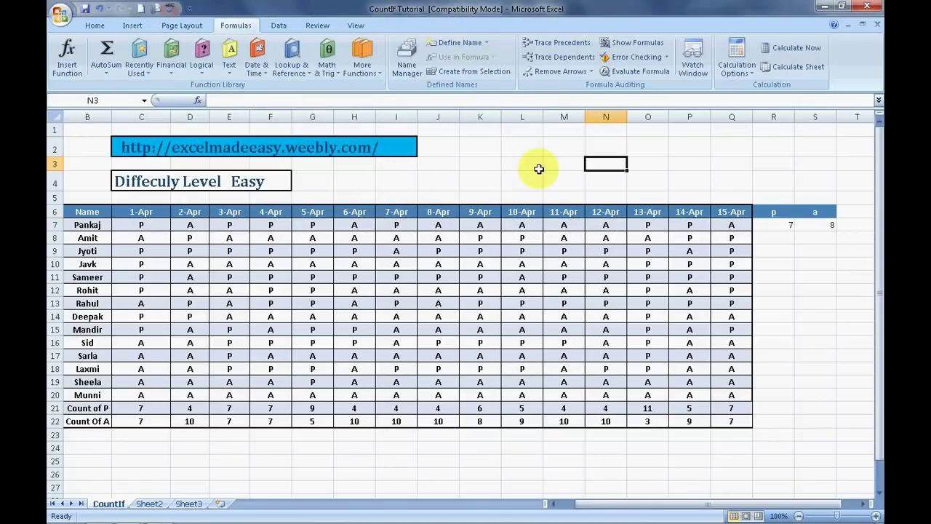
{"action": "key", "text": "Down"}
{"action": "key", "text": "Down"}
{"action": "key", "text": "Down"}
{"action": "key", "text": "Down"}
{"action": "key", "text": "Right"}
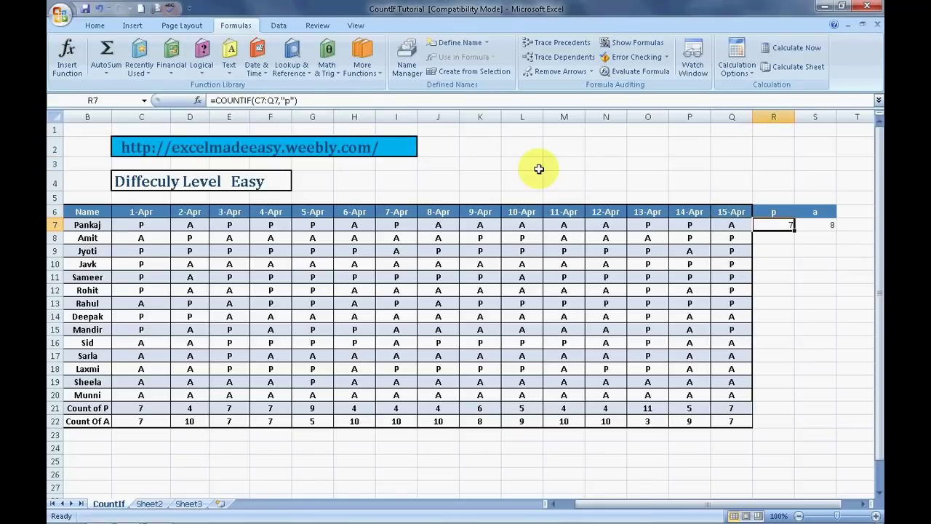
{"action": "key", "text": "shift+Right"}
{"action": "key", "text": "ctrl+c"}
{"action": "key", "text": "Down"}
{"action": "key", "text": "shift+Right"}
{"action": "key", "text": "shift+Down"}
{"action": "key", "text": "shift+Down"}
{"action": "key", "text": "shift+Down"}
{"action": "key", "text": "shift+Down"}
{"action": "key", "text": "shift+Down"}
{"action": "key", "text": "shift+Down"}
{"action": "key", "text": "shift+Down"}
{"action": "key", "text": "shift+Down"}
{"action": "key", "text": "shift+Down"}
{"action": "key", "text": "shift+Down"}
{"action": "key", "text": "shift+Down"}
{"action": "key", "text": "shift+Down"}
{"action": "key", "text": "shift+Down"}
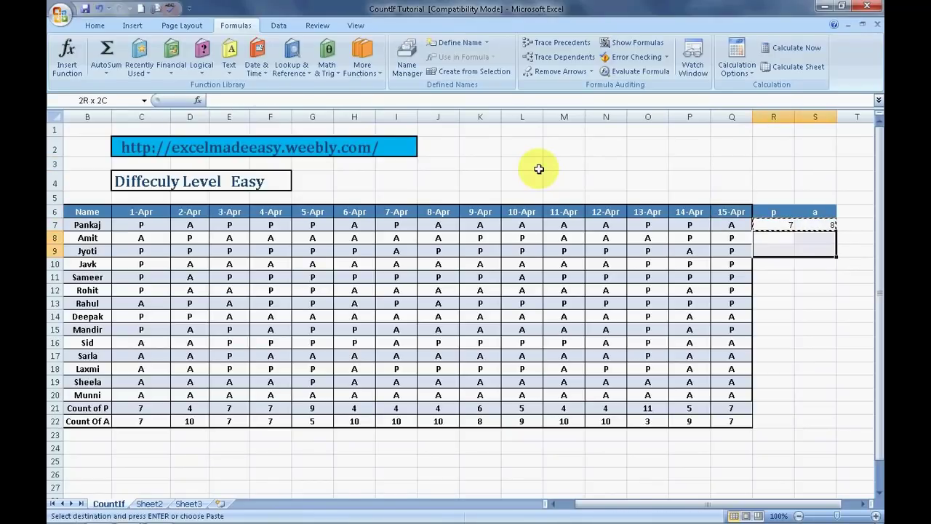
{"action": "key", "text": "shift+Down"}
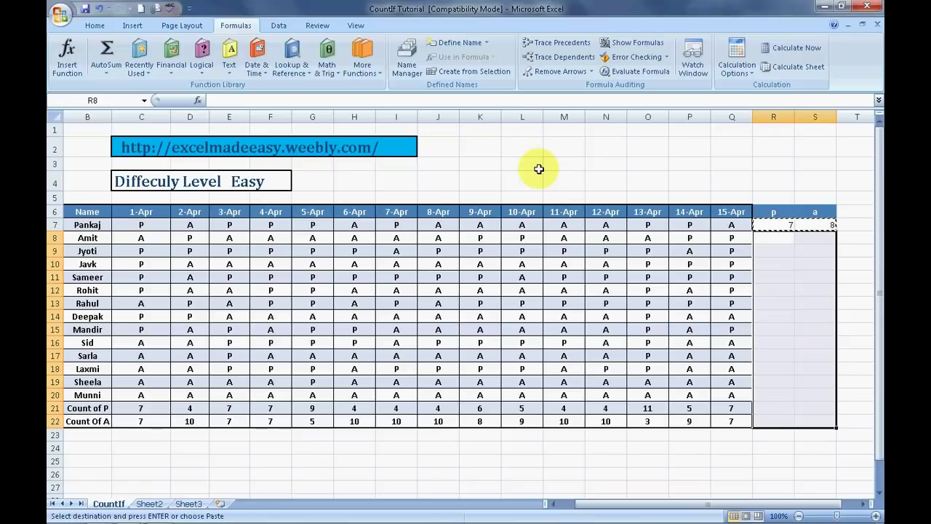
{"action": "key", "text": "ctrl+v"}
{"action": "key", "text": "Escape"}
Examine the pasted COUNTIF formulas down column S and in R21
{"action": "key", "text": "Right"}
{"action": "key", "text": "Down"}
{"action": "key", "text": "Down"}
{"action": "key", "text": "Down"}
{"action": "key", "text": "Down"}
{"action": "key", "text": "Down"}
{"action": "key", "text": "Down"}
{"action": "key", "text": "Down"}
{"action": "key", "text": "Down"}
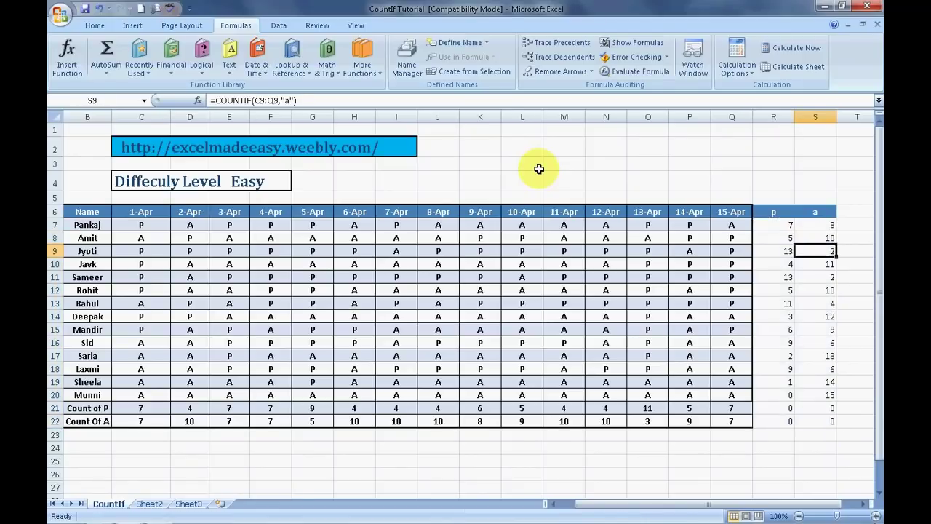
{"action": "key", "text": "Down"}
{"action": "key", "text": "Down"}
{"action": "key", "text": "Down"}
{"action": "key", "text": "Down"}
{"action": "key", "text": "Left"}
{"action": "key", "text": "Down"}
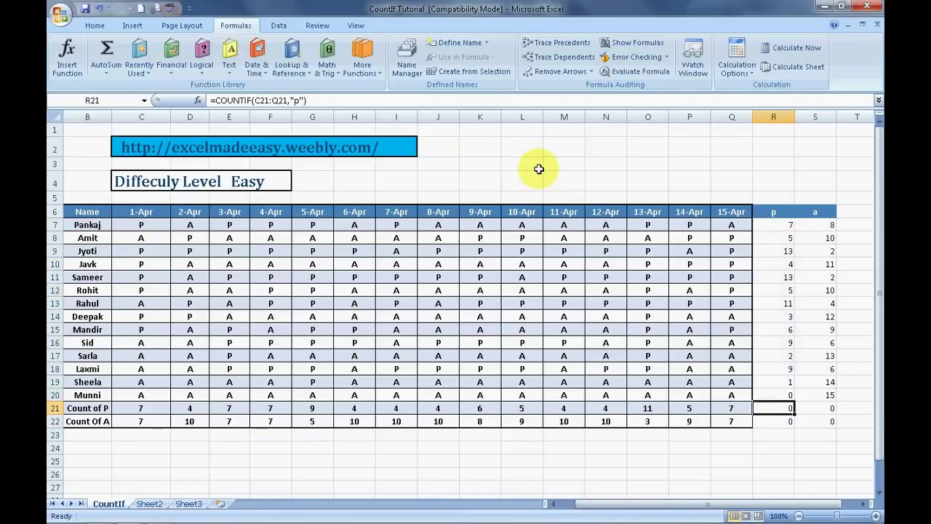
Examine the Count of P formulas in row 21 across the date columns and compare them with R21:S21
{"action": "key", "text": "Right"}
{"action": "key", "text": "Left"}
{"action": "key", "text": "Left"}
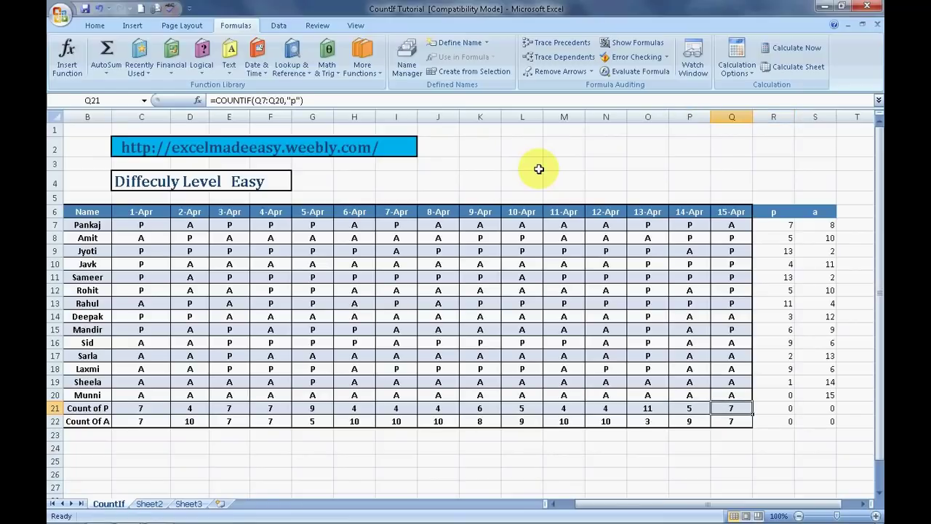
{"action": "key", "text": "Left"}
{"action": "key", "text": "Left"}
{"action": "key", "text": "Left"}
{"action": "key", "text": "Left"}
{"action": "key", "text": "Left"}
{"action": "key", "text": "Left"}
{"action": "key", "text": "Left"}
{"action": "key", "text": "Left"}
{"action": "key", "text": "Left"}
{"action": "key", "text": "Left"}
{"action": "key", "text": "Right"}
{"action": "key", "text": "Right"}
{"action": "key", "text": "Right"}
{"action": "key", "text": "Right"}
{"action": "key", "text": "Right"}
{"action": "key", "text": "Right"}
{"action": "key", "text": "Right"}
{"action": "key", "text": "Right"}
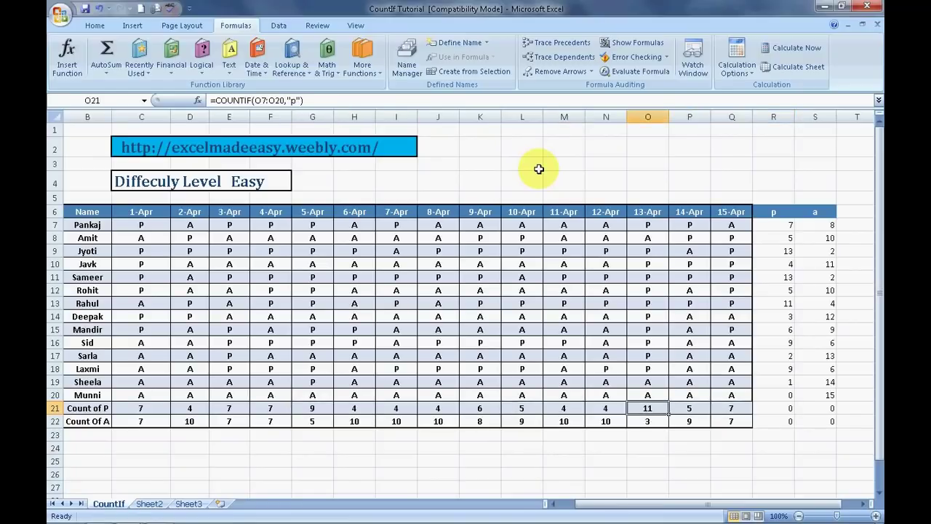
{"action": "key", "text": "Right"}
{"action": "key", "text": "Right"}
{"action": "key", "text": "Right"}
{"action": "key", "text": "Left"}
{"action": "key", "text": "Left"}
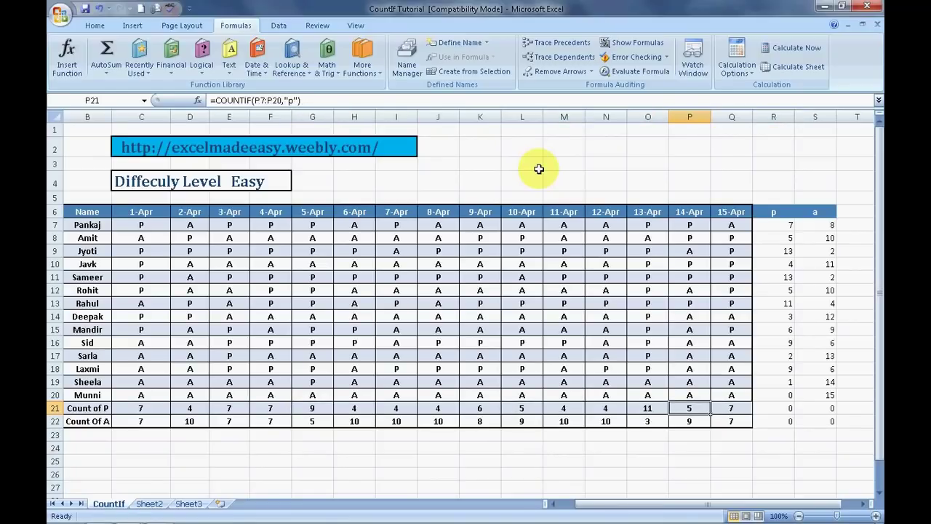
{"action": "key", "text": "Up"}
{"action": "key", "text": "Left"}
{"action": "key", "text": "Down"}
Clear the pasted COUNTIF formulas from R21:S22, beside the Count of P and Count Of A rows
{"action": "key", "text": "Right"}
{"action": "key", "text": "Right"}
{"action": "key", "text": "Right"}
{"action": "key", "text": "Right"}
{"action": "key", "text": "Down"}
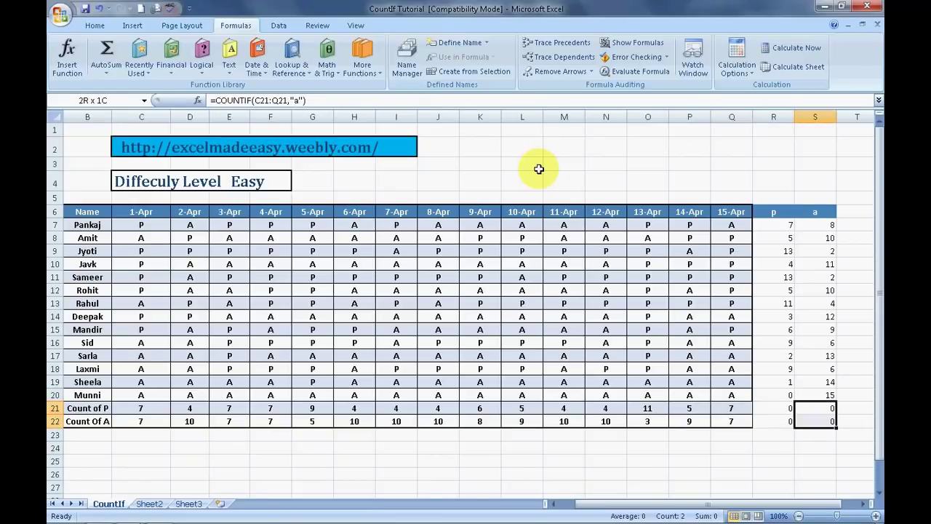
{"action": "key", "text": "Up"}
{"action": "key", "text": "Left"}
{"action": "key", "text": "shift+Right"}
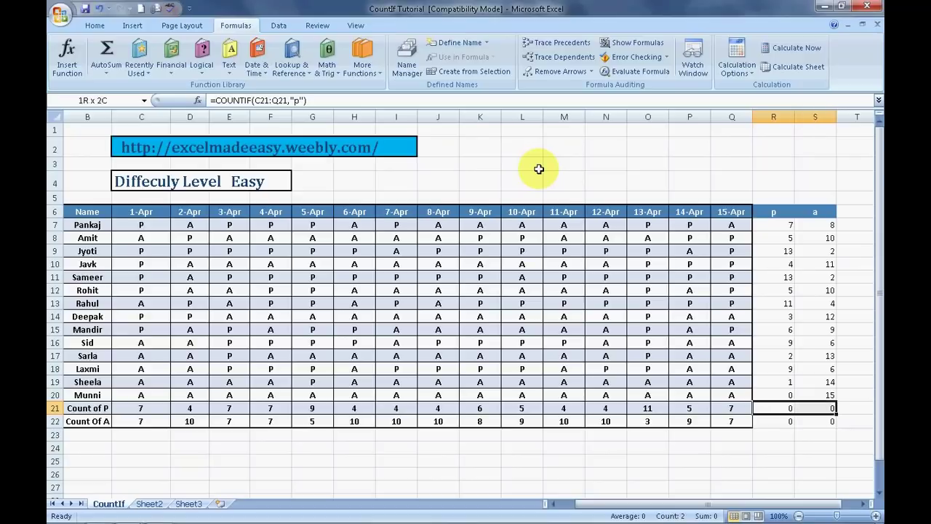
{"action": "key", "text": "shift+Down"}
{"action": "key", "text": "Delete"}
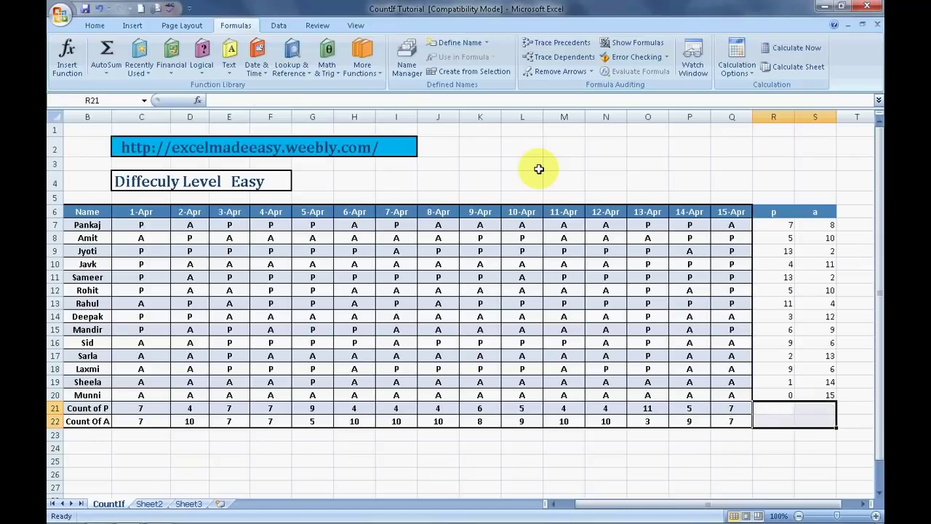
{"action": "key", "text": "shift+Up"}
{"action": "key", "text": "shift+Left"}
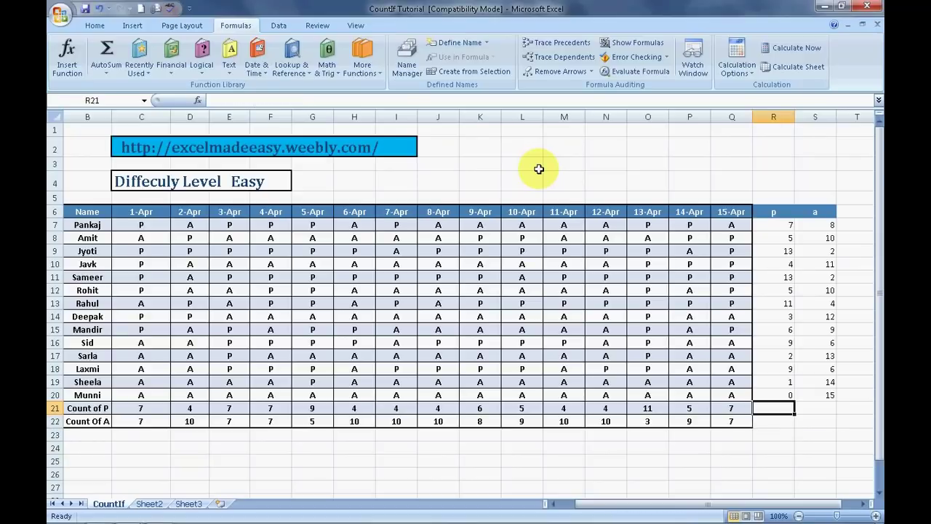
{"action": "key", "text": "Left"}
{"action": "key", "text": "Left"}
{"action": "key", "text": "Left"}
{"action": "key", "text": "Left"}
{"action": "key", "text": "Left"}
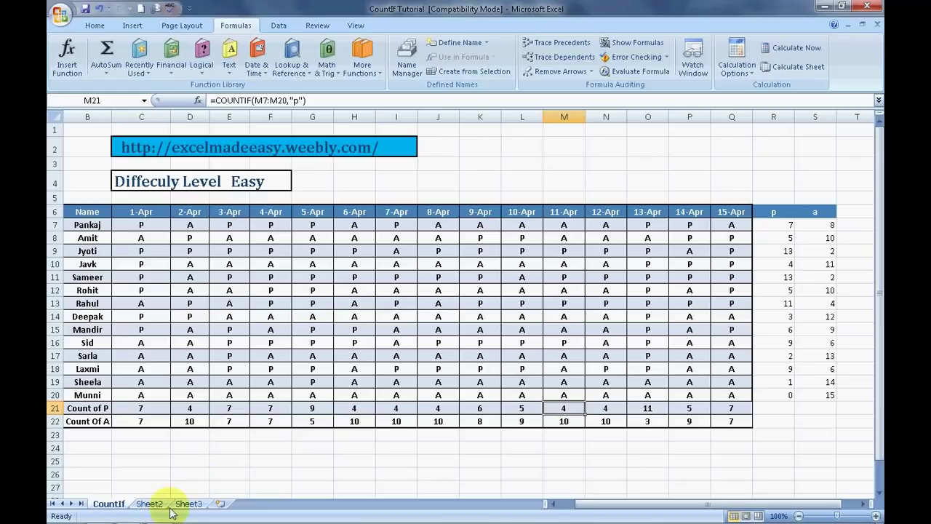
Switch to Firefox and look through the Excel Made Easy YouTube channel, including its uploads, profile and comments
{"action": "key", "text": "alt+Tab"}
{"action": "key", "text": "alt+Tab"}
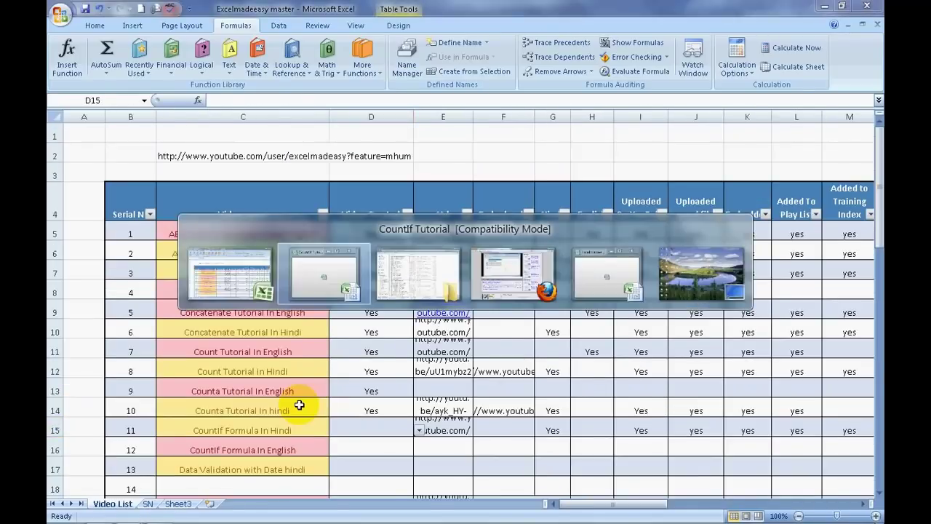
{"action": "left_click", "coordinate": [100, 514]}
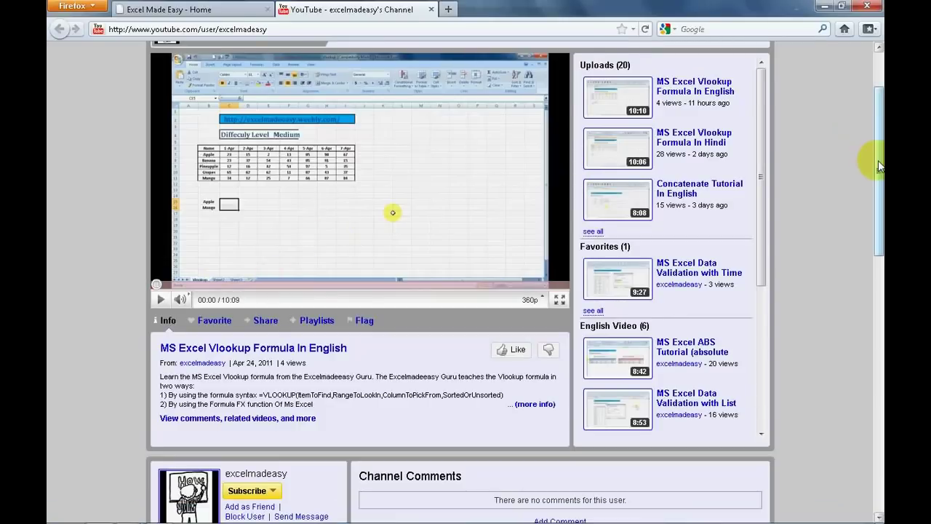
{"action": "left_click_drag", "start_coordinate": [873, 156], "coordinate": [872, 114]}
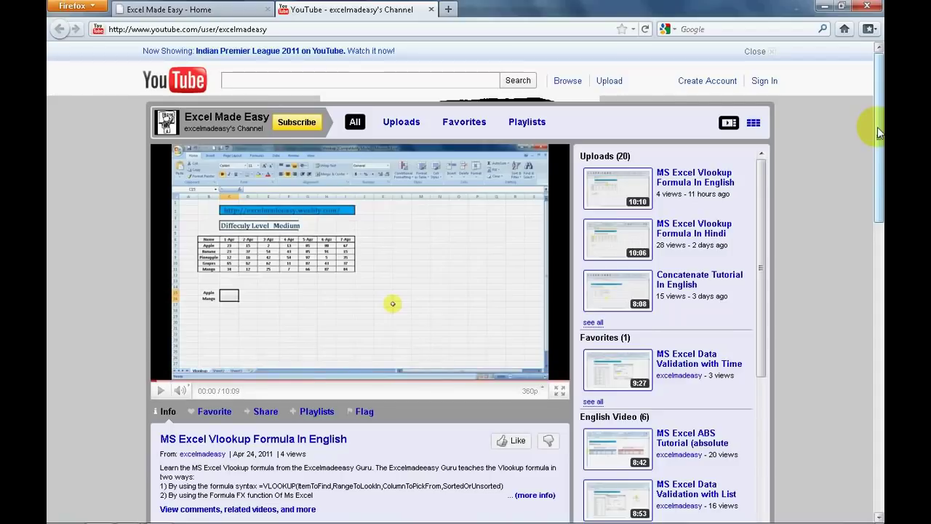
{"action": "left_click_drag", "start_coordinate": [878, 133], "coordinate": [879, 261]}
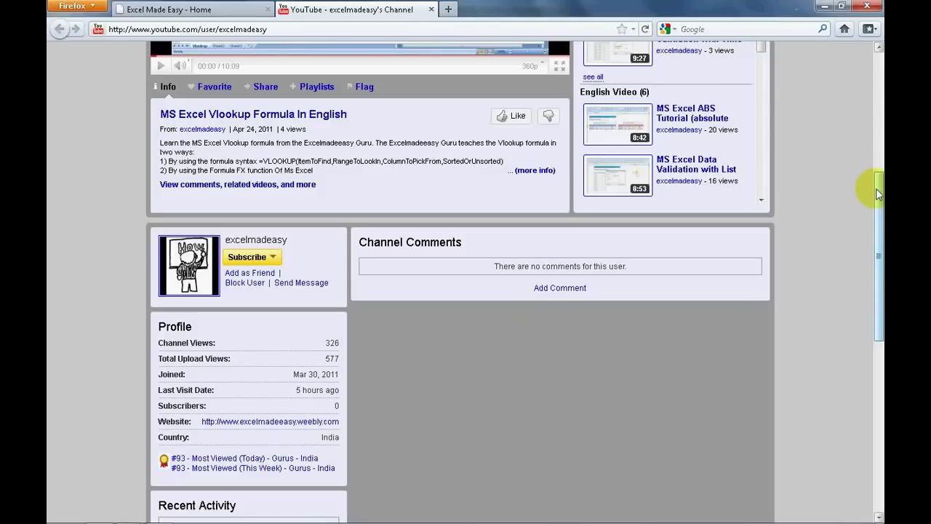
{"action": "left_click_drag", "start_coordinate": [878, 193], "coordinate": [877, 154]}
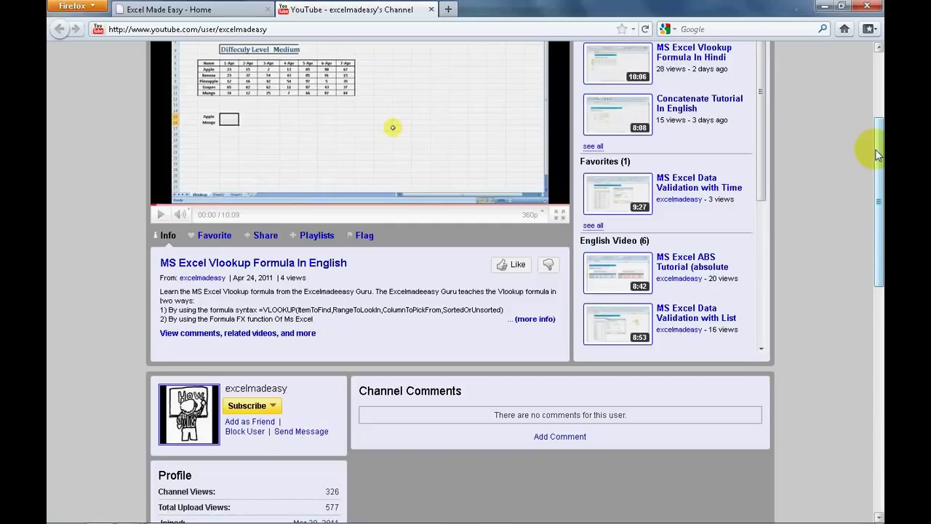
{"action": "scroll", "coordinate": [878, 155], "scroll_direction": "up", "scroll_amount": 5}
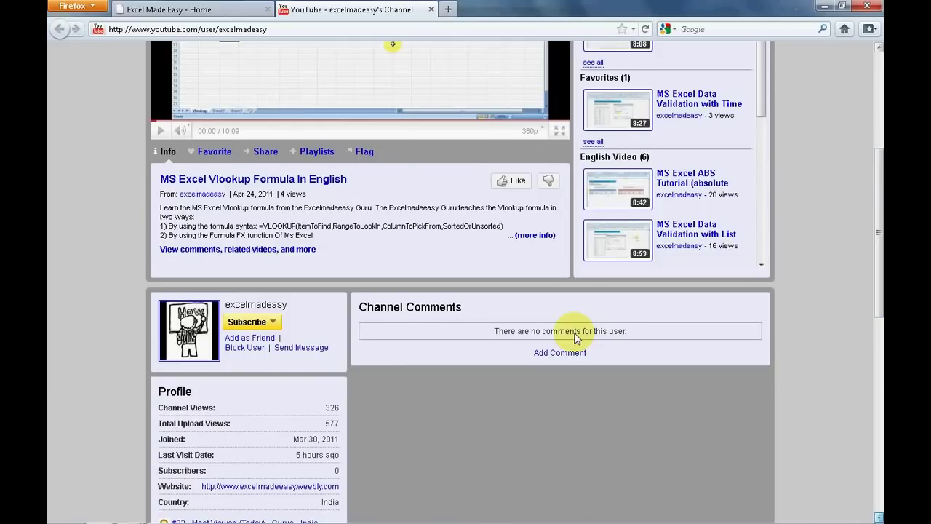
{"action": "scroll", "coordinate": [574, 338], "scroll_direction": "down", "scroll_amount": 1}
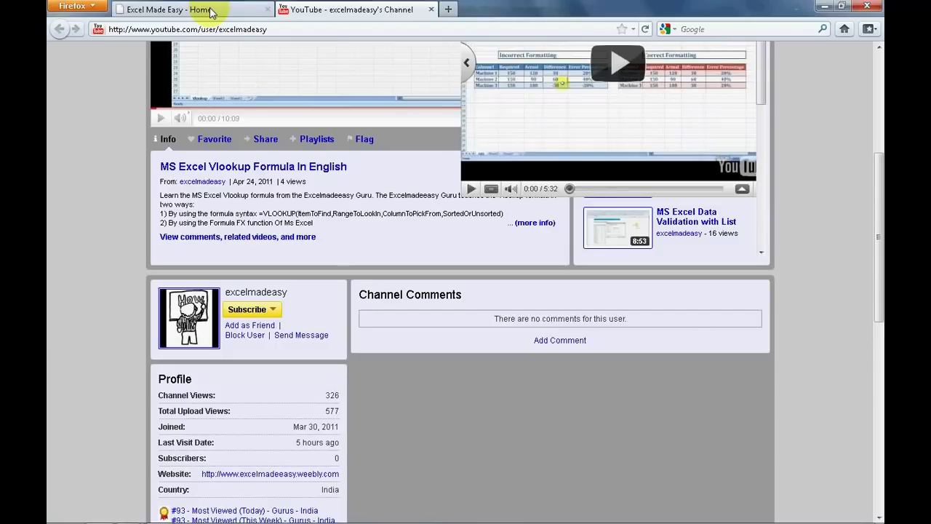
Look over the Excel Made Easy home page on excelmadeeasy.weebly.com, including its training videos, introduction and site navigation
{"action": "left_click", "coordinate": [211, 12]}
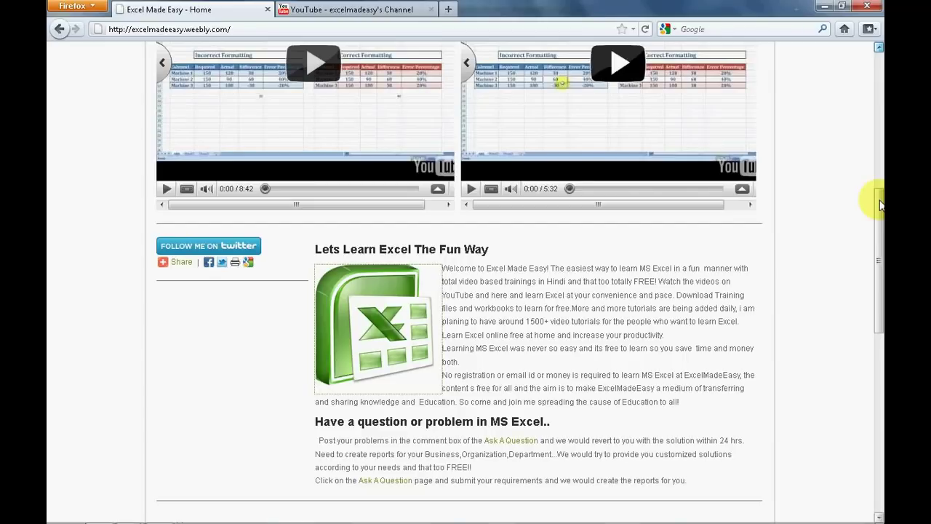
{"action": "left_click_drag", "start_coordinate": [880, 204], "coordinate": [879, 101]}
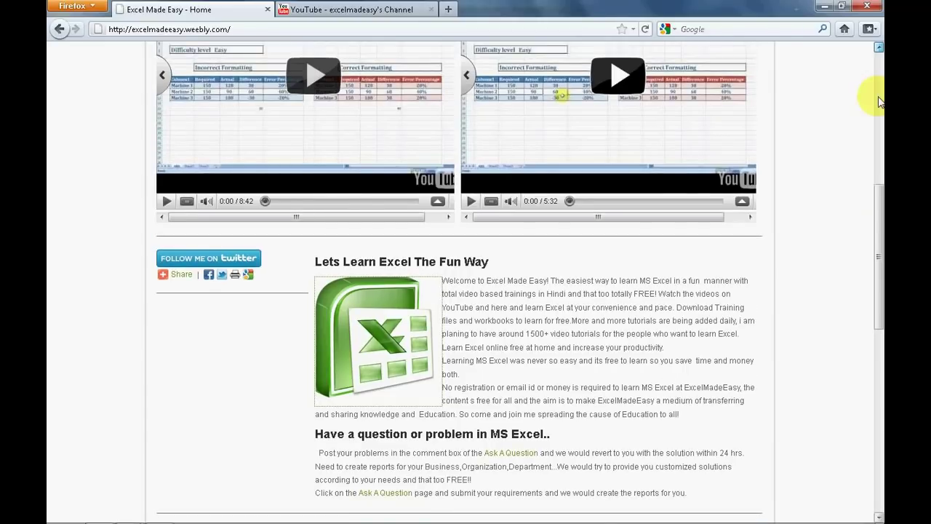
{"action": "scroll", "coordinate": [879, 95], "scroll_direction": "up", "scroll_amount": 4}
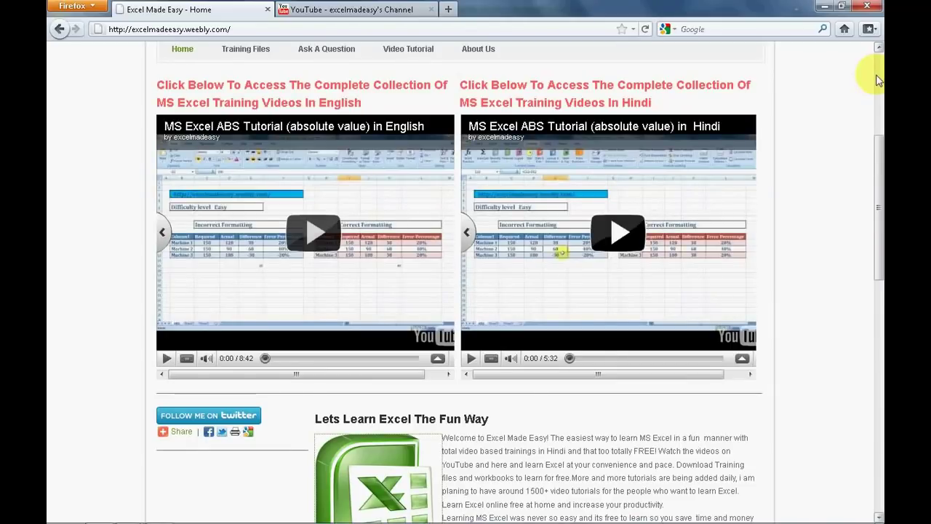
{"action": "scroll", "coordinate": [879, 69], "scroll_direction": "up", "scroll_amount": 7}
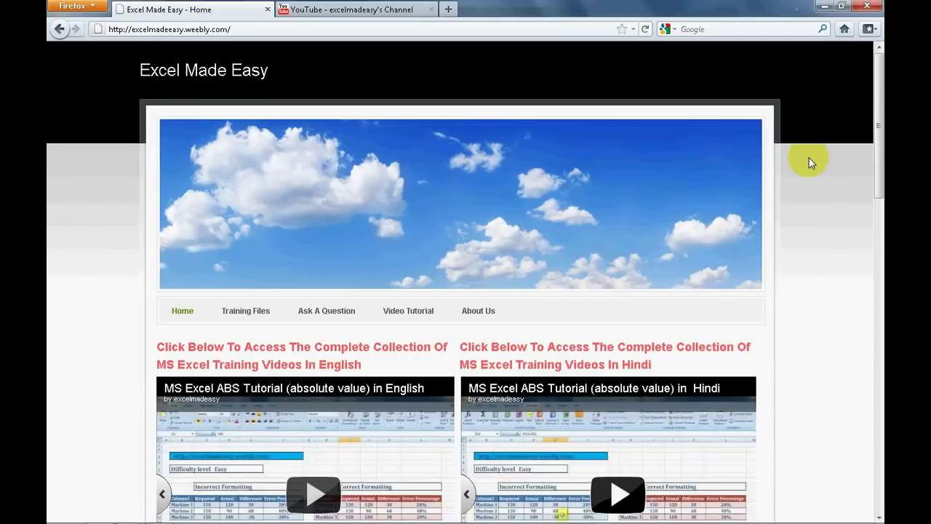
{"action": "scroll", "coordinate": [811, 162], "scroll_direction": "down", "scroll_amount": 3}
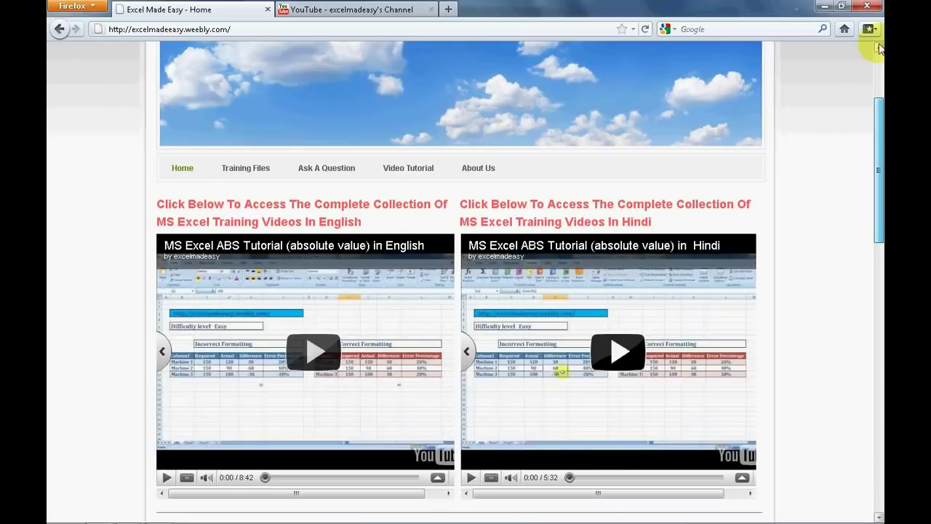
{"action": "scroll", "coordinate": [248, 324], "scroll_direction": "up", "scroll_amount": 3}
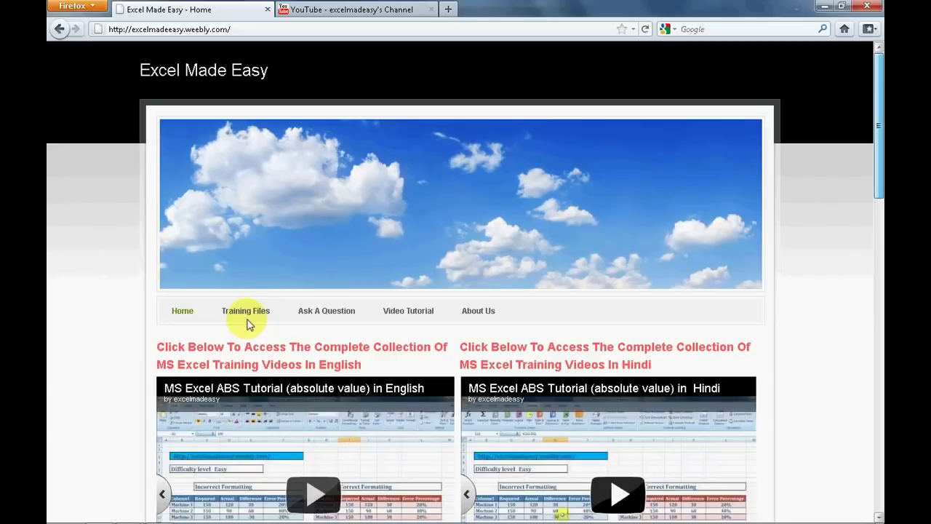
Look over the website's Training Files link and the English and Hindi training video sections on the home page
{"action": "left_click", "coordinate": [246, 314]}
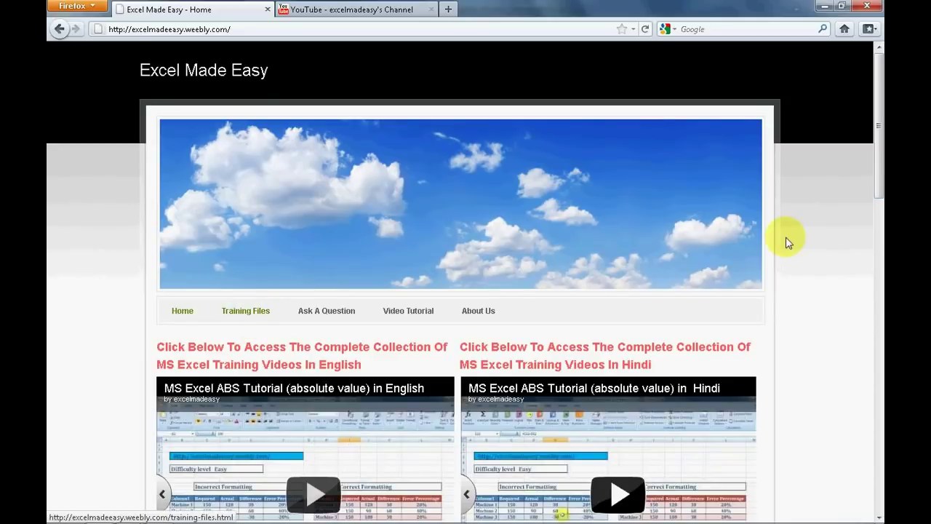
{"action": "scroll", "coordinate": [880, 513], "scroll_direction": "down", "scroll_amount": 4}
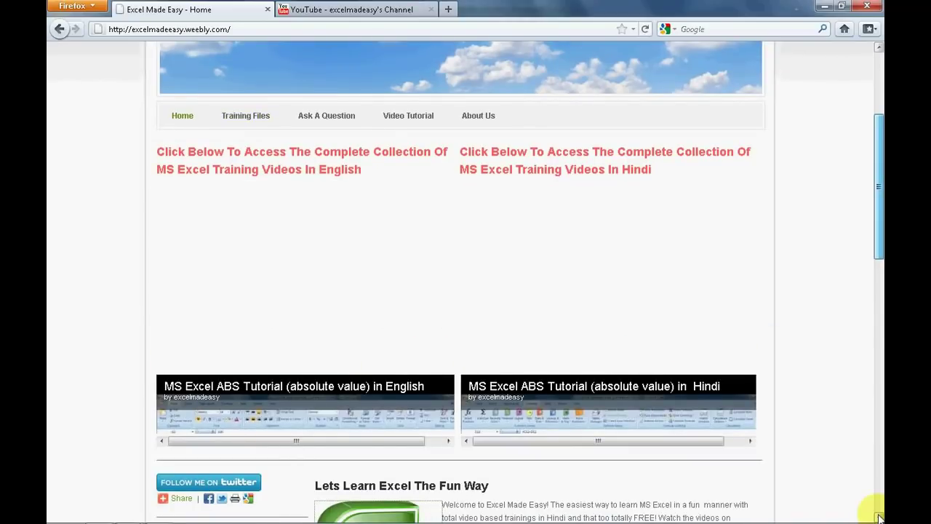
{"action": "left_click", "coordinate": [879, 516]}
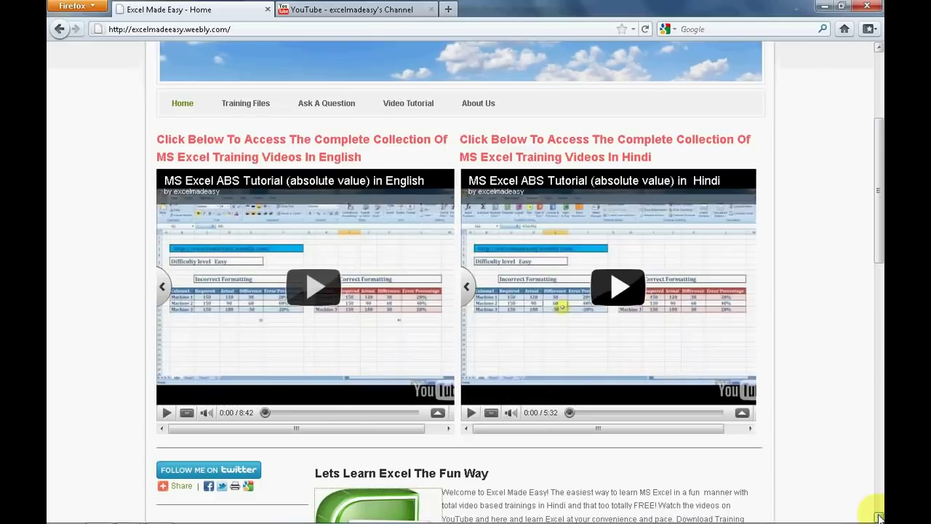
{"action": "left_click", "coordinate": [879, 516]}
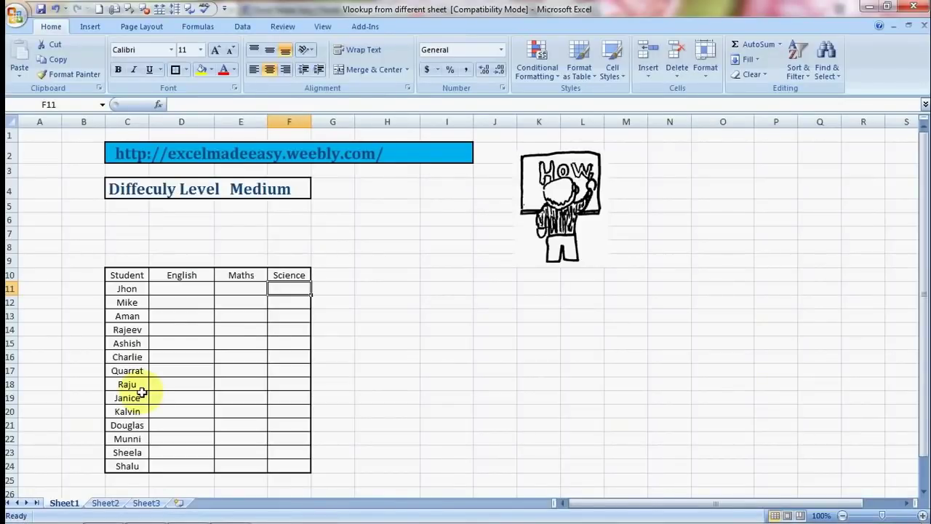
Examine the Student, English, Maths and Science headings and the empty mark cells of the table on Sheet1 in Excel
{"action": "key", "text": "Left"}
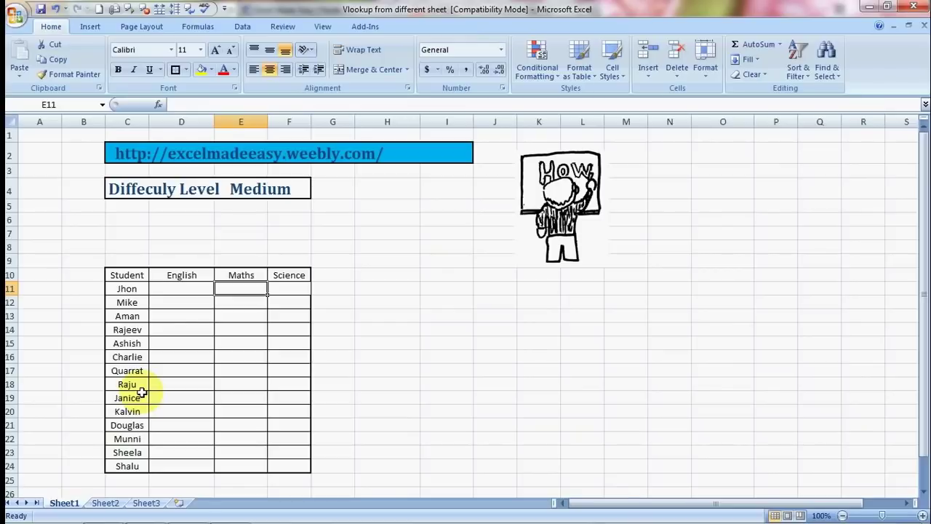
{"action": "key", "text": "Left"}
{"action": "key", "text": "Left"}
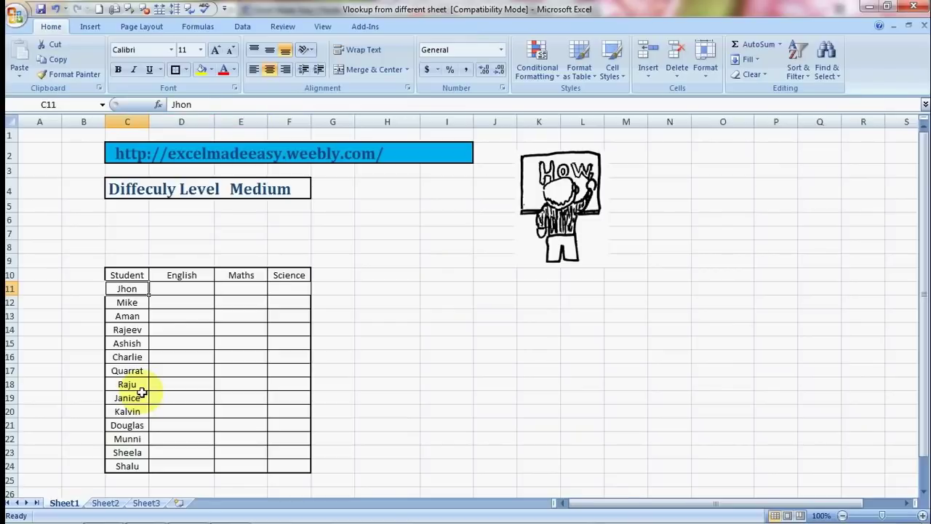
{"action": "key", "text": "Up"}
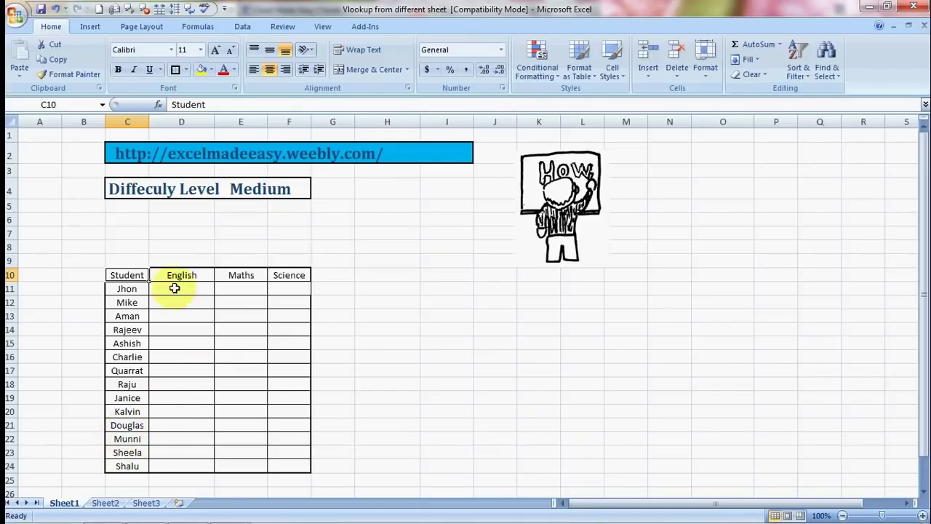
{"action": "key", "text": "Right"}
{"action": "key", "text": "Right"}
{"action": "key", "text": "Right"}
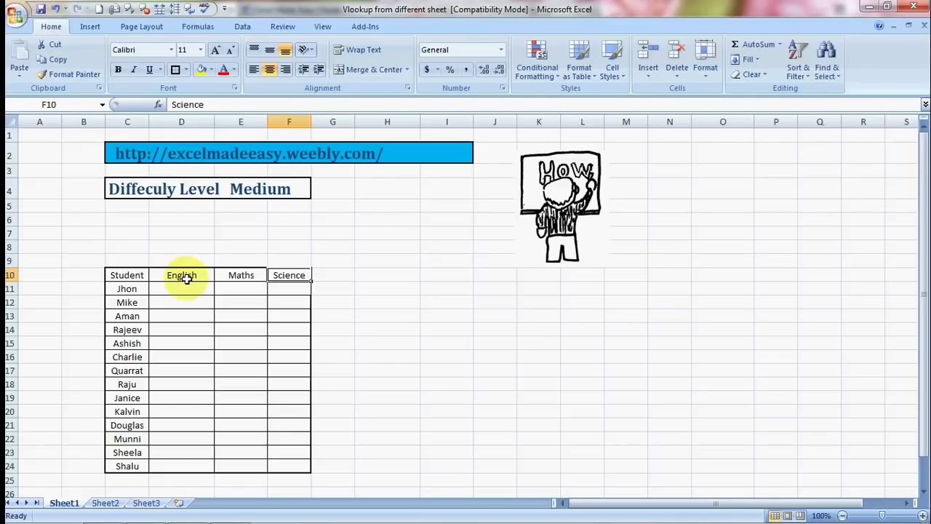
{"action": "left_click", "coordinate": [188, 305]}
{"action": "key", "text": "Up"}
{"action": "key", "text": "Right"}
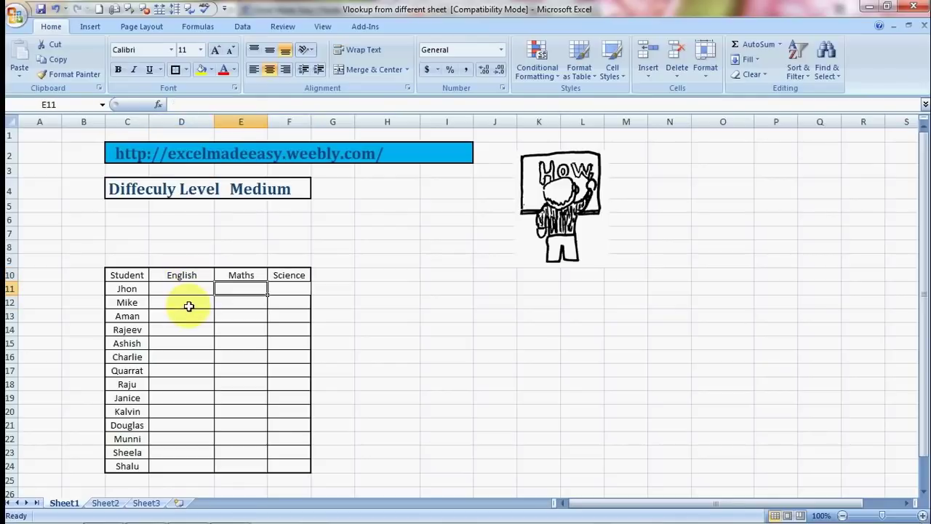
{"action": "key", "text": "Down"}
{"action": "key", "text": "Down"}
{"action": "key", "text": "Right"}
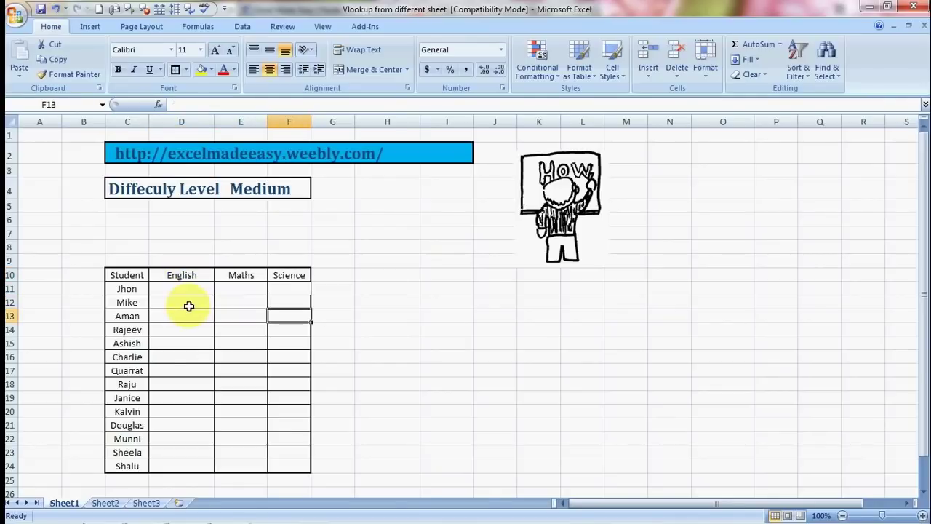
Apply all borders to the student marks table in C10:I24 on Sheet3
{"action": "left_click", "coordinate": [147, 502]}
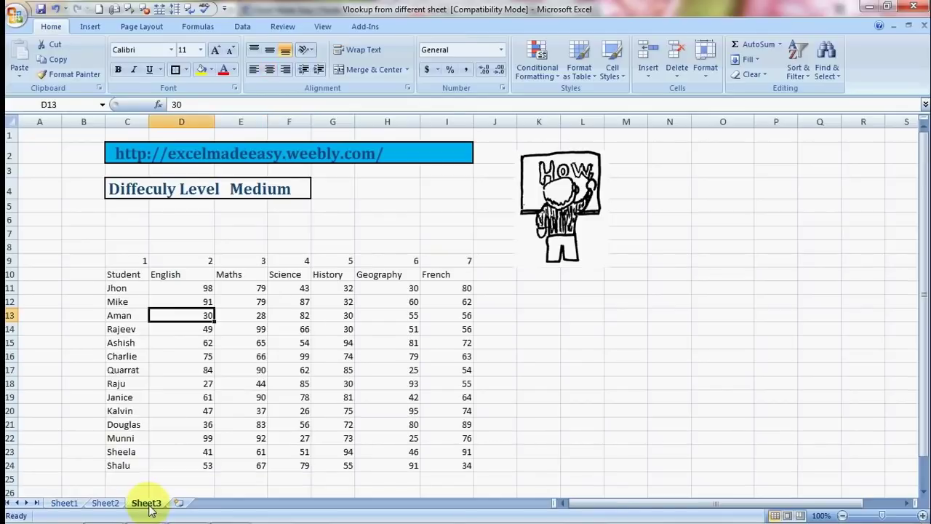
{"action": "left_click", "coordinate": [269, 396]}
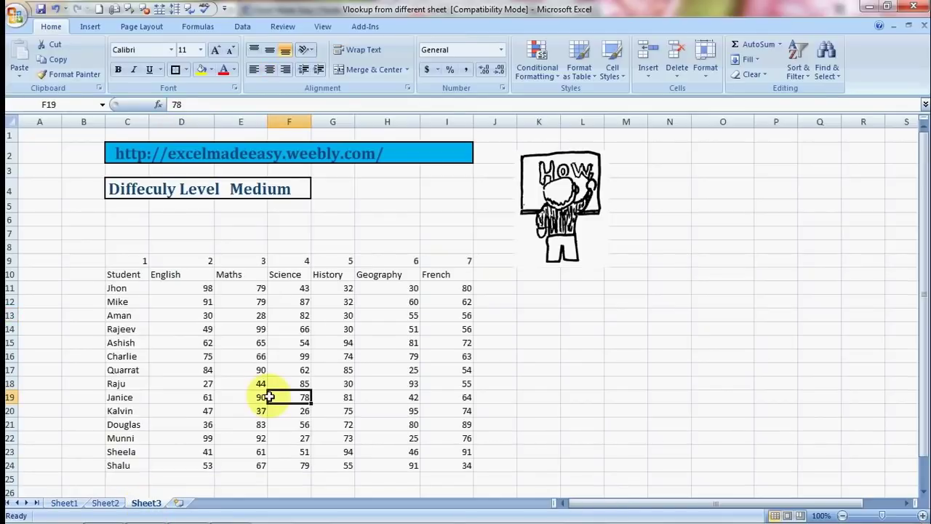
{"action": "left_click", "coordinate": [131, 285]}
{"action": "left_click", "coordinate": [131, 276]}
{"action": "key", "text": "shift+Right"}
{"action": "key", "text": "shift+Right"}
{"action": "key", "text": "shift+Right"}
{"action": "key", "text": "shift+Right"}
{"action": "key", "text": "shift+Right"}
{"action": "key", "text": "shift+Right"}
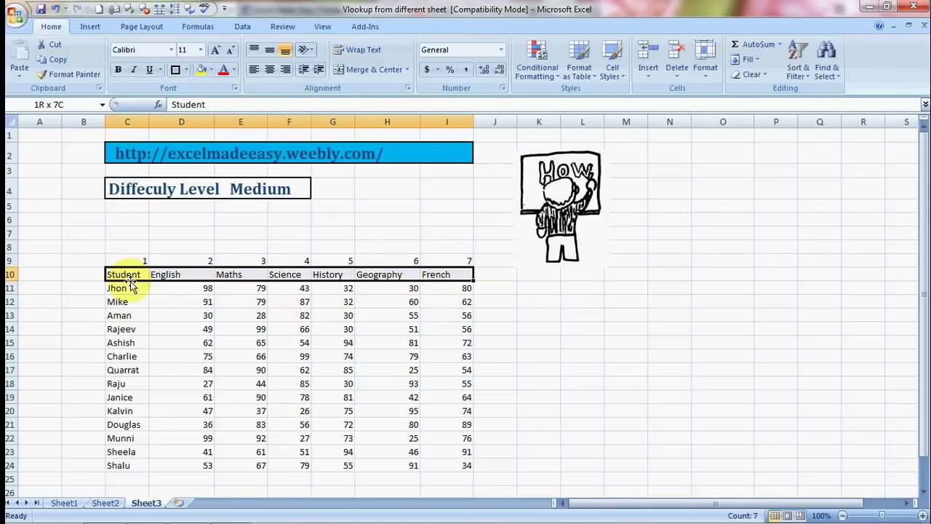
{"action": "key", "text": "shift+Down"}
{"action": "key", "text": "shift+Down"}
{"action": "key", "text": "shift+Down"}
{"action": "key", "text": "shift+Down"}
{"action": "key", "text": "shift+Down"}
{"action": "key", "text": "shift+Down"}
{"action": "key", "text": "shift+Down"}
{"action": "key", "text": "shift+Down"}
{"action": "key", "text": "shift+Down"}
{"action": "key", "text": "shift+Down"}
{"action": "key", "text": "shift+Down"}
{"action": "key", "text": "shift+Down"}
{"action": "key", "text": "shift+Down"}
{"action": "key", "text": "shift+Down"}
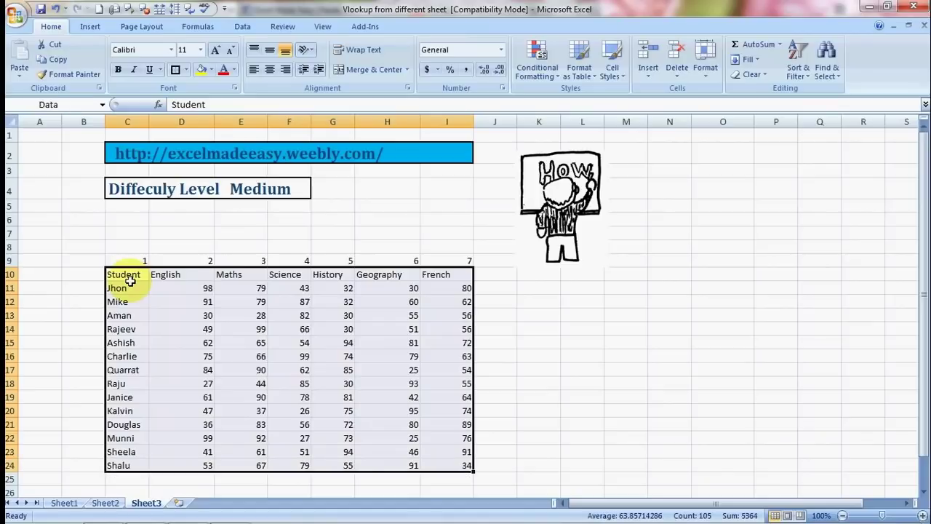
{"action": "key", "text": "alt+h"}
{"action": "key", "text": "b"}
{"action": "key", "text": "a"}
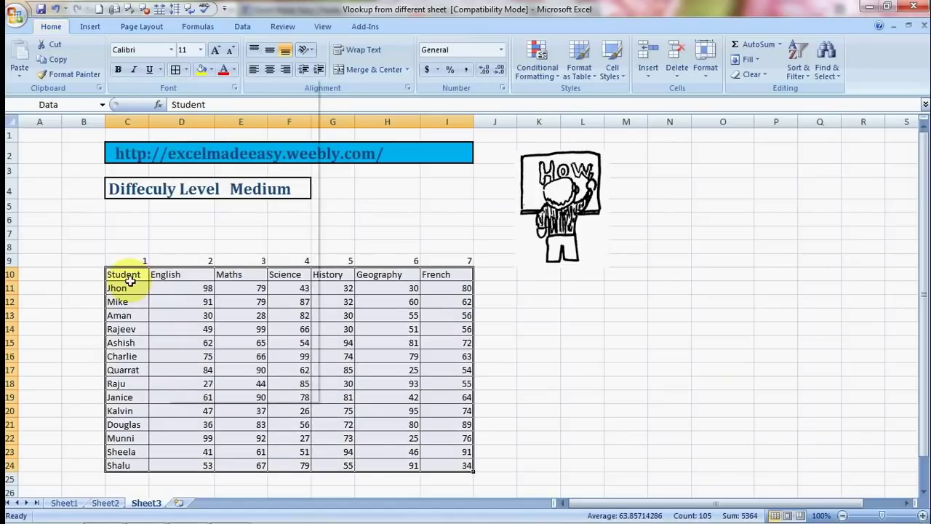
{"action": "key", "text": "alt"}
{"action": "key", "text": "b"}
{"action": "key", "text": "a"}
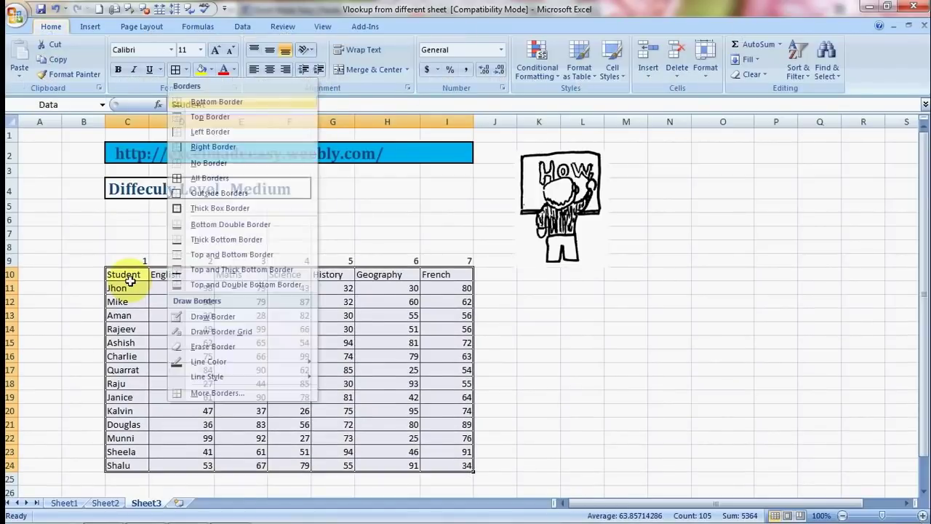
{"action": "key", "text": "Right"}
{"action": "key", "text": "Right"}
{"action": "key", "text": "Right"}
{"action": "key", "text": "Left"}
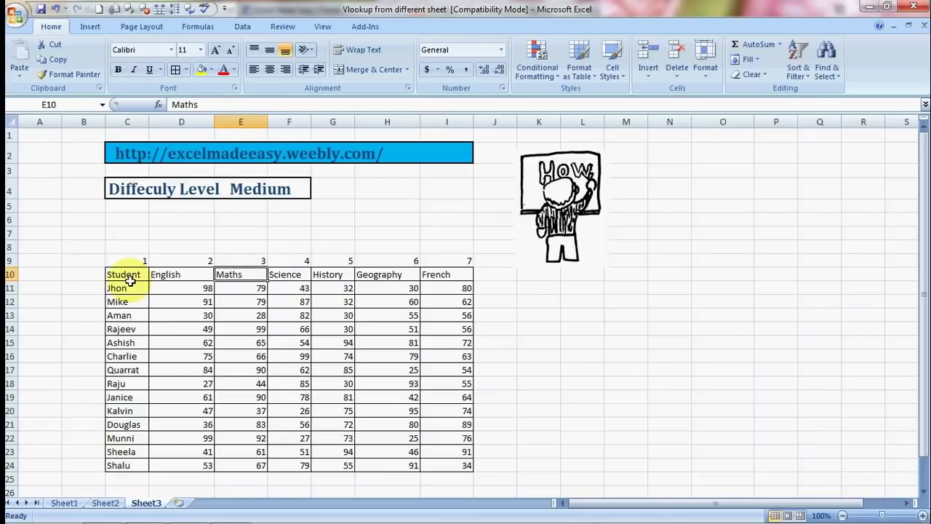
{"action": "left_click", "coordinate": [255, 315]}
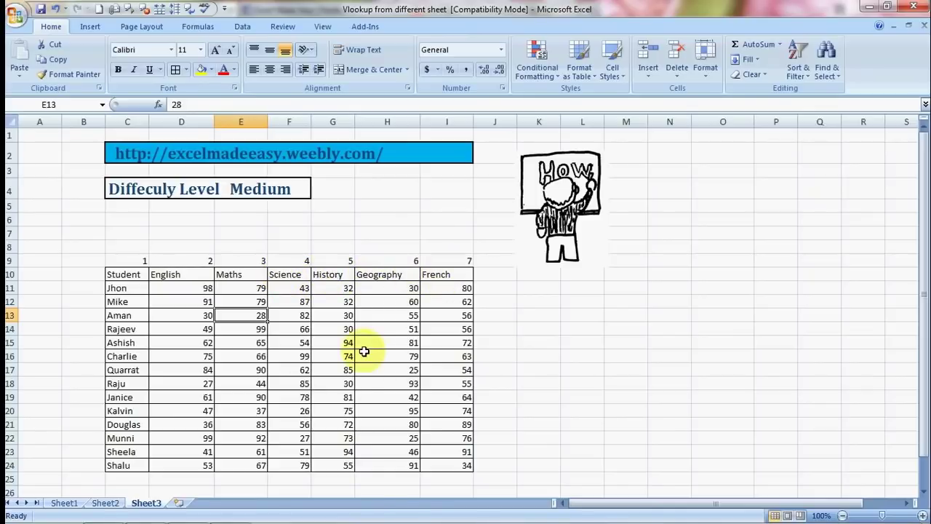
Start a VLOOKUP formula in the first English cell D11 on Sheet1, with C11:C24 as the lookup value
{"action": "left_click", "coordinate": [64, 502]}
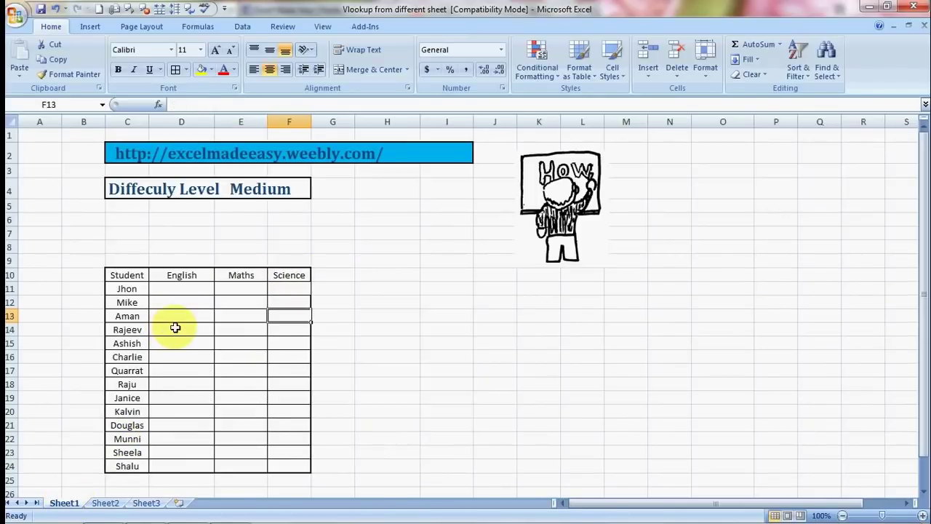
{"action": "left_click", "coordinate": [285, 299]}
{"action": "key", "text": "Up"}
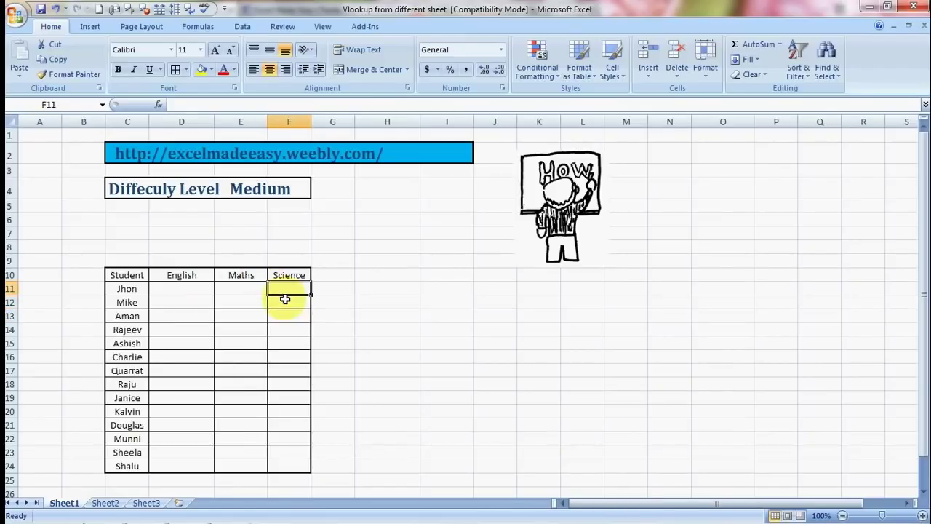
{"action": "key", "text": "Left"}
{"action": "key", "text": "Left"}
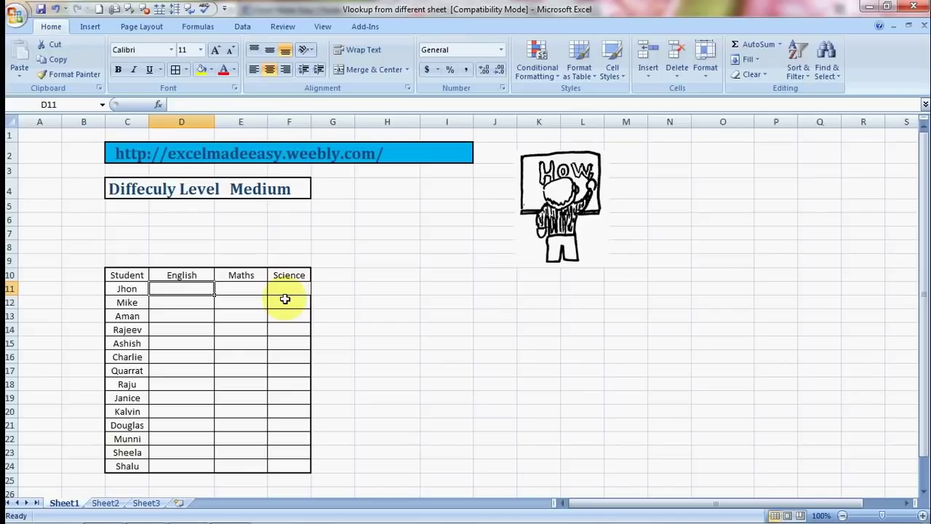
{"action": "type", "text": "=vloo"}
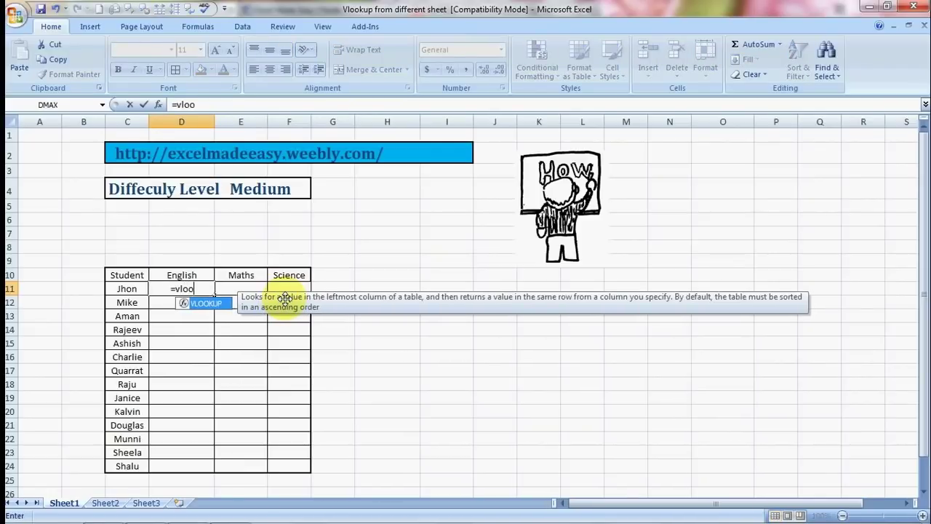
{"action": "type", "text": "kuo"}
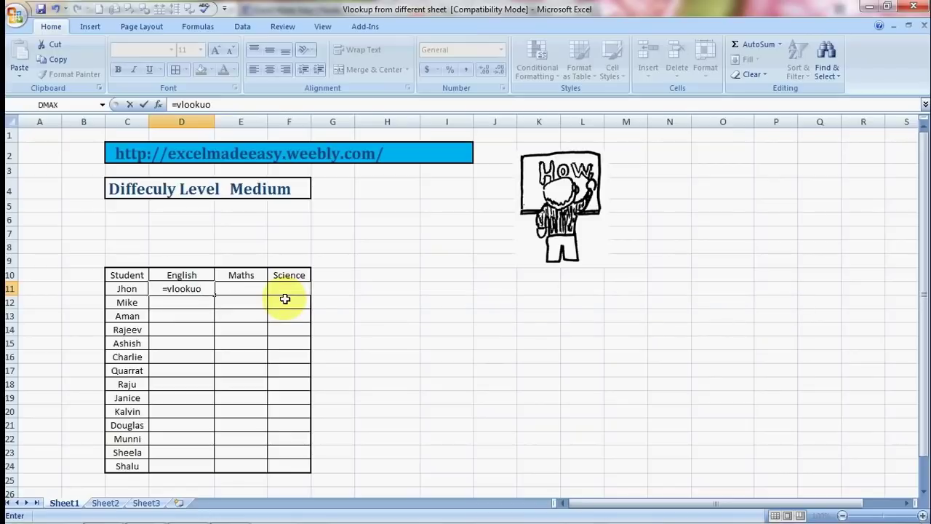
{"action": "key", "text": "BackSpace"}
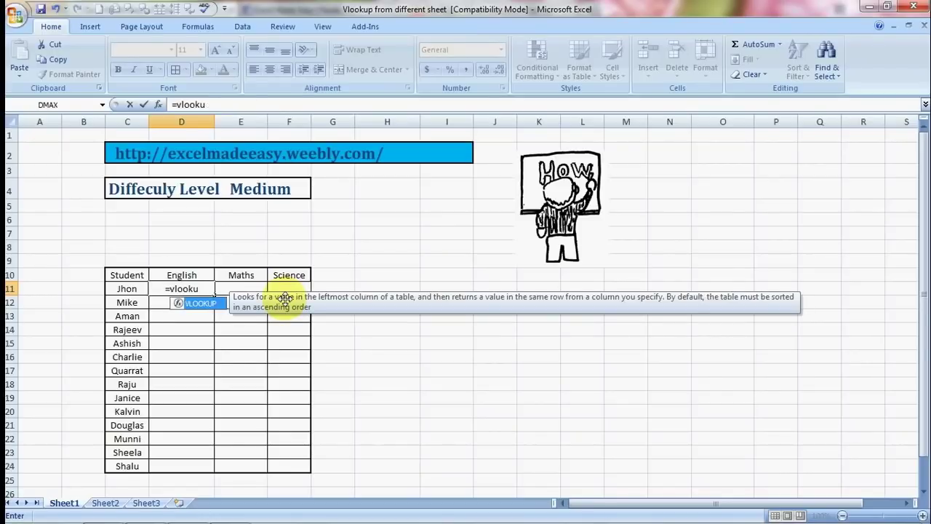
{"action": "type", "text": "p(C11"}
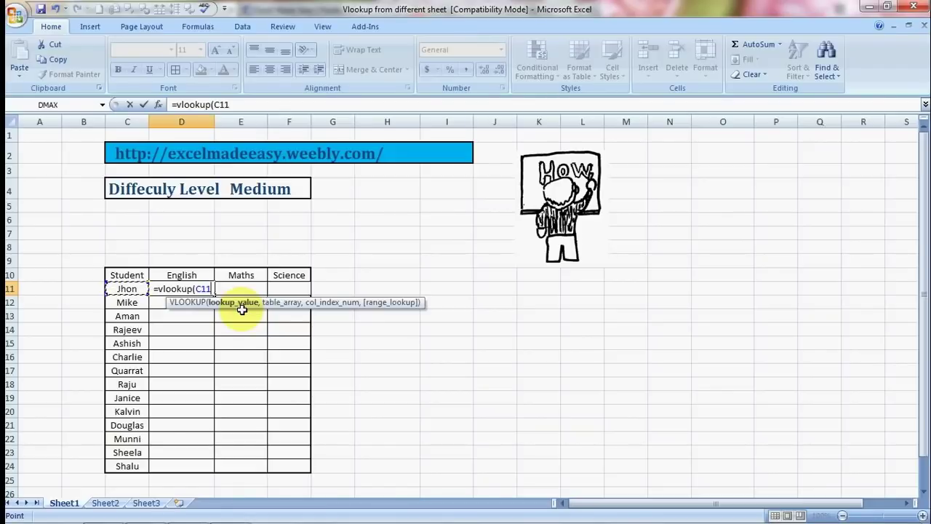
{"action": "key", "text": "shift+Down"}
{"action": "key", "text": "shift+Down"}
{"action": "key", "text": "shift+Down"}
{"action": "key", "text": "shift+Down"}
{"action": "key", "text": "shift+Down"}
{"action": "key", "text": "shift+Down"}
{"action": "key", "text": "shift+Down"}
{"action": "key", "text": "shift+Down"}
{"action": "key", "text": "shift+Down"}
{"action": "key", "text": "shift+Down"}
{"action": "key", "text": "shift+Down"}
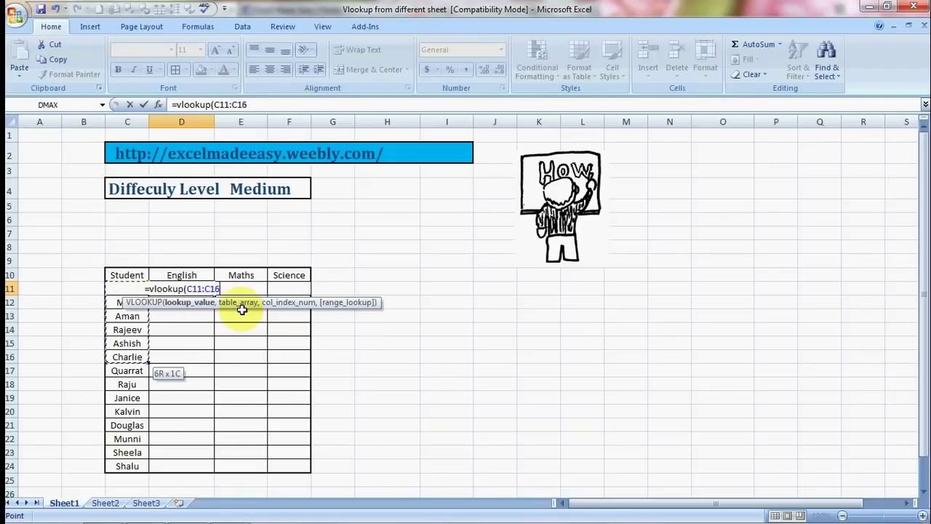
{"action": "key", "text": "shift+Down"}
{"action": "key", "text": "shift+Down"}
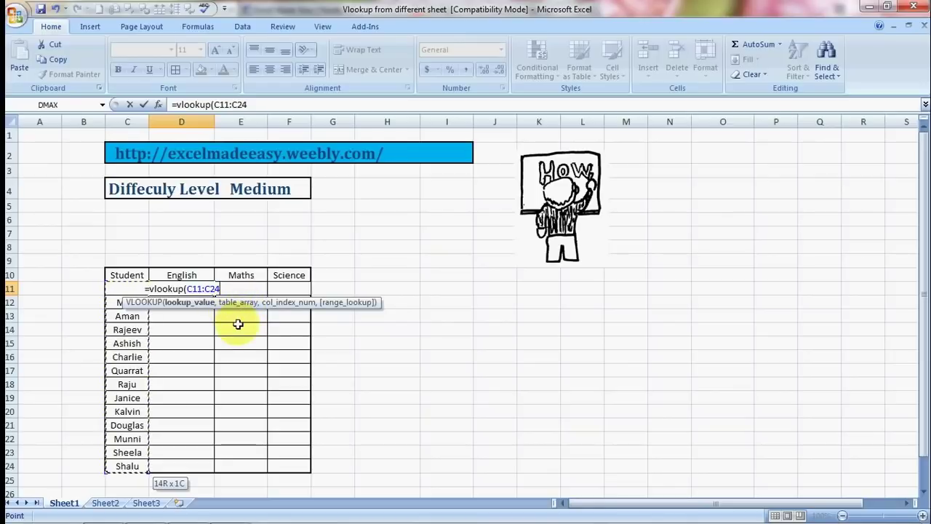
{"action": "type", "text": ","}
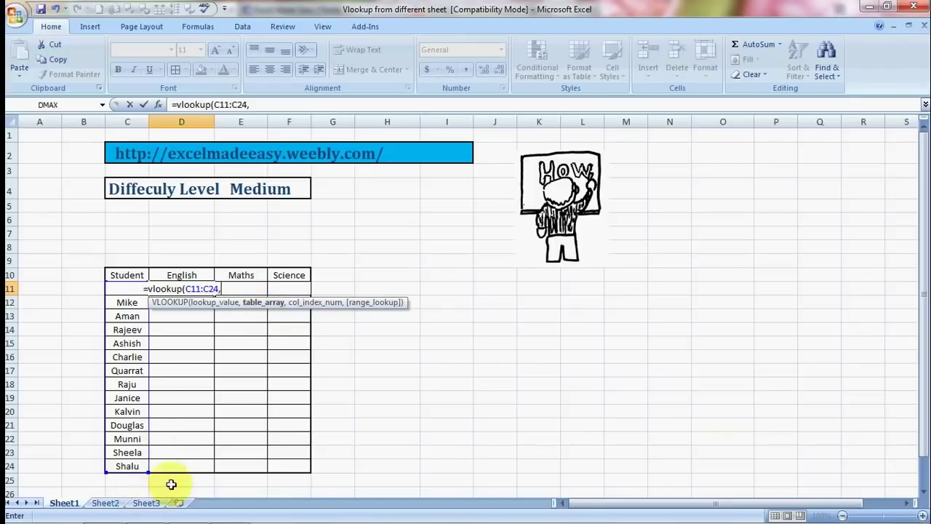
Use the Sheet3 marks table C10:I24, the named range Data, as the VLOOKUP table array
{"action": "left_click", "coordinate": [148, 504]}
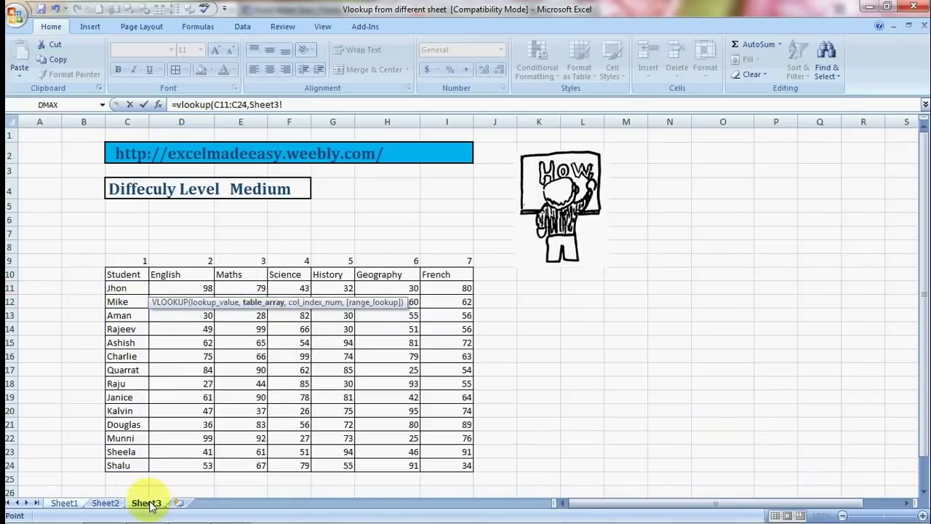
{"action": "left_click", "coordinate": [115, 273]}
{"action": "key", "text": "shift+Down"}
{"action": "key", "text": "shift+Right"}
{"action": "key", "text": "shift+Right"}
{"action": "key", "text": "shift+Right"}
{"action": "key", "text": "shift+Right"}
{"action": "key", "text": "shift+Right"}
{"action": "key", "text": "shift+Right"}
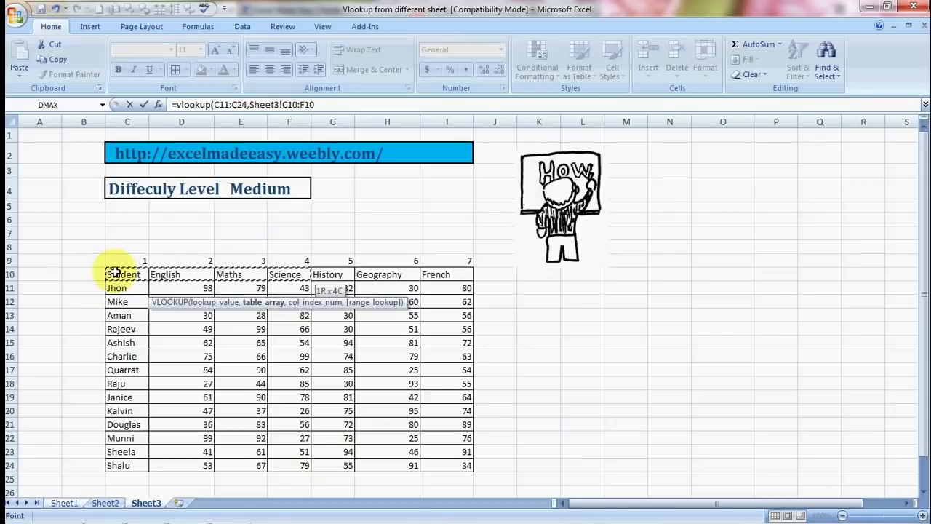
{"action": "key", "text": "shift+Down"}
{"action": "key", "text": "shift+Down"}
{"action": "key", "text": "shift+Down"}
{"action": "key", "text": "shift+Down"}
{"action": "key", "text": "shift+Down"}
{"action": "key", "text": "shift+Down"}
{"action": "key", "text": "shift+Down"}
{"action": "key", "text": "shift+Down"}
{"action": "key", "text": "shift+Down"}
{"action": "key", "text": "shift+Down"}
{"action": "key", "text": "shift+Down"}
{"action": "key", "text": "shift+Down"}
{"action": "key", "text": "shift+Down"}
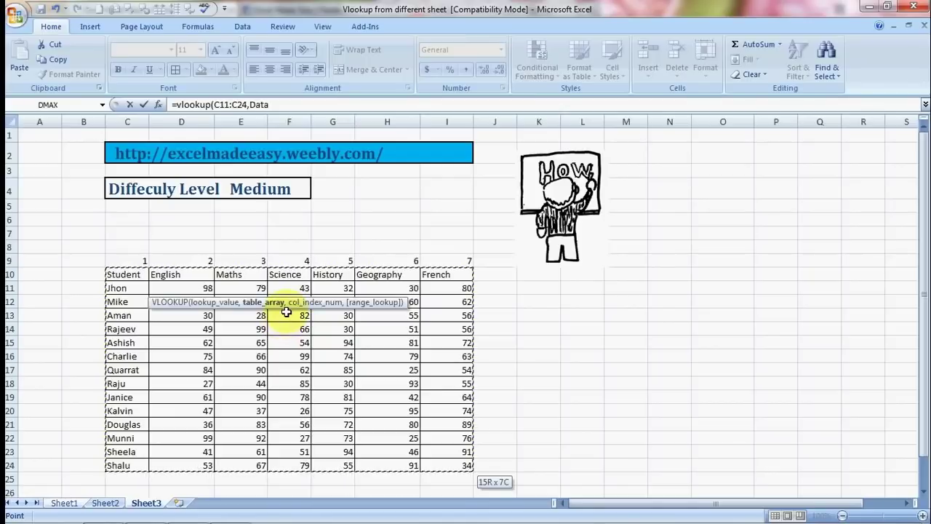
Complete the VLOOKUP formula in D11 with column index 2 and range lookup 0, and check the result against the Sheet3 marks table
{"action": "type", "text": ","}
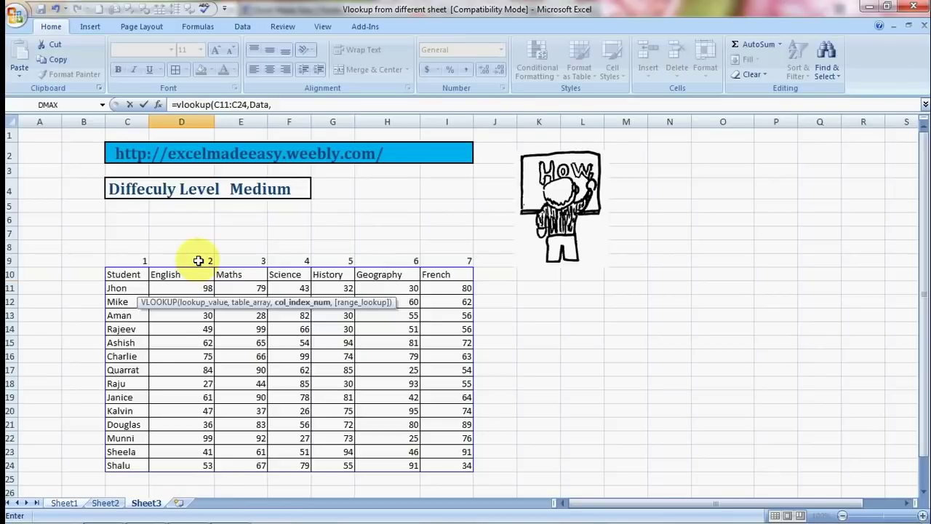
{"action": "type", "text": "2"}
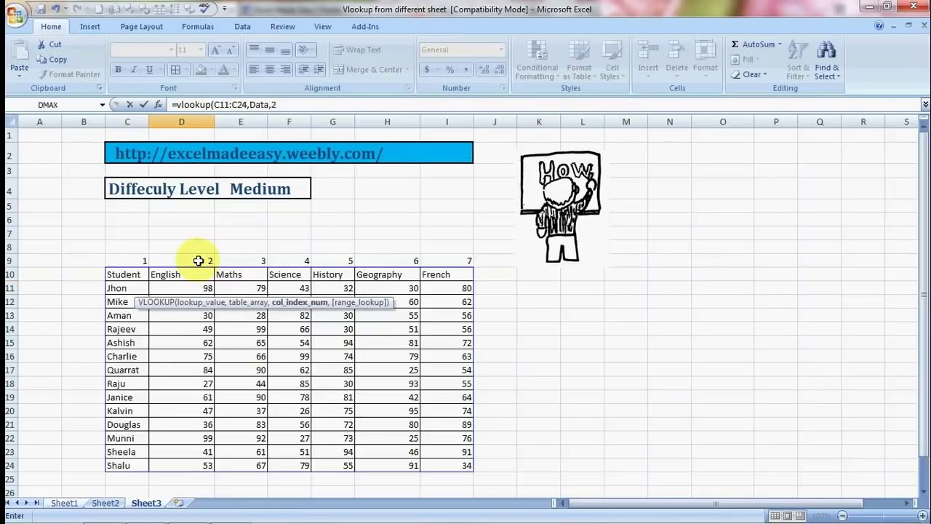
{"action": "type", "text": ","}
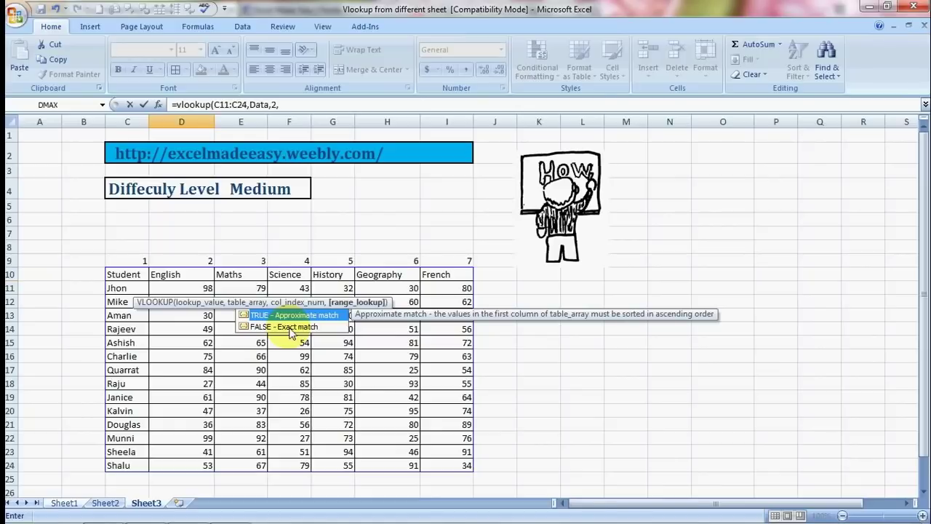
{"action": "type", "text": "0"}
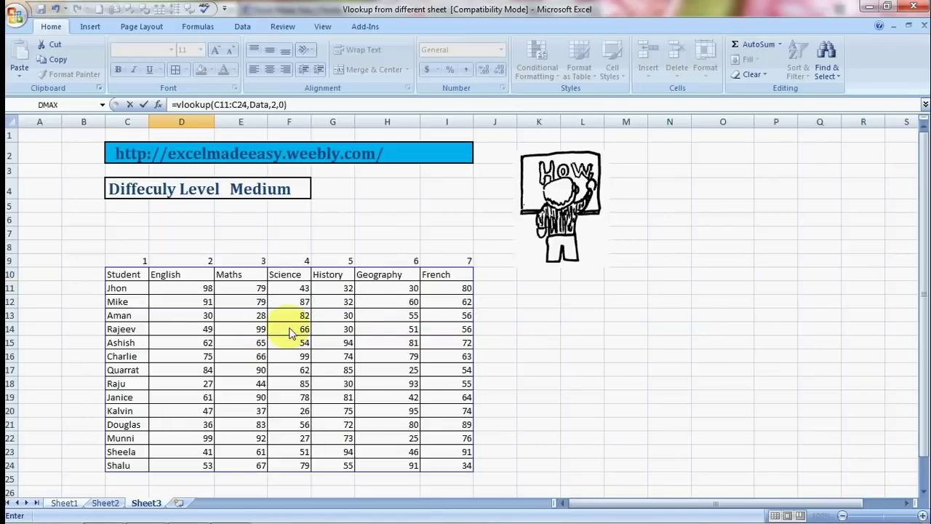
{"action": "key", "text": "Return"}
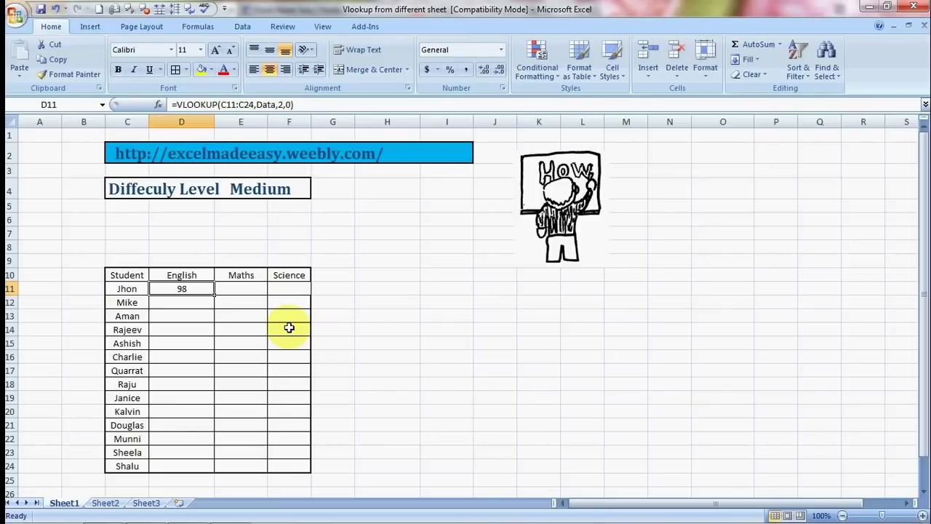
{"action": "left_click", "coordinate": [147, 502]}
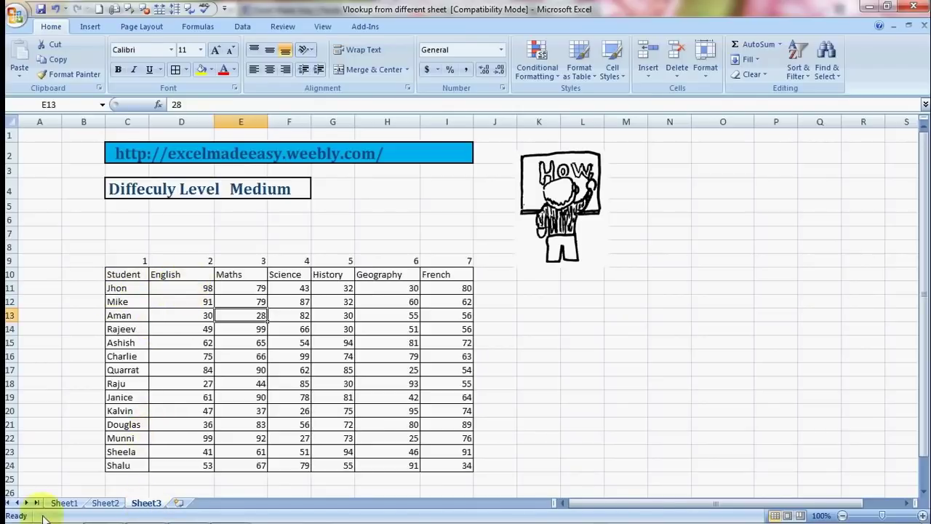
{"action": "left_click", "coordinate": [64, 503]}
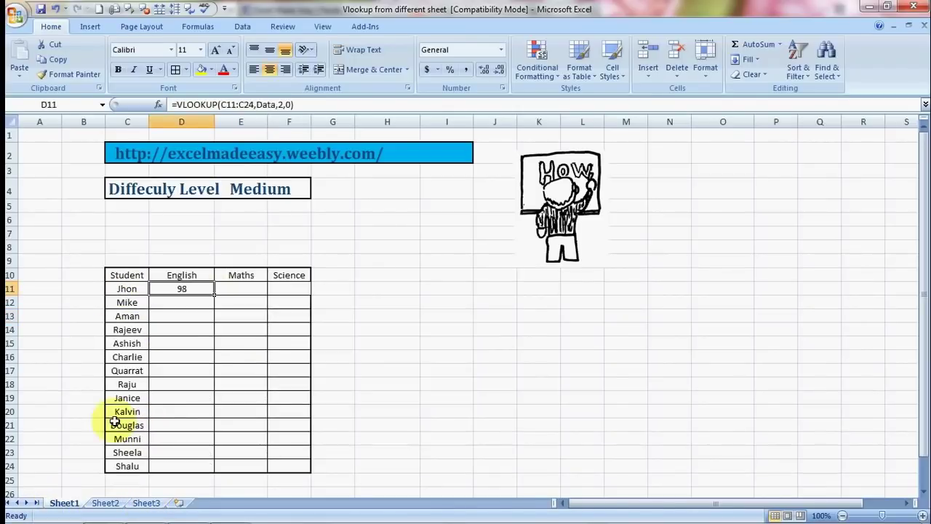
Search the function library for vlookup and insert the VLOOKUP function in the first Maths cell E11 on Sheet1
{"action": "left_click", "coordinate": [242, 289]}
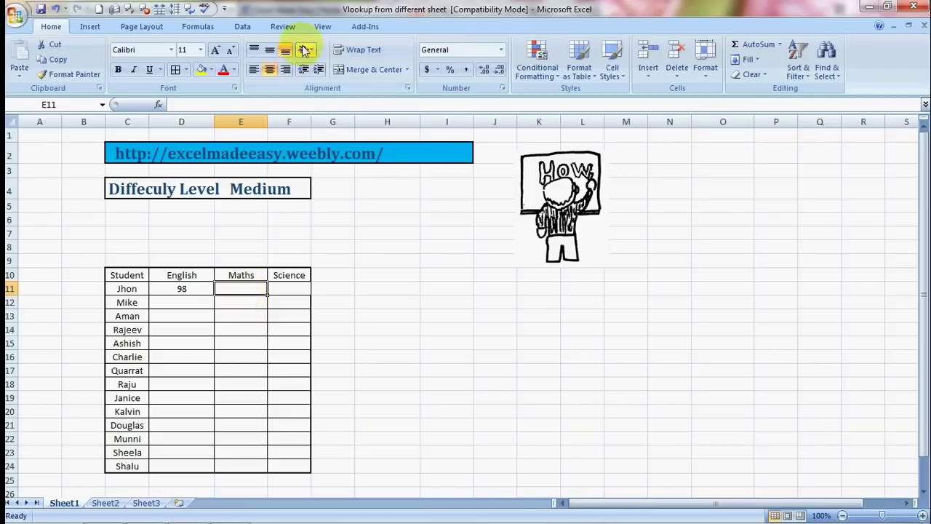
{"action": "left_click", "coordinate": [199, 29]}
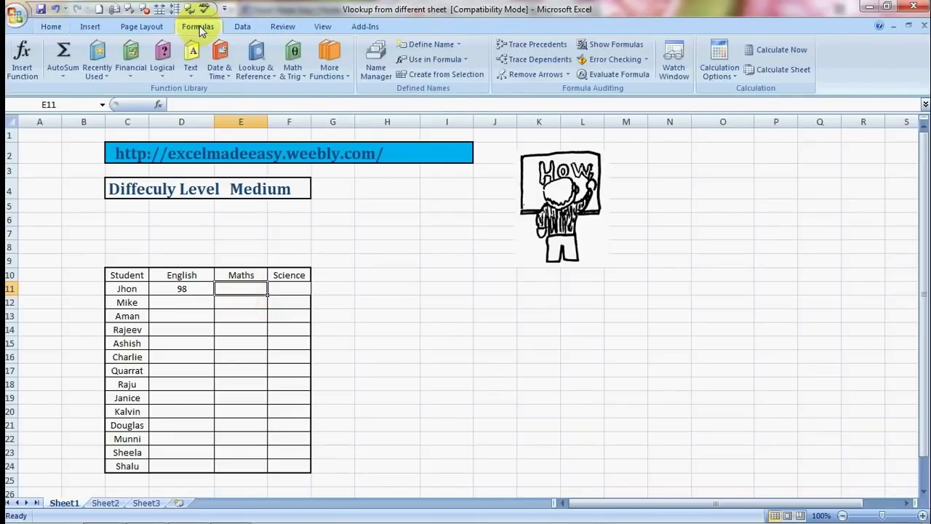
{"action": "left_click", "coordinate": [22, 67]}
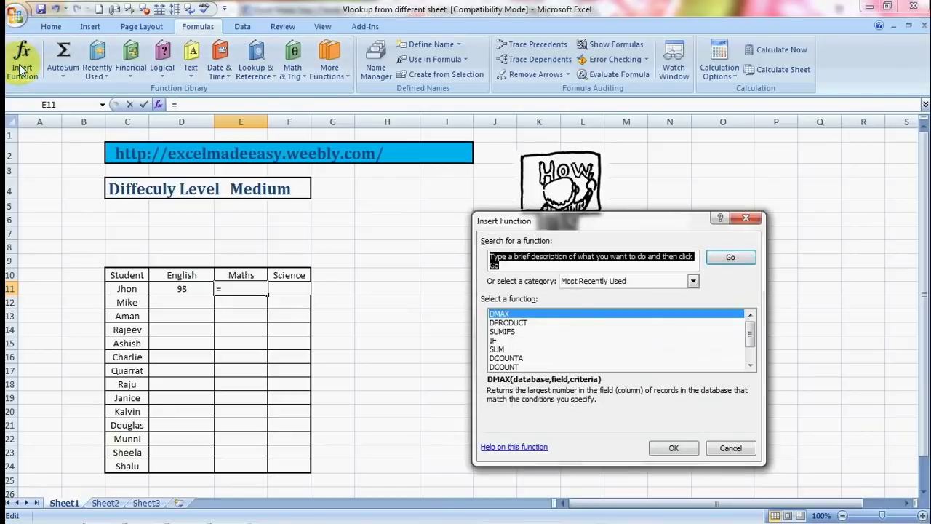
{"action": "type", "text": "vlookup"}
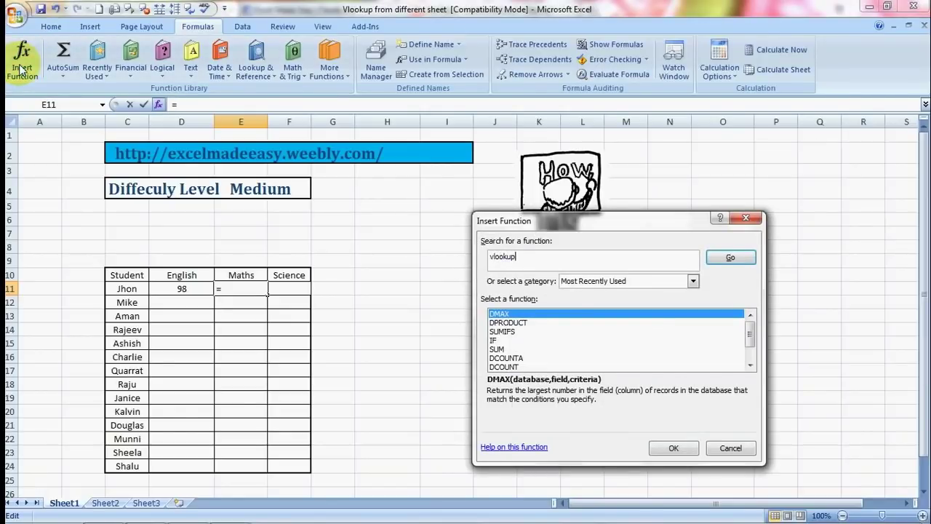
{"action": "left_click", "coordinate": [730, 258]}
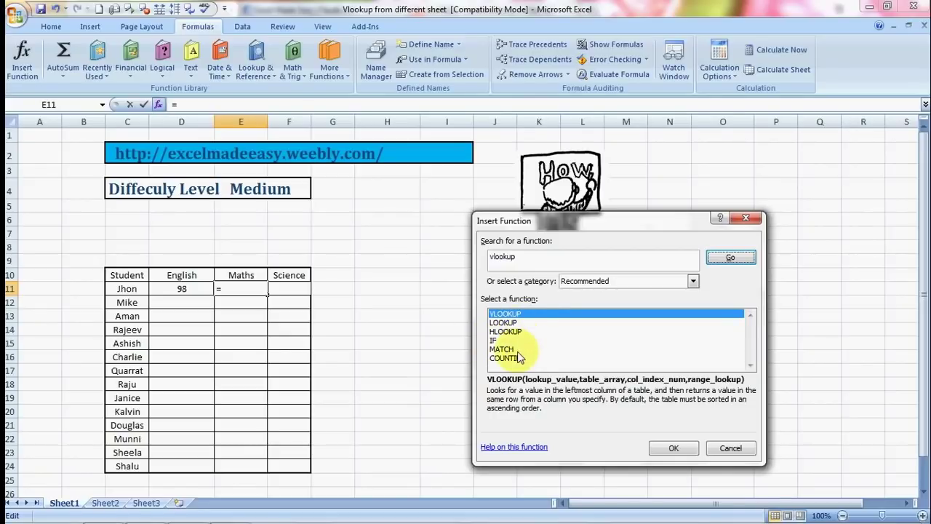
{"action": "left_click", "coordinate": [674, 449]}
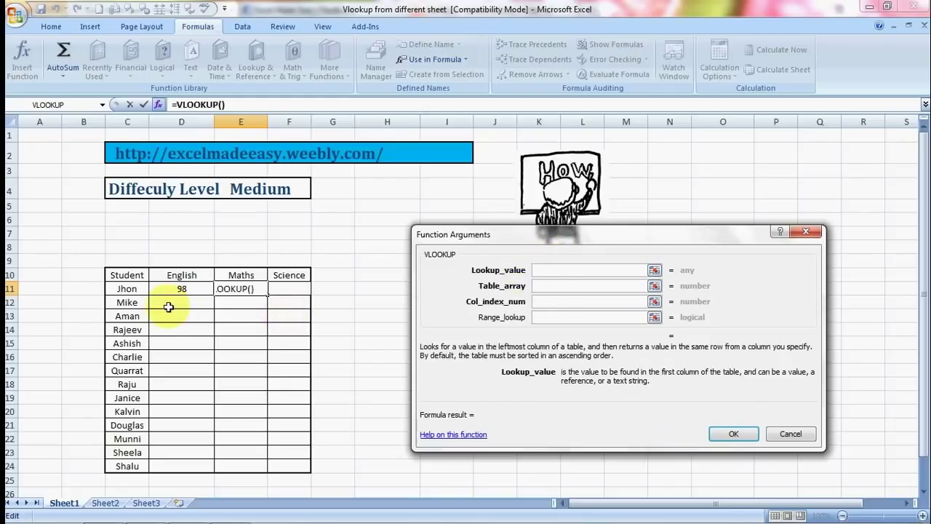
Set the lookup value of the E11 VLOOKUP to the student names in C11:C24
{"action": "left_click", "coordinate": [136, 288]}
{"action": "key", "text": "shift+Down"}
{"action": "key", "text": "shift+Down"}
{"action": "key", "text": "shift+Down"}
{"action": "key", "text": "shift+Down"}
{"action": "key", "text": "shift+Down"}
{"action": "key", "text": "shift+Down"}
{"action": "key", "text": "shift+Down"}
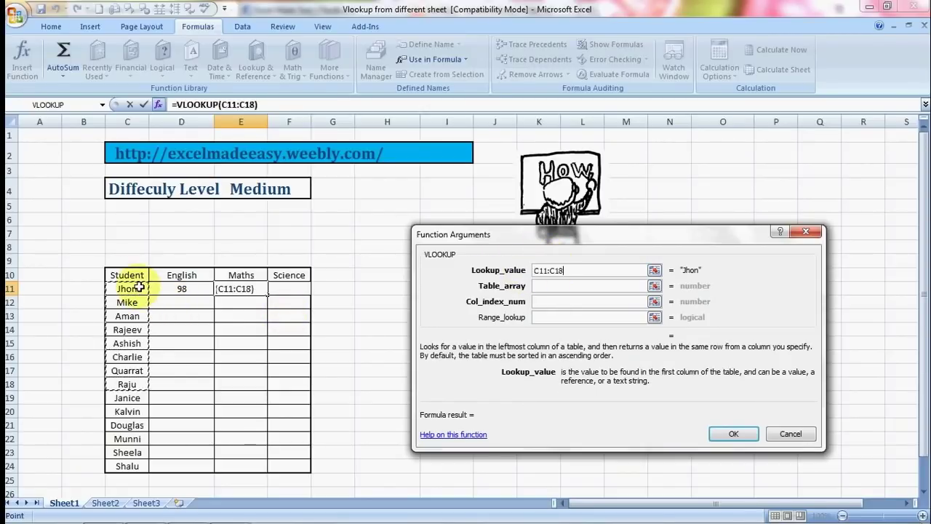
{"action": "key", "text": "shift+Down"}
{"action": "key", "text": "shift+Down"}
{"action": "key", "text": "shift+Down"}
{"action": "key", "text": "shift+Down"}
{"action": "key", "text": "shift+Down"}
{"action": "key", "text": "shift+Down"}
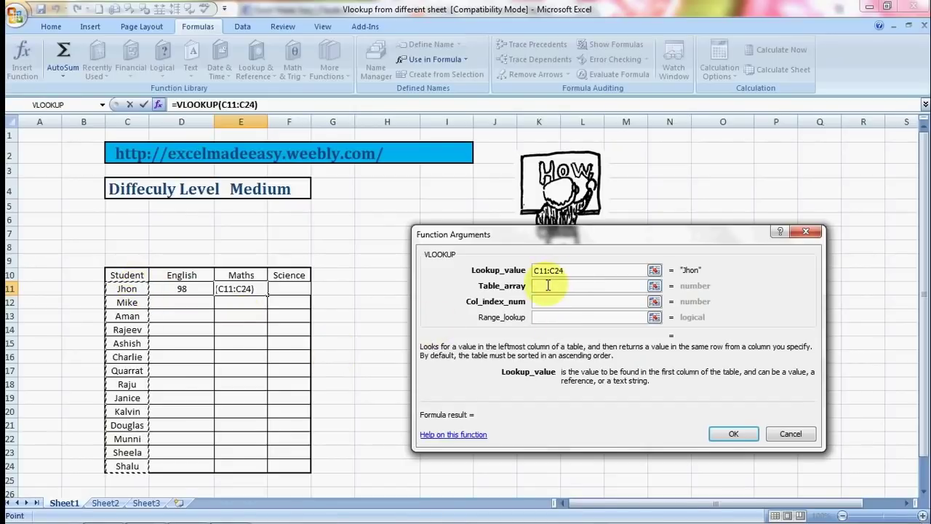
Set the table array of the E11 VLOOKUP to the Sheet3 marks table C10:I24, the named range Data
{"action": "left_click", "coordinate": [548, 285]}
{"action": "left_click", "coordinate": [149, 502]}
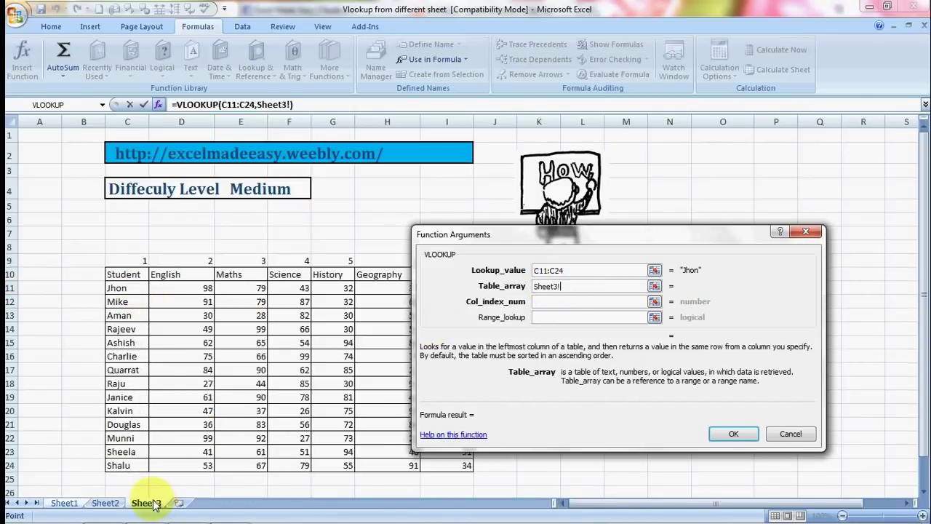
{"action": "left_click_drag", "start_coordinate": [541, 233], "coordinate": [636, 244]}
{"action": "left_click", "coordinate": [136, 275]}
{"action": "key", "text": "shift+Right"}
{"action": "key", "text": "shift+Right"}
{"action": "key", "text": "shift+Right"}
{"action": "key", "text": "shift+Right"}
{"action": "key", "text": "shift+Right"}
{"action": "key", "text": "shift+Right"}
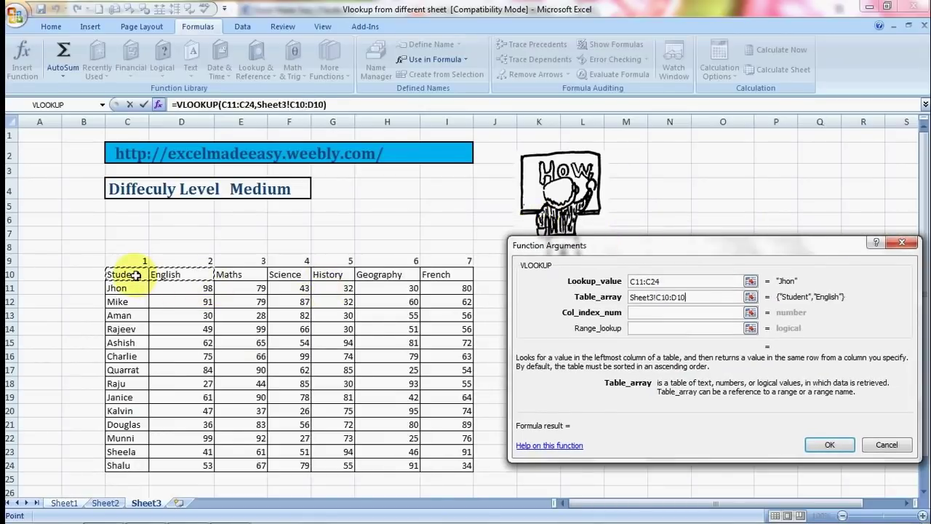
{"action": "key", "text": "shift+Down"}
{"action": "key", "text": "ctrl+shift+Down"}
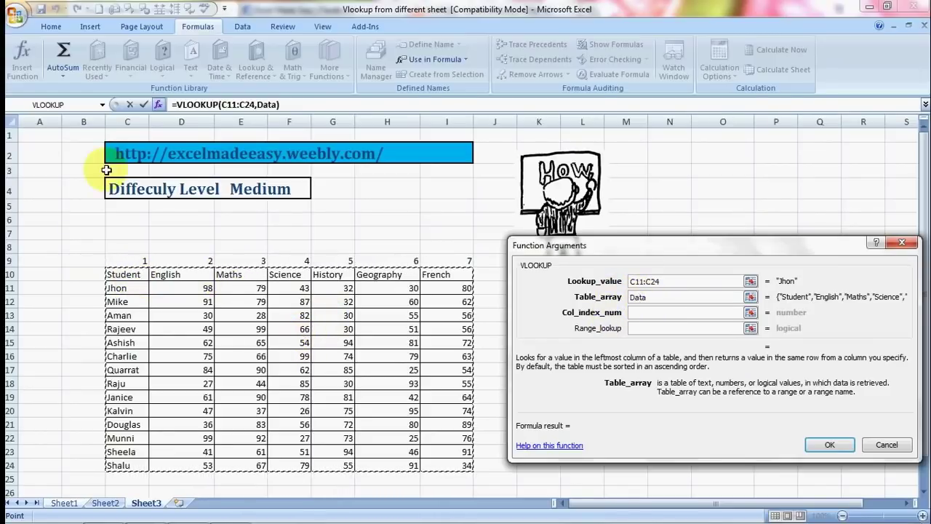
Finish the E11 VLOOKUP with column index number 2 and range lookup 0
{"action": "left_click", "coordinate": [640, 314]}
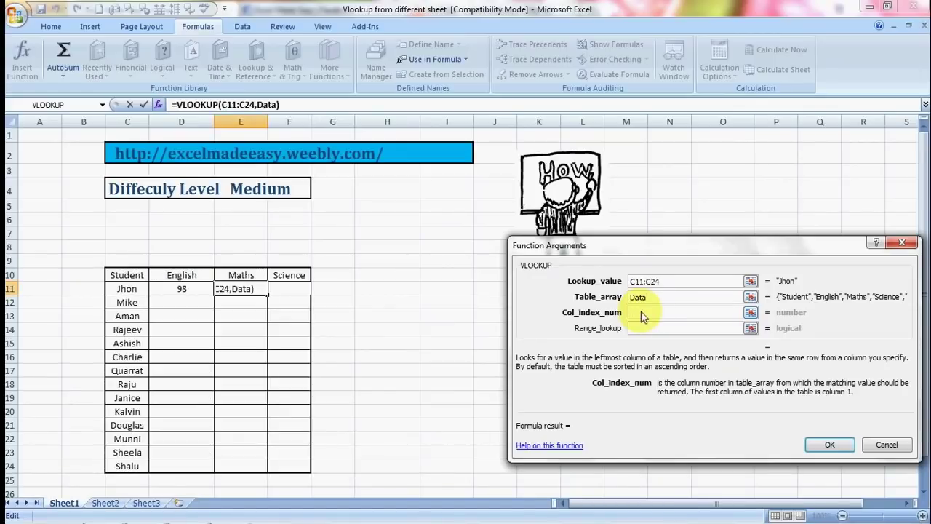
{"action": "type", "text": "2"}
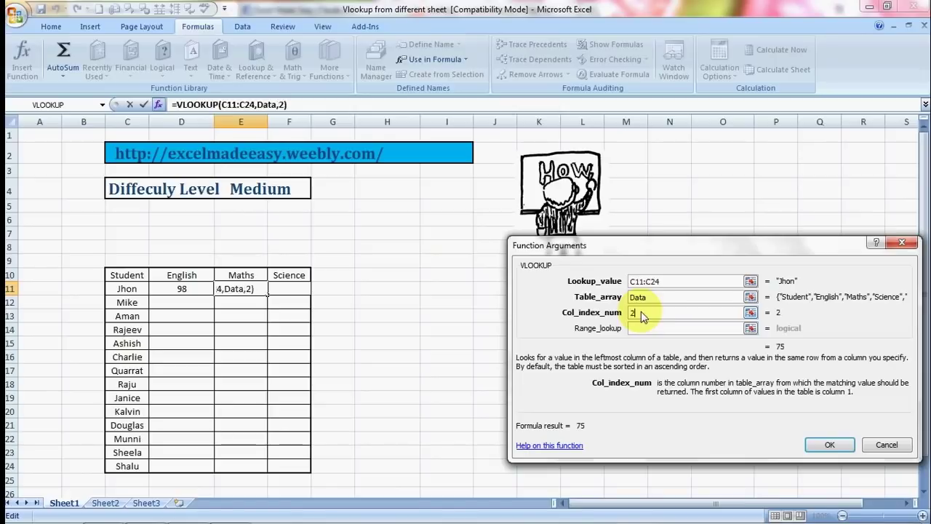
{"action": "left_click", "coordinate": [650, 327]}
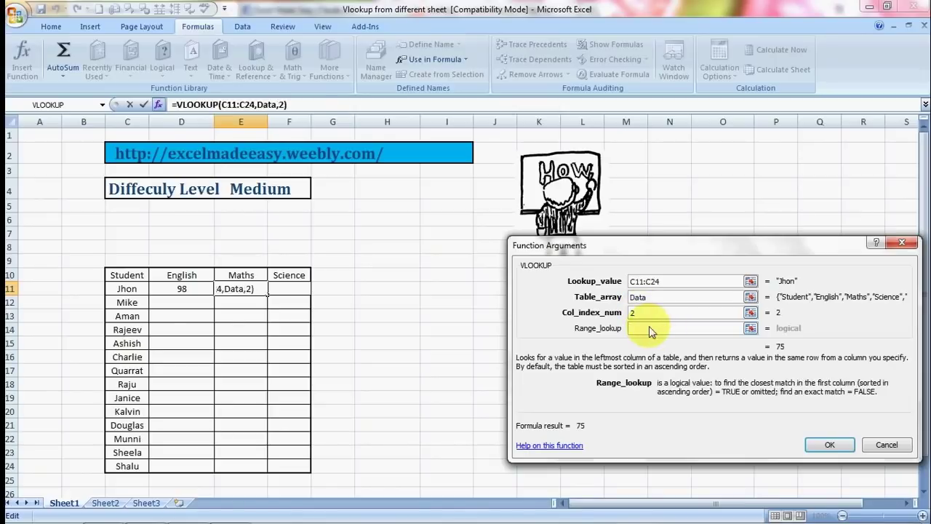
{"action": "type", "text": "0"}
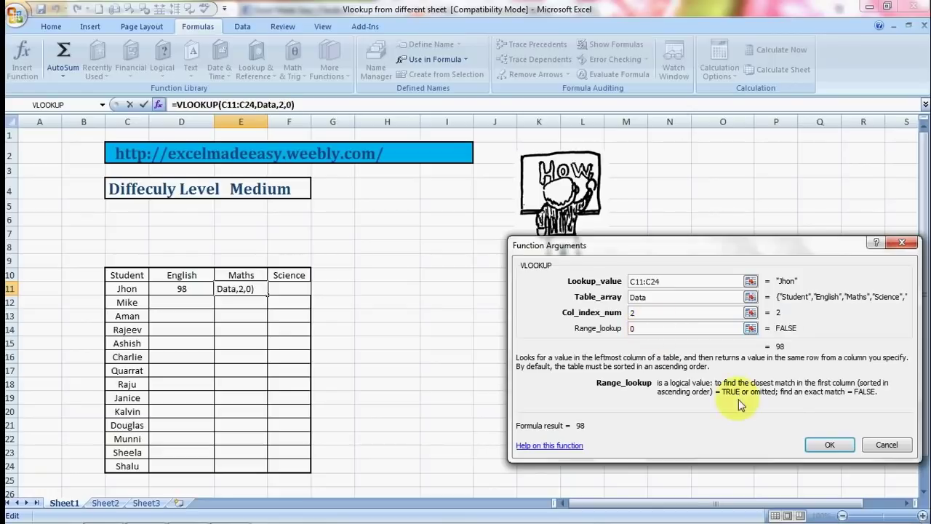
{"action": "left_click", "coordinate": [829, 445]}
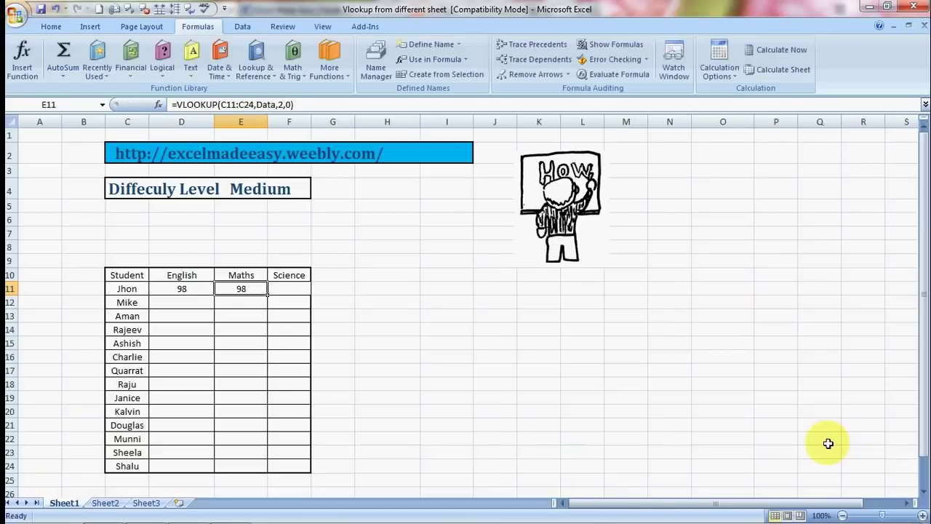
{"action": "left_click", "coordinate": [595, 389]}
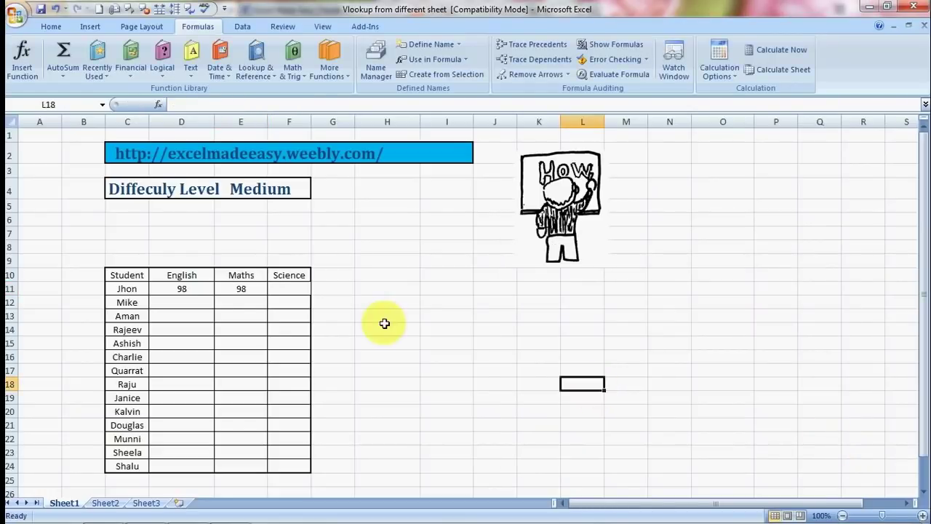
Change the column index in the E11 VLOOKUP formula to 3 and check the Maths mark against the Sheet3 table
{"action": "left_click", "coordinate": [243, 289]}
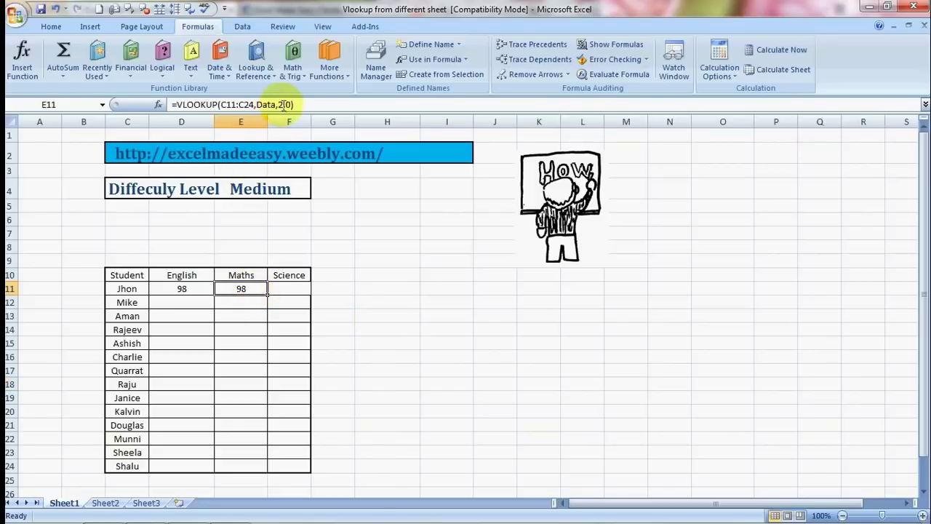
{"action": "left_click", "coordinate": [283, 104]}
{"action": "key", "text": "BackSpace"}
{"action": "type", "text": "3"}
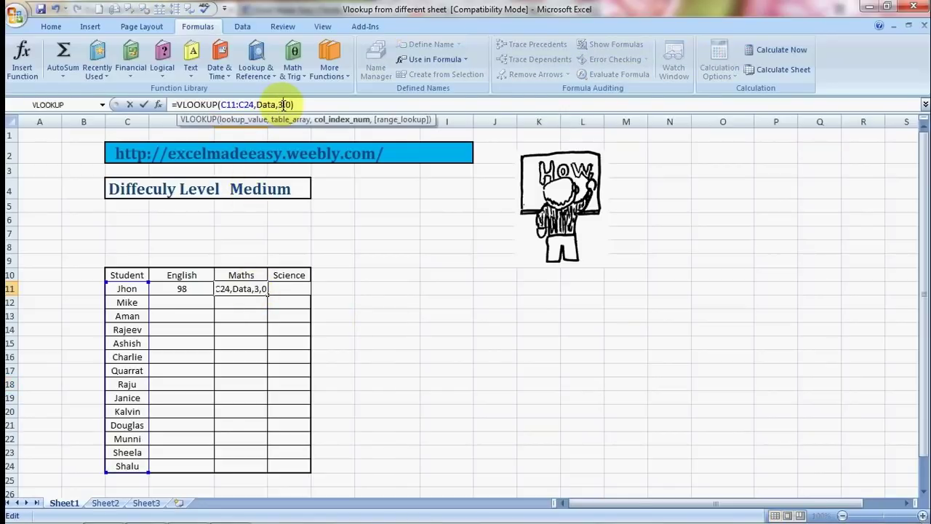
{"action": "key", "text": "Return"}
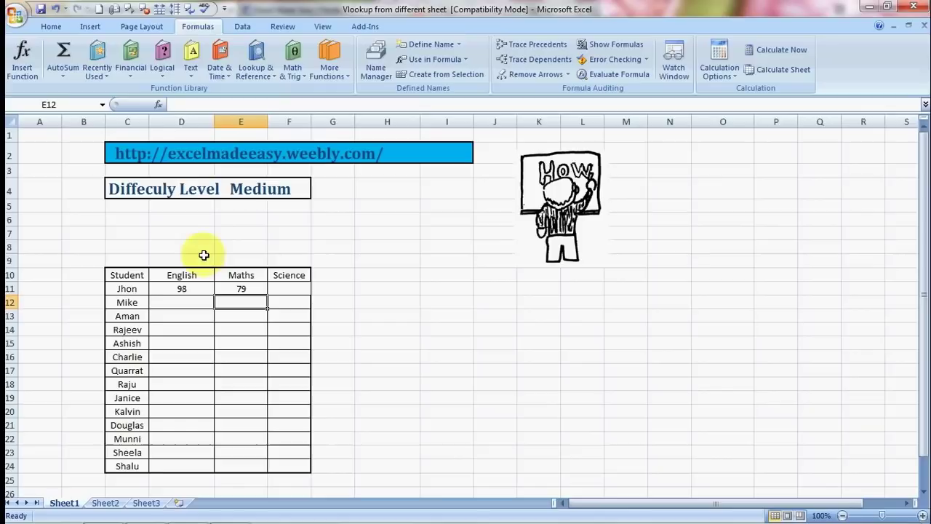
{"action": "left_click", "coordinate": [147, 502]}
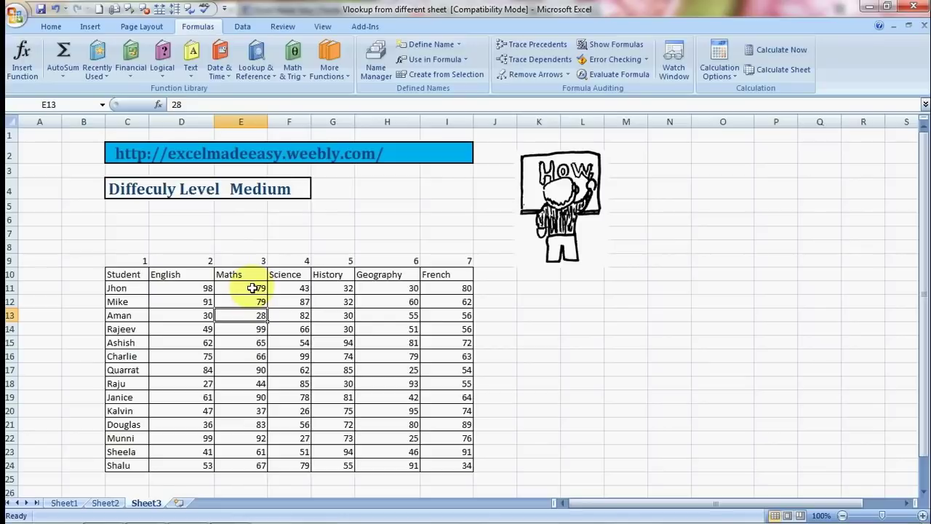
{"action": "left_click", "coordinate": [64, 503]}
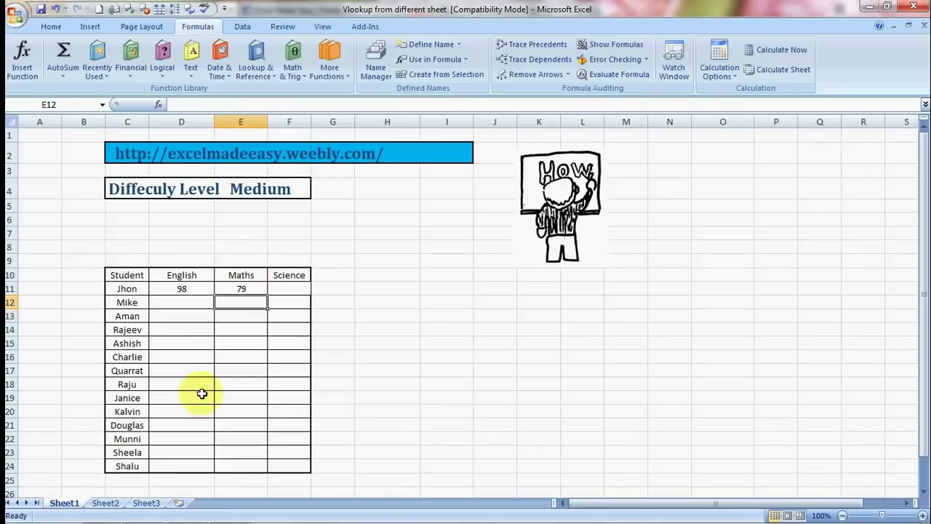
Compare the VLOOKUP formulas in the English cell D11 and the Maths cell E11, looking at their lookup ranges and column indexes
{"action": "left_click", "coordinate": [280, 290]}
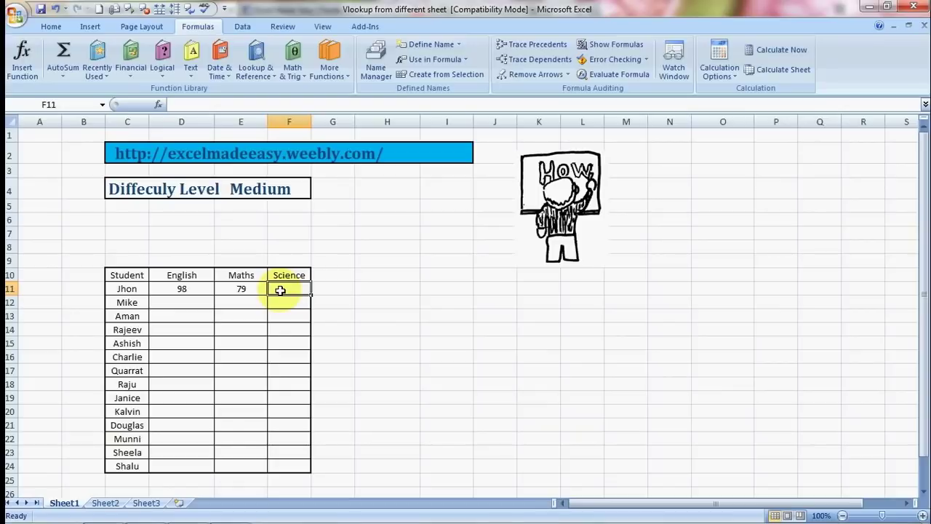
{"action": "key", "text": "Left"}
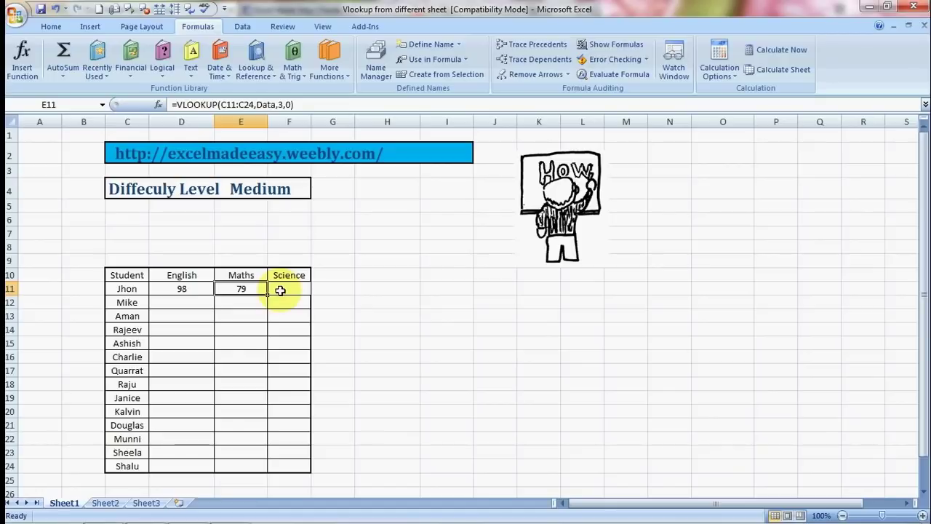
{"action": "left_click", "coordinate": [182, 275]}
{"action": "left_click", "coordinate": [228, 290]}
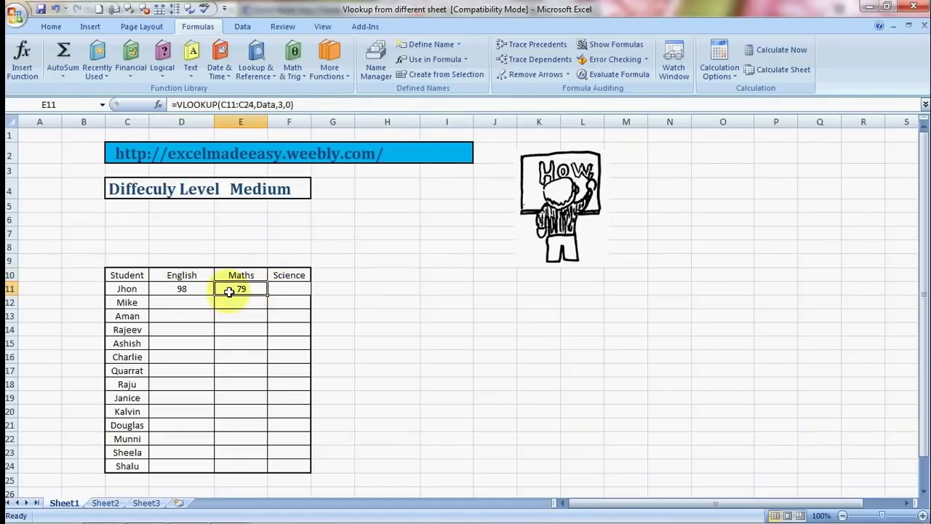
{"action": "left_click", "coordinate": [194, 293]}
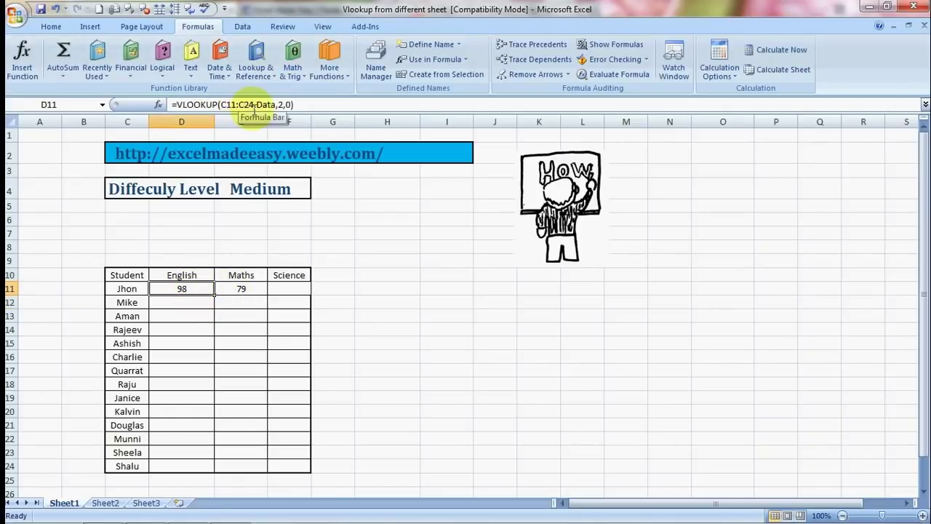
{"action": "left_click", "coordinate": [242, 288]}
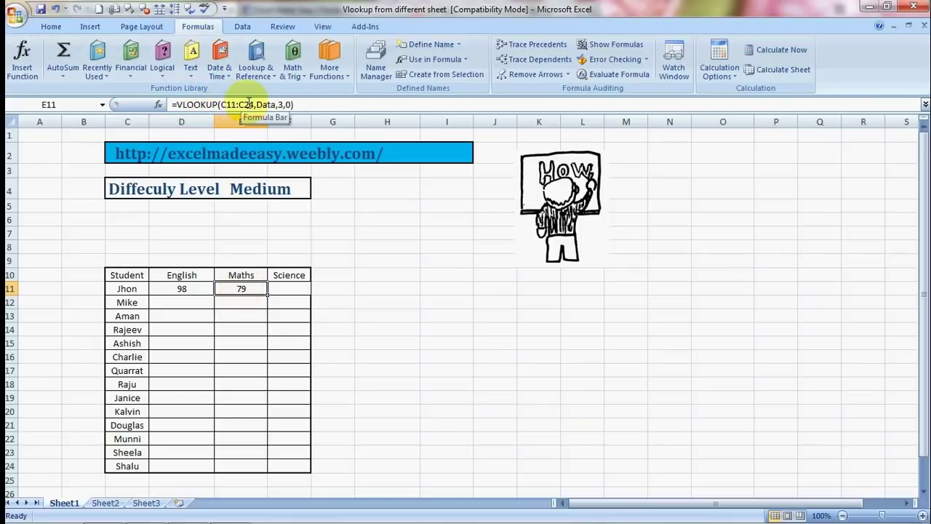
{"action": "left_click", "coordinate": [192, 292]}
{"action": "left_click", "coordinate": [225, 293]}
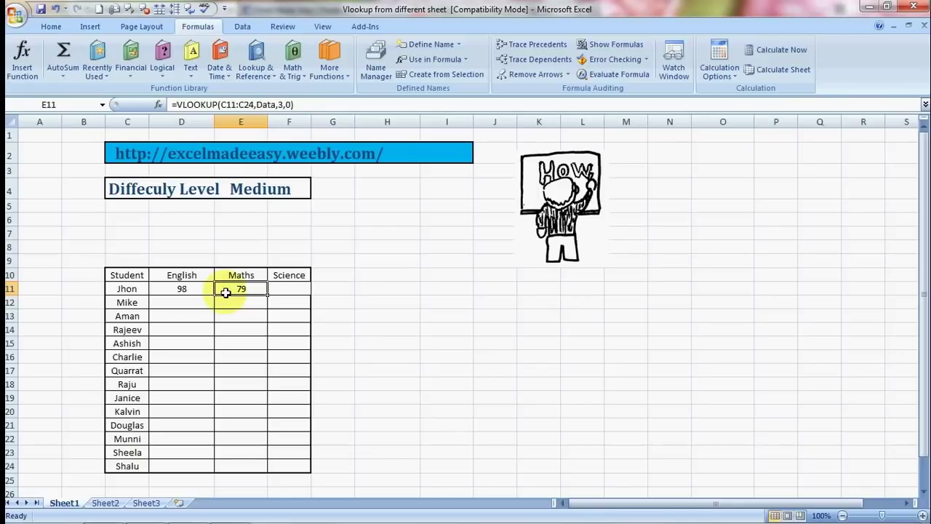
Check the index number of the Science column in the Sheet3 marks table and return to Sheet1
{"action": "left_click", "coordinate": [286, 290]}
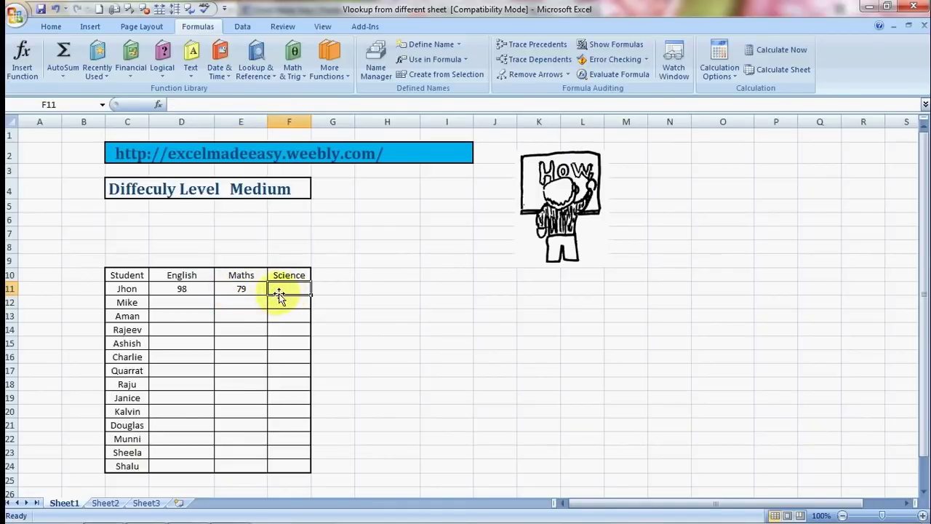
{"action": "left_click", "coordinate": [145, 503]}
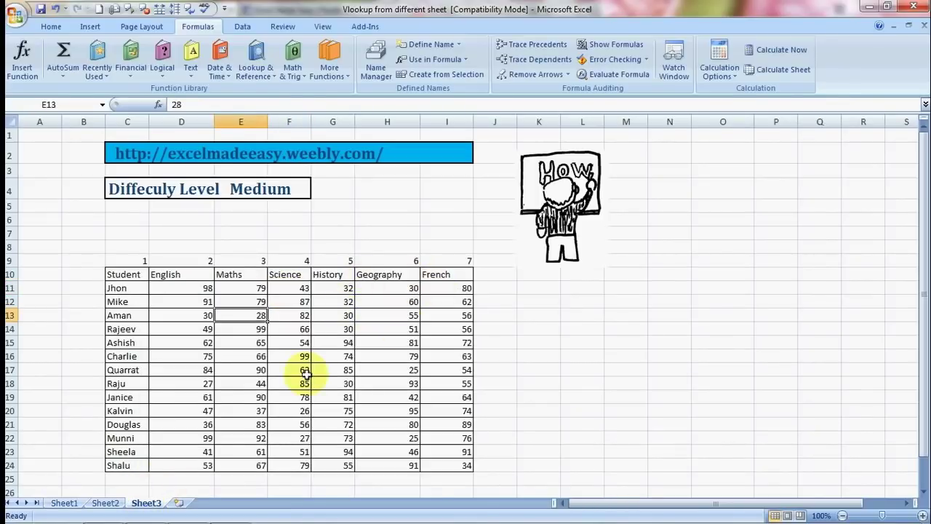
{"action": "left_click", "coordinate": [64, 504]}
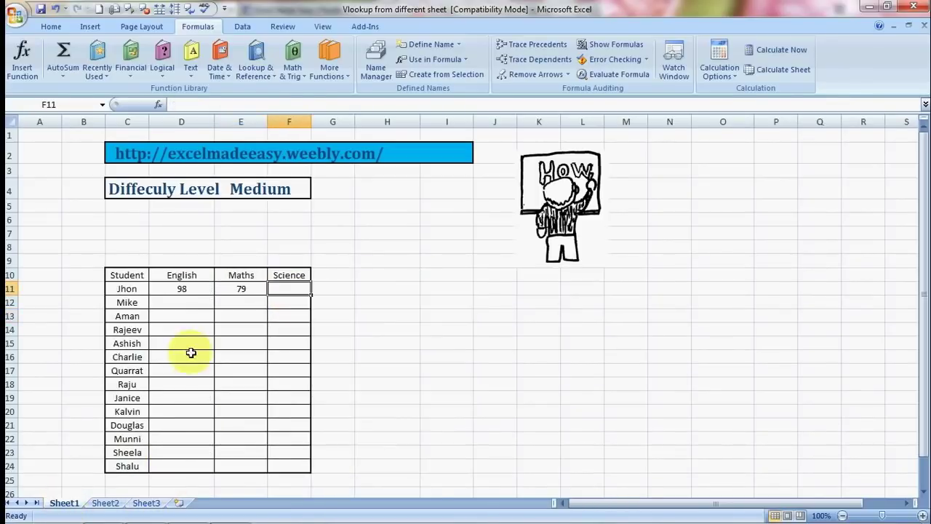
Make the lookup range in the E11 VLOOKUP formula absolute as $C$11:$C$24
{"action": "left_click", "coordinate": [237, 289]}
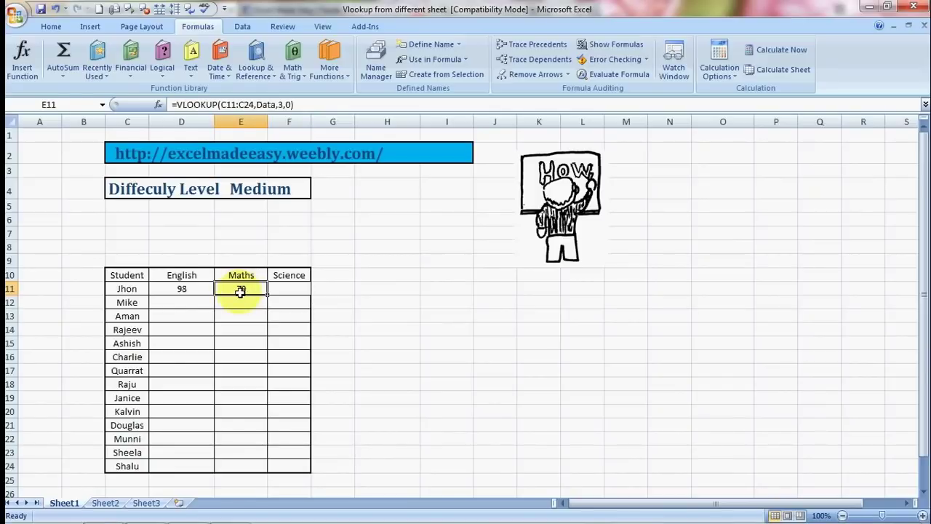
{"action": "double_click", "coordinate": [239, 290]}
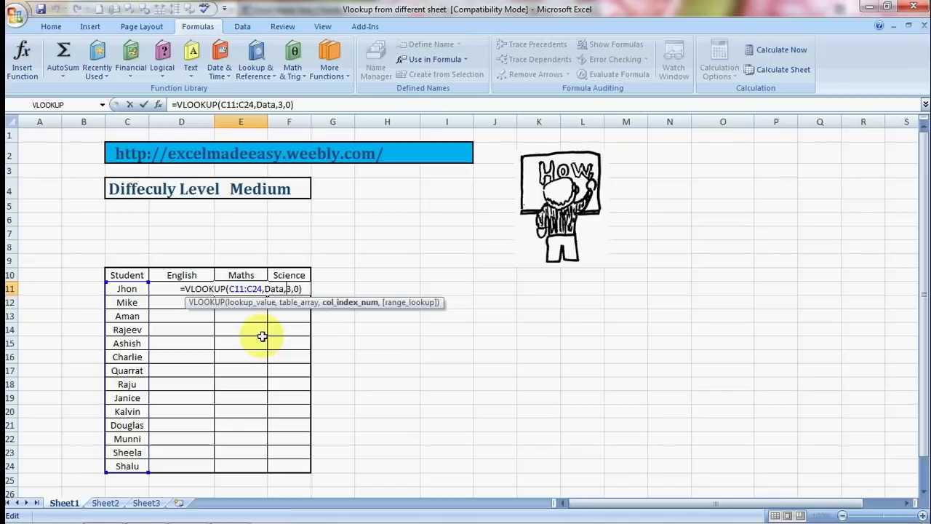
{"action": "key", "text": "Left"}
{"action": "key", "text": "Left"}
{"action": "key", "text": "Left"}
{"action": "key", "text": "Left"}
{"action": "key", "text": "Left"}
{"action": "key", "text": "Left"}
{"action": "key", "text": "shift+Left"}
{"action": "key", "text": "shift+Left"}
{"action": "key", "text": "shift+Left"}
{"action": "key", "text": "shift+Left"}
{"action": "key", "text": "shift+Left"}
{"action": "key", "text": "shift+Left"}
{"action": "key", "text": "shift+Left"}
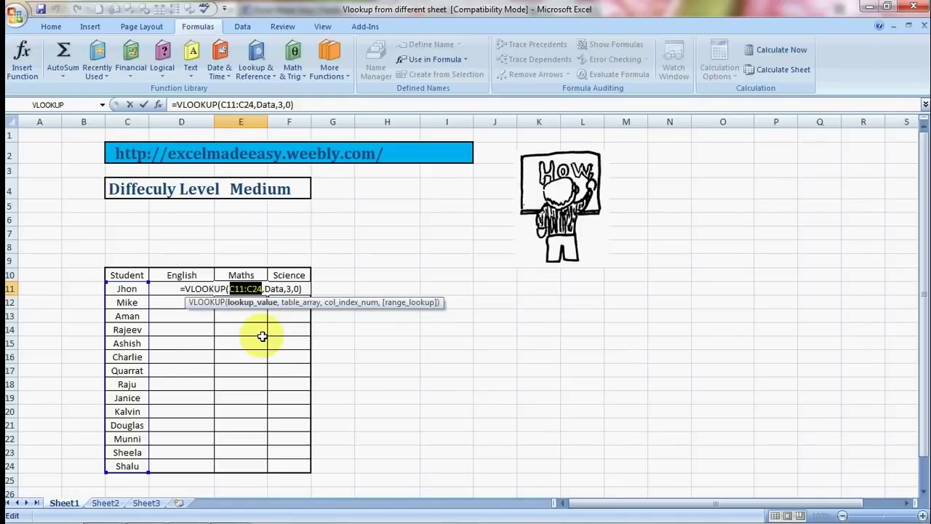
{"action": "key", "text": "F4"}
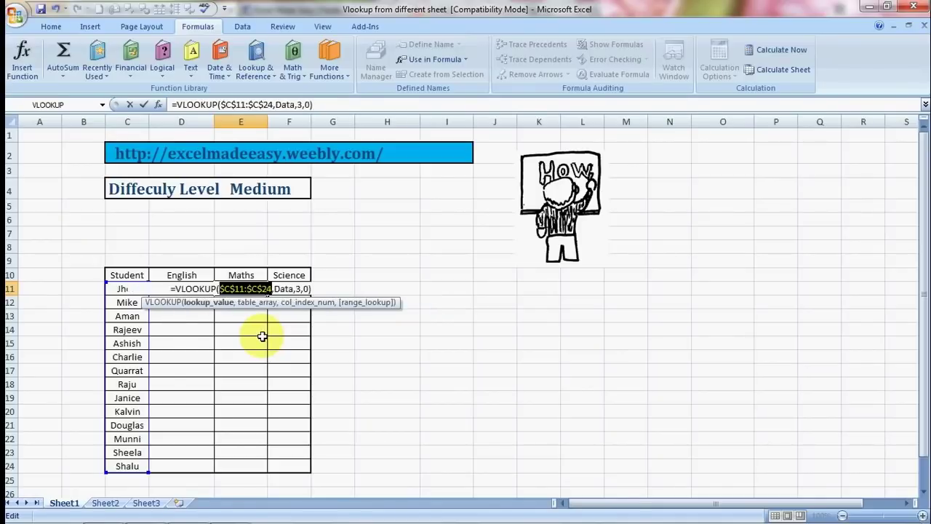
{"action": "key", "text": "Return"}
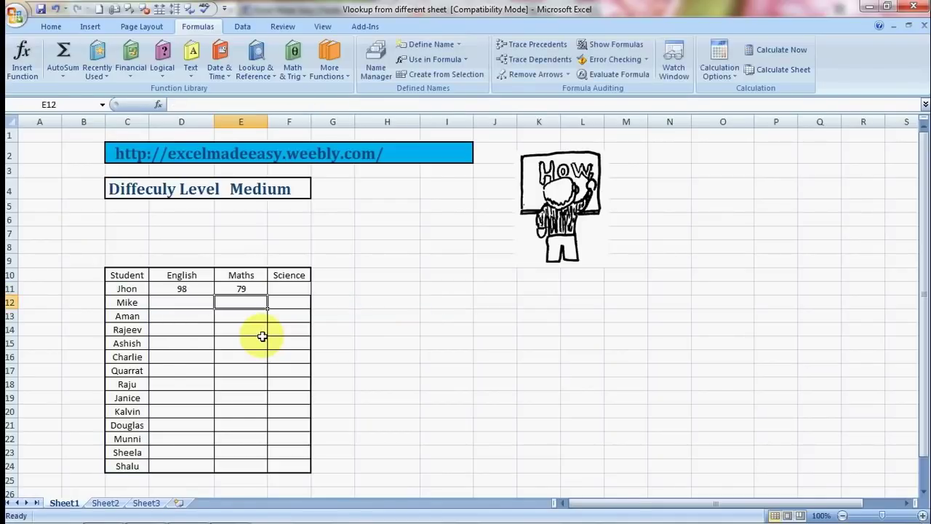
Copy the Maths VLOOKUP formula from E11 into the Science cell F11
{"action": "key", "text": "Up"}
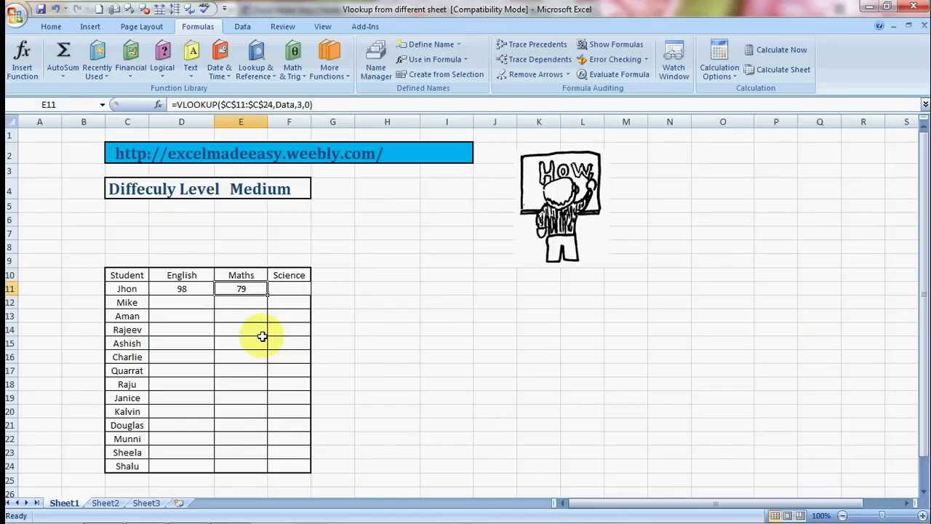
{"action": "key", "text": "ctrl+c"}
{"action": "key", "text": "Right"}
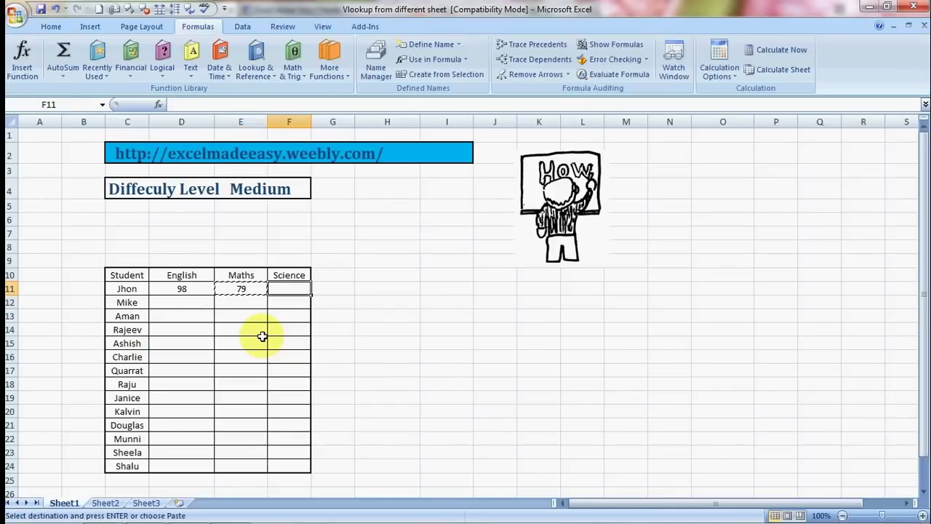
{"action": "key", "text": "ctrl+v"}
{"action": "key", "text": "Escape"}
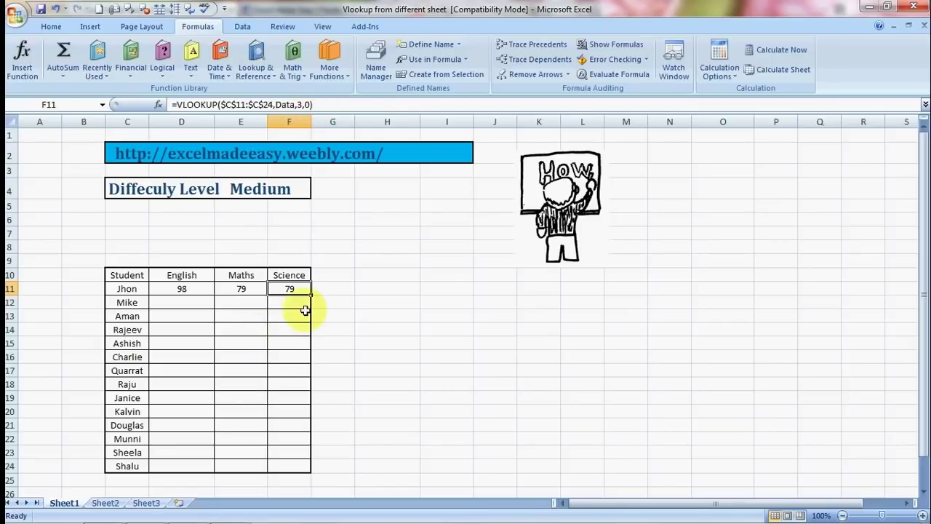
Change the column index in the F11 VLOOKUP formula to 4
{"action": "key", "text": "F2"}
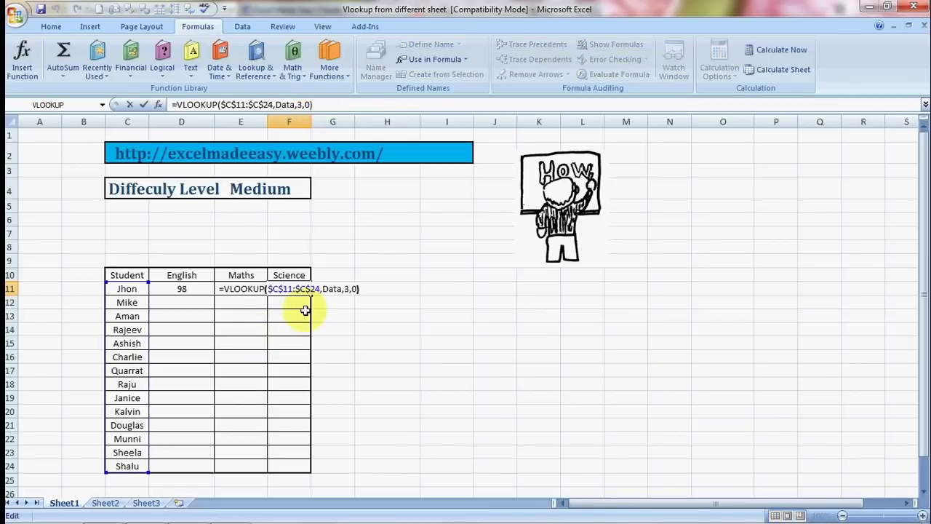
{"action": "key", "text": "Left"}
{"action": "key", "text": "Left"}
{"action": "key", "text": "Left"}
{"action": "key", "text": "BackSpace"}
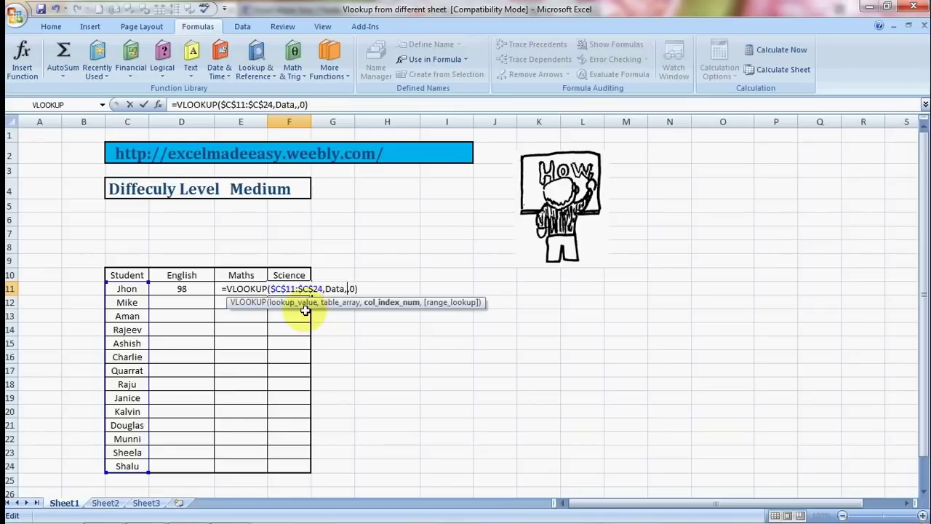
{"action": "type", "text": "4"}
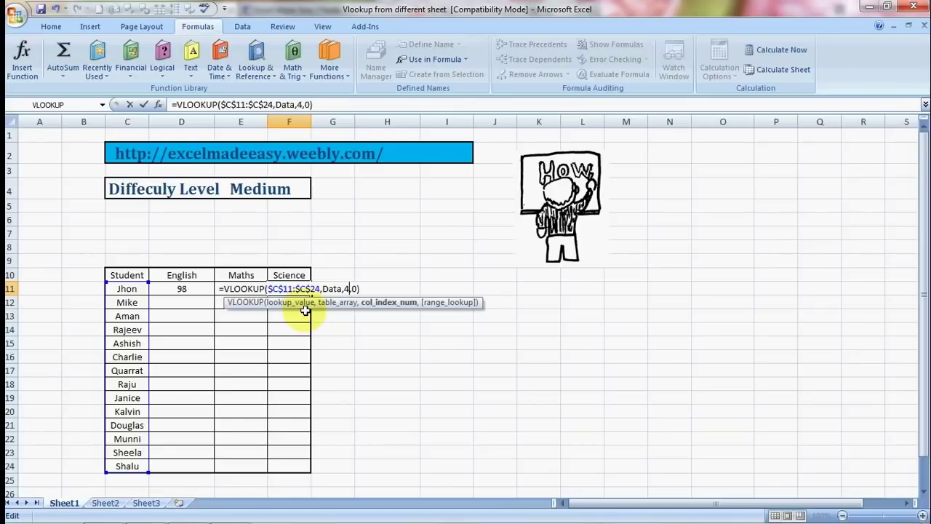
{"action": "key", "text": "Return"}
{"action": "key", "text": "Up"}
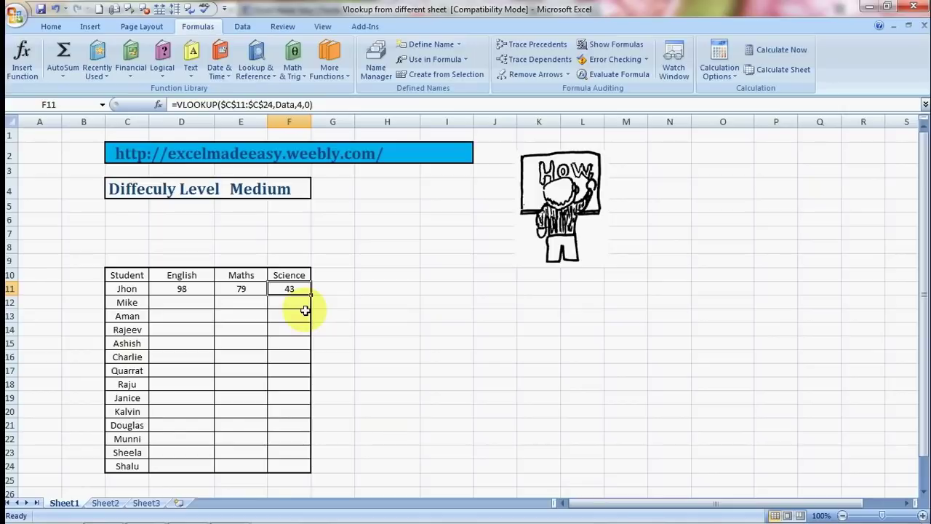
{"action": "key", "text": "Left"}
{"action": "key", "text": "Left"}
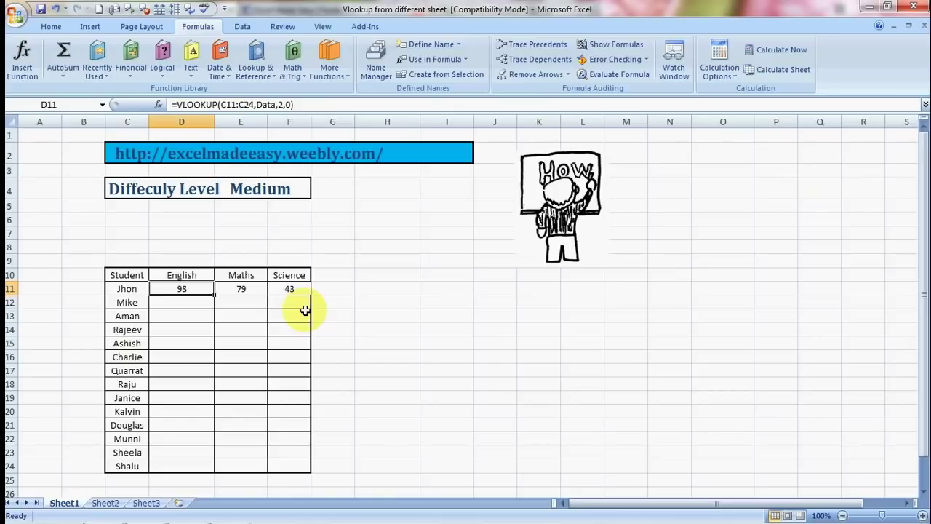
{"action": "key", "text": "Down"}
{"action": "key", "text": "Up"}
{"action": "key", "text": "Left"}
{"action": "key", "text": "Right"}
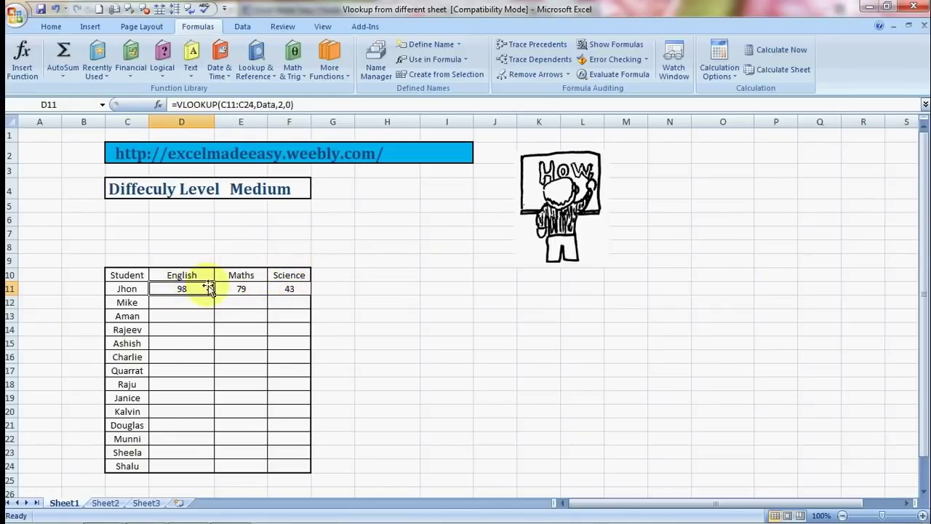
{"action": "left_click_drag", "start_coordinate": [211, 276], "coordinate": [234, 275]}
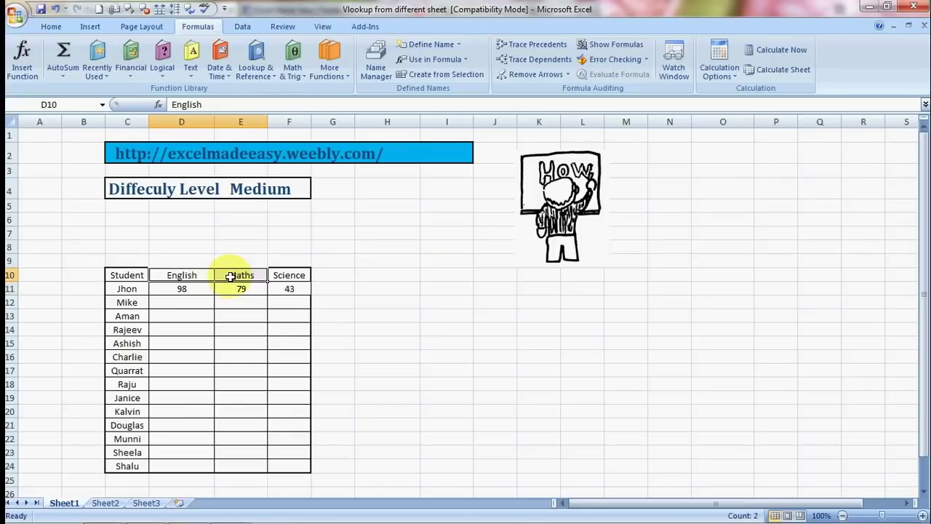
Copy the English, Maths and Science formulas in D11:F11 down through row 24 for all students
{"action": "left_click", "coordinate": [284, 273]}
{"action": "key", "text": "Down"}
{"action": "key", "text": "Left"}
{"action": "key", "text": "Left"}
{"action": "key", "text": "shift+Right"}
{"action": "key", "text": "shift+Right"}
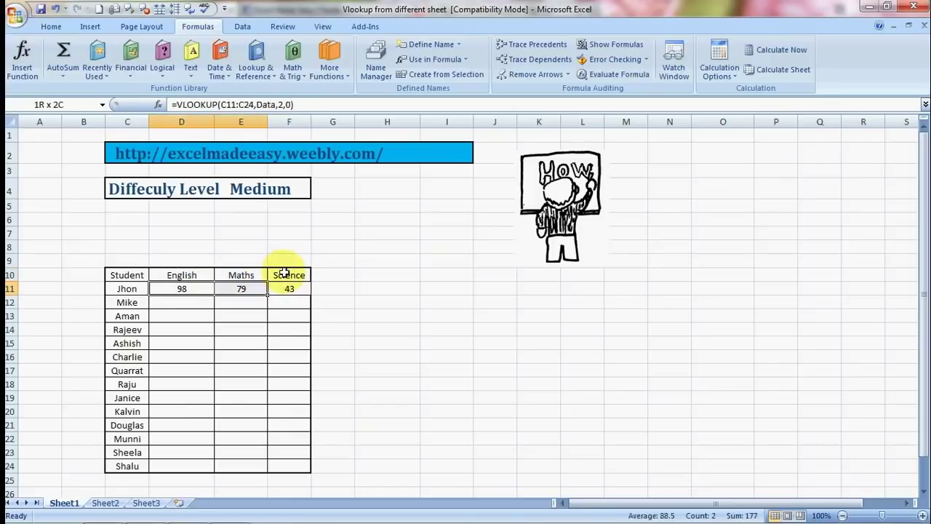
{"action": "key", "text": "ctrl+c"}
{"action": "key", "text": "shift+Down"}
{"action": "key", "text": "shift+Down"}
{"action": "key", "text": "shift+Down"}
{"action": "key", "text": "shift+Down"}
{"action": "key", "text": "shift+Down"}
{"action": "key", "text": "shift+Down"}
{"action": "key", "text": "shift+Down"}
{"action": "key", "text": "shift+Down"}
{"action": "key", "text": "shift+Down"}
{"action": "key", "text": "shift+Down"}
{"action": "key", "text": "shift+Down"}
{"action": "key", "text": "shift+Down"}
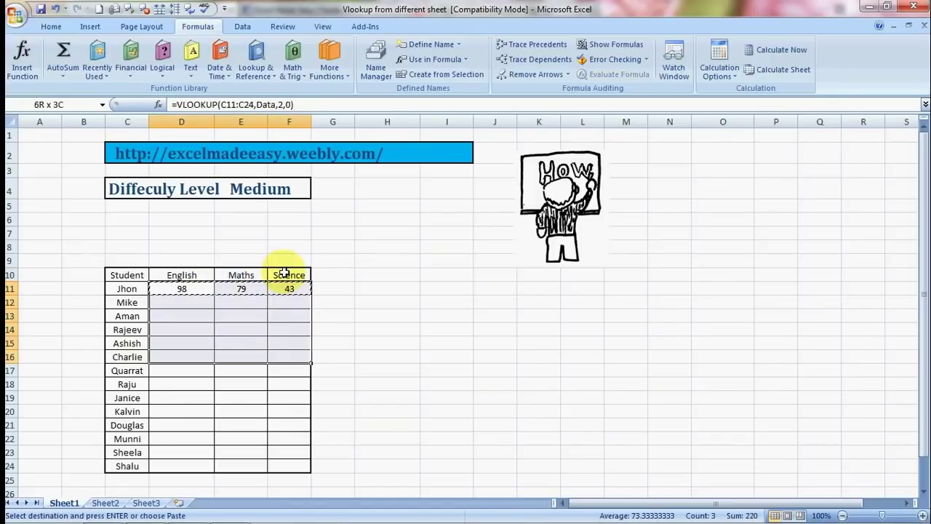
{"action": "key", "text": "shift+Down"}
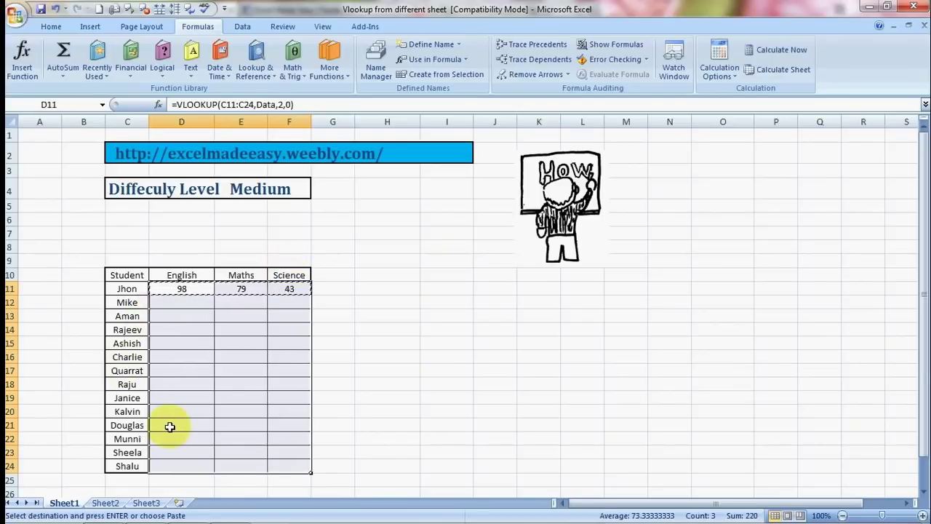
{"action": "key", "text": "ctrl+v"}
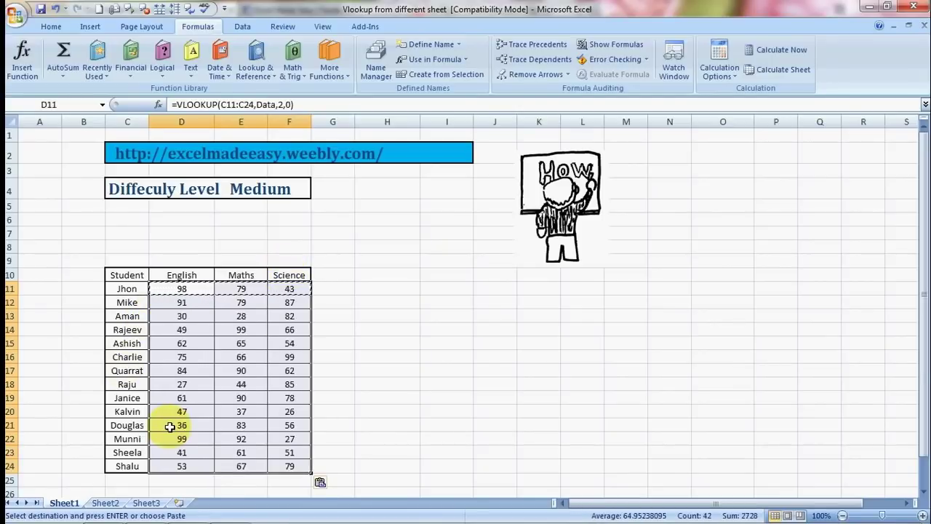
{"action": "key", "text": "Escape"}
Inspect the copied VLOOKUP formulas down the Maths column as far as E16
{"action": "key", "text": "Right"}
{"action": "key", "text": "Down"}
{"action": "key", "text": "Down"}
{"action": "key", "text": "Down"}
{"action": "key", "text": "Down"}
{"action": "key", "text": "Down"}
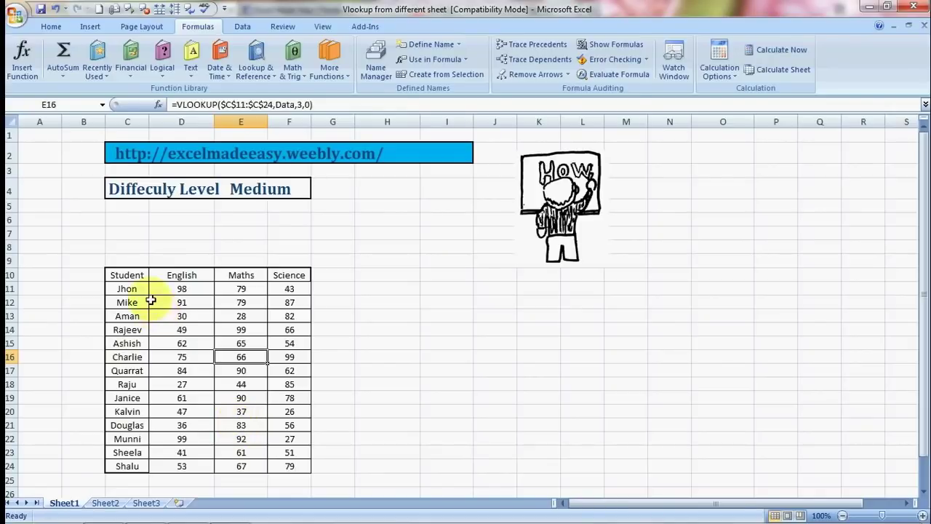
Switch to Firefox and look through the Excel Made Easy home page at excelmadeeasy.weebly.com
{"action": "left_click", "coordinate": [130, 154]}
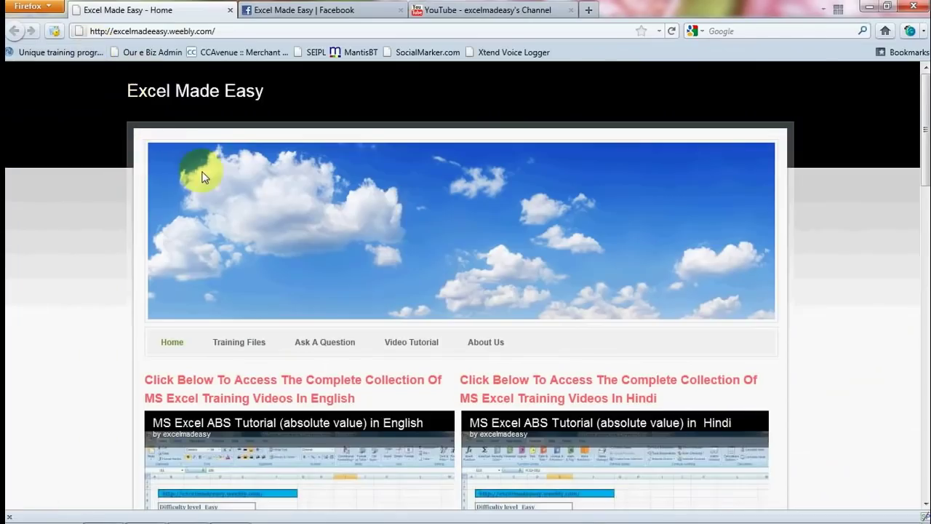
{"action": "scroll", "coordinate": [260, 256], "scroll_direction": "down", "scroll_amount": 1}
{"action": "scroll", "coordinate": [260, 256], "scroll_direction": "down", "scroll_amount": 3}
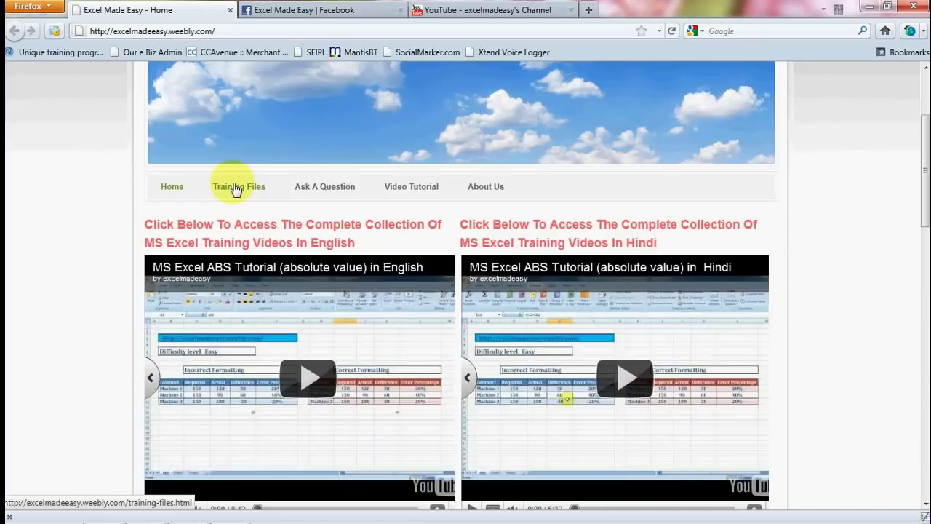
{"action": "scroll", "coordinate": [234, 188], "scroll_direction": "down", "scroll_amount": 3}
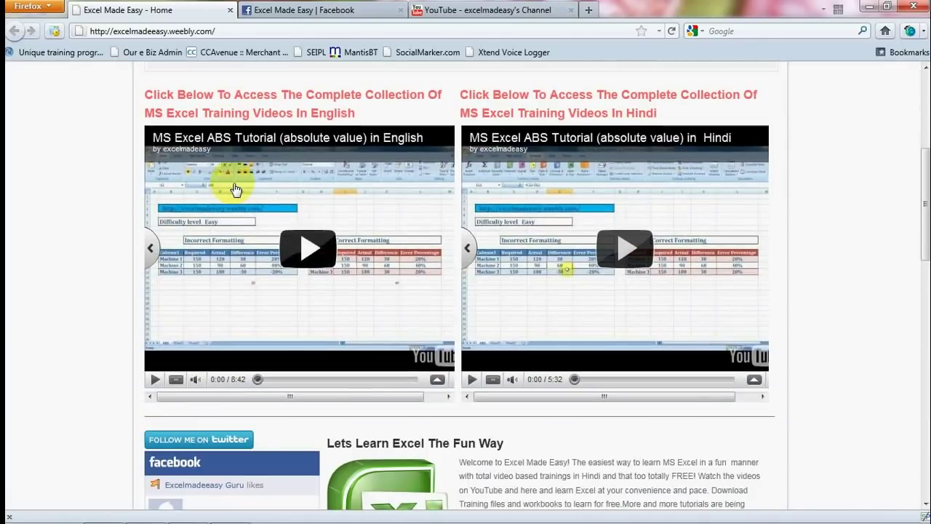
{"action": "scroll", "coordinate": [234, 188], "scroll_direction": "down", "scroll_amount": 3}
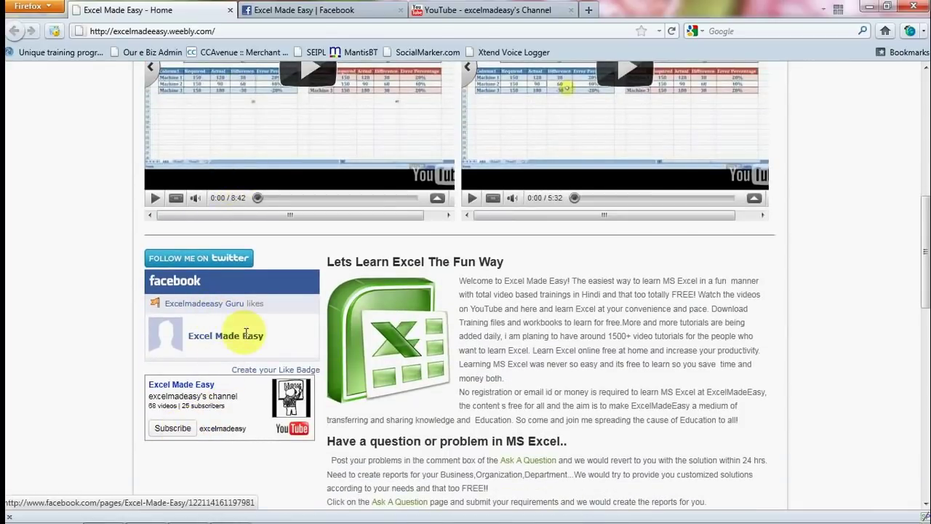
View the Excel Made Easy Facebook page and YouTube channel, and return to the website's home page
{"action": "left_click", "coordinate": [320, 14]}
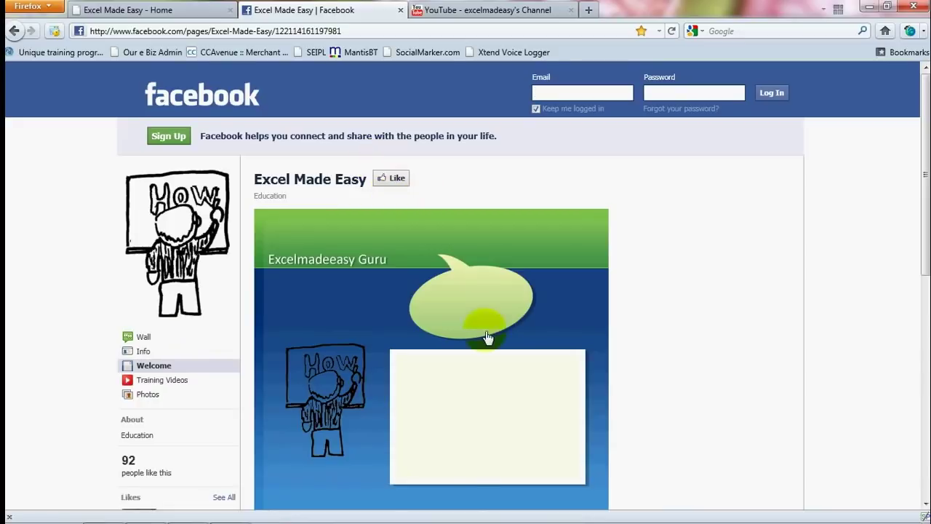
{"action": "left_click", "coordinate": [512, 9]}
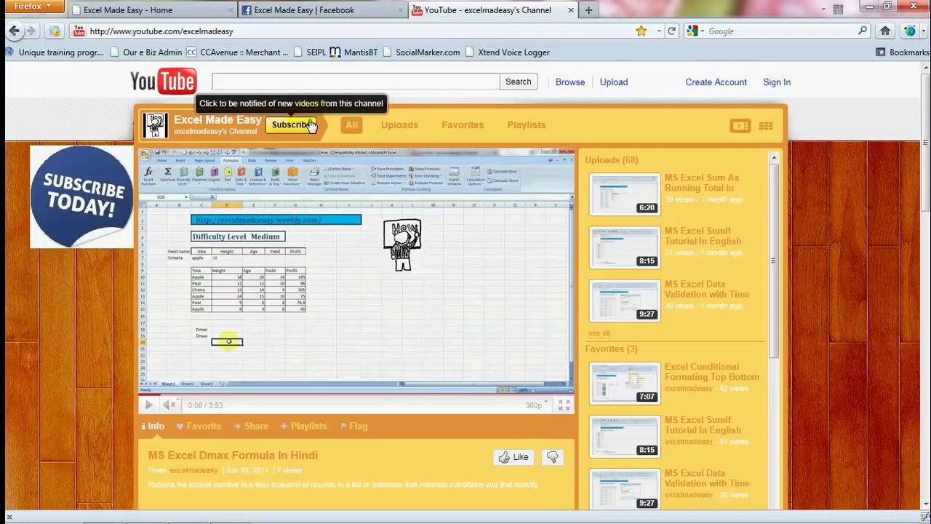
{"action": "left_click", "coordinate": [168, 12]}
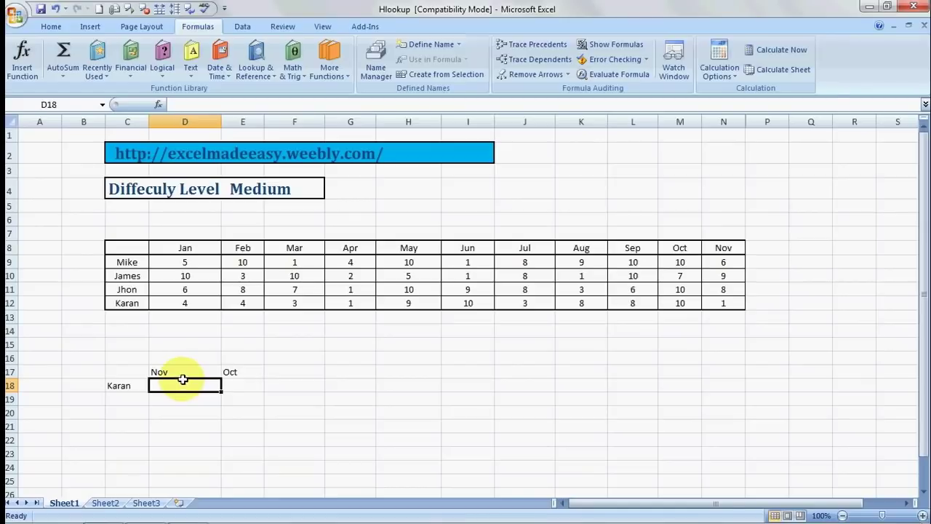
In the Excel workbook Hlookup, examine the monthly table C8:N12 and the Nov lookup heading in D17
{"action": "mouse_move", "coordinate": [507, 519]}
{"action": "left_click", "coordinate": [390, 428]}
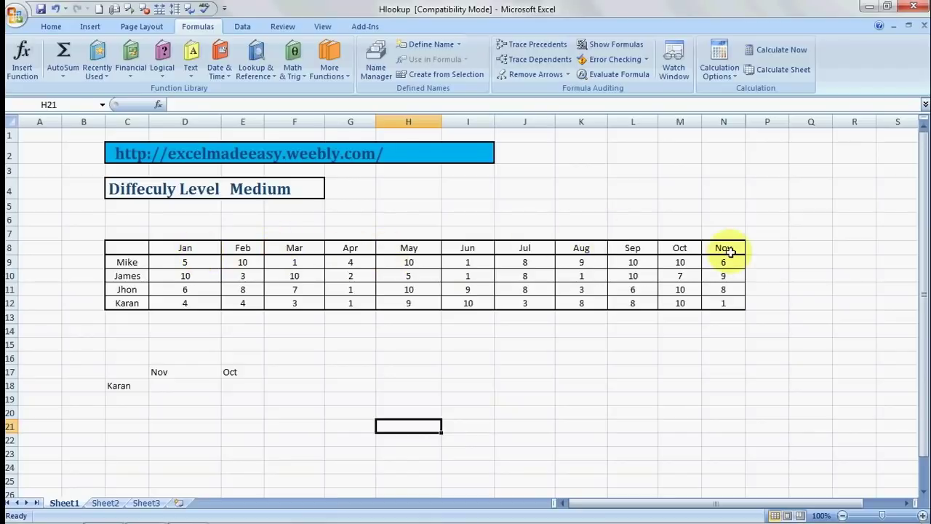
{"action": "left_click", "coordinate": [276, 383]}
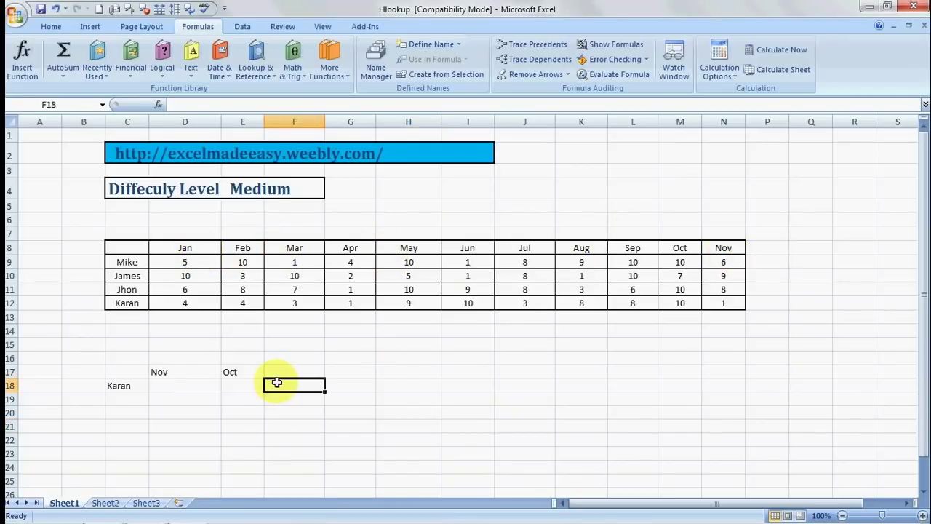
{"action": "left_click", "coordinate": [187, 374]}
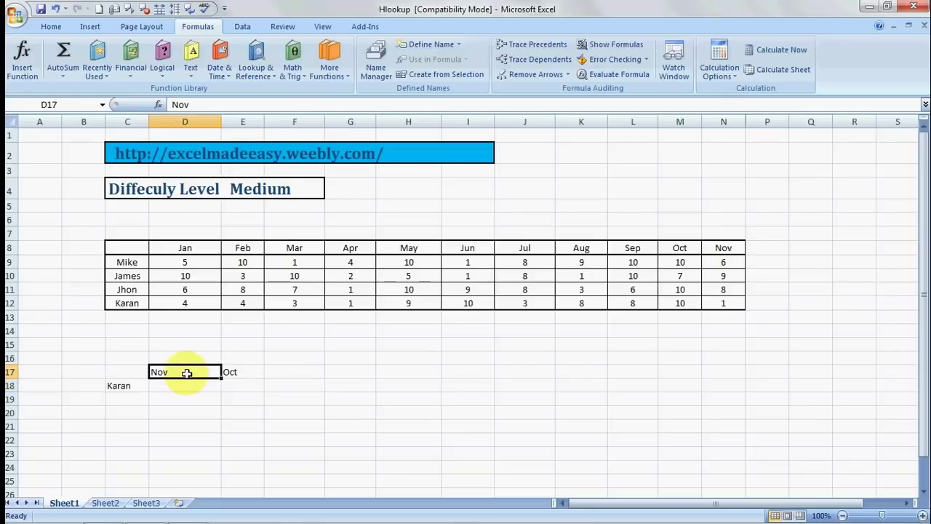
Start an HLOOKUP formula in D18 with the Nov heading in D17 as the lookup value
{"action": "left_click", "coordinate": [185, 388]}
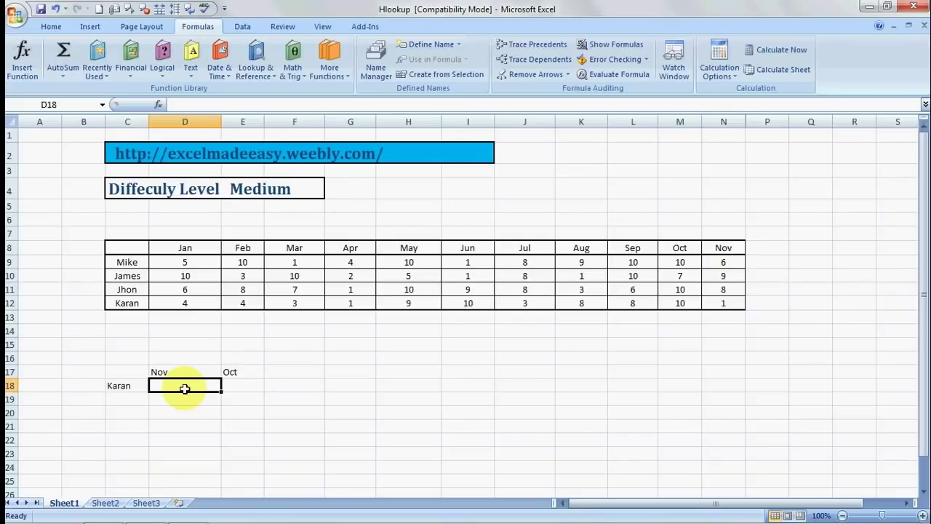
{"action": "type", "text": "="}
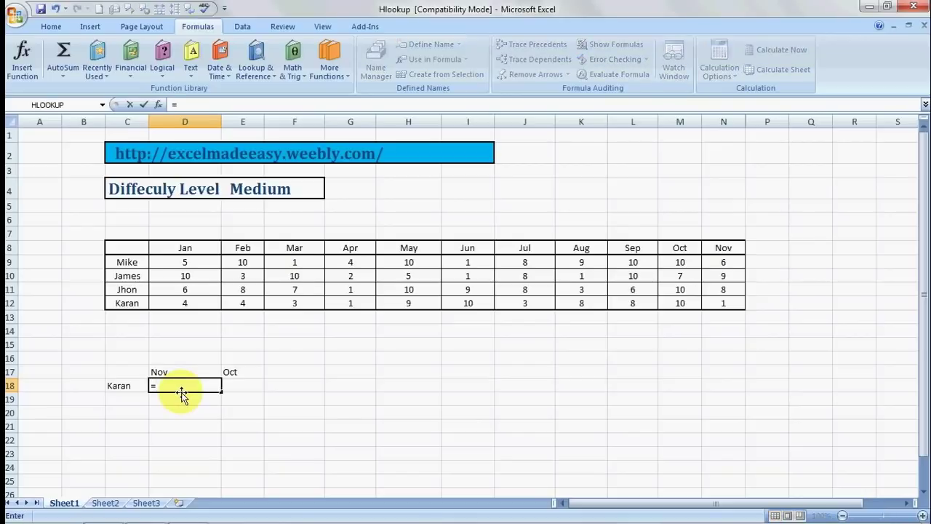
{"action": "type", "text": "h"}
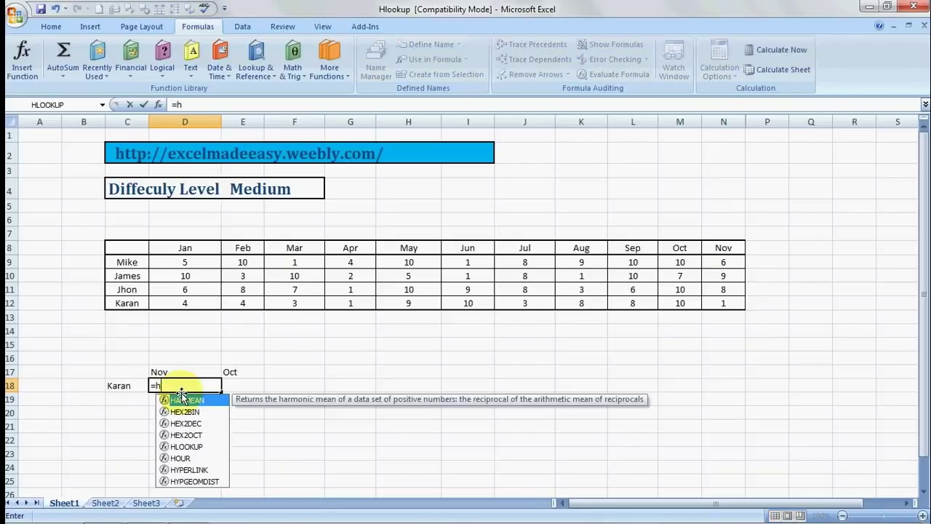
{"action": "type", "text": "loo"}
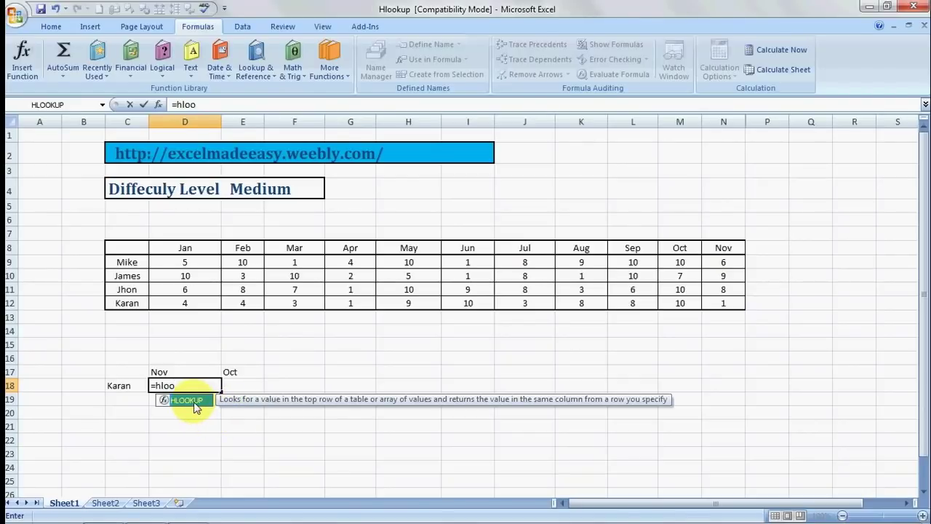
{"action": "double_click", "coordinate": [193, 403]}
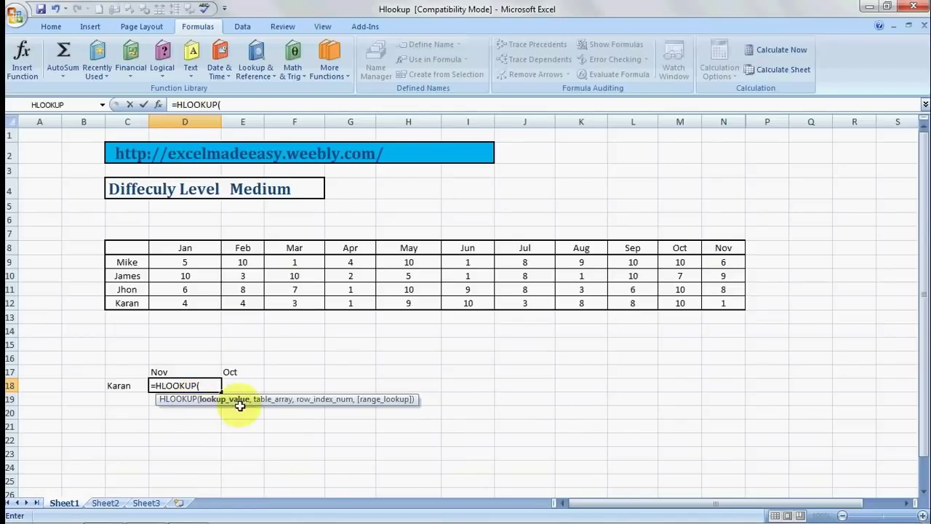
{"action": "left_click", "coordinate": [160, 371]}
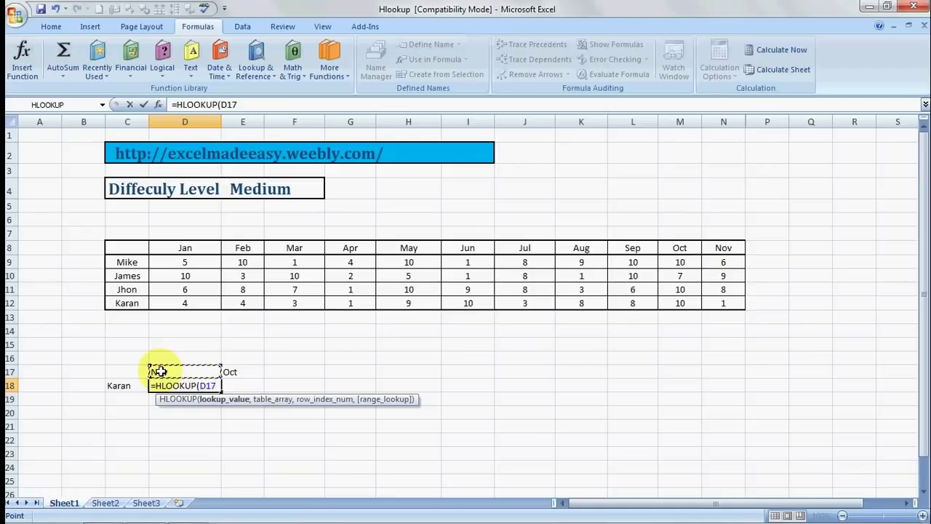
{"action": "type", "text": ","}
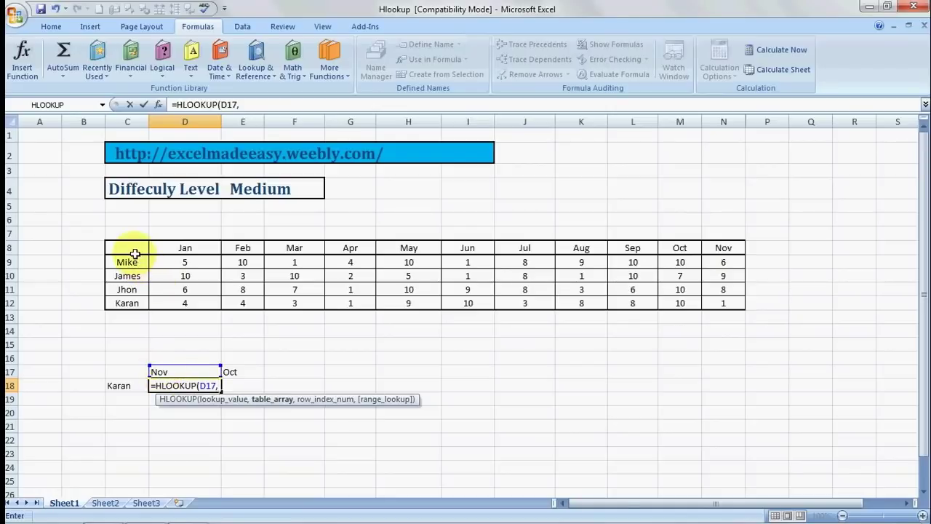
Complete the D18 formula with table array C8:N12, row index 5 and range lookup 0
{"action": "left_click_drag", "start_coordinate": [135, 253], "coordinate": [723, 302]}
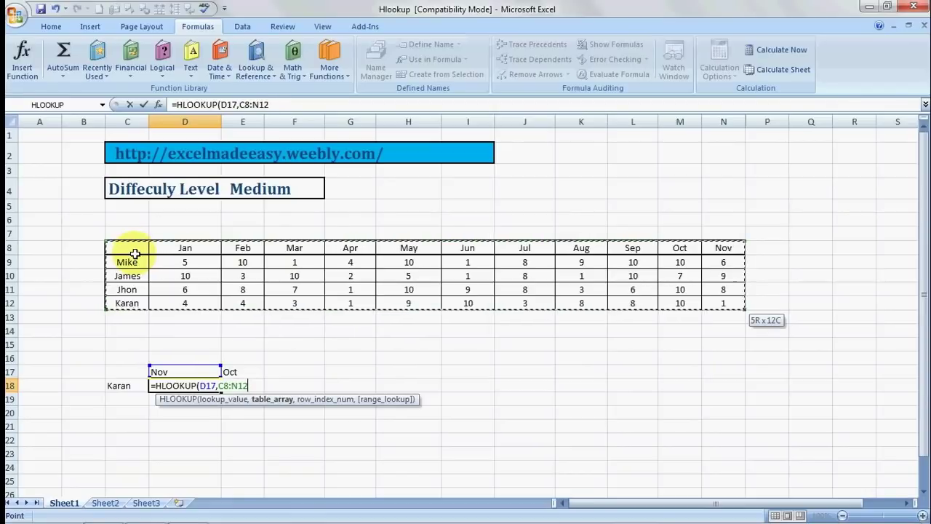
{"action": "type", "text": ","}
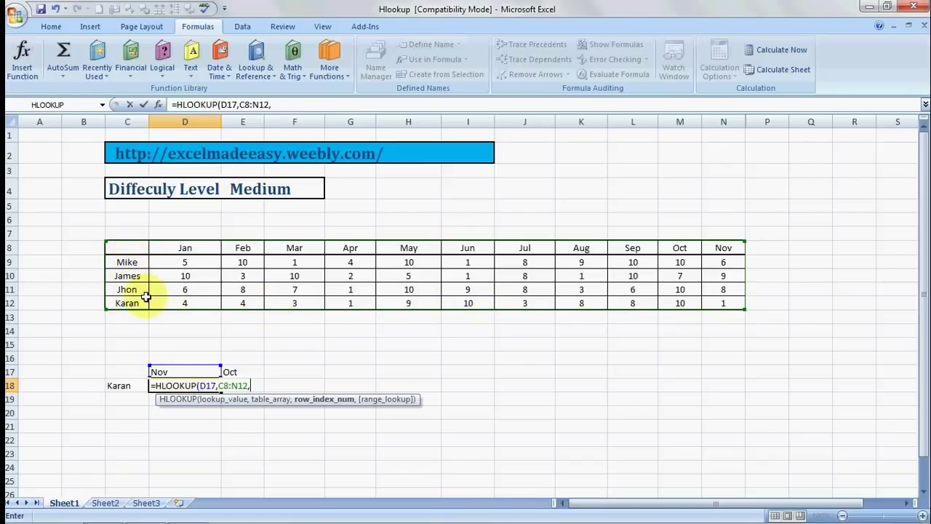
{"action": "type", "text": ","}
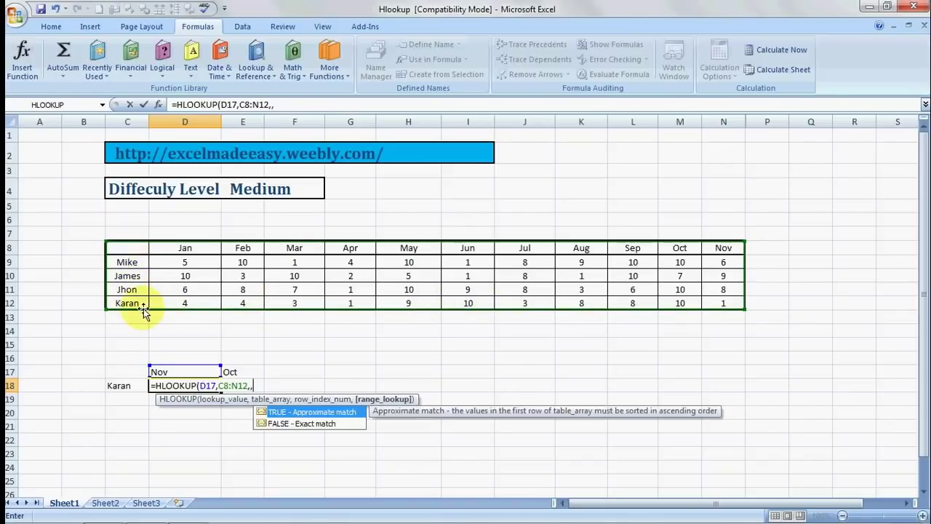
{"action": "key", "text": "BackSpace"}
{"action": "type", "text": "5"}
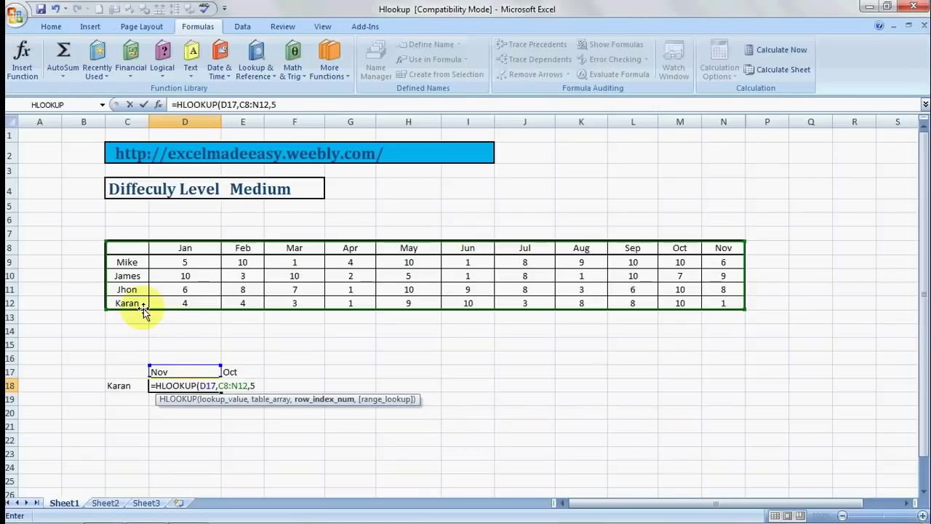
{"action": "type", "text": ",0"}
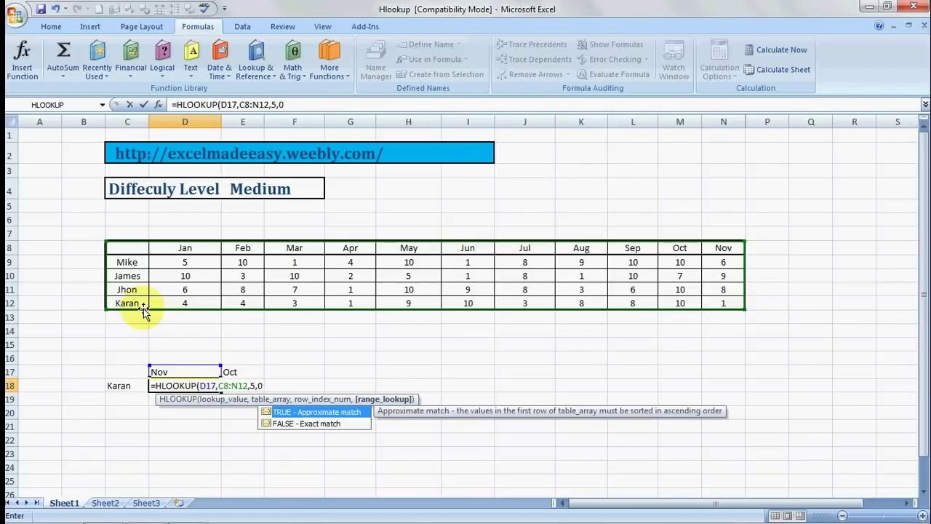
{"action": "type", "text": ")"}
{"action": "key", "text": "Return"}
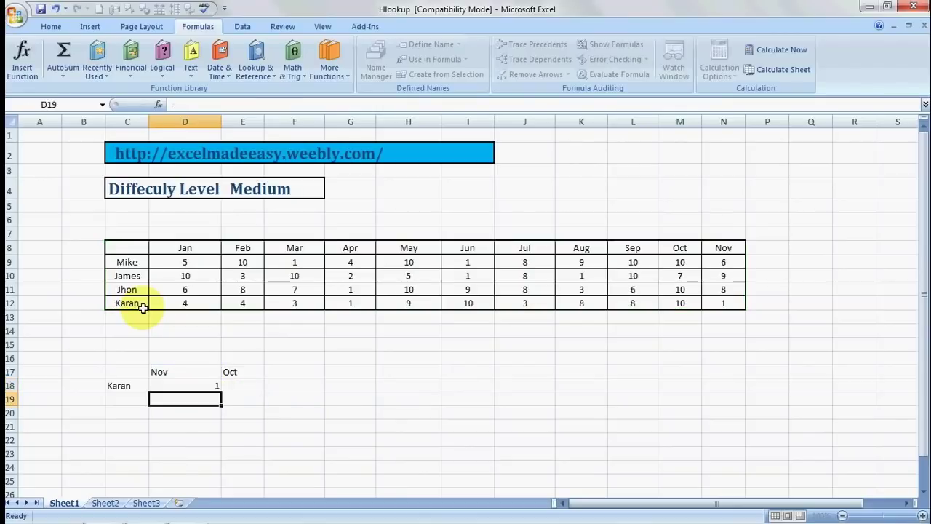
{"action": "key", "text": "Up"}
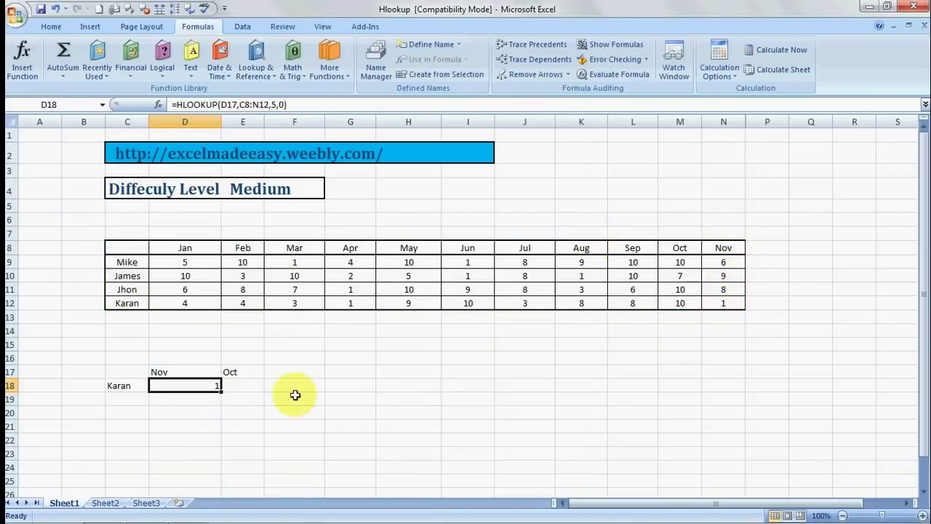
Search the function library for hlookup and insert HLOOKUP into E18, below the Oct heading
{"action": "left_click", "coordinate": [248, 385]}
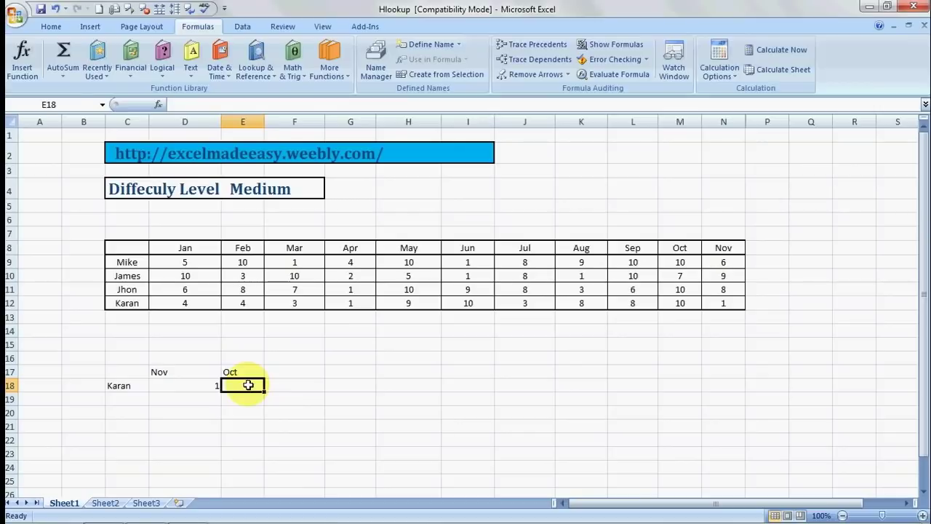
{"action": "left_click", "coordinate": [59, 29]}
{"action": "left_click", "coordinate": [198, 26]}
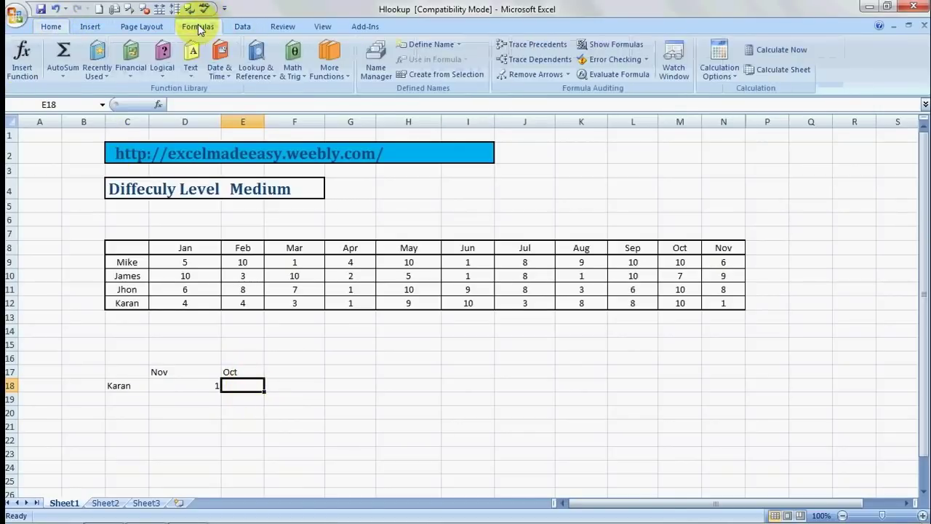
{"action": "left_click", "coordinate": [33, 58]}
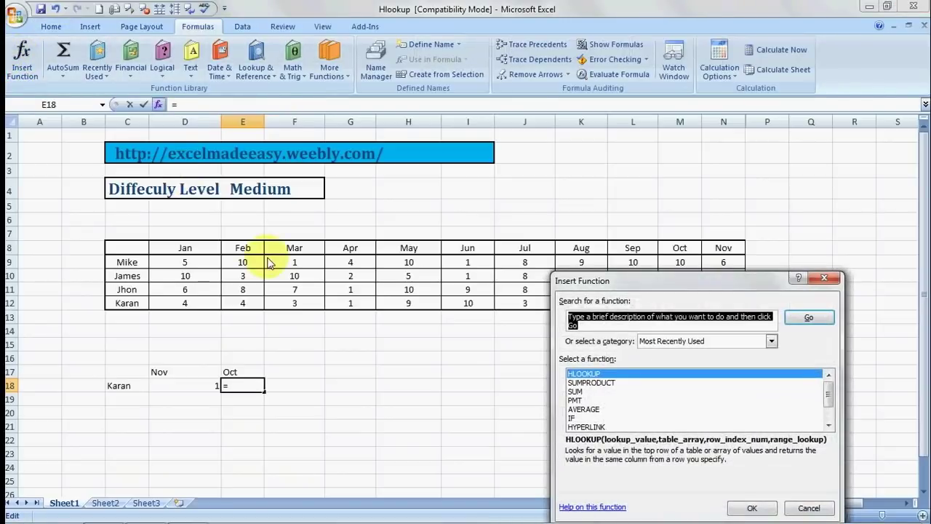
{"action": "type", "text": "hlooup"}
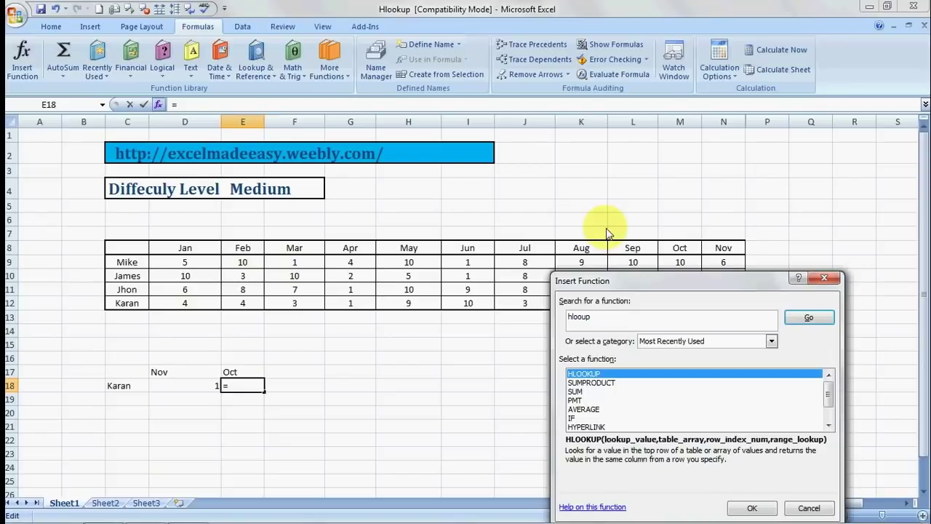
{"action": "key", "text": "BackSpace"}
{"action": "type", "text": "k"}
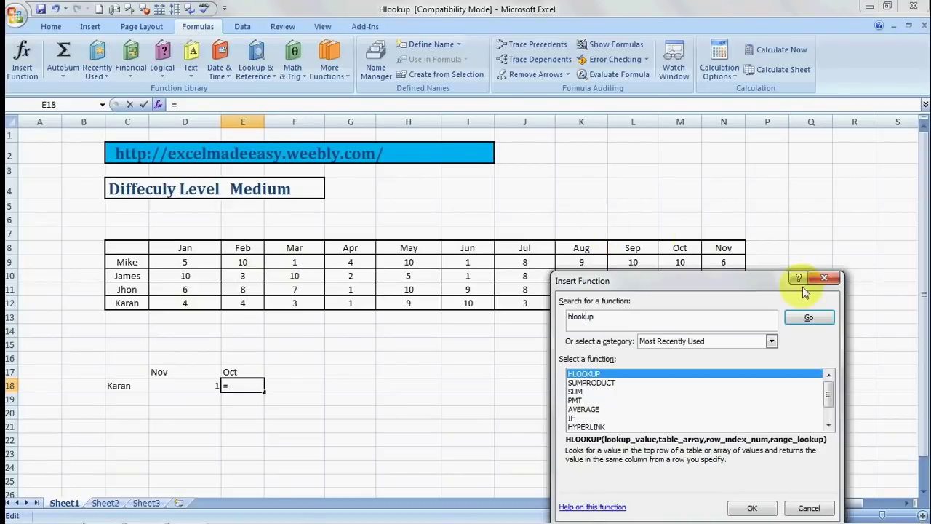
{"action": "left_click", "coordinate": [809, 318]}
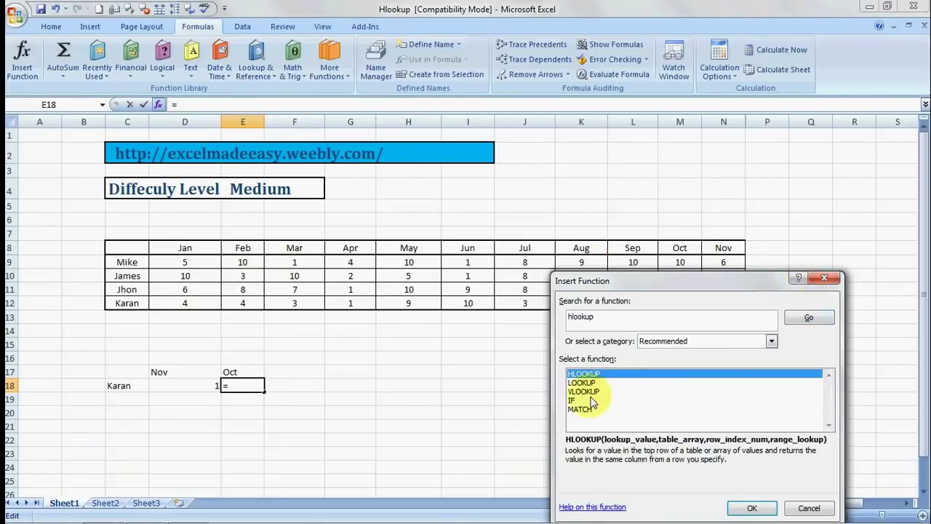
{"action": "double_click", "coordinate": [605, 375]}
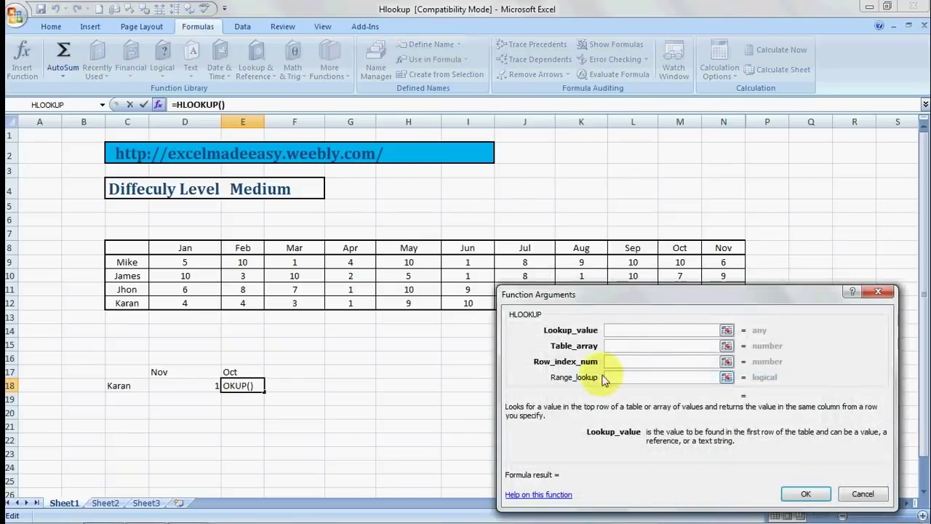
Set the HLOOKUP lookup value to E17 and the table array to C8:N12
{"action": "left_click", "coordinate": [247, 365]}
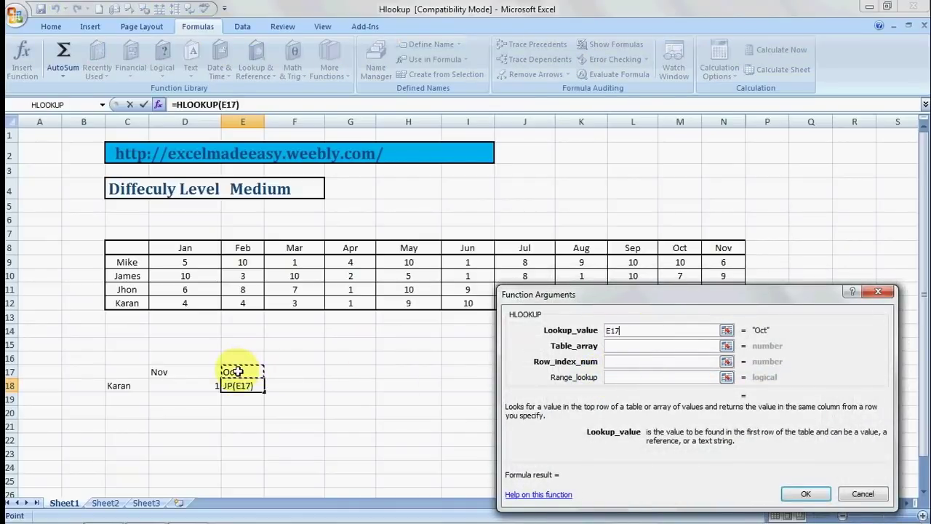
{"action": "left_click", "coordinate": [631, 346]}
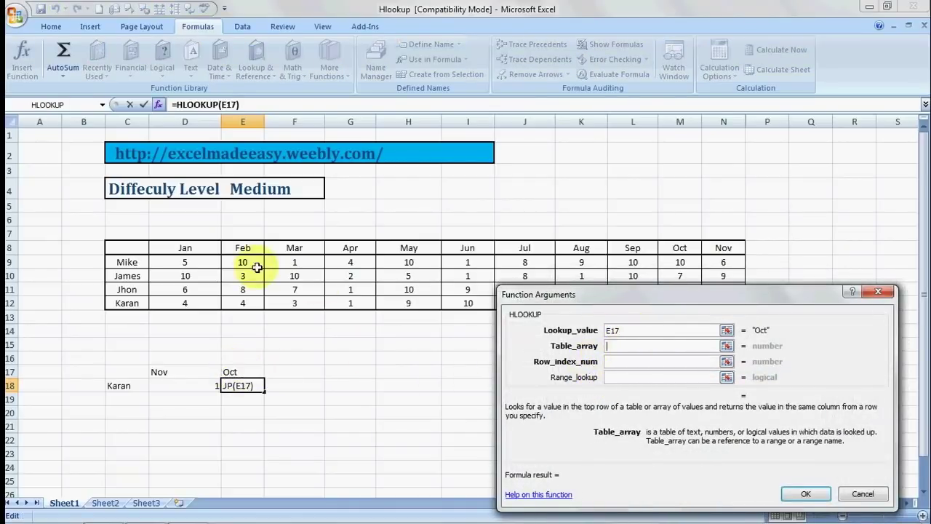
{"action": "left_click", "coordinate": [124, 246]}
{"action": "key", "text": "shift+Down"}
{"action": "key", "text": "shift+Down"}
{"action": "key", "text": "shift+Down"}
{"action": "key", "text": "shift+Down"}
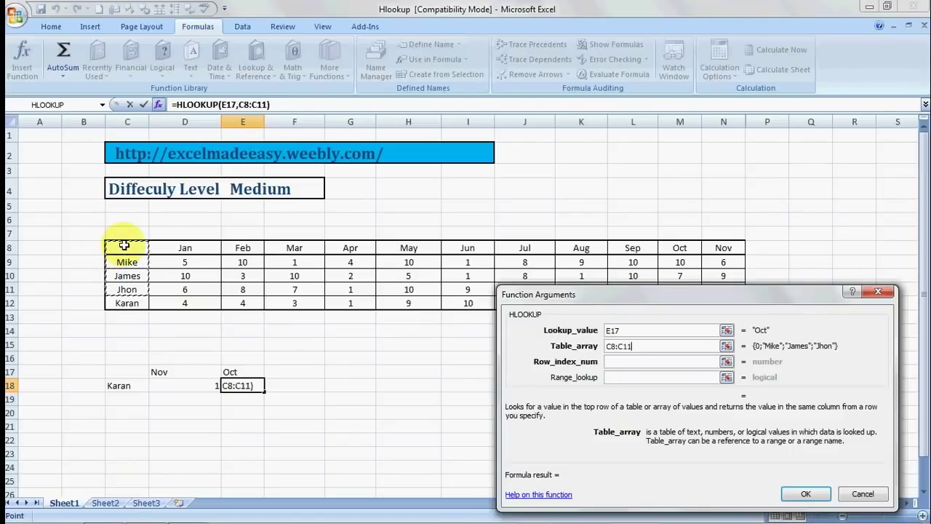
{"action": "key", "text": "shift+Right"}
{"action": "key", "text": "shift+Right"}
{"action": "key", "text": "shift+Right"}
{"action": "key", "text": "shift+Right"}
{"action": "key", "text": "shift+Right"}
{"action": "key", "text": "shift+Right"}
{"action": "key", "text": "shift+Right"}
{"action": "key", "text": "shift+Right"}
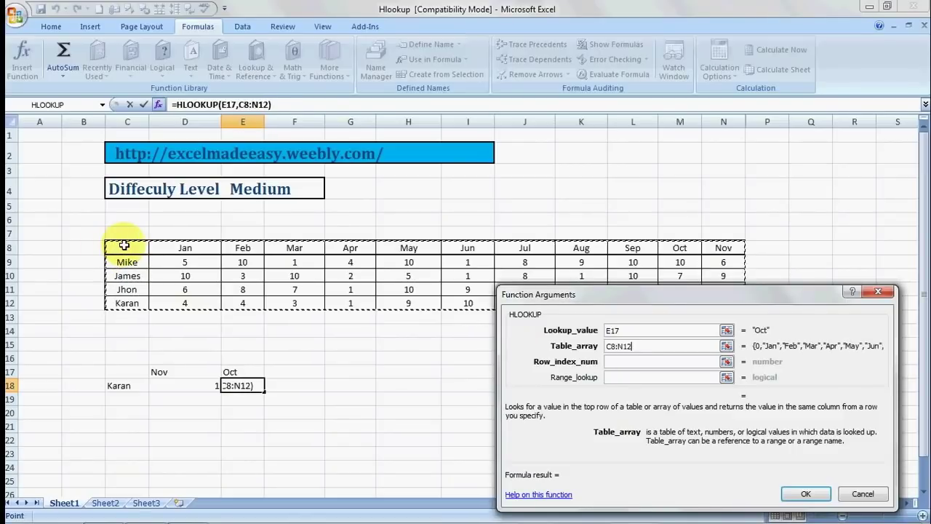
{"action": "key", "text": "shift+Right"}
{"action": "key", "text": "shift+Right"}
{"action": "key", "text": "shift+Right"}
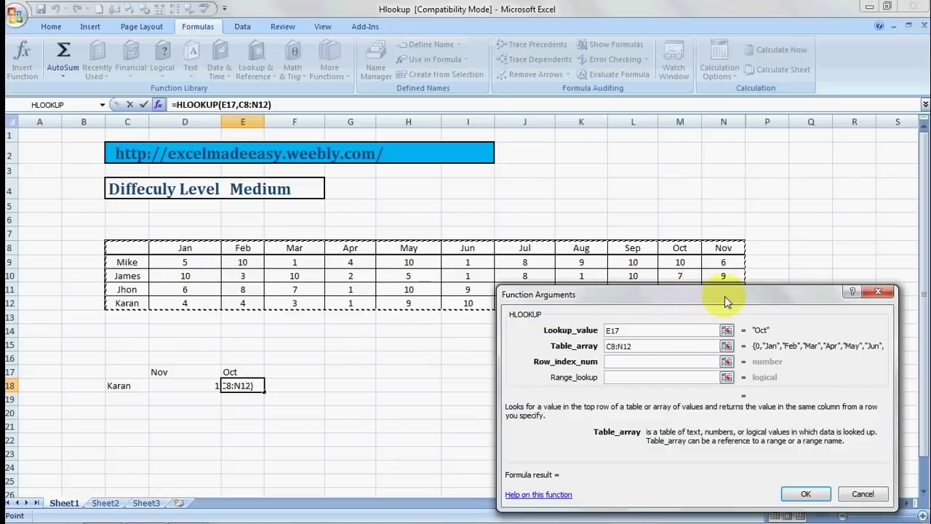
Set the row index number to 5 and the range lookup to 0, and finish the E18 formula
{"action": "left_click_drag", "start_coordinate": [724, 296], "coordinate": [685, 342]}
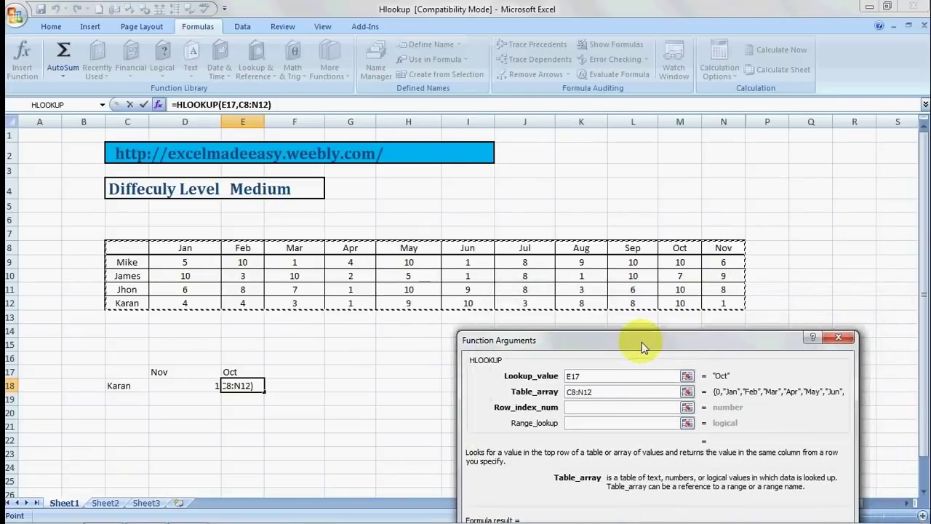
{"action": "left_click", "coordinate": [582, 412]}
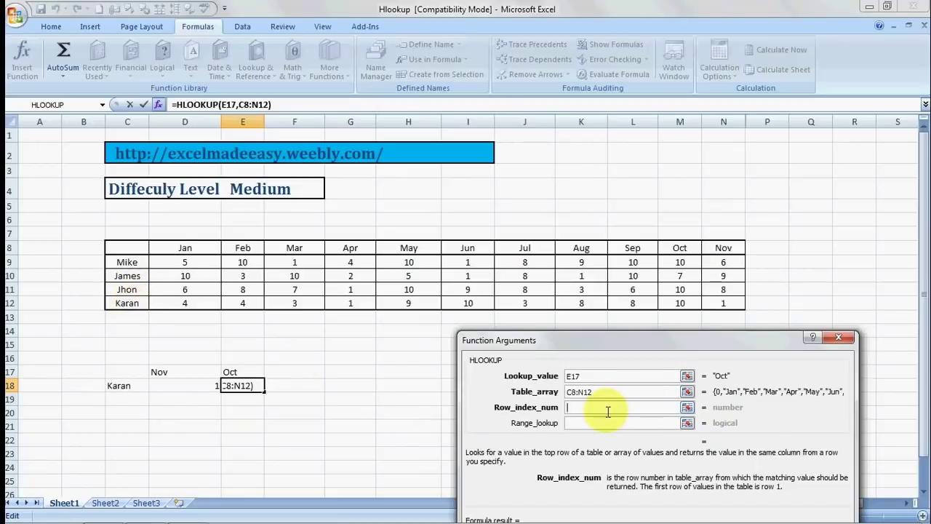
{"action": "type", "text": "4"}
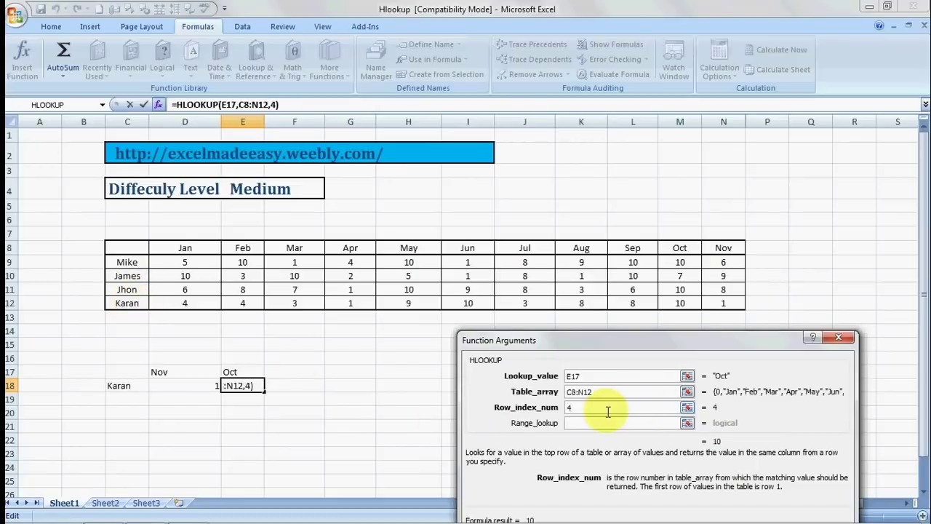
{"action": "key", "text": "BackSpace"}
{"action": "type", "text": "5"}
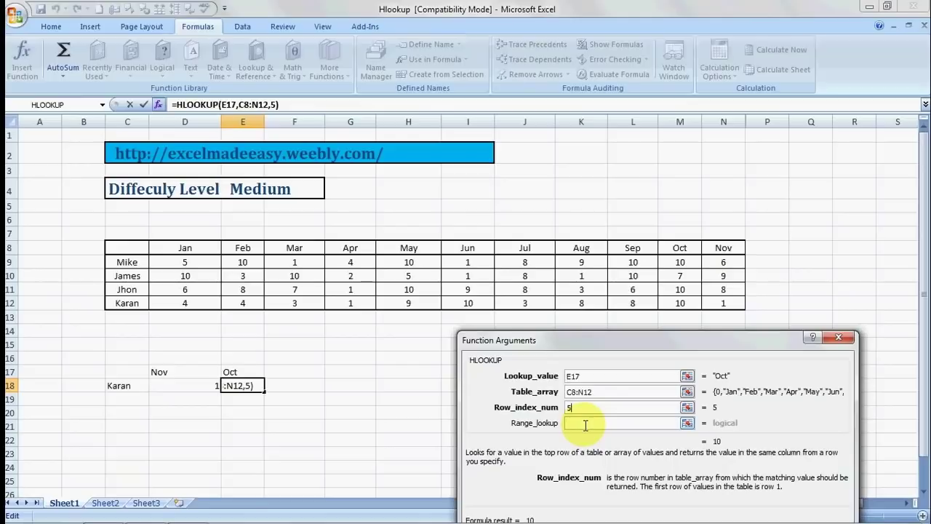
{"action": "left_click", "coordinate": [586, 424]}
{"action": "type", "text": "0"}
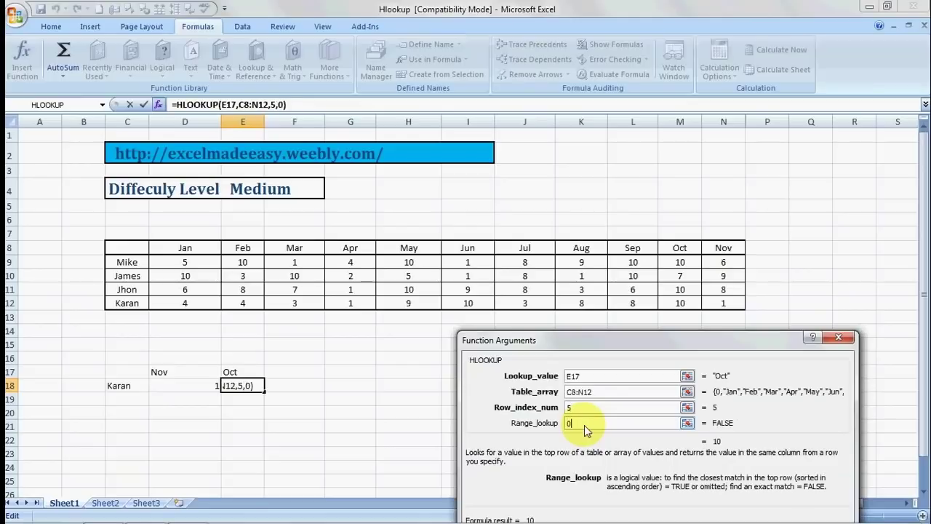
{"action": "left_click_drag", "start_coordinate": [715, 343], "coordinate": [694, 260]}
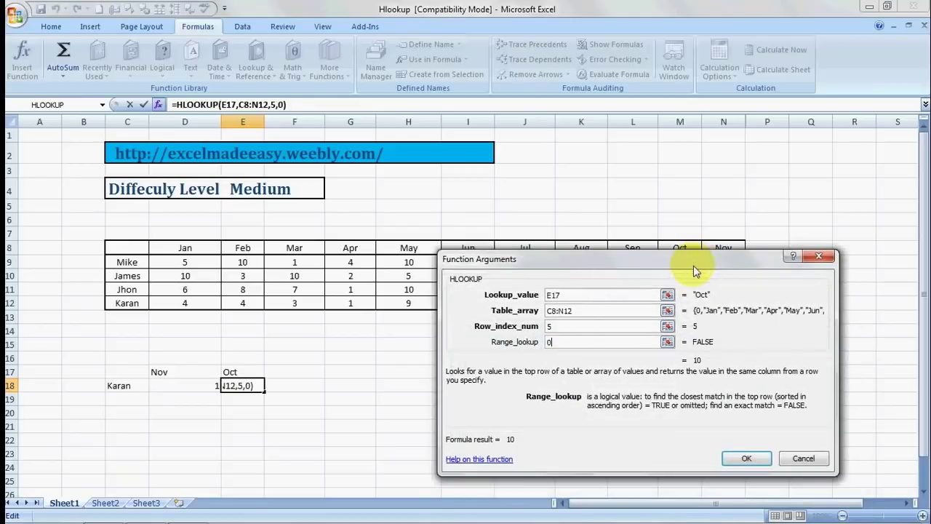
{"action": "left_click", "coordinate": [744, 463]}
{"action": "left_click", "coordinate": [475, 411]}
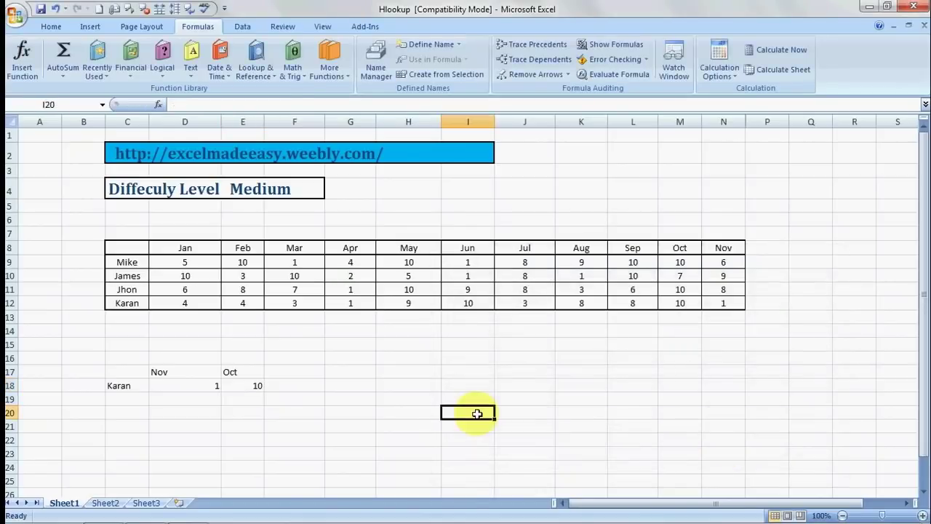
Check the finished HLOOKUP formula in E18 and switch to the Excel Made Easy home page in Firefox
{"action": "left_click", "coordinate": [258, 385]}
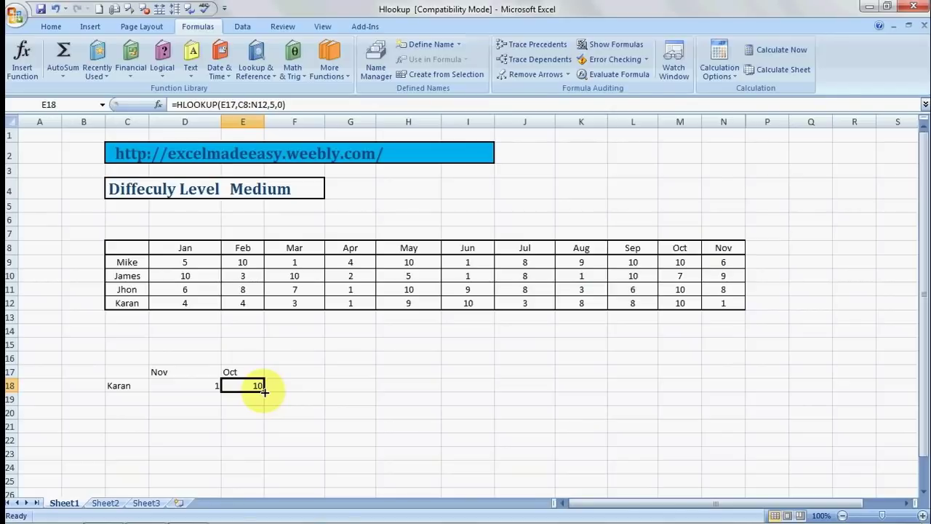
{"action": "key", "text": "alt+Tab"}
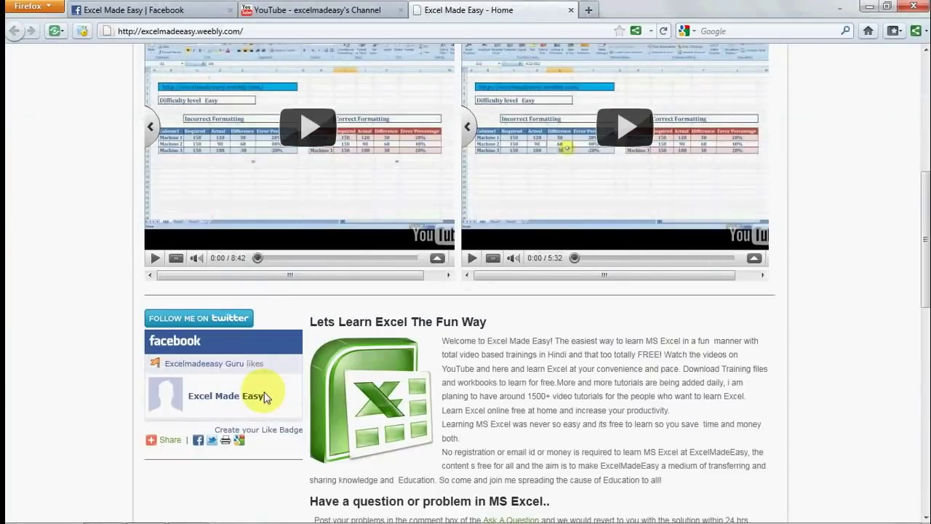
Look over the Excel Made Easy home page, its Facebook page and its YouTube channel, and switch to Excel
{"action": "scroll", "coordinate": [264, 396], "scroll_direction": "up", "scroll_amount": 10}
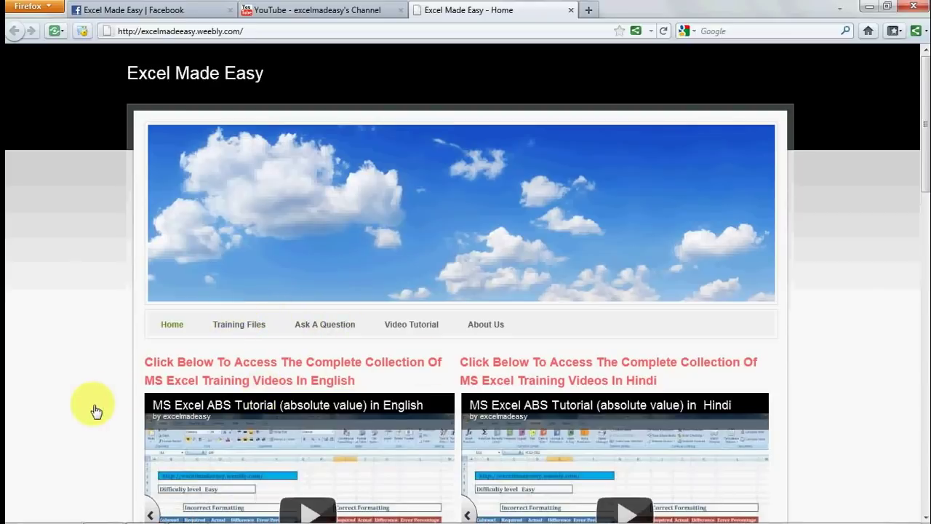
{"action": "scroll", "coordinate": [96, 411], "scroll_direction": "down", "scroll_amount": 5}
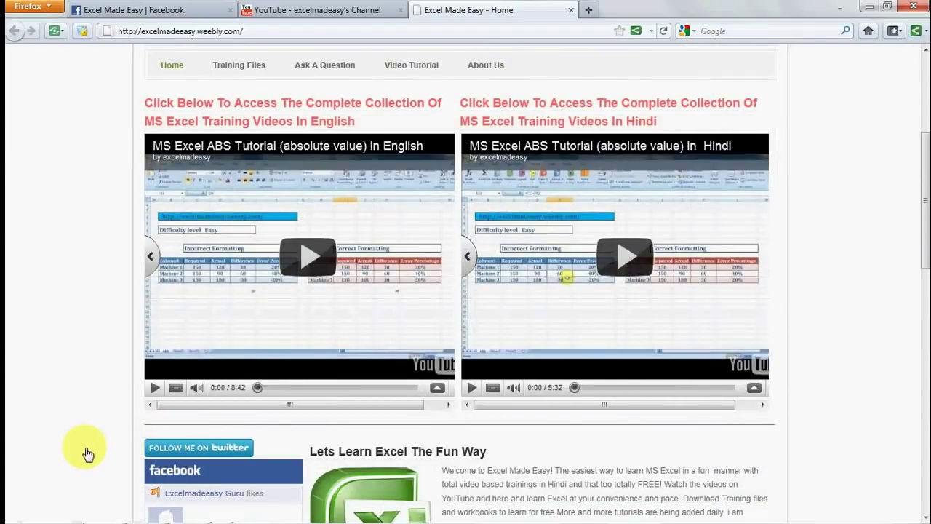
{"action": "scroll", "coordinate": [87, 452], "scroll_direction": "down", "scroll_amount": 1}
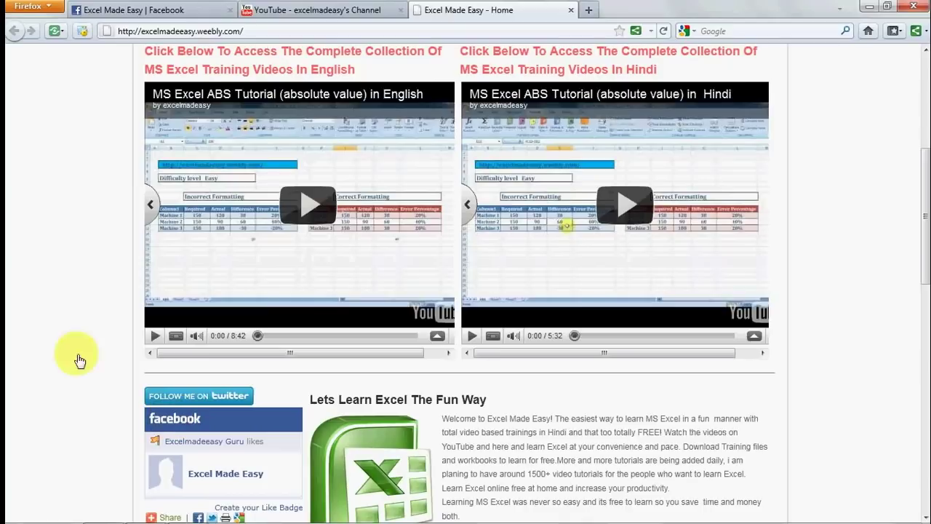
{"action": "left_click", "coordinate": [87, 10]}
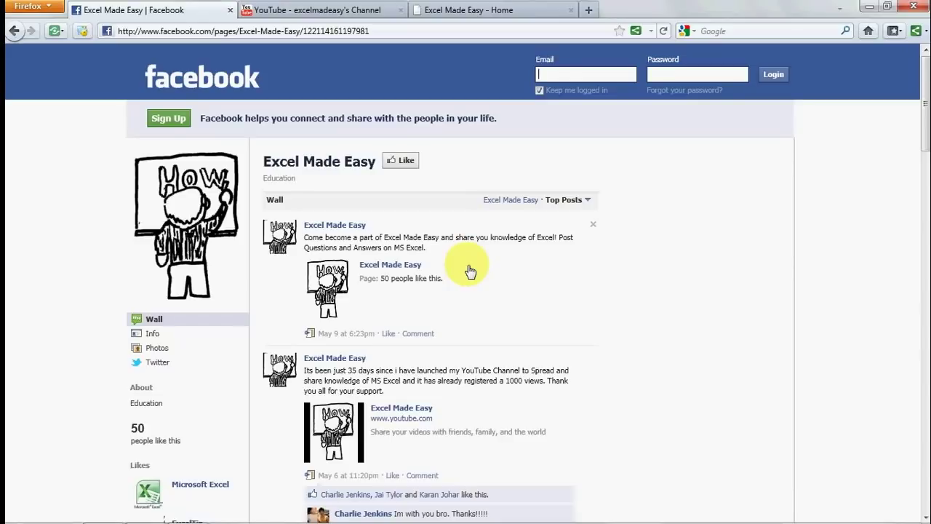
{"action": "left_click", "coordinate": [354, 13]}
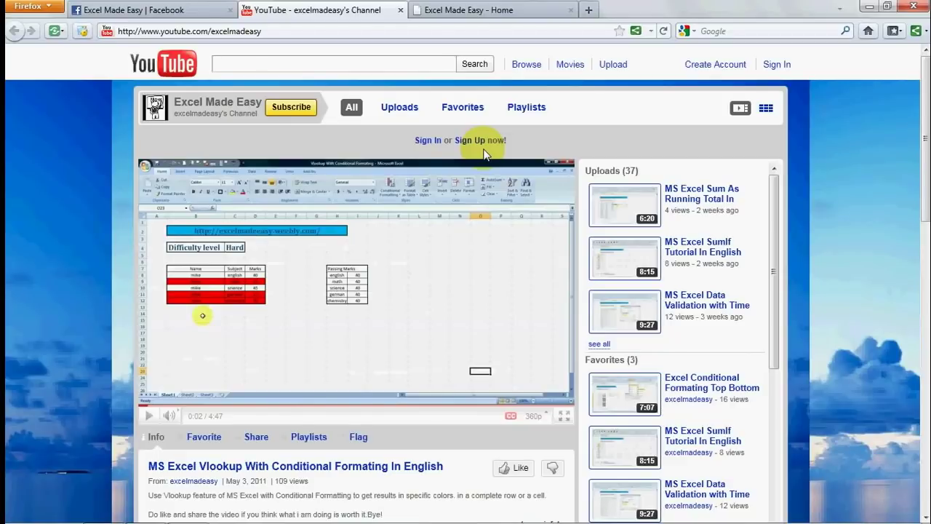
{"action": "key", "text": "alt+Tab"}
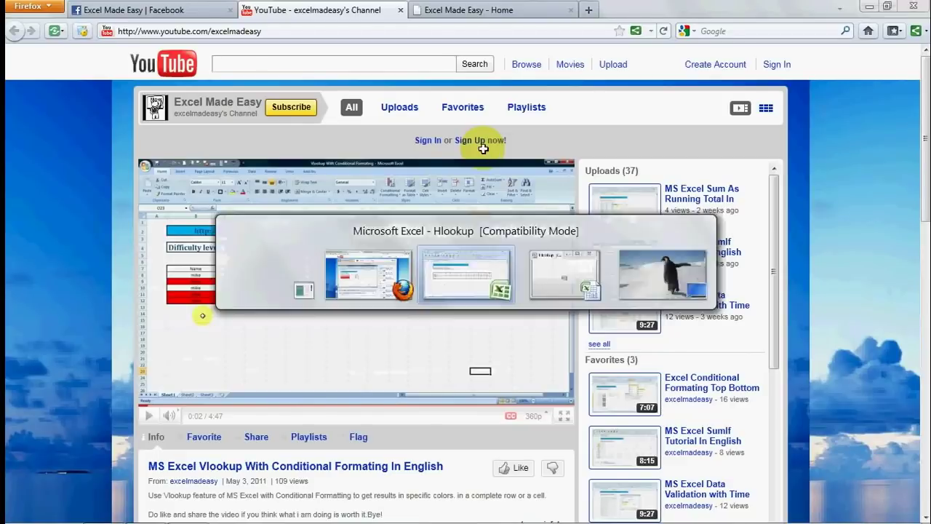
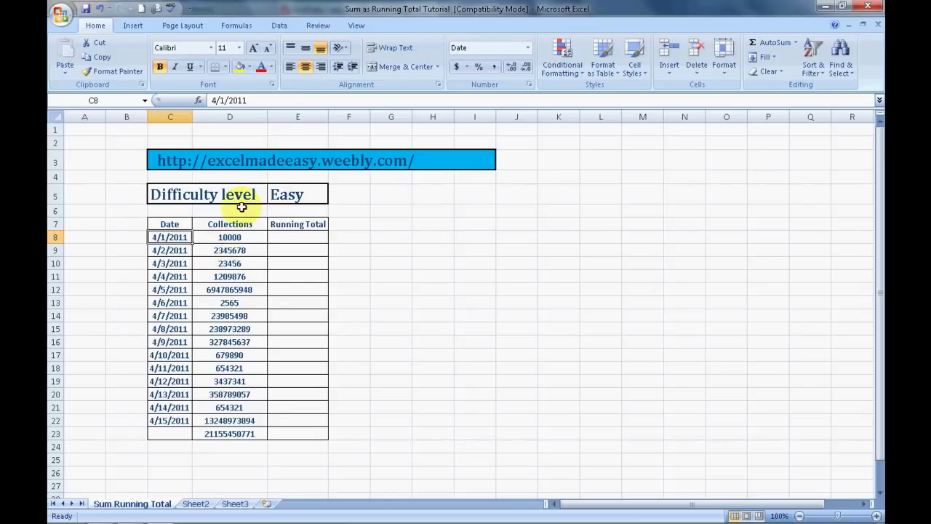
Review the difficulty level, the Date and Collections entries, and the empty Running Total cells E8 to E10 on the Sum Running Total sheet
{"action": "left_click", "coordinate": [293, 192]}
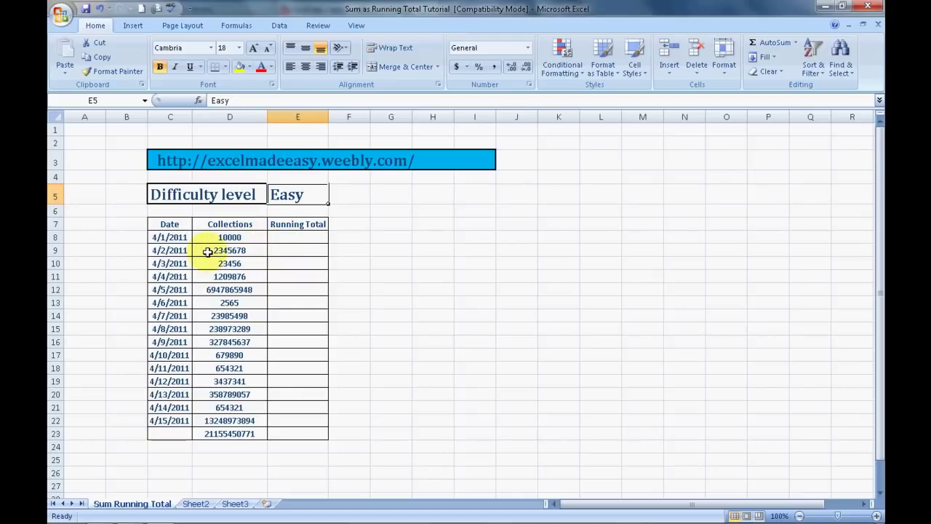
{"action": "left_click", "coordinate": [172, 237]}
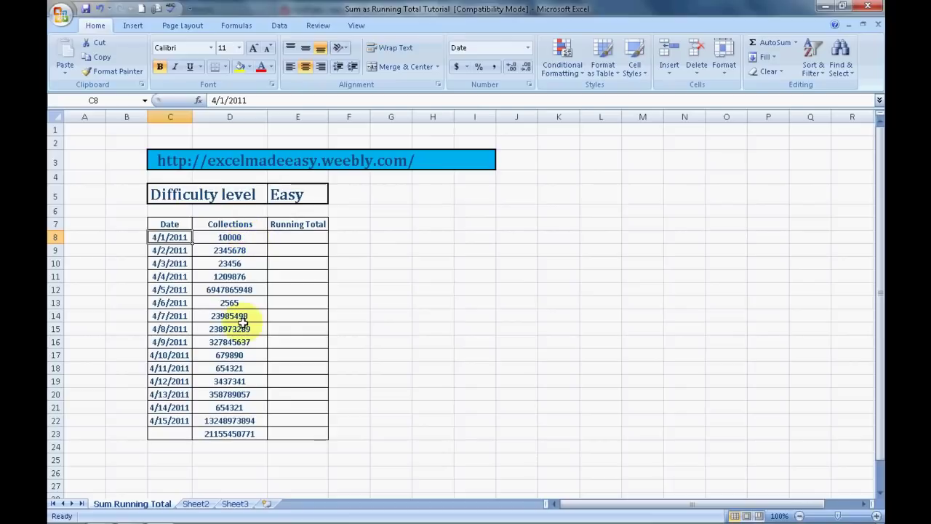
{"action": "left_click", "coordinate": [232, 422]}
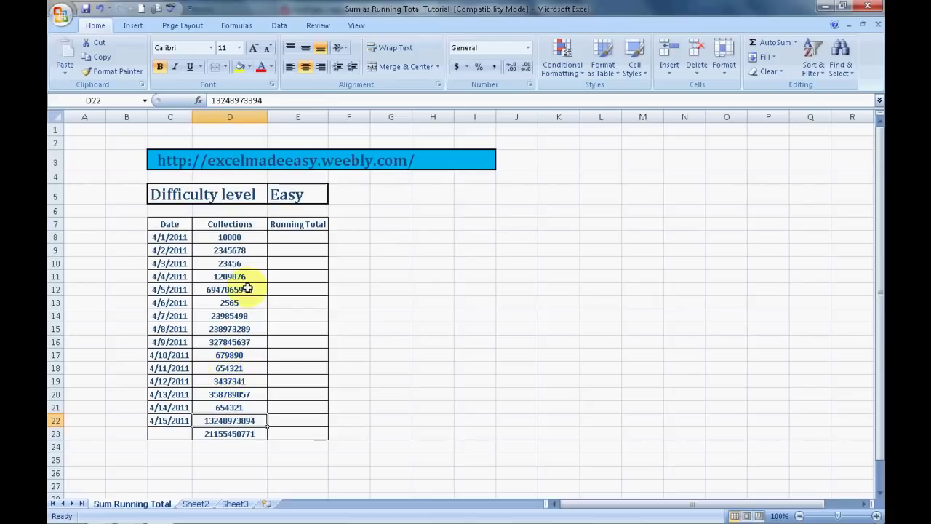
{"action": "left_click", "coordinate": [228, 303]}
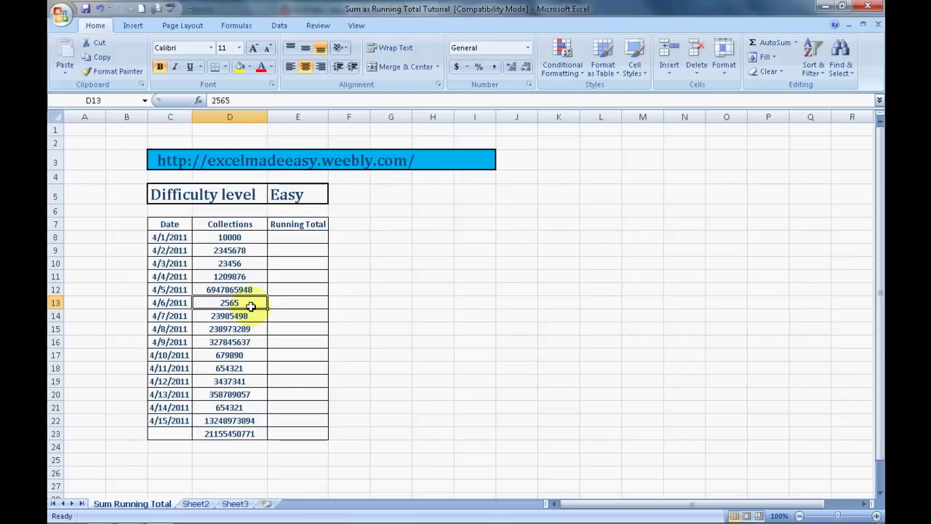
{"action": "key", "text": "Up"}
{"action": "key", "text": "Up"}
{"action": "key", "text": "Up"}
{"action": "key", "text": "Up"}
{"action": "key", "text": "Up"}
{"action": "key", "text": "Right"}
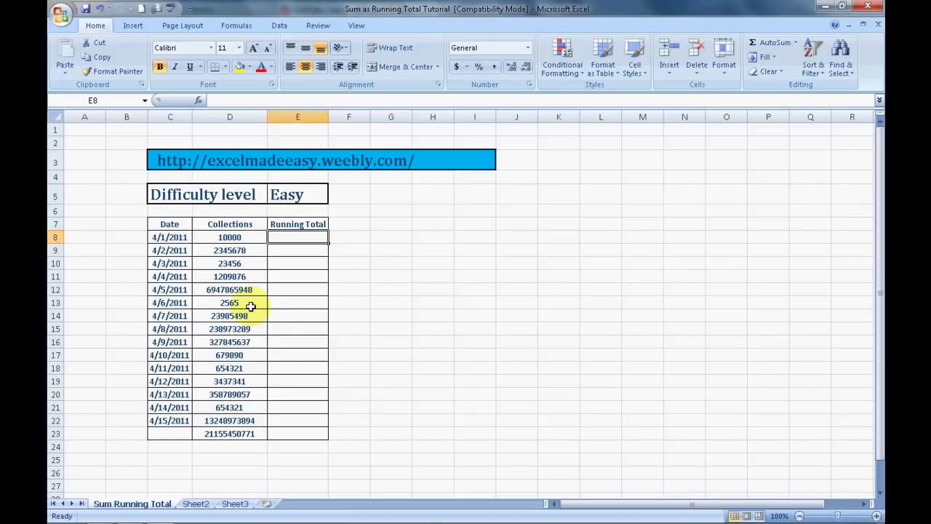
{"action": "left_click", "coordinate": [231, 239]}
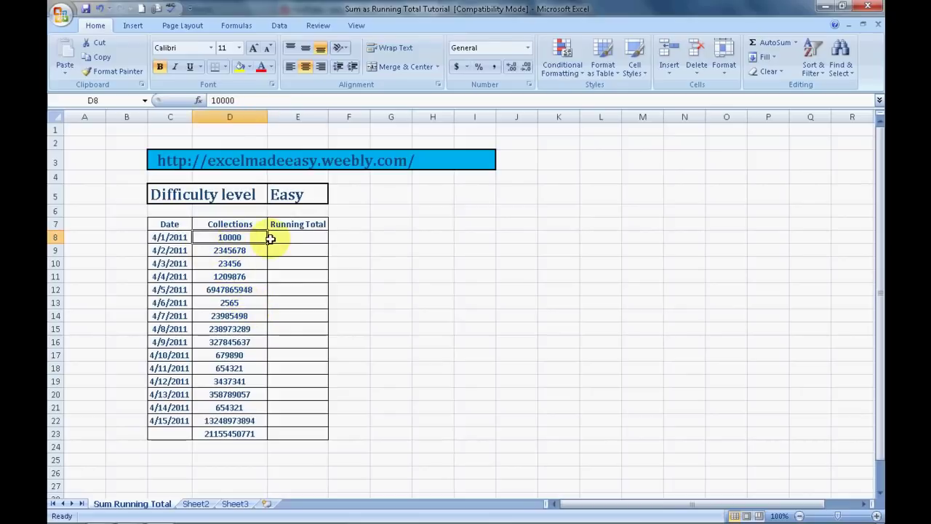
{"action": "left_click", "coordinate": [273, 239]}
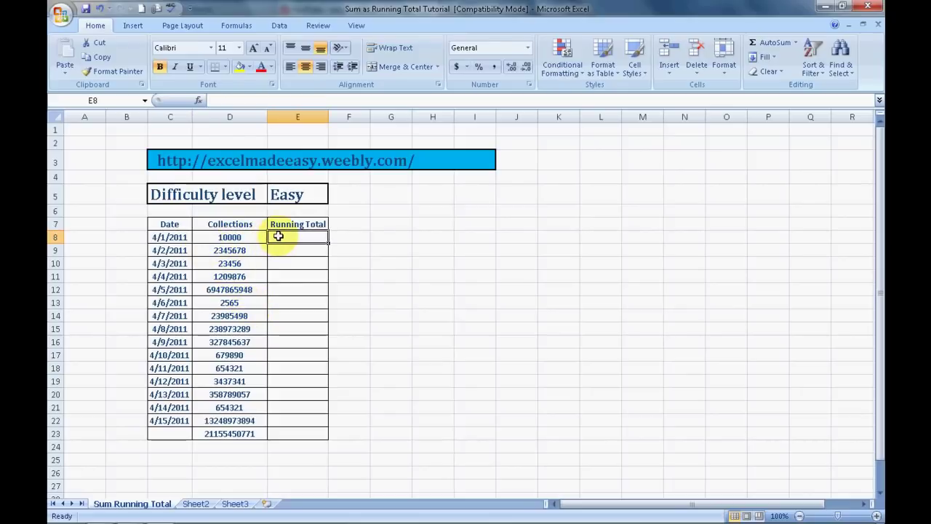
{"action": "left_click", "coordinate": [220, 251]}
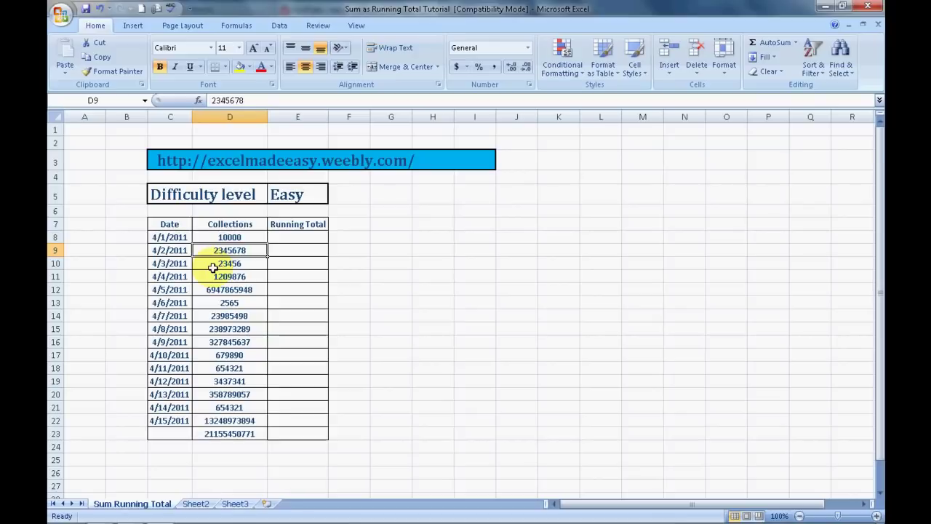
{"action": "left_click", "coordinate": [298, 249]}
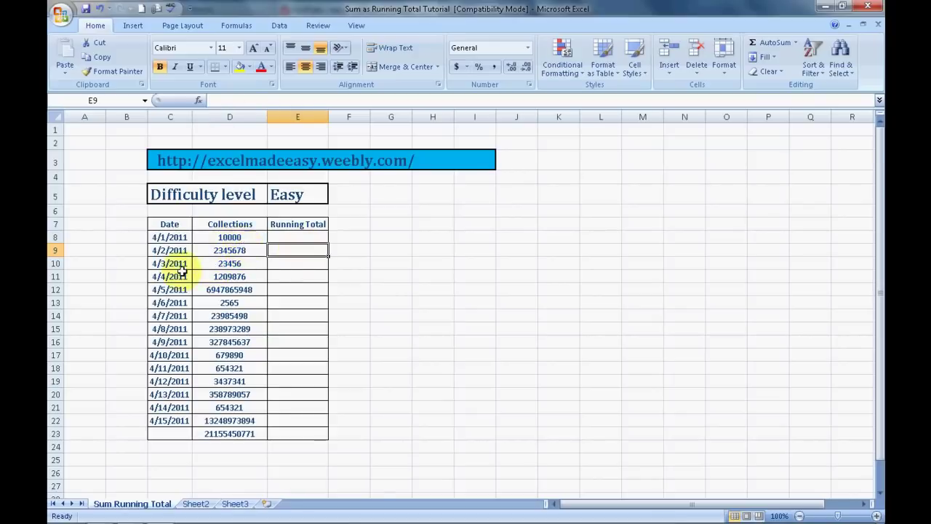
{"action": "left_click", "coordinate": [278, 264]}
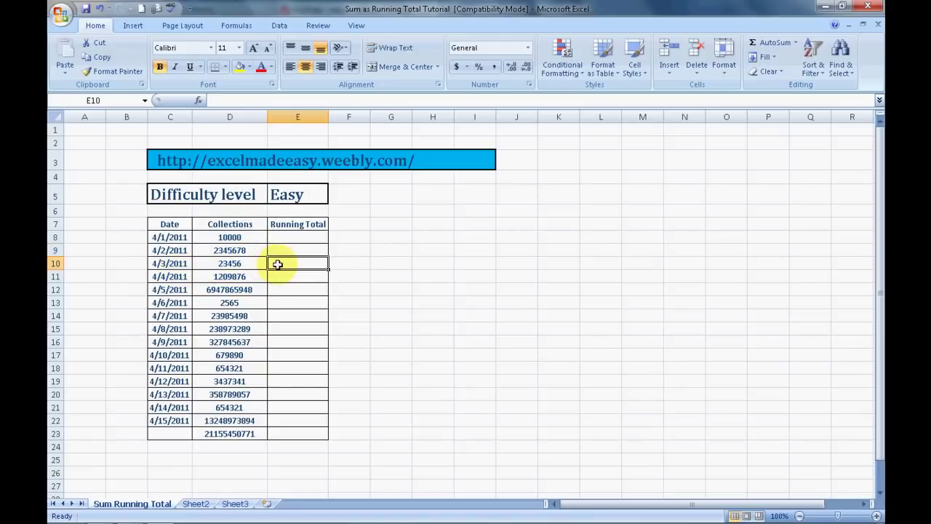
Begin a formula in E8, the first cell of the Running Total column
{"action": "key", "text": "Up"}
{"action": "key", "text": "Up"}
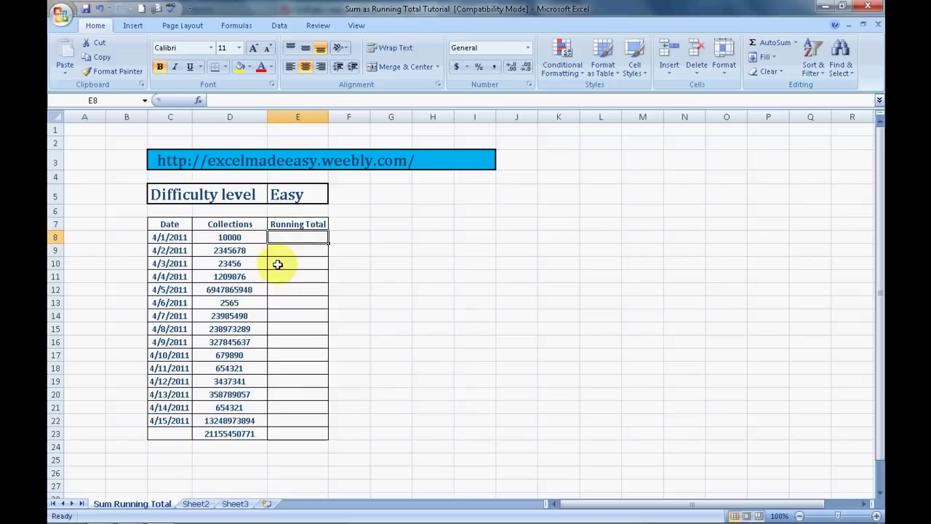
{"action": "type", "text": "="}
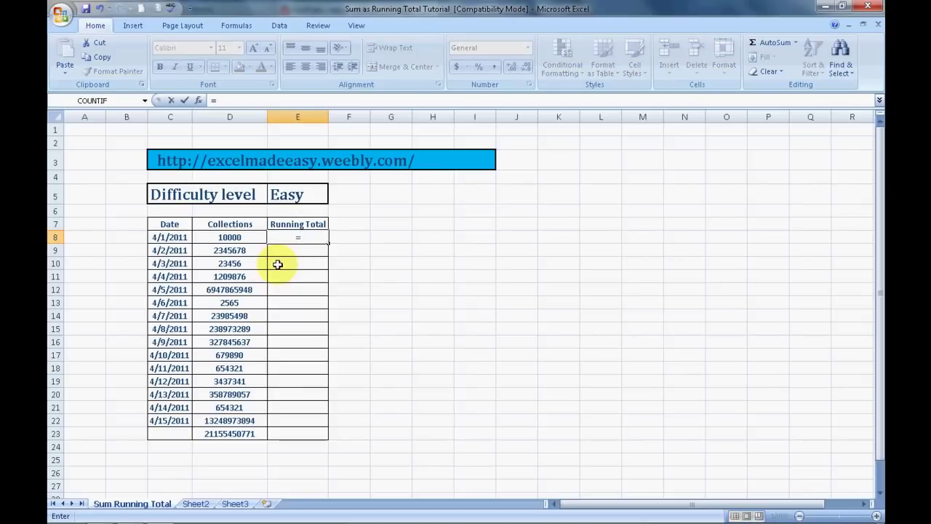
{"action": "type", "text": "(sum"}
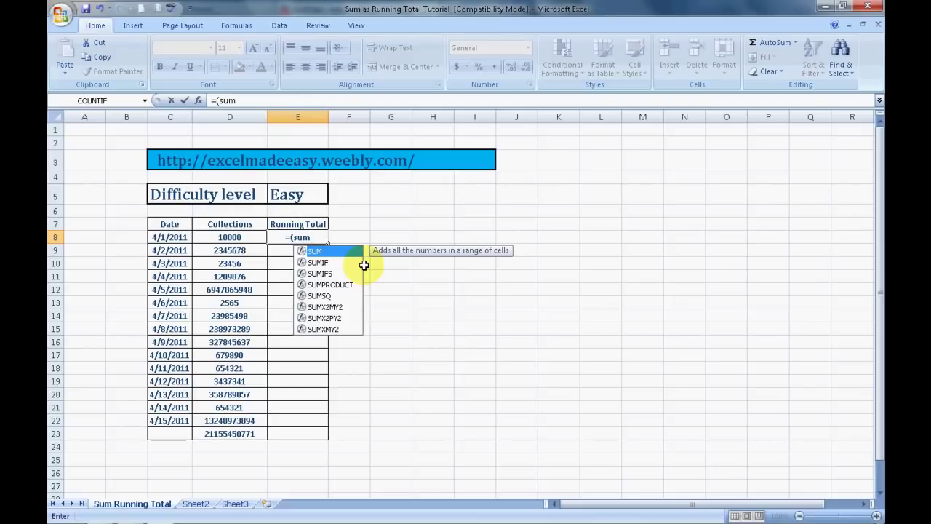
{"action": "key", "text": "BackSpace"}
{"action": "key", "text": "BackSpace"}
{"action": "key", "text": "BackSpace"}
{"action": "key", "text": "BackSpace"}
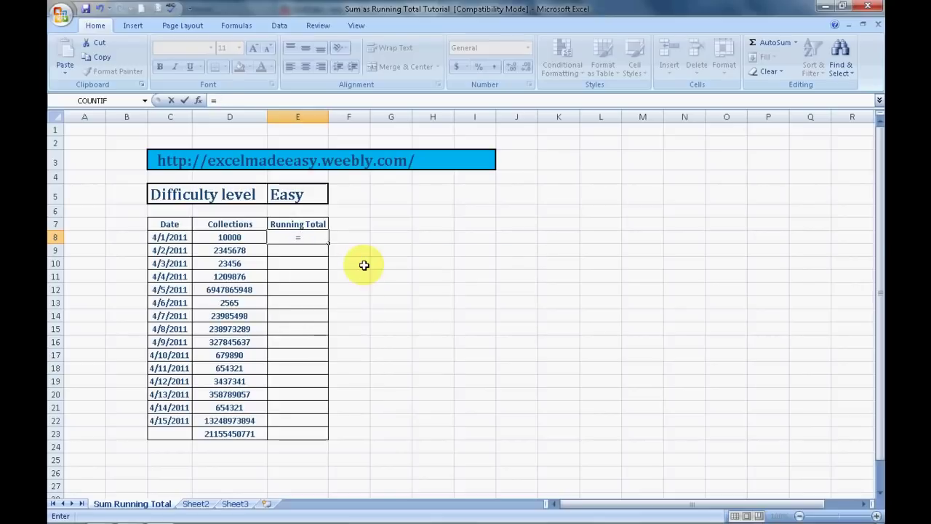
Complete the E8 formula as =SUM(D8:D8) to total the first Collections entry
{"action": "type", "text": "sum"}
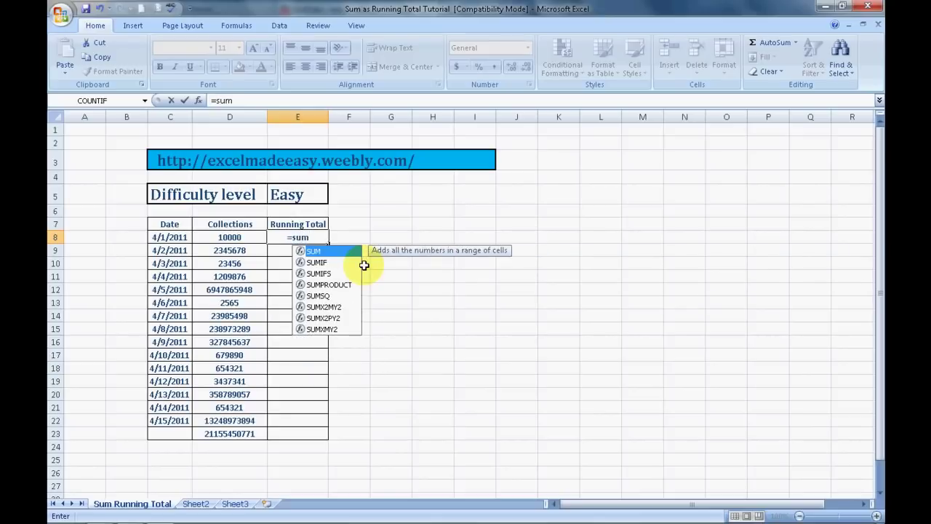
{"action": "type", "text": "("}
{"action": "key", "text": "Left"}
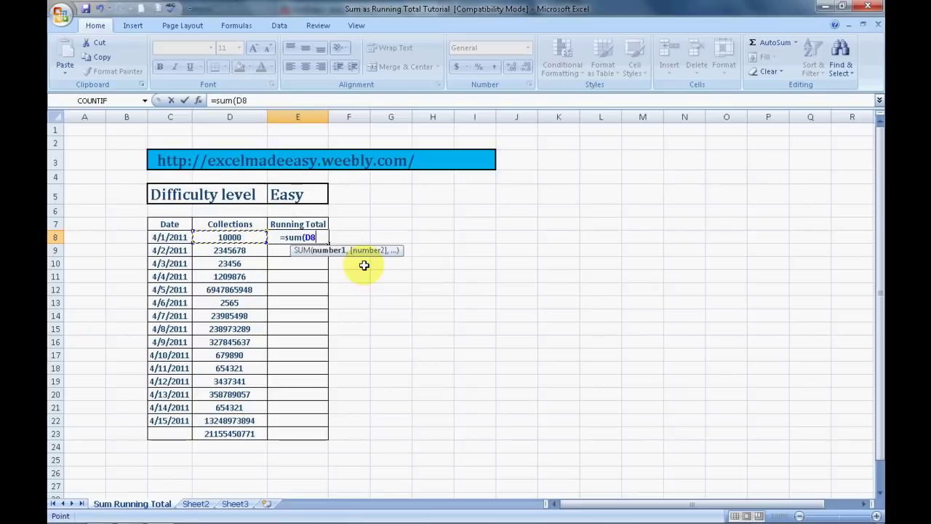
{"action": "key", "text": "F8"}
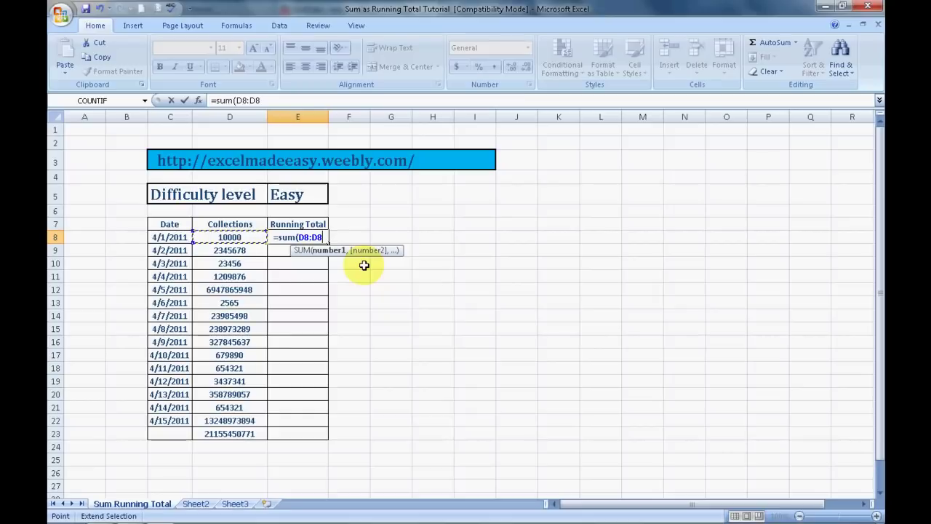
{"action": "type", "text": ")"}
{"action": "key", "text": "Return"}
{"action": "key", "text": "Up"}
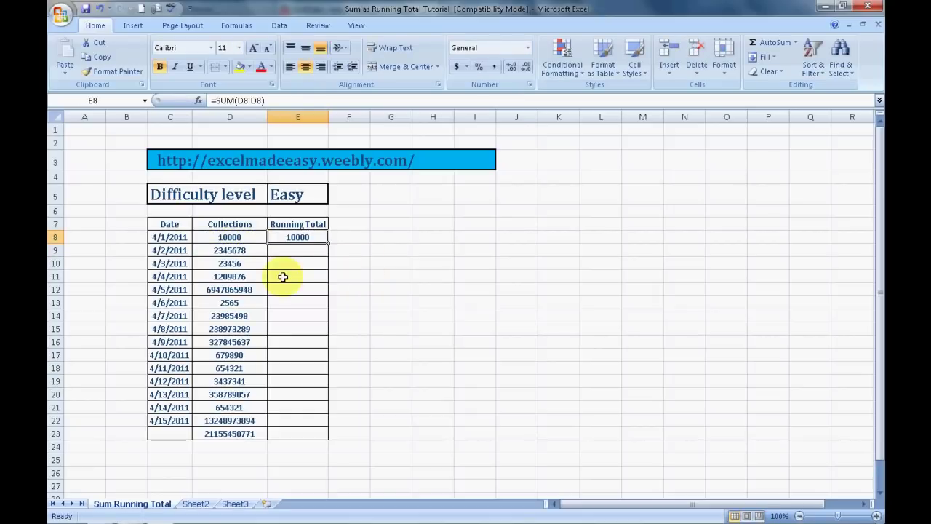
Make the first D8 reference in the E8 formula absolute so that it reads =SUM($D$8:D8)
{"action": "left_click", "coordinate": [244, 239]}
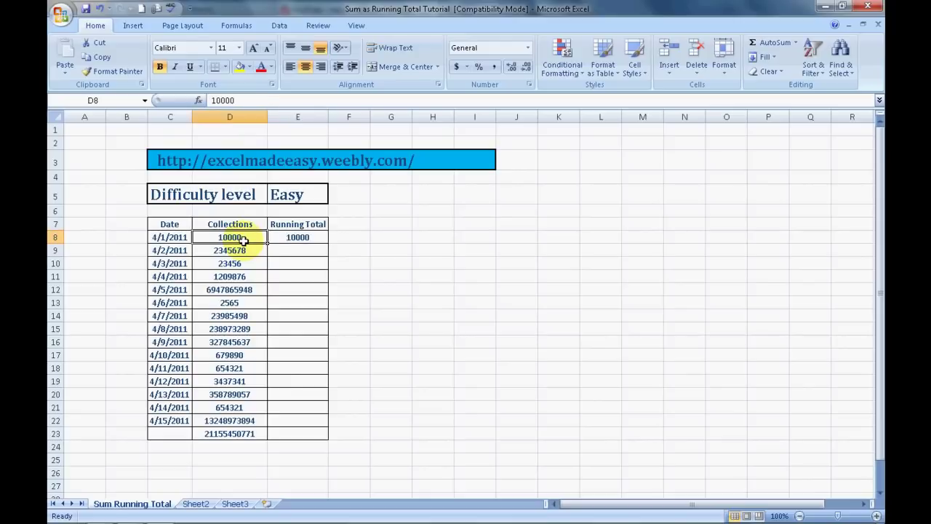
{"action": "left_click", "coordinate": [299, 238]}
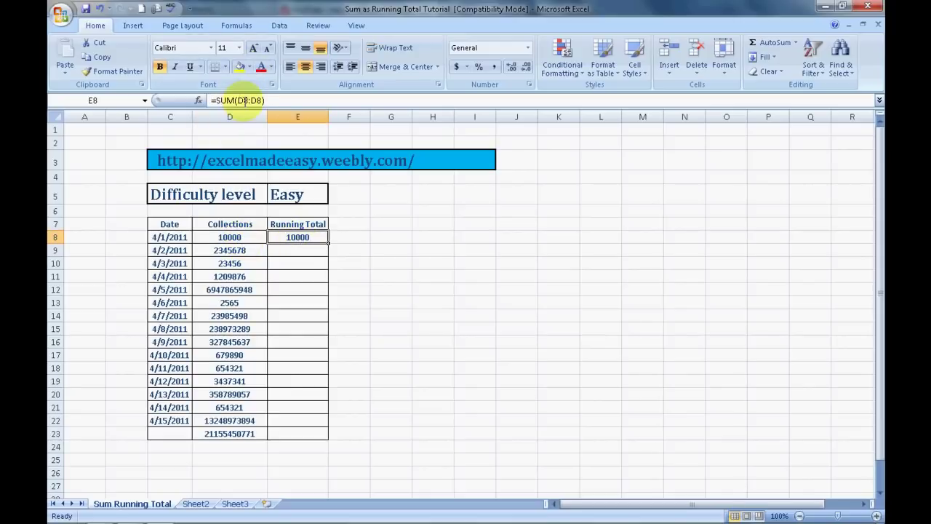
{"action": "left_click", "coordinate": [230, 237]}
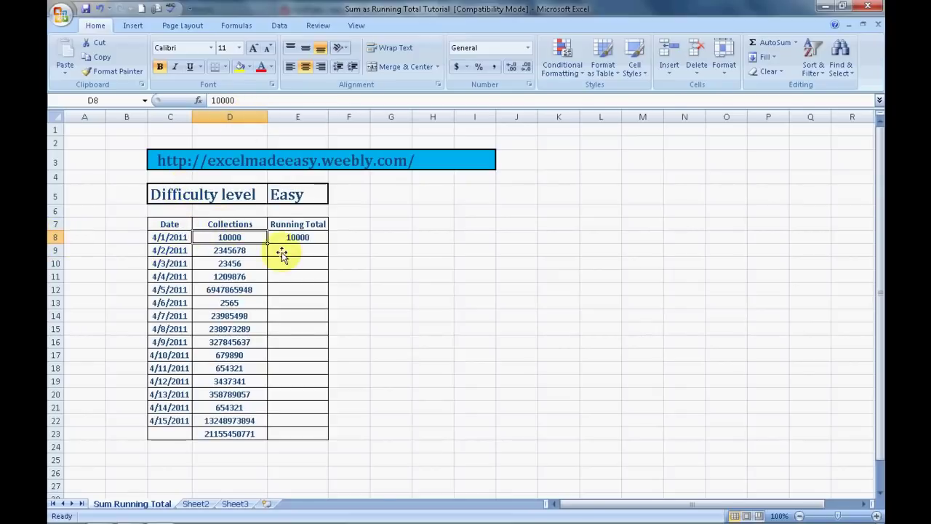
{"action": "left_click", "coordinate": [310, 239]}
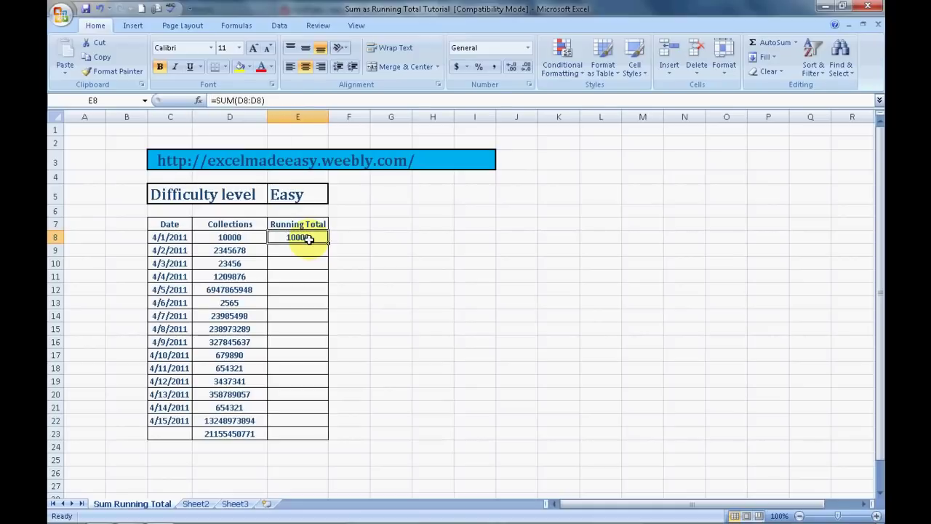
{"action": "double_click", "coordinate": [310, 240]}
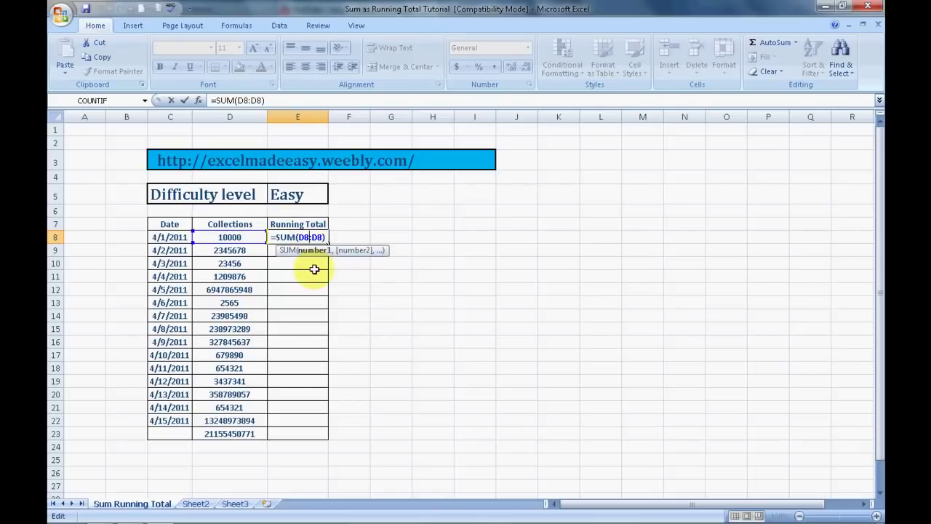
{"action": "key", "text": "Left"}
{"action": "key", "text": "Left"}
{"action": "key", "text": "Left"}
{"action": "key", "text": "Left"}
{"action": "key", "text": "shift+Left"}
{"action": "key", "text": "shift+Left"}
{"action": "key", "text": "F4"}
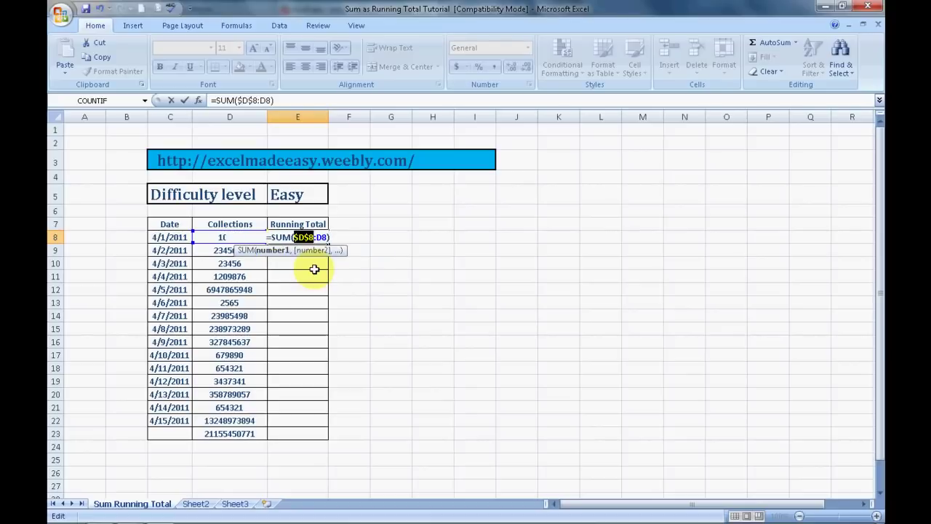
{"action": "key", "text": "ctrl+Return"}
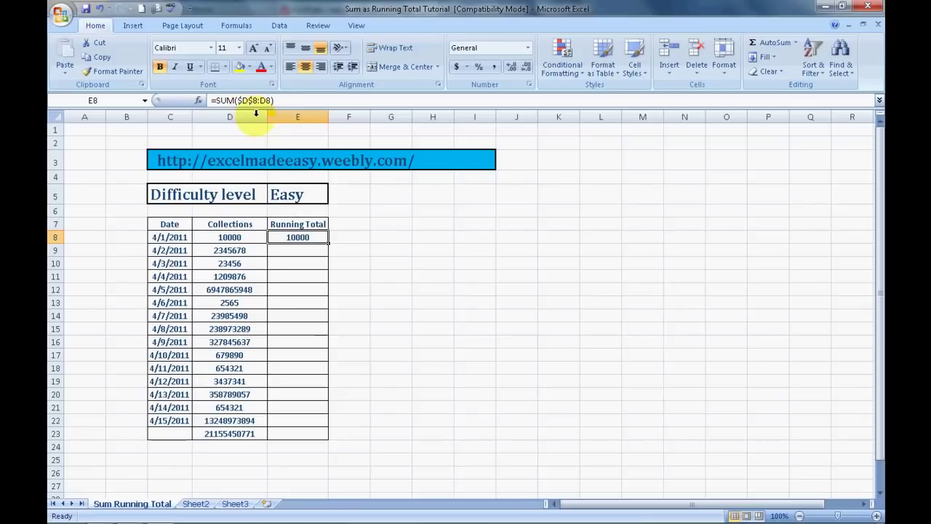
Copy the formula in E8 into the Running Total cells E9 to E22
{"action": "left_click", "coordinate": [335, 238]}
{"action": "key", "text": "Left"}
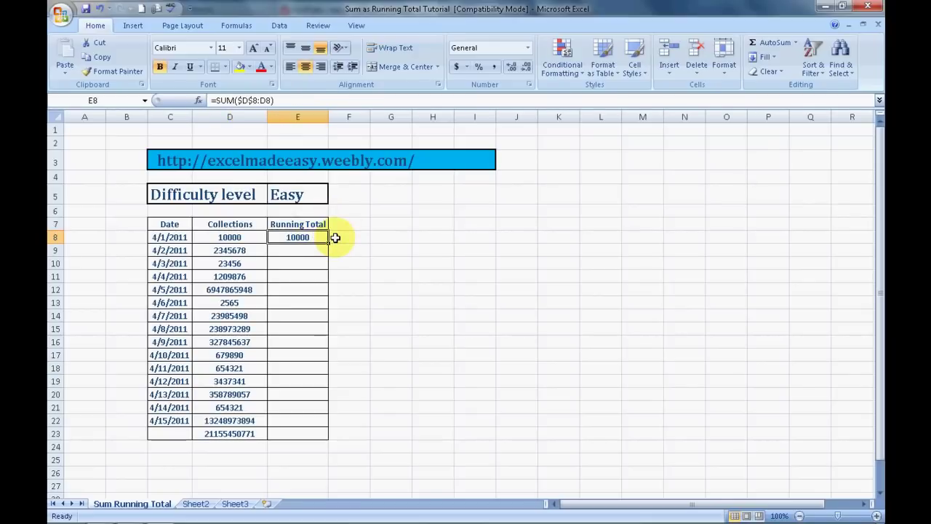
{"action": "key", "text": "ctrl+c"}
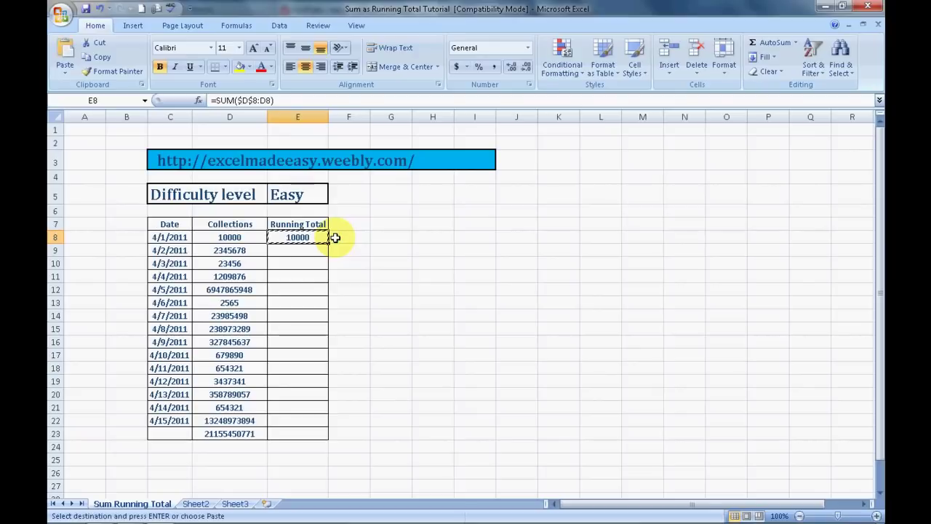
{"action": "key", "text": "shift+Down"}
{"action": "key", "text": "shift+Down"}
{"action": "key", "text": "shift+Down"}
{"action": "key", "text": "shift+Down"}
{"action": "key", "text": "shift+Down"}
{"action": "key", "text": "shift+Down"}
{"action": "key", "text": "shift+Down"}
{"action": "key", "text": "shift+Down"}
{"action": "key", "text": "shift+Down"}
{"action": "key", "text": "shift+Down"}
{"action": "key", "text": "shift+Down"}
{"action": "key", "text": "shift+Down"}
{"action": "key", "text": "shift+Down"}
{"action": "key", "text": "shift+Down"}
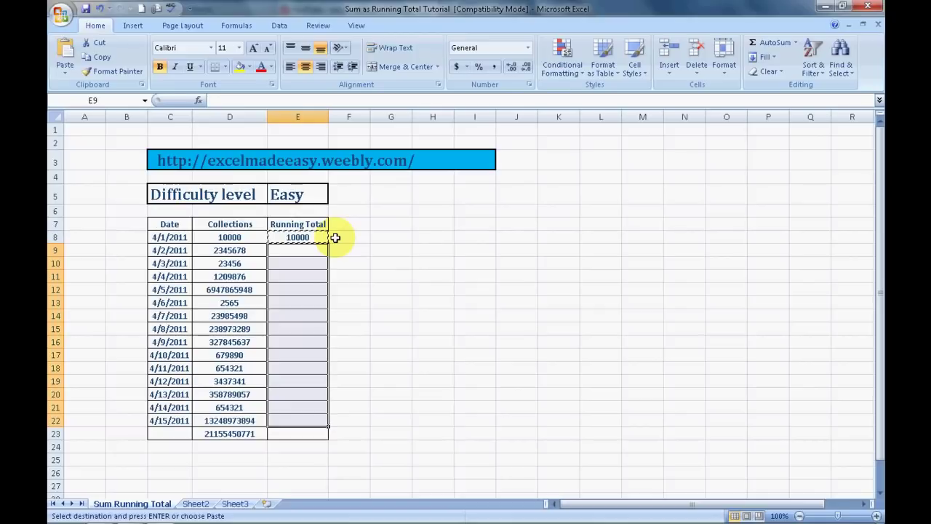
{"action": "key", "text": "ctrl+v"}
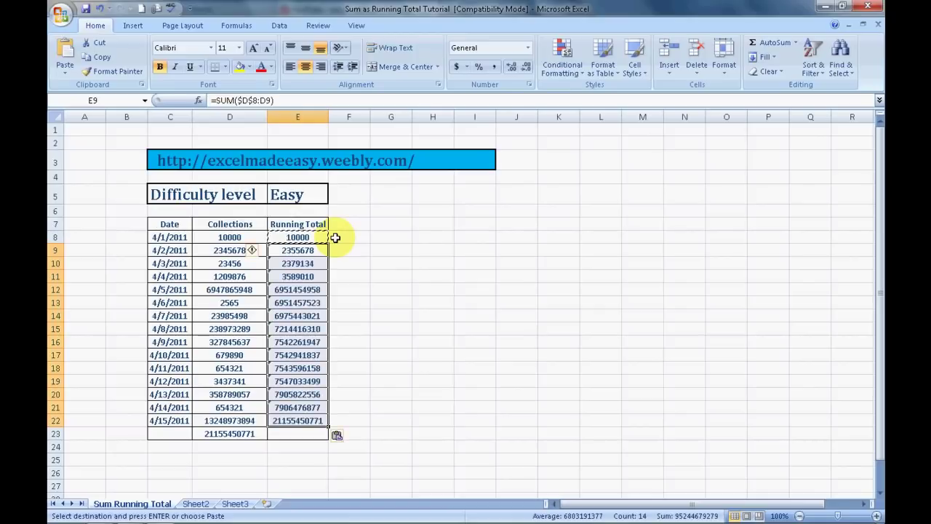
{"action": "key", "text": "Escape"}
{"action": "key", "text": "Right"}
{"action": "key", "text": "Left"}
{"action": "key", "text": "Up"}
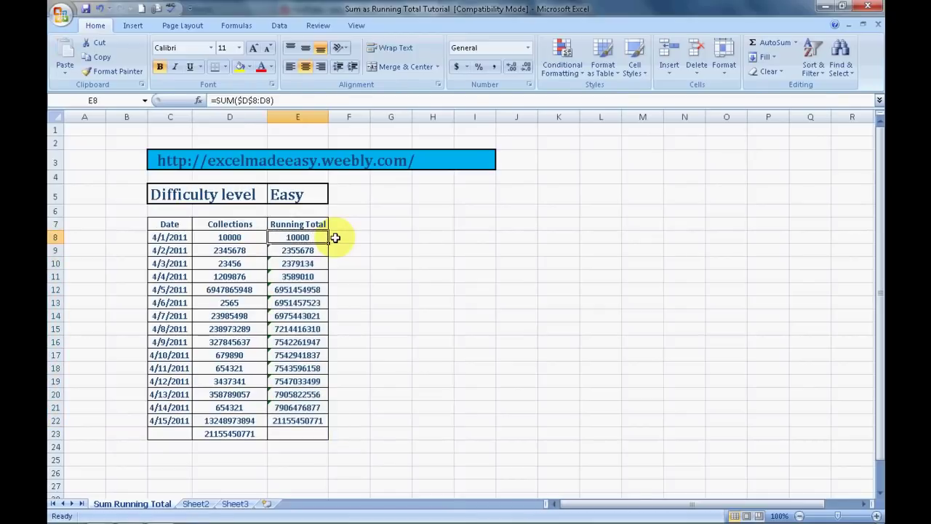
Clear the pasted formulas from the Running Total cells E9 to E22
{"action": "key", "text": "Down"}
{"action": "key", "text": "shift+Down"}
{"action": "key", "text": "shift+Down"}
{"action": "key", "text": "shift+Down"}
{"action": "key", "text": "shift+Down"}
{"action": "key", "text": "shift+Down"}
{"action": "key", "text": "shift+Down"}
{"action": "key", "text": "shift+Down"}
{"action": "key", "text": "shift+Down"}
{"action": "key", "text": "shift+Down"}
{"action": "key", "text": "shift+Down"}
{"action": "key", "text": "shift+Down"}
{"action": "key", "text": "shift+Down"}
{"action": "key", "text": "shift+Down"}
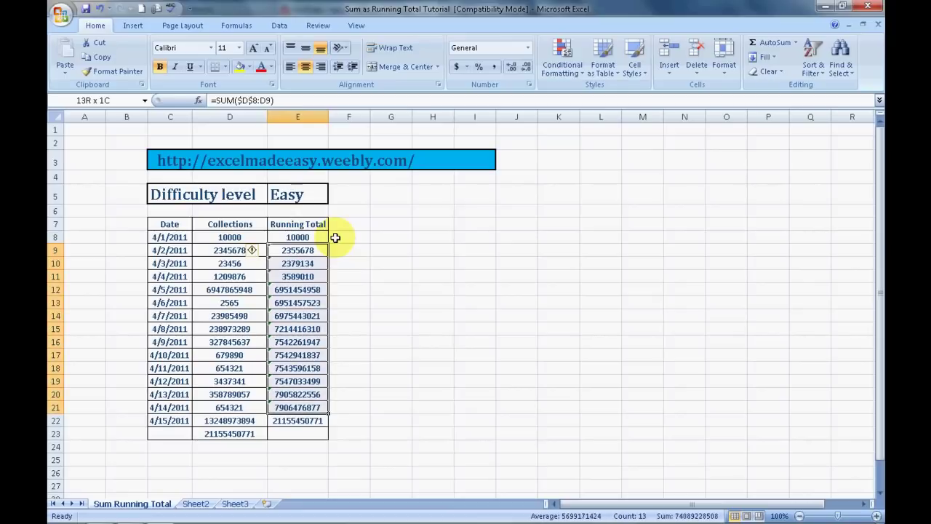
{"action": "key", "text": "Delete"}
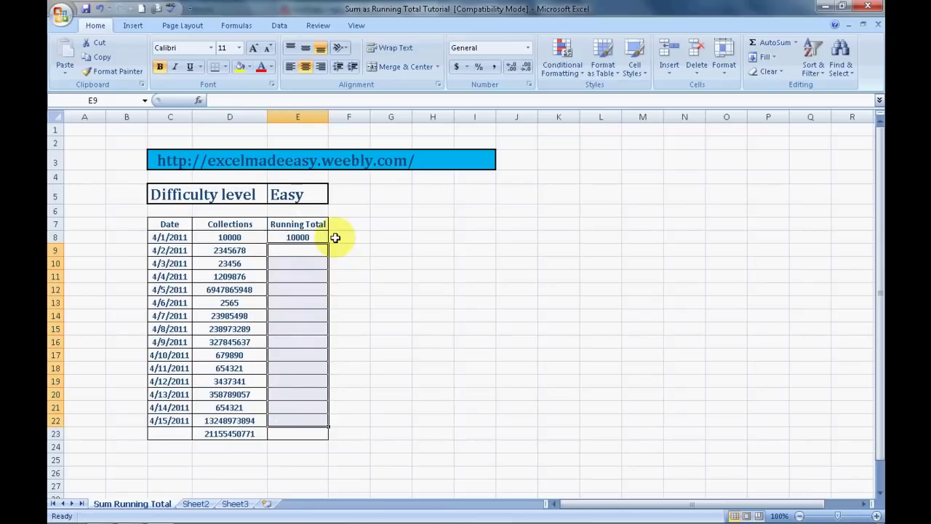
{"action": "key", "text": "shift+F10"}
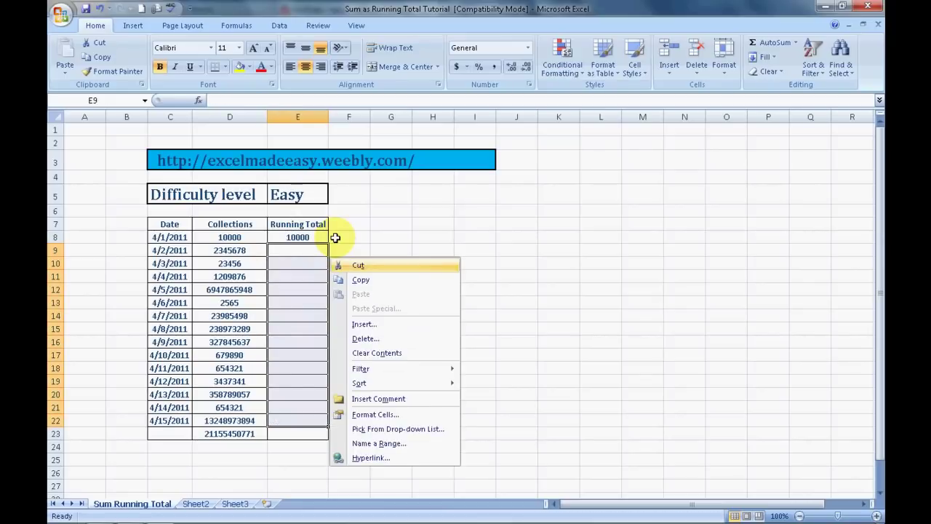
{"action": "key", "text": "Escape"}
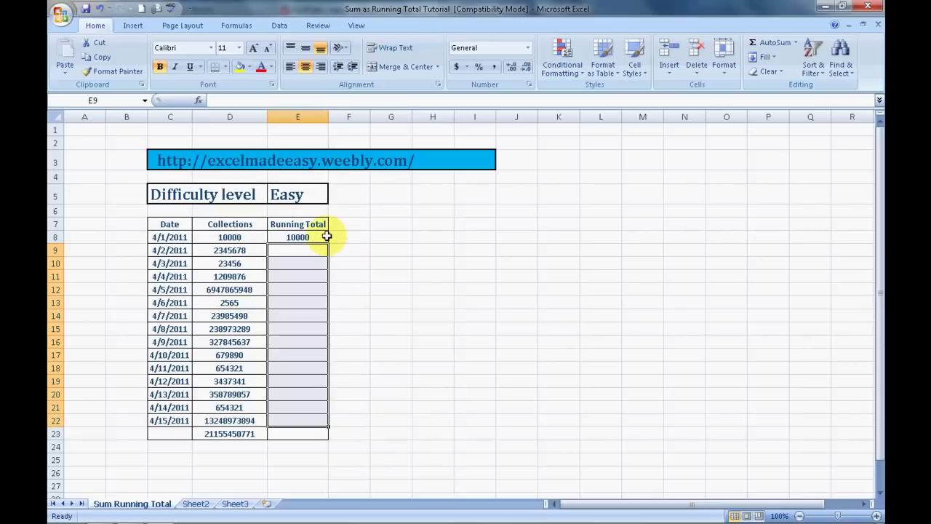
Fill the Running Total column from E9 to E22 with a copy of the E8 formula and end copy mode
{"action": "left_click", "coordinate": [323, 236]}
{"action": "right_click", "coordinate": [323, 236]}
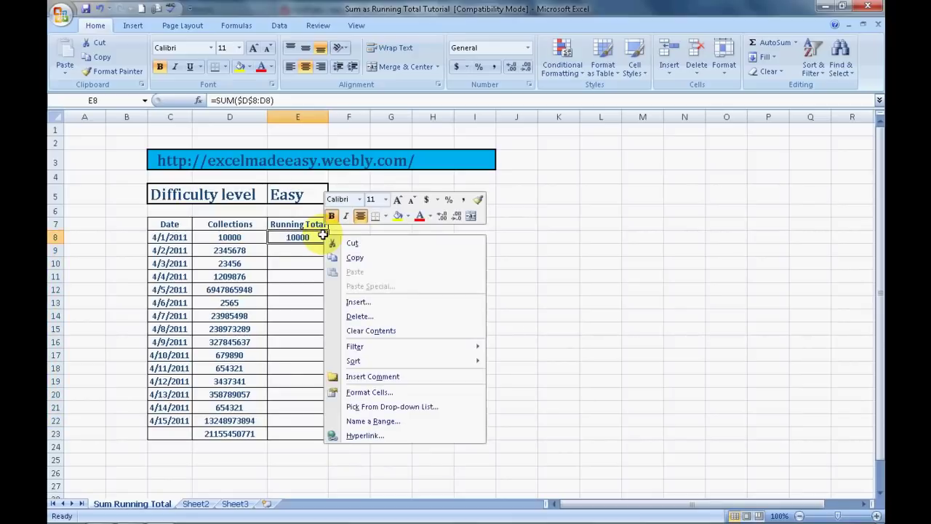
{"action": "left_click", "coordinate": [355, 257]}
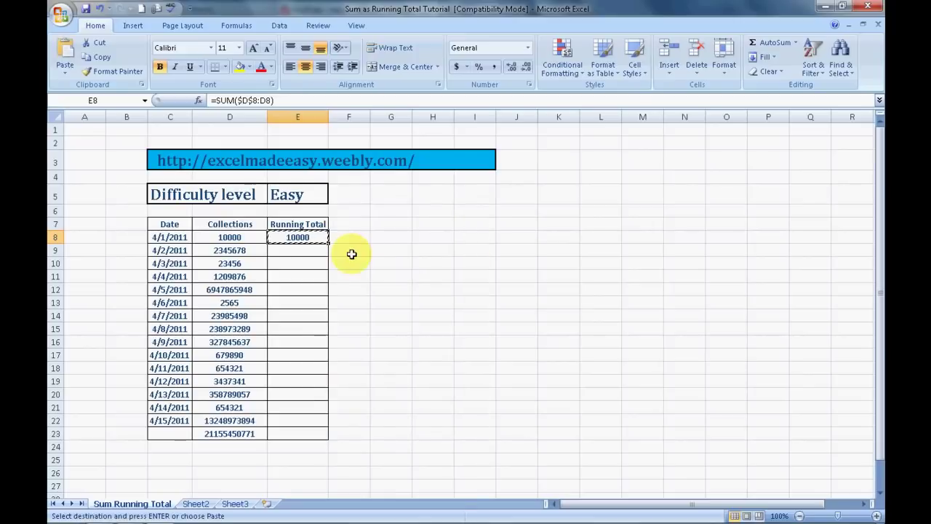
{"action": "left_click", "coordinate": [320, 248]}
{"action": "key", "text": "shift+Down"}
{"action": "key", "text": "shift+Down"}
{"action": "key", "text": "shift+Down"}
{"action": "key", "text": "shift+Down"}
{"action": "key", "text": "shift+Down"}
{"action": "key", "text": "shift+Down"}
{"action": "key", "text": "shift+Down"}
{"action": "key", "text": "shift+Down"}
{"action": "key", "text": "shift+Down"}
{"action": "key", "text": "shift+Down"}
{"action": "key", "text": "shift+Down"}
{"action": "key", "text": "shift+Down"}
{"action": "key", "text": "shift+Down"}
{"action": "key", "text": "shift+Down"}
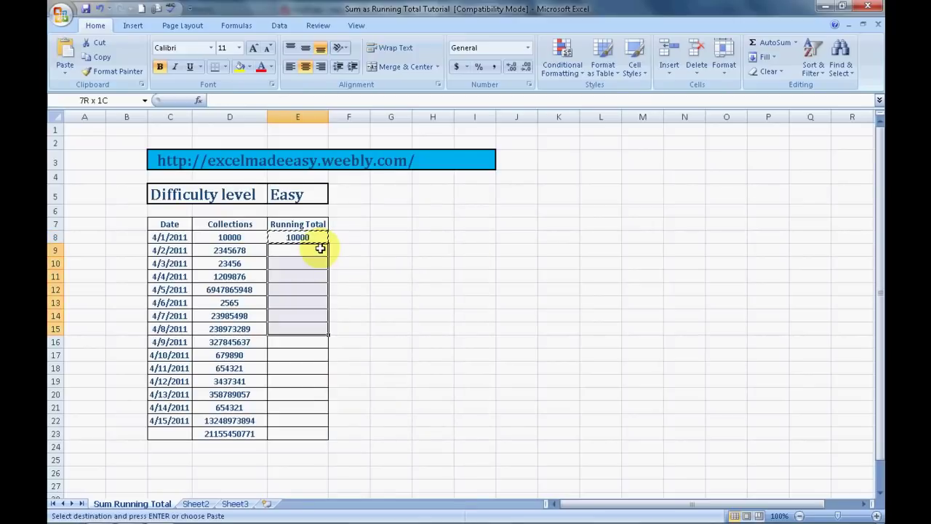
{"action": "key", "text": "shift+Up"}
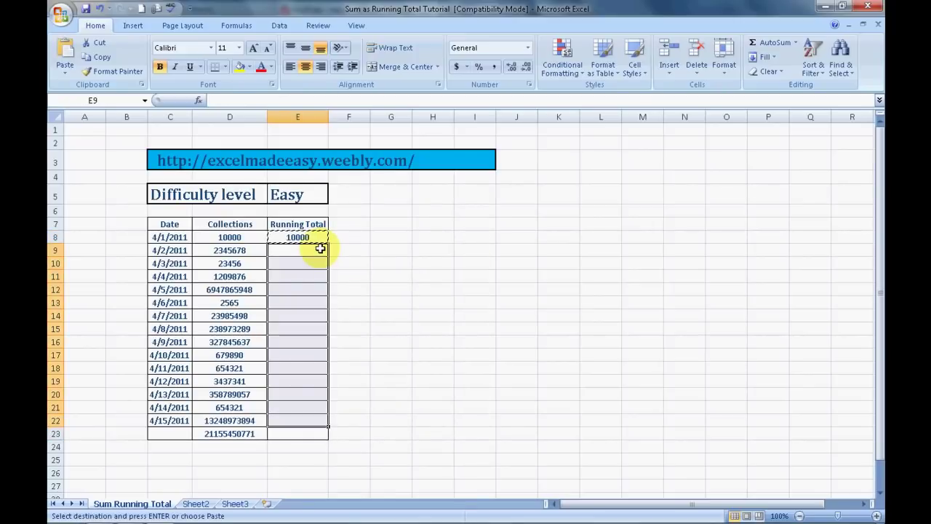
{"action": "right_click", "coordinate": [320, 248]}
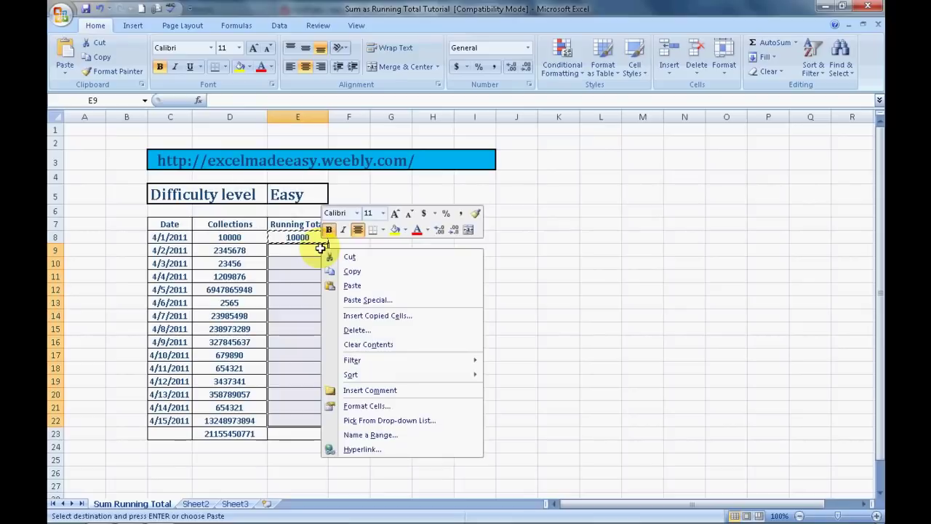
{"action": "left_click", "coordinate": [356, 286]}
{"action": "left_click", "coordinate": [372, 287]}
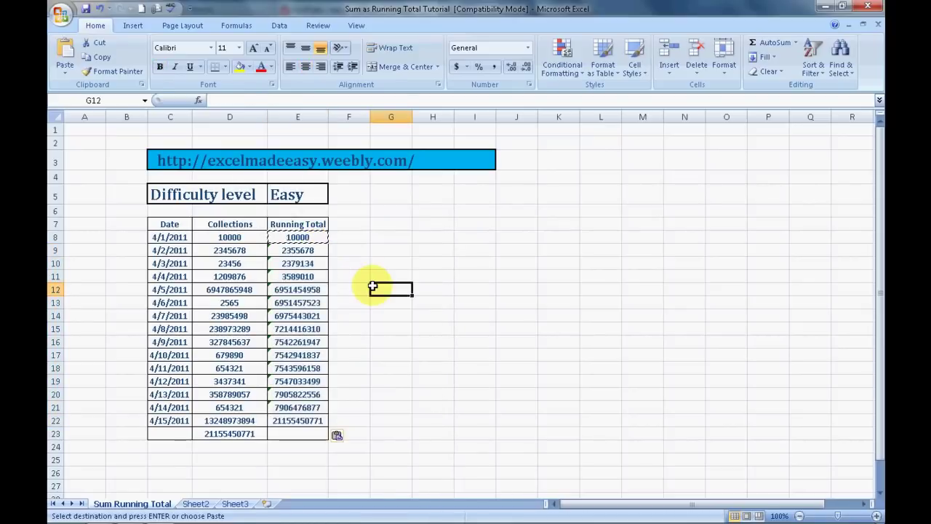
{"action": "key", "text": "Escape"}
Inspect the cumulative SUM formulas in the Running Total cells E8 to E11
{"action": "key", "text": "Left"}
{"action": "key", "text": "Left"}
{"action": "key", "text": "Up"}
{"action": "key", "text": "Up"}
{"action": "key", "text": "Up"}
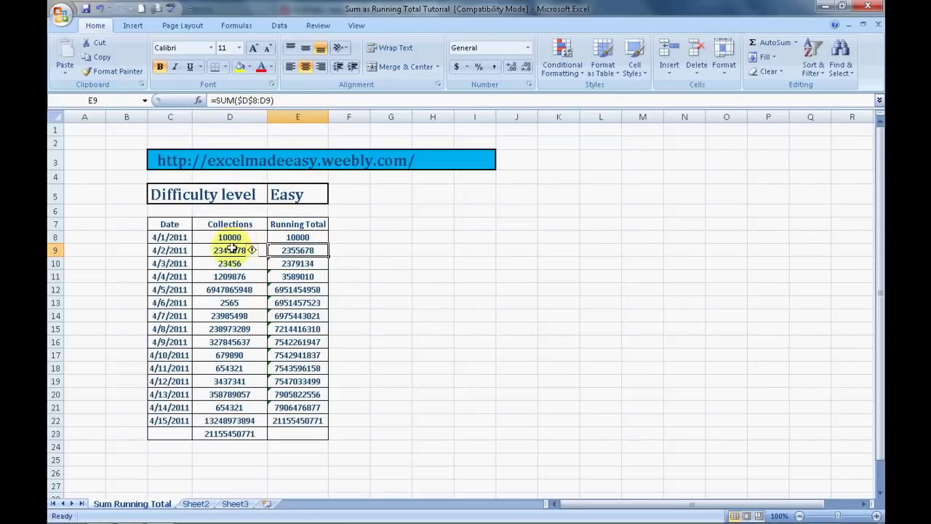
{"action": "left_click", "coordinate": [298, 236]}
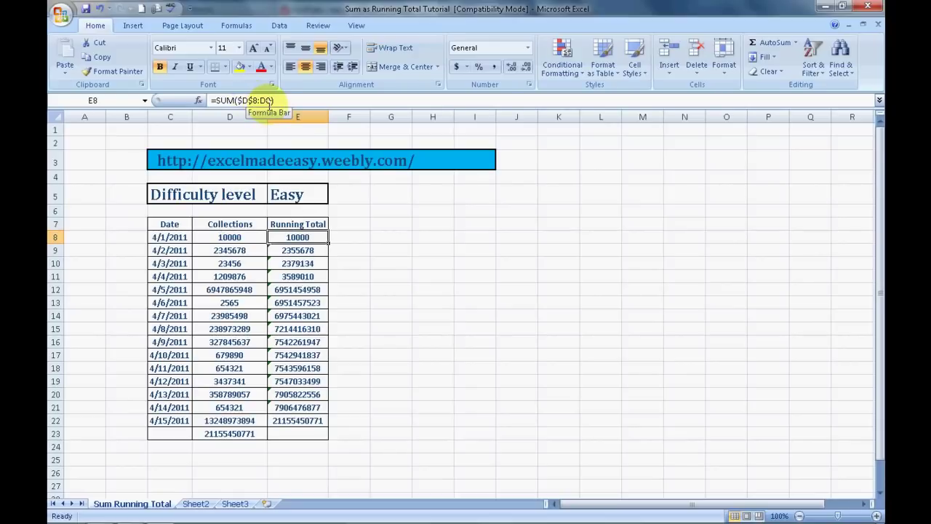
{"action": "left_click", "coordinate": [294, 248]}
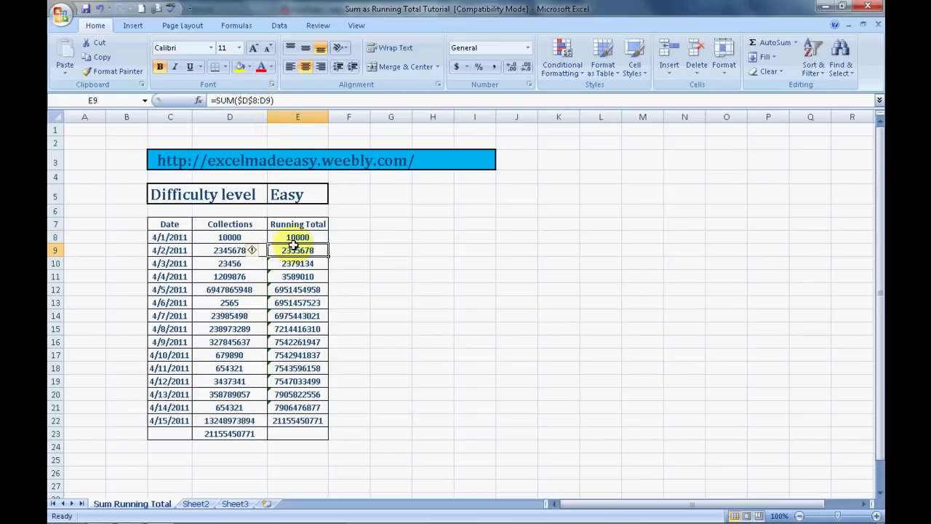
{"action": "key", "text": "Down"}
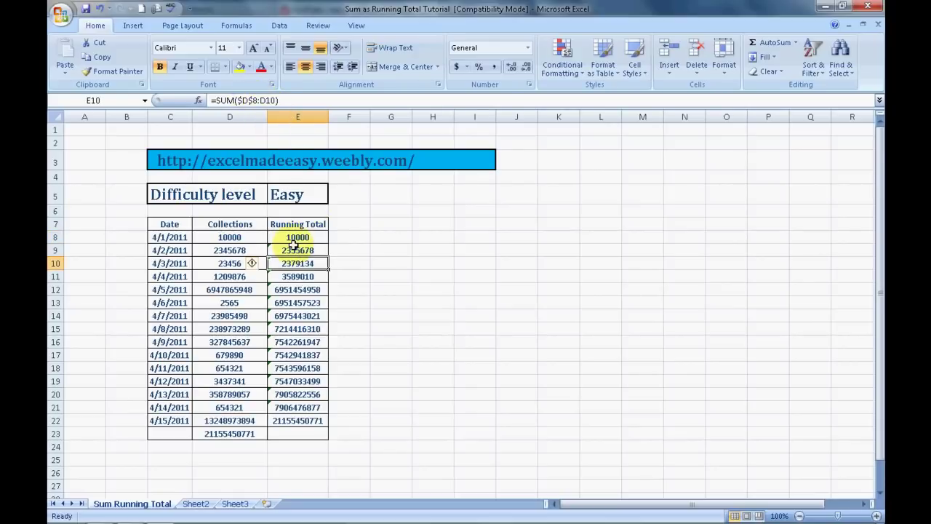
{"action": "left_click", "coordinate": [301, 313]}
{"action": "left_click", "coordinate": [305, 306]}
{"action": "key", "text": "Up"}
{"action": "key", "text": "Up"}
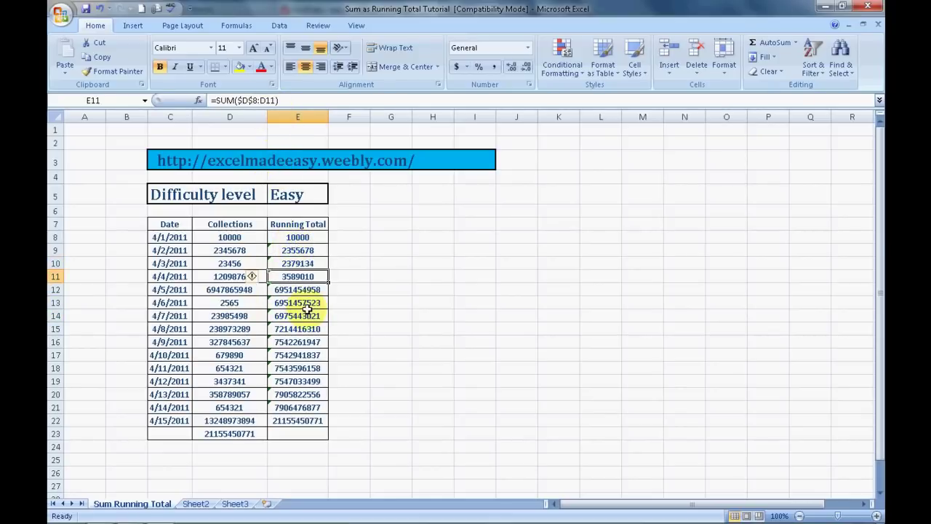
Compare the sums of Collections ranges D8:D9, D8:D10 and D8:D11 with the matching Running Total cells
{"action": "key", "text": "Up"}
{"action": "key", "text": "Up"}
{"action": "key", "text": "Left"}
{"action": "key", "text": "Up"}
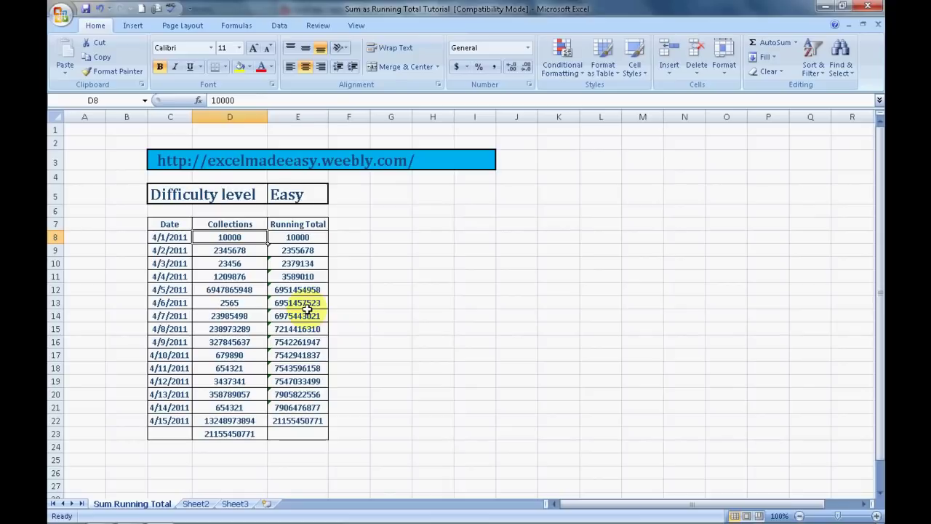
{"action": "key", "text": "shift+Down"}
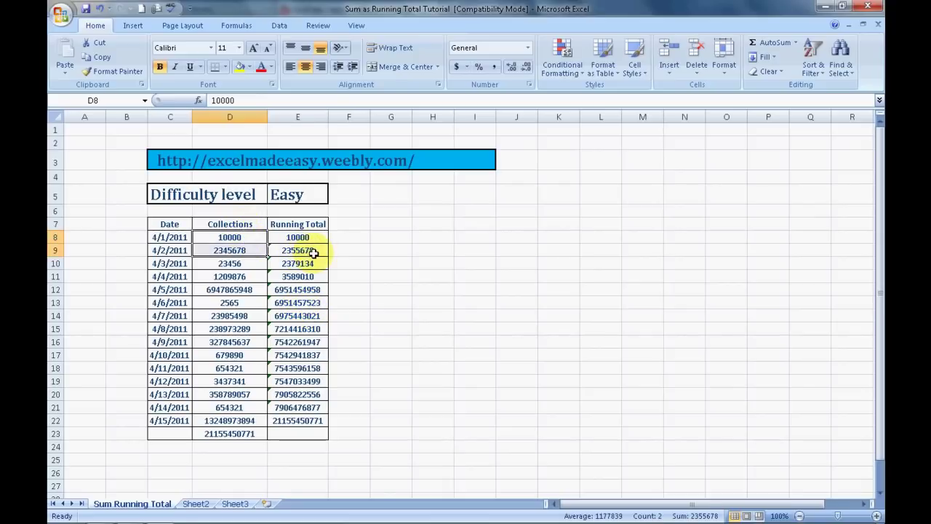
{"action": "left_click", "coordinate": [229, 265], "text": "shift"}
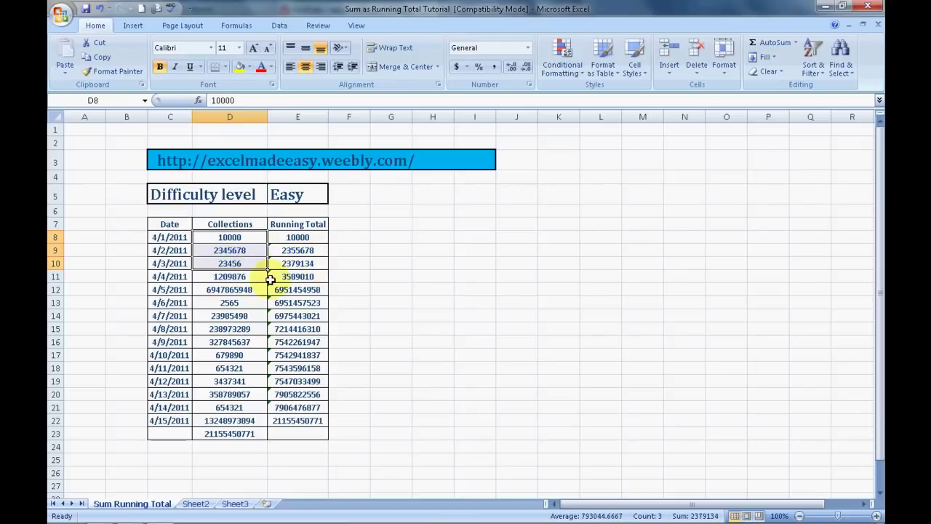
{"action": "left_click", "coordinate": [239, 277], "text": "shift"}
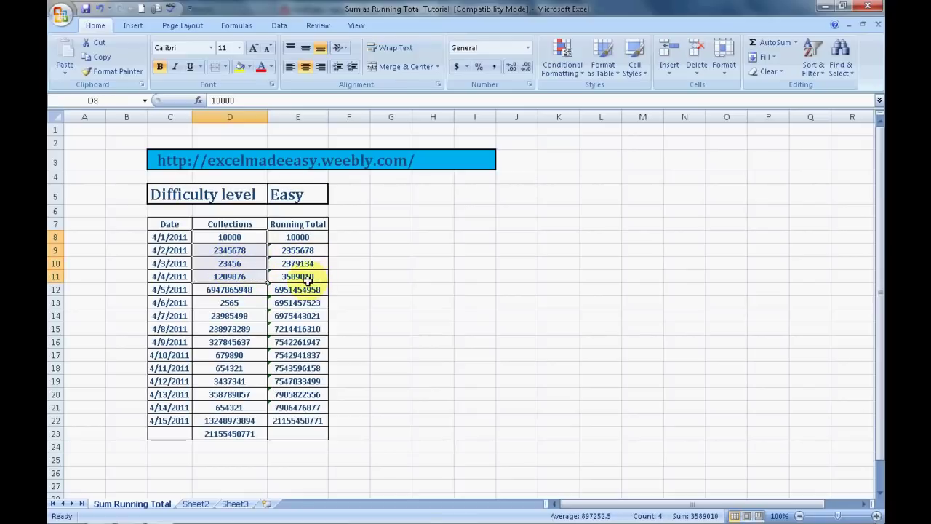
{"action": "left_click", "coordinate": [389, 282]}
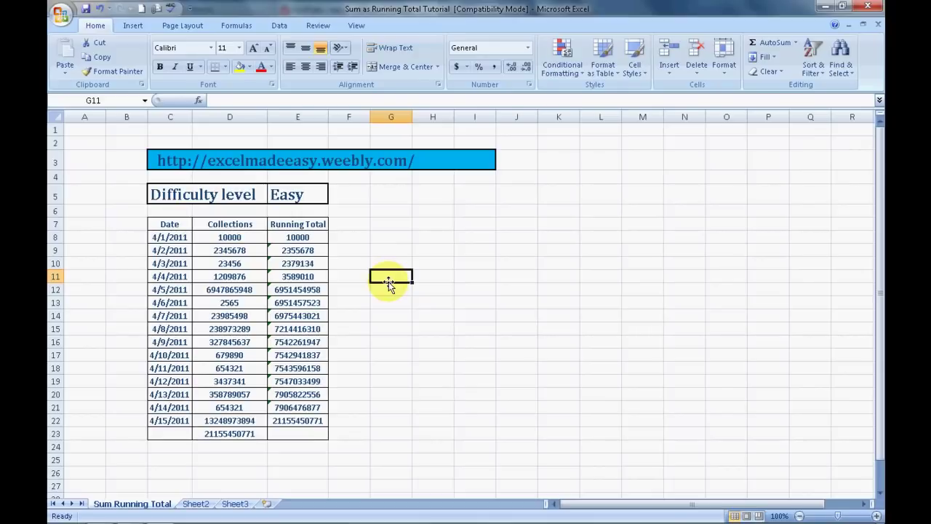
Switch to Firefox, try the Subscribe option on the Excel Made Easy YouTube channel, and look over the channel page
{"action": "key", "text": "alt+Tab"}
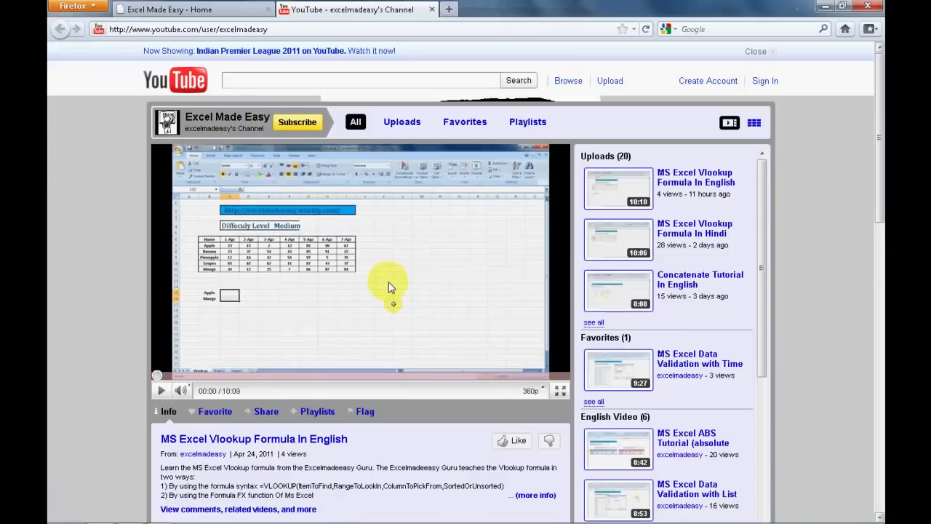
{"action": "left_click", "coordinate": [297, 123]}
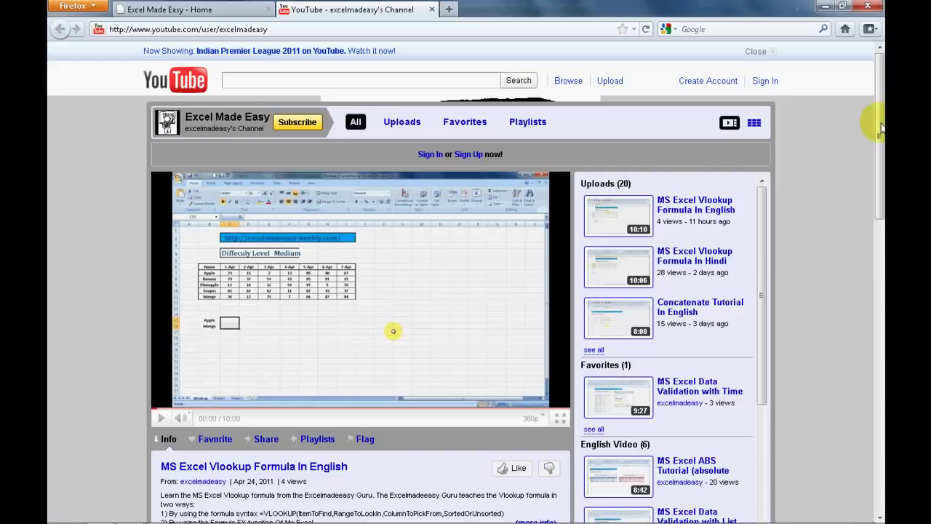
{"action": "scroll", "coordinate": [880, 189], "scroll_direction": "down", "scroll_amount": 3}
{"action": "scroll", "coordinate": [881, 189], "scroll_direction": "down", "scroll_amount": 2}
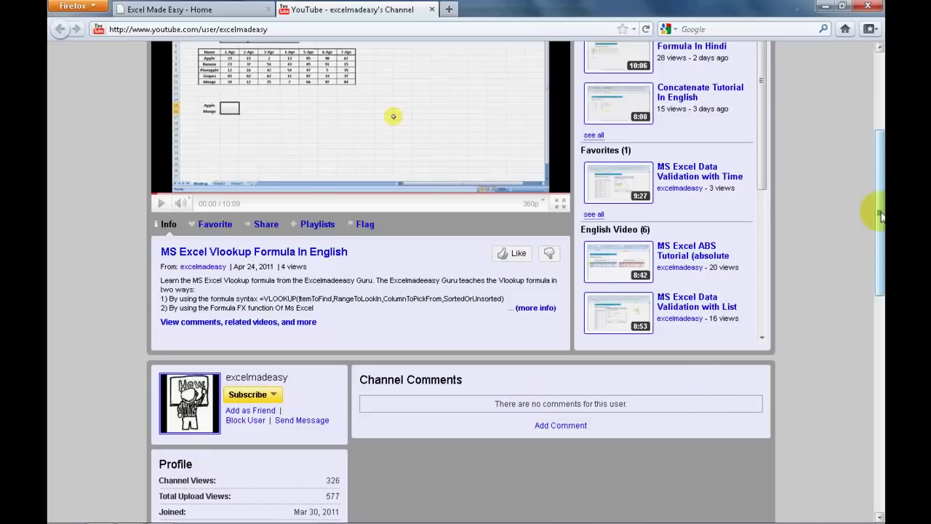
{"action": "left_click_drag", "start_coordinate": [881, 215], "coordinate": [880, 116]}
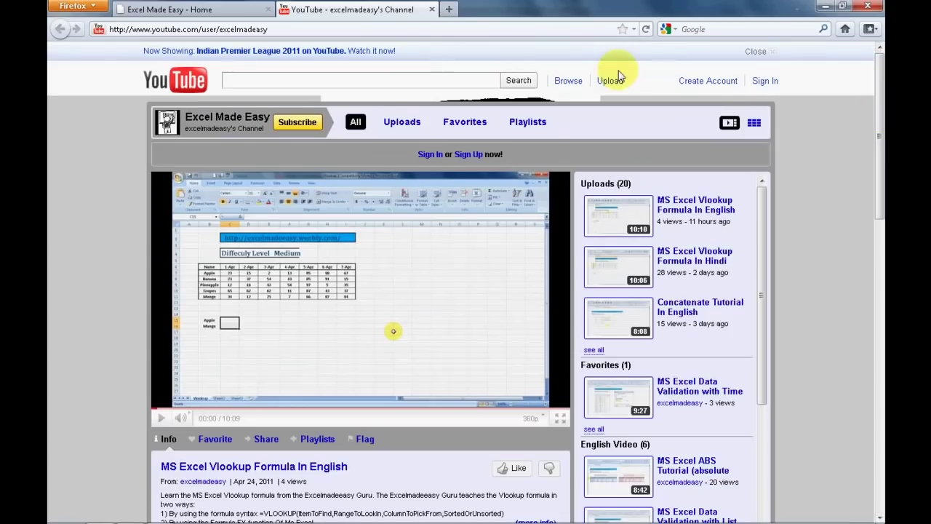
{"action": "key", "text": "alt+Tab"}
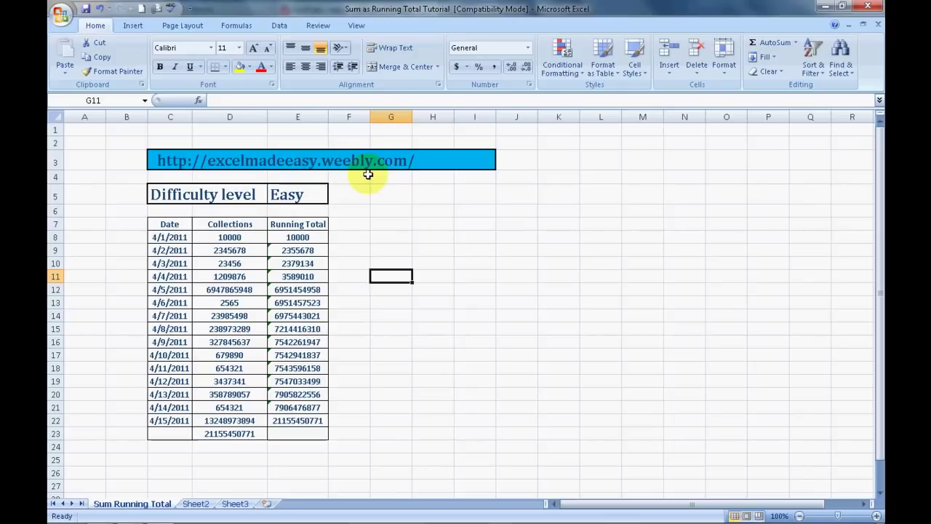
Look through the Excel Made Easy home page in Firefox, including its Facebook section, and switch back to the Excel workbook
{"action": "key", "text": "alt+Tab"}
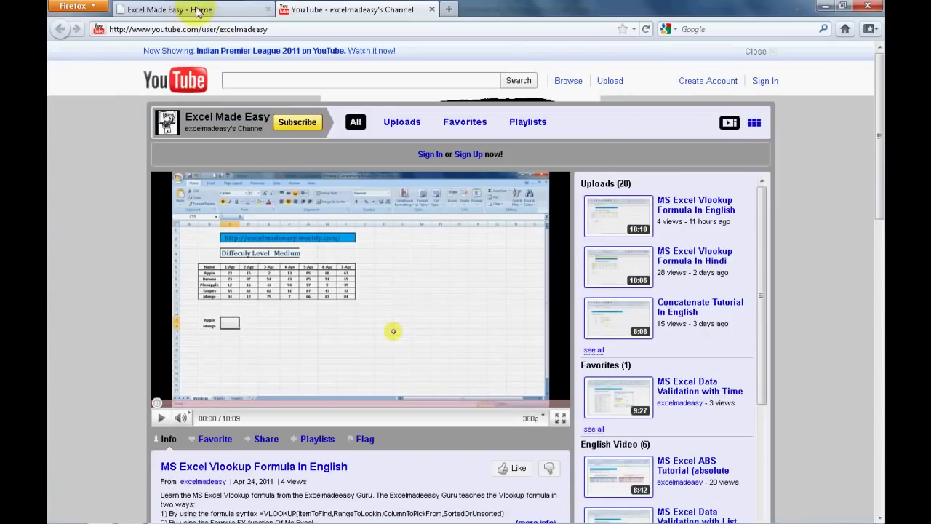
{"action": "left_click", "coordinate": [196, 11]}
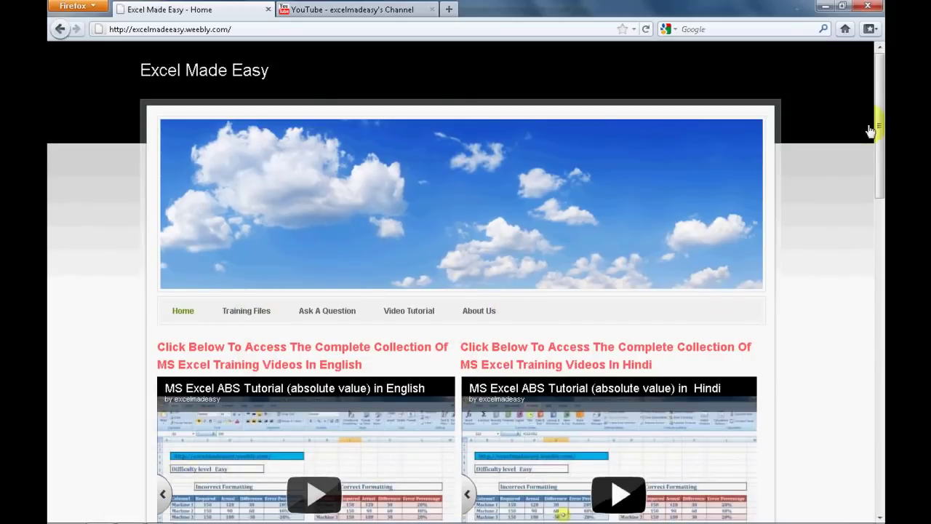
{"action": "left_click_drag", "start_coordinate": [879, 125], "coordinate": [880, 323]}
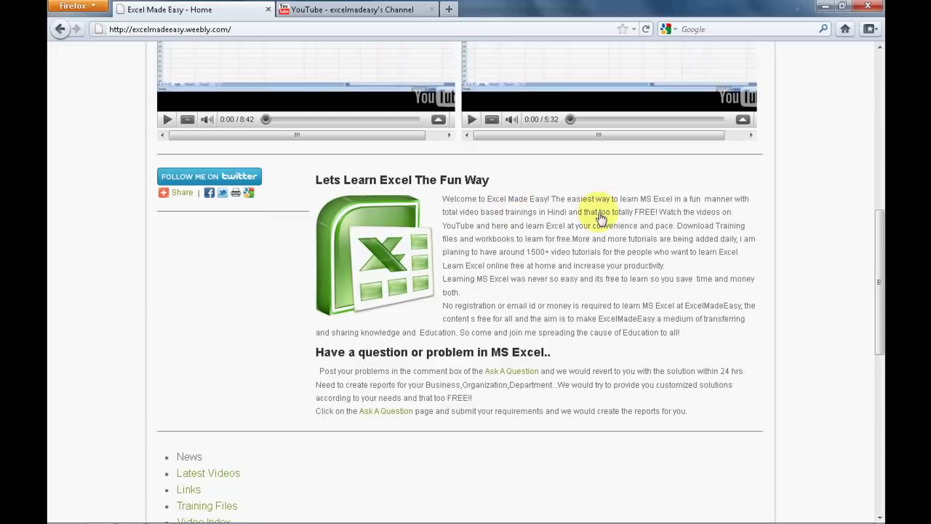
{"action": "left_click_drag", "start_coordinate": [880, 262], "coordinate": [879, 382]}
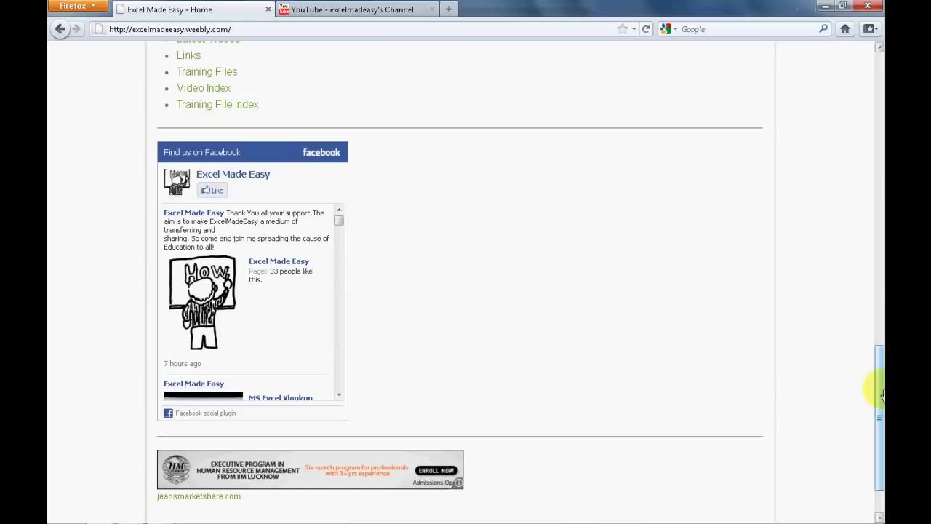
{"action": "left_click_drag", "start_coordinate": [881, 395], "coordinate": [881, 94]}
{"action": "key", "text": "alt+Tab"}
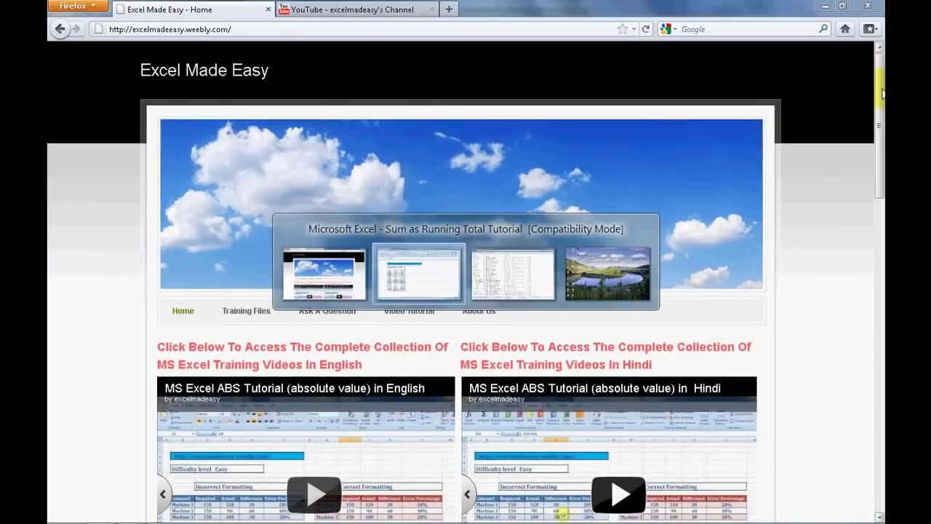